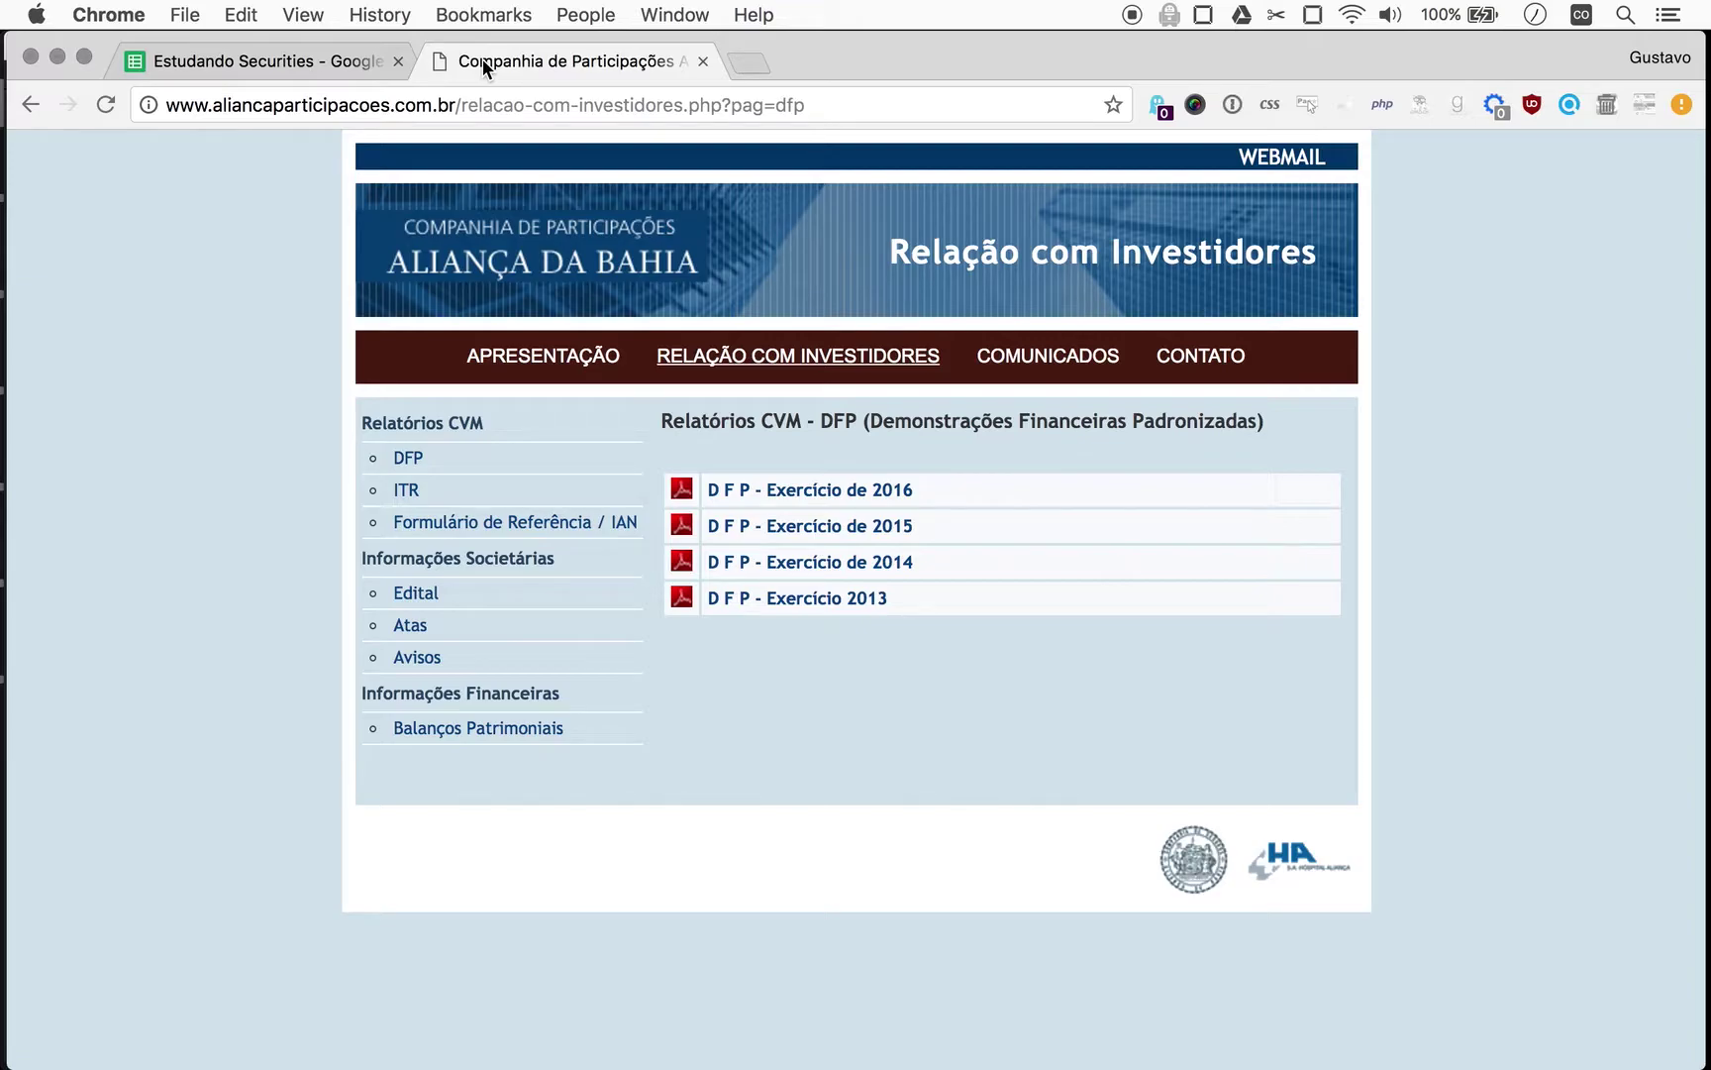
Switch Chrome back to the Estudando Securities spreadsheet tab showing the PEAB4 row 2282.
{"action": "key", "text": "ctrl+shift+Tab"}
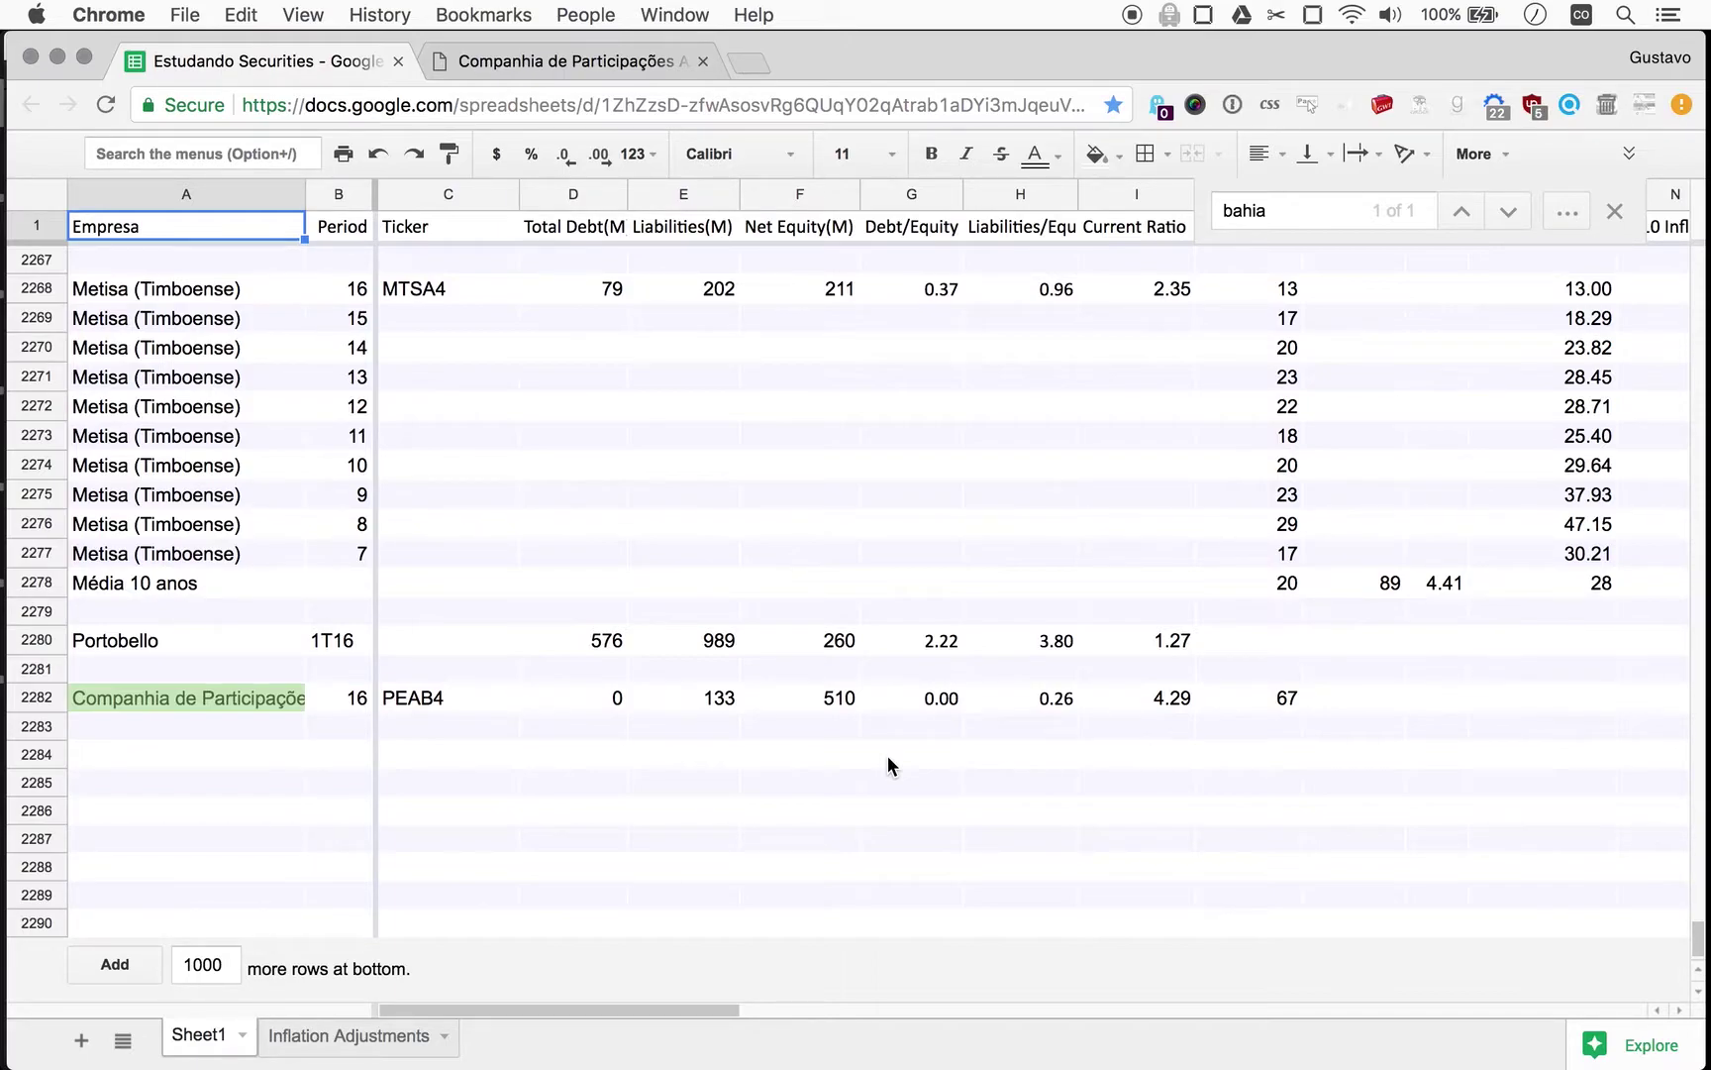
Close the bahia find bar, review row 2282 across its columns, and select the cell below it.
{"action": "left_click", "coordinate": [1616, 210]}
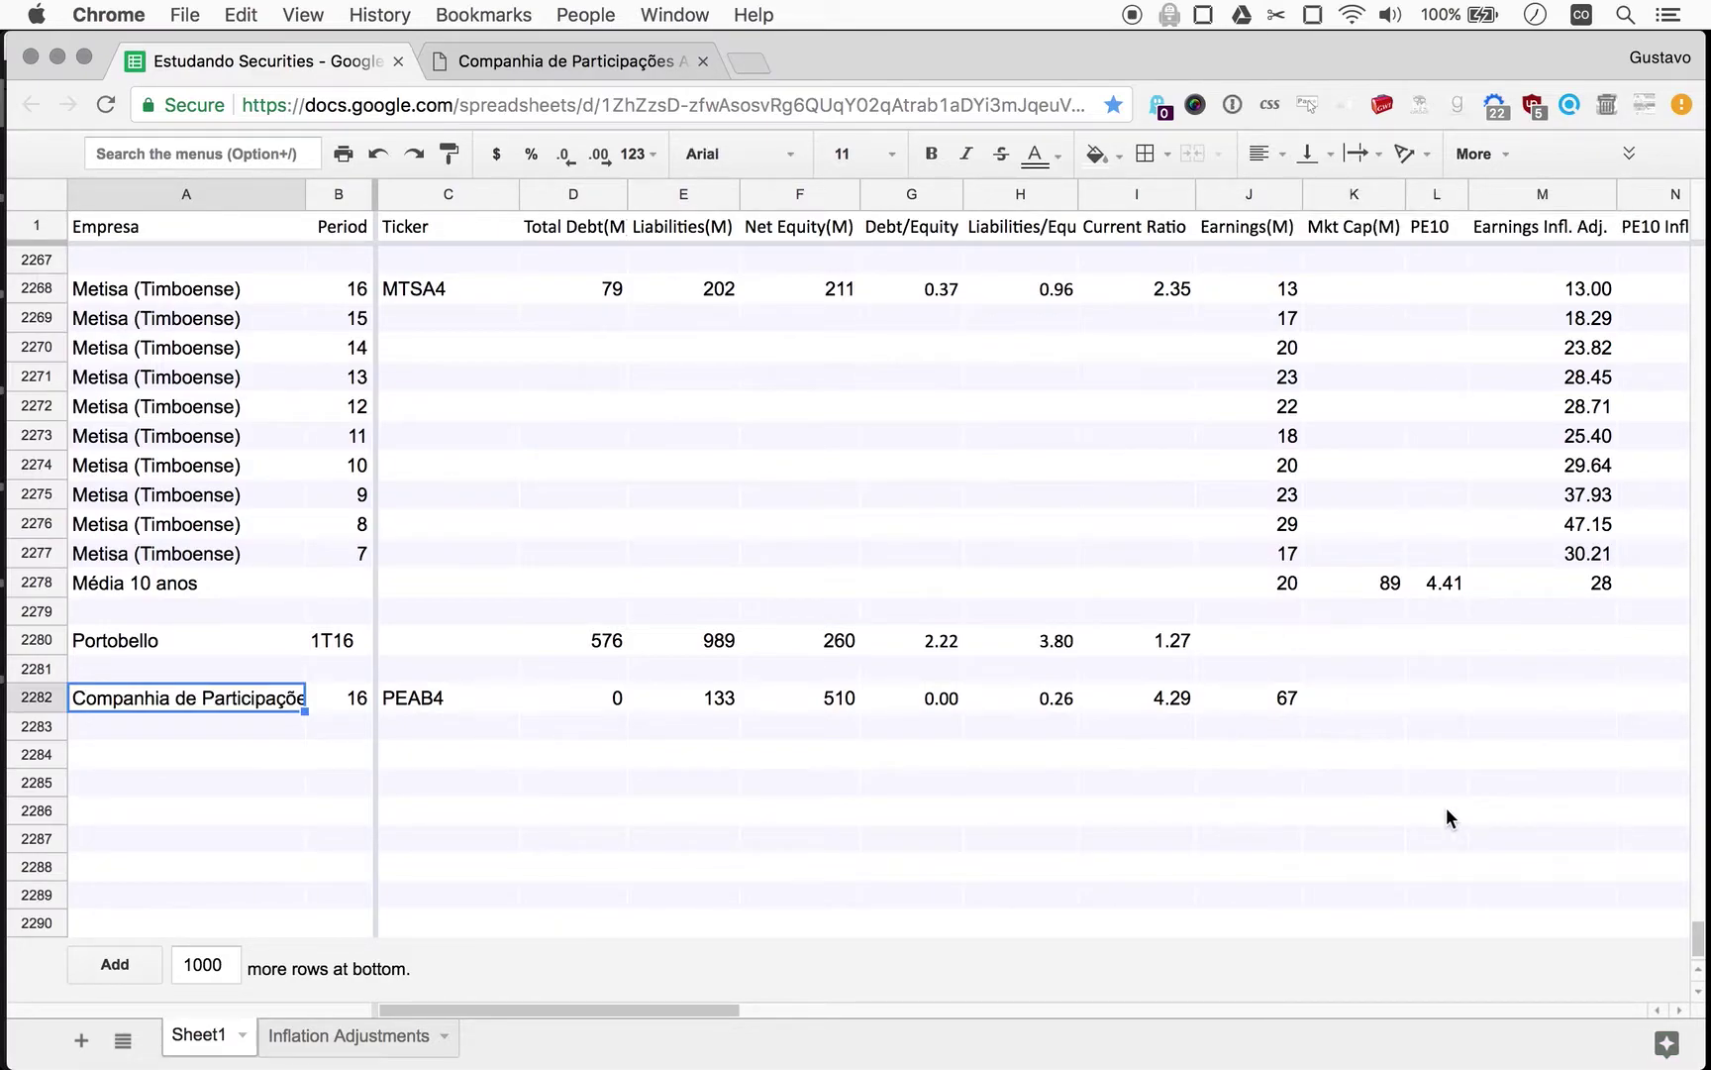
{"action": "scroll", "coordinate": [1446, 810], "scroll_direction": "right", "scroll_amount": 5}
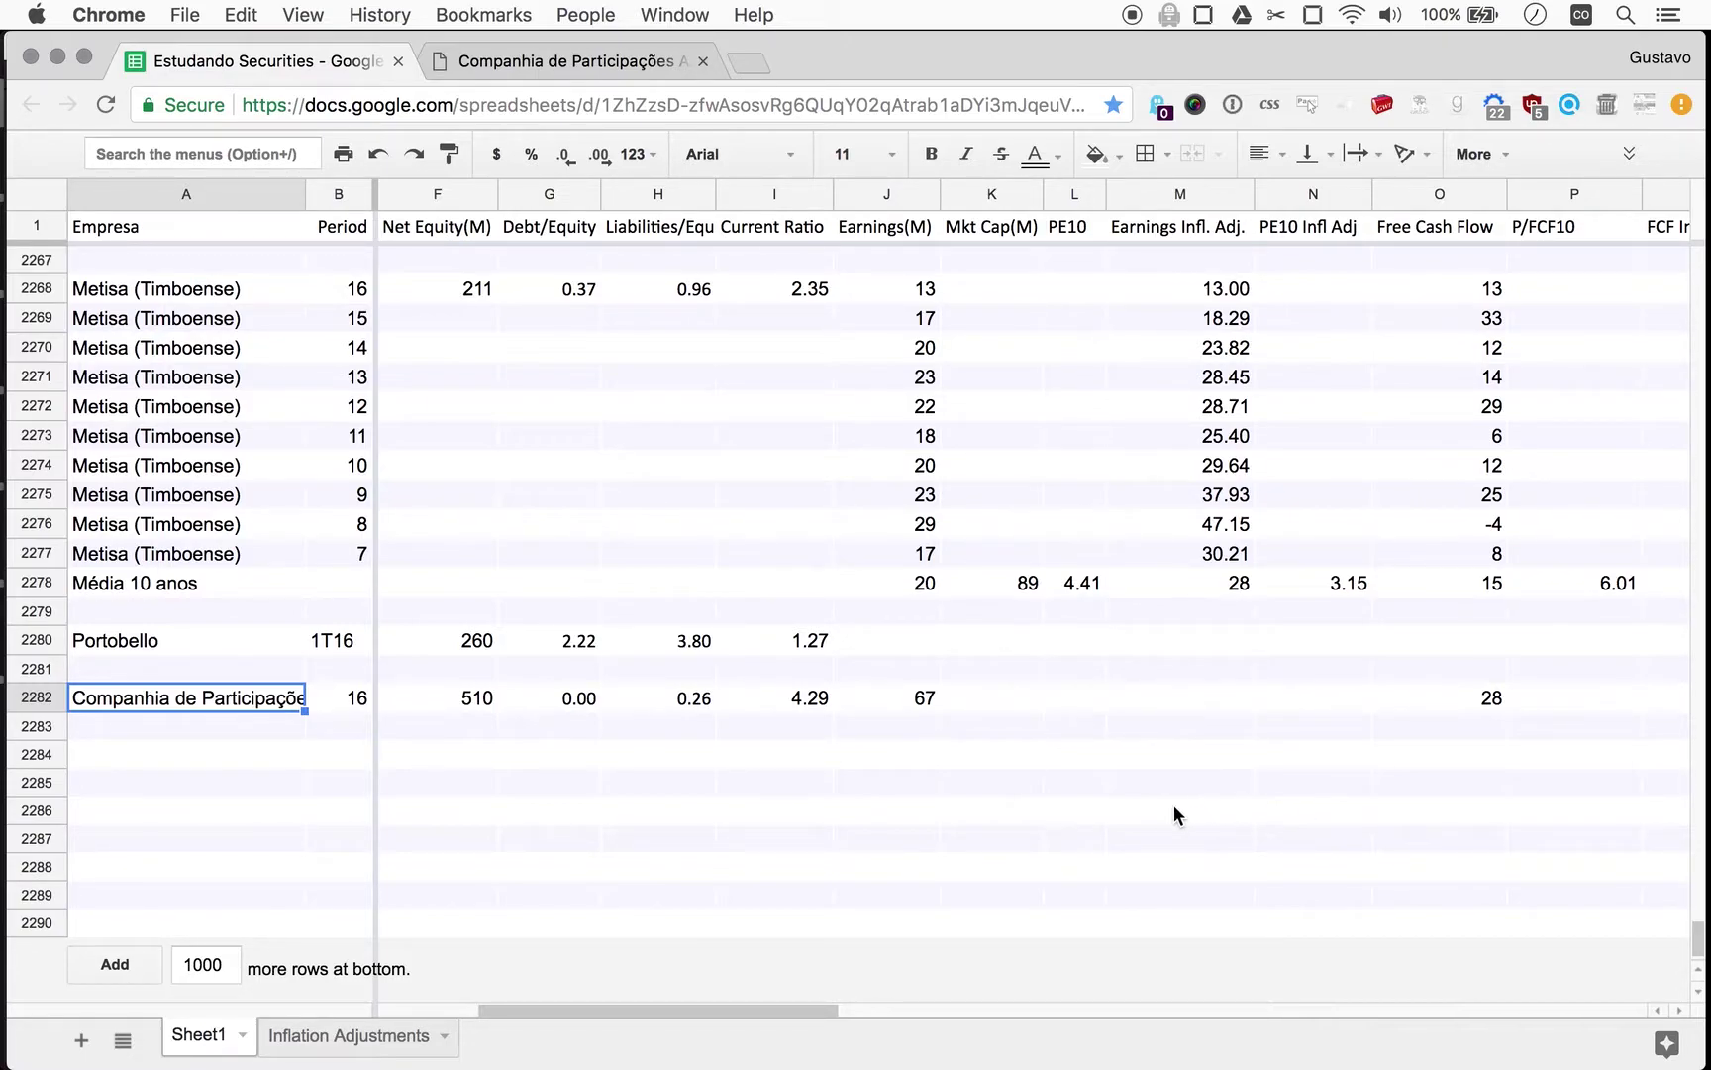
{"action": "scroll", "coordinate": [1173, 805], "scroll_direction": "left", "scroll_amount": 5}
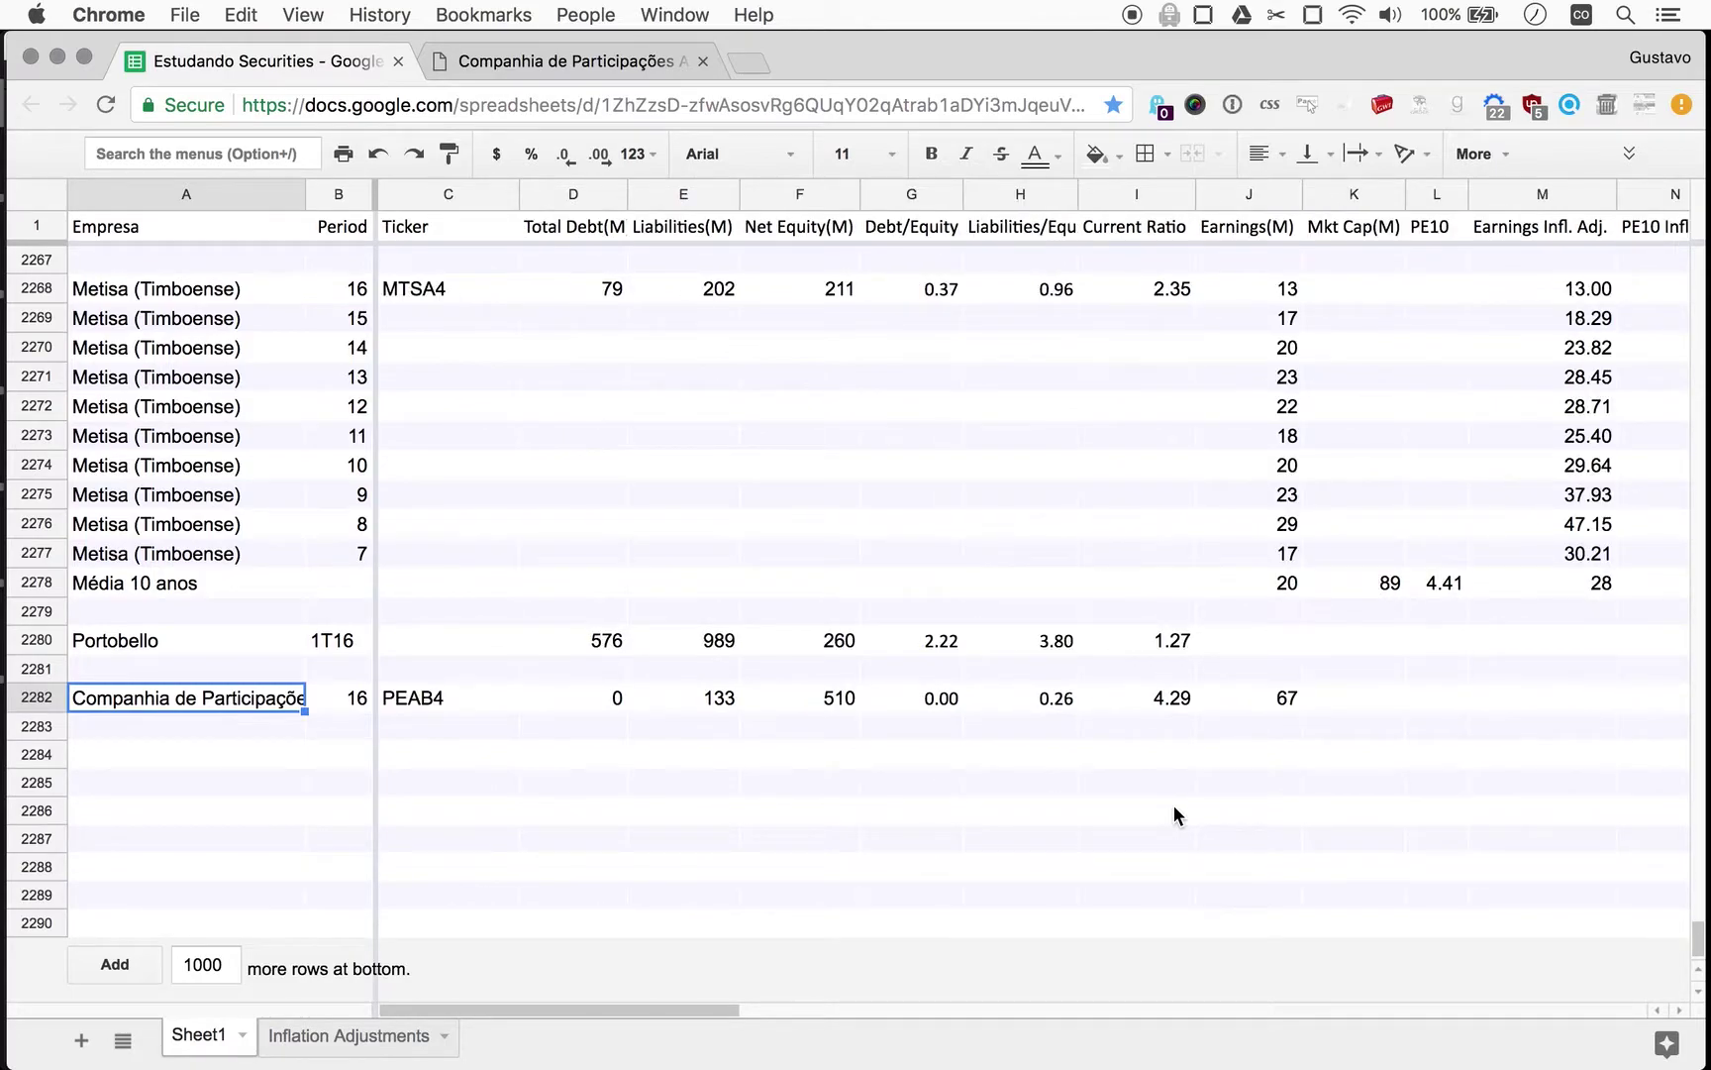
{"action": "left_click", "coordinate": [355, 729]}
Enter periods 15 down to 8 in column B below row 2282, correcting B2290 to 8.
{"action": "type", "text": "15"}
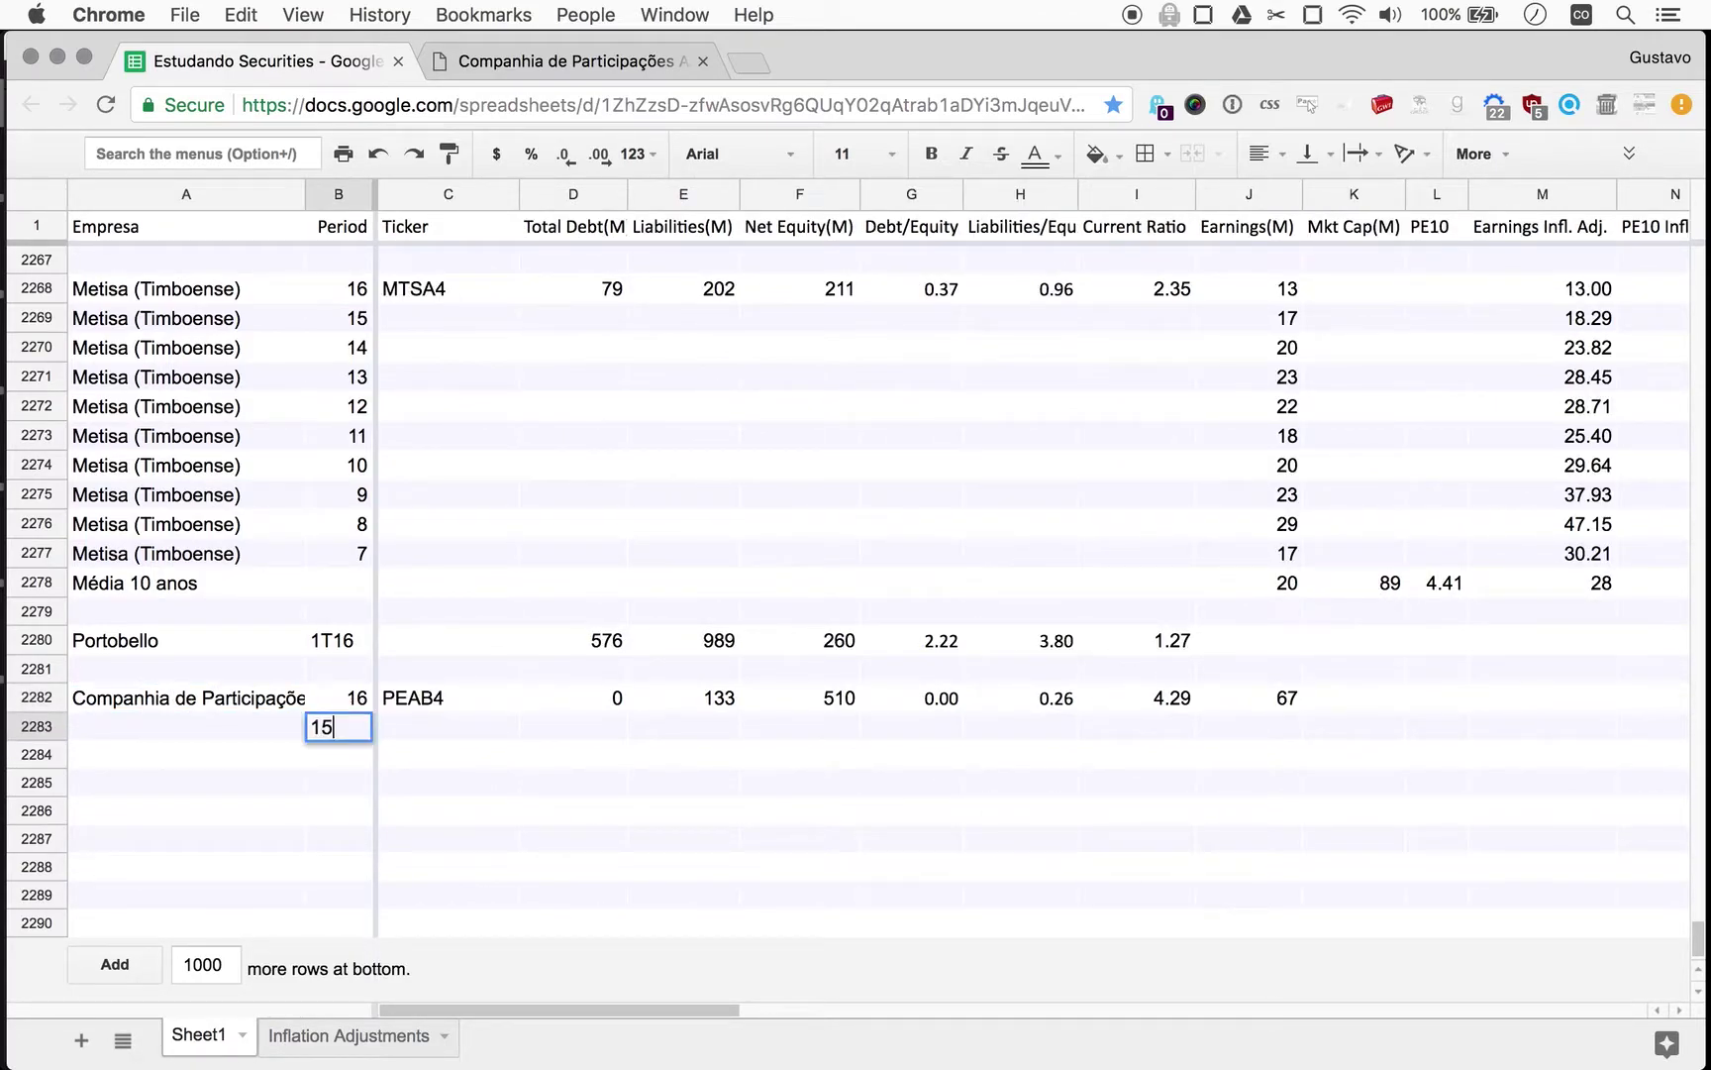
{"action": "key", "text": "Return"}
{"action": "type", "text": "14"}
{"action": "key", "text": "Return"}
{"action": "type", "text": "13"}
{"action": "key", "text": "Return"}
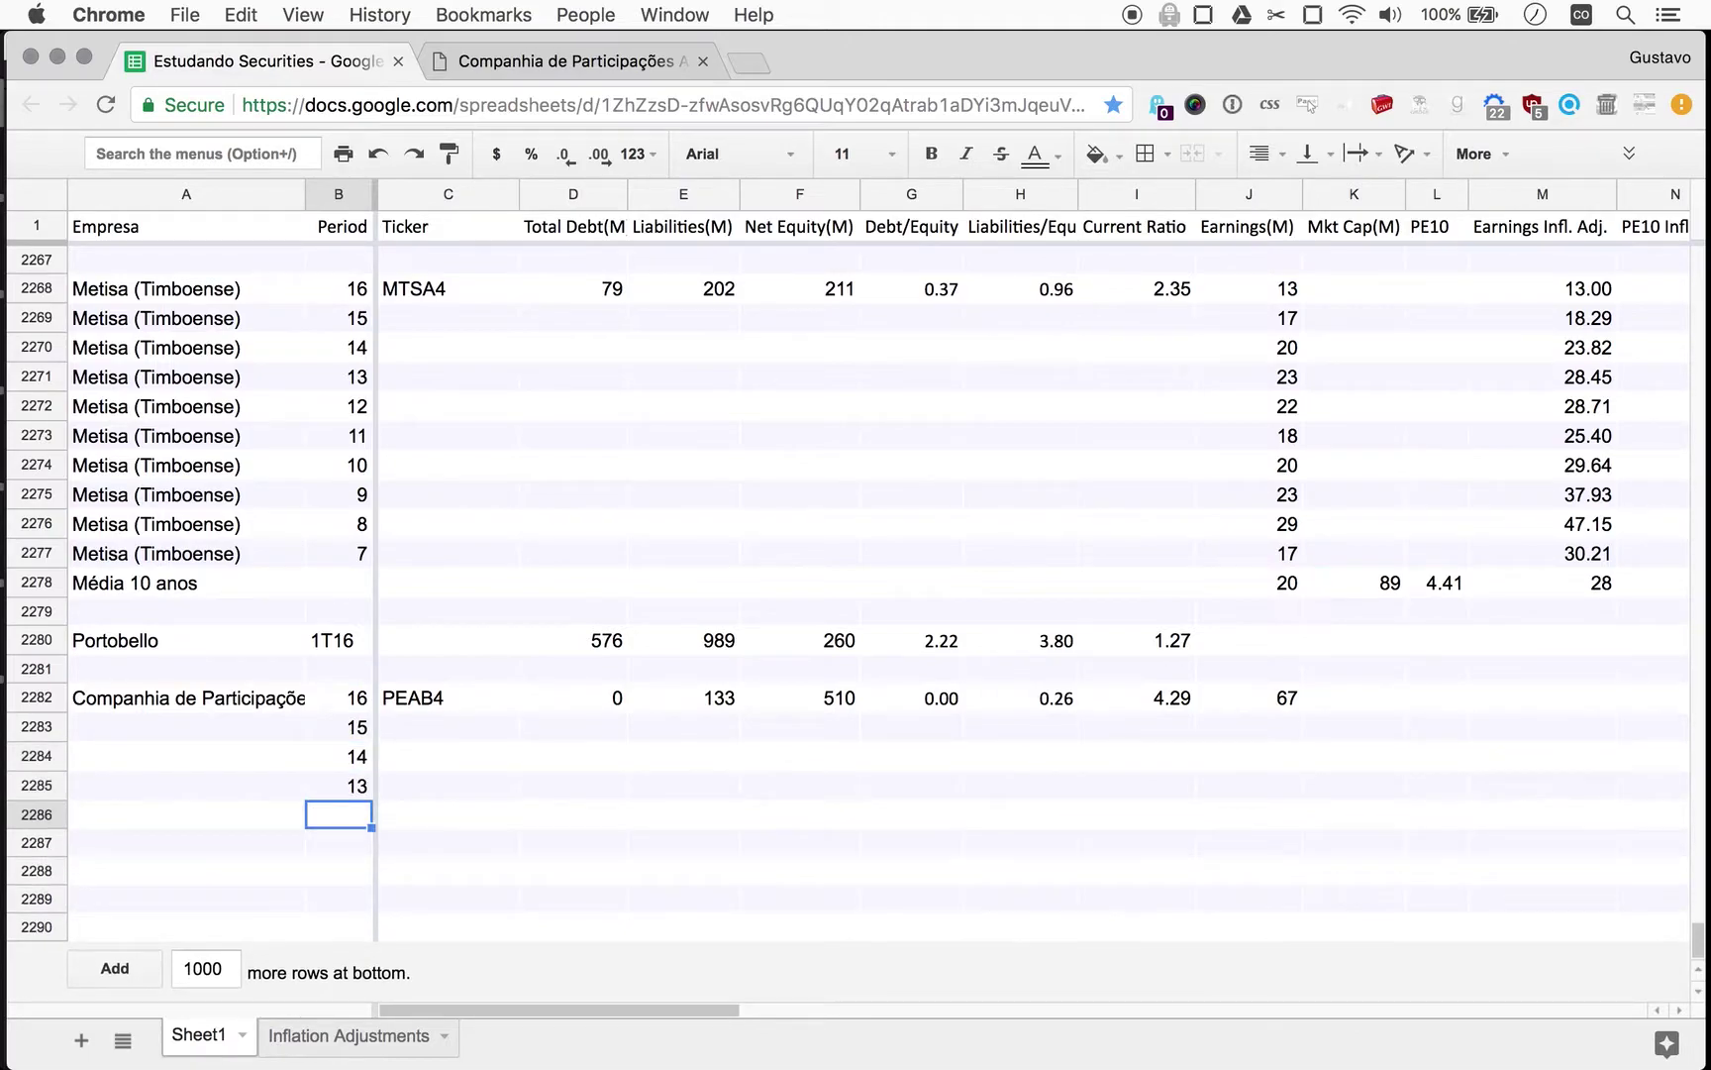
{"action": "type", "text": "12"}
{"action": "key", "text": "Return"}
{"action": "type", "text": "11"}
{"action": "key", "text": "Return"}
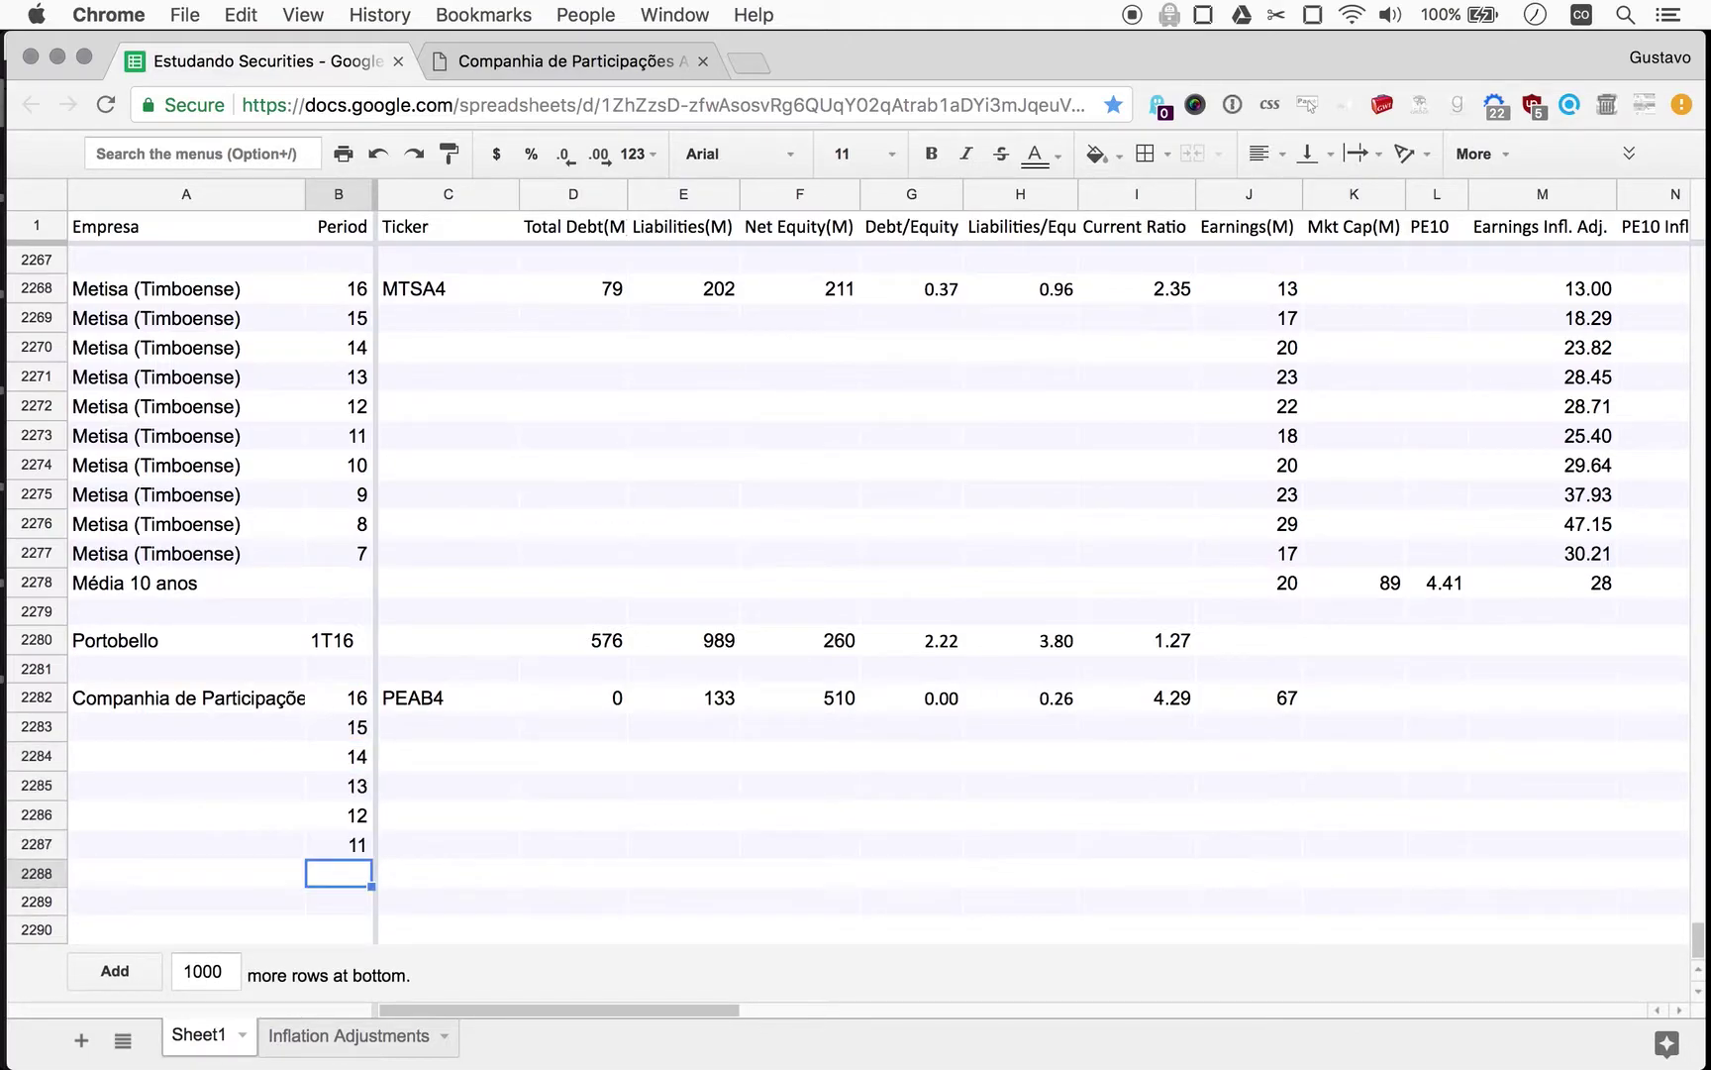
{"action": "type", "text": "10"}
{"action": "key", "text": "Return"}
{"action": "type", "text": "9"}
{"action": "key", "text": "Return"}
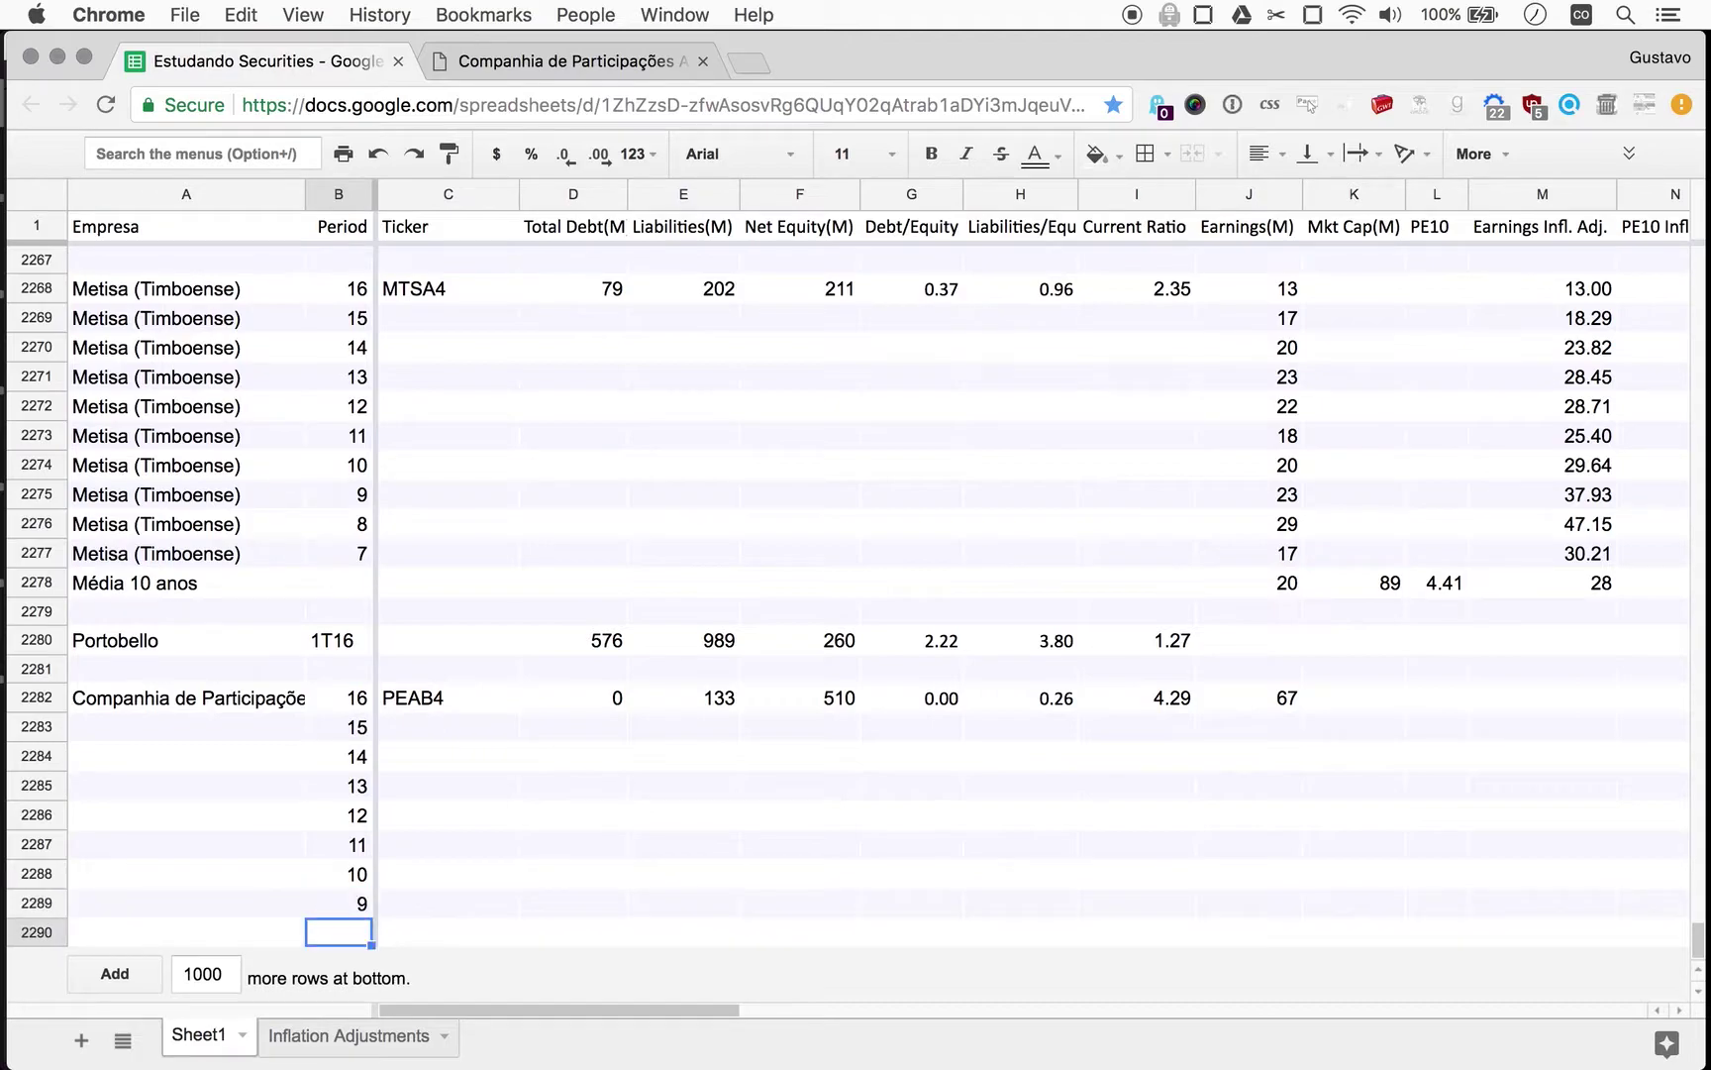
{"action": "type", "text": "8"}
{"action": "key", "text": "Return"}
{"action": "type", "text": "7"}
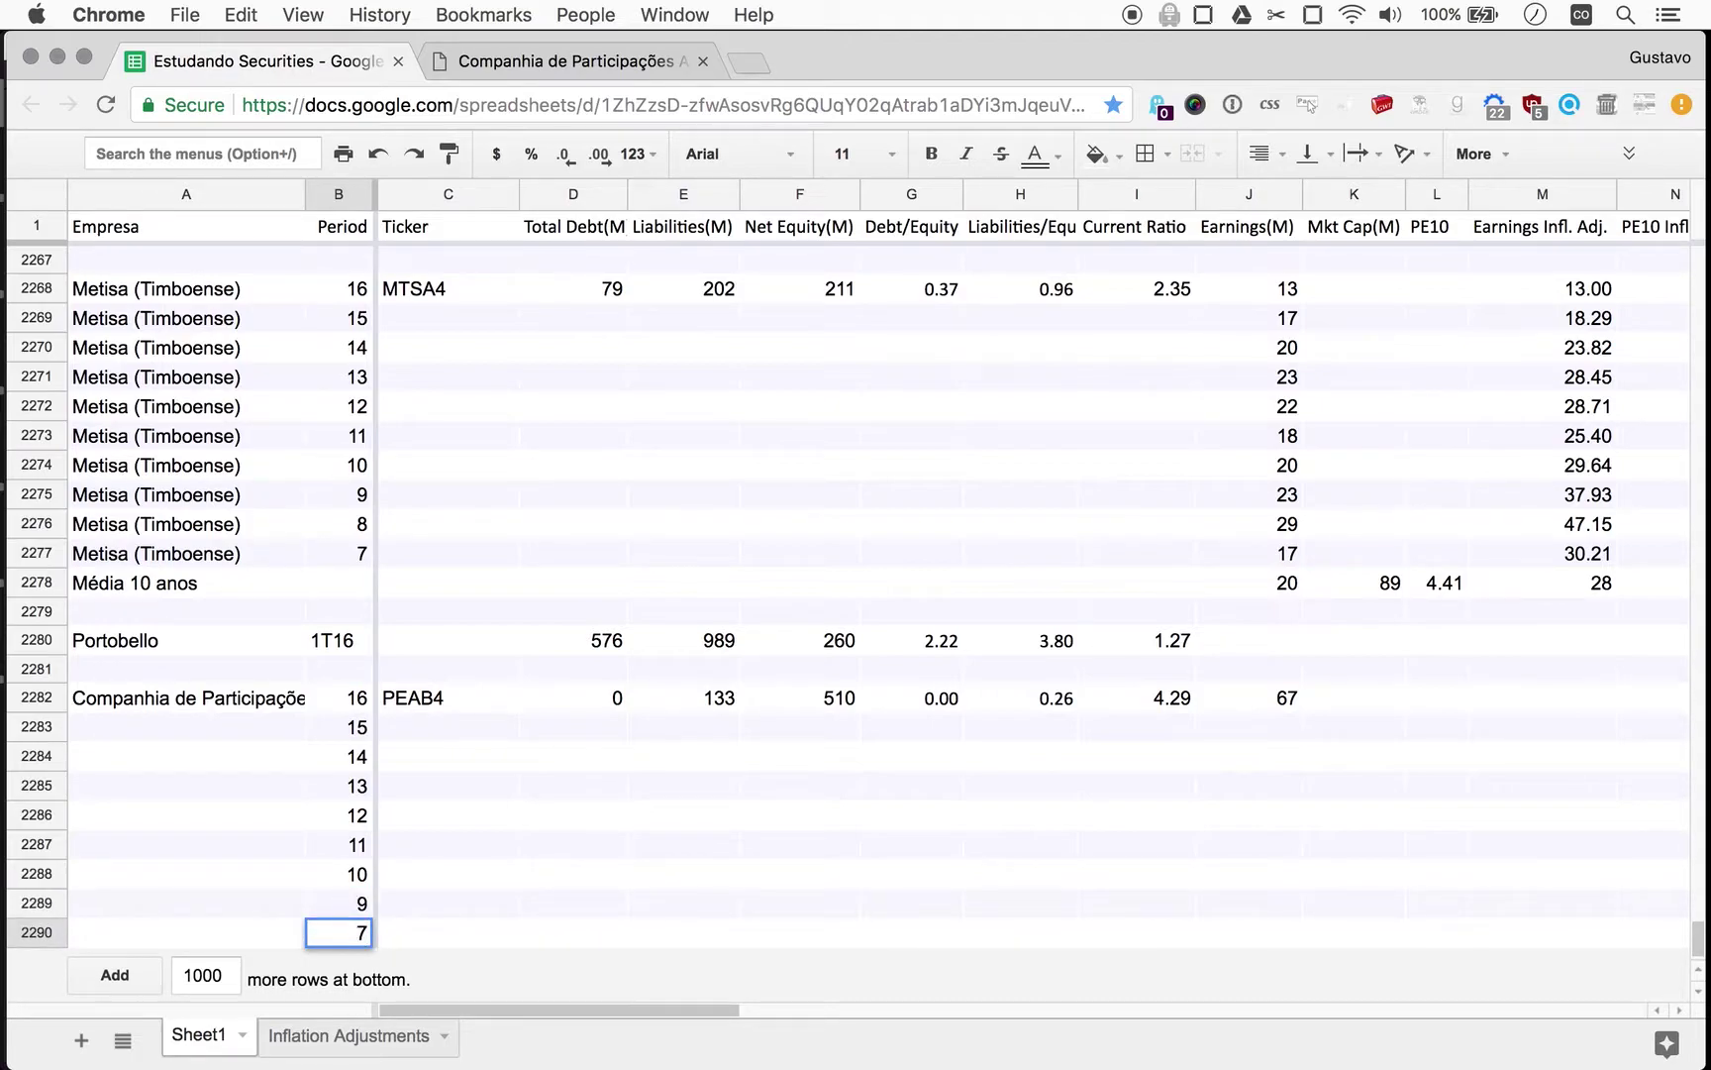
{"action": "key", "text": "BackSpace"}
{"action": "type", "text": "8"}
{"action": "key", "text": "Return"}
Add 10 rows at the bottom and paint row 2289's formatting onto the new rows.
{"action": "double_click", "coordinate": [225, 980]}
{"action": "type", "text": "10"}
{"action": "key", "text": "Return"}
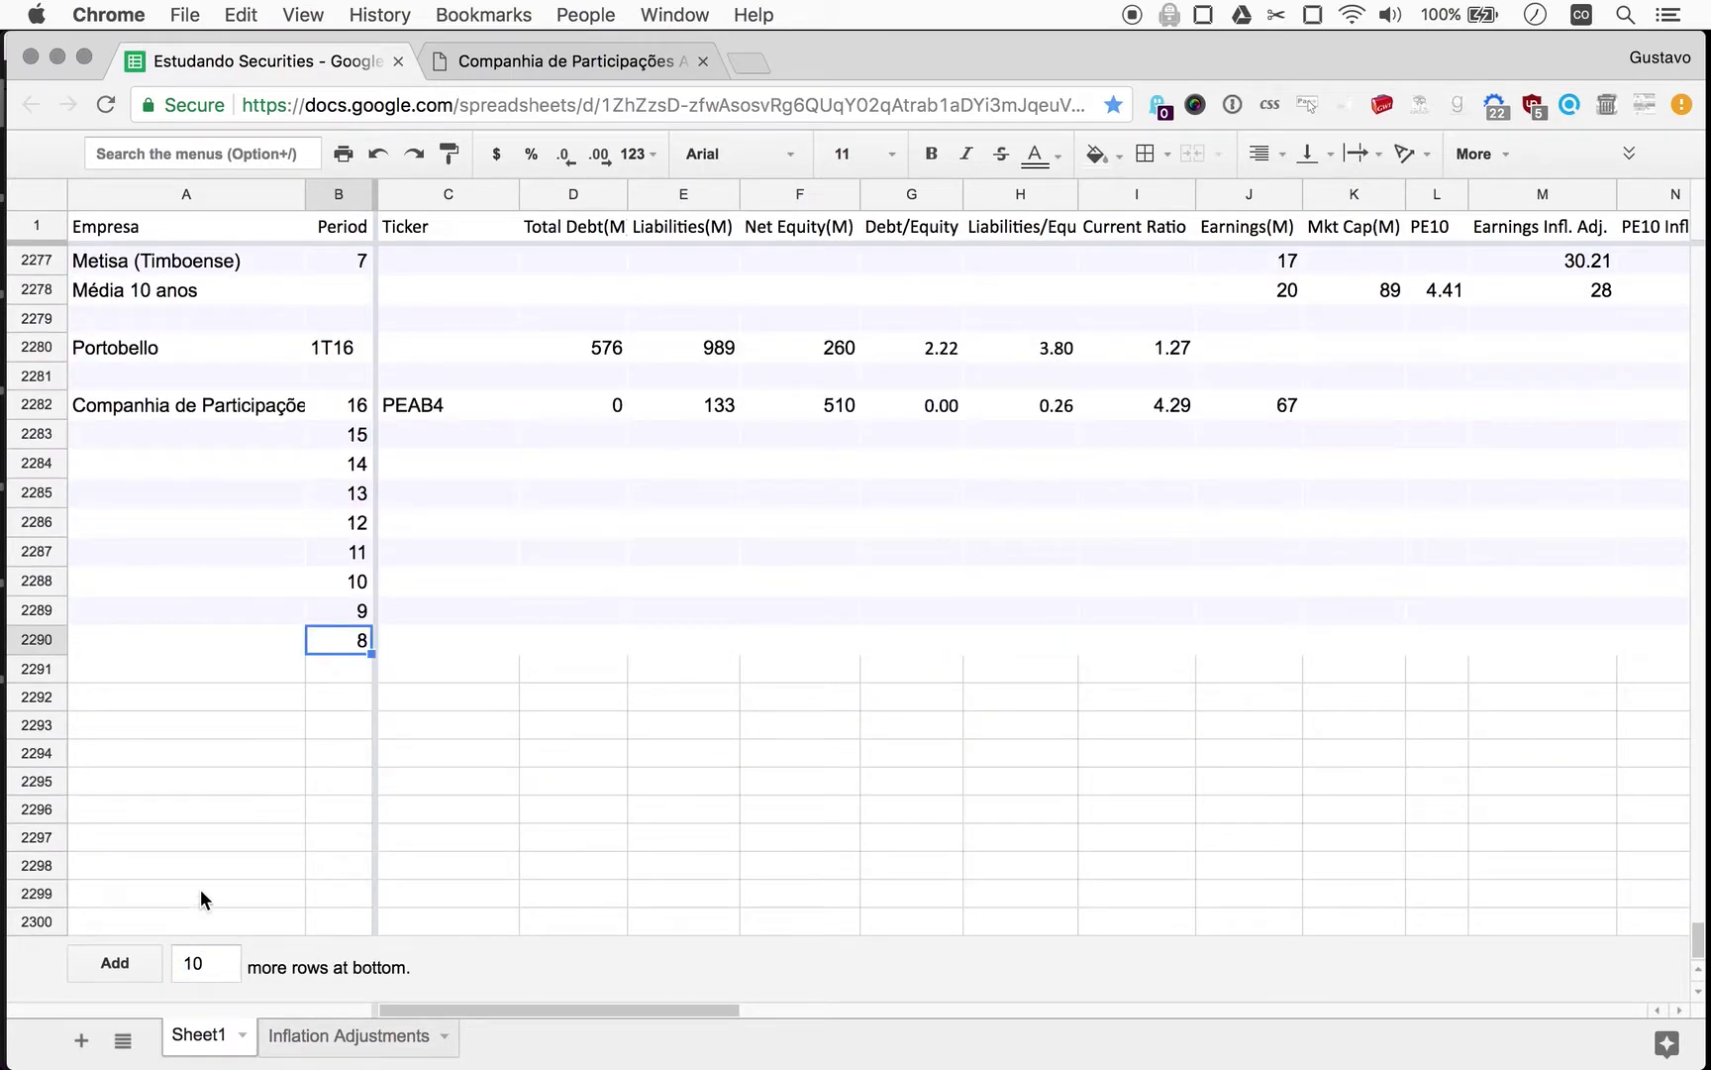
{"action": "left_click", "coordinate": [98, 610]}
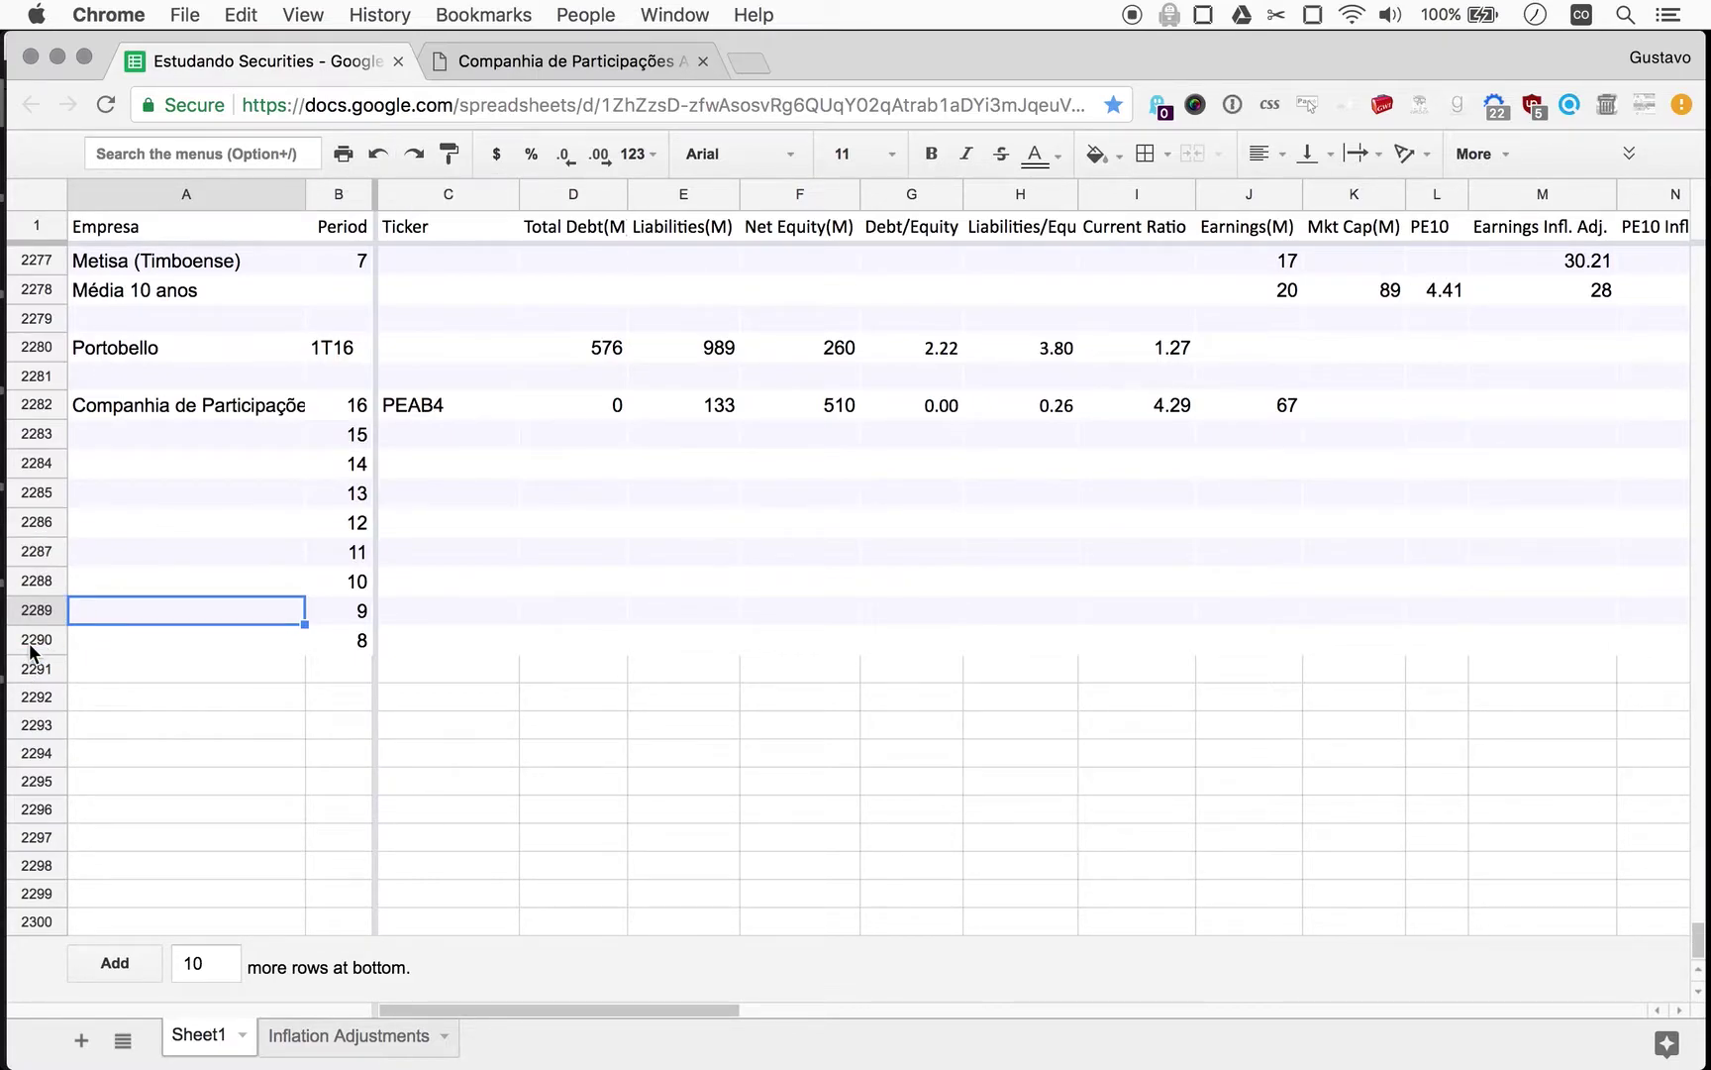
{"action": "left_click", "coordinate": [36, 610]}
{"action": "left_click", "coordinate": [449, 154]}
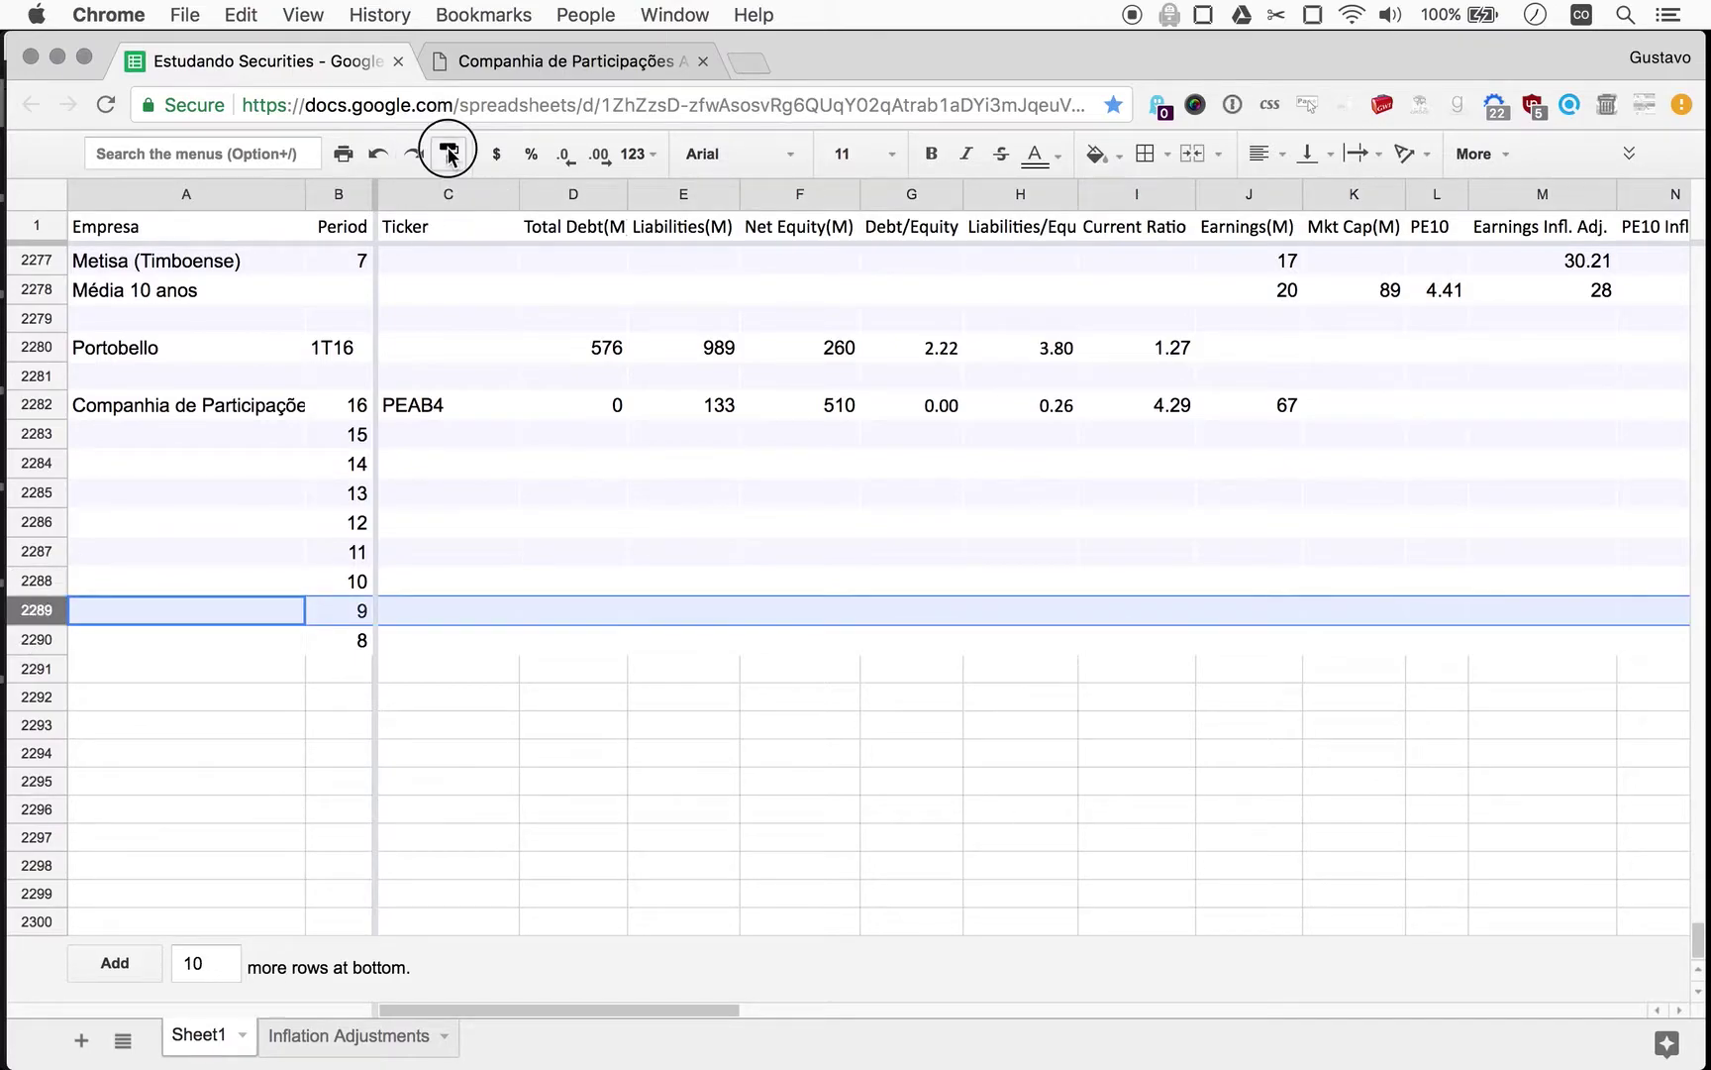
{"action": "mouse_move", "coordinate": [37, 641]}
{"action": "left_mouse_down"}
{"action": "mouse_move", "coordinate": [50, 948]}
{"action": "mouse_move", "coordinate": [57, 921]}
{"action": "left_mouse_up"}
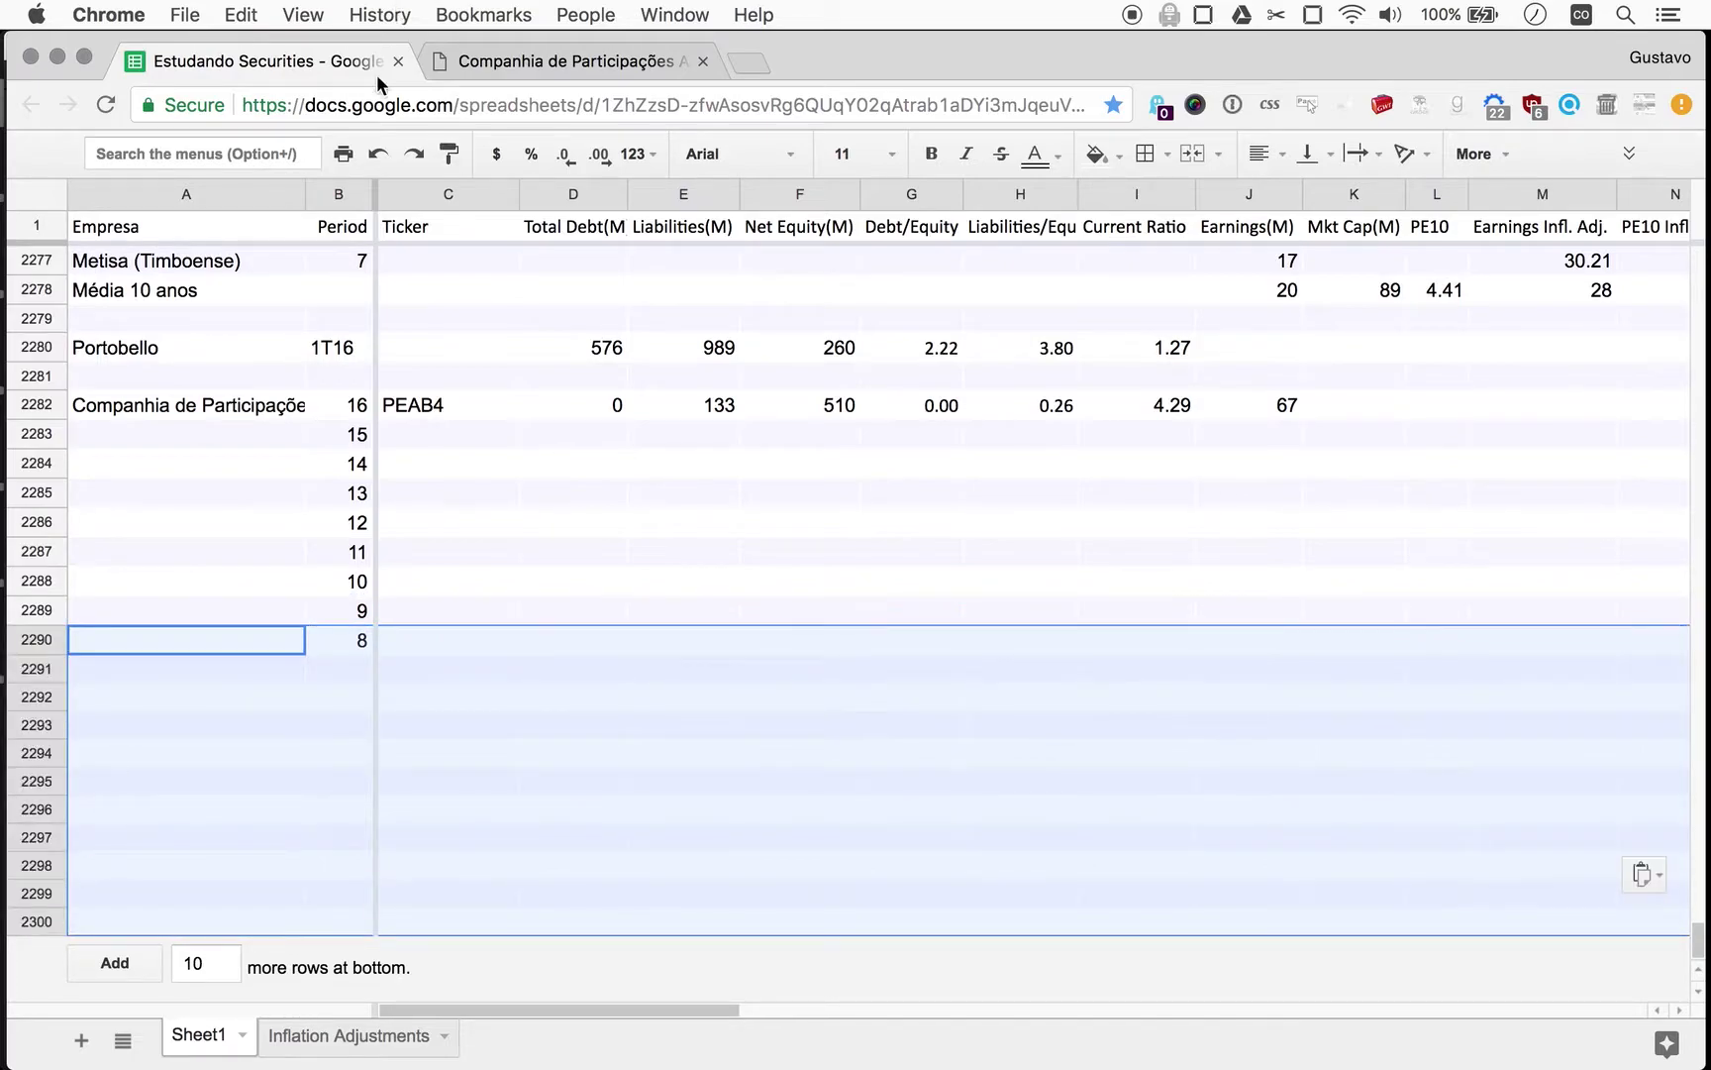
{"action": "left_click", "coordinate": [510, 721]}
Enter period 7 in B2291 and copy the Companhia de Participações name into rows 2283–2291.
{"action": "left_click", "coordinate": [347, 670]}
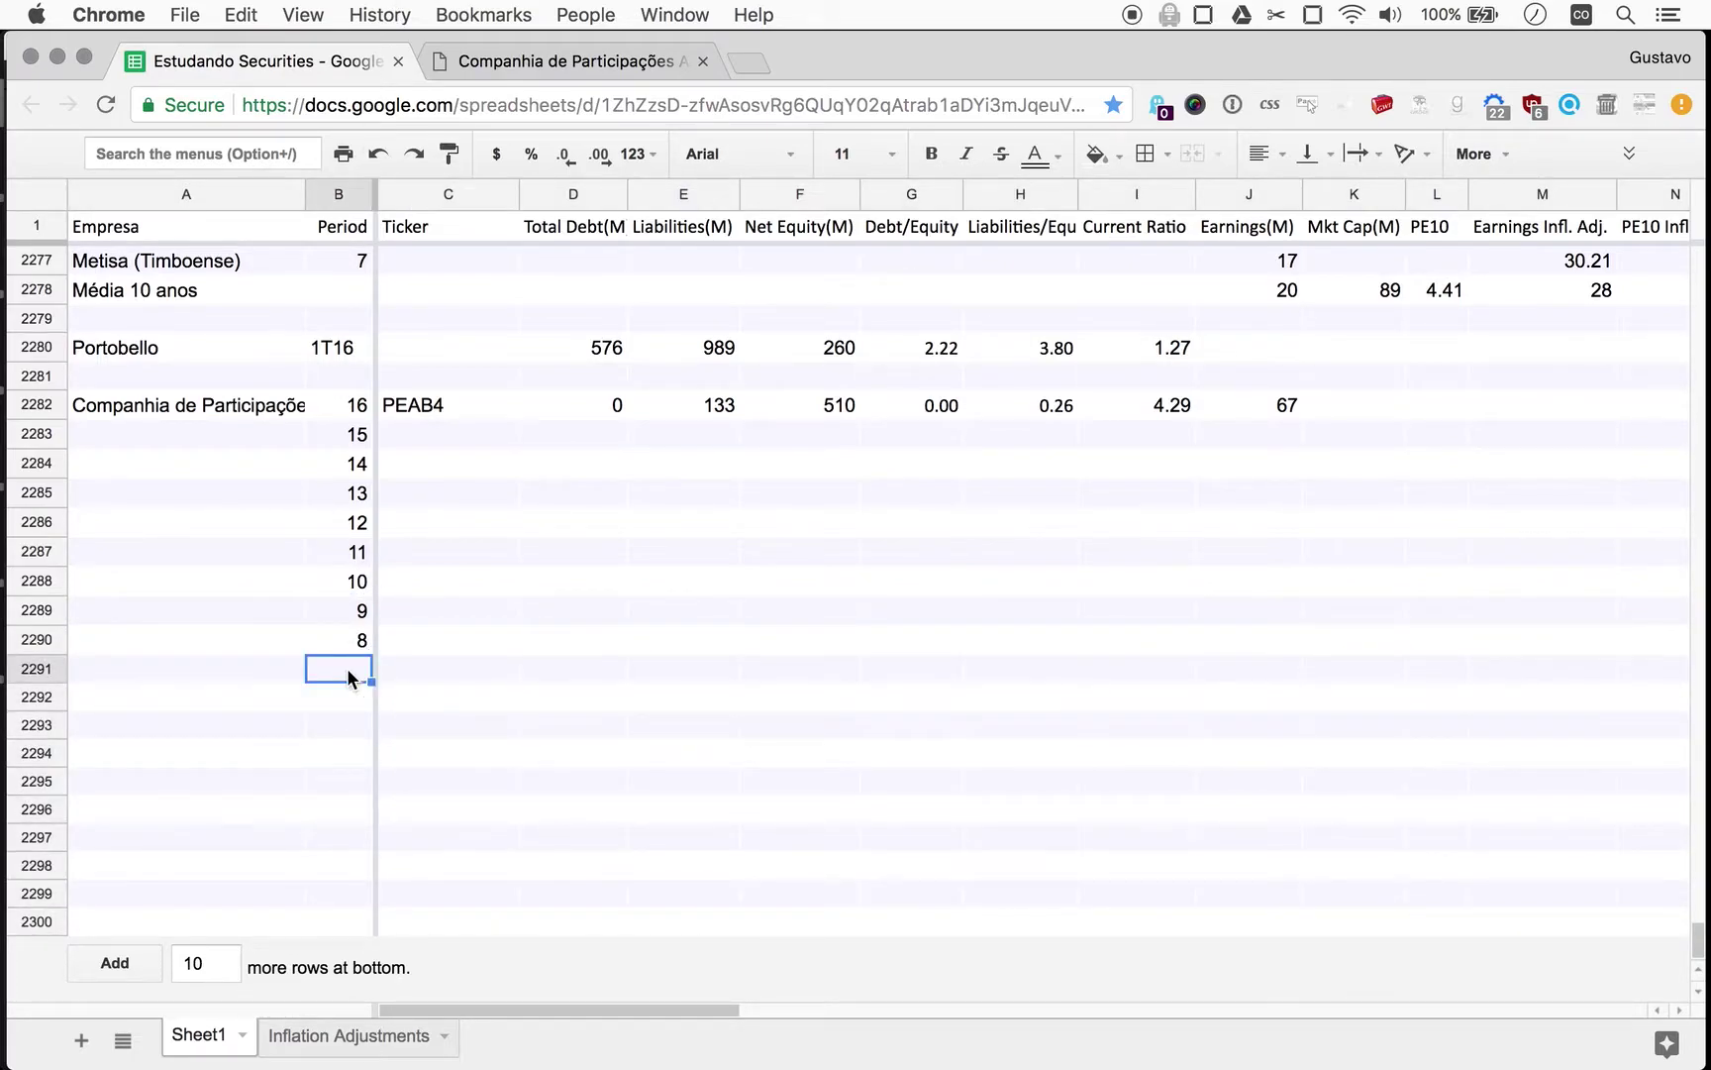
{"action": "type", "text": "7"}
{"action": "key", "text": "Left"}
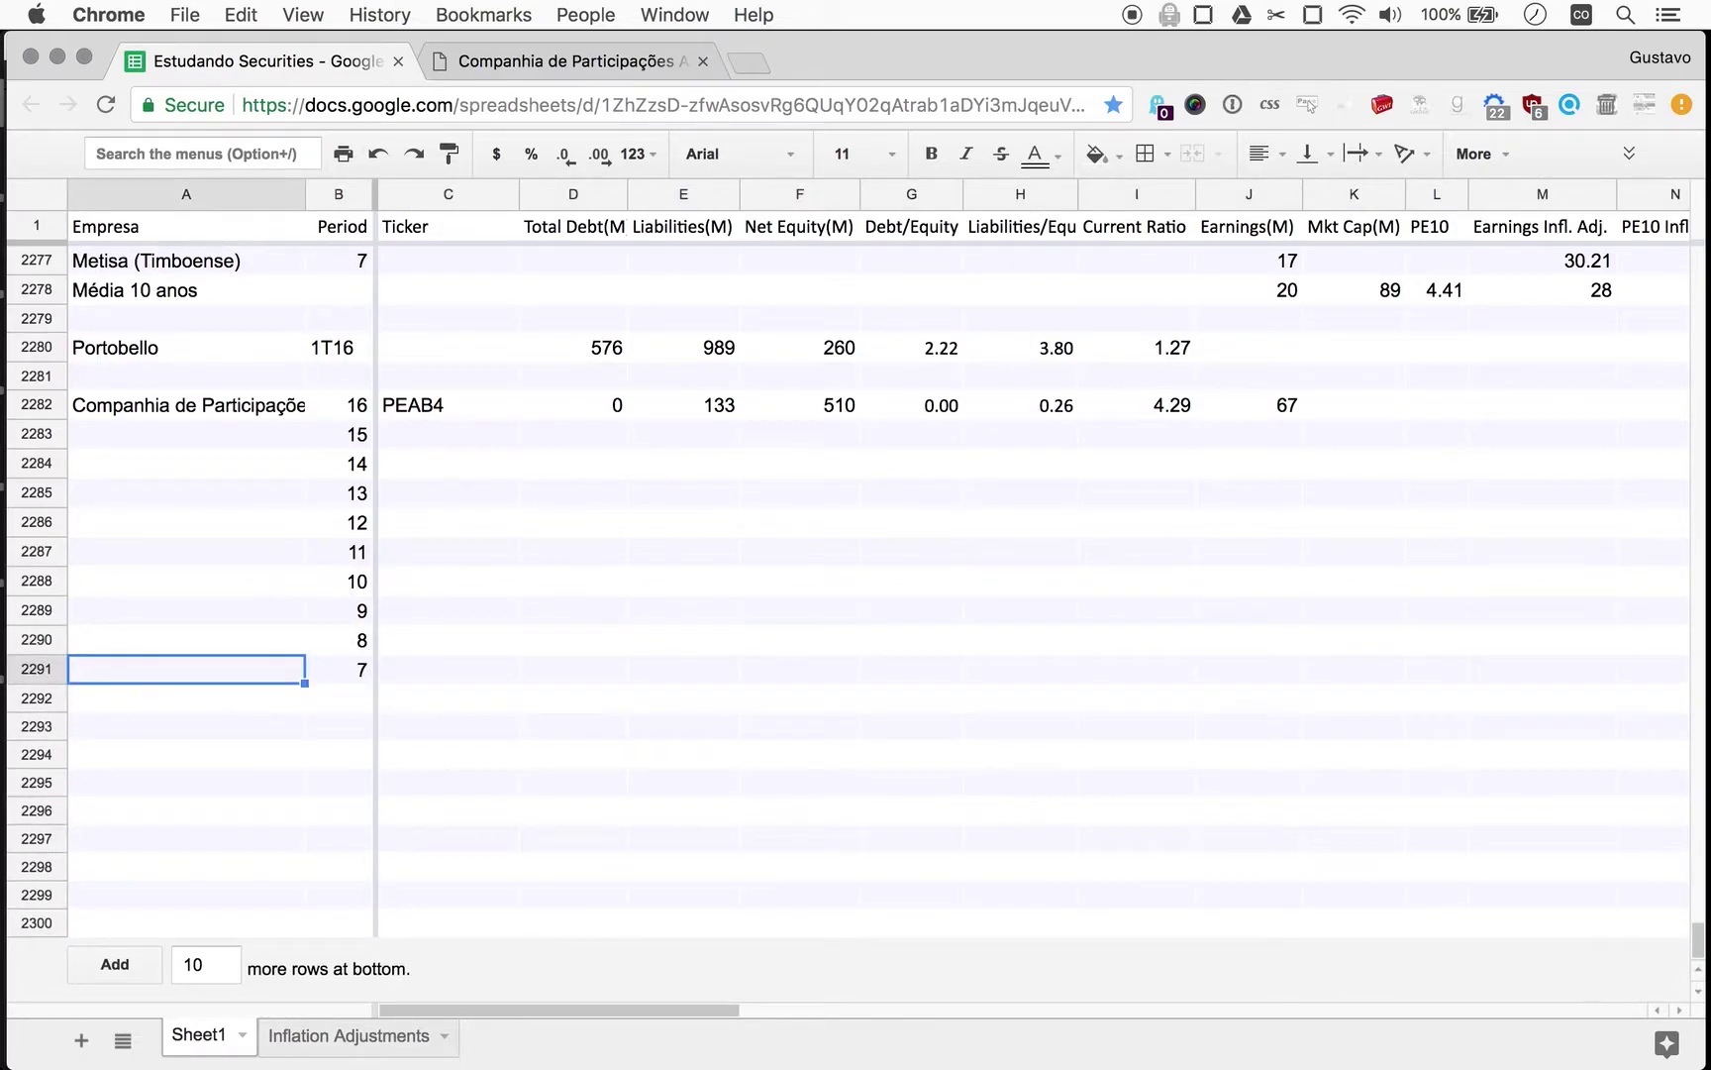
{"action": "left_click", "coordinate": [186, 640]}
{"action": "left_click", "coordinate": [186, 405]}
{"action": "key", "text": "super+c"}
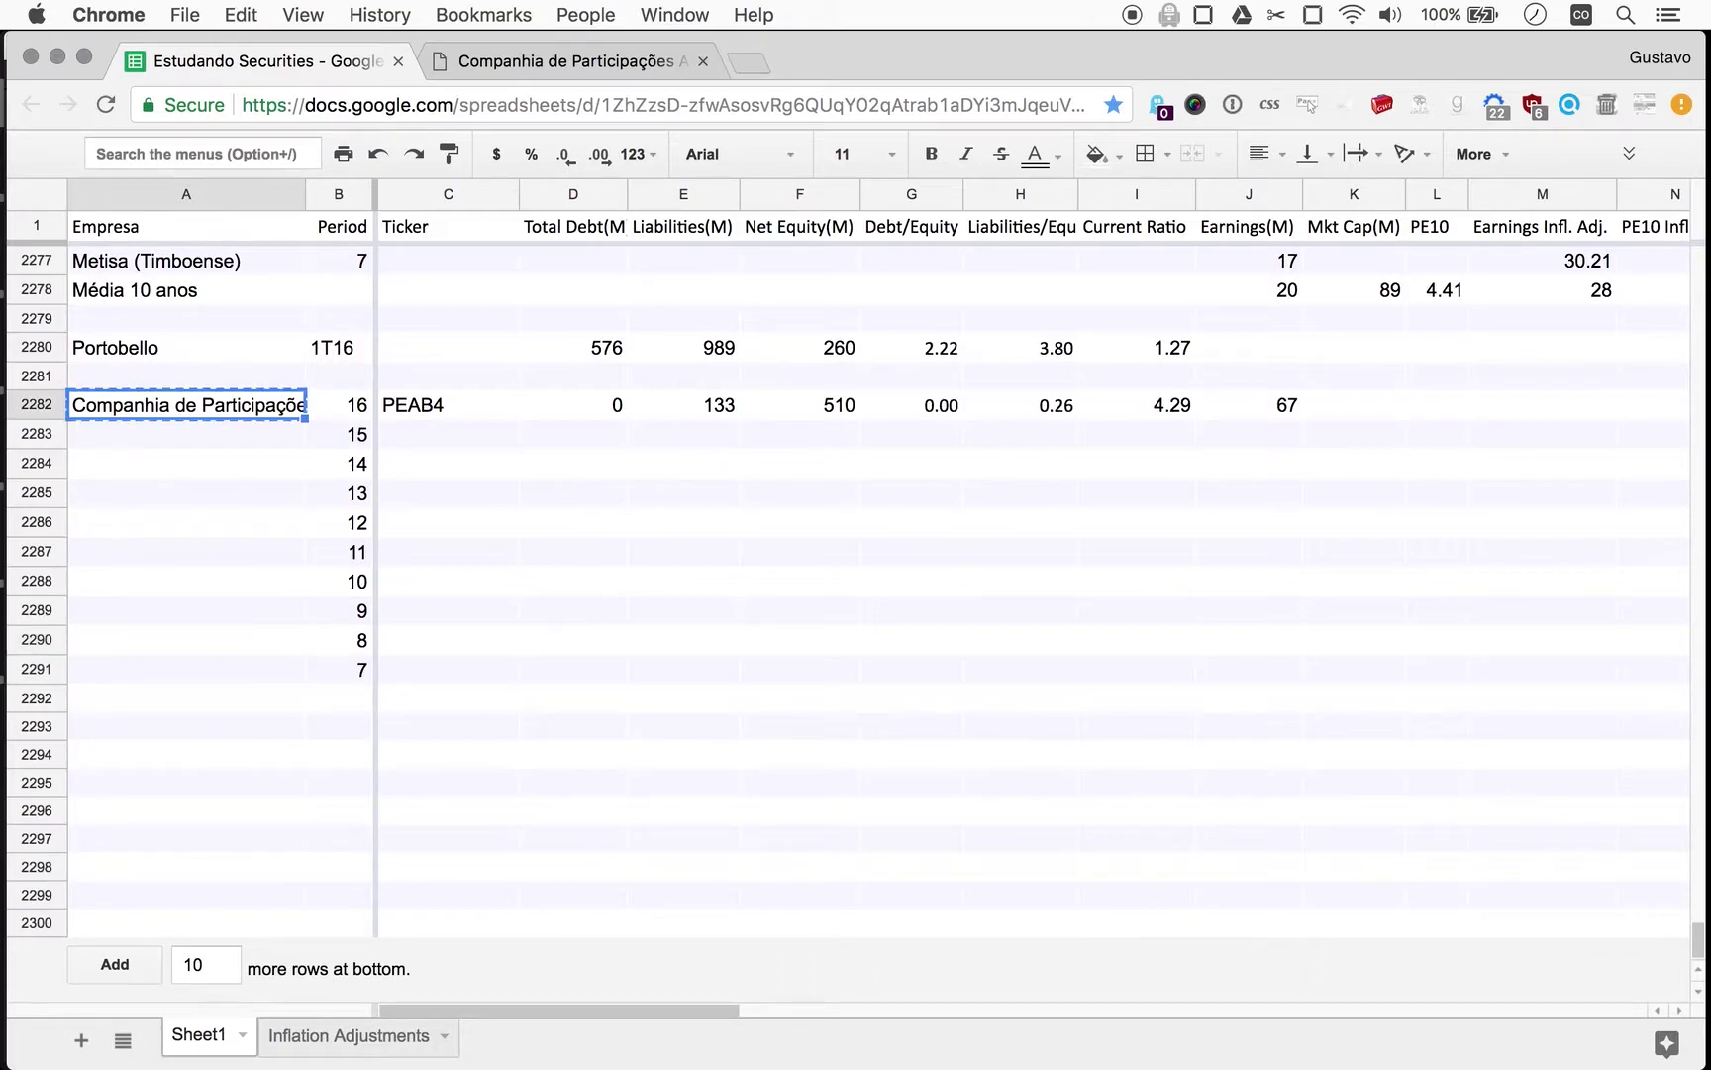
{"action": "left_click_drag", "start_coordinate": [186, 434], "coordinate": [186, 669]}
{"action": "key", "text": "super+v"}
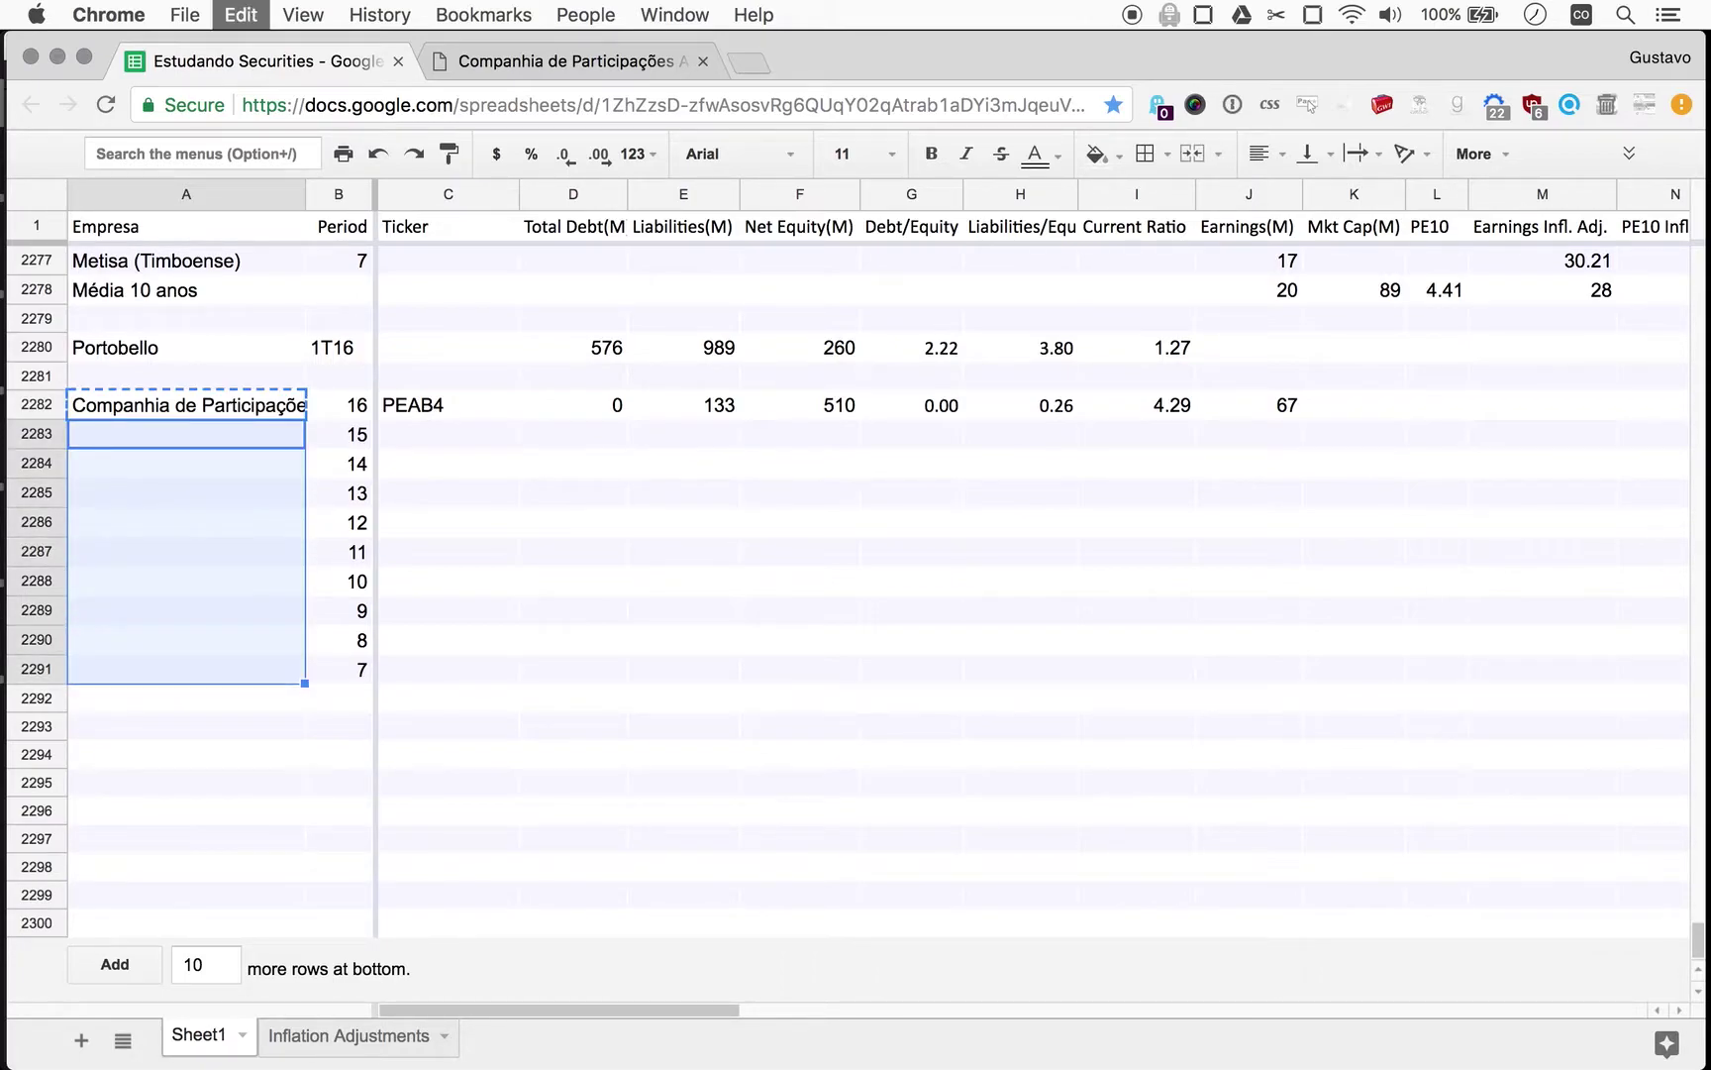
Step along row 2282 toward Total Debt and return to the Aliança investor-relations page.
{"action": "key", "text": "Up"}
{"action": "key", "text": "Right"}
{"action": "key", "text": "Right"}
{"action": "key", "text": "Right"}
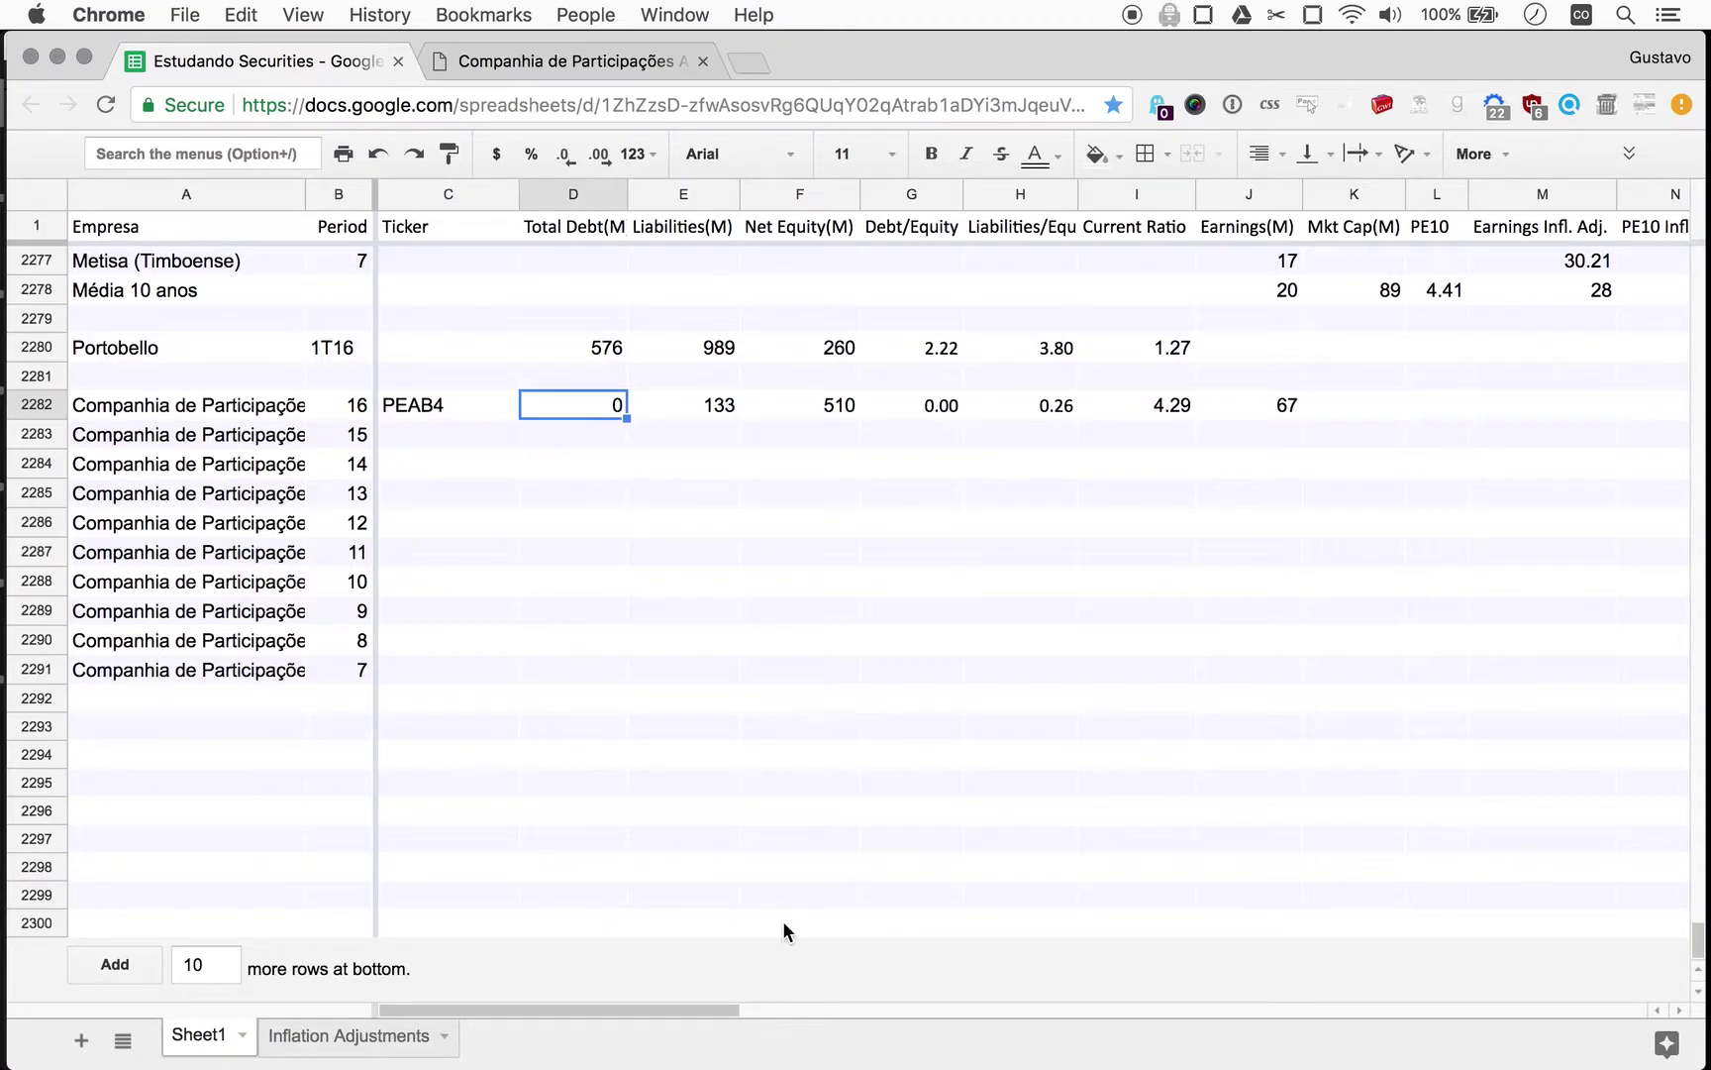
{"action": "left_click", "coordinate": [587, 62]}
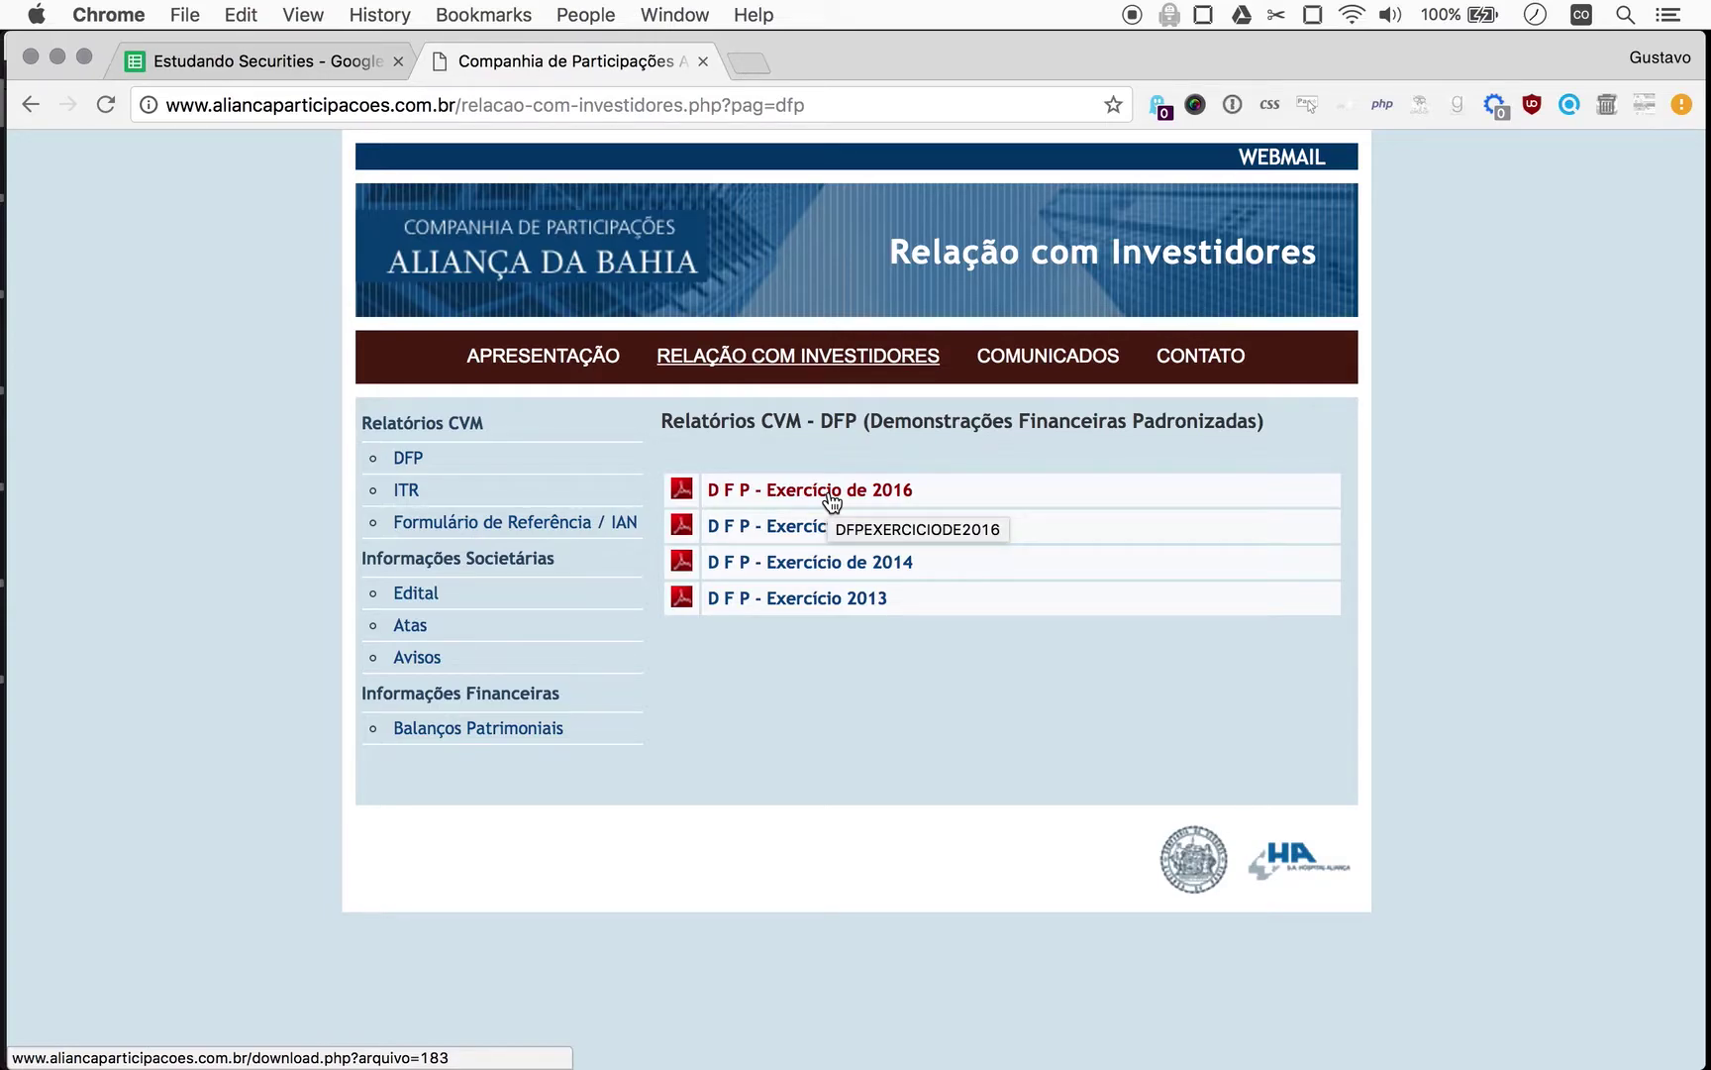
Bring Preview forward and close the Untitled screenshot without saving.
{"action": "key", "text": "super+Tab"}
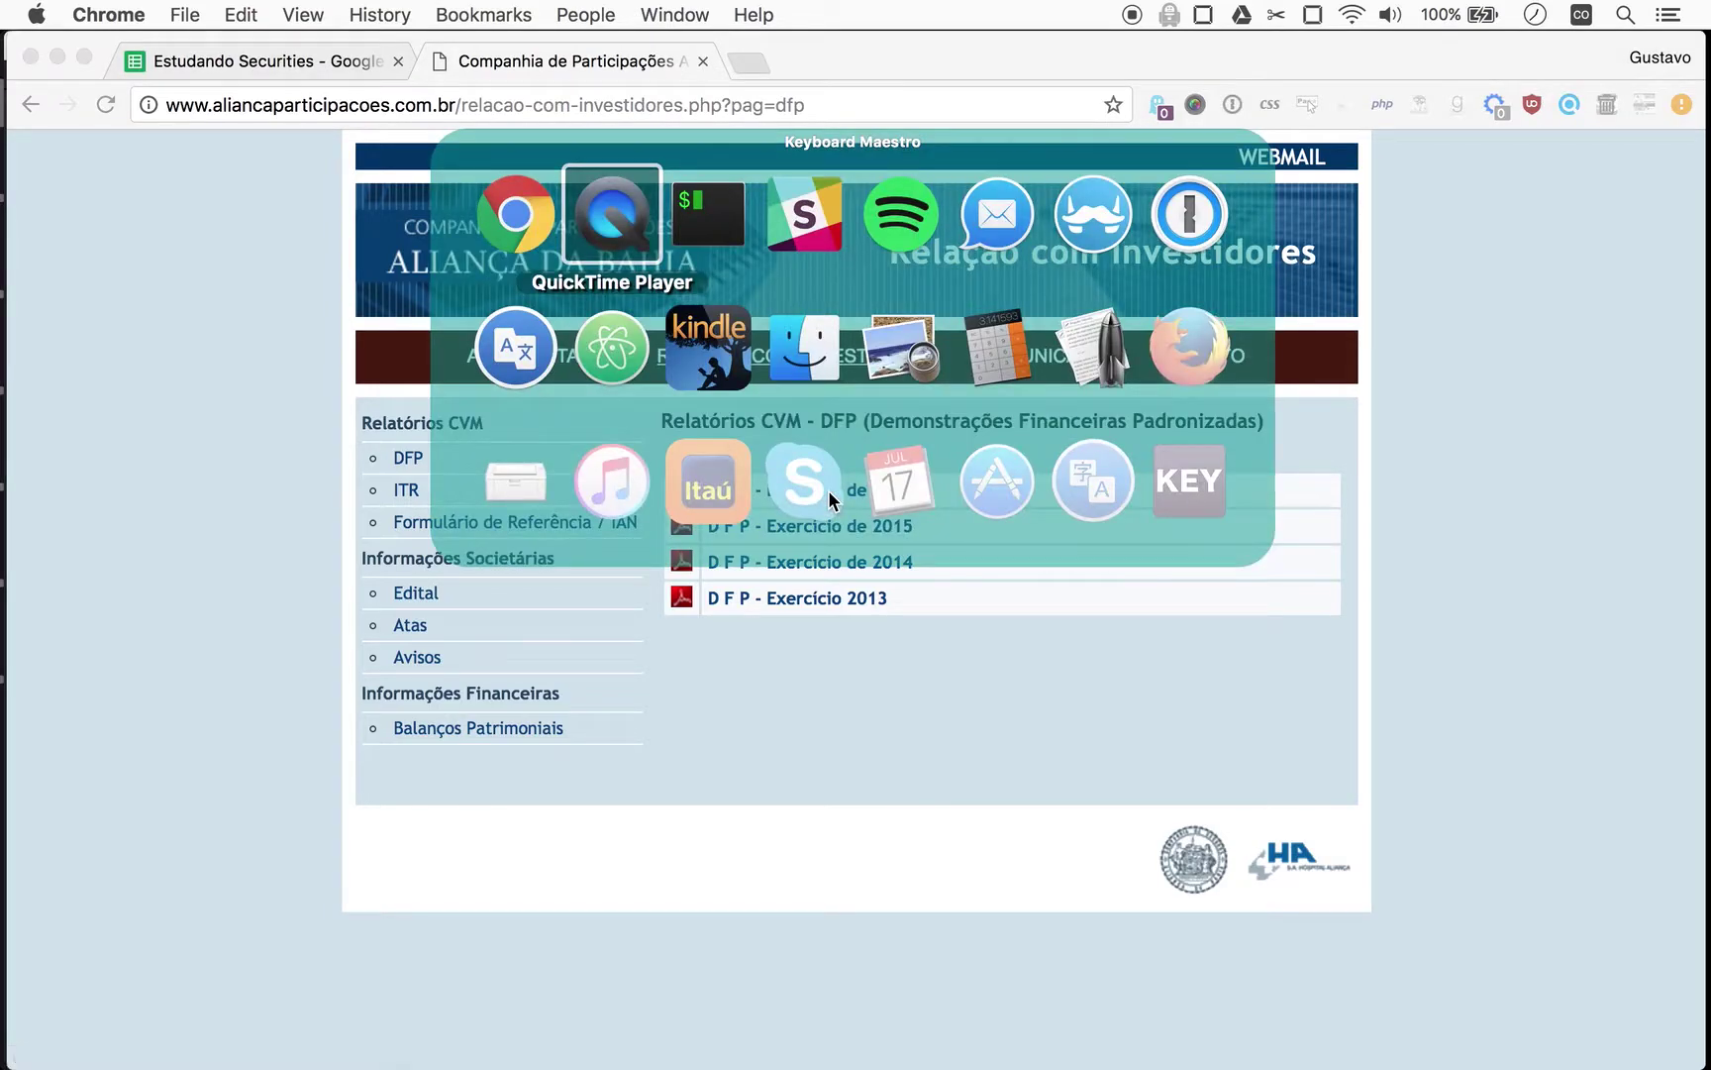
{"action": "key", "text": "Down"}
{"action": "key", "text": "Right"}
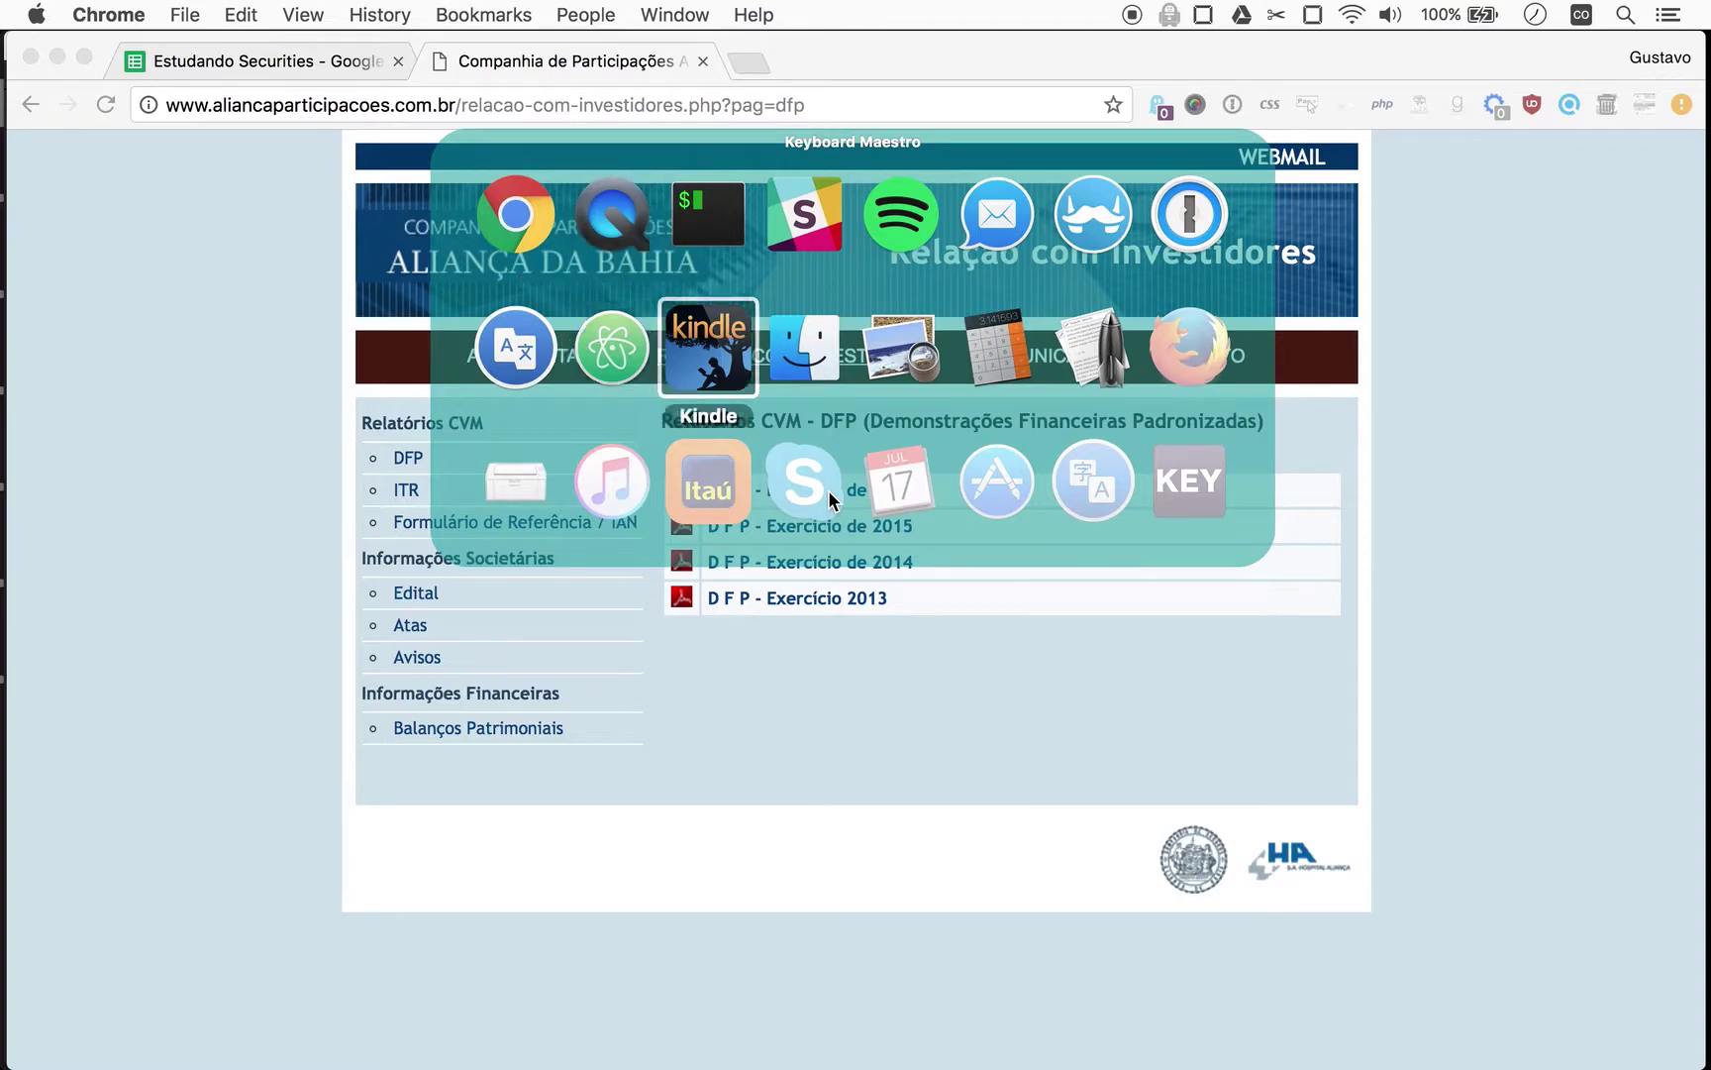
{"action": "key", "text": "Right"}
{"action": "key", "text": "Right"}
{"action": "key", "text": "super+w"}
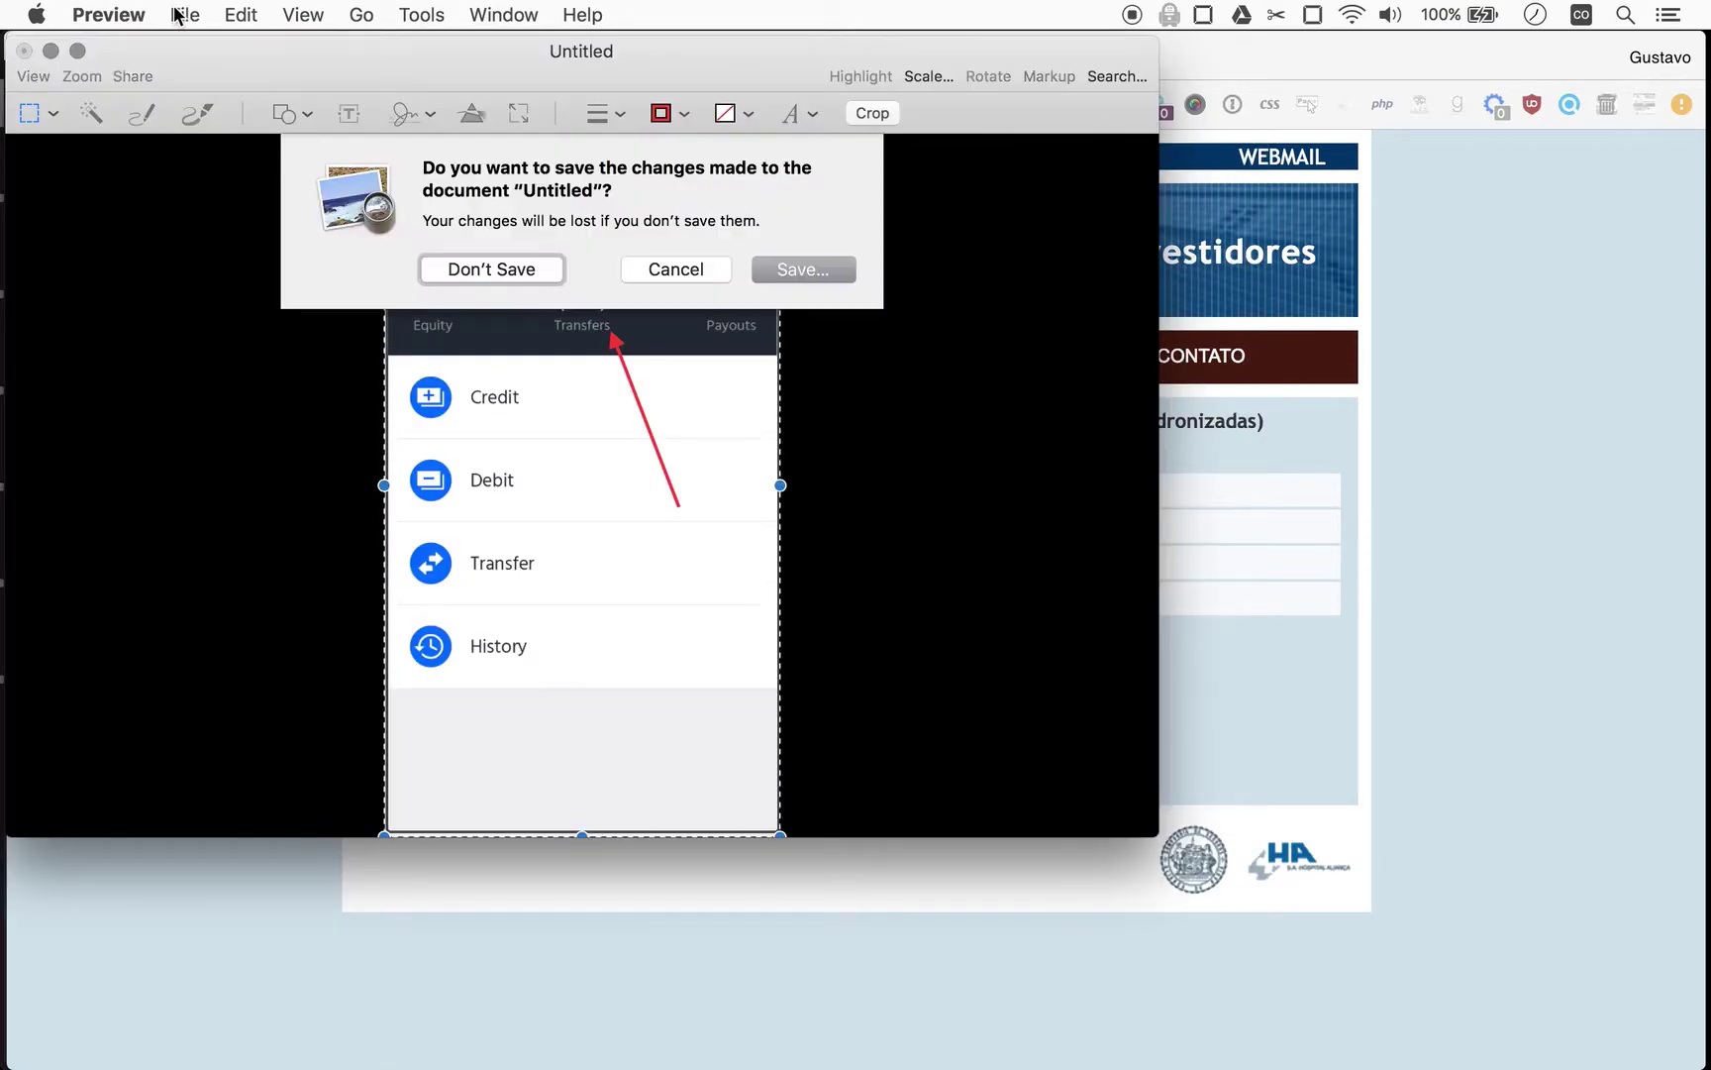
{"action": "key", "text": "super+d"}
Open DFP-Exercicio-2016-CVMBOLSA.pdf from Preview's recent files.
{"action": "left_click", "coordinate": [183, 14]}
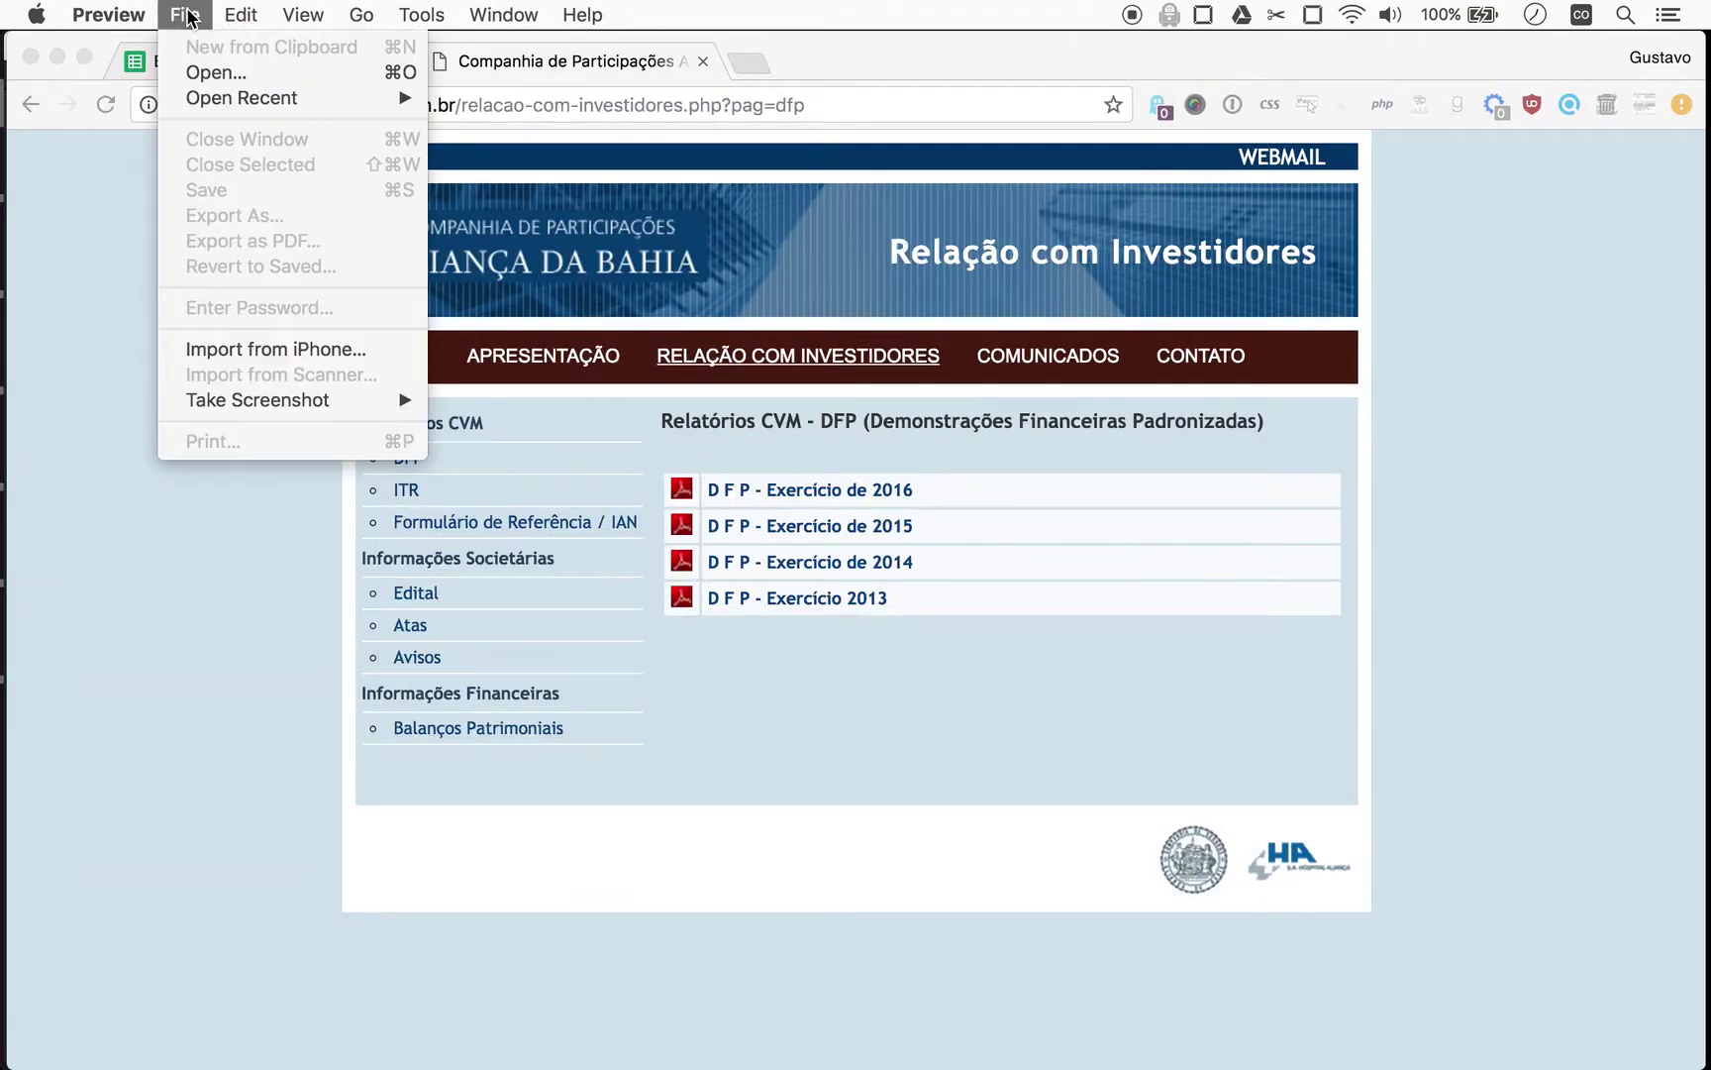
{"action": "mouse_move", "coordinate": [248, 96]}
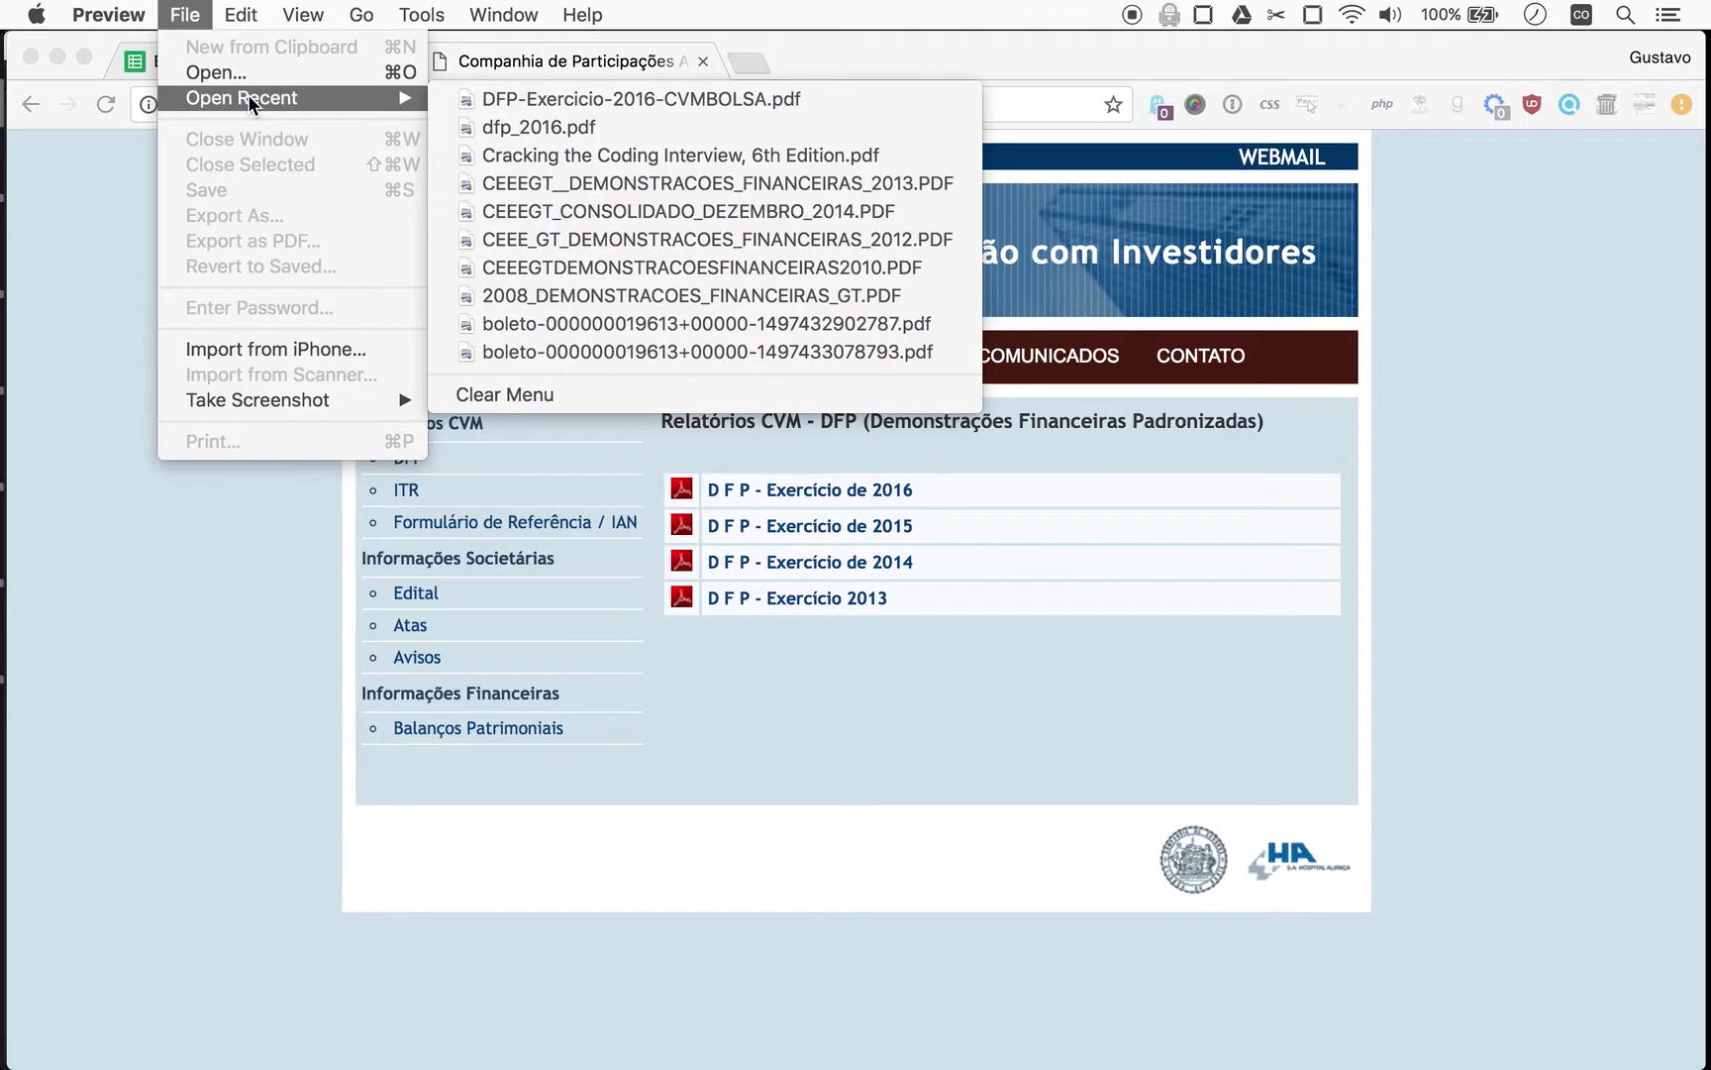
{"action": "left_click", "coordinate": [491, 98]}
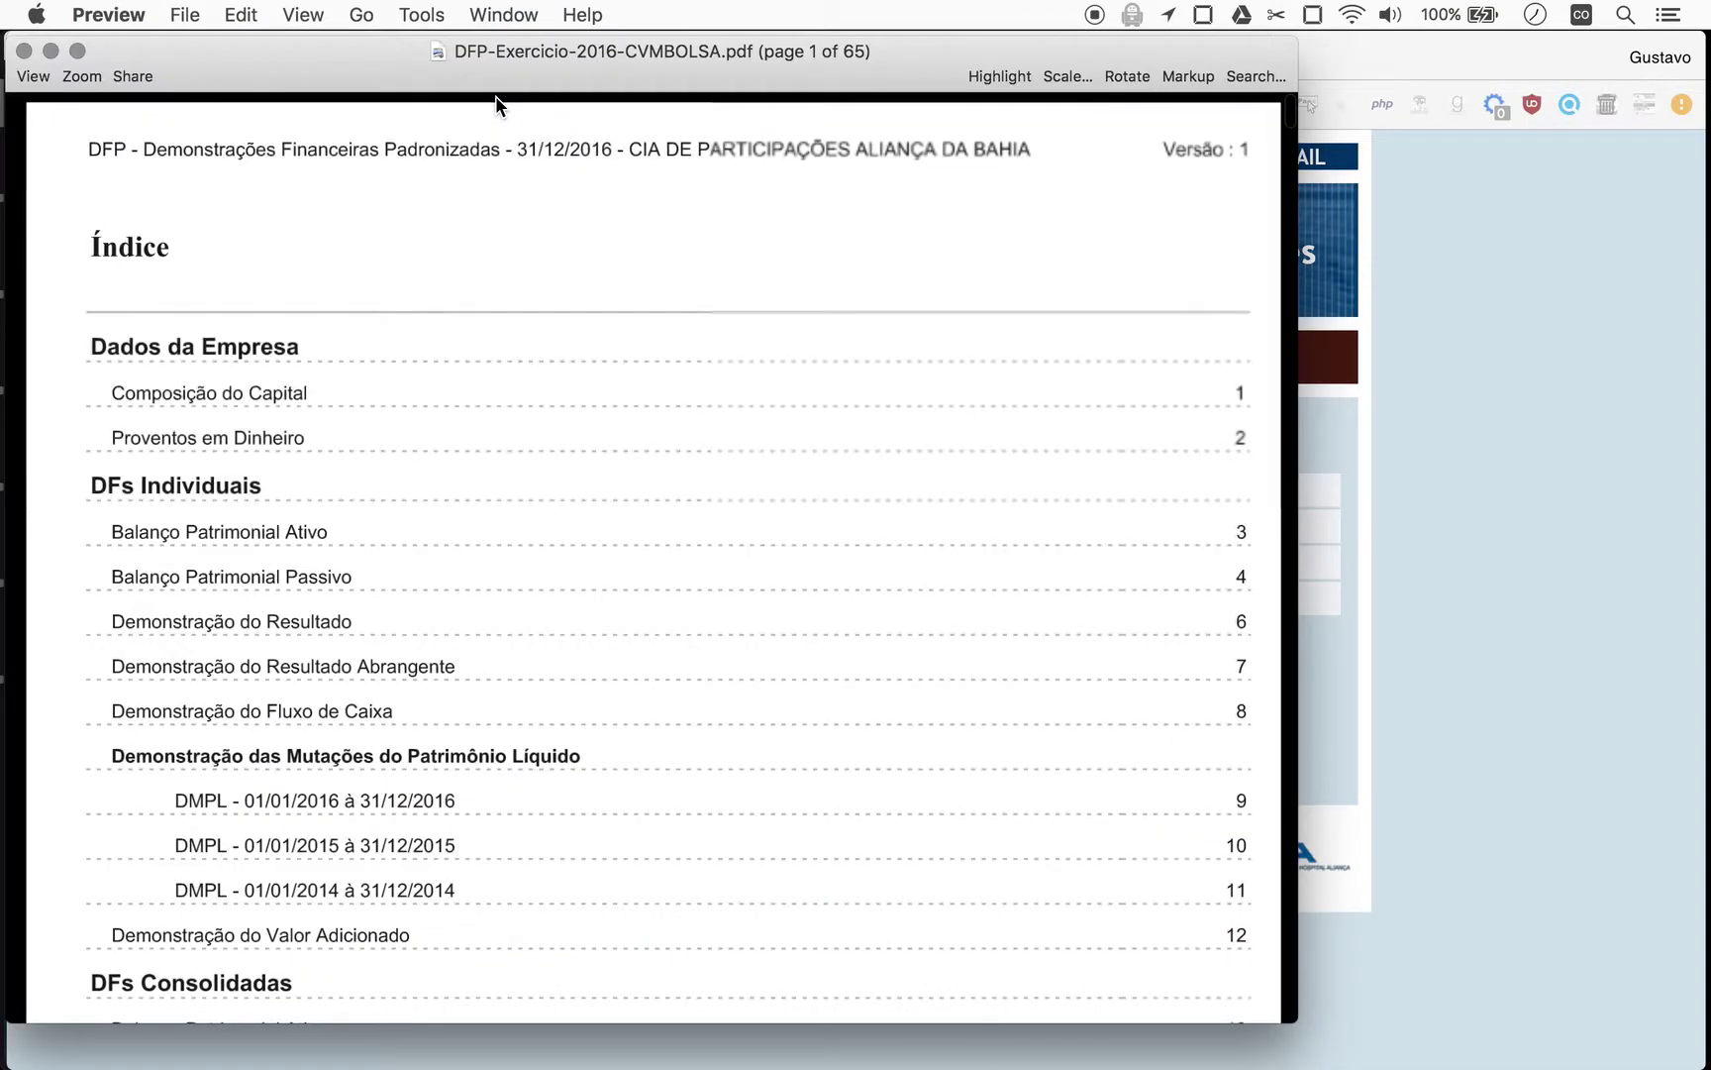
Scroll the DFP table of contents and jump to page 29.
{"action": "scroll", "coordinate": [285, 862], "scroll_direction": "down", "scroll_amount": 5}
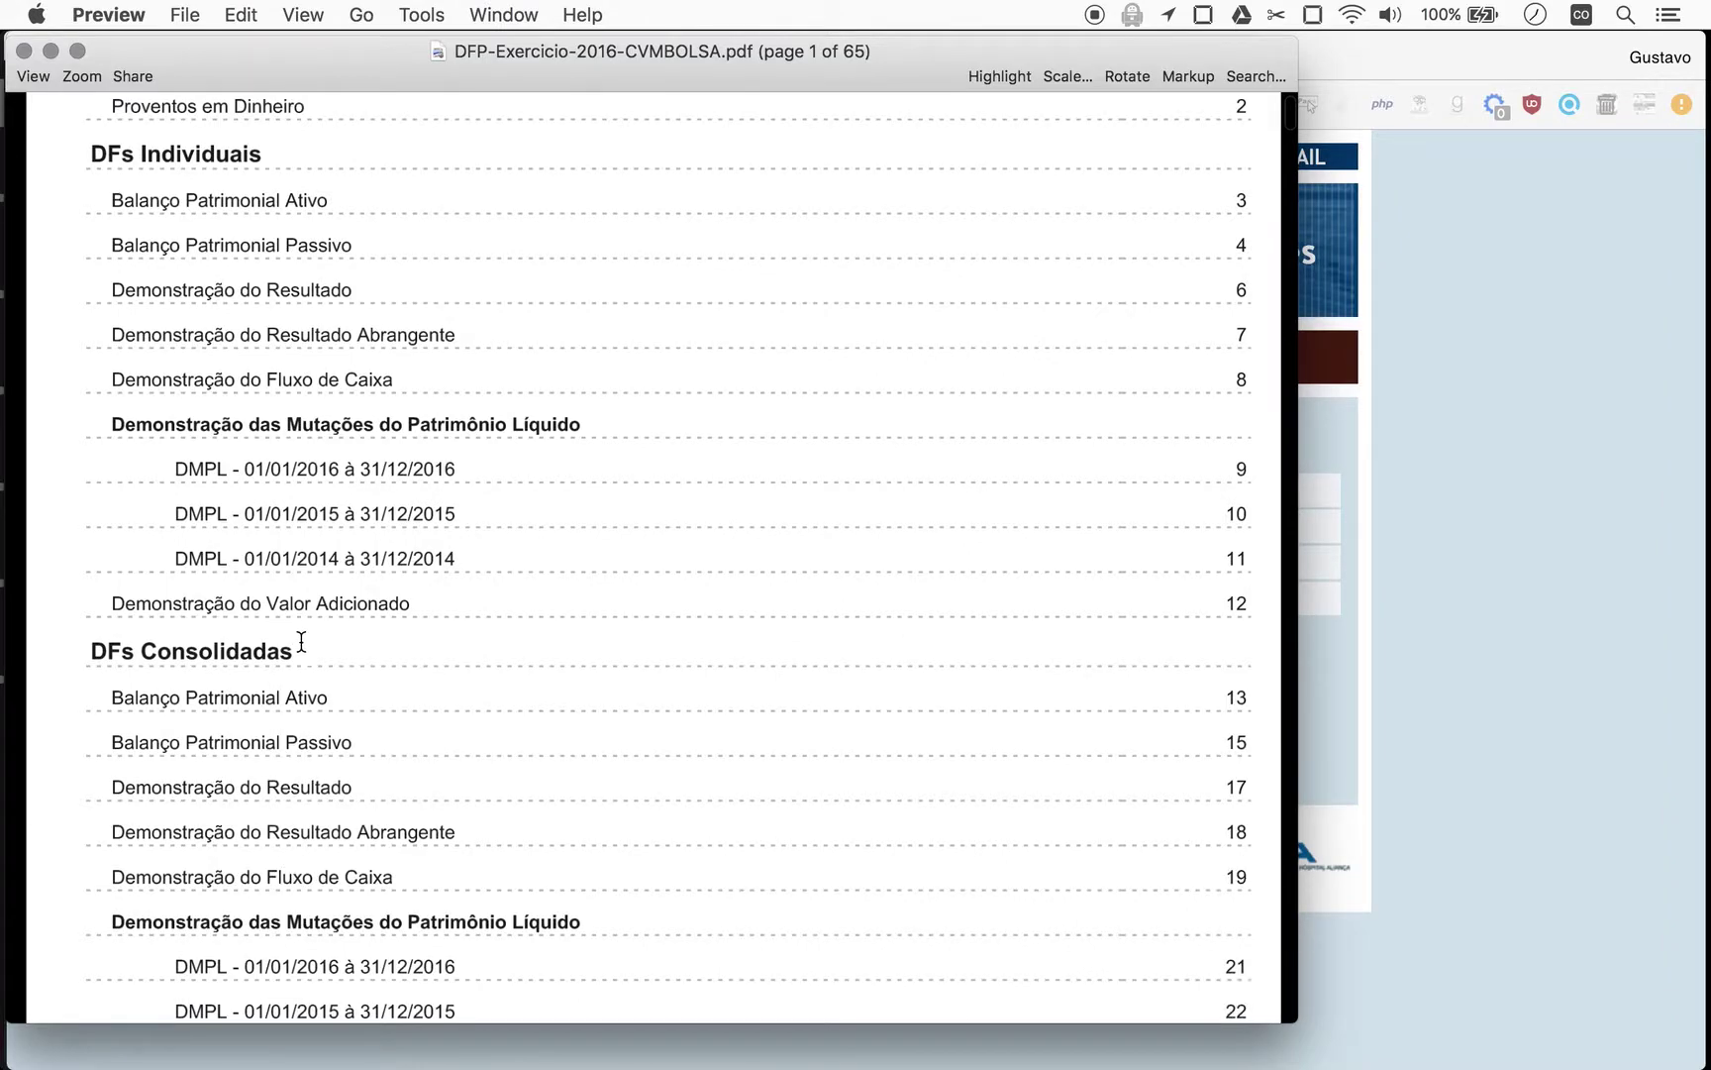
{"action": "left_click_drag", "start_coordinate": [297, 649], "coordinate": [172, 646]}
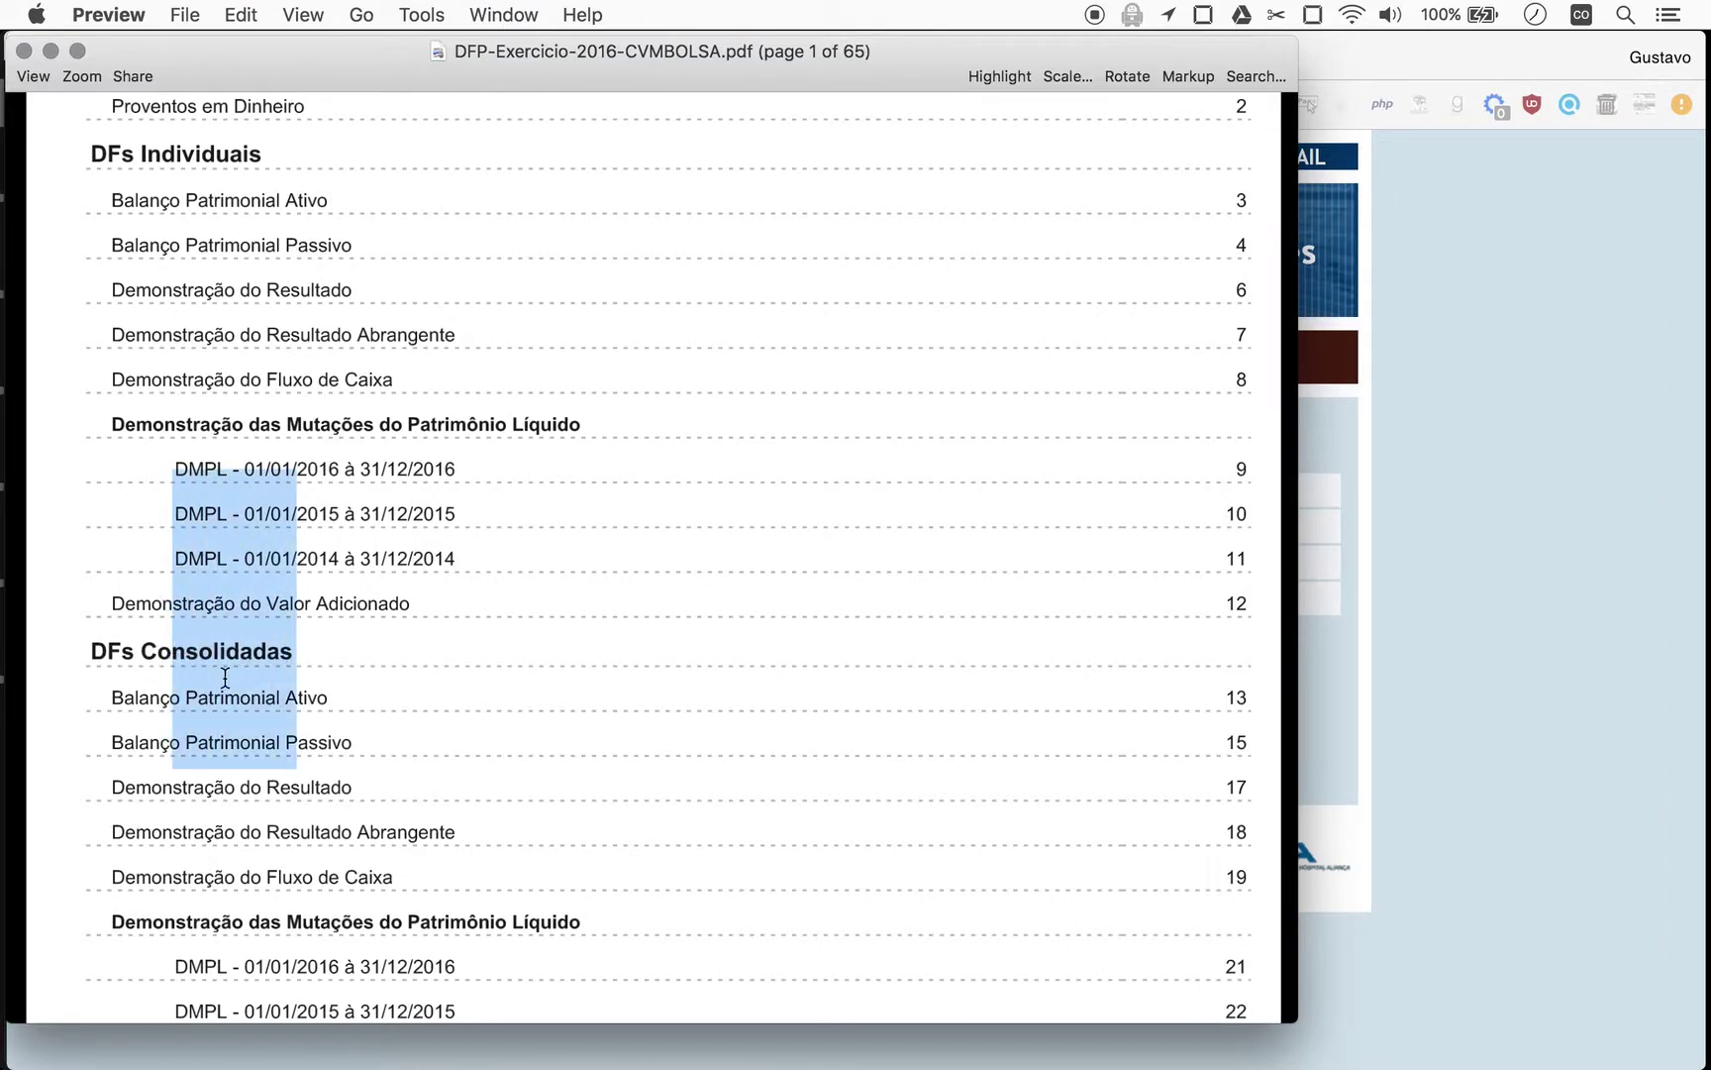
{"action": "key", "text": "alt+super+g"}
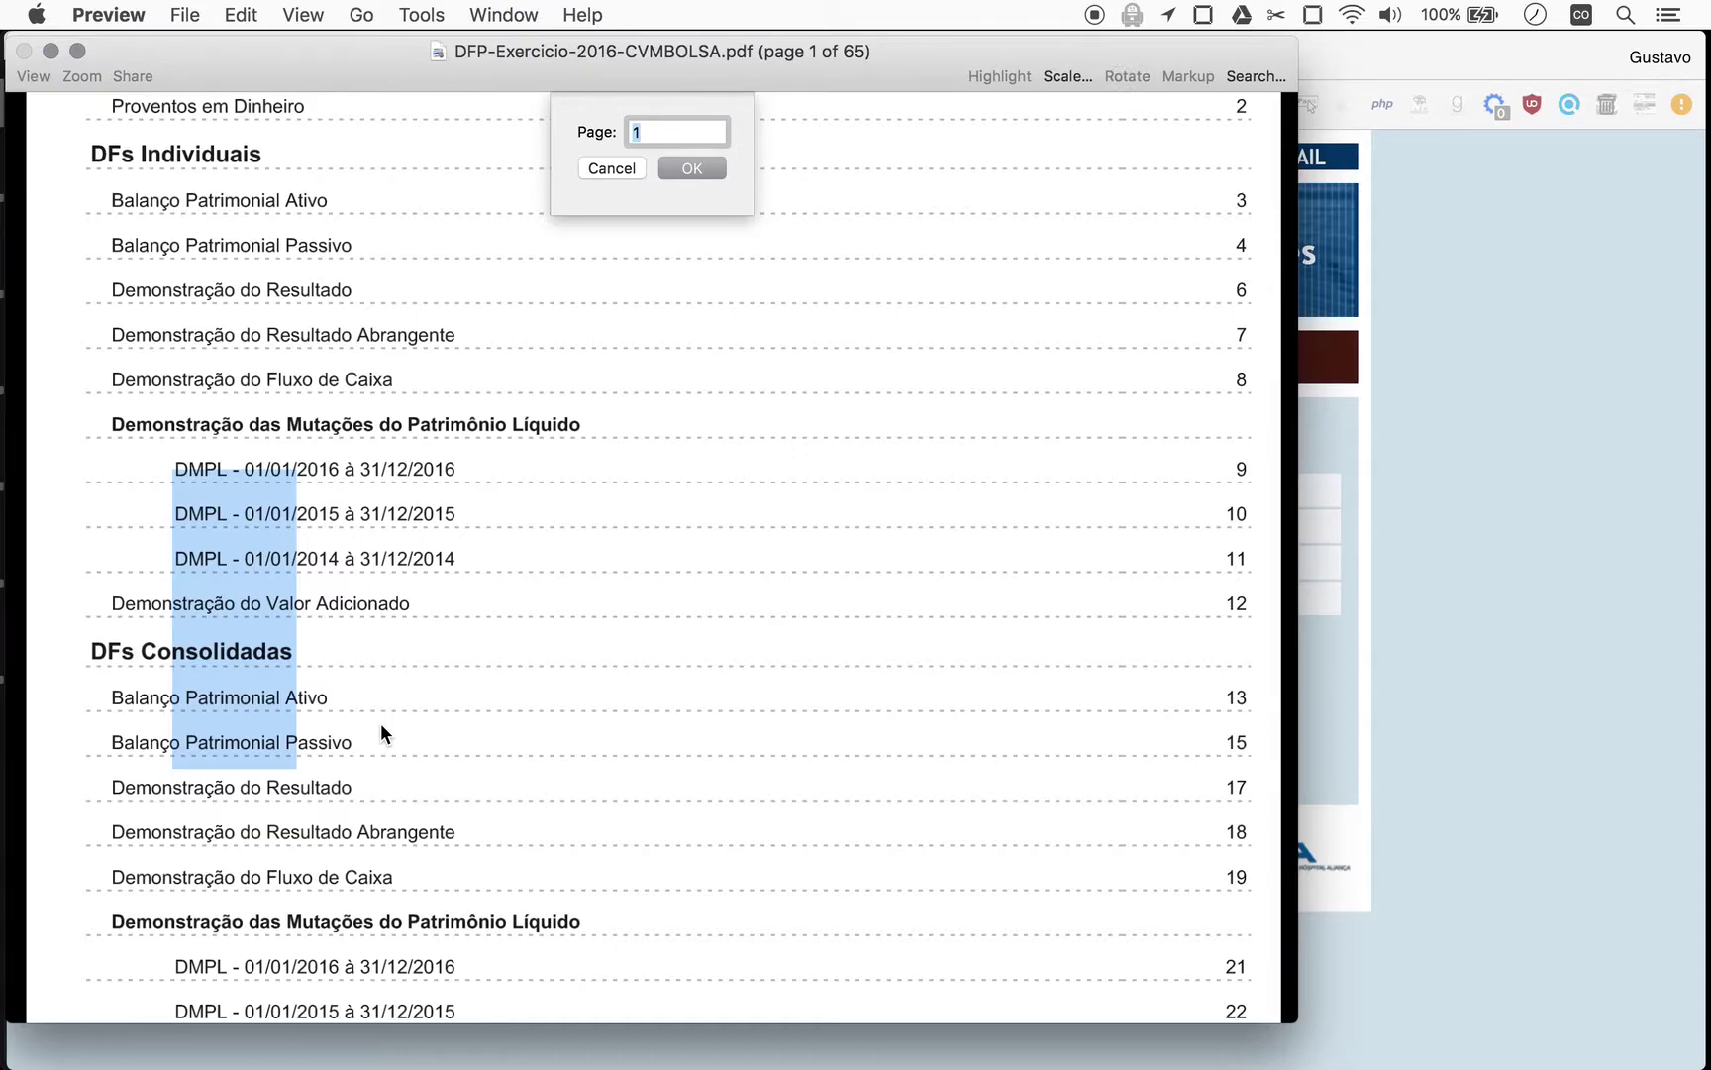
{"action": "type", "text": "29"}
{"action": "key", "text": "Return"}
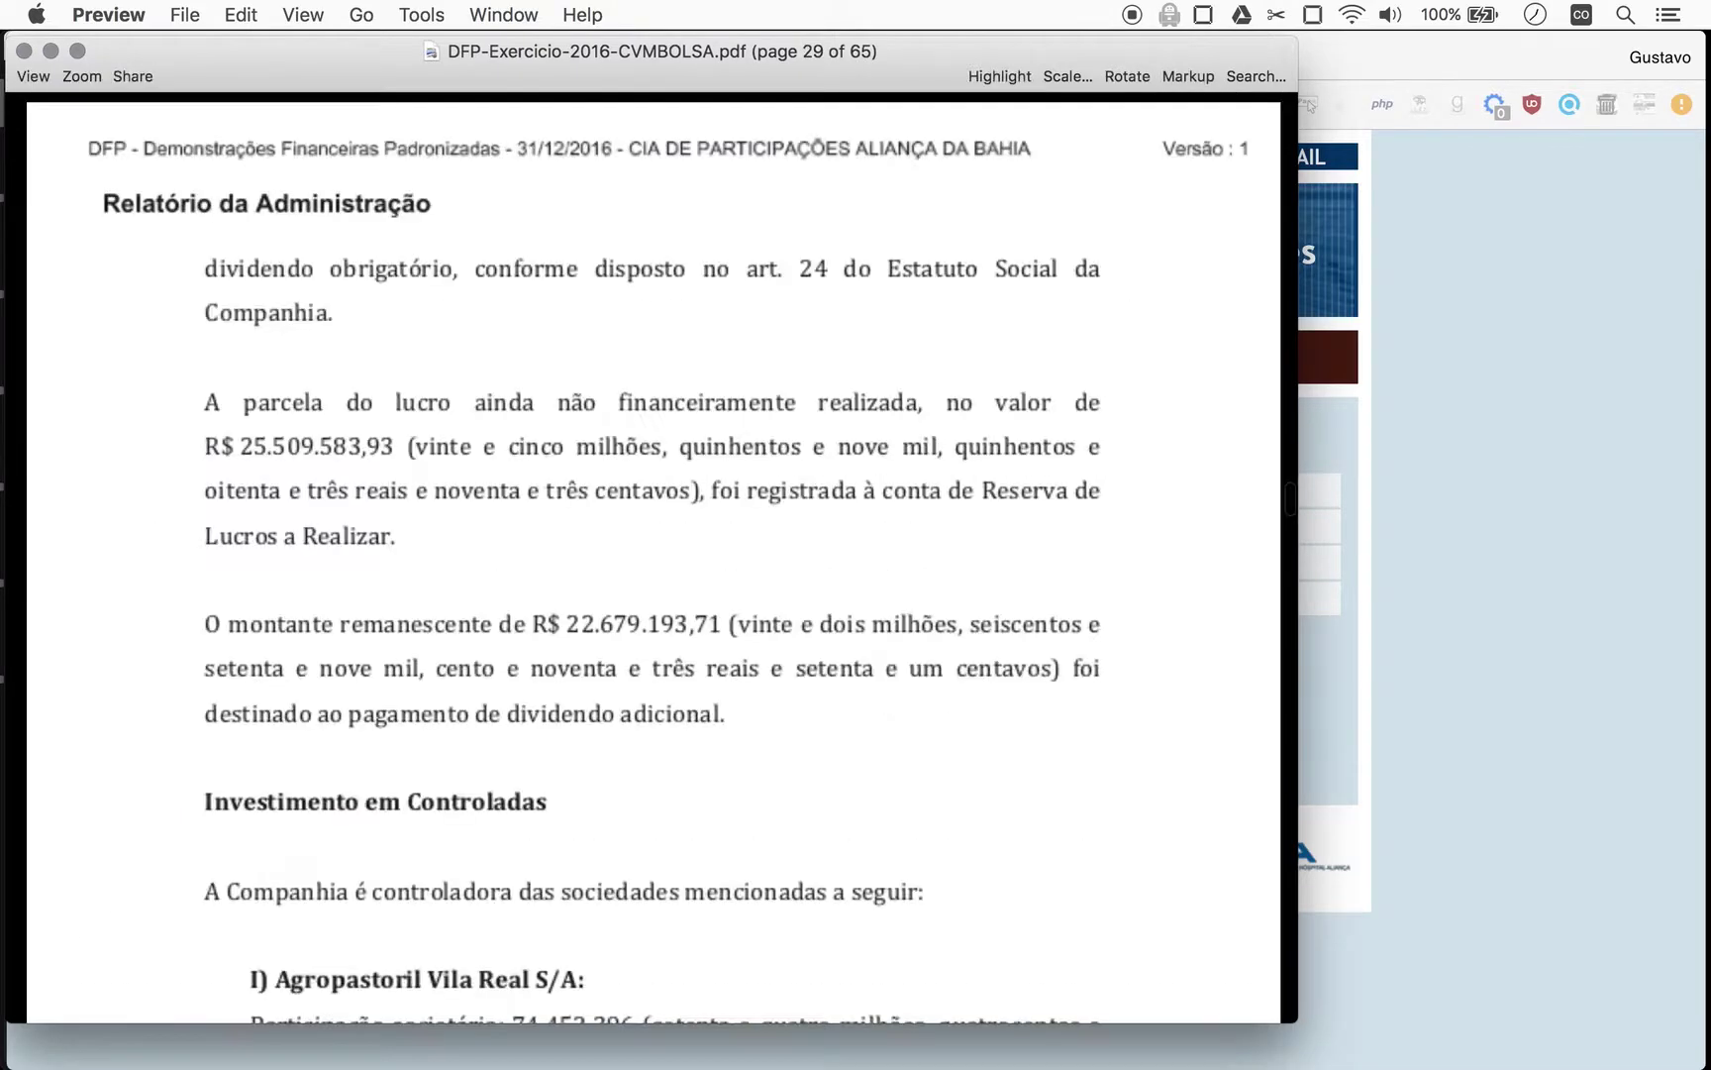
{"action": "key", "text": "super+space"}
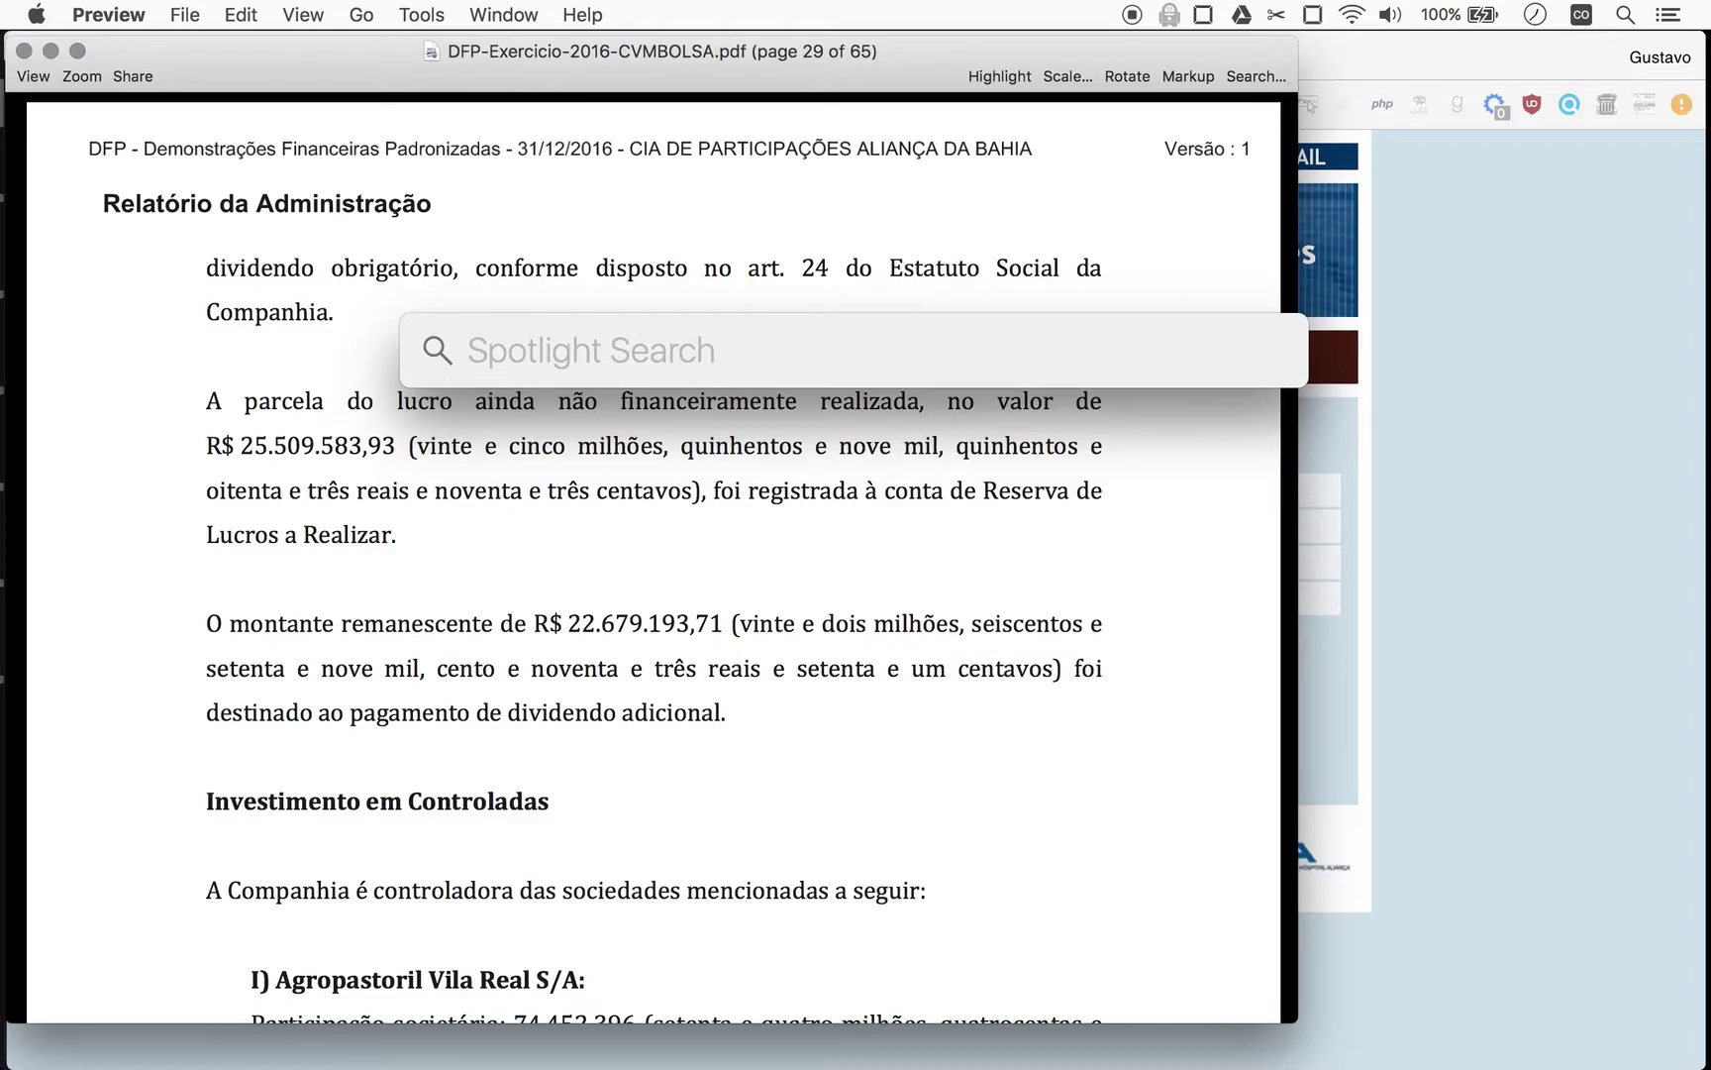
{"action": "key", "text": "Escape"}
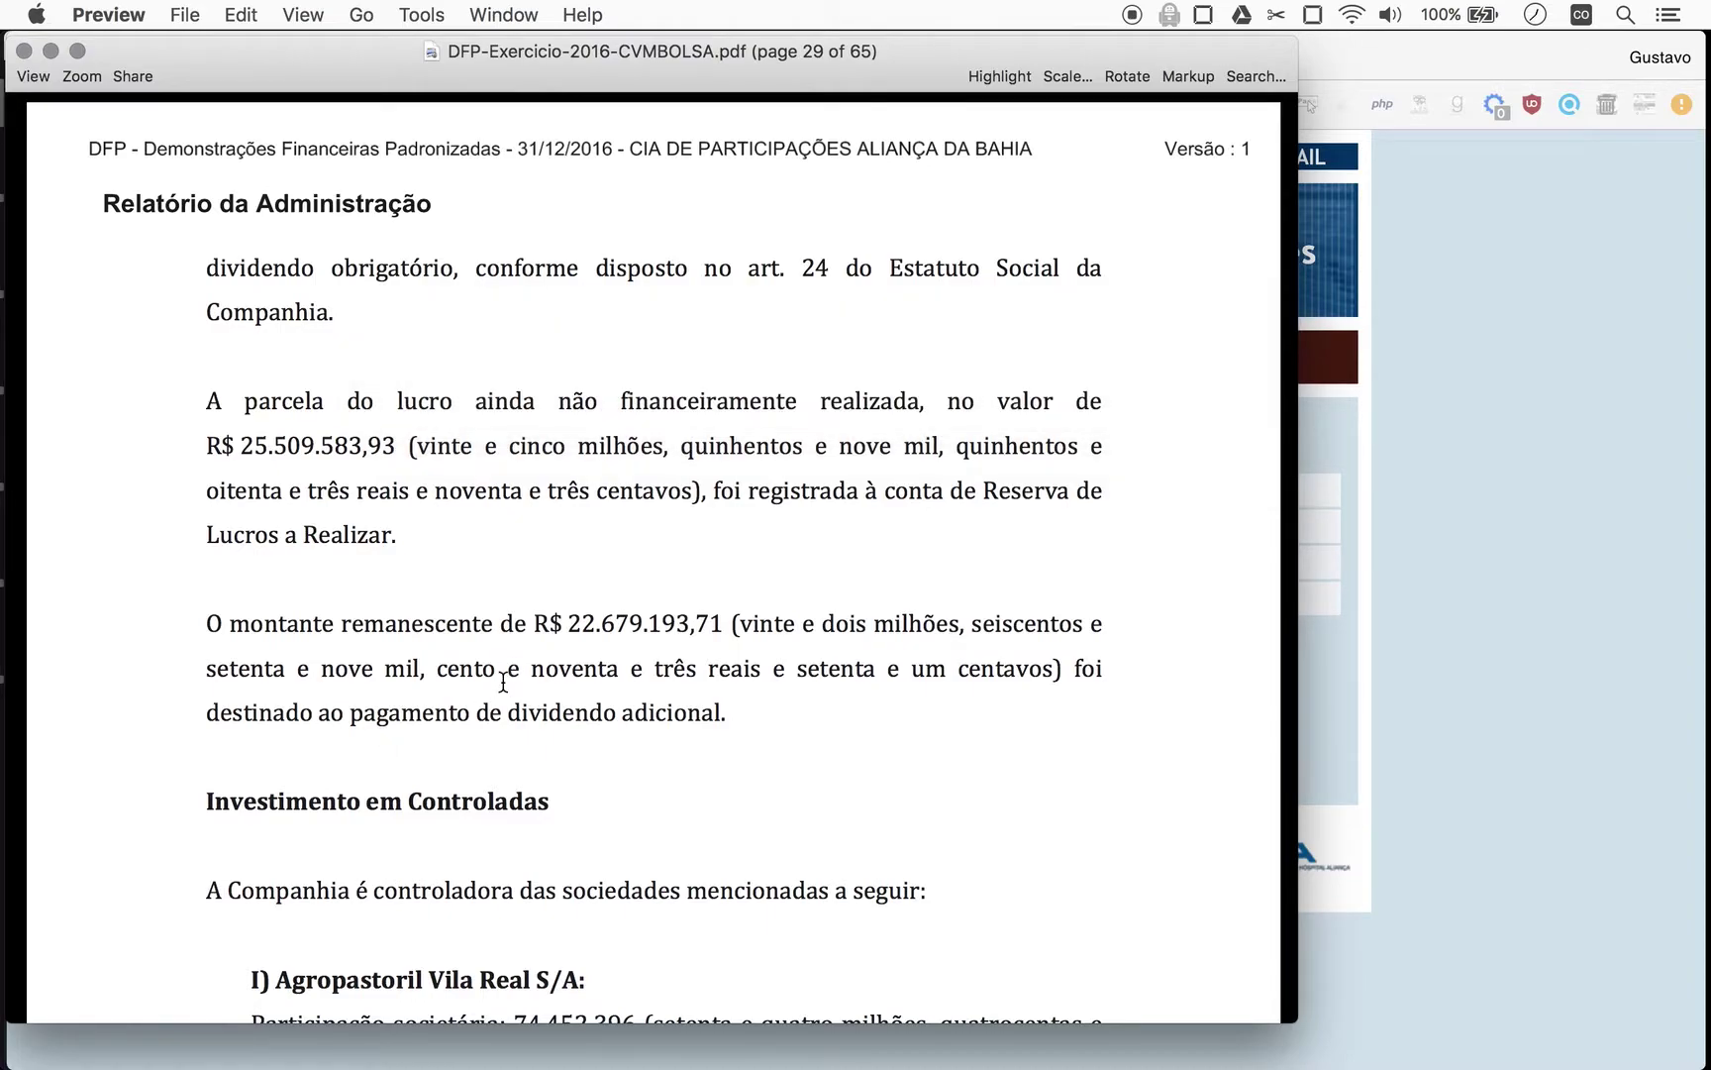
Go to page 19 and rotate the consolidated income statement upright.
{"action": "key", "text": "alt+super+g"}
{"action": "type", "text": "19"}
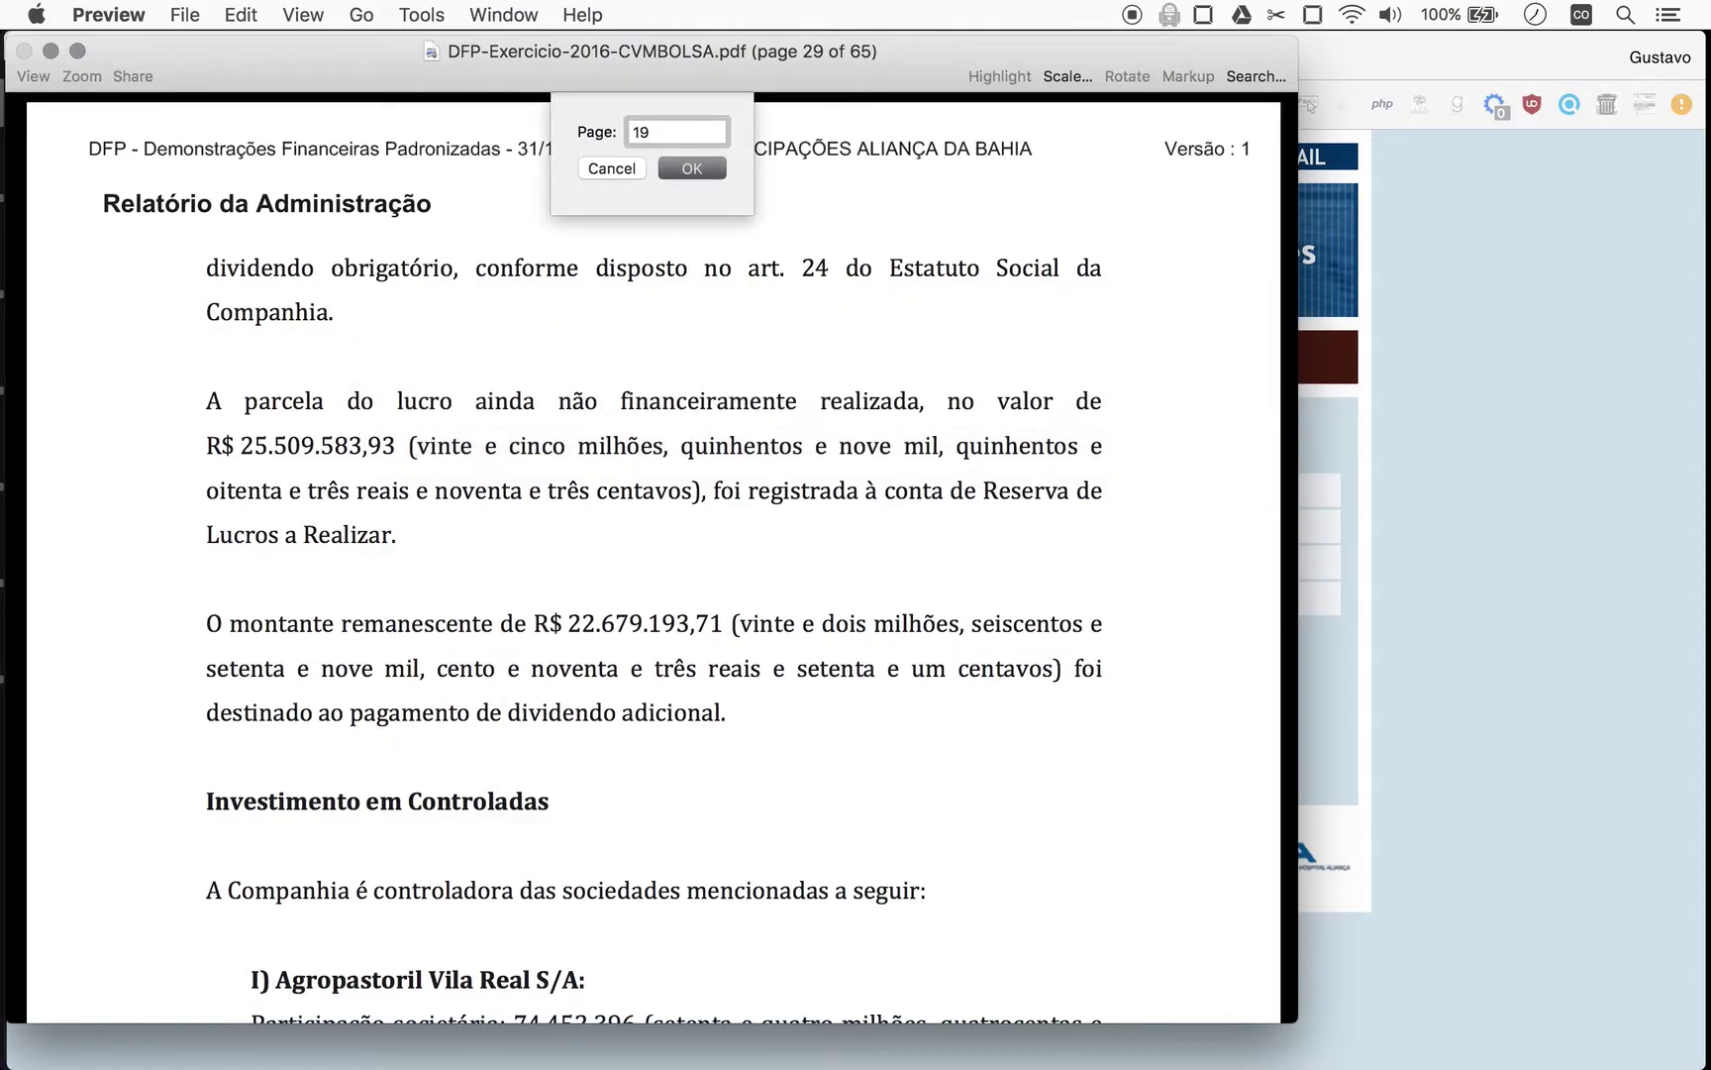
{"action": "key", "text": "Return"}
{"action": "scroll", "coordinate": [411, 553], "scroll_direction": "down", "scroll_amount": 4}
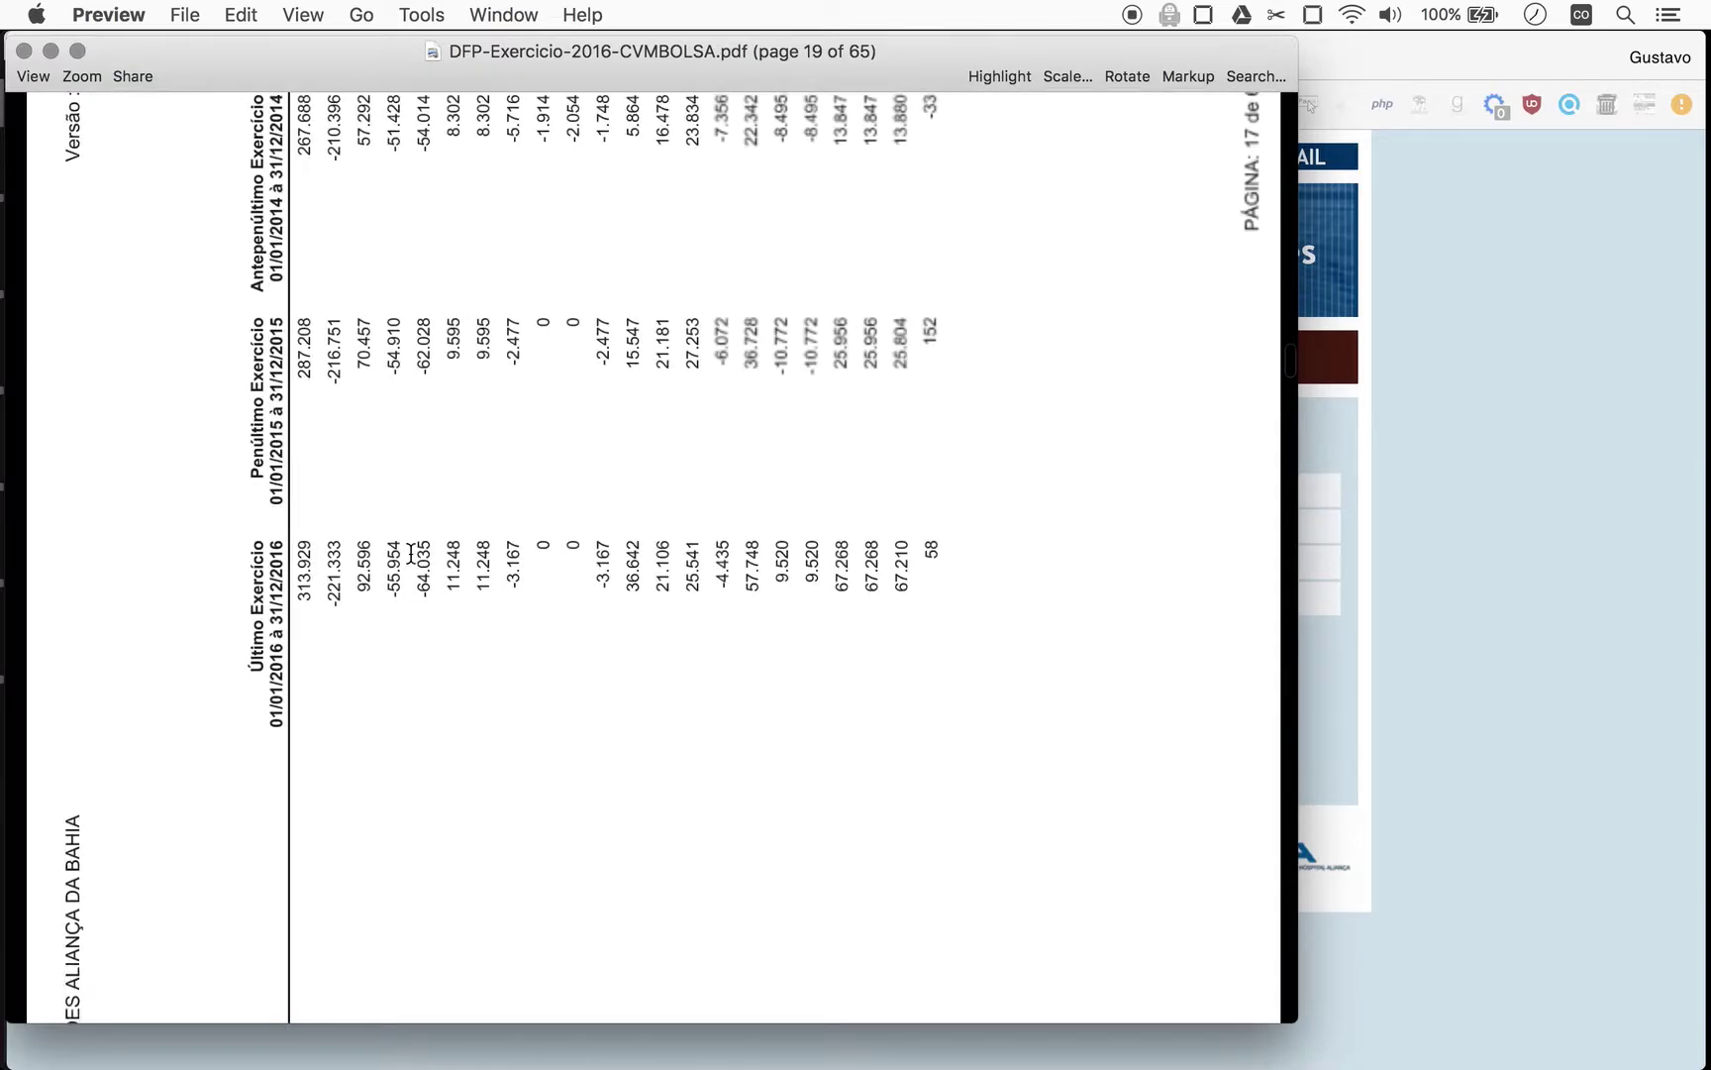
{"action": "key", "text": "super+r"}
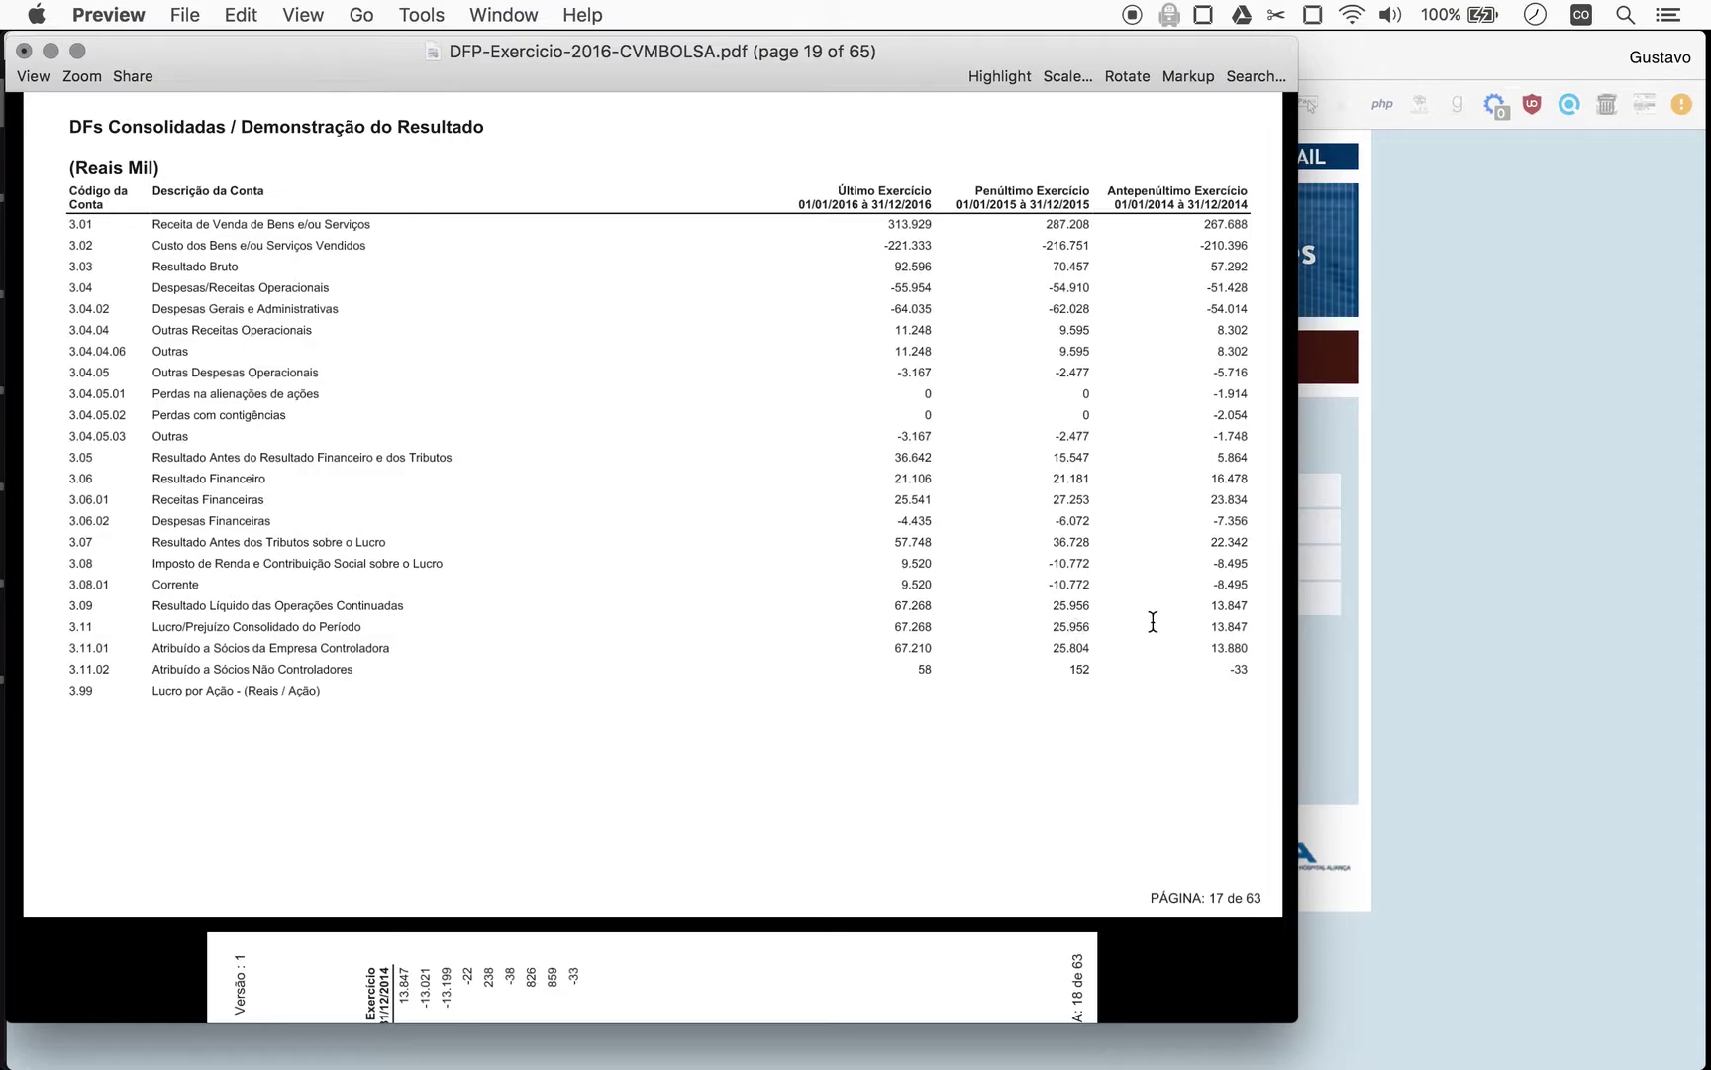
{"action": "key", "text": "super+Tab"}
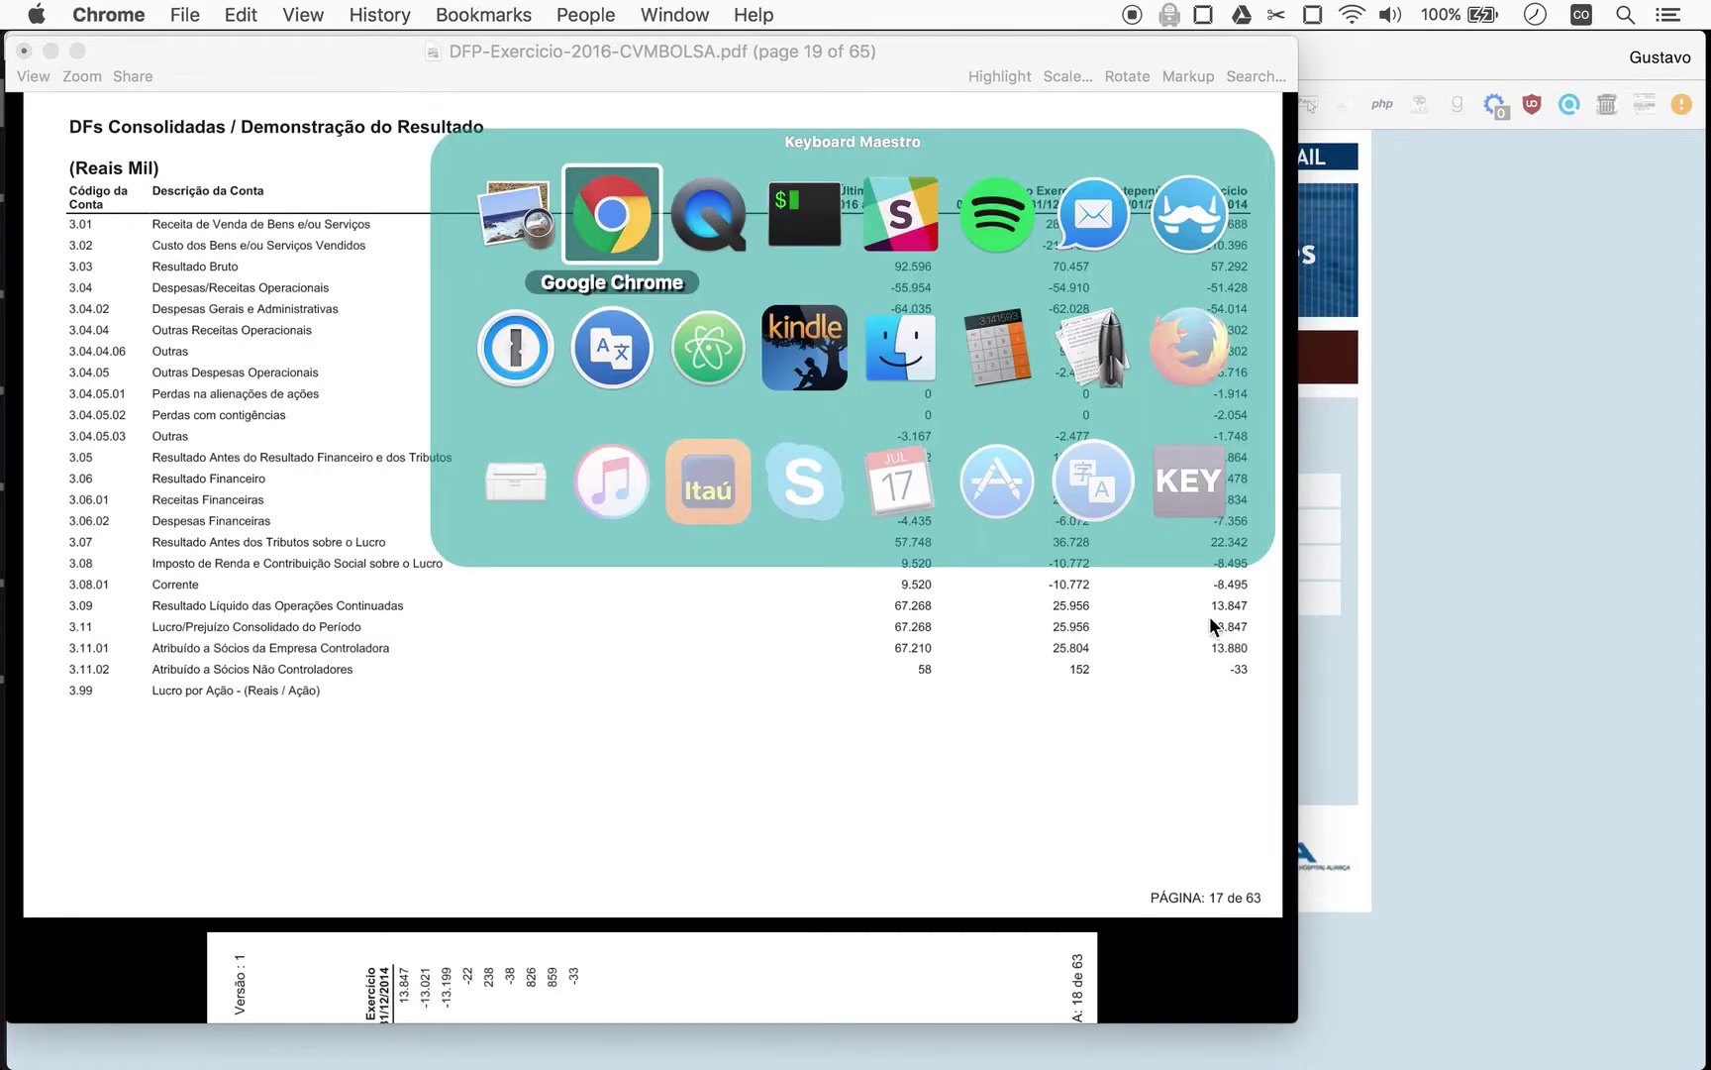
Enter Earnings(M) 26 and 14 for periods 15 and 14 in J2283 and J2284.
{"action": "key", "text": "ctrl+shift+Tab"}
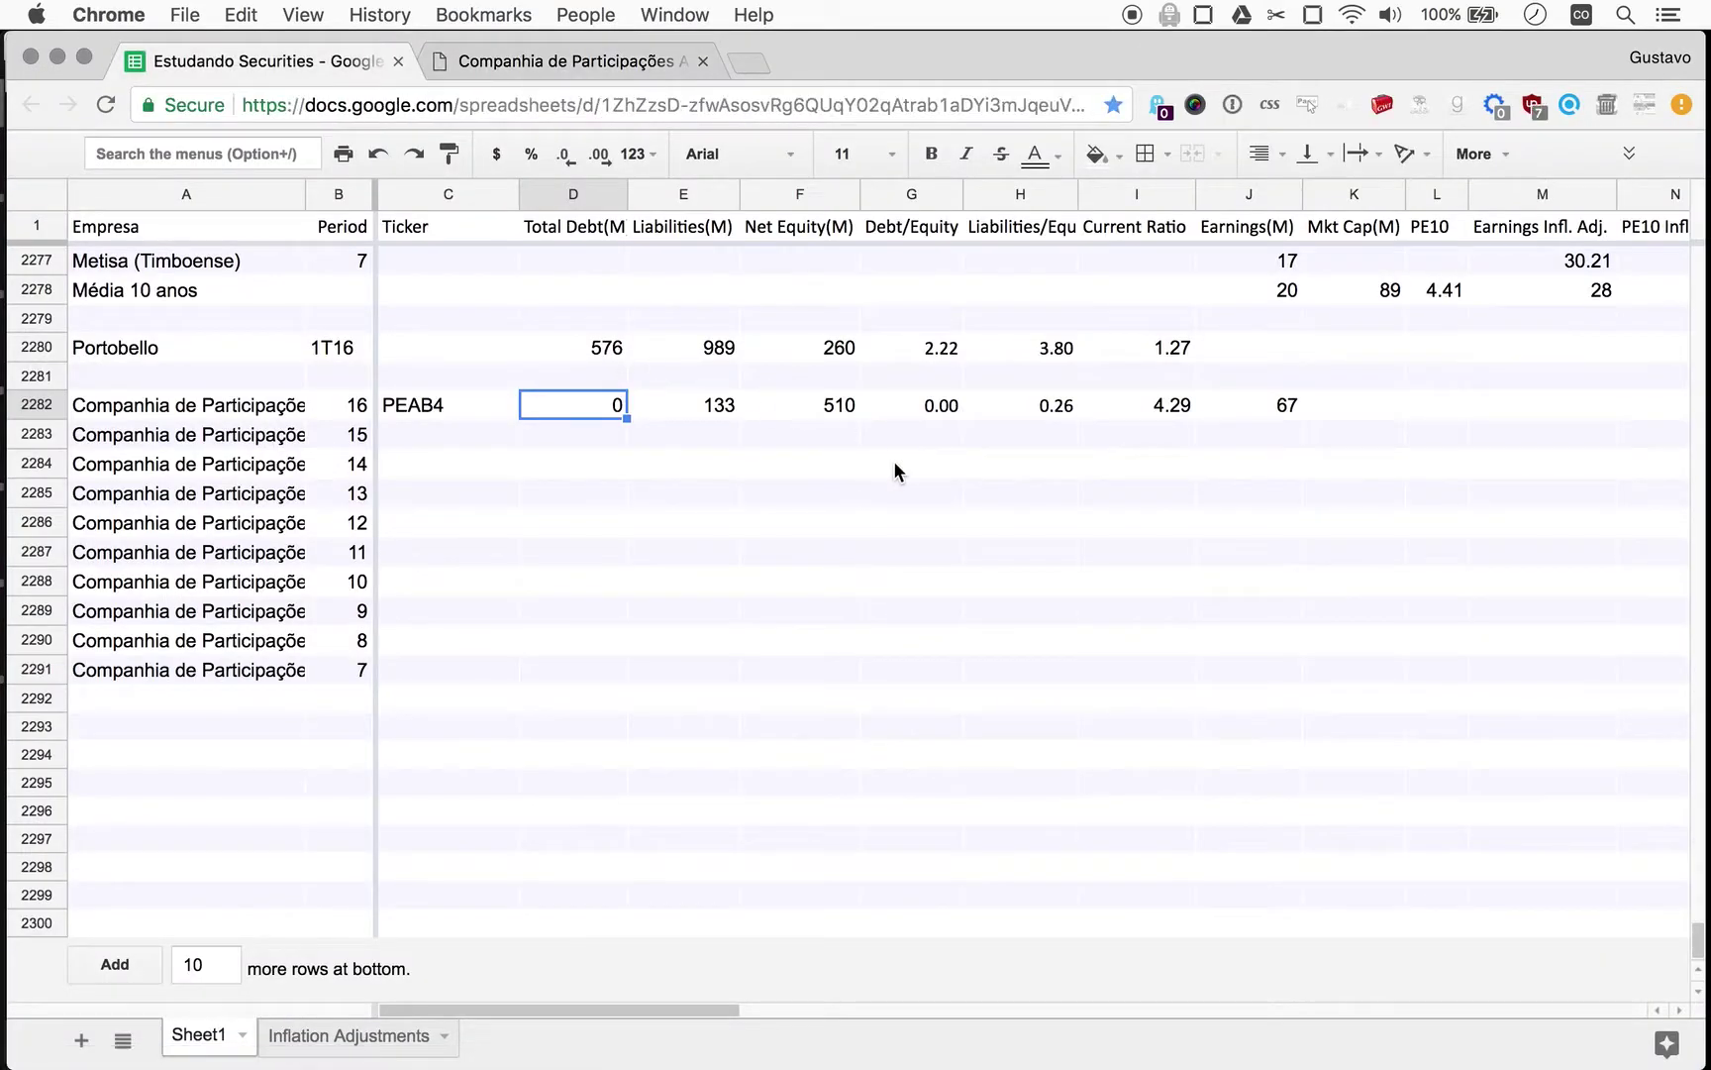
{"action": "left_click", "coordinate": [1278, 445]}
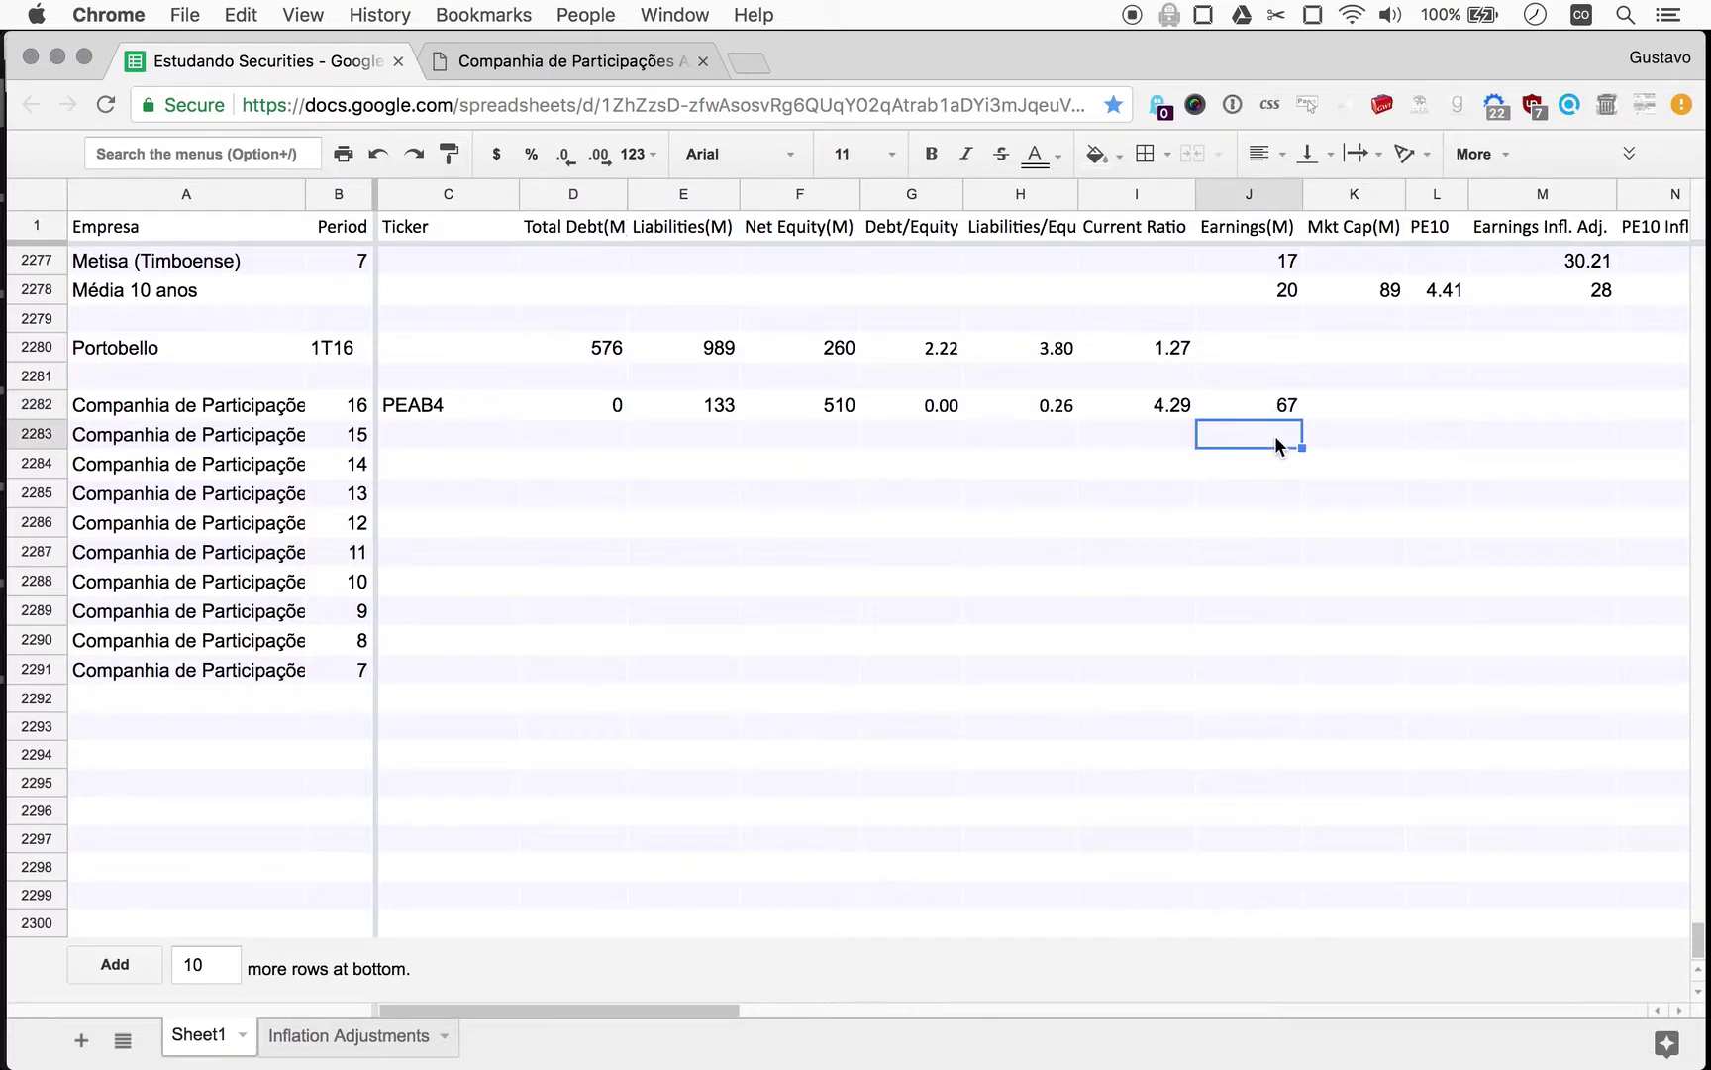
{"action": "type", "text": "26"}
{"action": "key", "text": "Return"}
{"action": "type", "text": "14"}
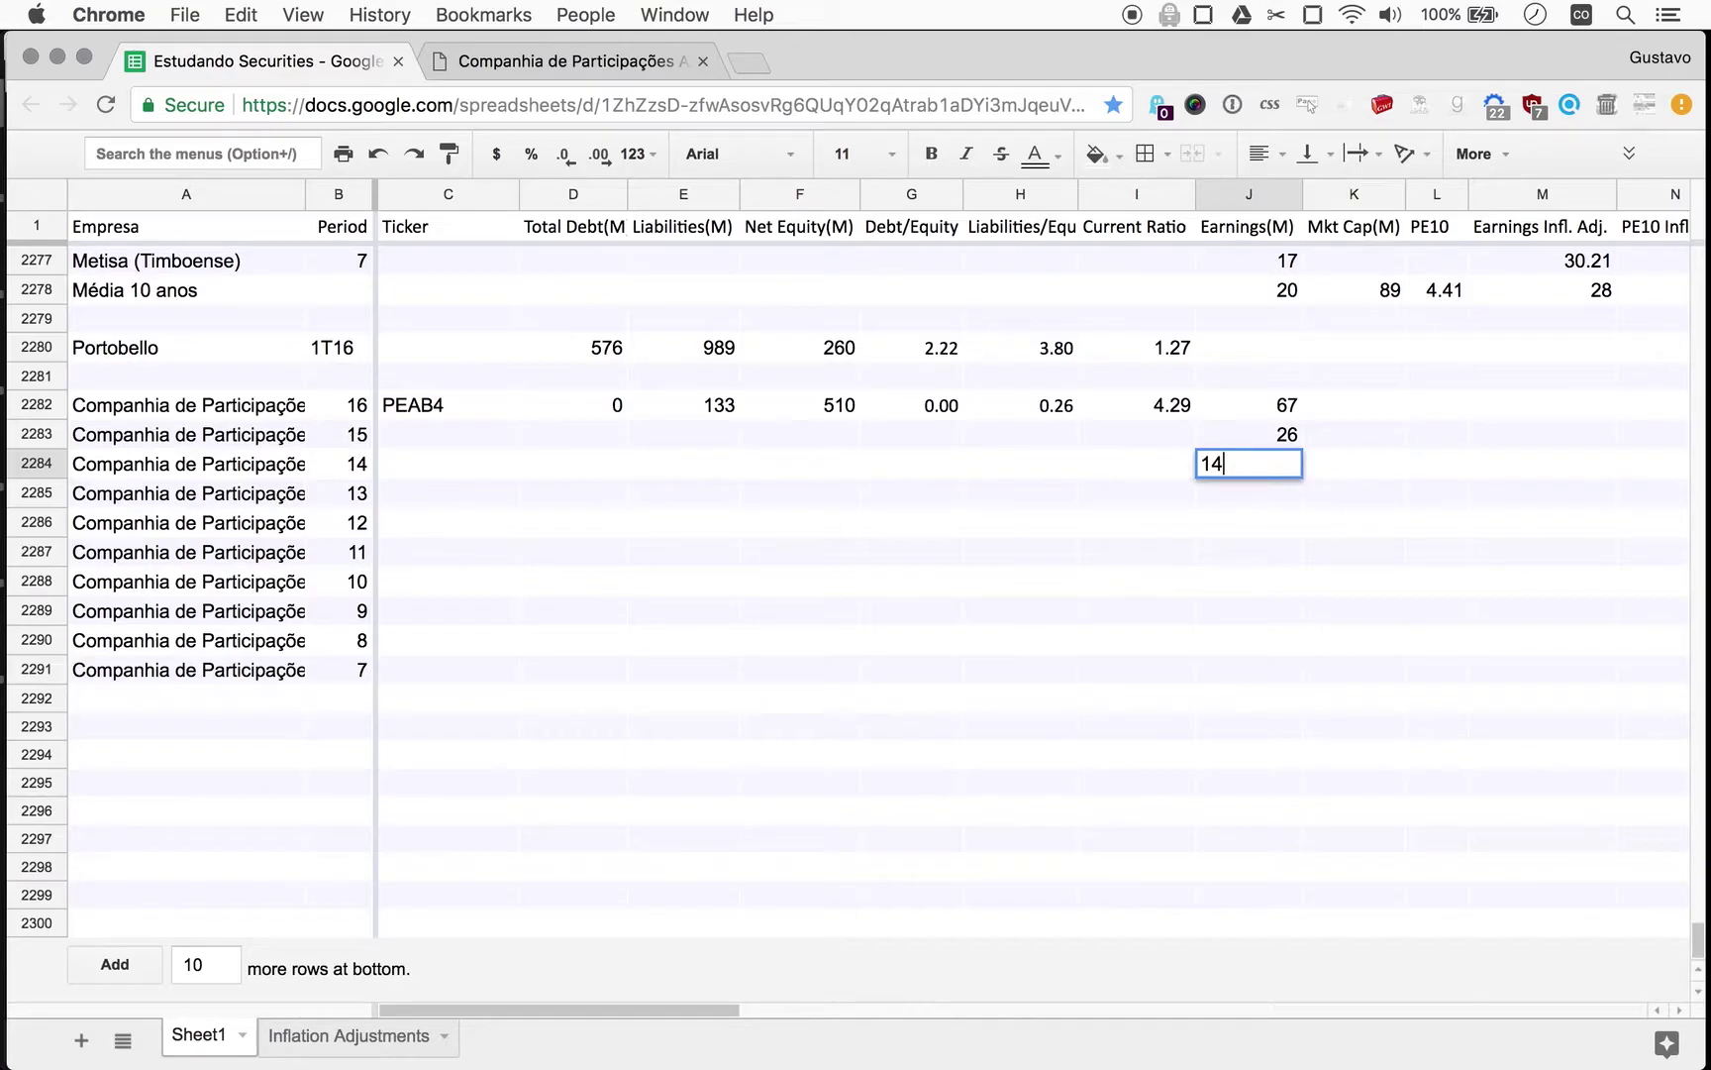
{"action": "key", "text": "Return"}
{"action": "scroll", "coordinate": [1378, 588], "scroll_direction": "right", "scroll_amount": 5}
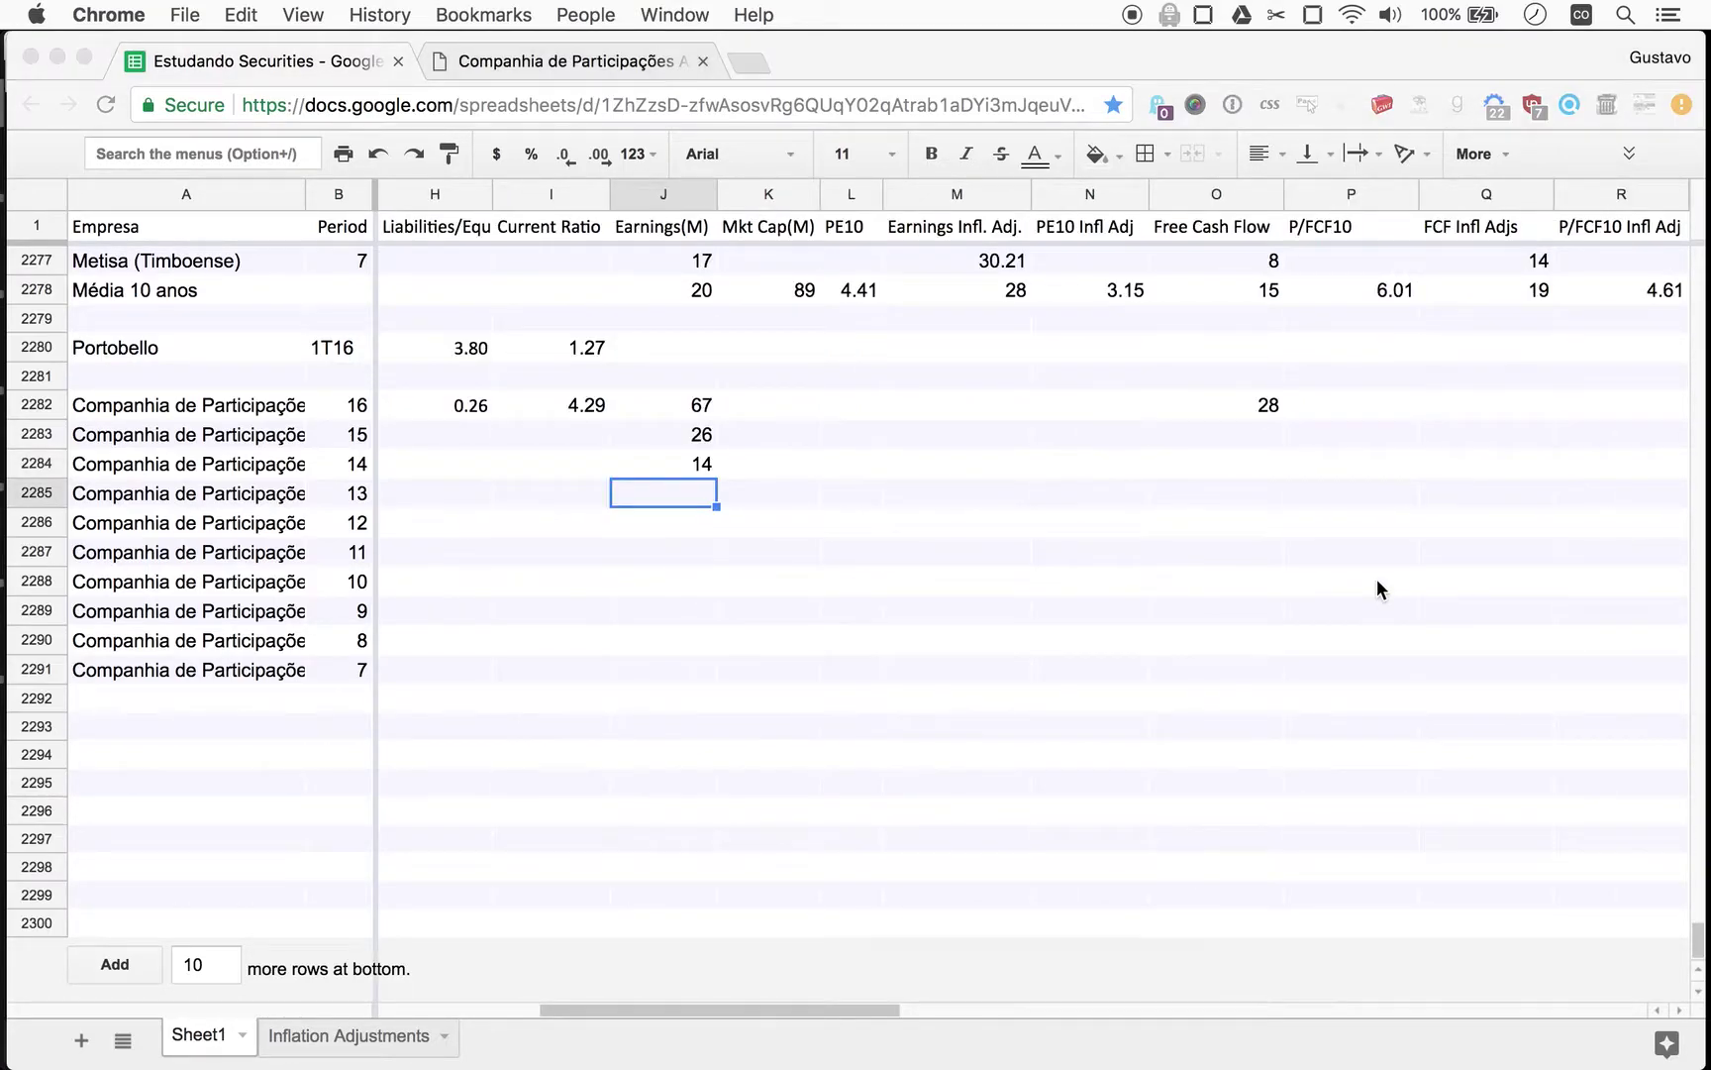
{"action": "key", "text": "super+Tab"}
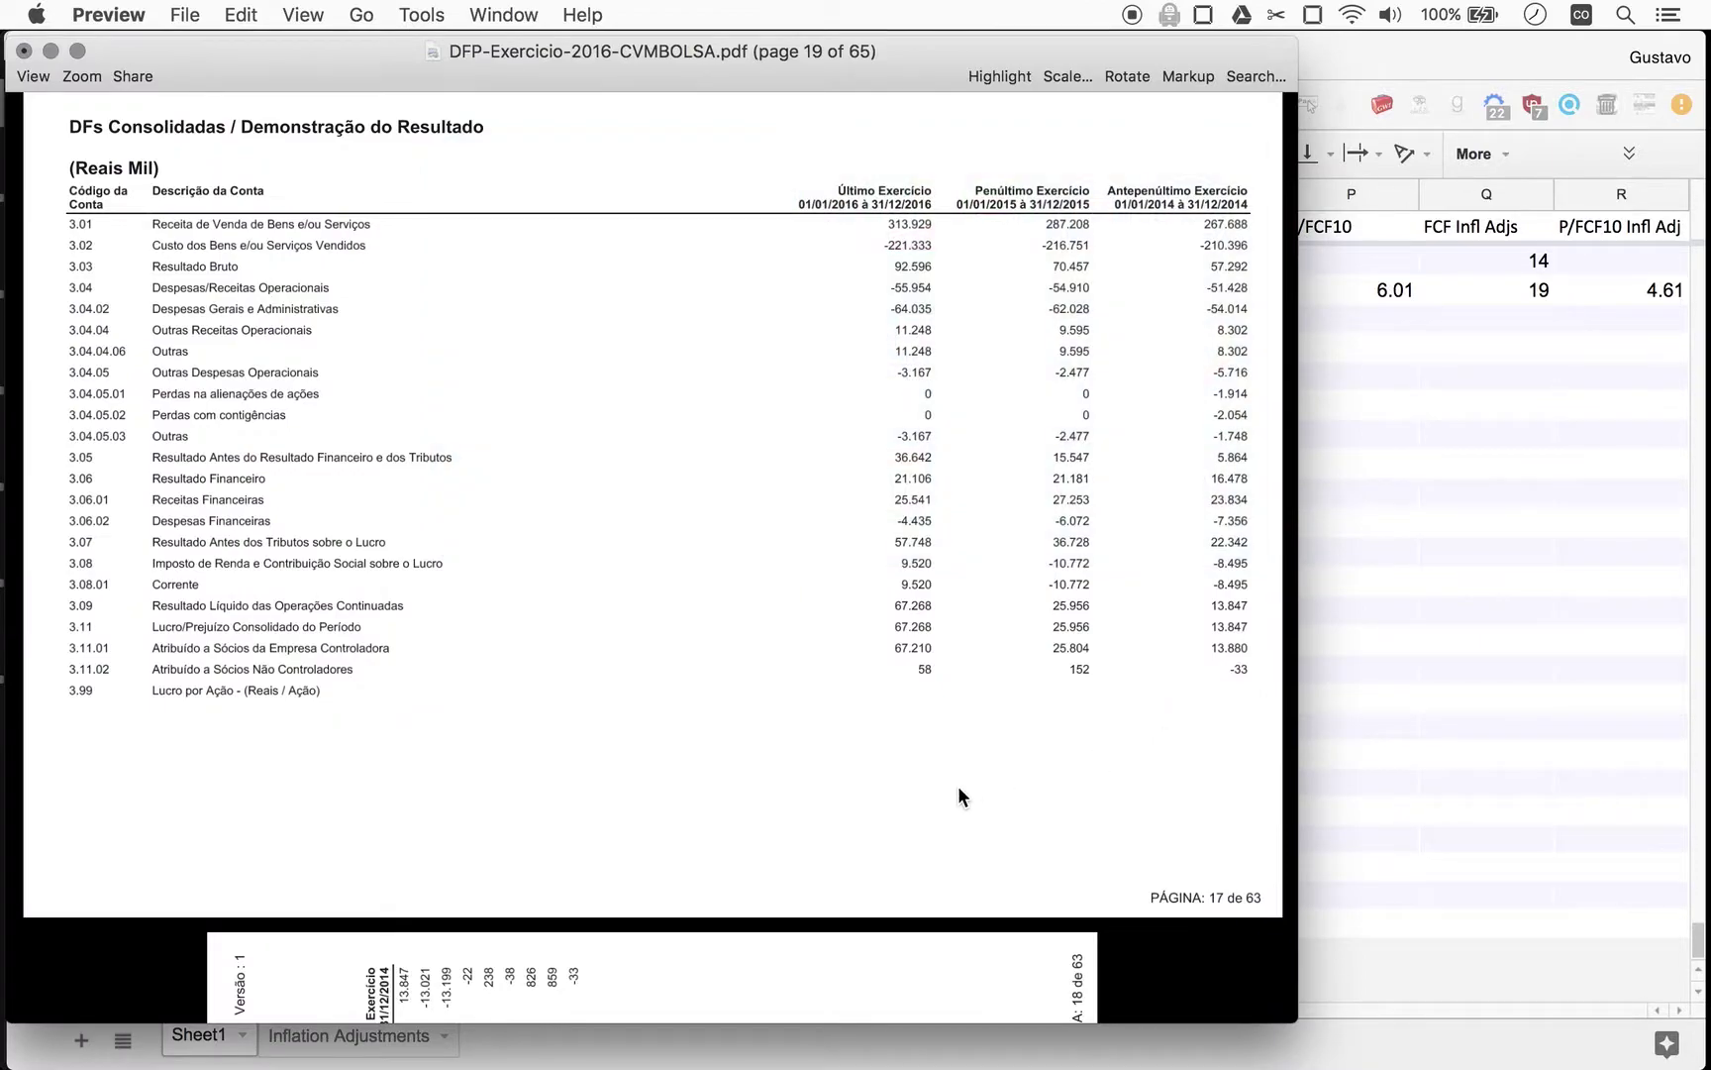
Scroll the 2016 DFP to the page 21 cash-flow statement and rotate it upright.
{"action": "scroll", "coordinate": [959, 788], "scroll_direction": "down", "scroll_amount": 10}
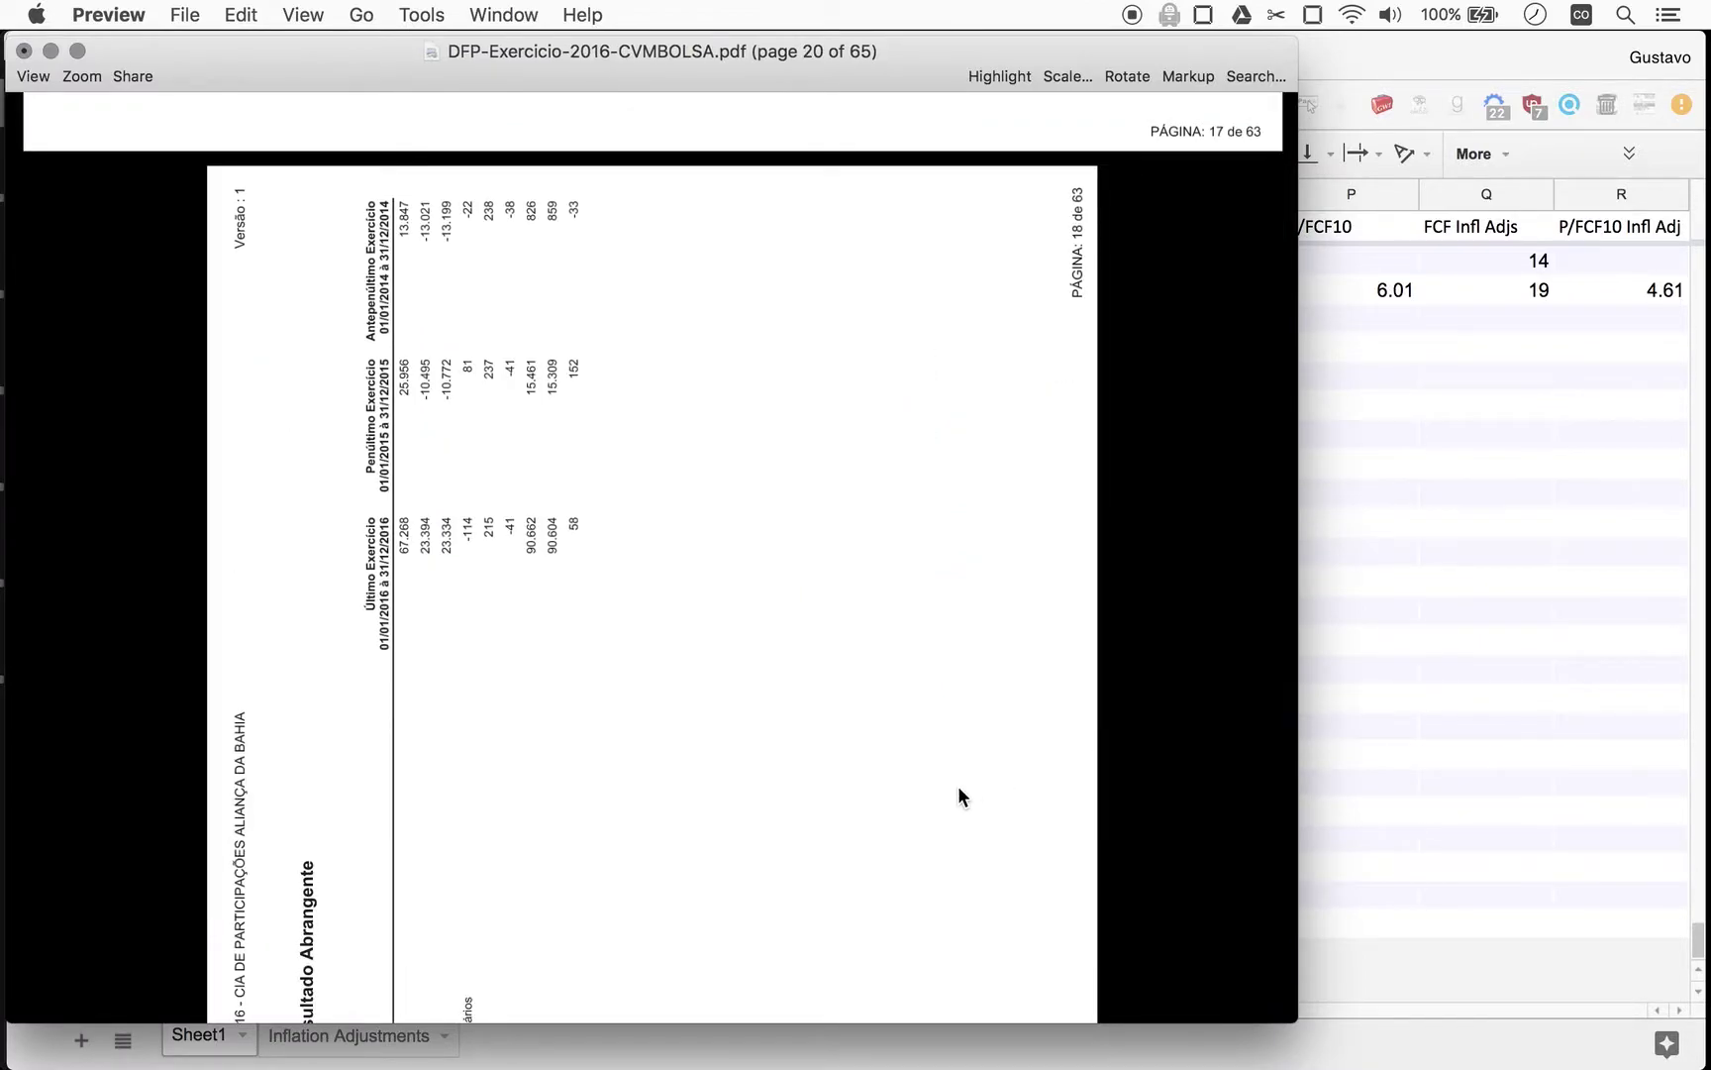
{"action": "scroll", "coordinate": [958, 785], "scroll_direction": "down", "scroll_amount": 5}
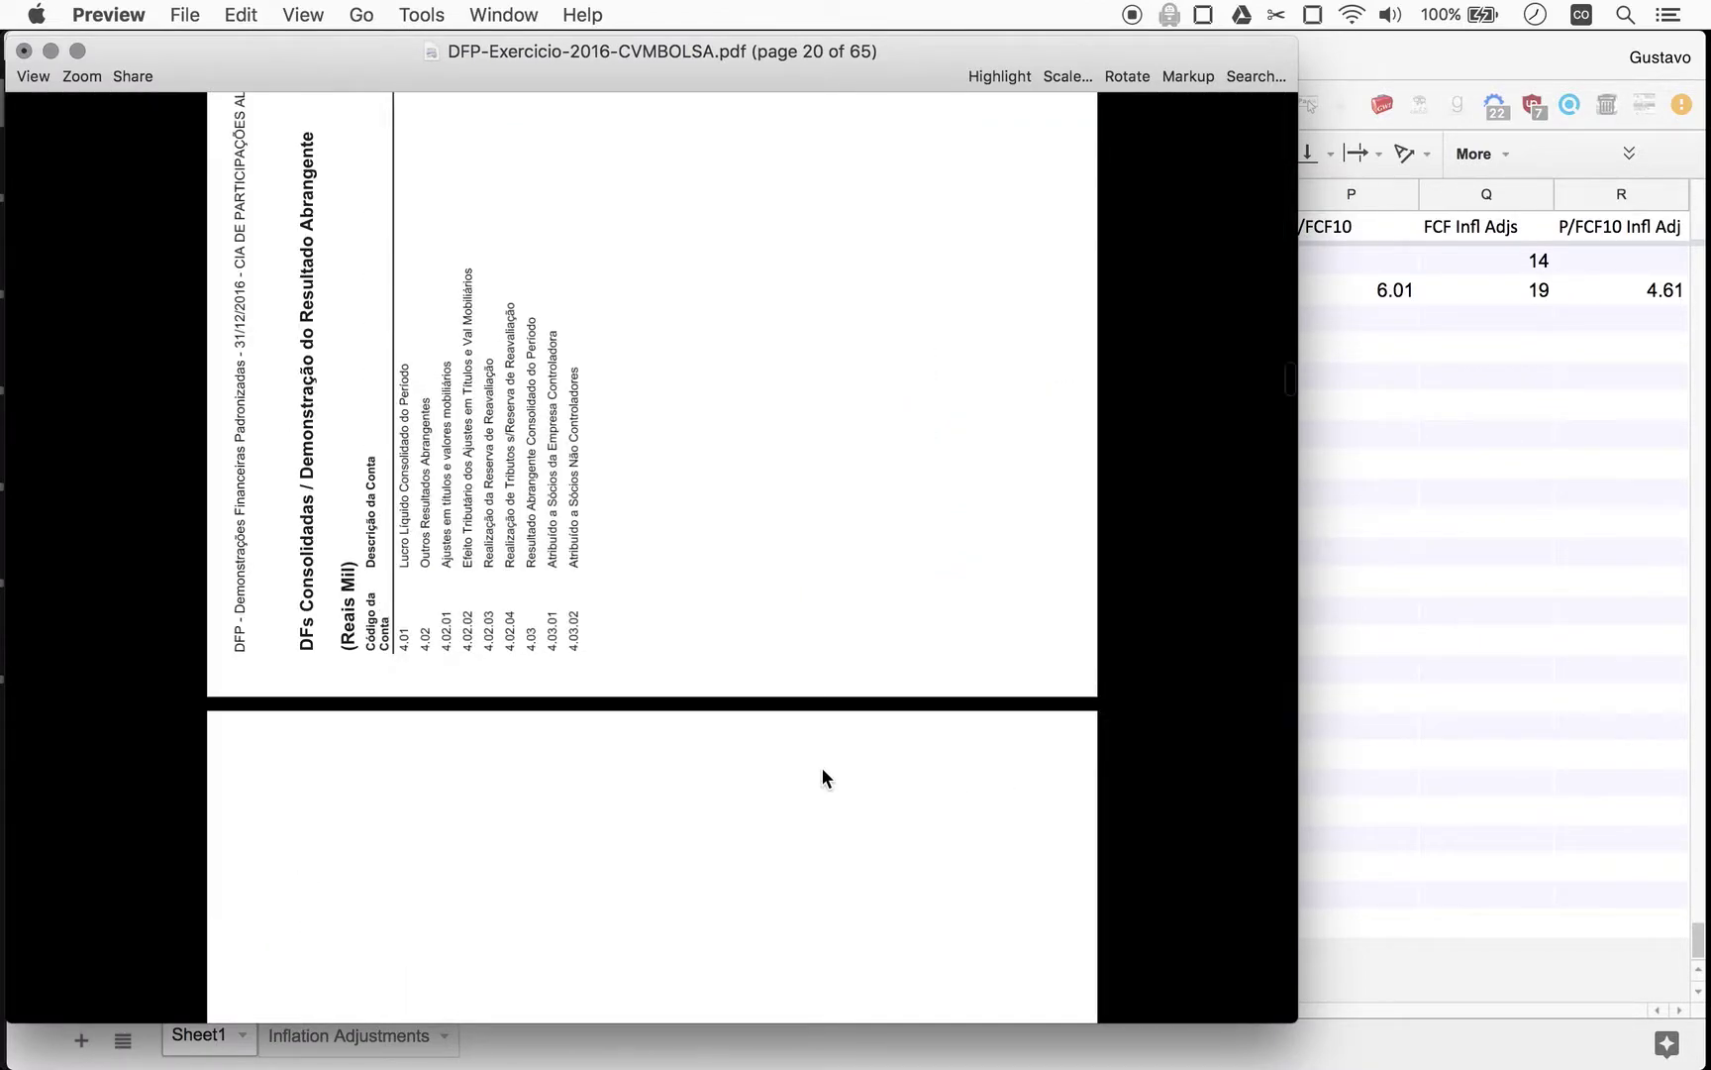
{"action": "scroll", "coordinate": [821, 767], "scroll_direction": "down", "scroll_amount": 5}
{"action": "scroll", "coordinate": [821, 766], "scroll_direction": "down", "scroll_amount": 5}
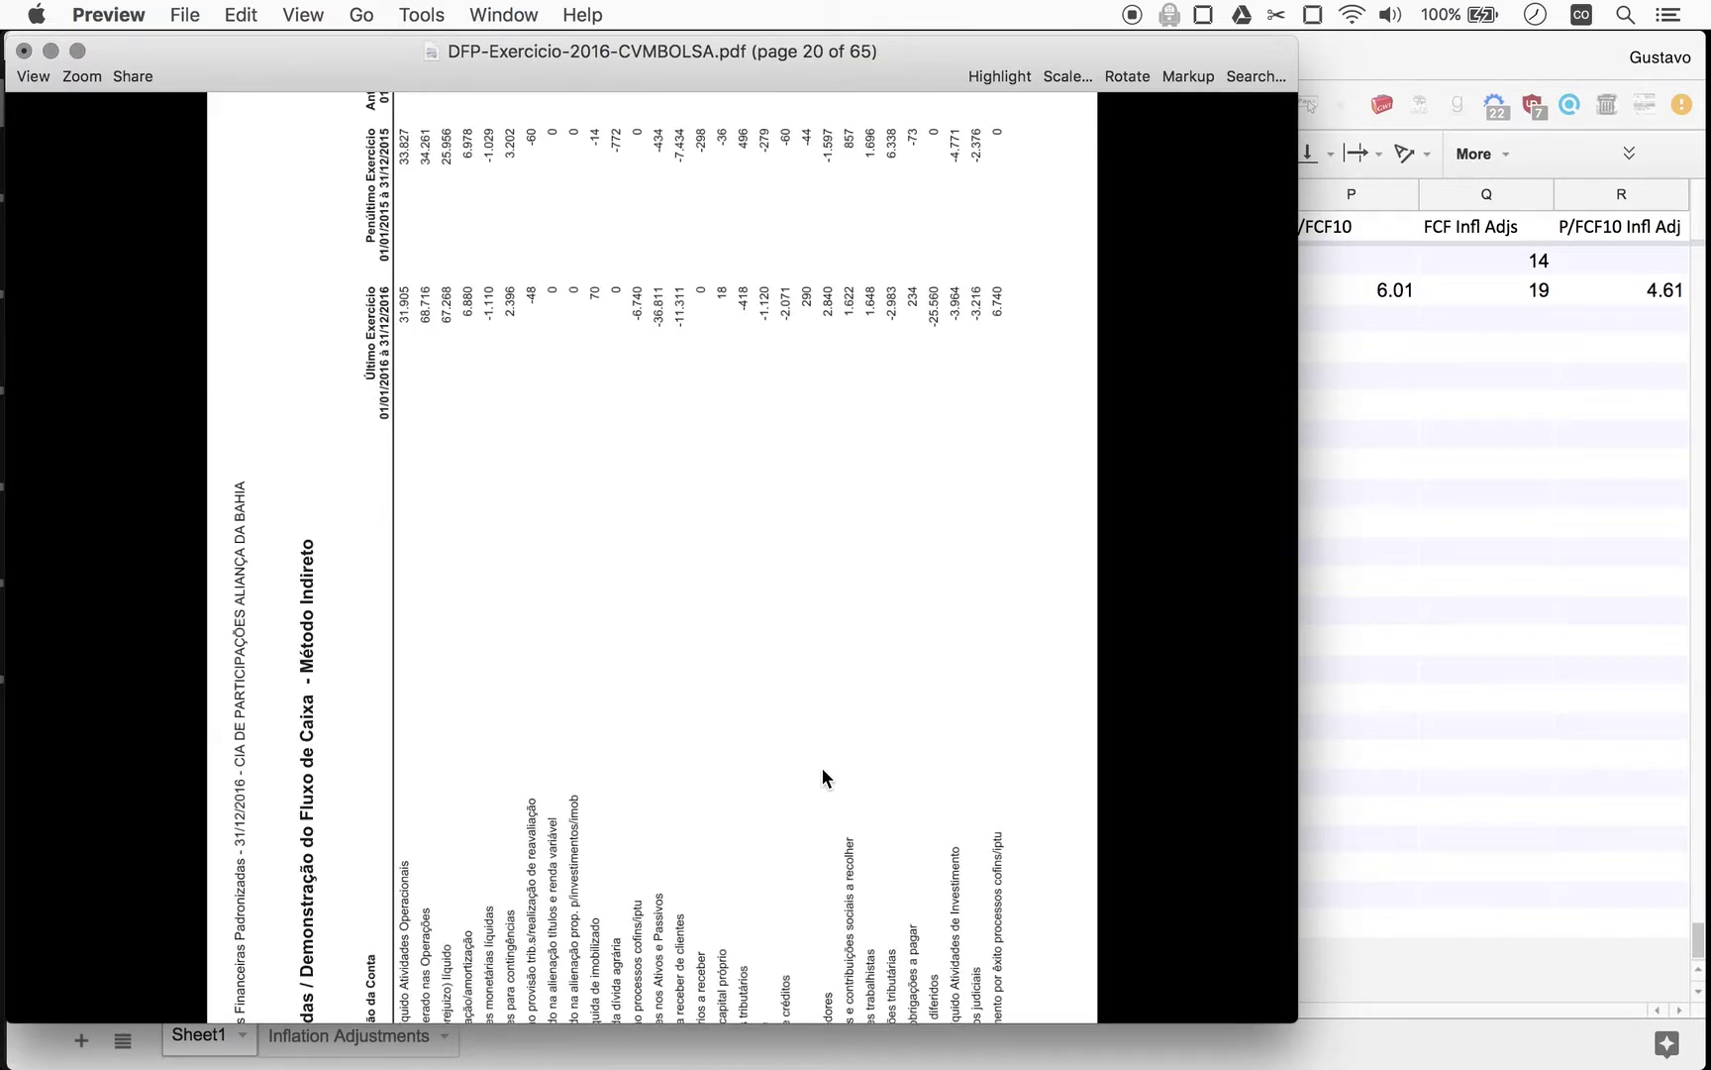
{"action": "scroll", "coordinate": [821, 767], "scroll_direction": "down", "scroll_amount": 5}
{"action": "key", "text": "super+r"}
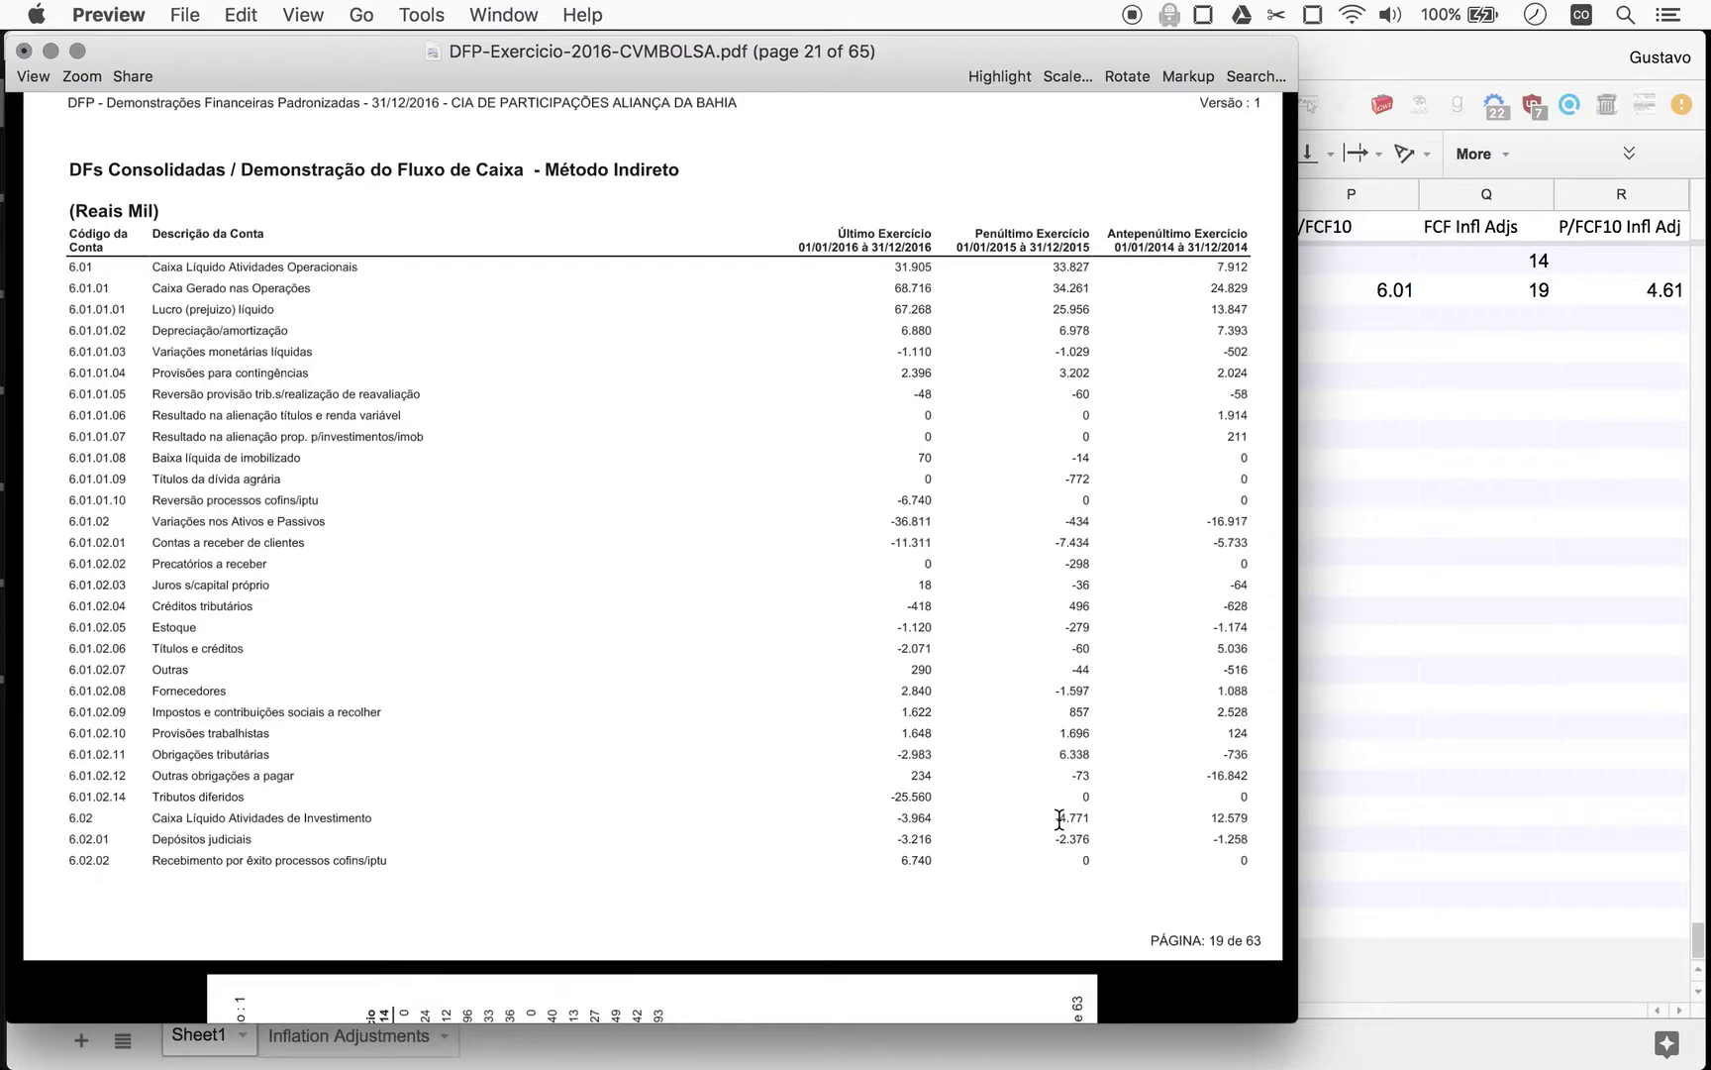
Enter Free Cash Flow 29 in O2283 and 21 in O2284, then dismiss the bold tip.
{"action": "key", "text": "super+Tab"}
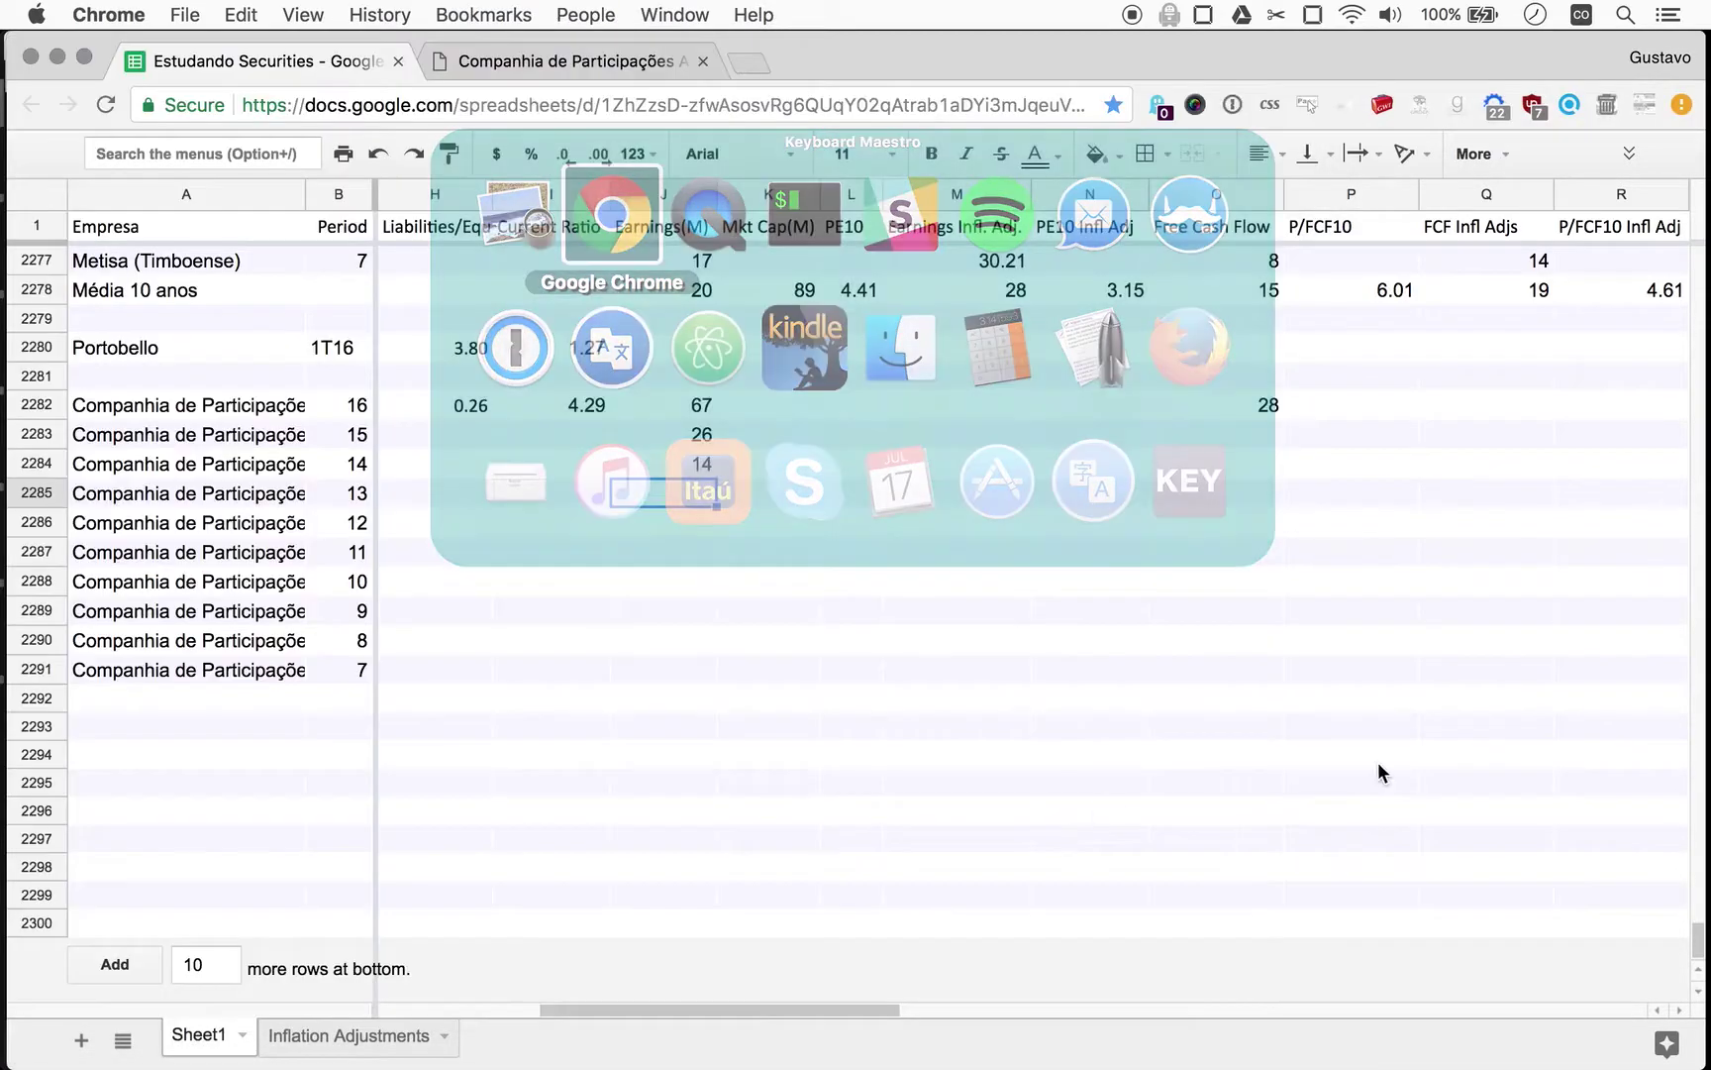
{"action": "left_click", "coordinate": [1266, 442]}
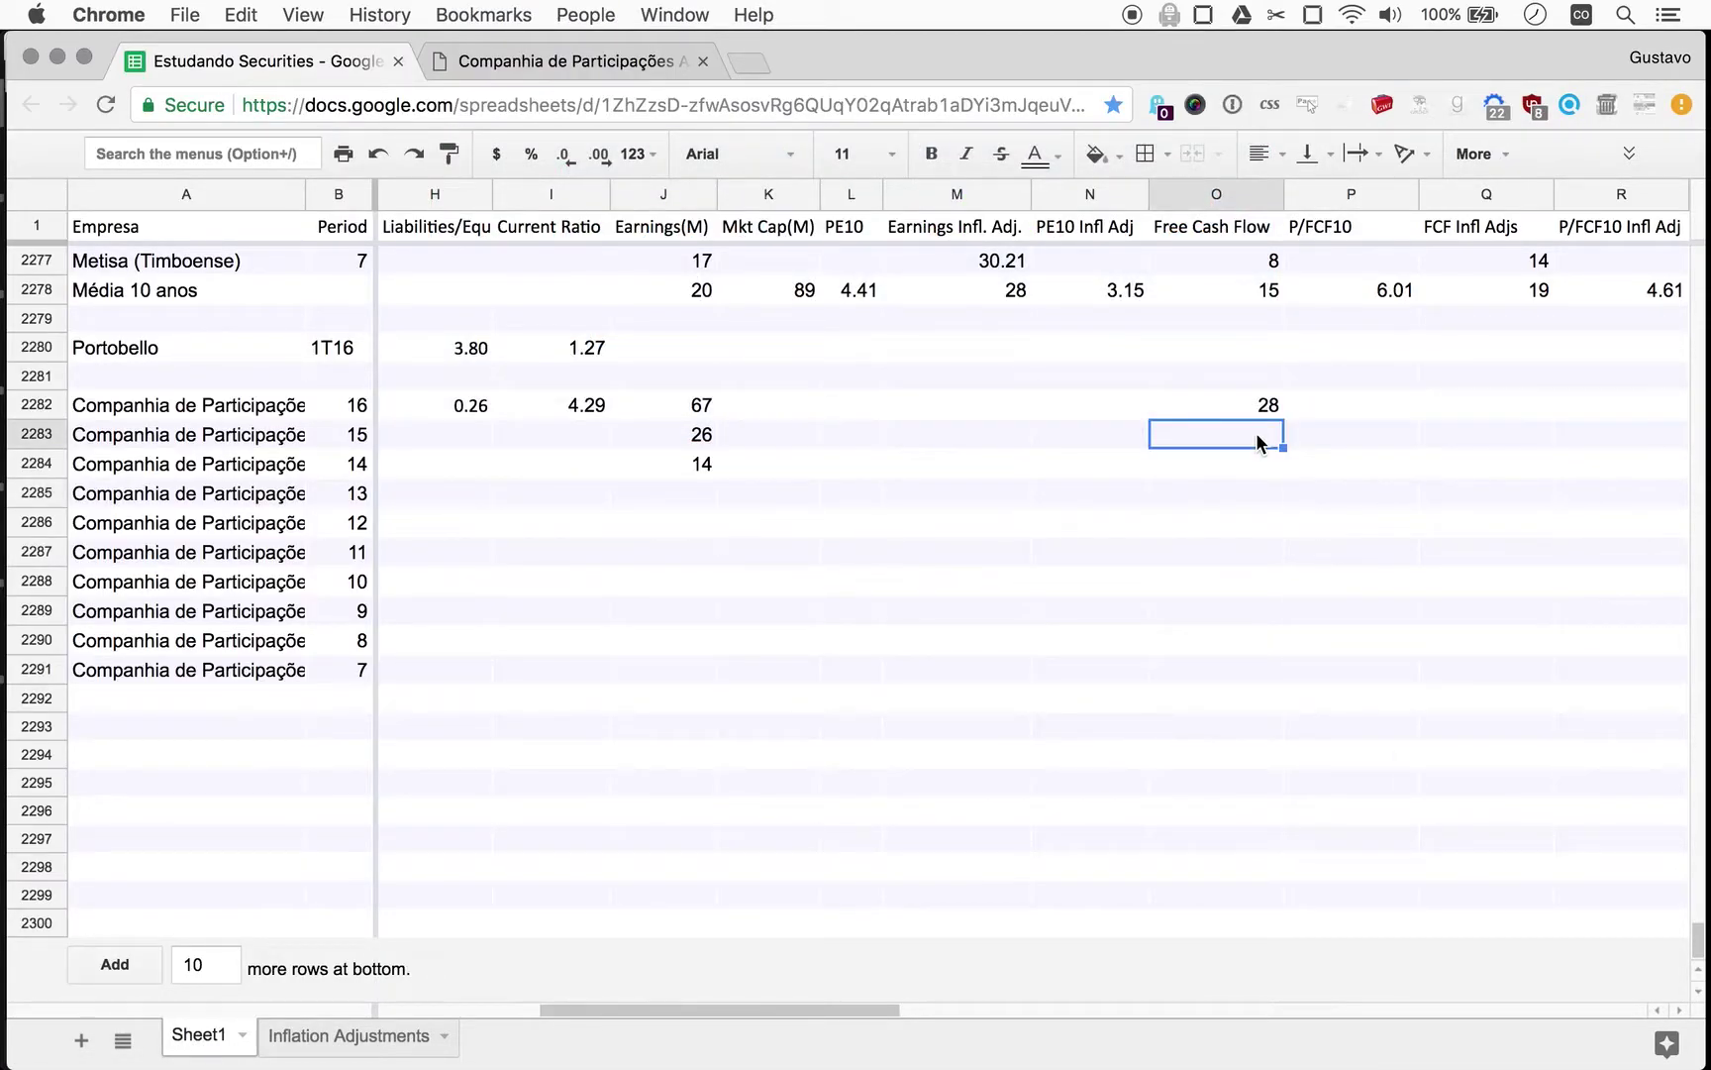
{"action": "type", "text": "29"}
{"action": "key", "text": "Return"}
{"action": "key", "text": "super+Tab"}
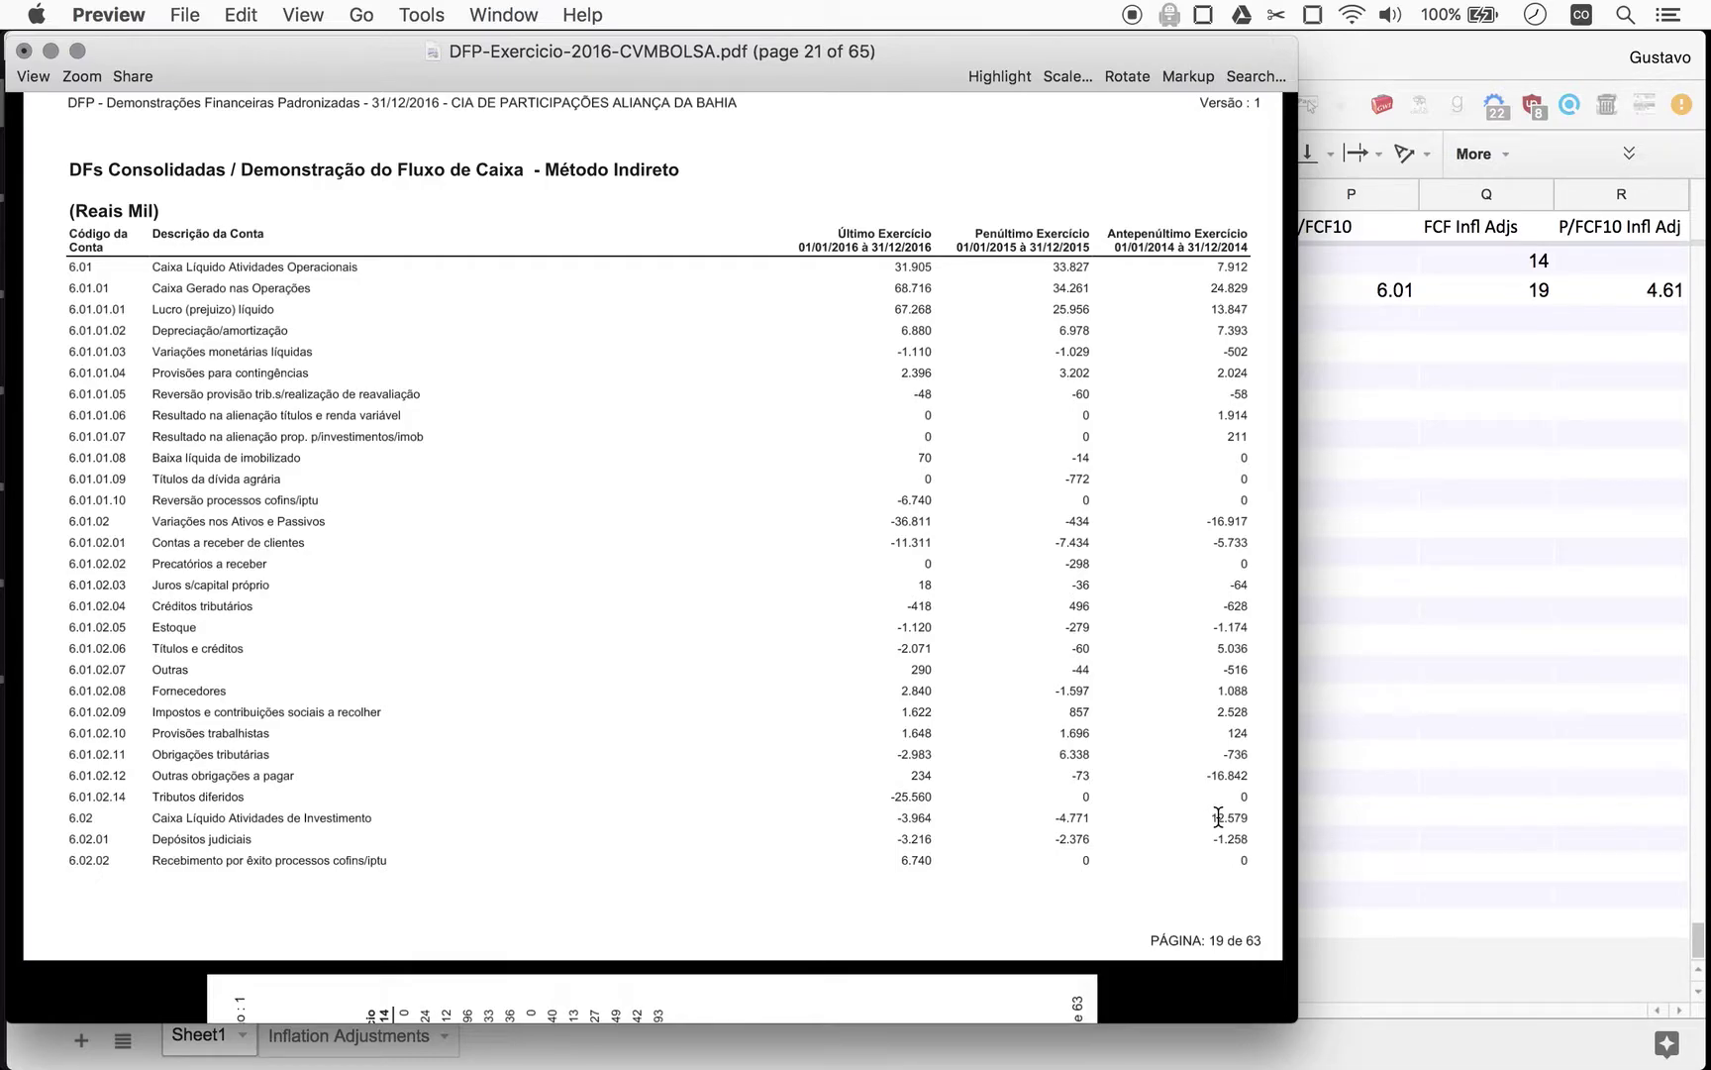
{"action": "key", "text": "super+Tab"}
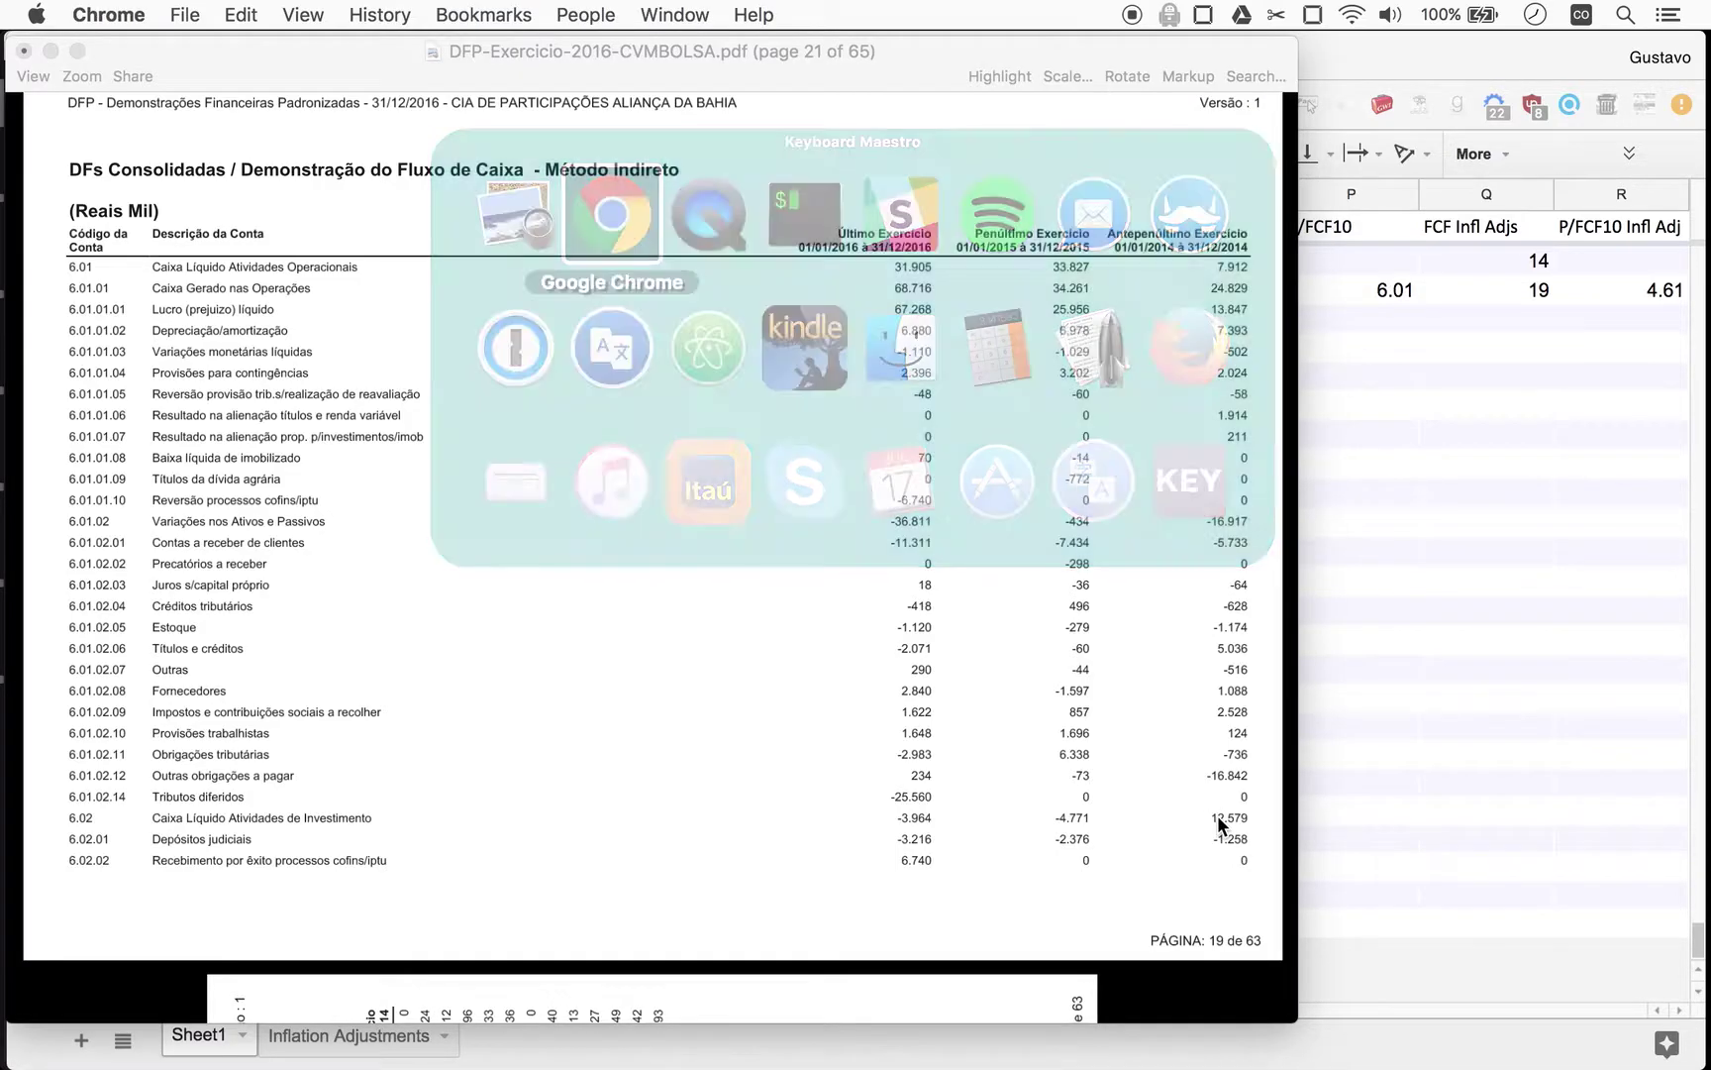
{"action": "type", "text": "21"}
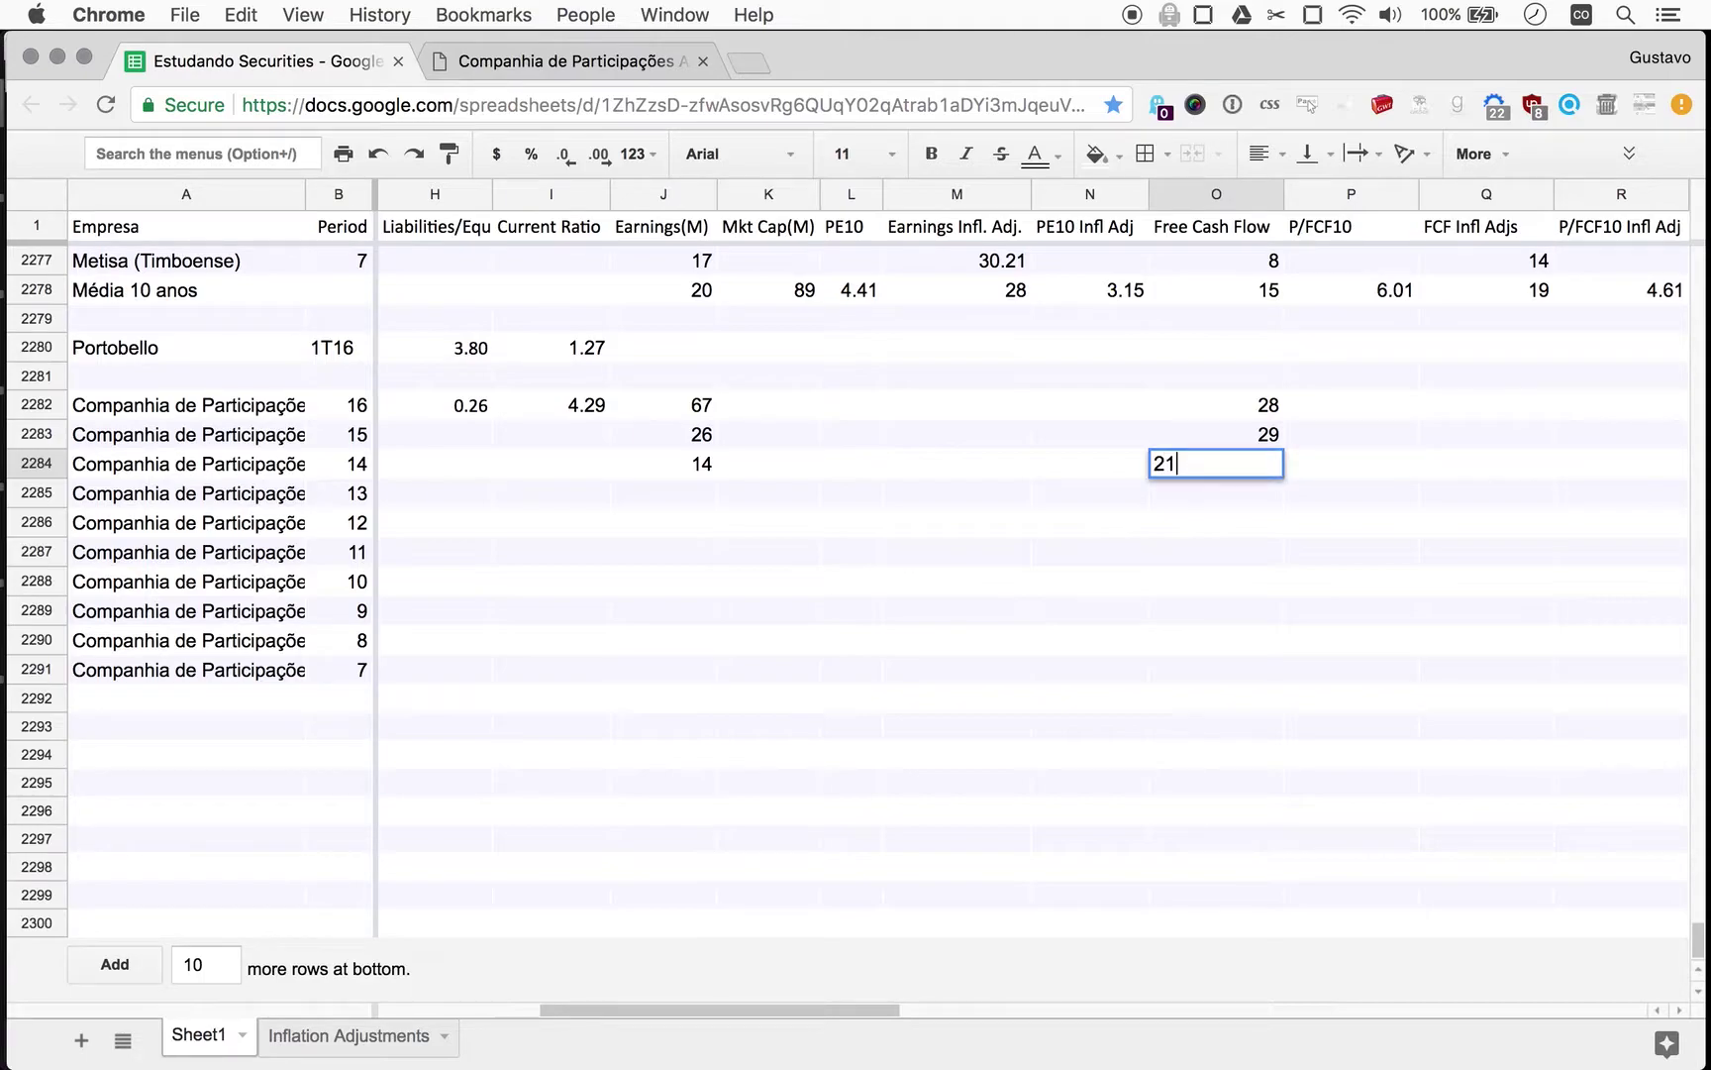
{"action": "key", "text": "Return"}
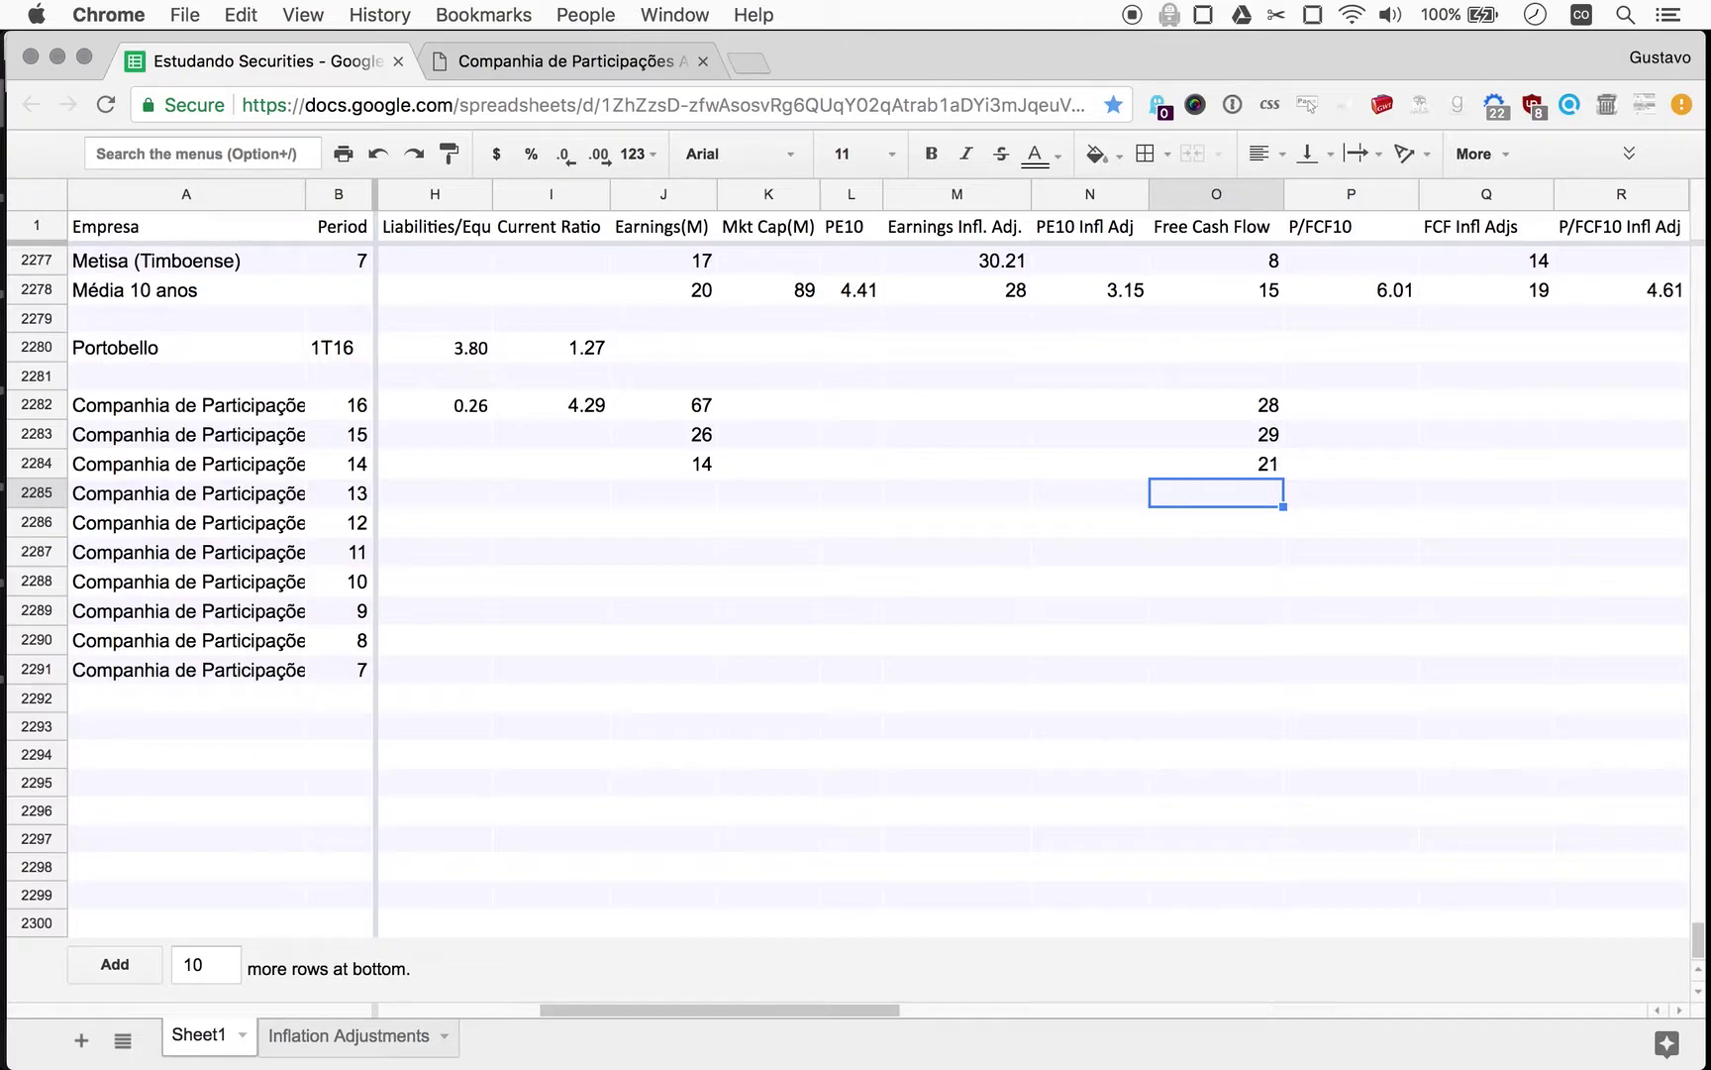
{"action": "key", "text": "super+b"}
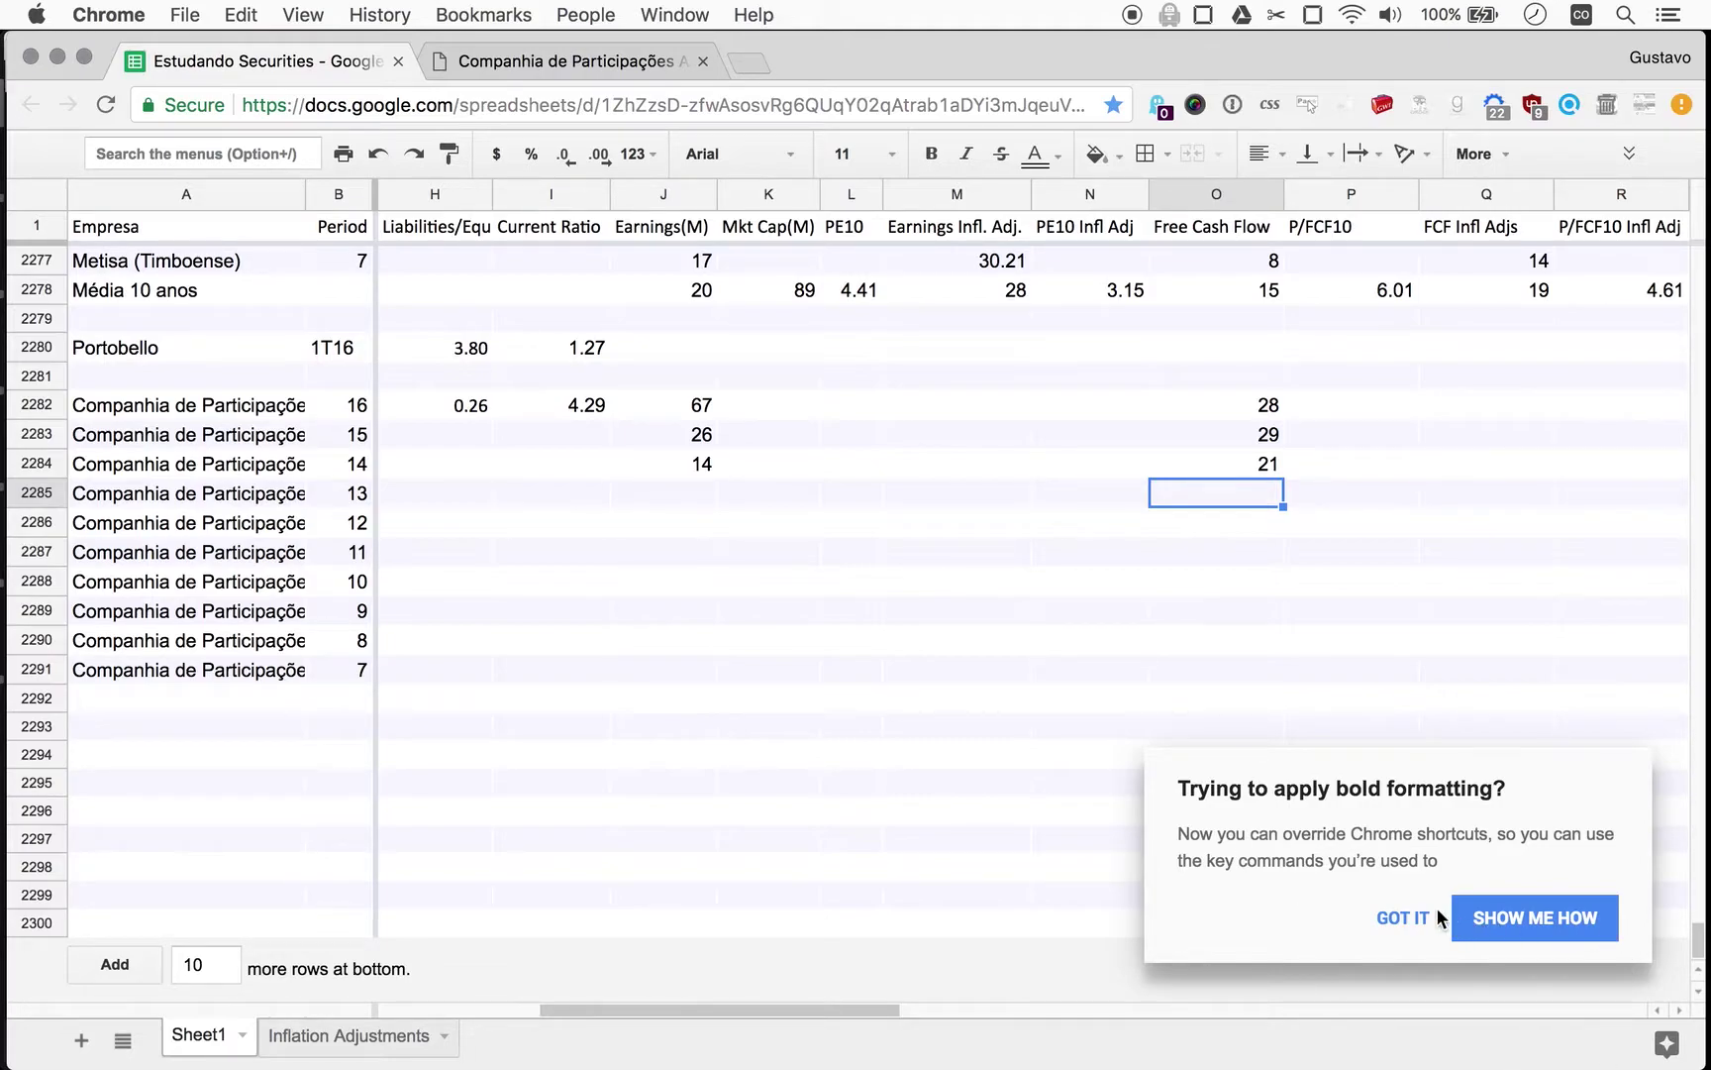
{"action": "left_click", "coordinate": [1397, 918]}
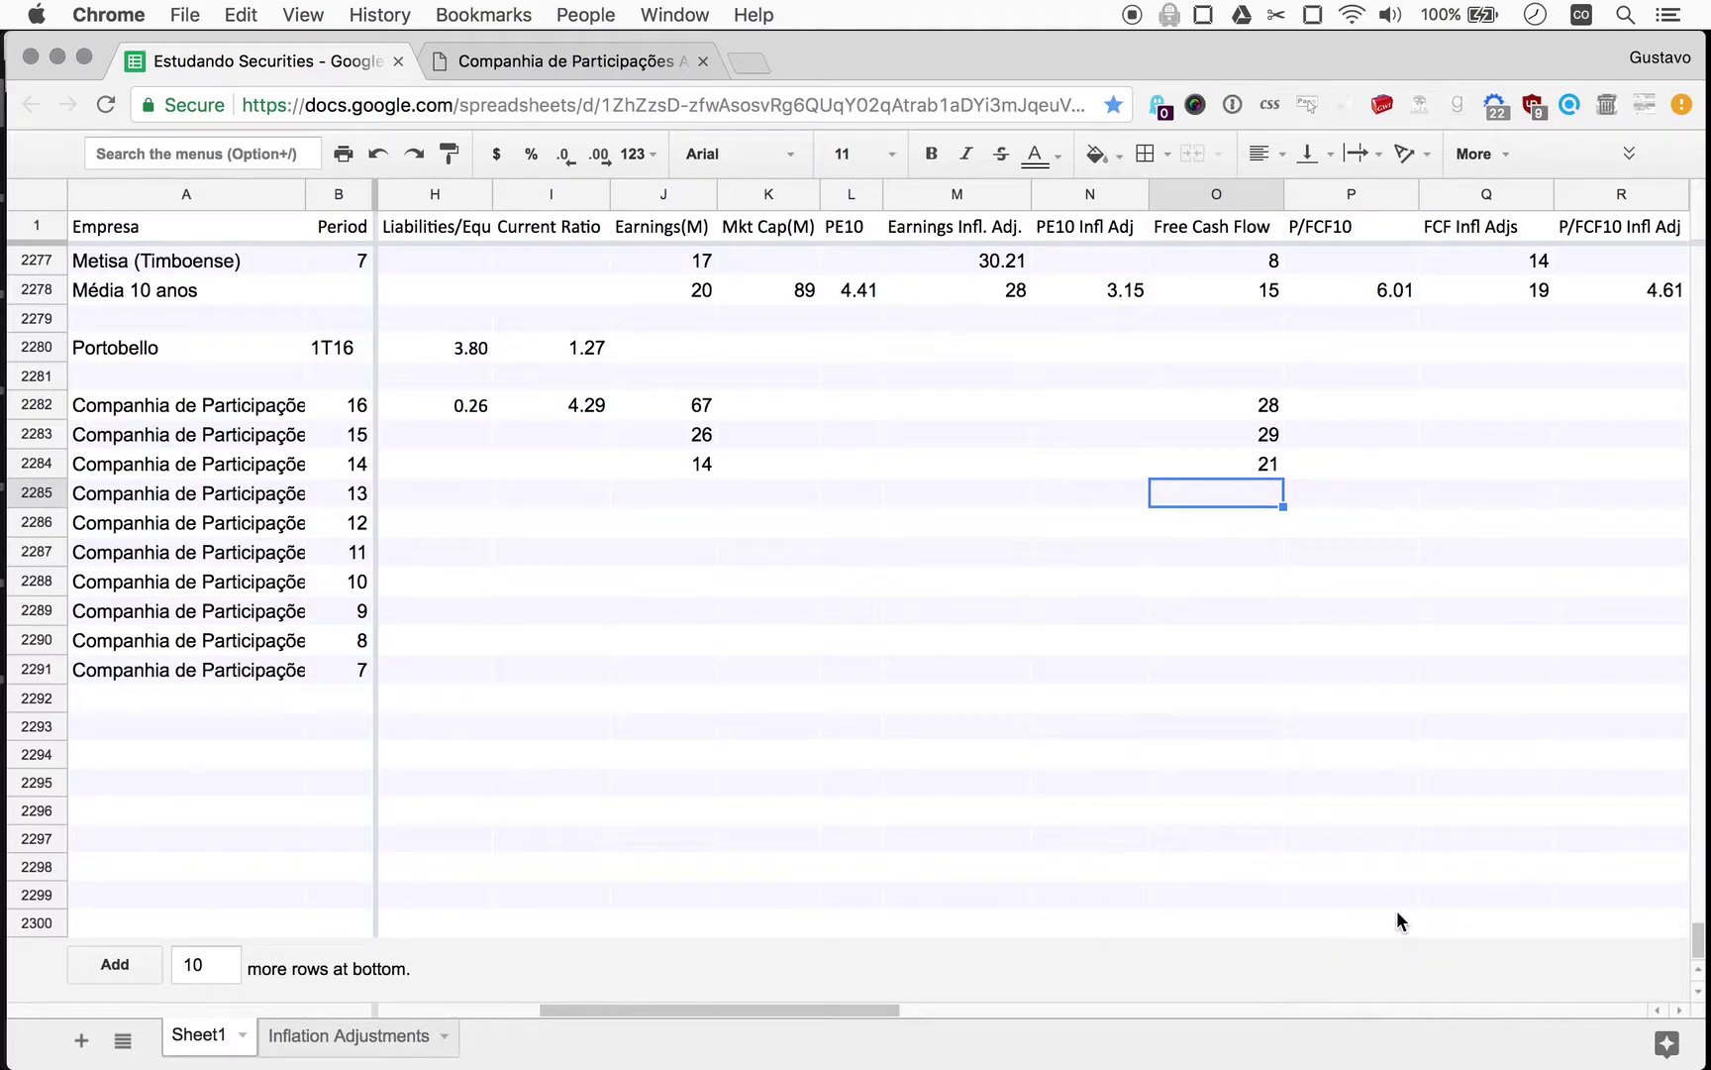
Open the 2013 DFP at page 21 and save it to the Desktop as D-F-P-Balanco-2013.
{"action": "key", "text": "ctrl+Tab"}
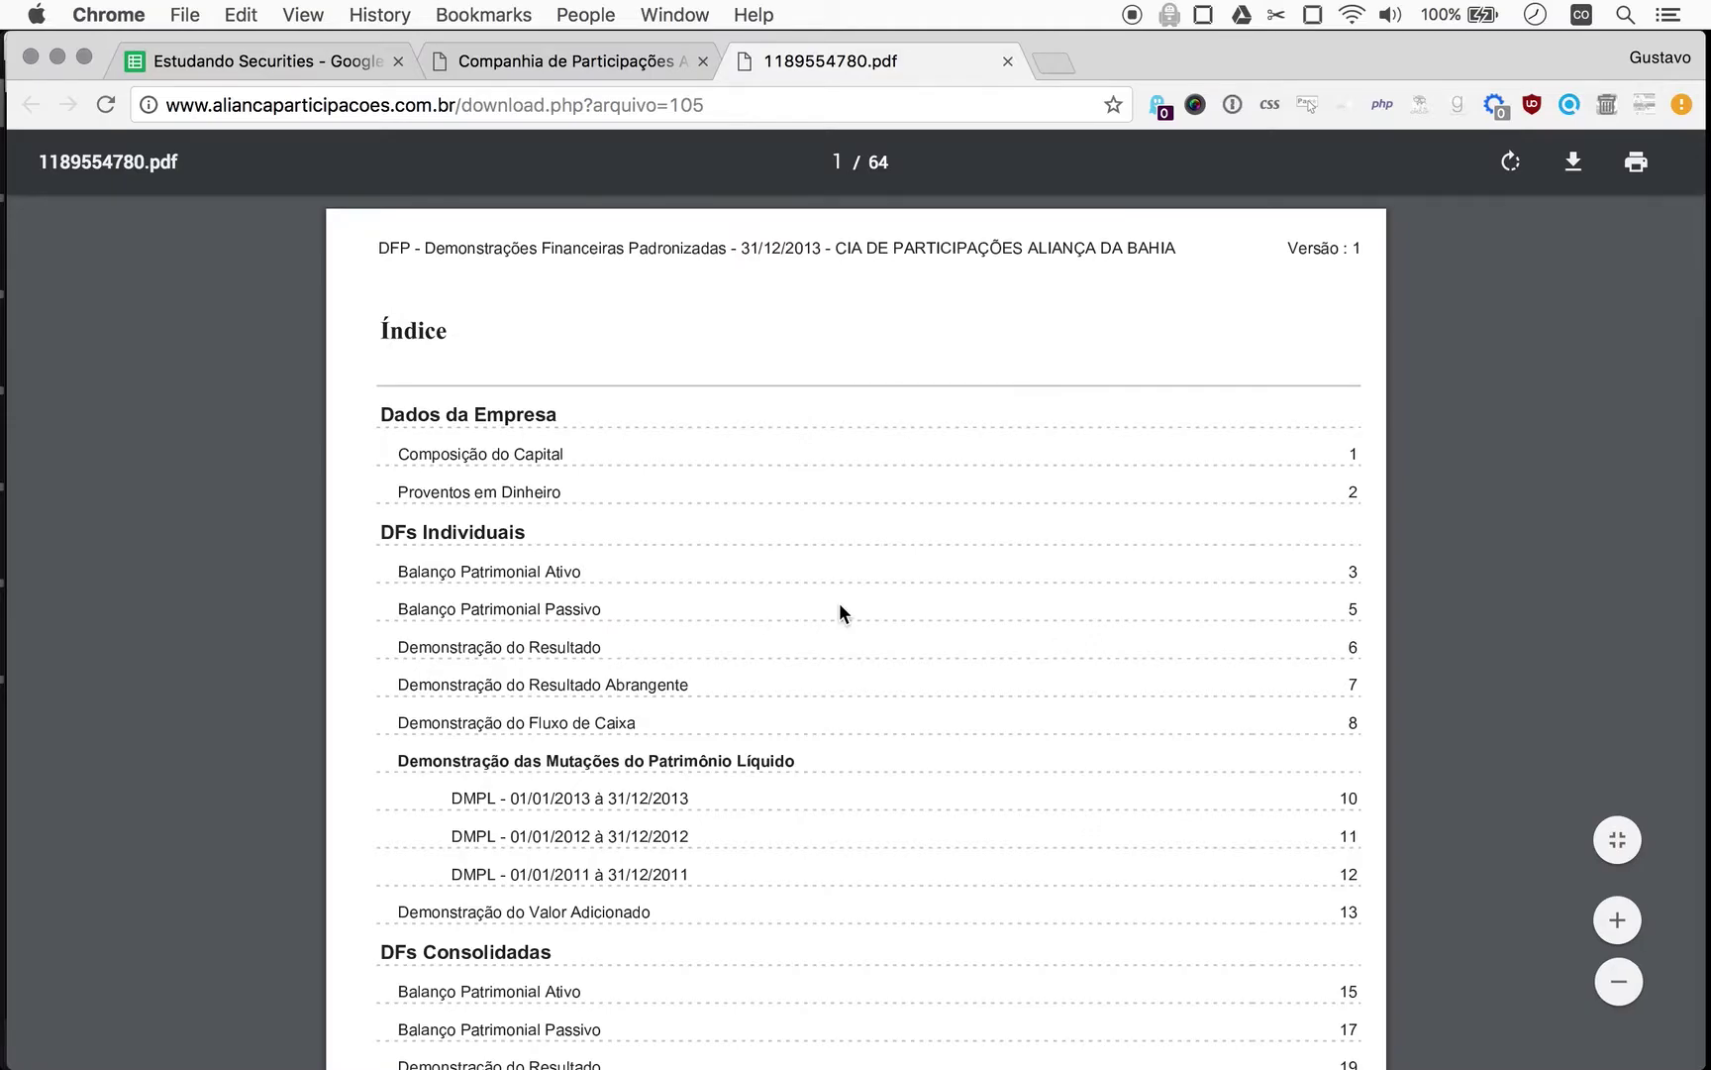
{"action": "scroll", "coordinate": [832, 798], "scroll_direction": "down", "scroll_amount": 5}
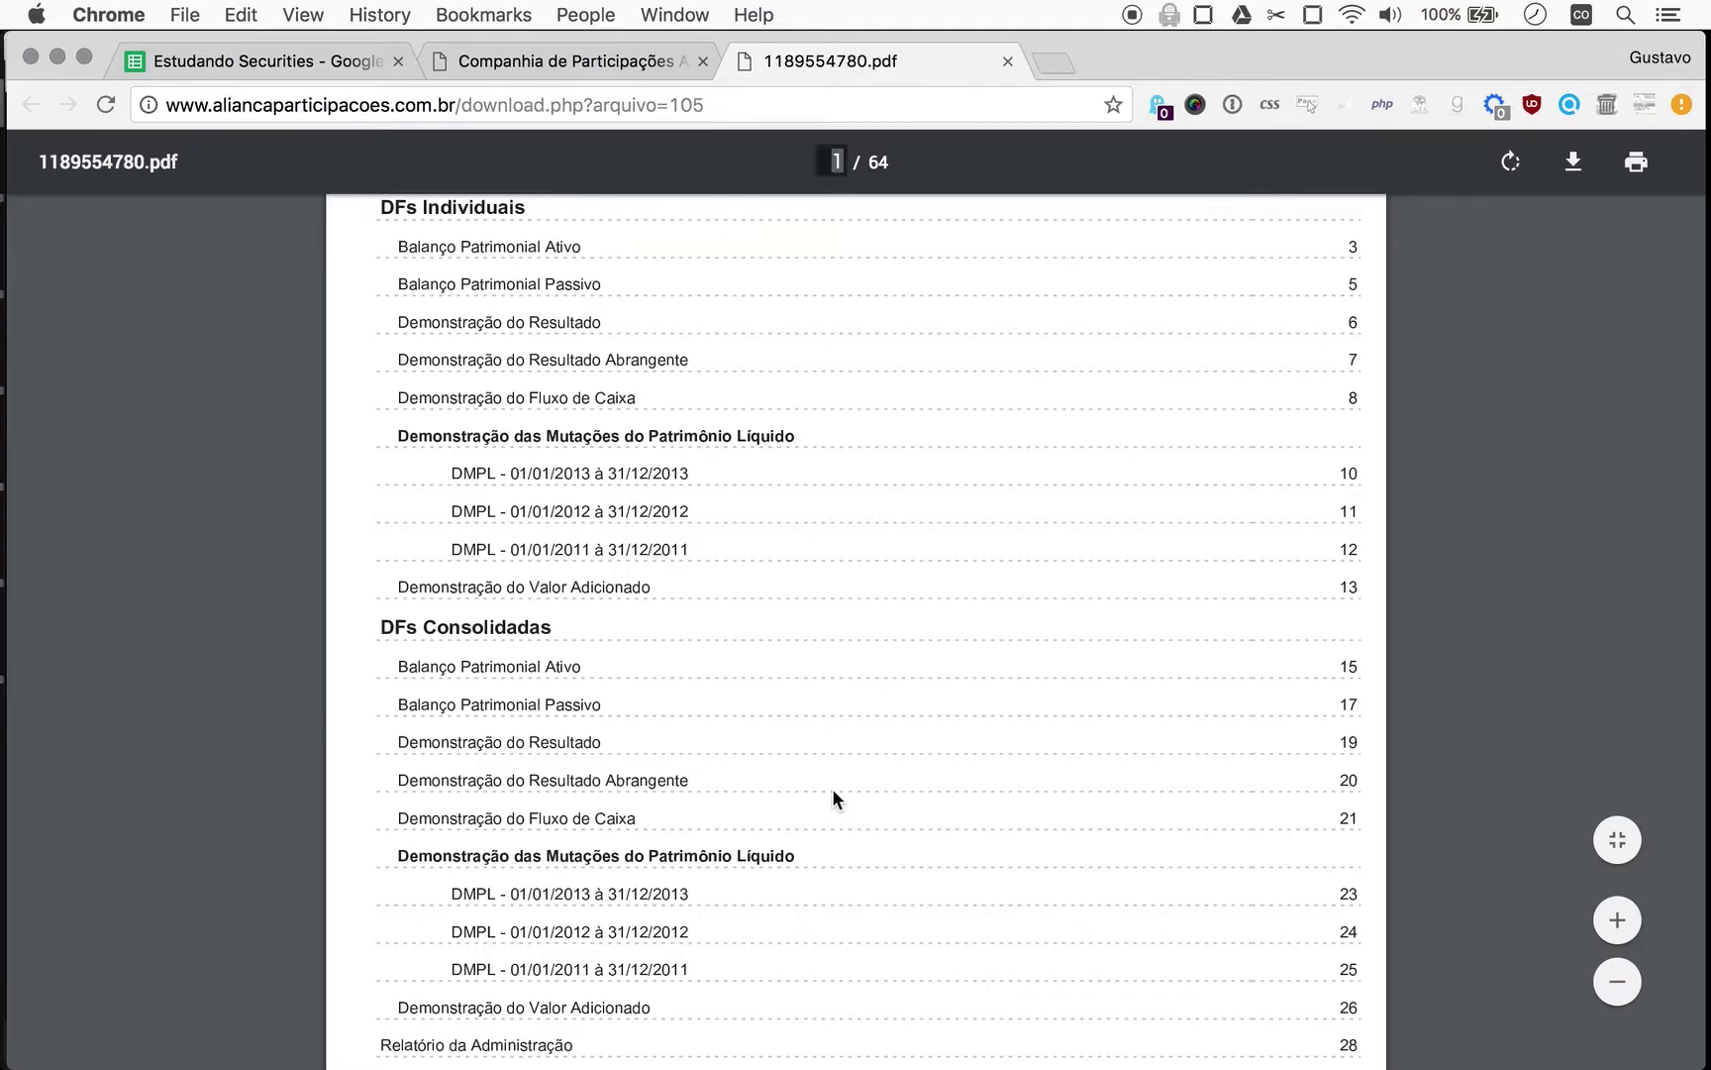
{"action": "type", "text": "21"}
{"action": "key", "text": "Return"}
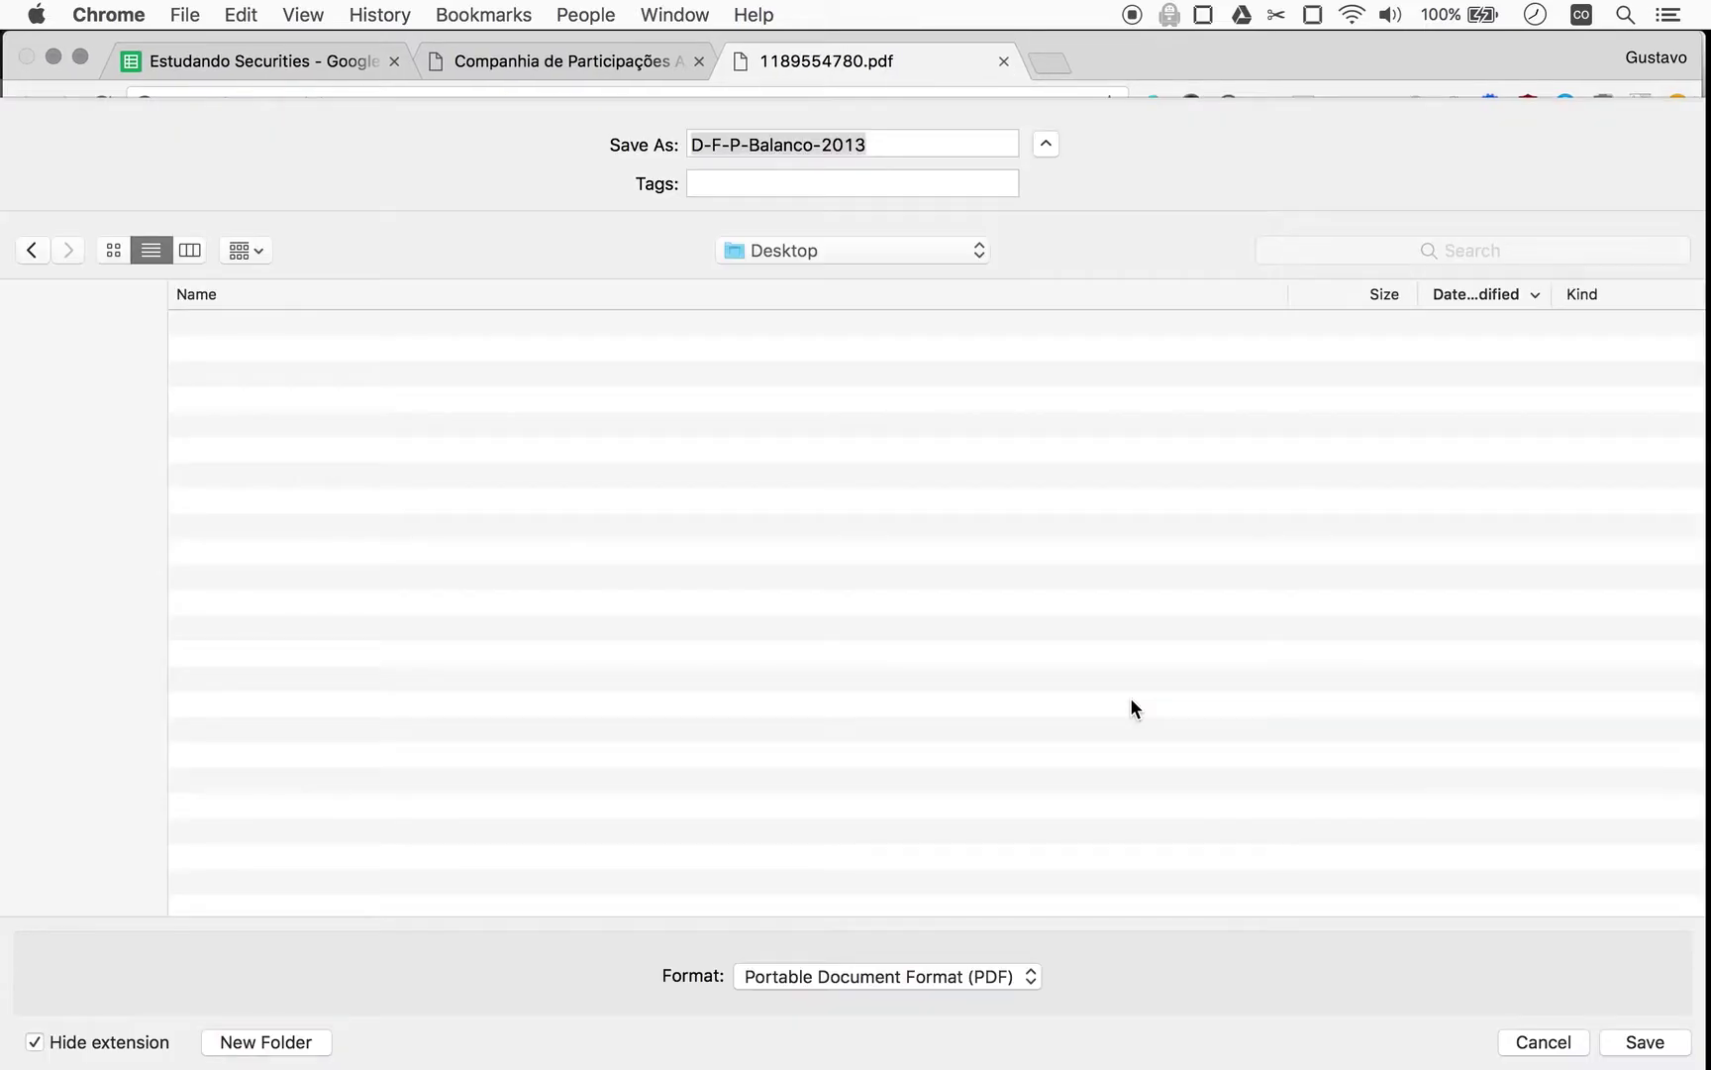
{"action": "left_click", "coordinate": [1638, 1045]}
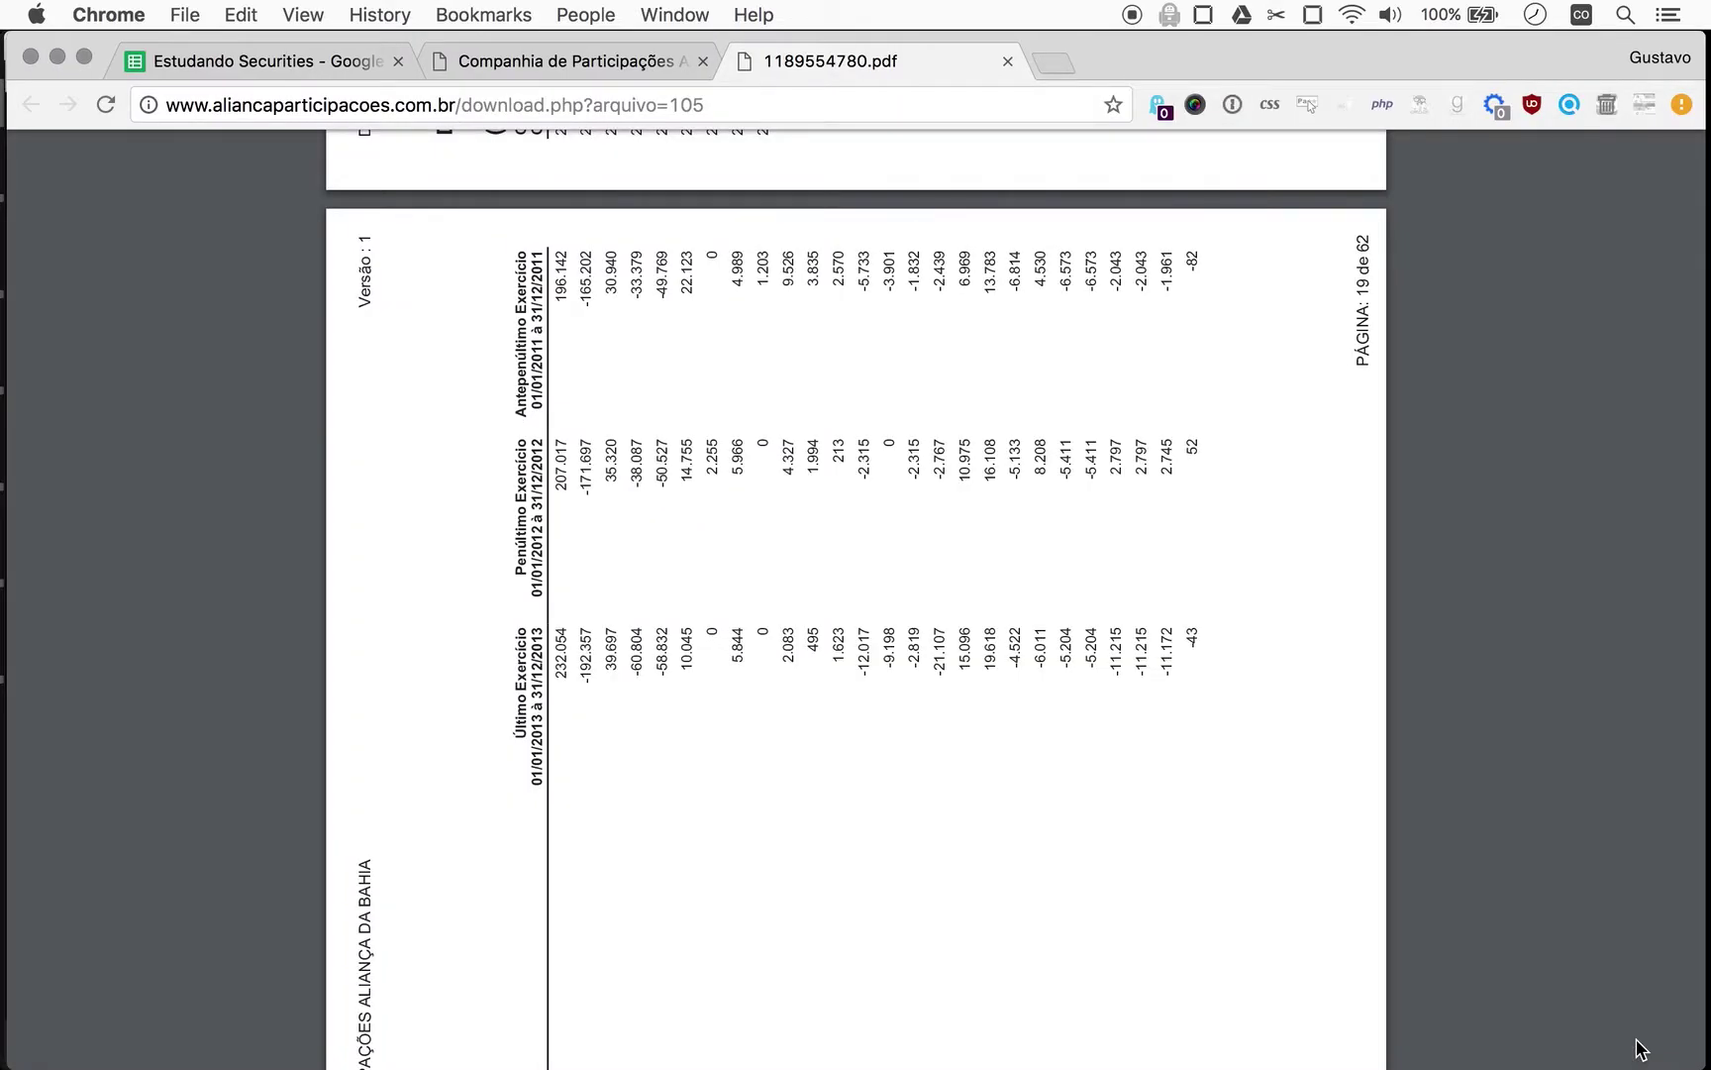
{"action": "key", "text": "super+Tab"}
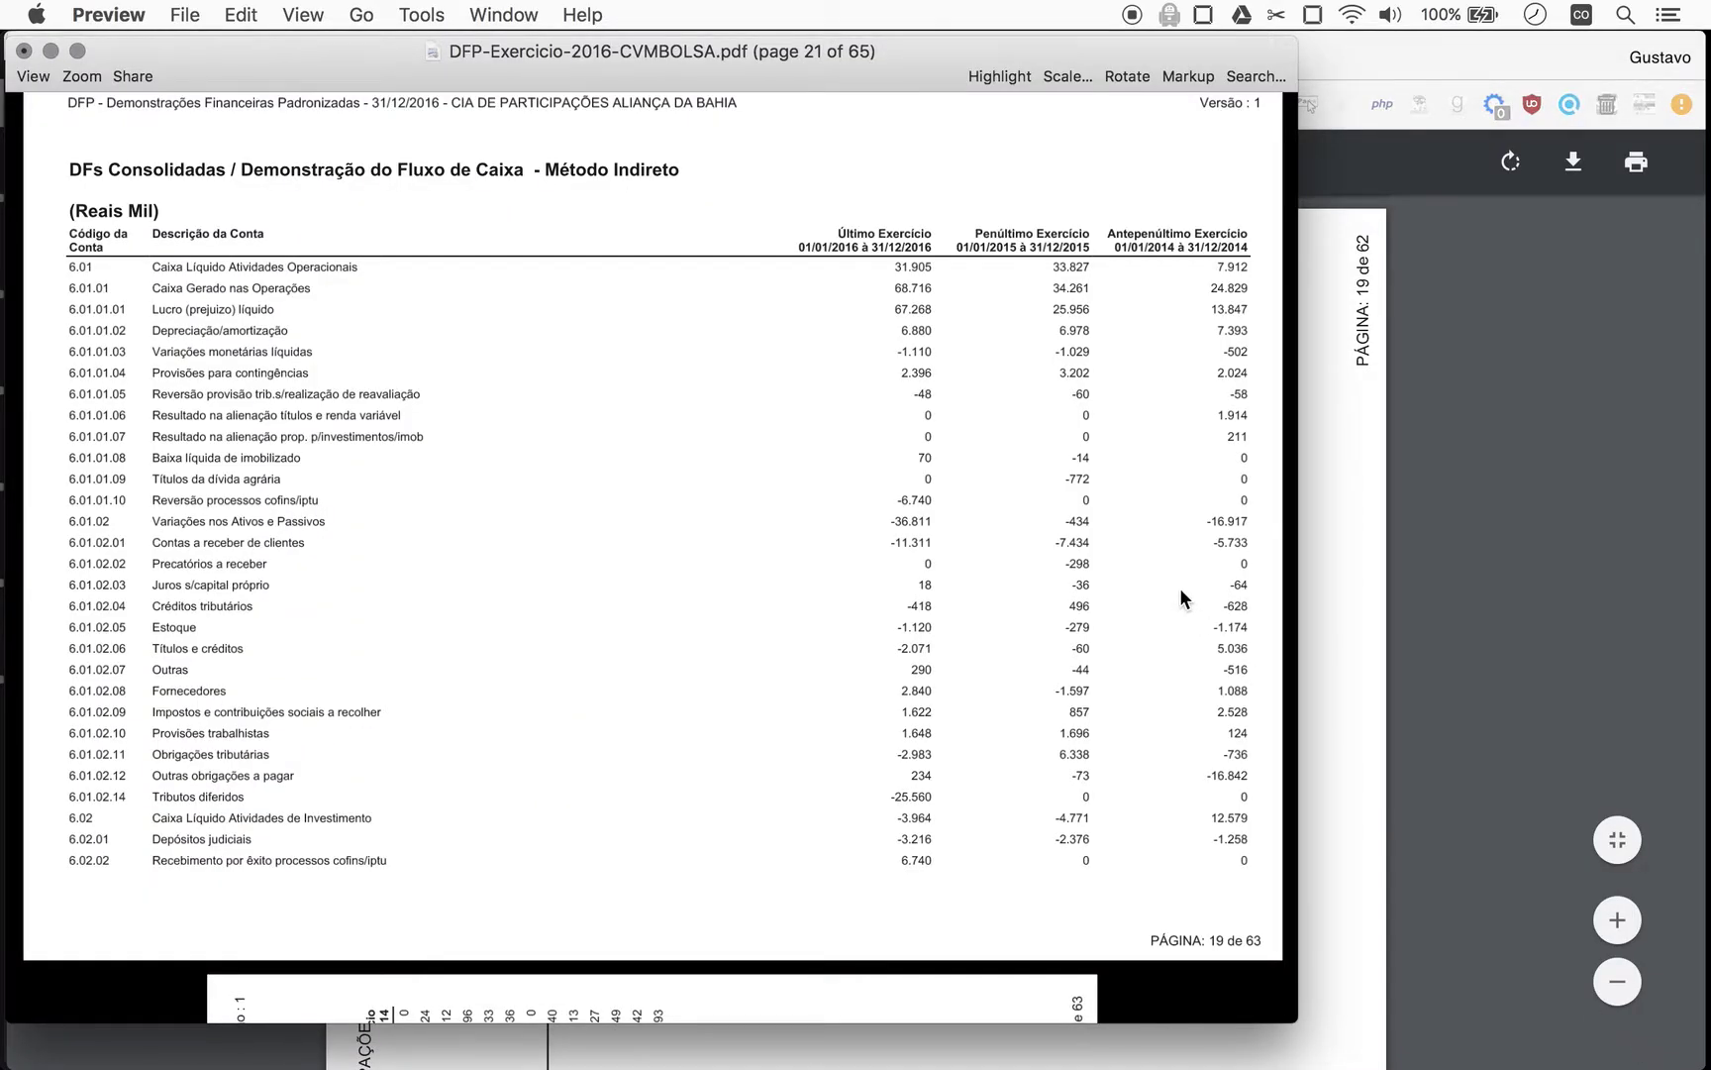
Jump to page 21 of the 2013 DFP in Preview and rotate it upright.
{"action": "key", "text": "super+alt+g"}
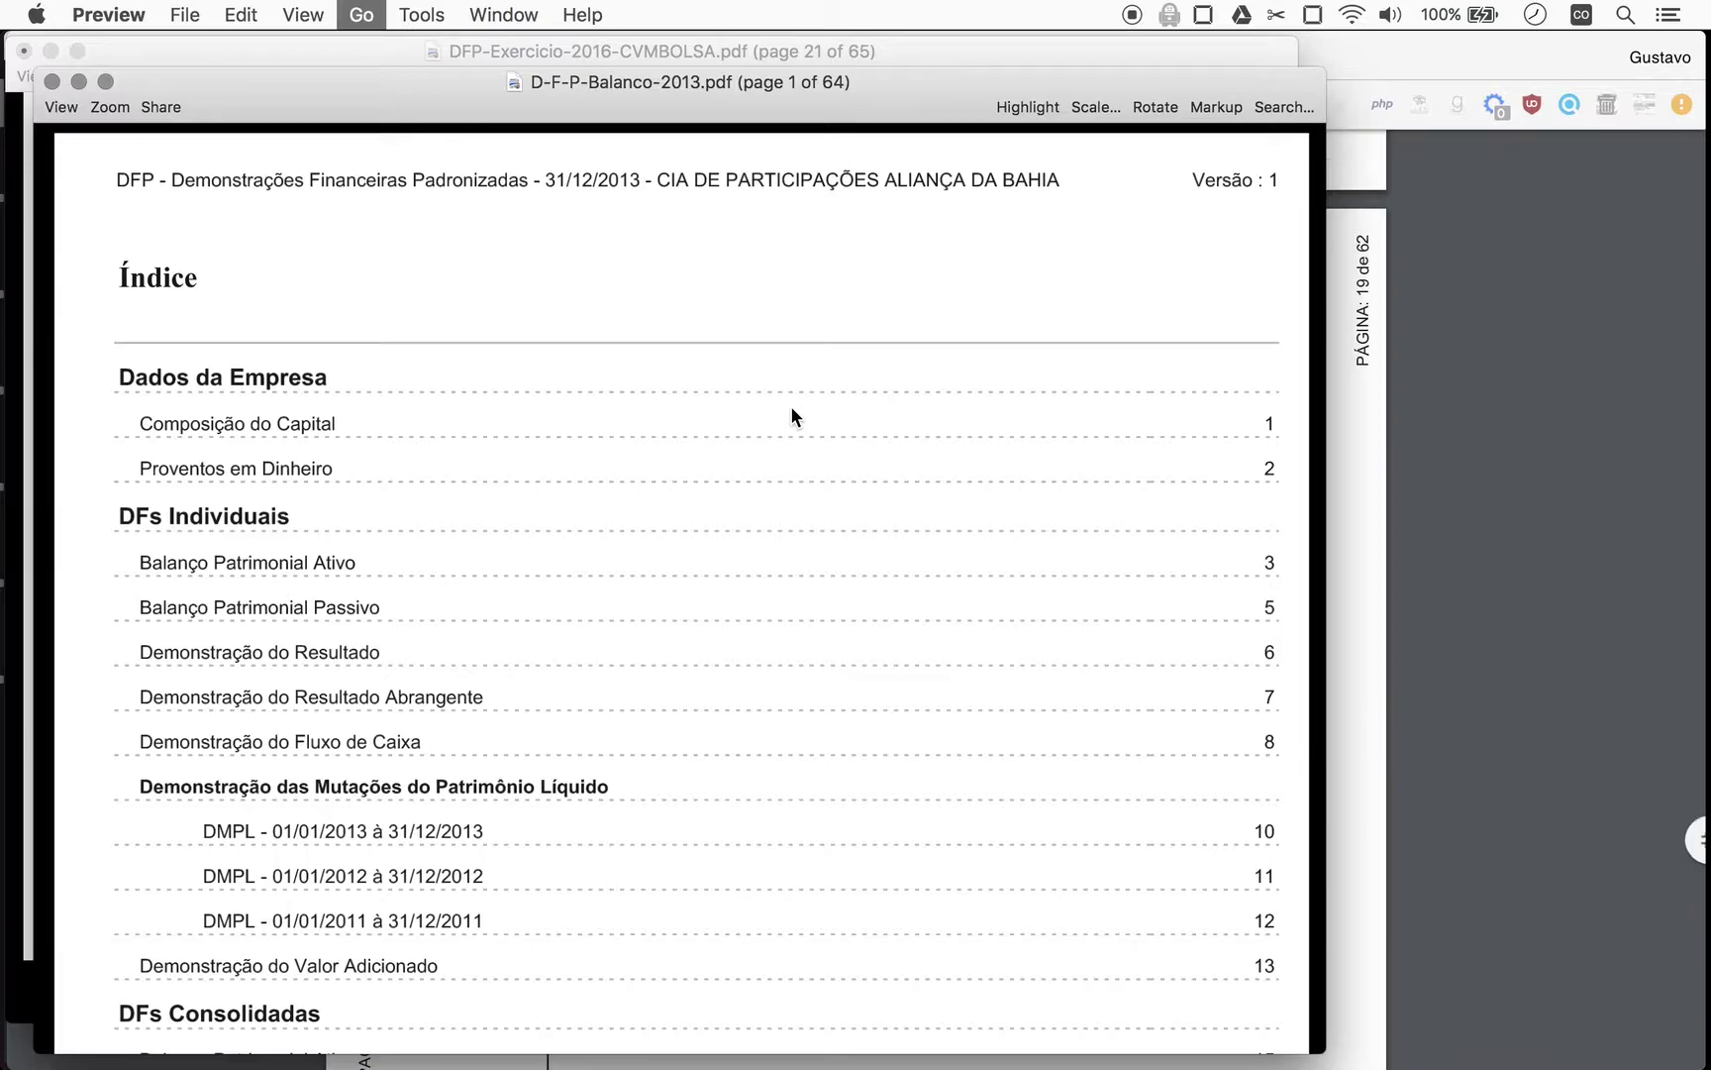
{"action": "type", "text": "21"}
{"action": "key", "text": "Return"}
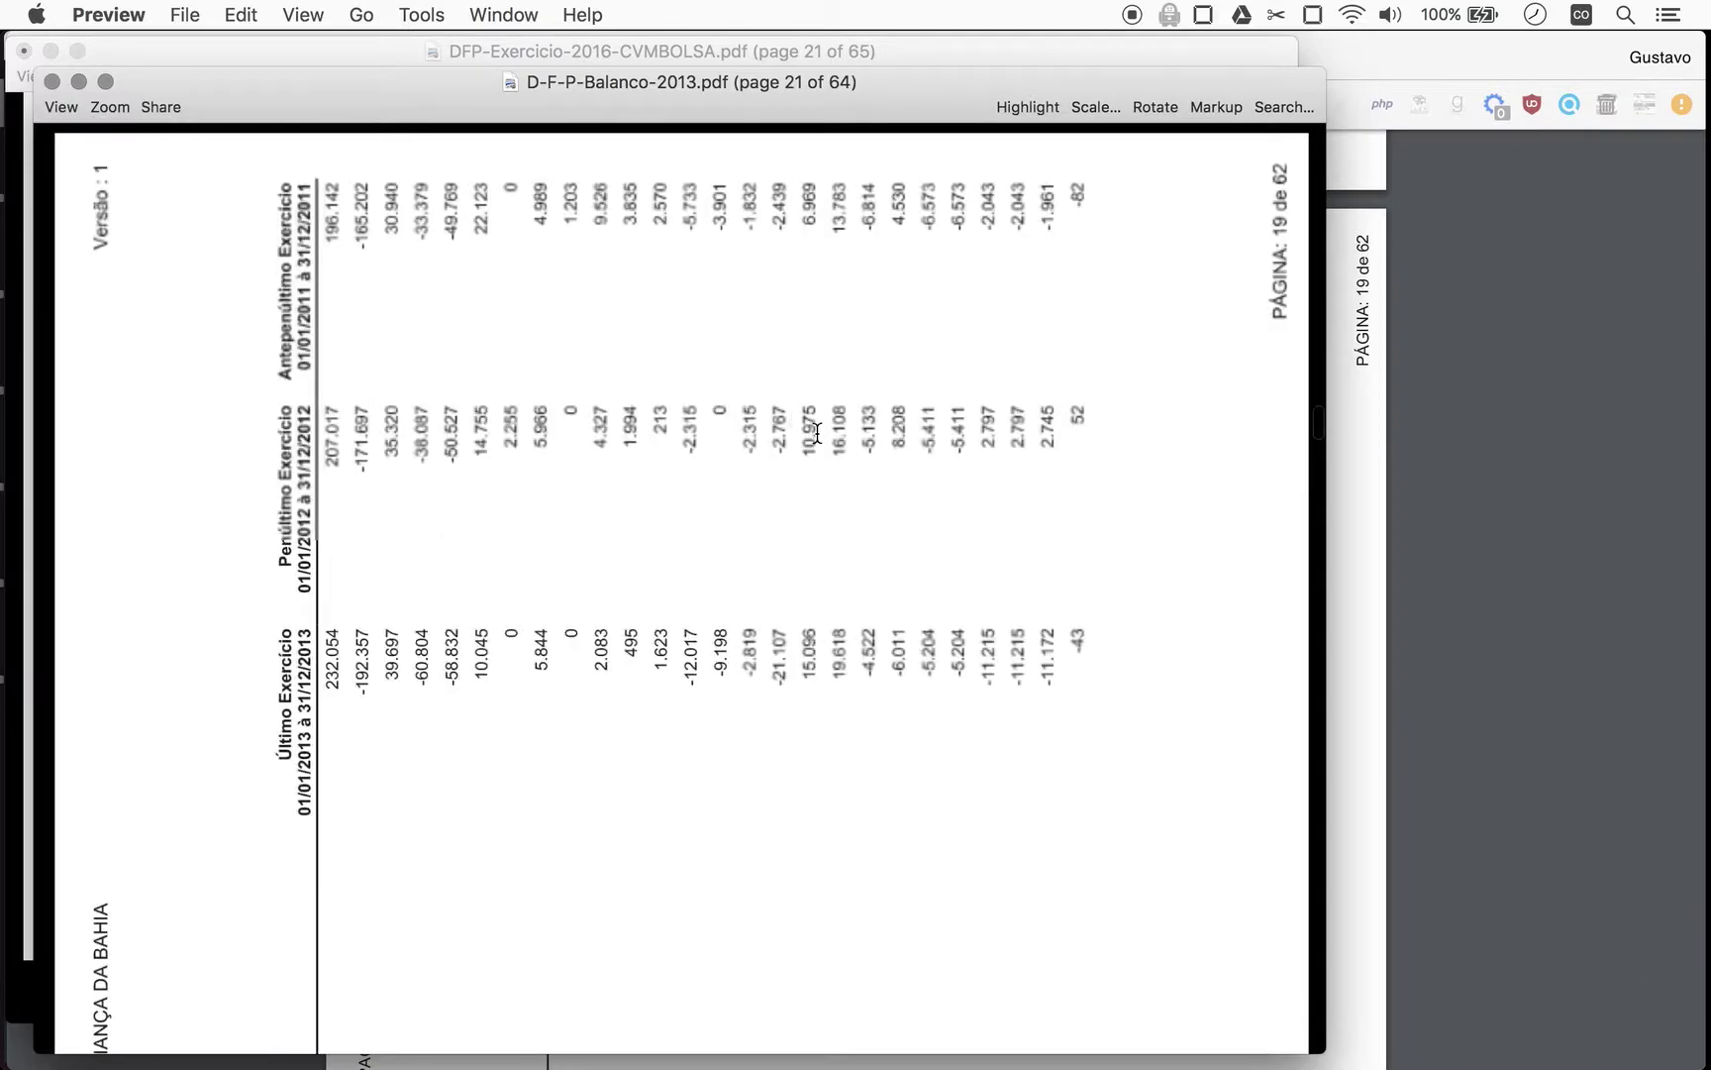
{"action": "key", "text": "super+r"}
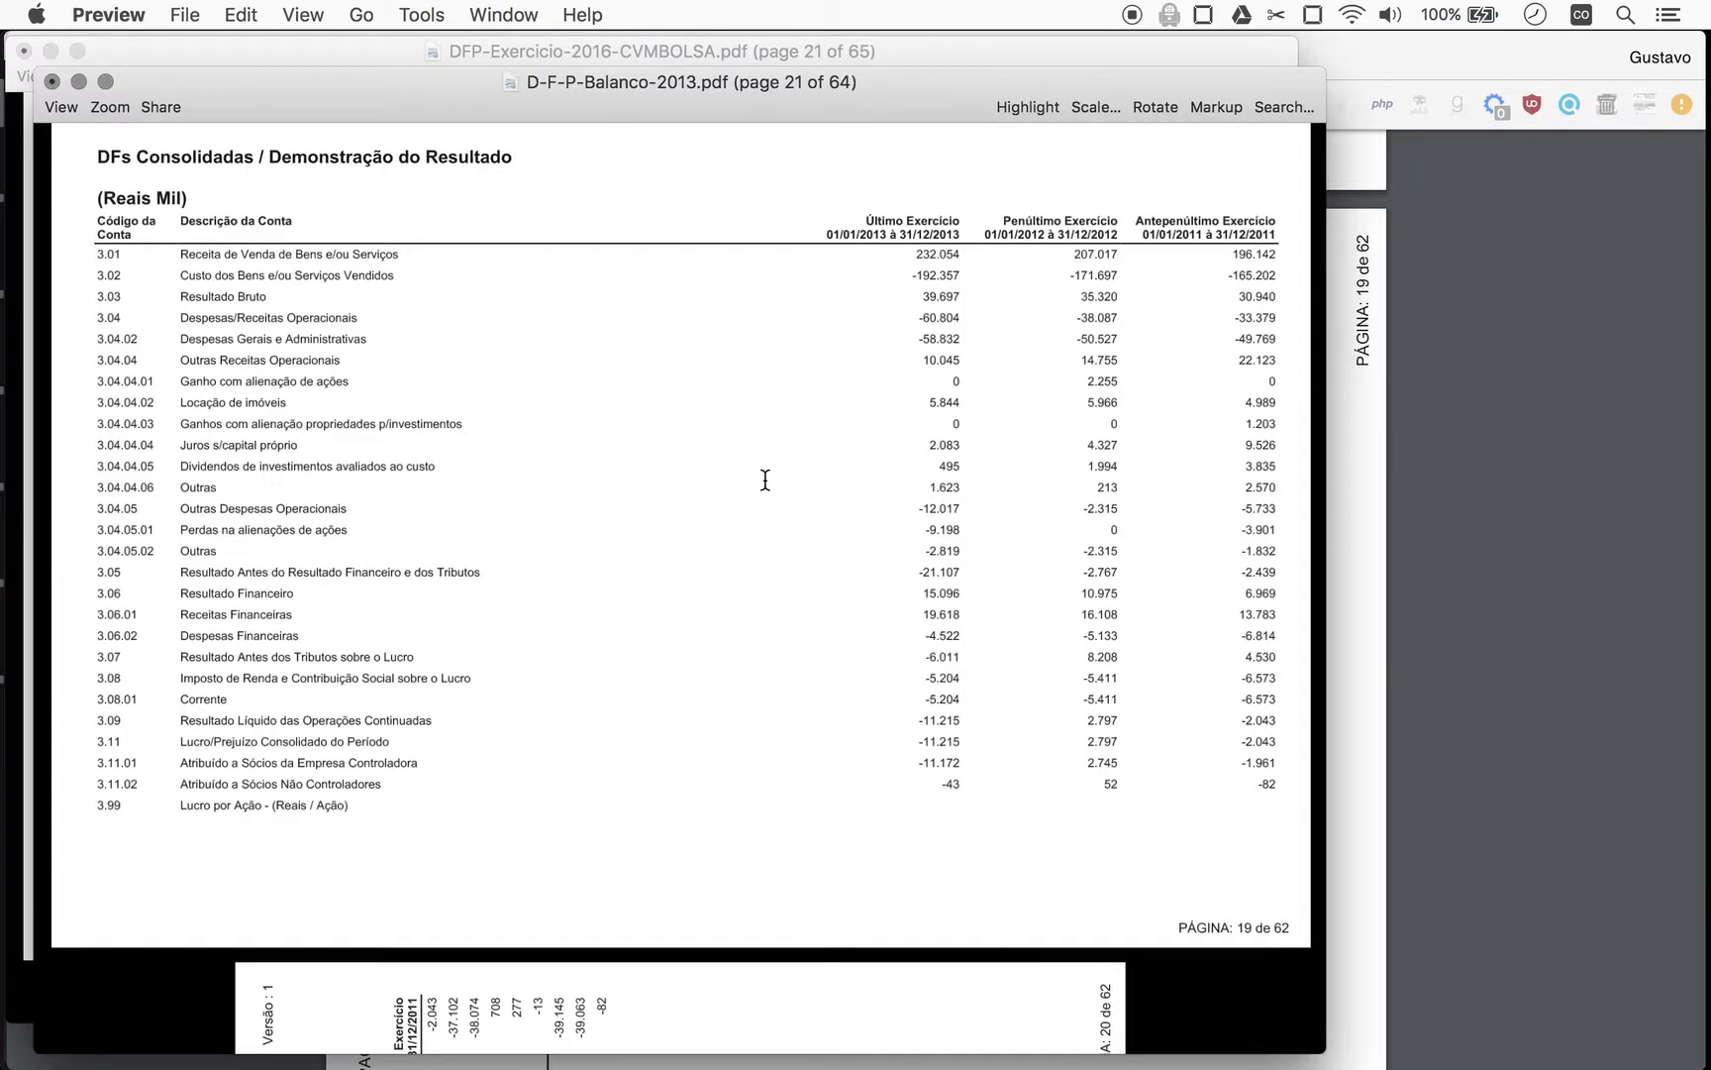
{"action": "scroll", "coordinate": [768, 594], "scroll_direction": "down", "scroll_amount": 1}
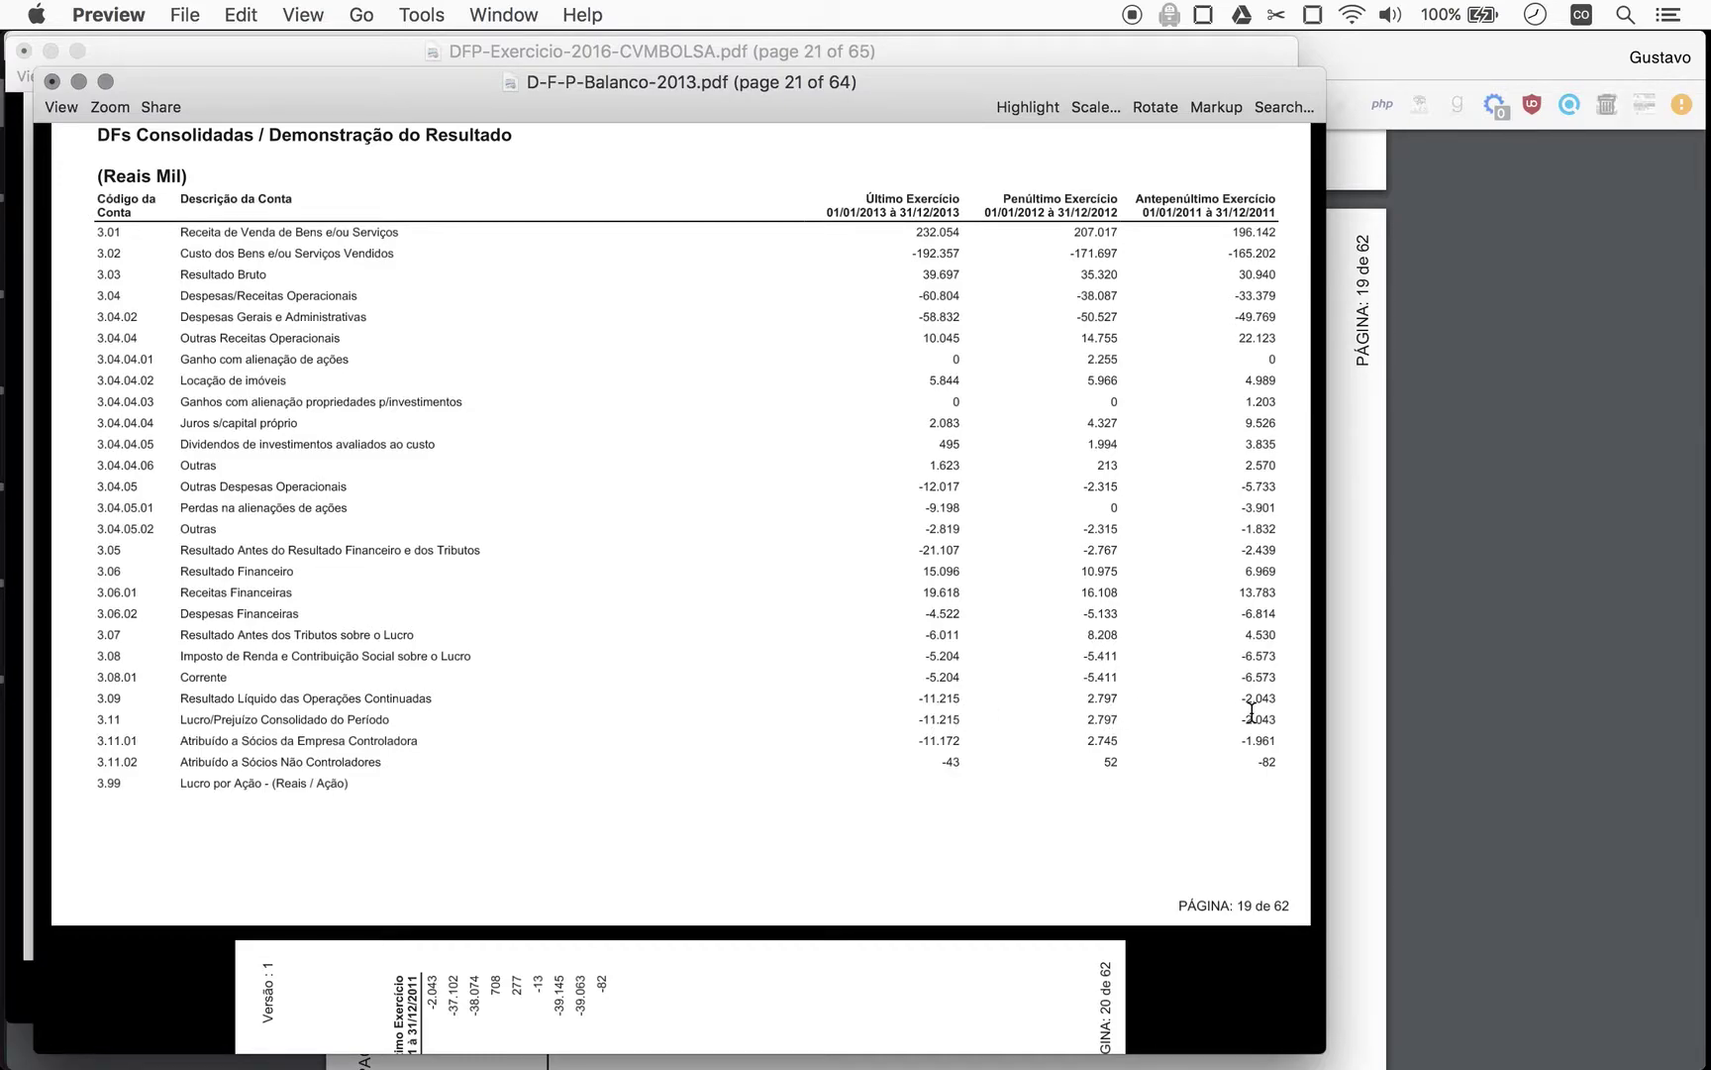
Enter Earnings(M) -11, 3 and -2 for periods 13, 12 and 11 in column J.
{"action": "key", "text": "super+Tab"}
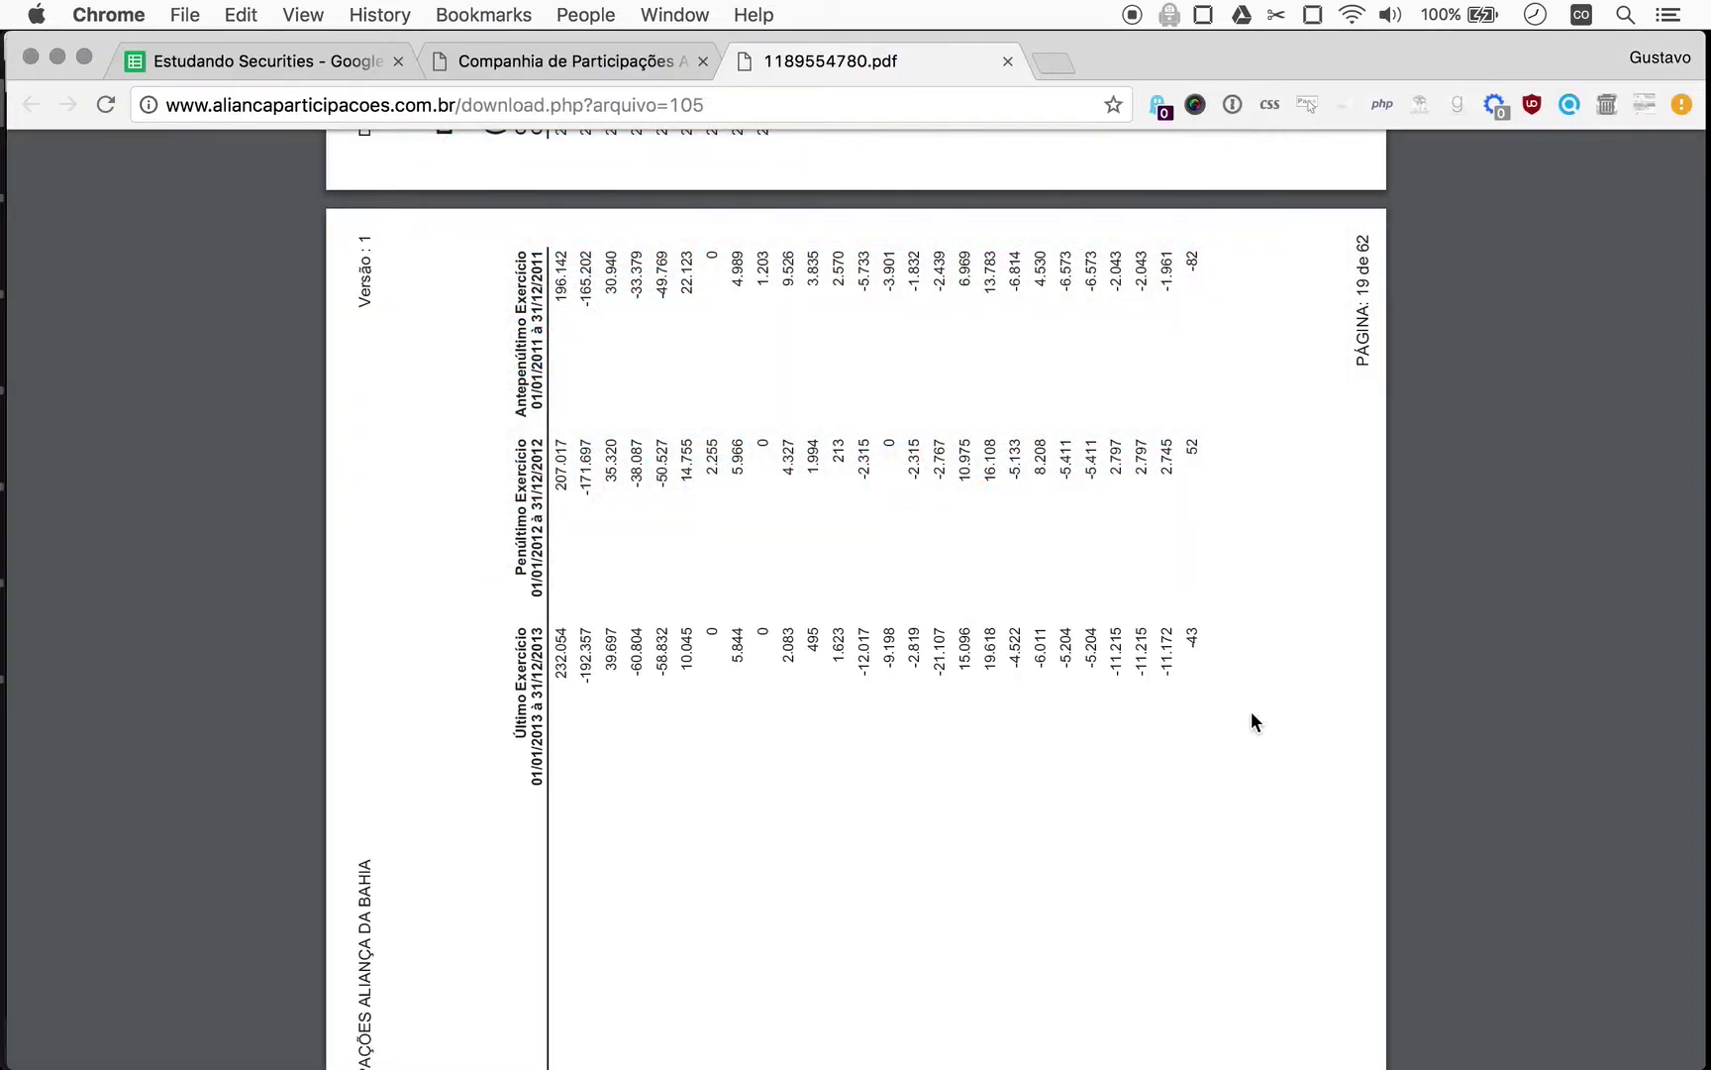
{"action": "key", "text": "super+1"}
{"action": "left_click", "coordinate": [700, 495]}
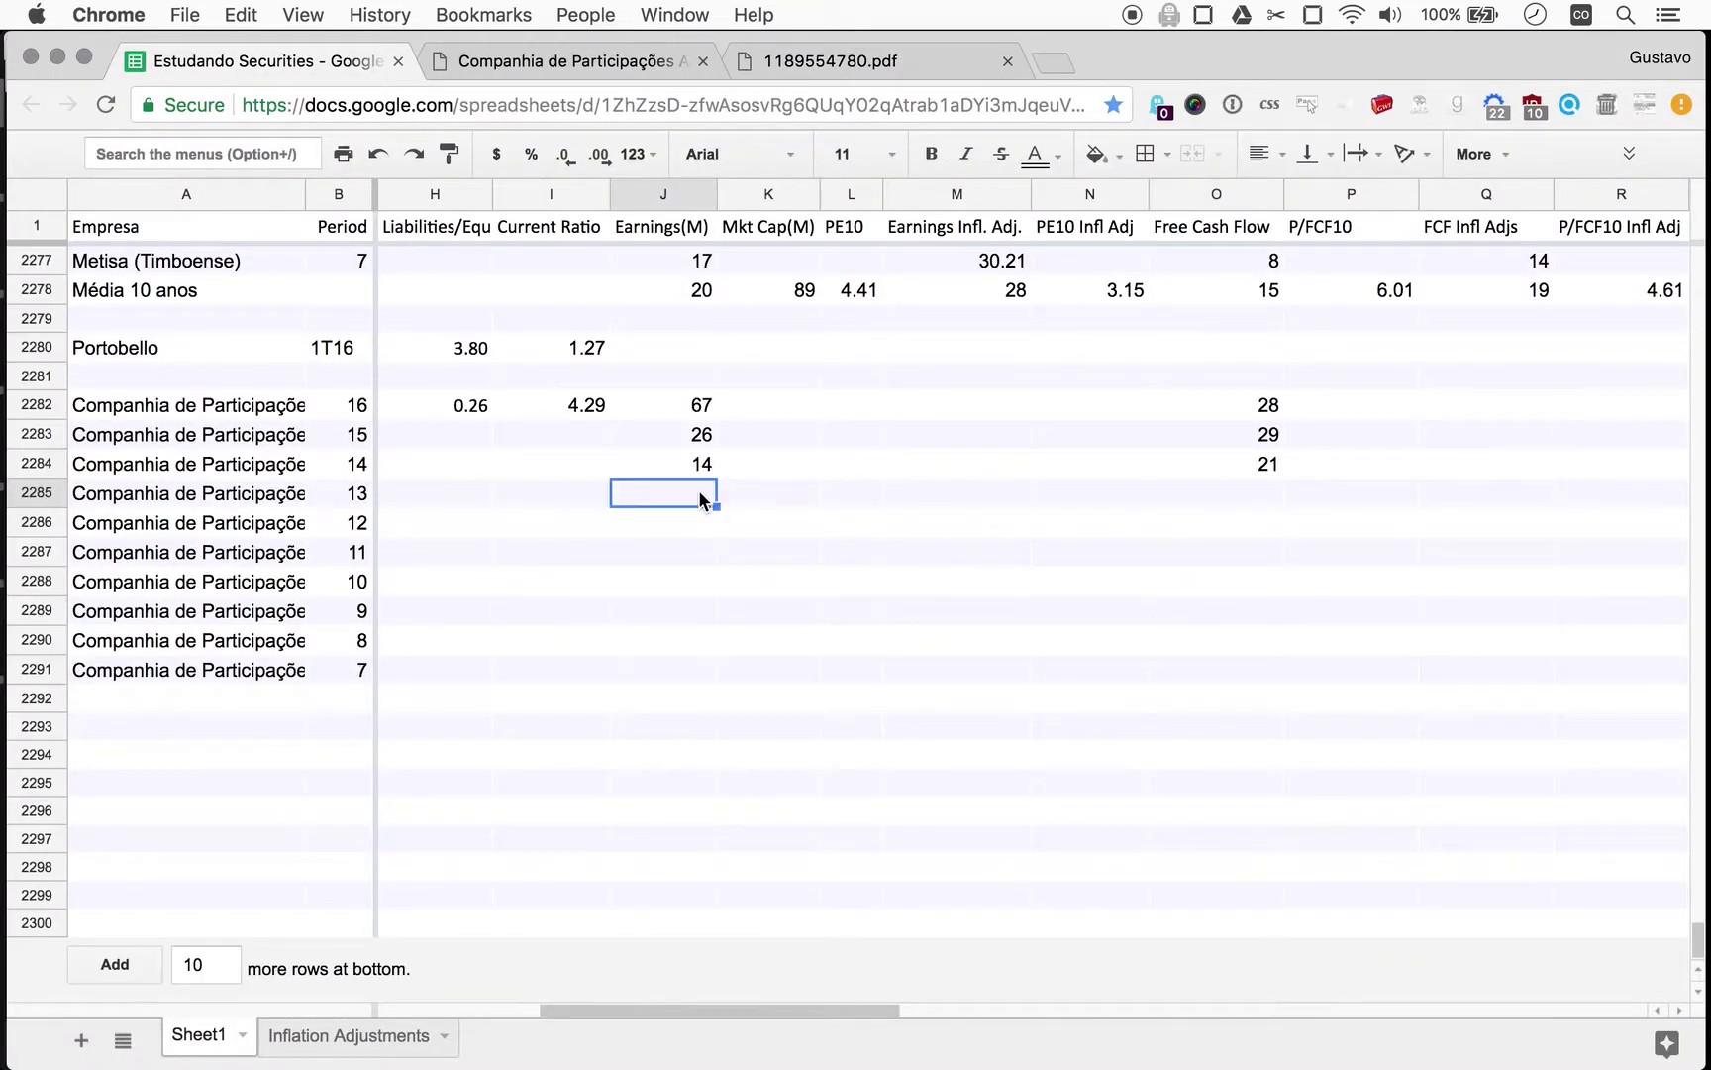
{"action": "type", "text": "-11"}
{"action": "key", "text": "Return"}
{"action": "type", "text": "3"}
{"action": "key", "text": "Return"}
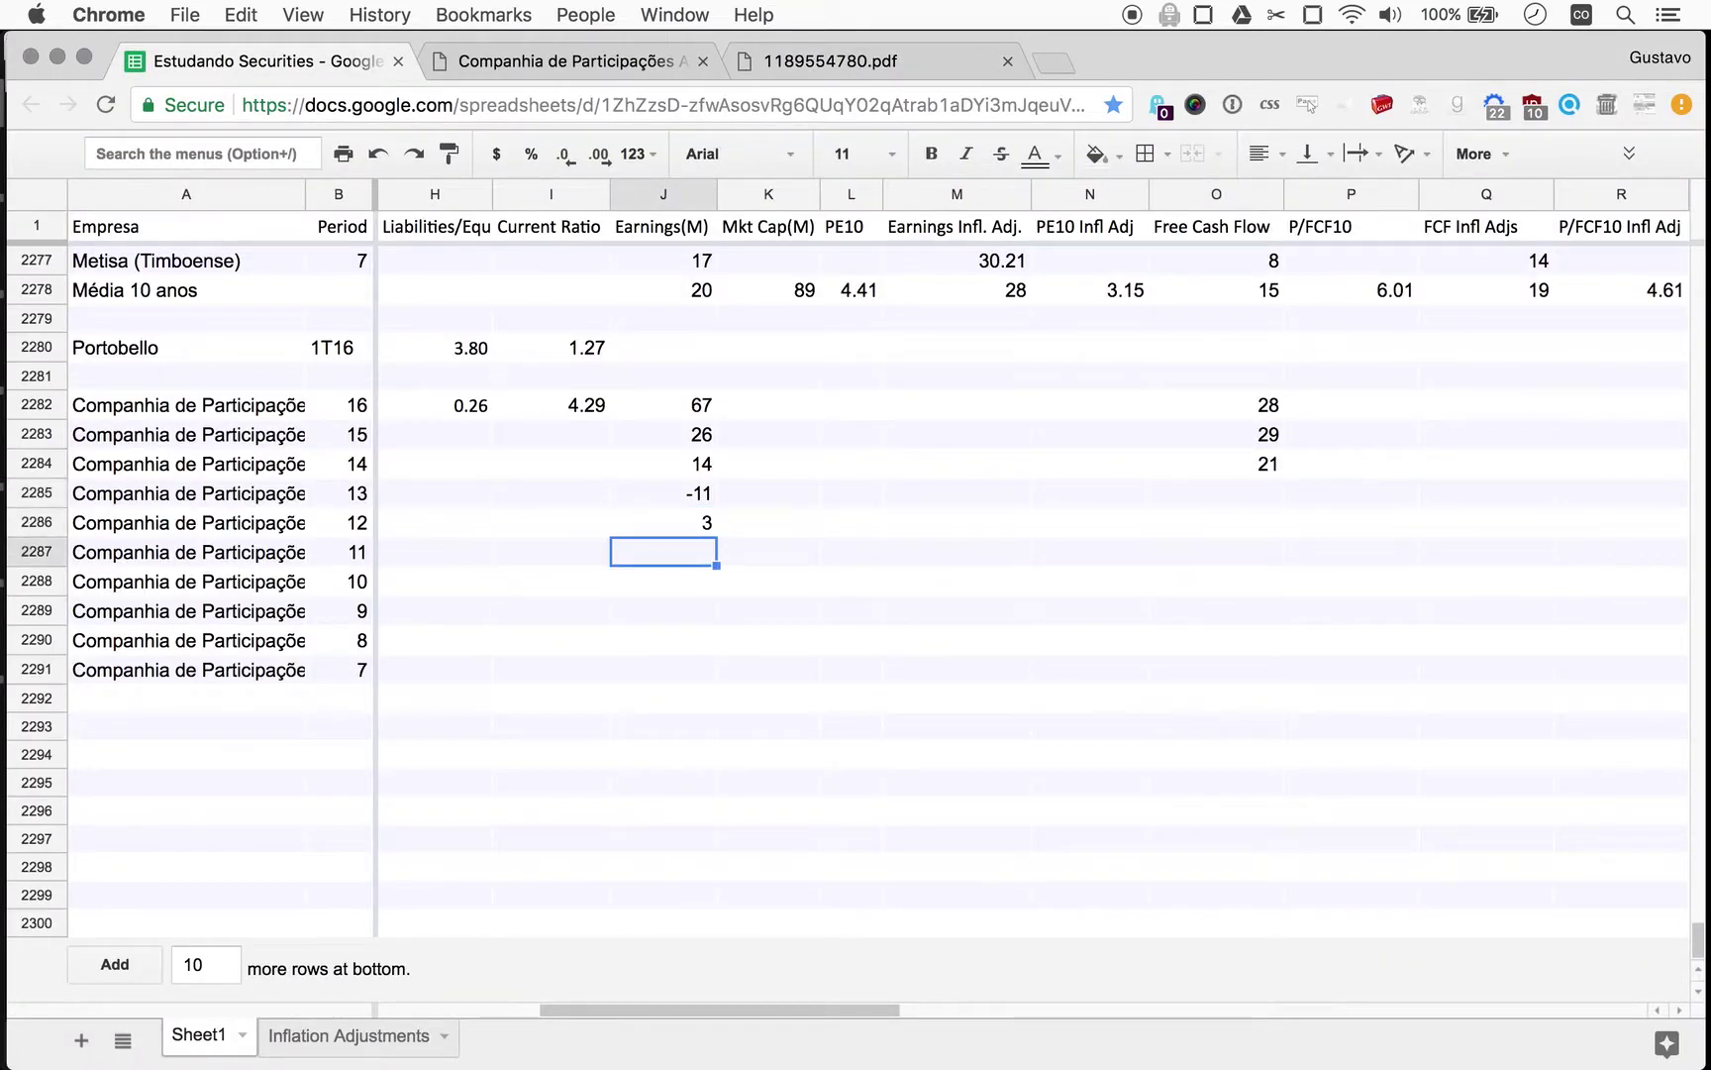
{"action": "type", "text": "-2"}
{"action": "key", "text": "Return"}
Scroll the 2013 DFP to the cash-flow statement and rotate it upright.
{"action": "key", "text": "super+Tab"}
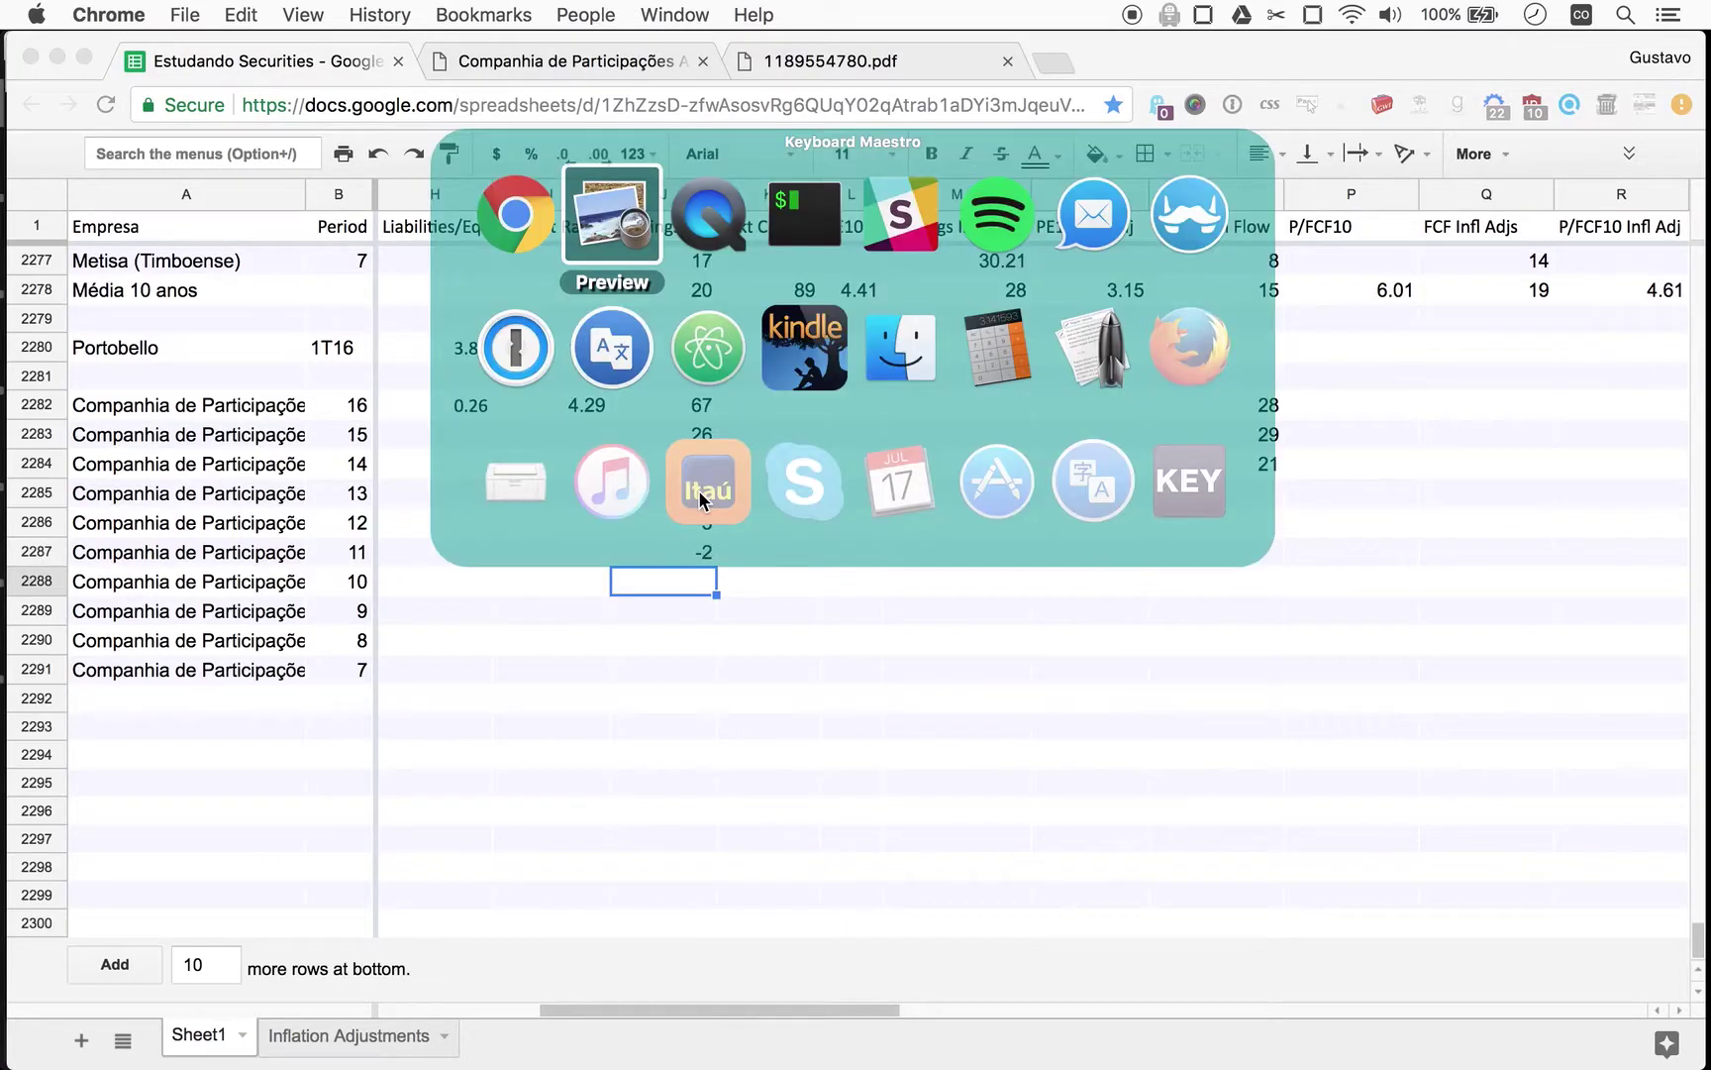
{"action": "scroll", "coordinate": [774, 693], "scroll_direction": "down", "scroll_amount": 10}
{"action": "scroll", "coordinate": [775, 690], "scroll_direction": "down", "scroll_amount": 10}
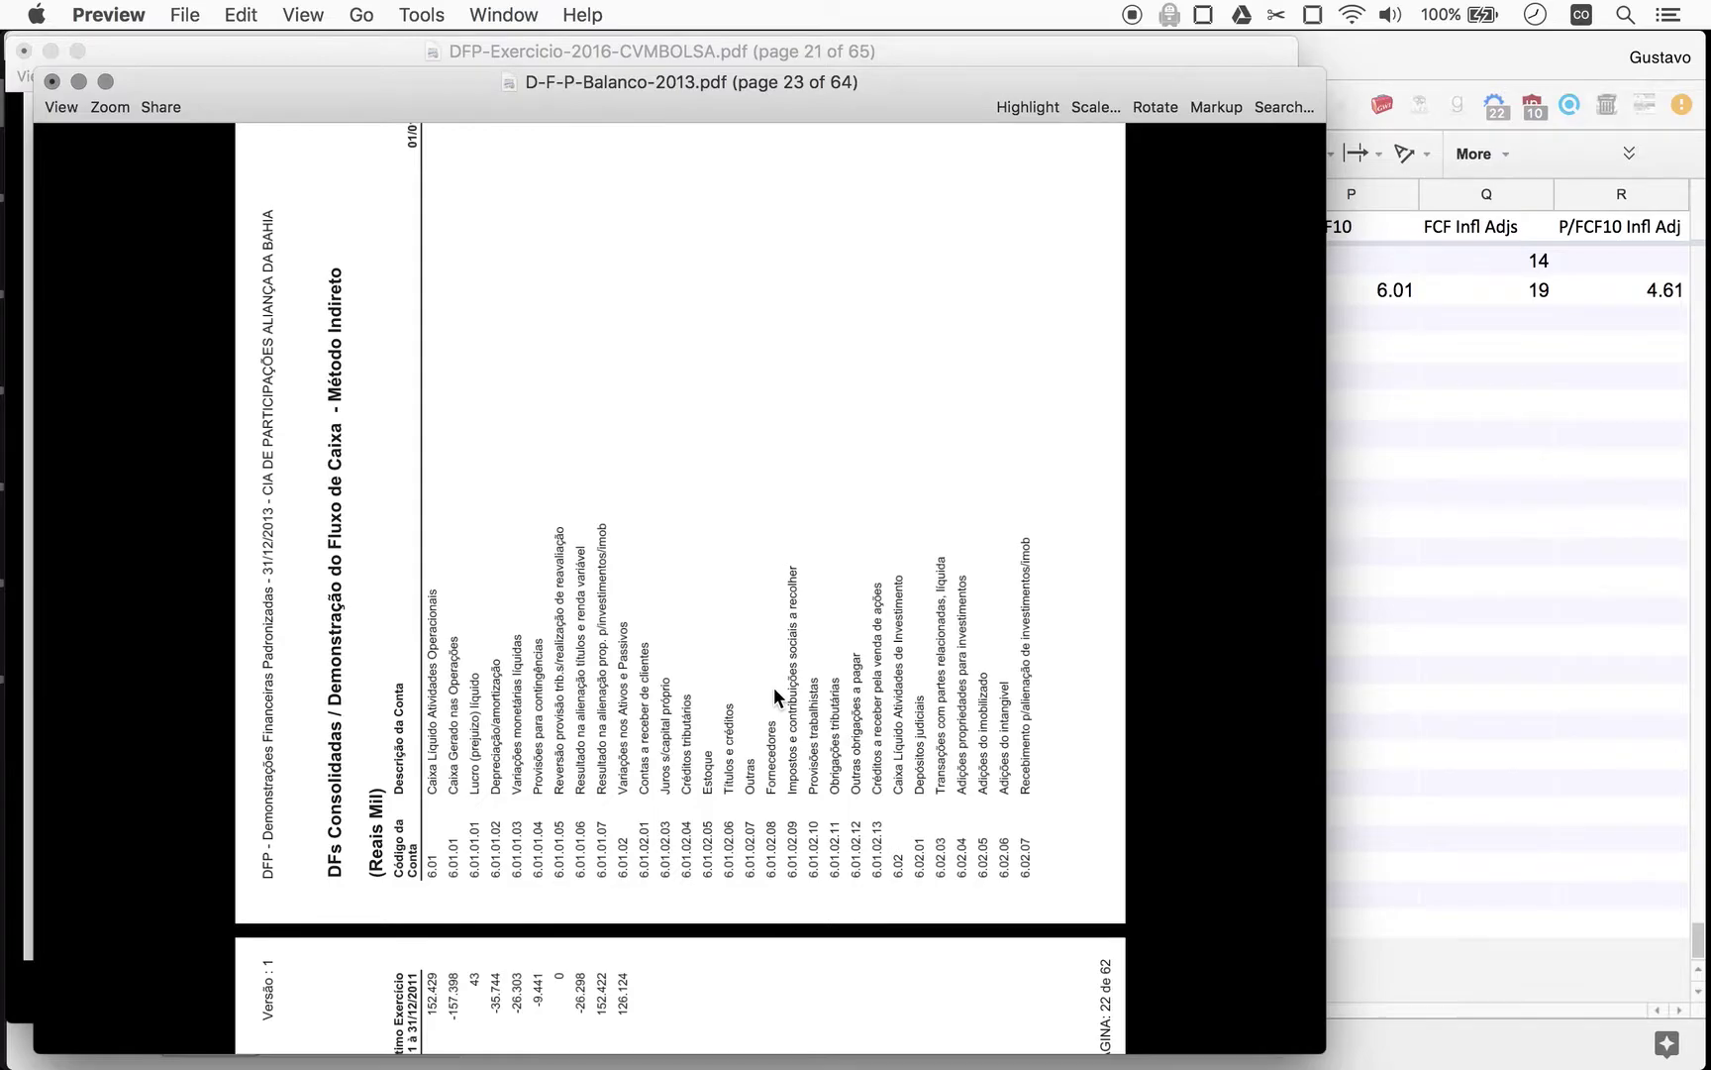
{"action": "key", "text": "super+r"}
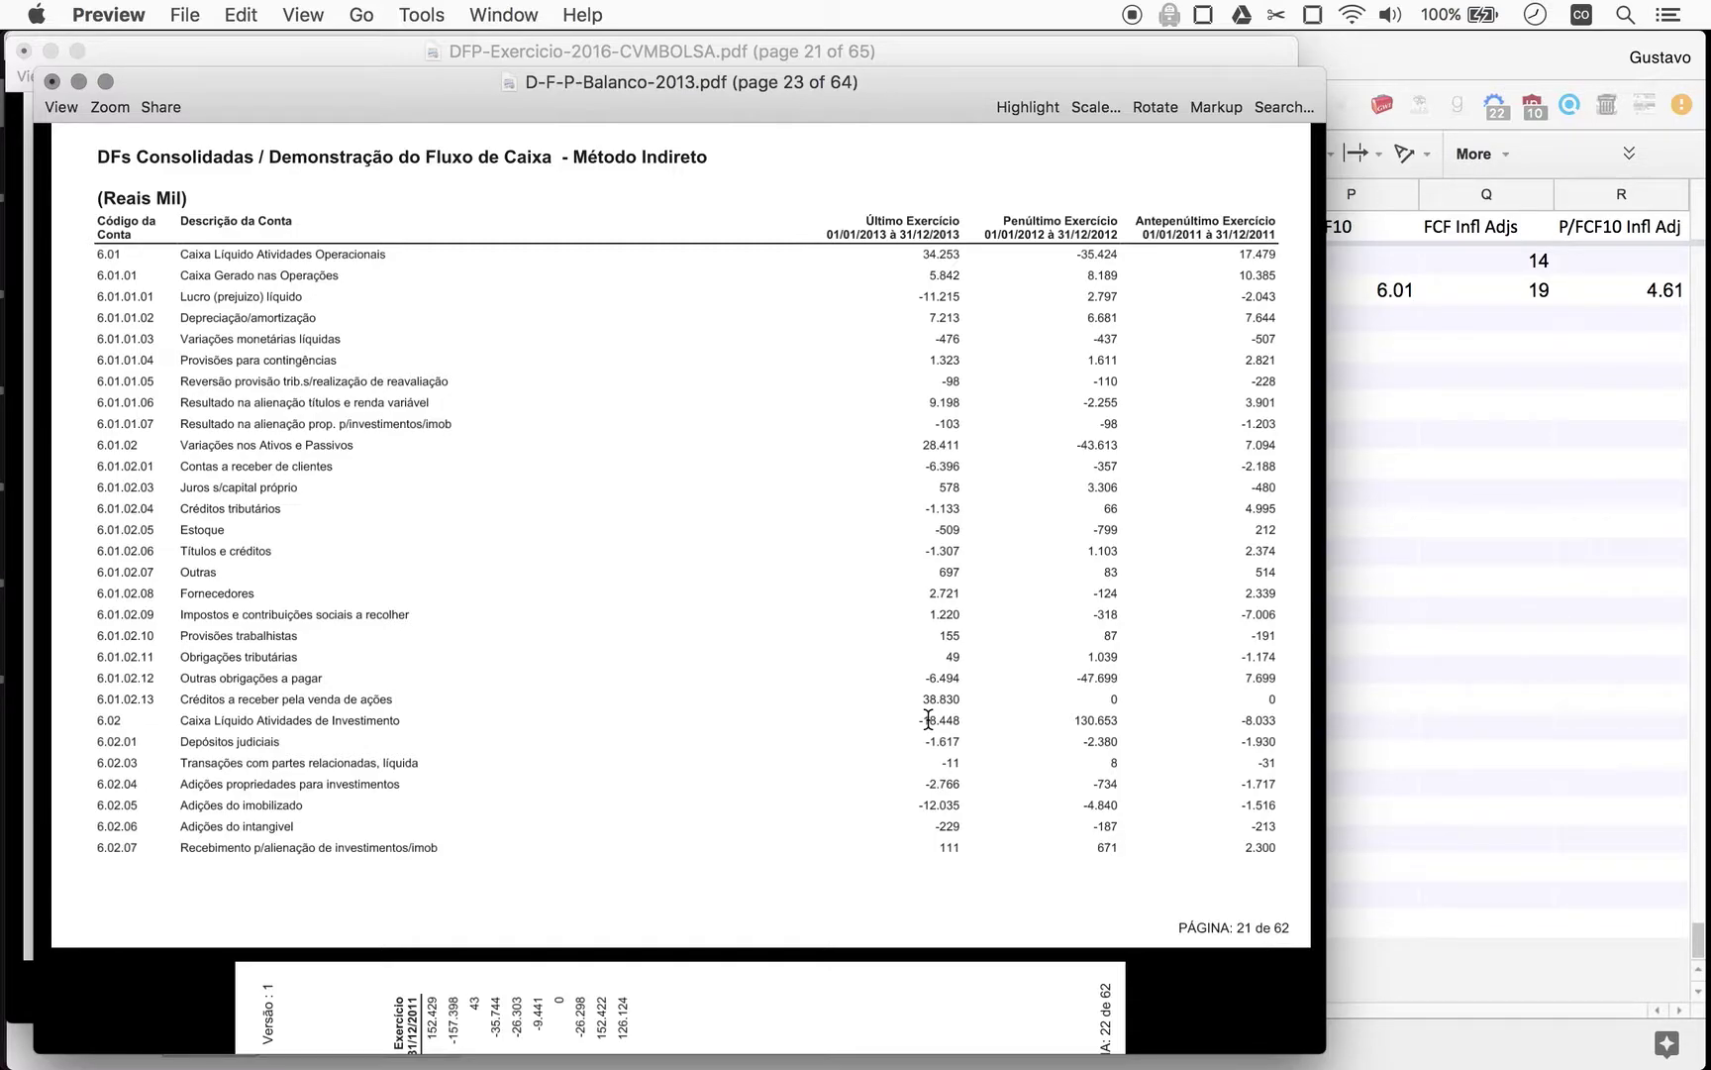
Enter Free Cash Flow 16, 96 and 9 in O2285:O2287, checking the 2013 statement between entries.
{"action": "key", "text": "super+Tab"}
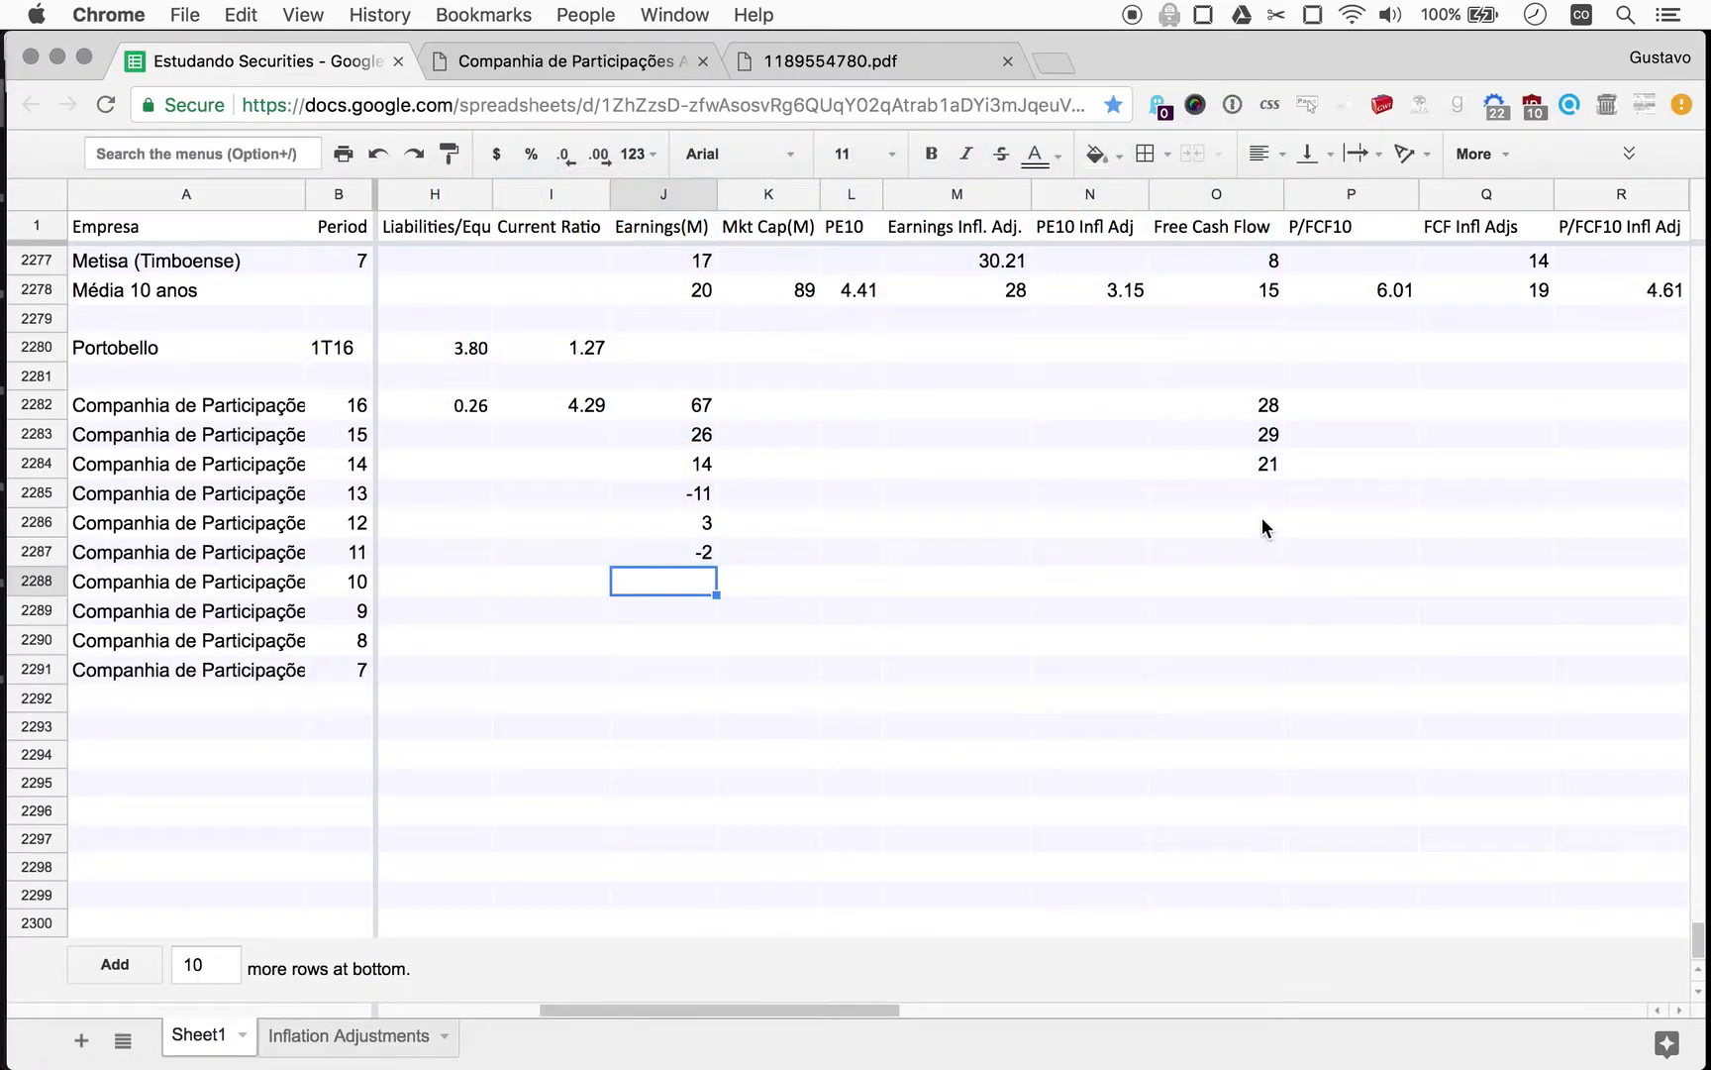
{"action": "left_click", "coordinate": [1252, 493]}
{"action": "type", "text": "16"}
{"action": "key", "text": "Return"}
{"action": "key", "text": "super+Tab"}
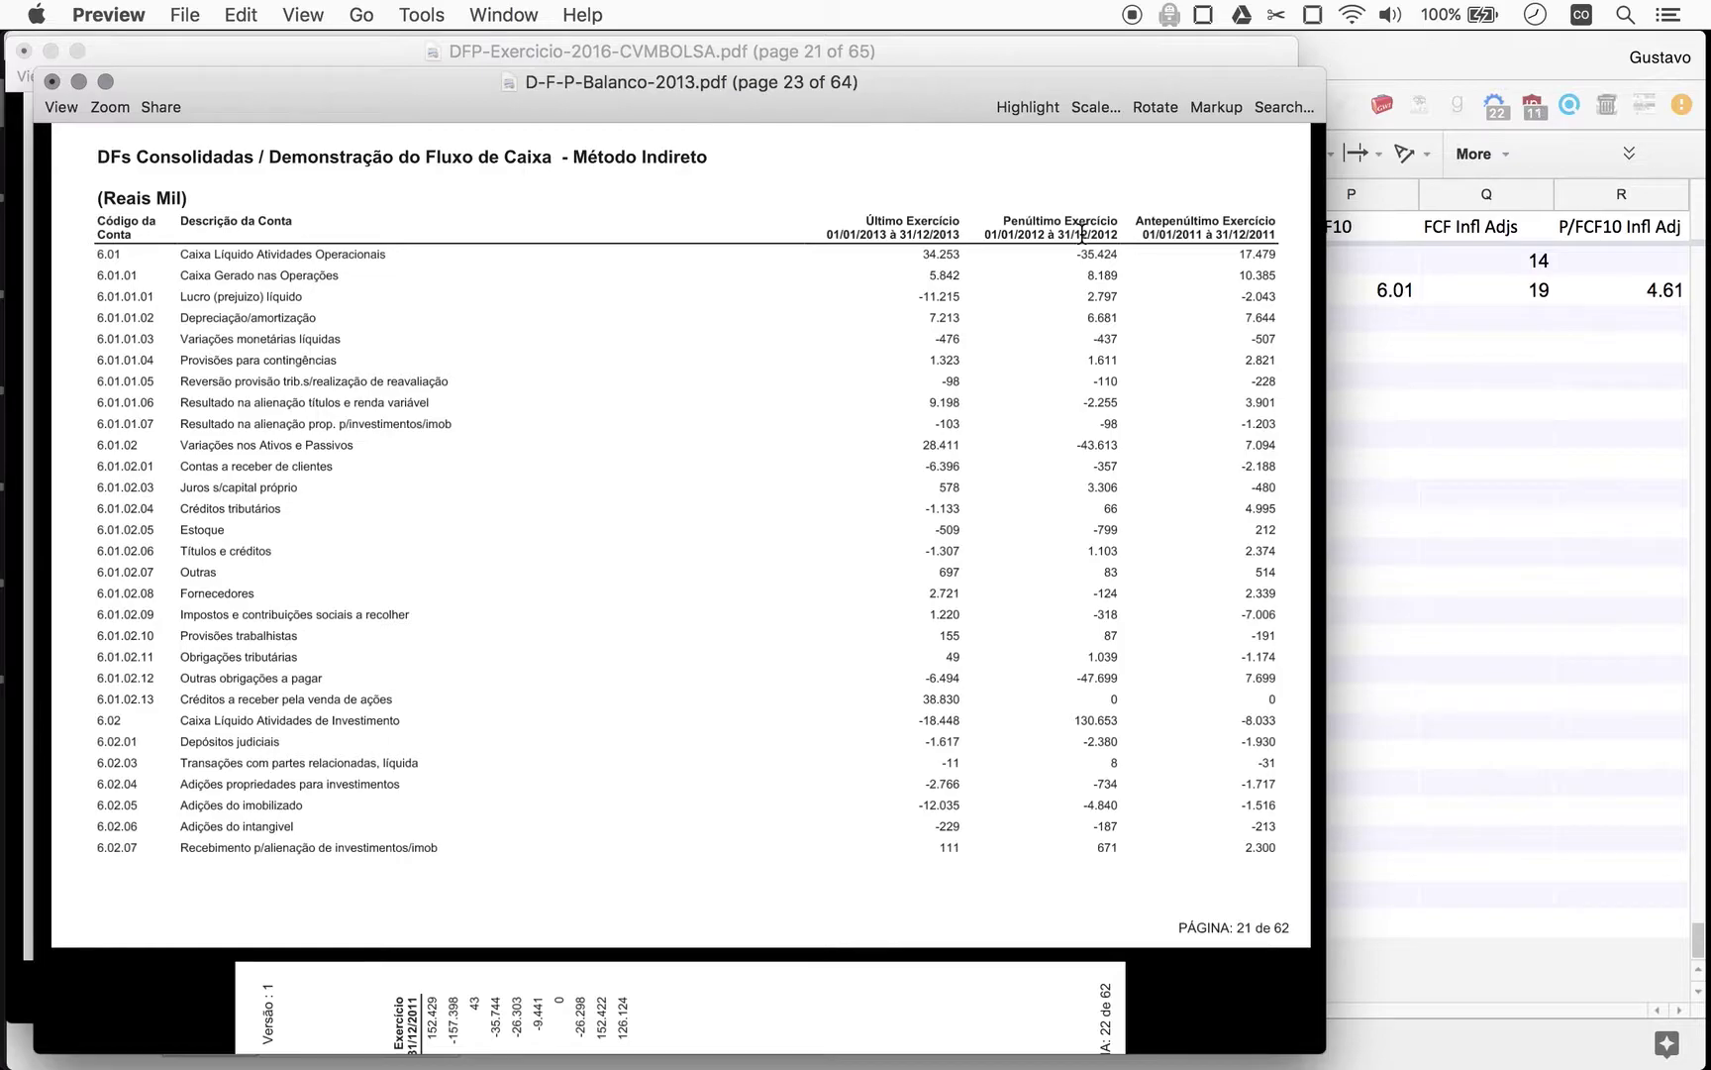
{"action": "left_click", "coordinate": [1219, 525]}
{"action": "type", "text": "96"}
{"action": "key", "text": "Return"}
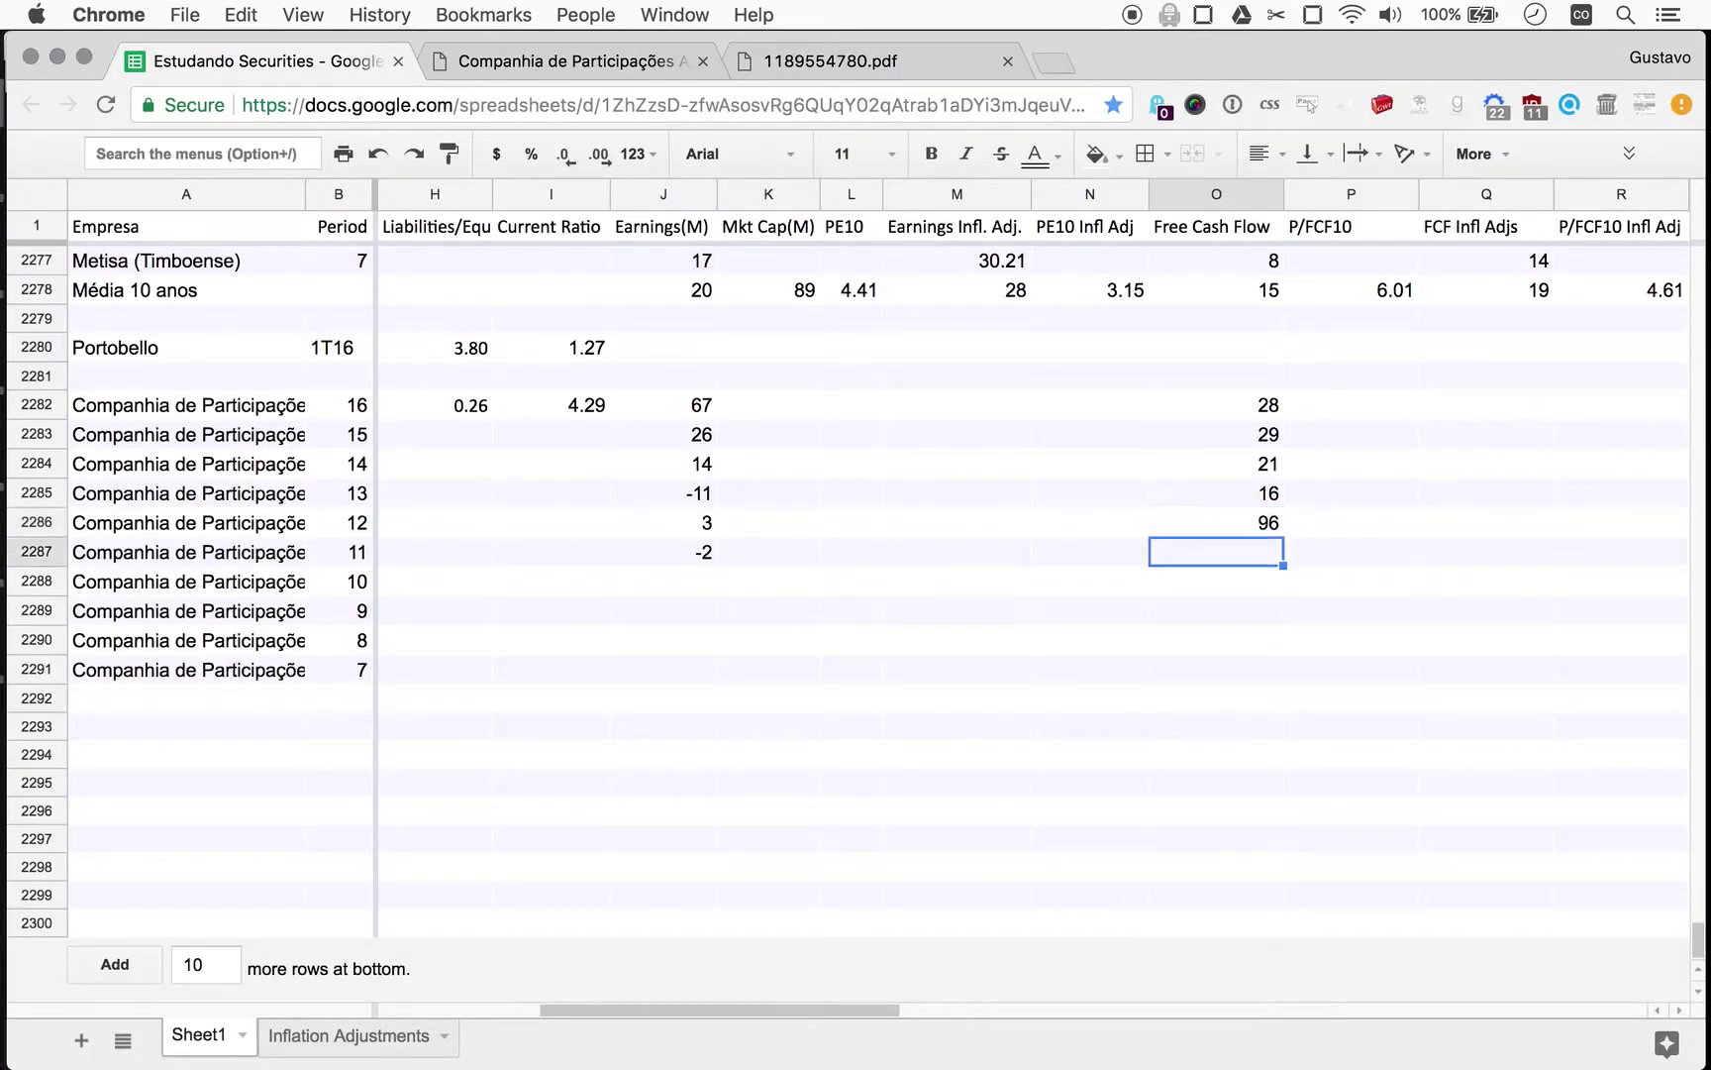
{"action": "key", "text": "super+Tab"}
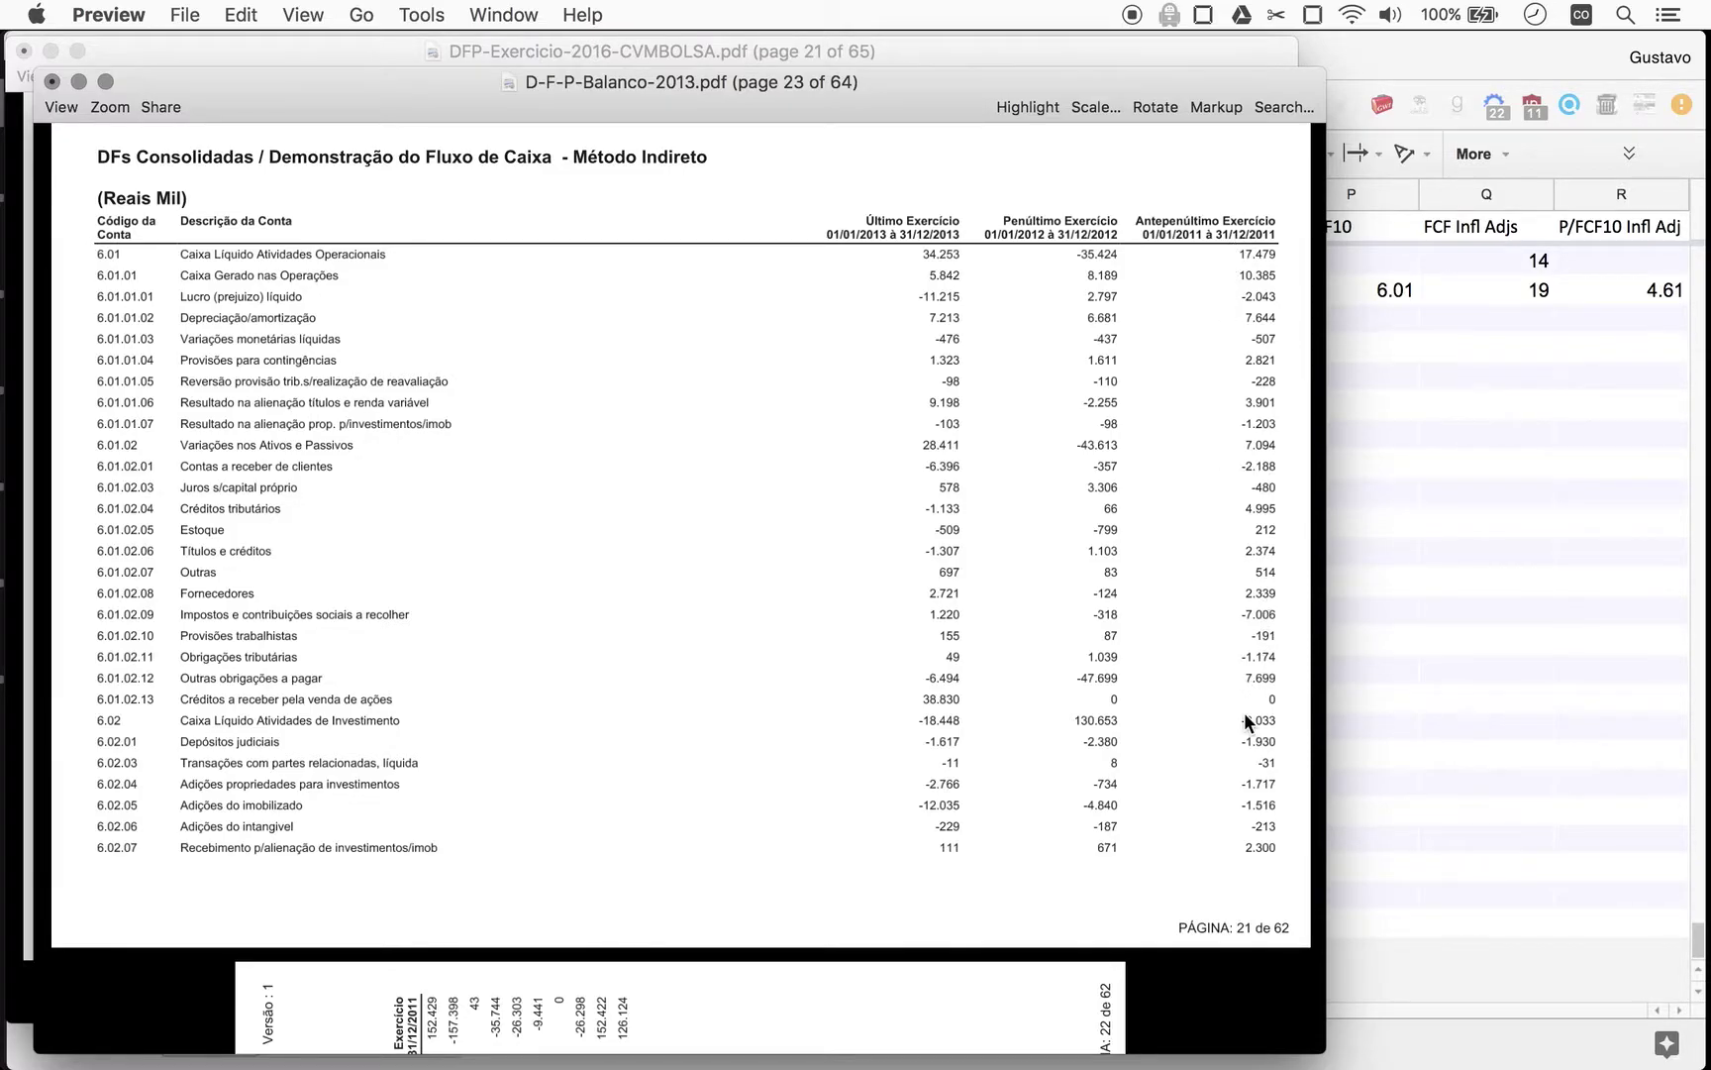
{"action": "key", "text": "super+Tab"}
{"action": "type", "text": "9"}
{"action": "key", "text": "Return"}
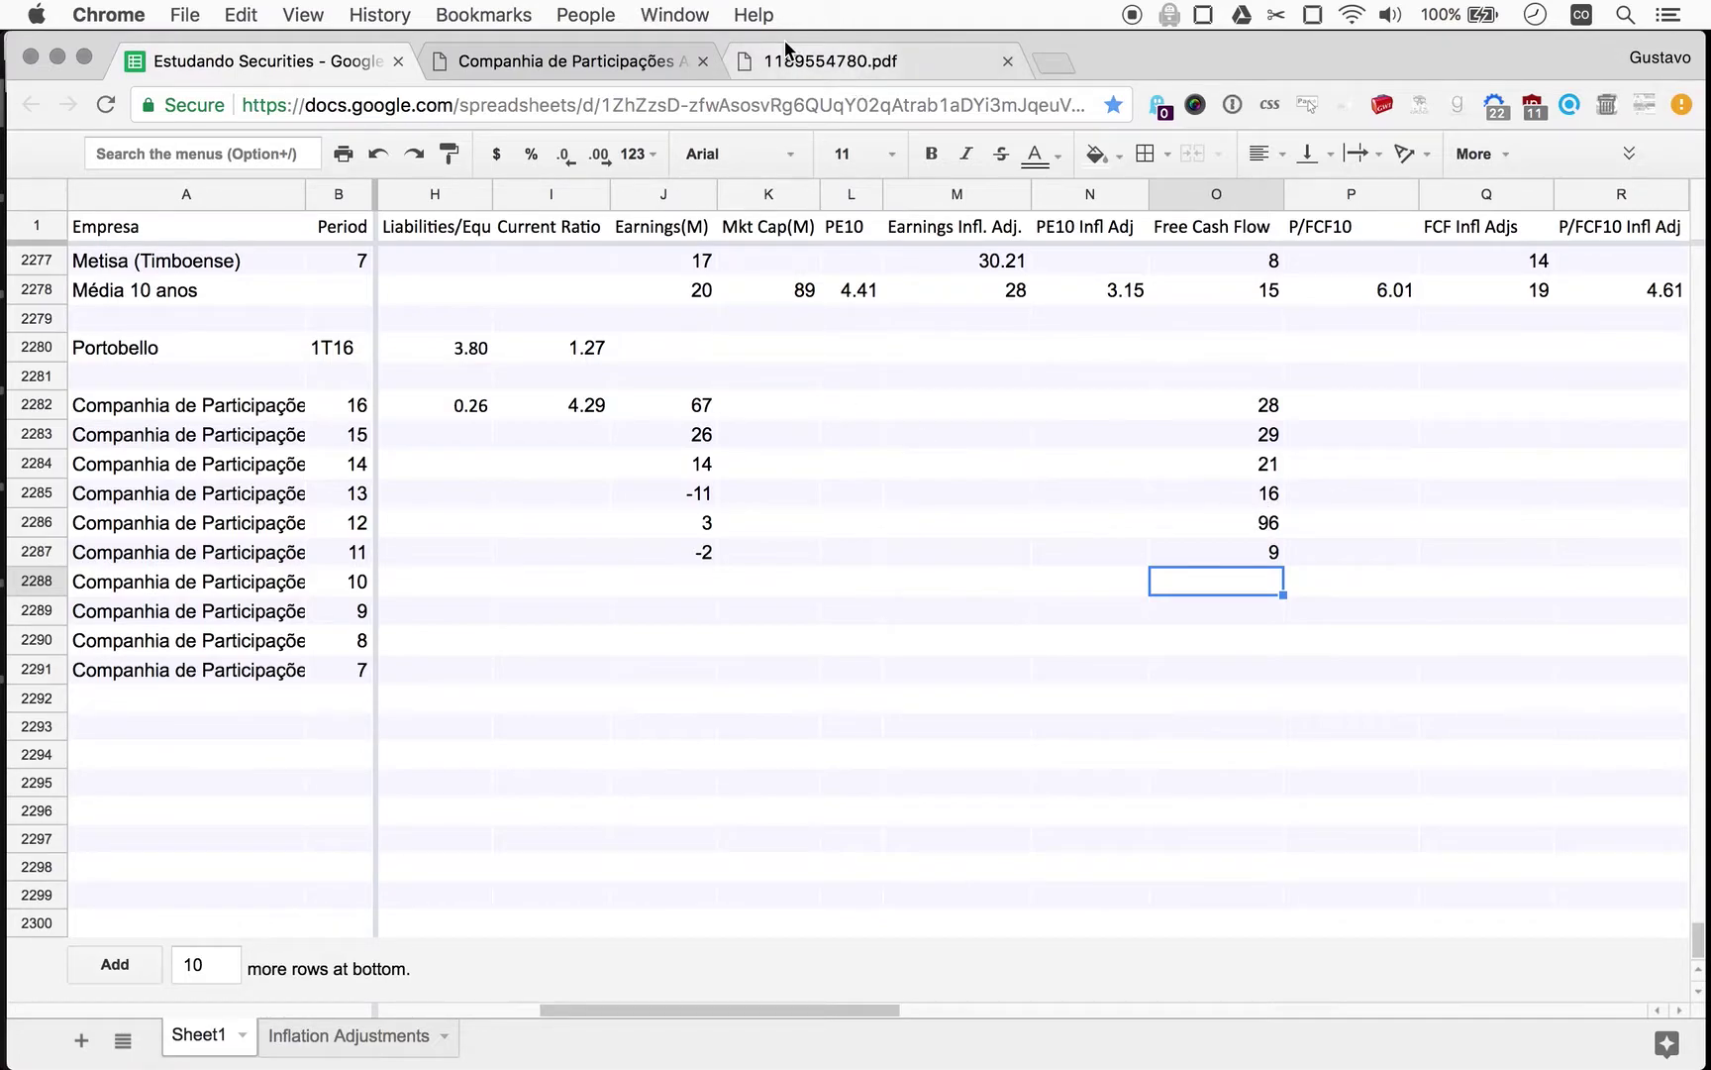
{"action": "left_click", "coordinate": [786, 64]}
Close the downloaded statements PDF and return to the company's investor page tab.
{"action": "key", "text": "super+w"}
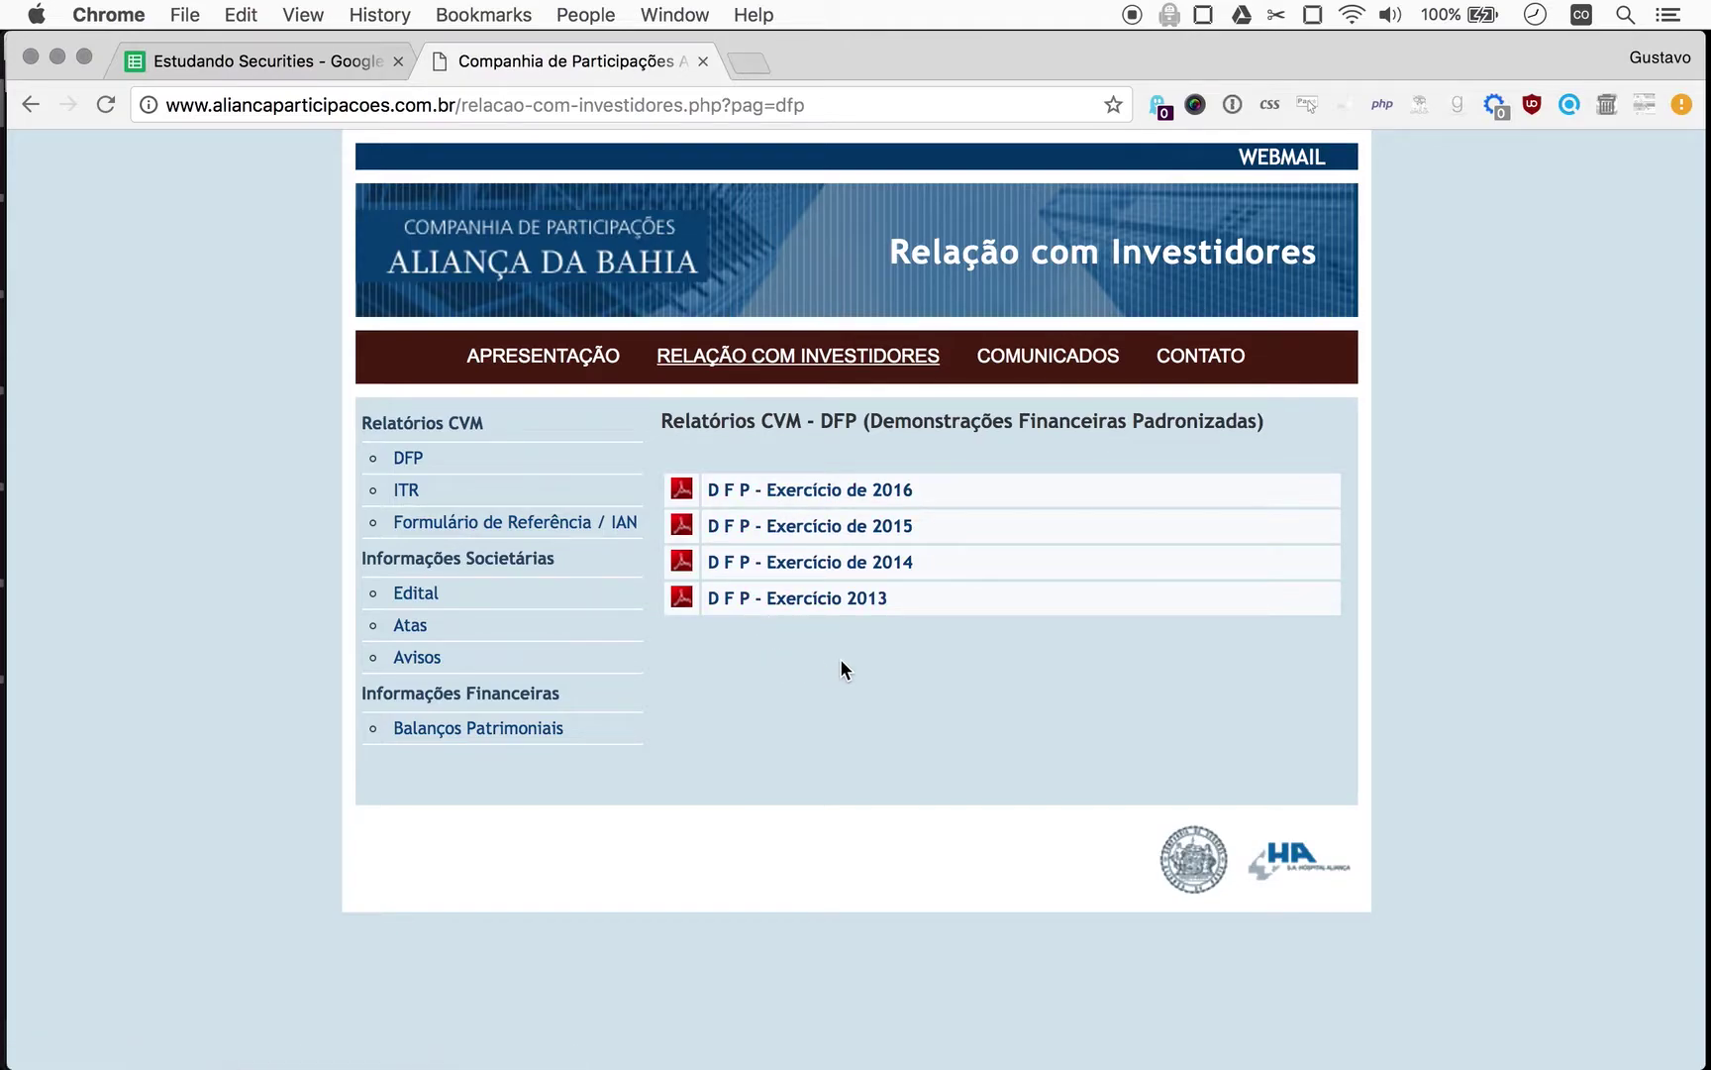
{"action": "left_click", "coordinate": [324, 61]}
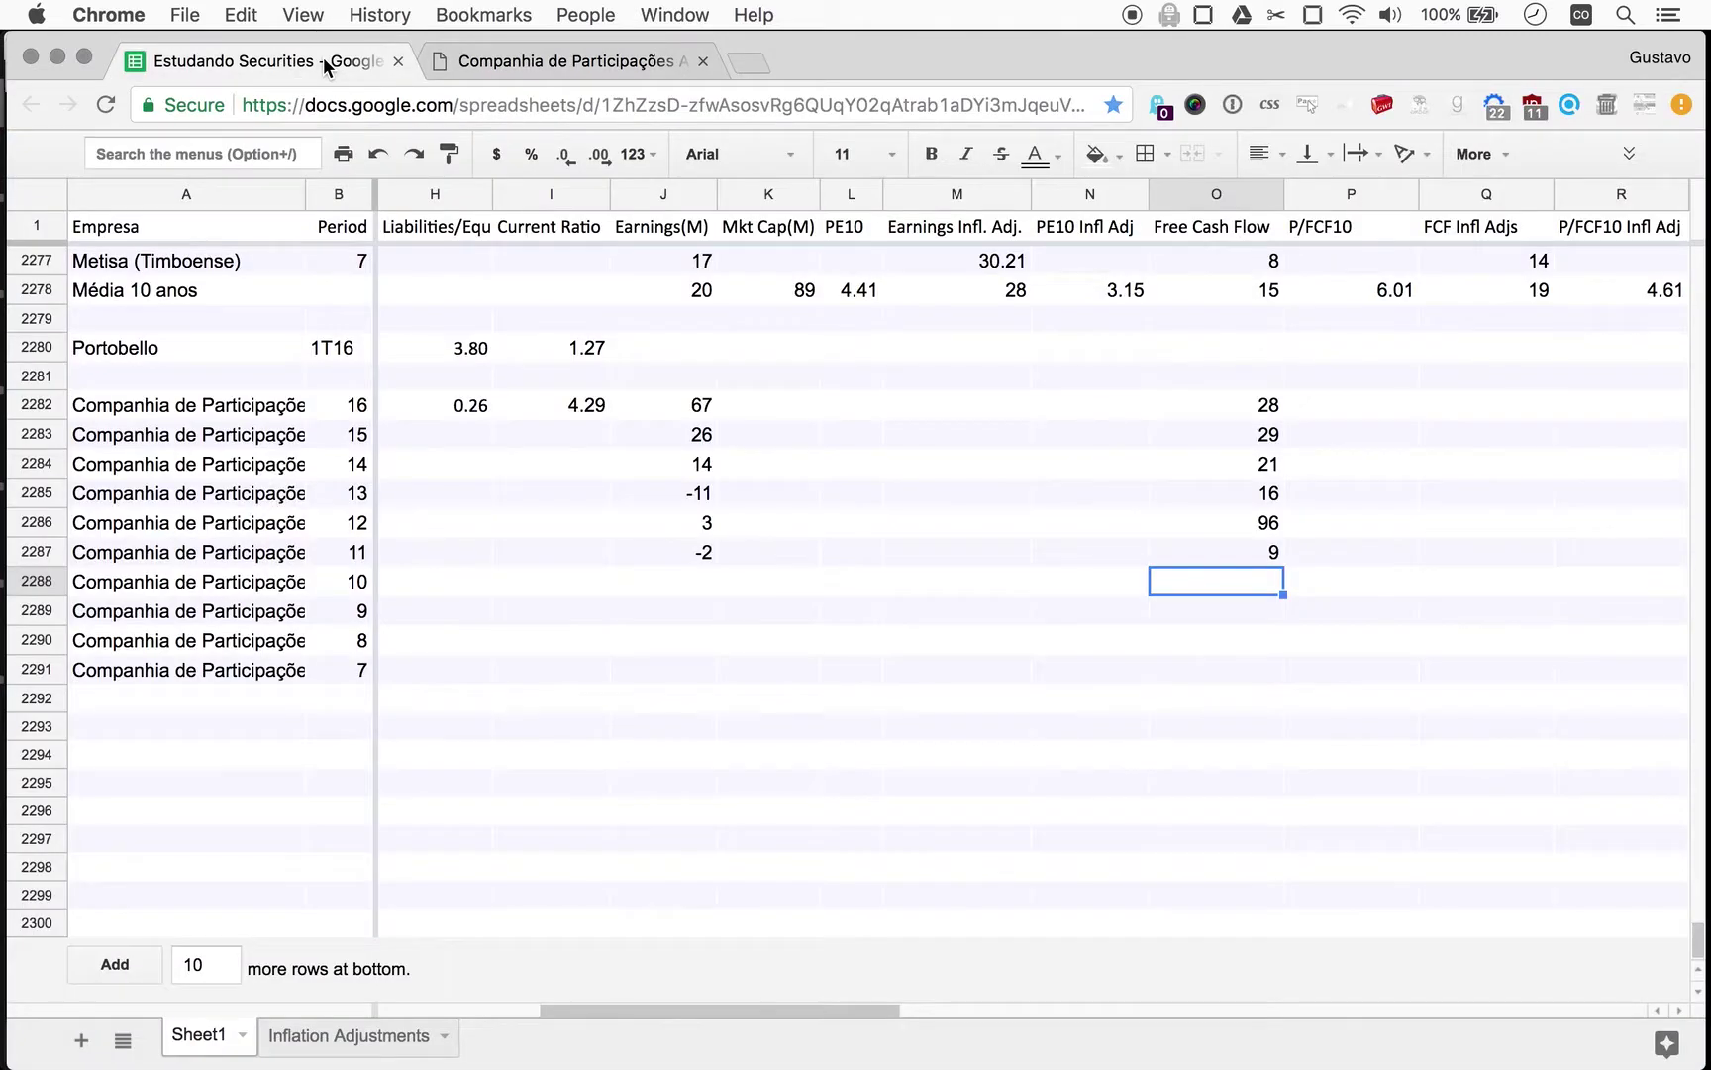
{"action": "left_click", "coordinate": [531, 59]}
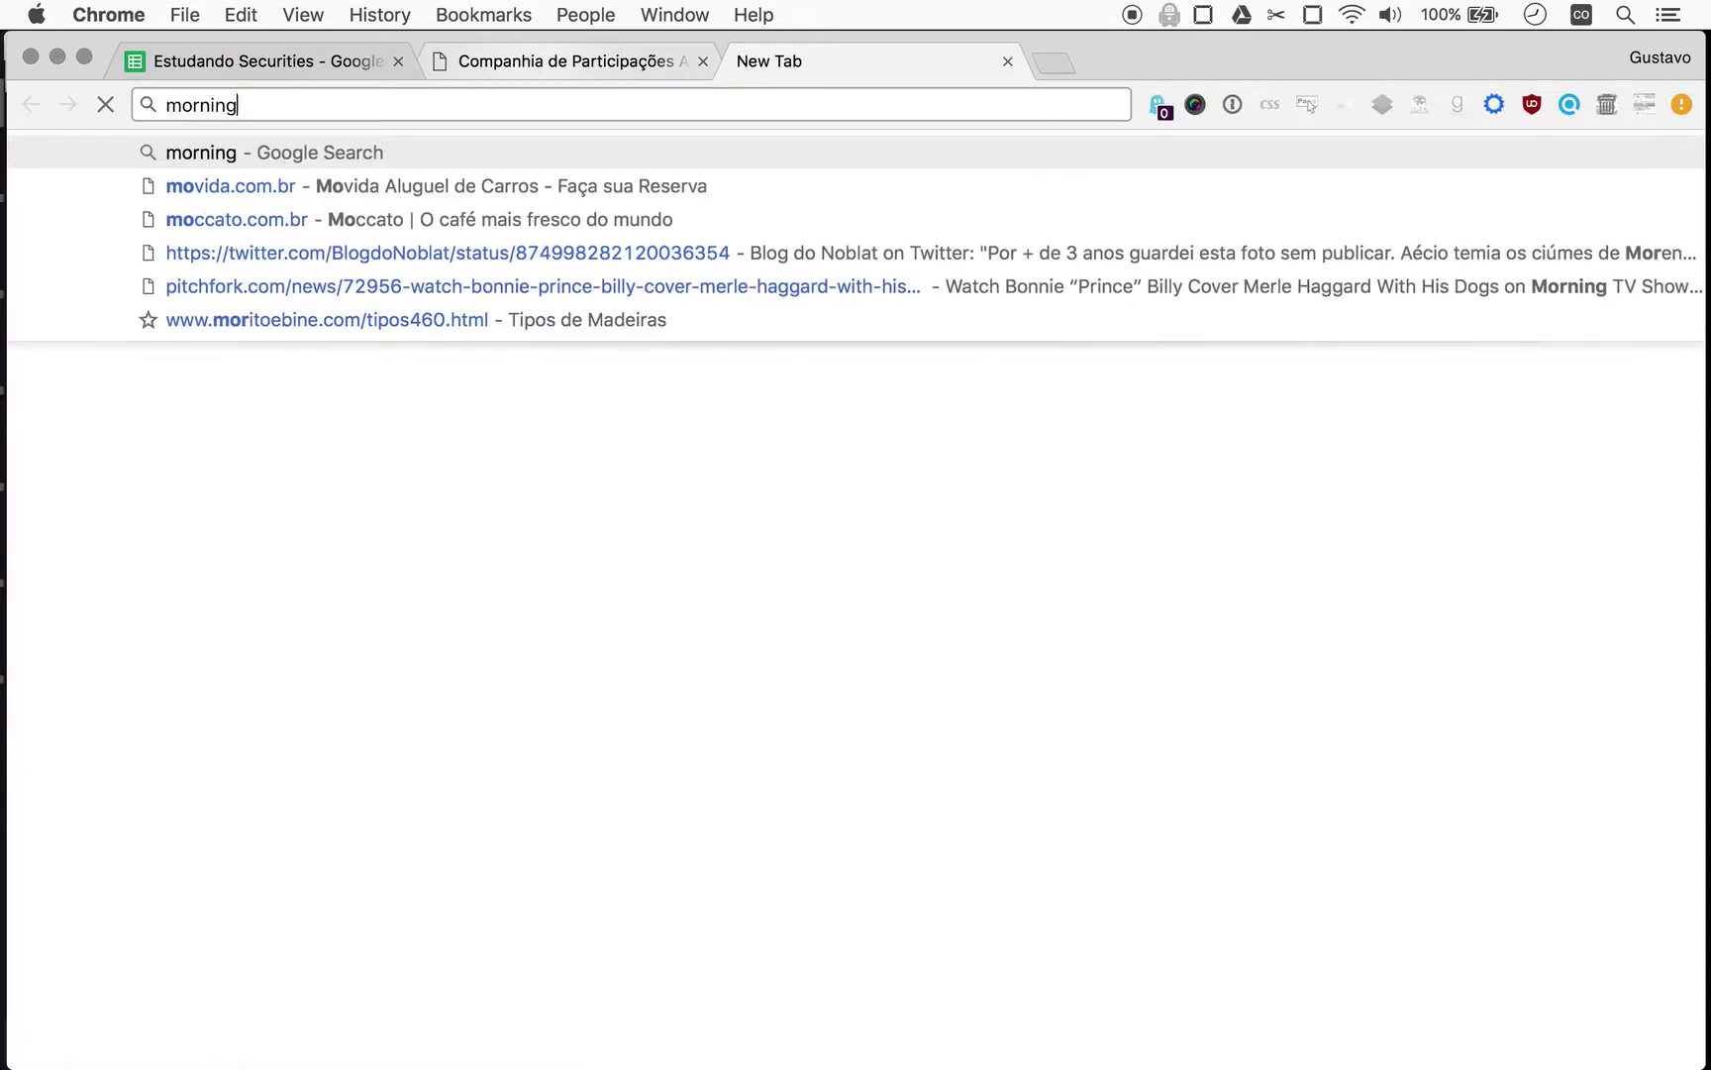
Search Google for 'morningstar alianca da bahia'.
{"action": "type", "text": "ianca"}
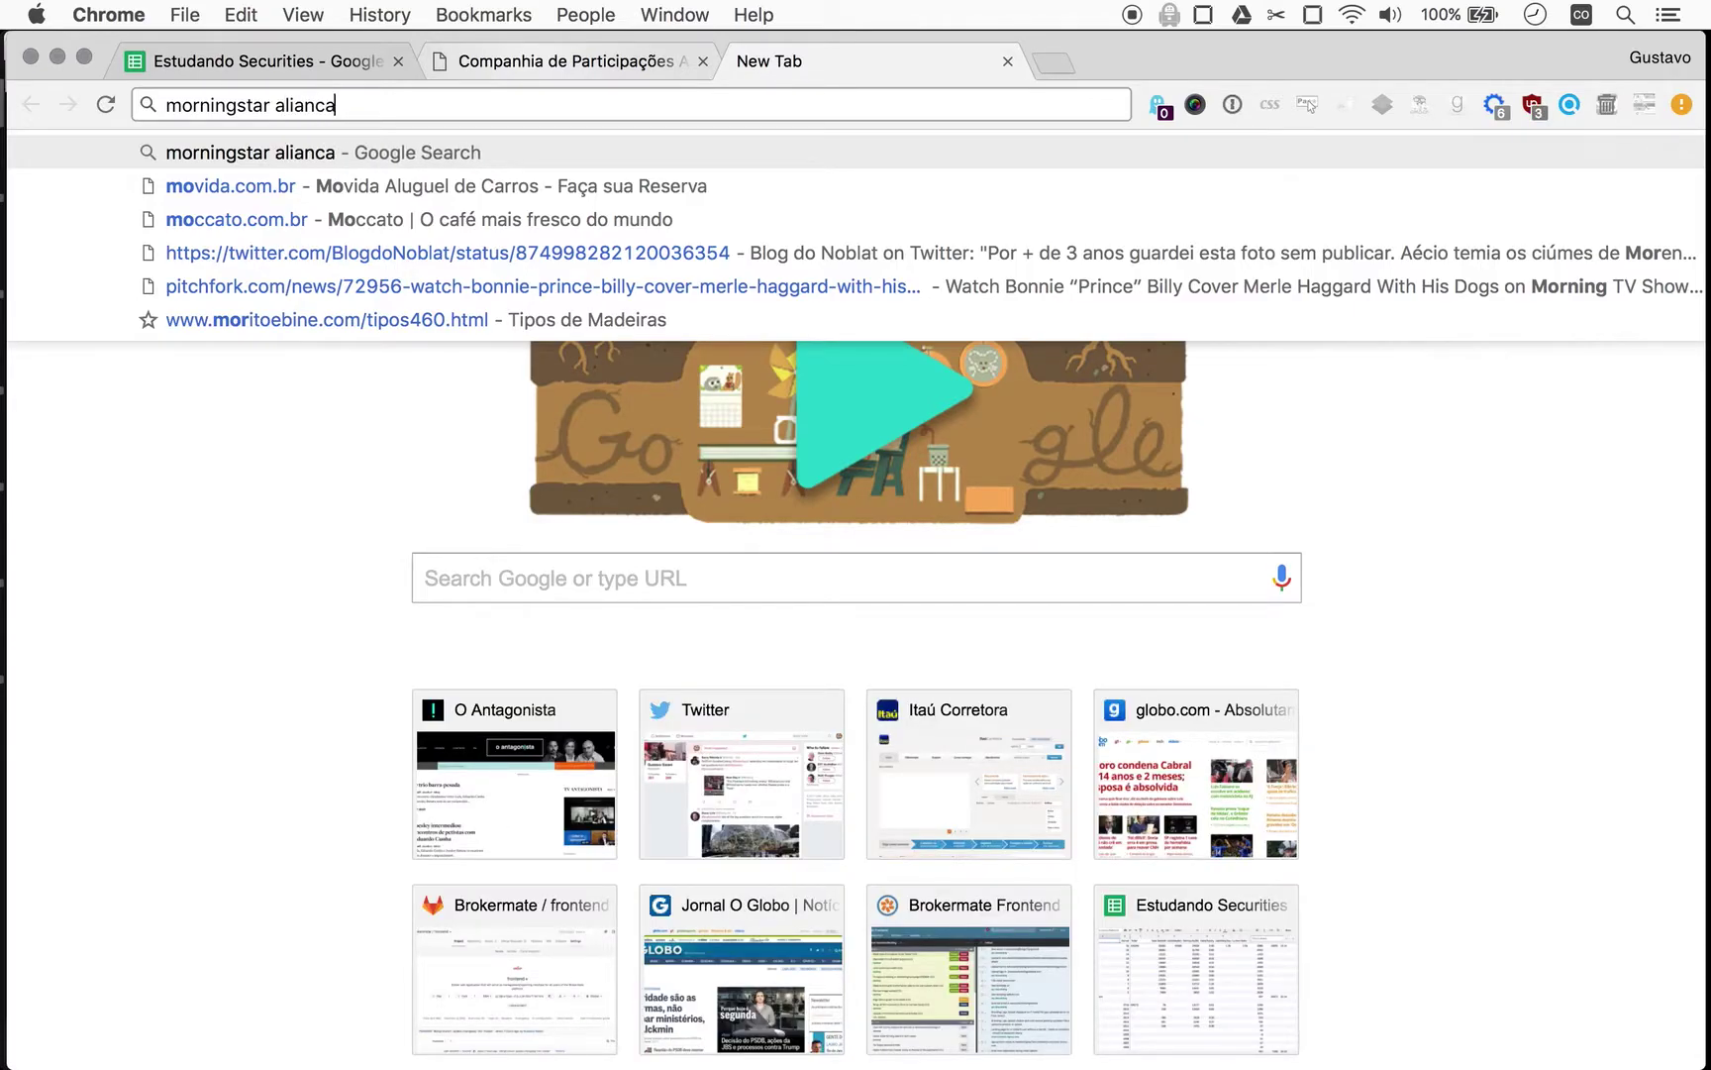
{"action": "key", "text": "BackSpace"}
{"action": "type", "text": "a da bahia"}
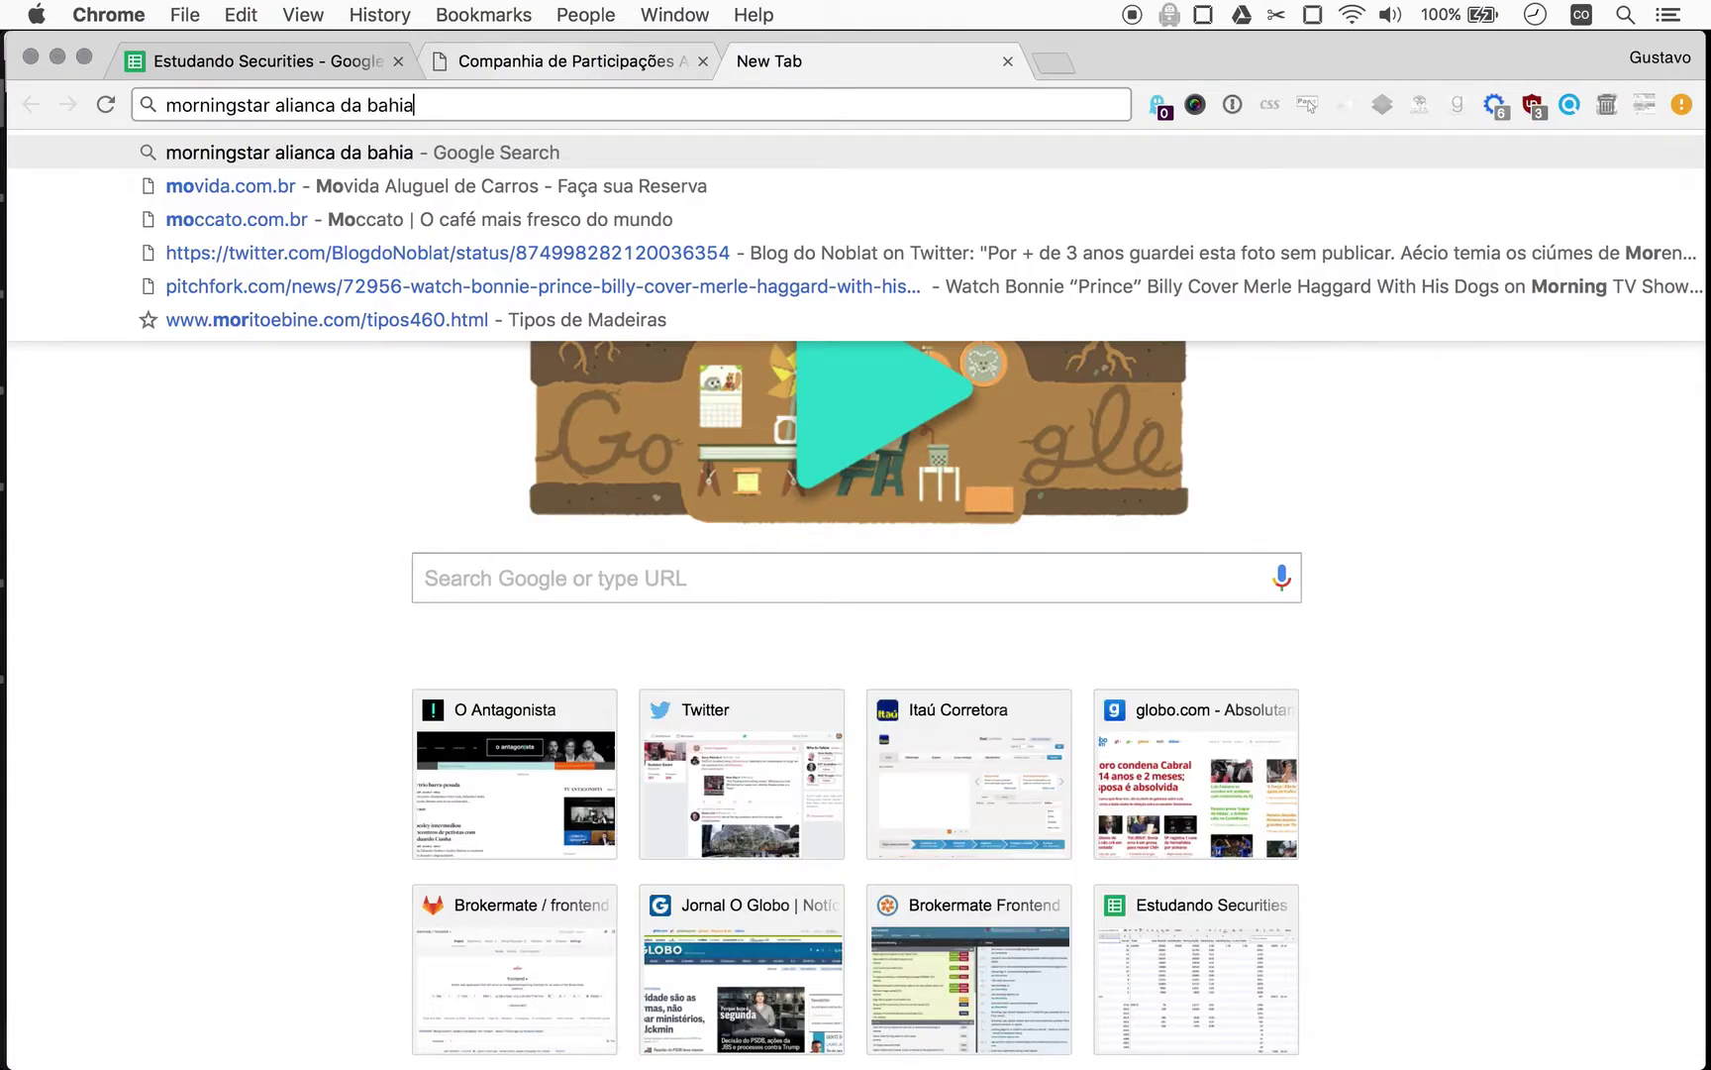
{"action": "key", "text": "Return"}
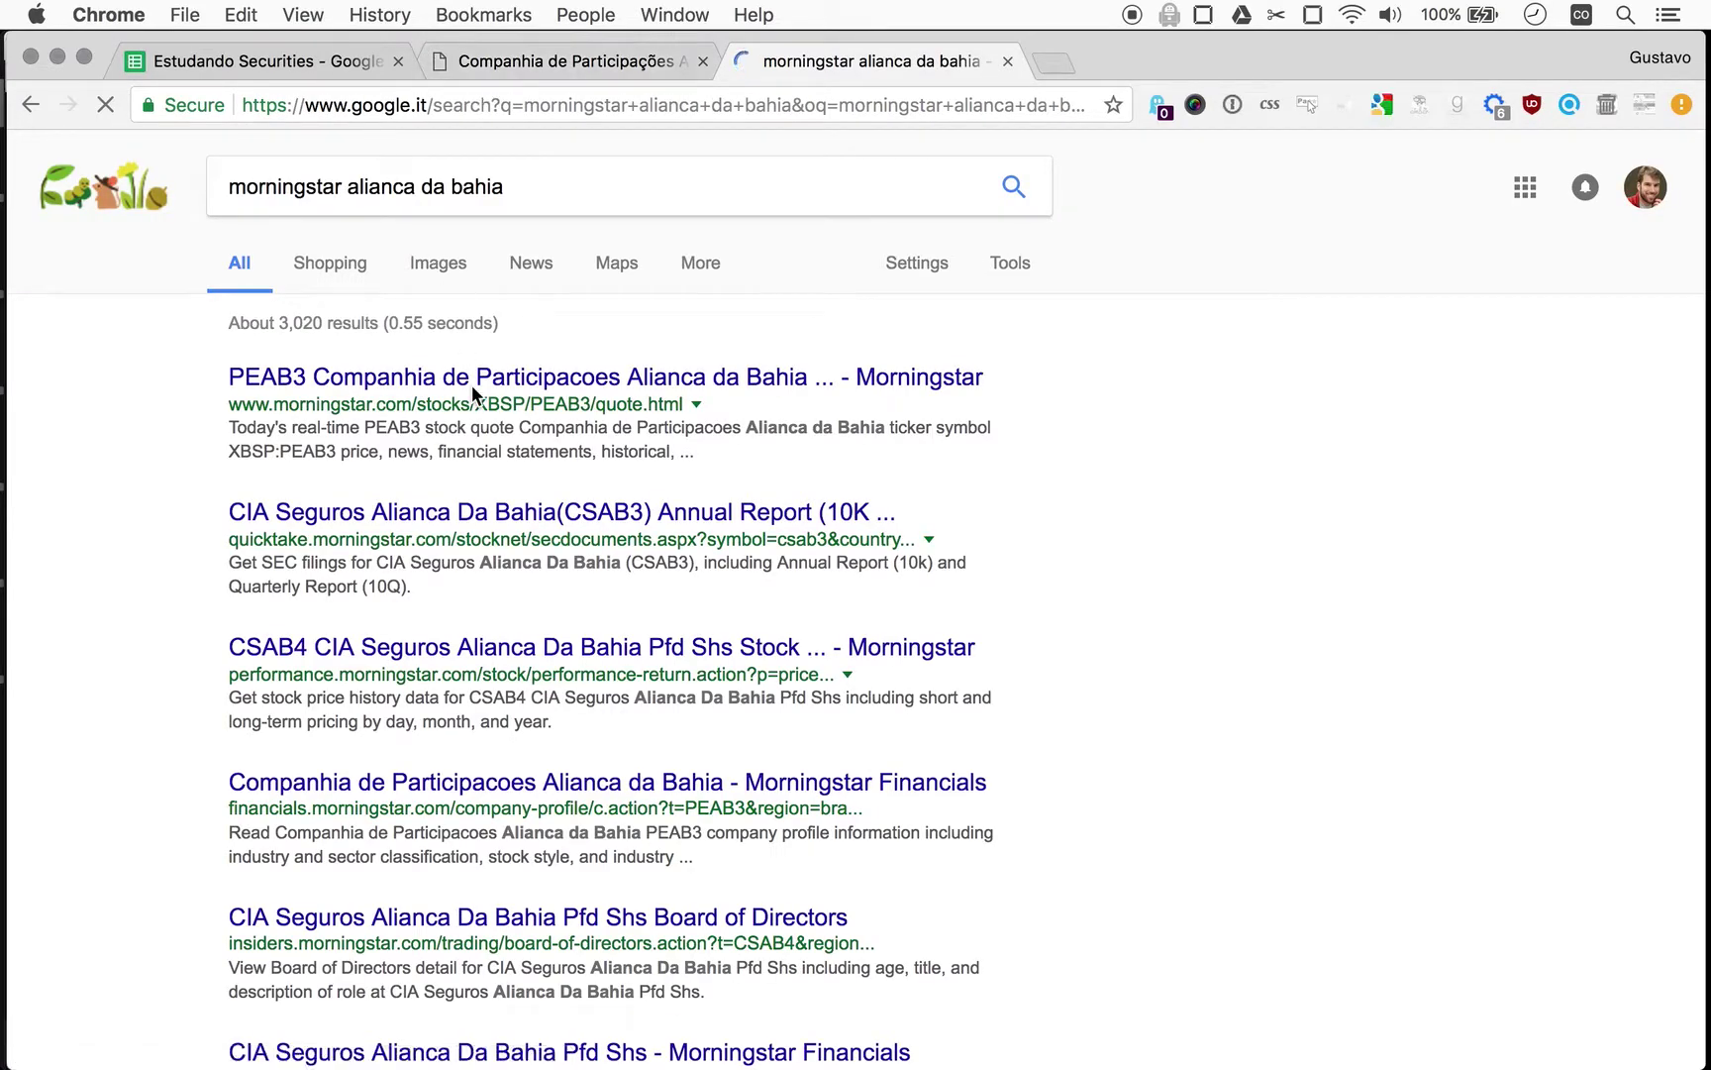
From PEAB3's Morningstar filings page 3, download the 2011 annual report as 65624056.PDF.
{"action": "left_click", "coordinate": [473, 379]}
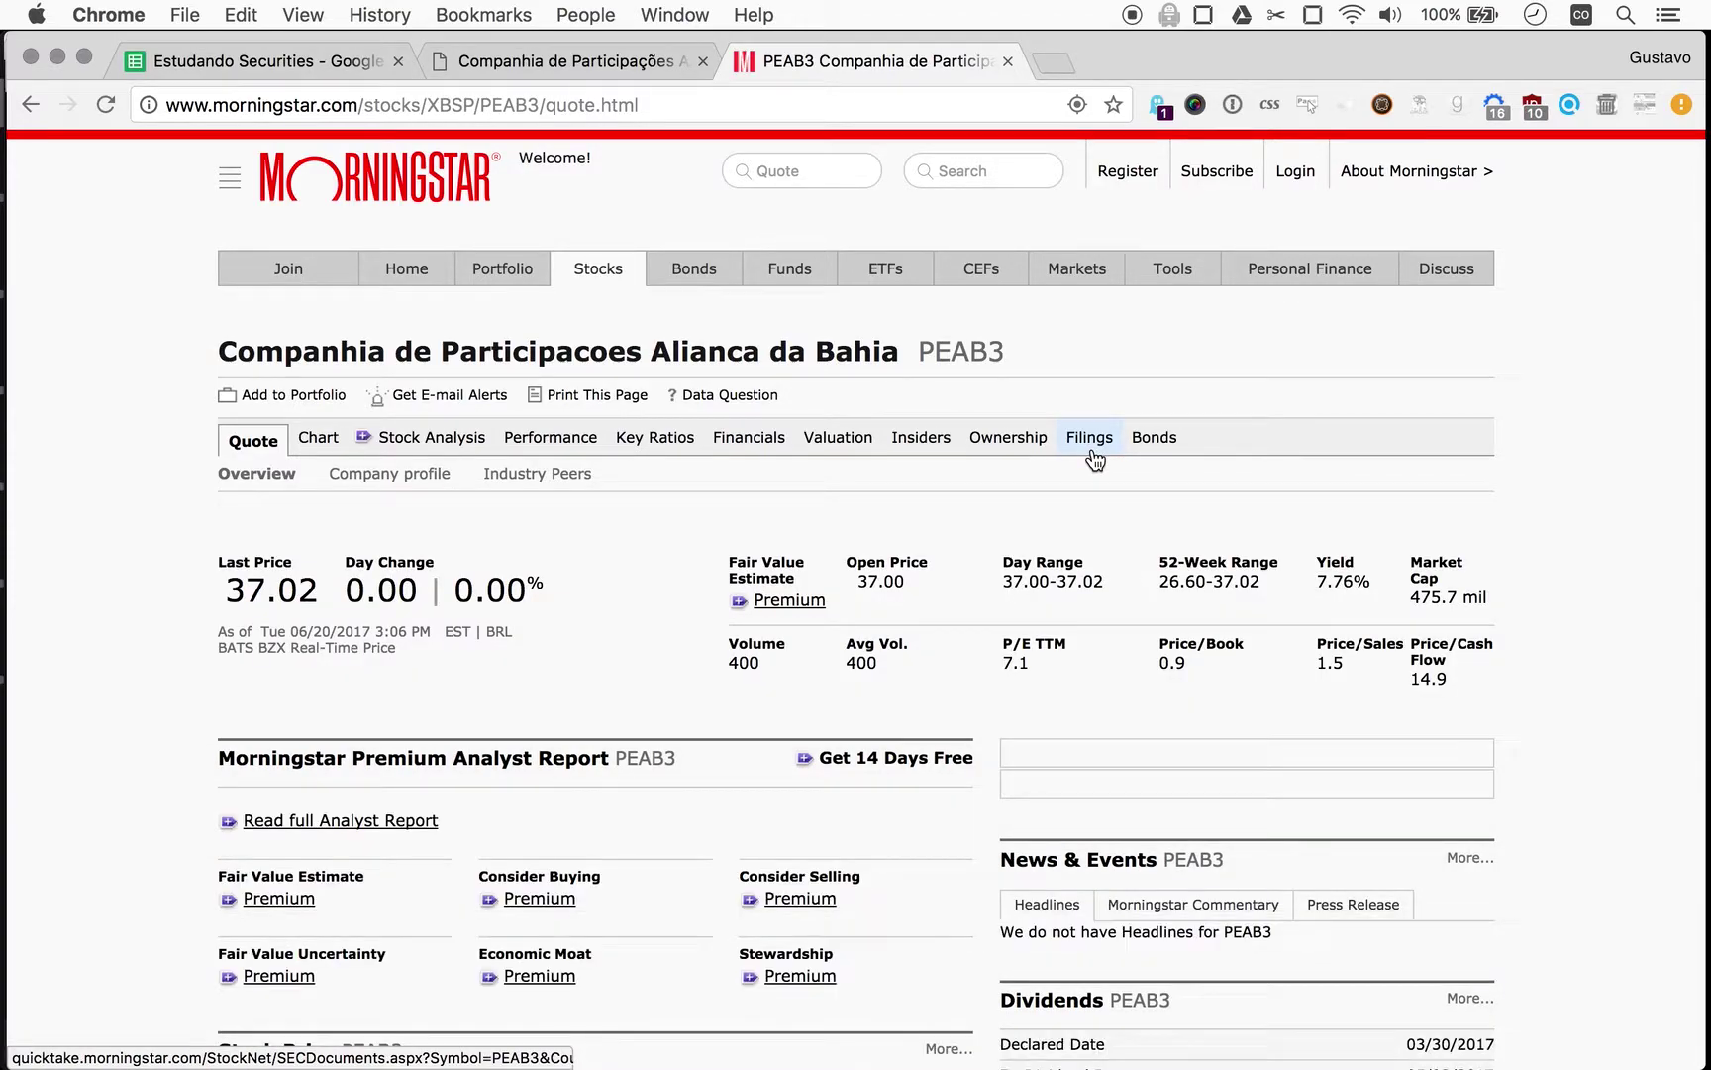
{"action": "left_click", "coordinate": [1092, 458]}
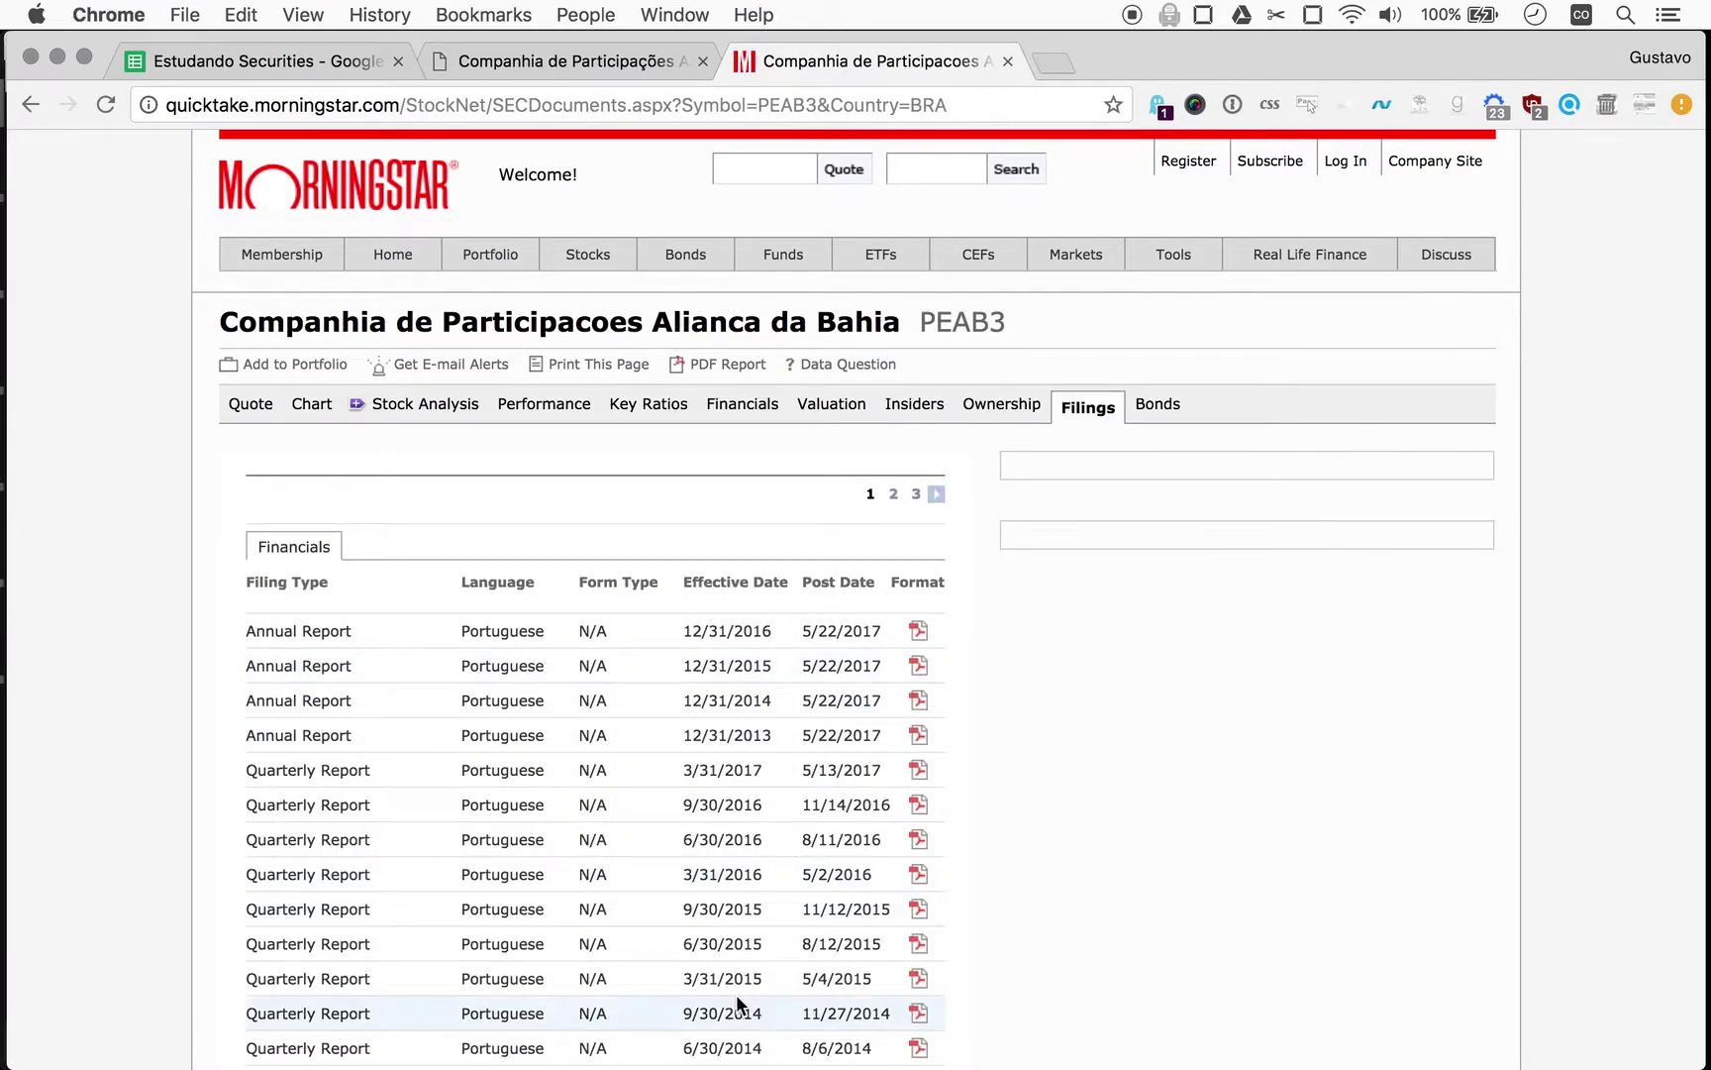
{"action": "scroll", "coordinate": [735, 994], "scroll_direction": "down", "scroll_amount": 3}
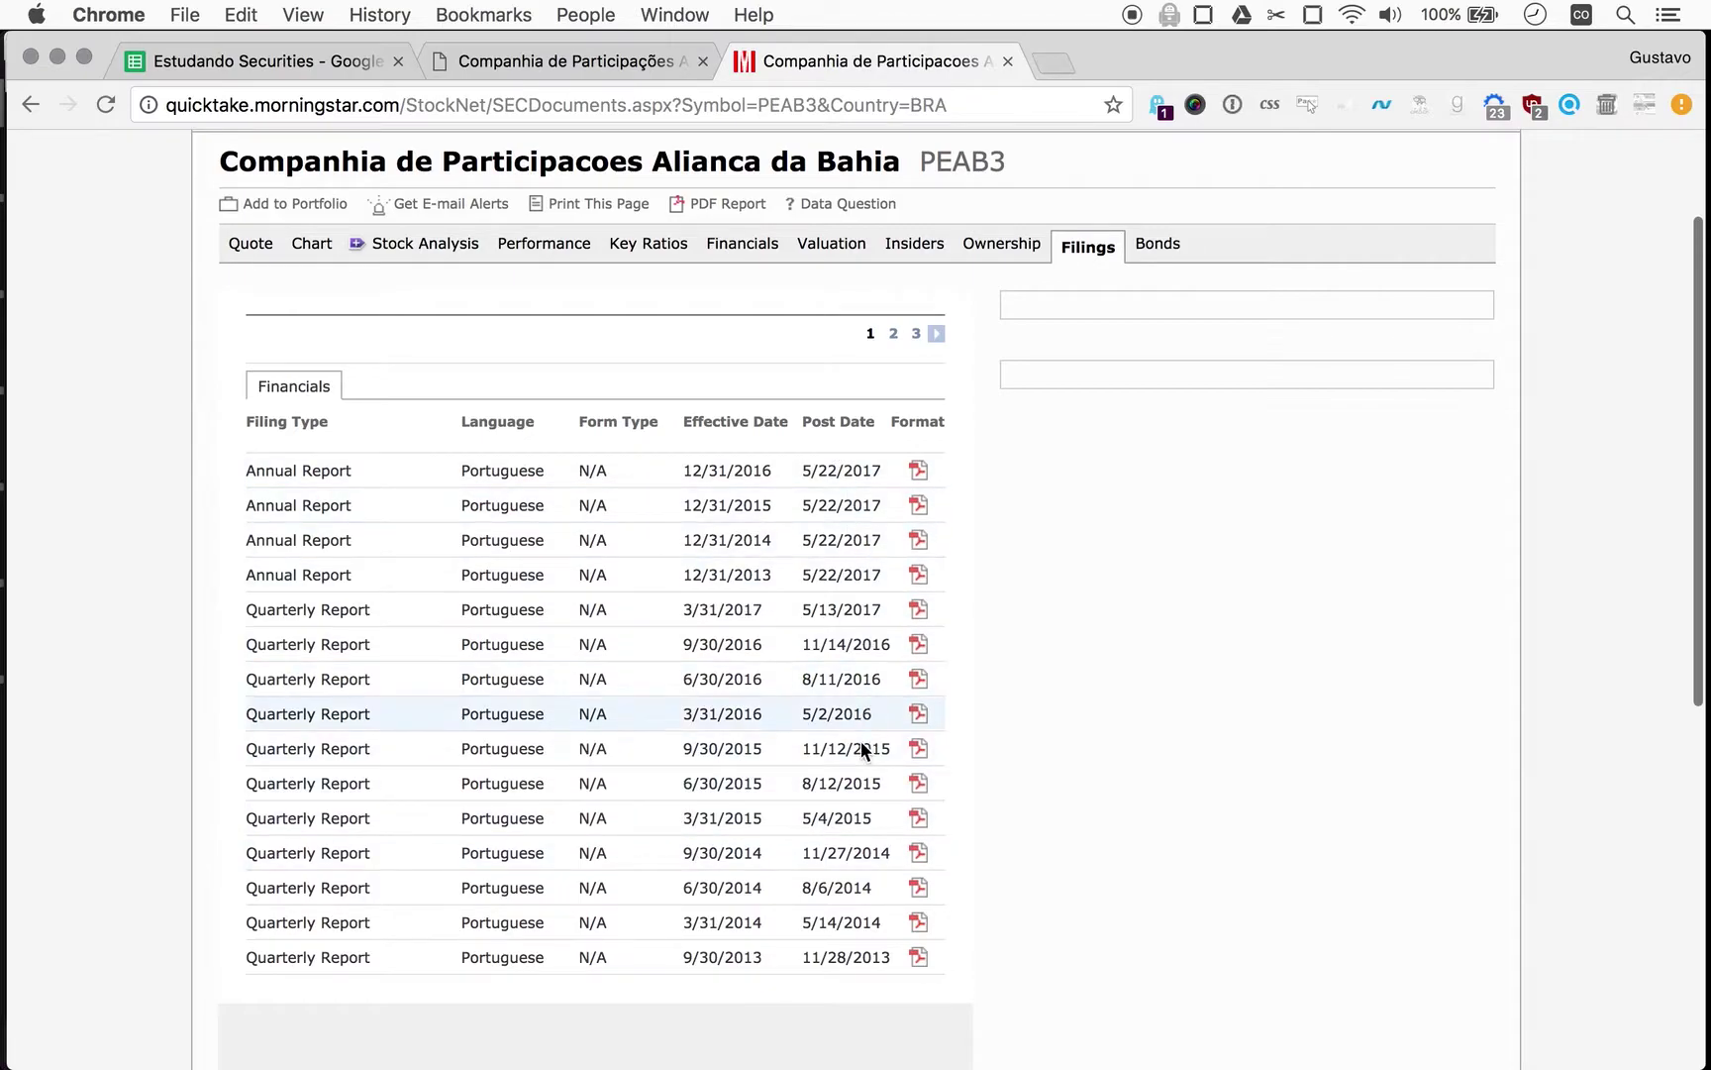
{"action": "left_click", "coordinate": [915, 334]}
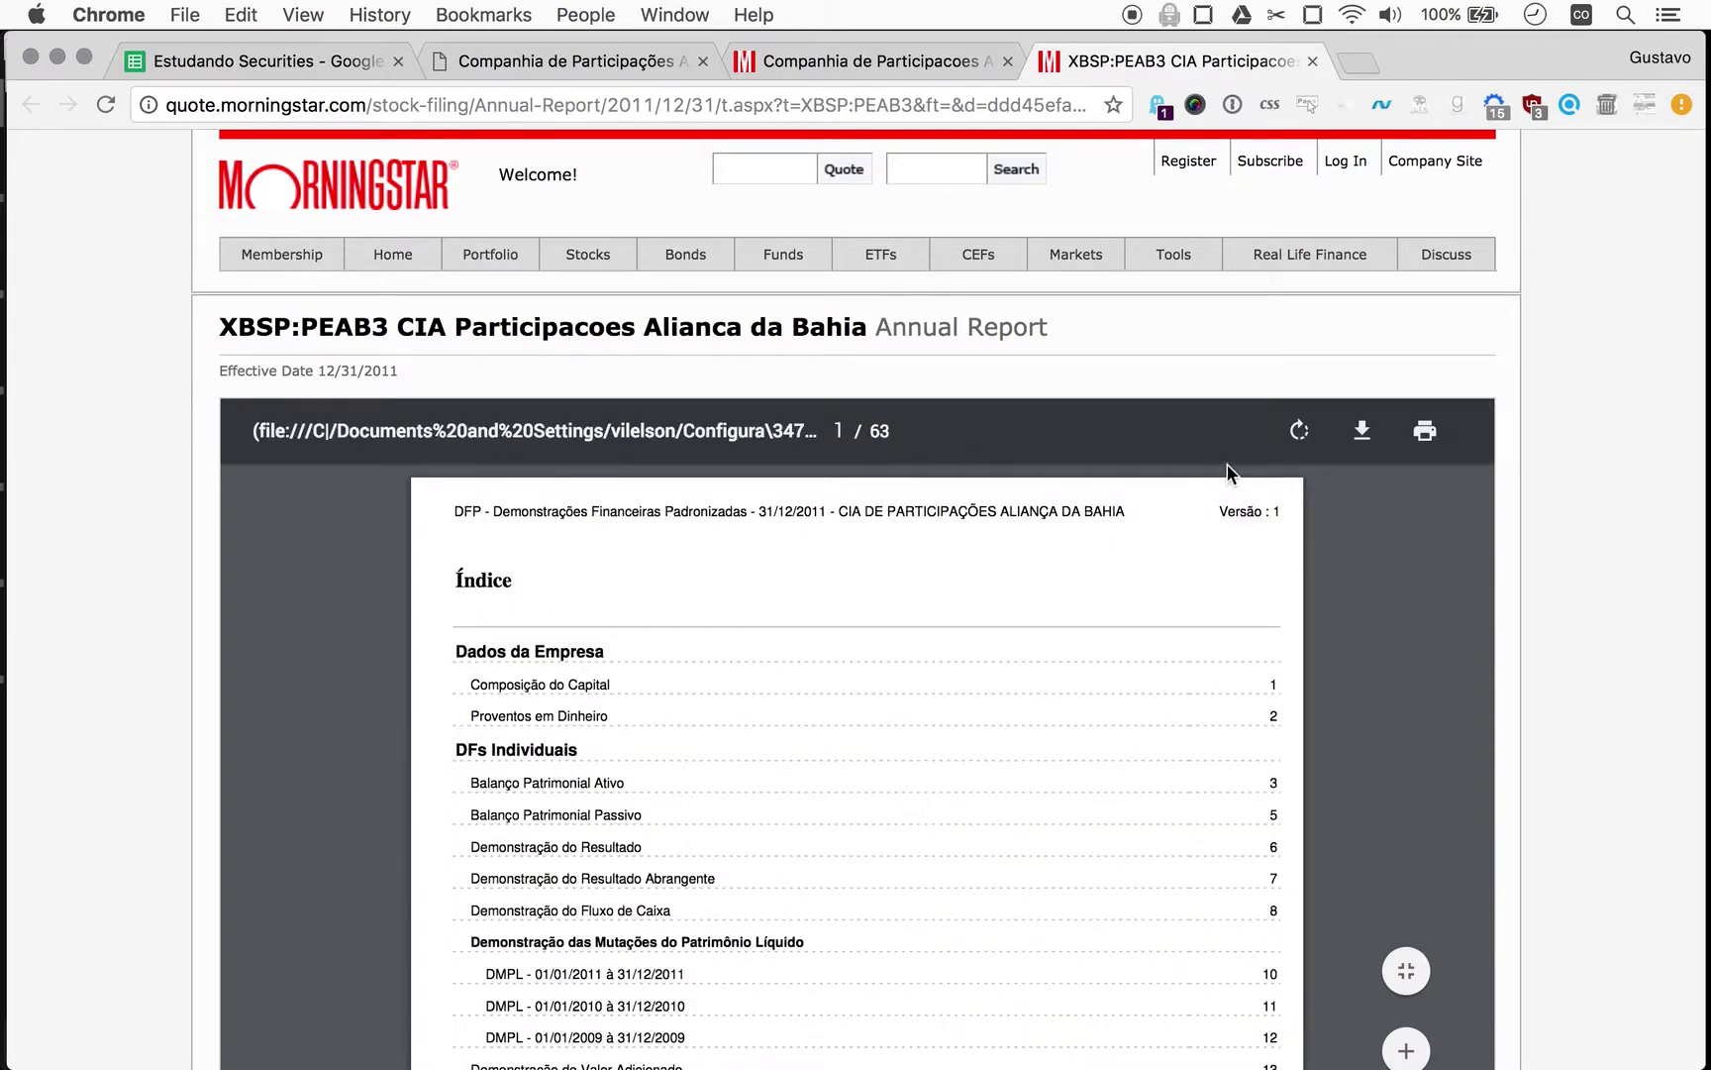
{"action": "left_click", "coordinate": [1363, 428]}
{"action": "key", "text": "Return"}
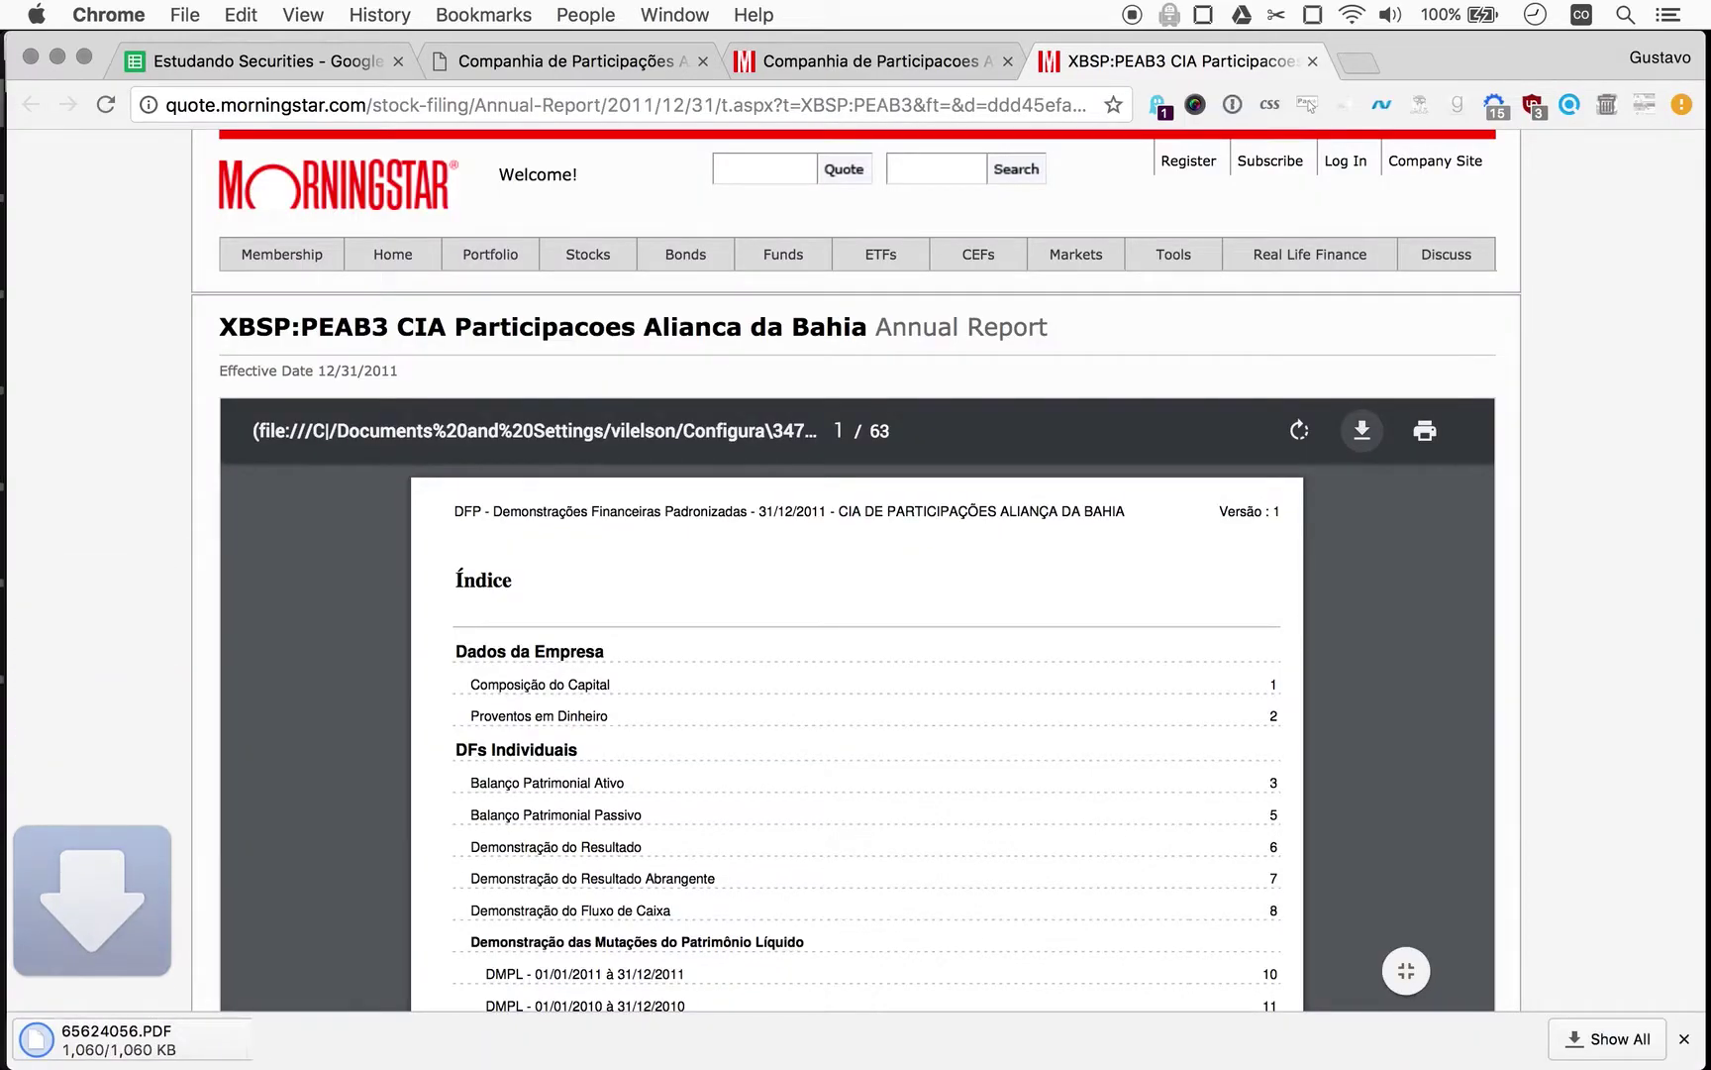
Open the downloaded annual report and close the 2013 and 2016 statements without saving.
{"action": "left_click", "coordinate": [104, 1036]}
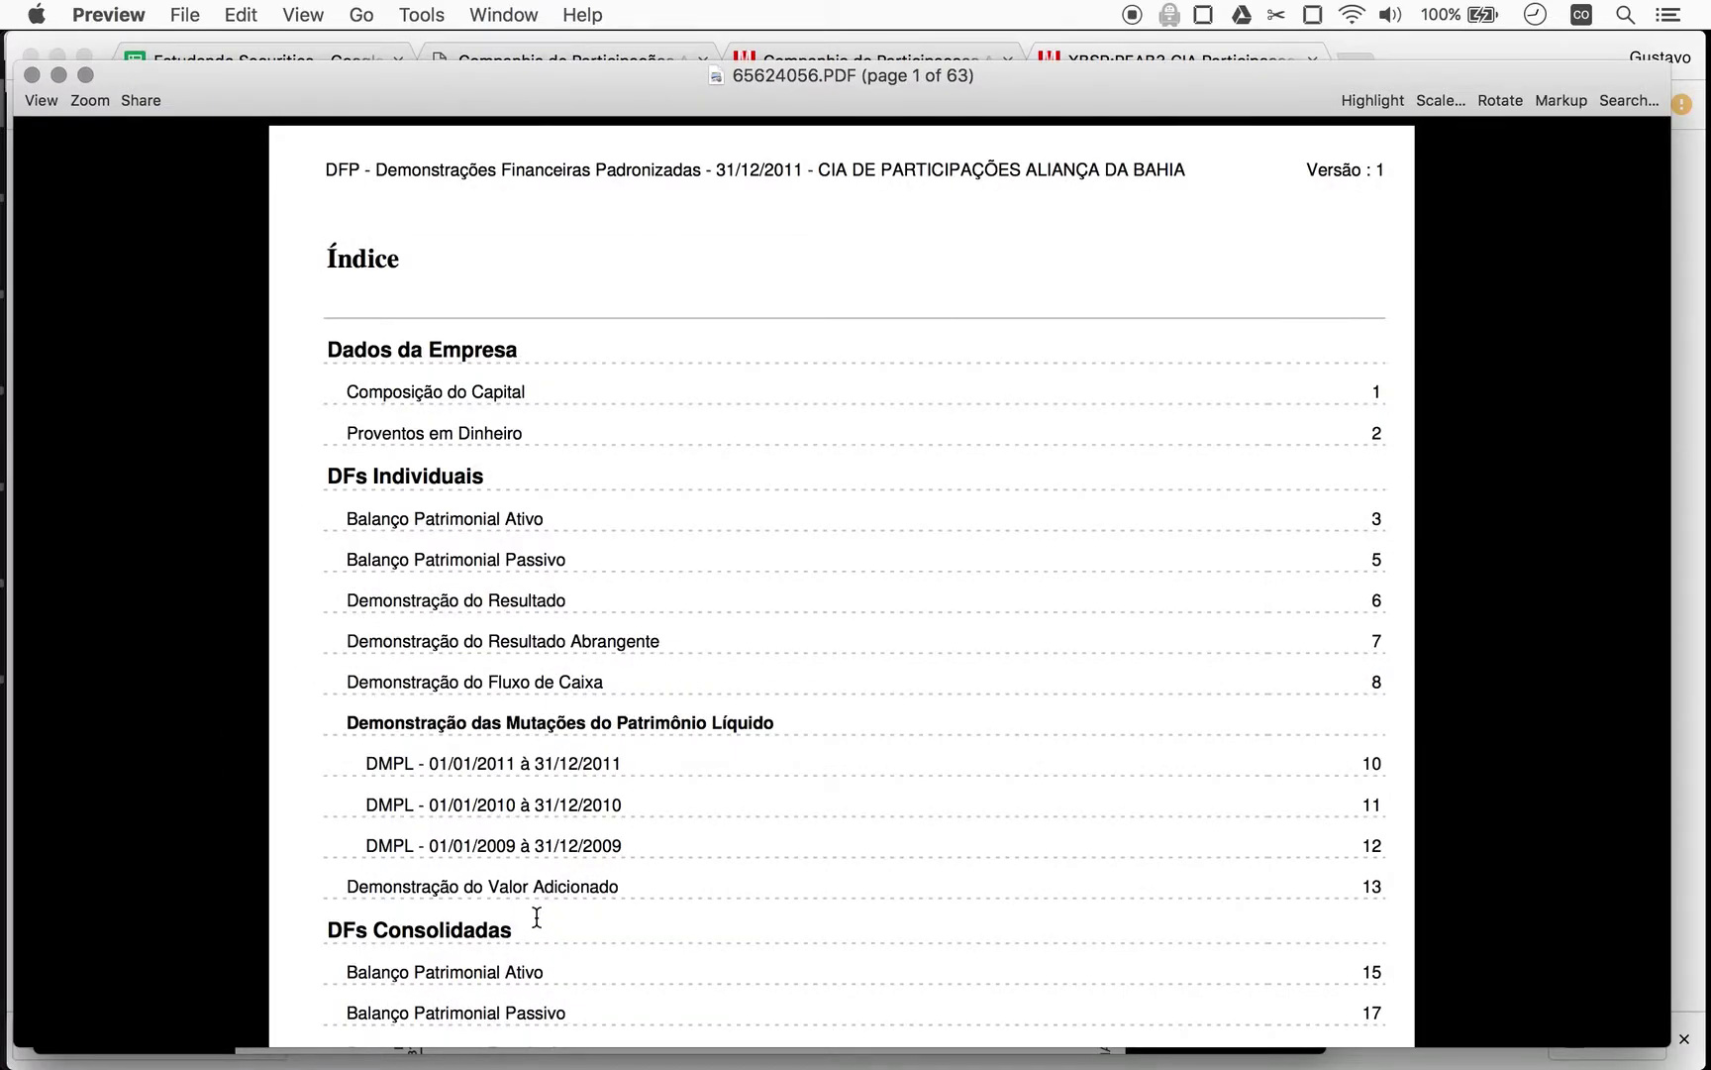
{"action": "key", "text": "super+q"}
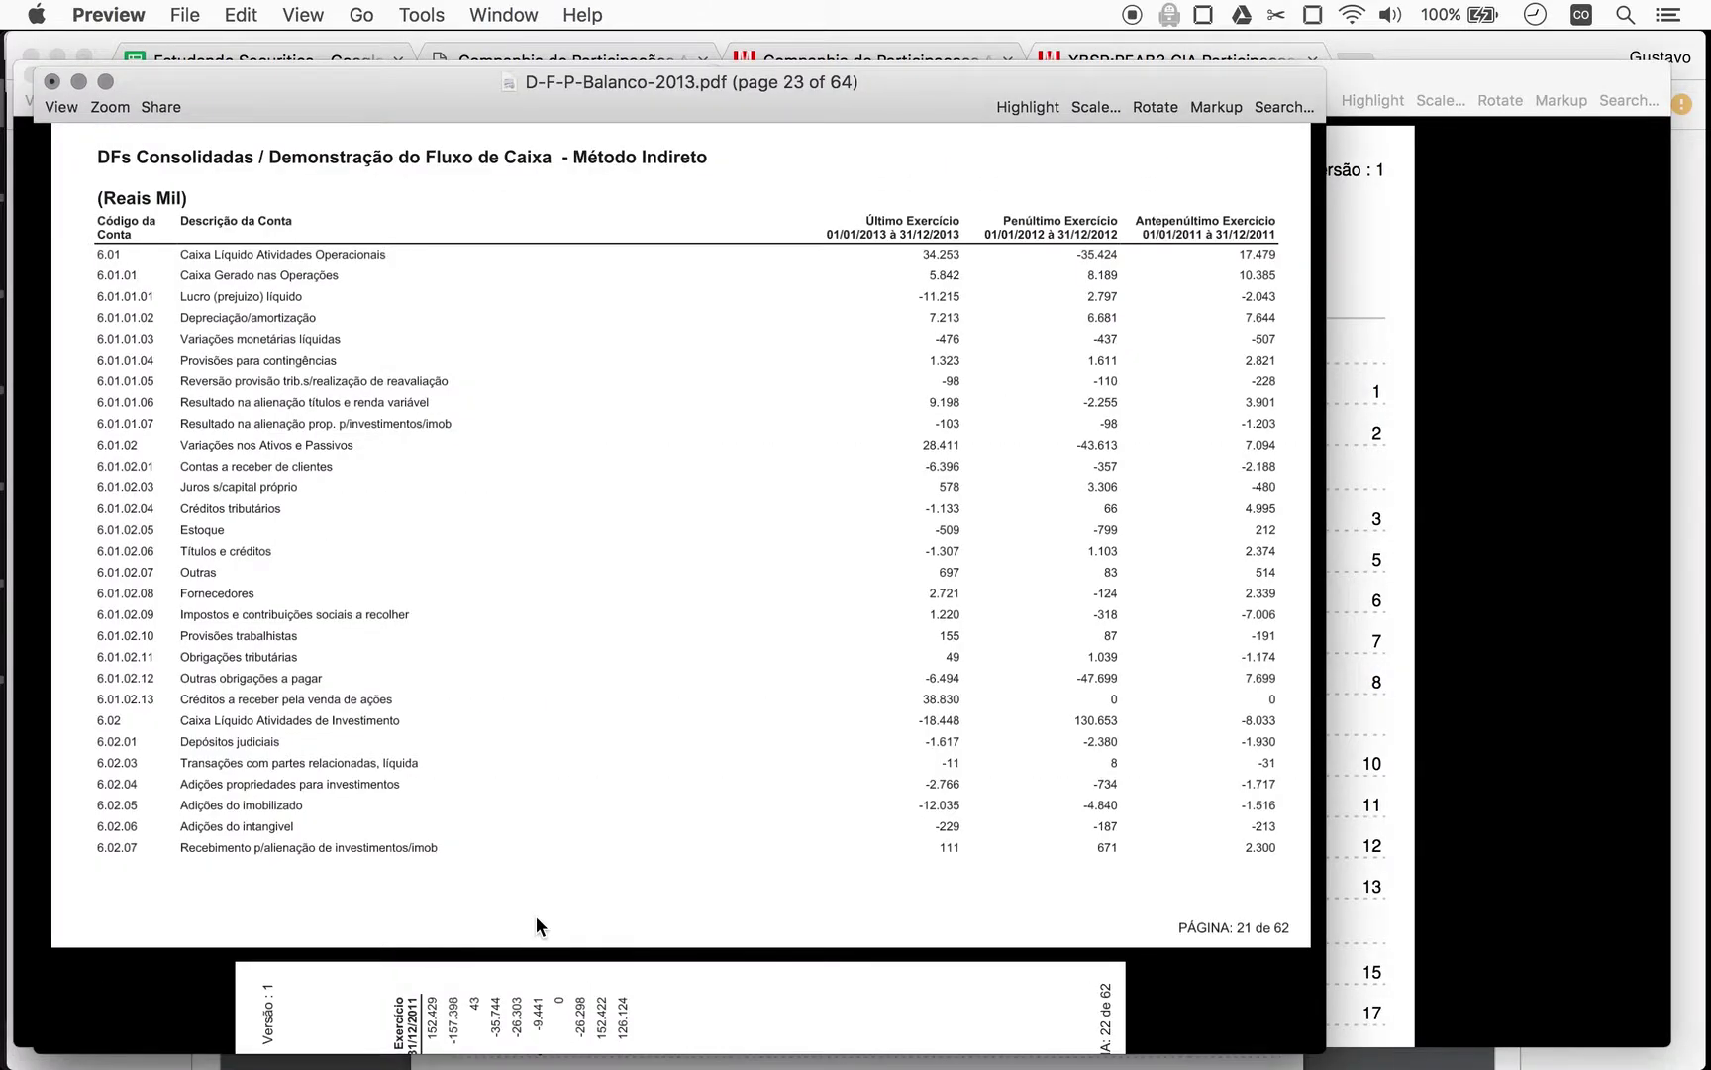
{"action": "key", "text": "super+d"}
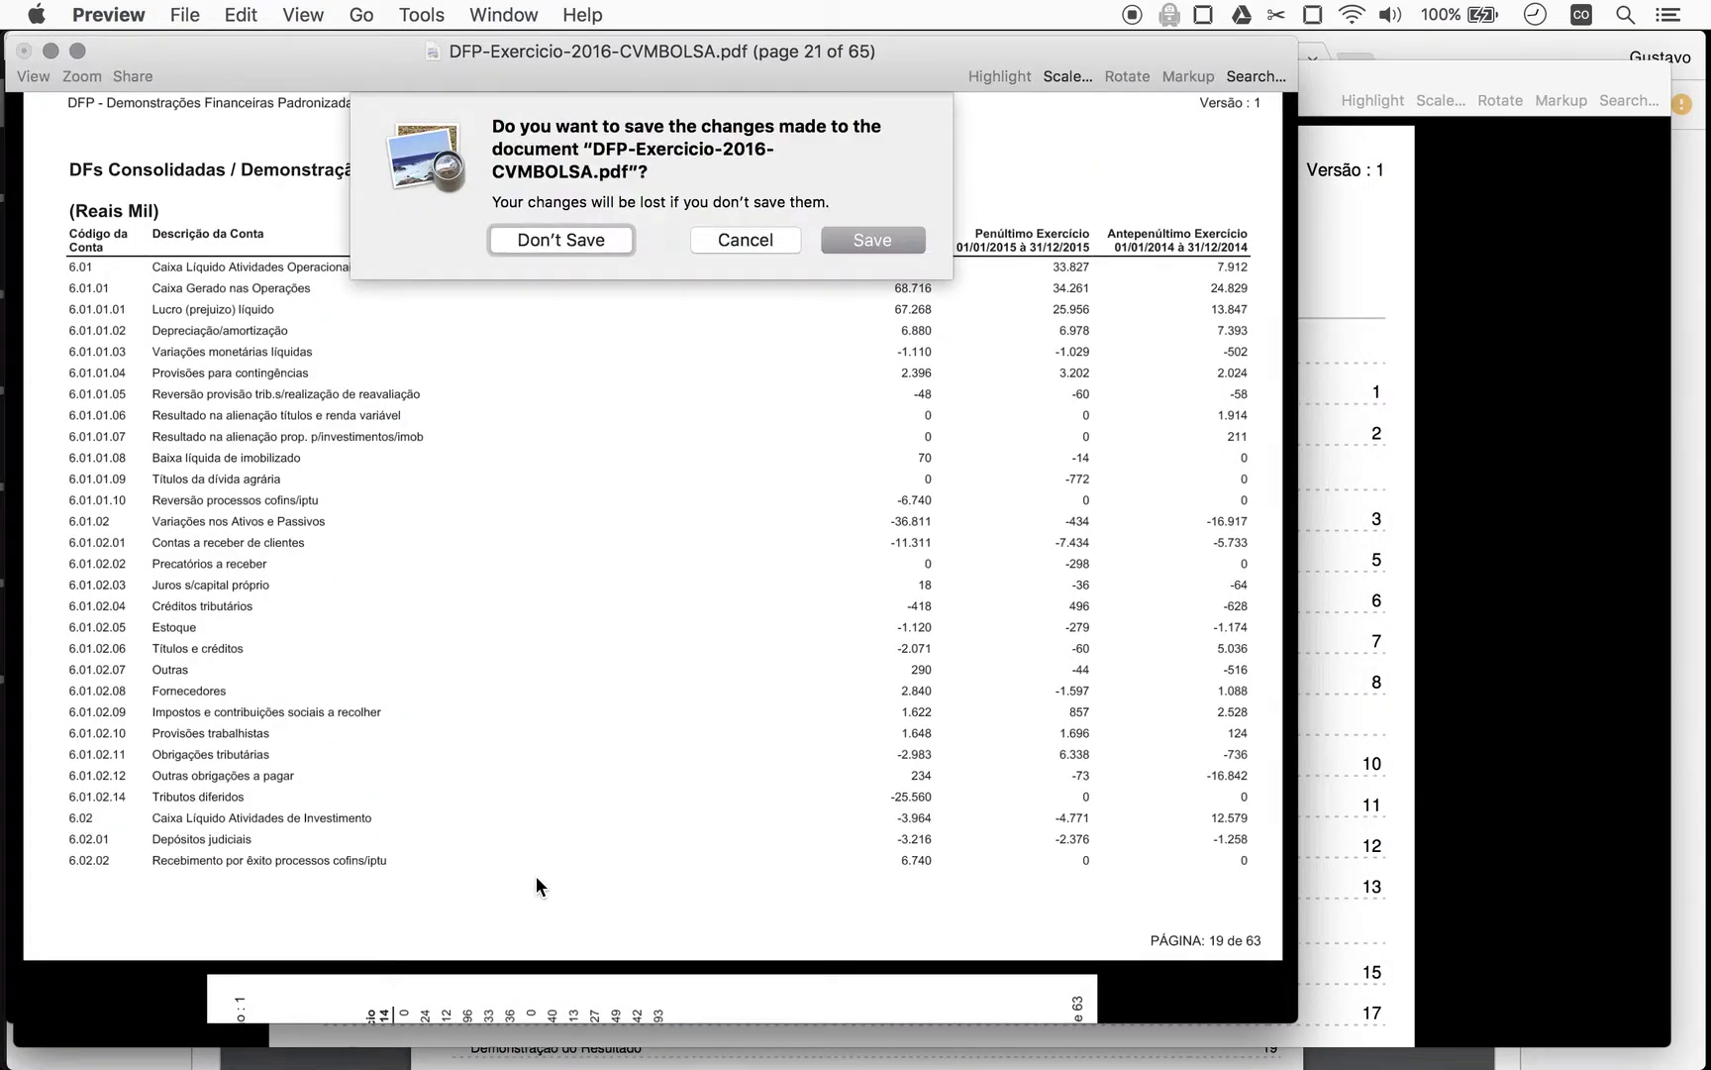
{"action": "key", "text": "super+d"}
{"action": "scroll", "coordinate": [696, 765], "scroll_direction": "down", "scroll_amount": 5}
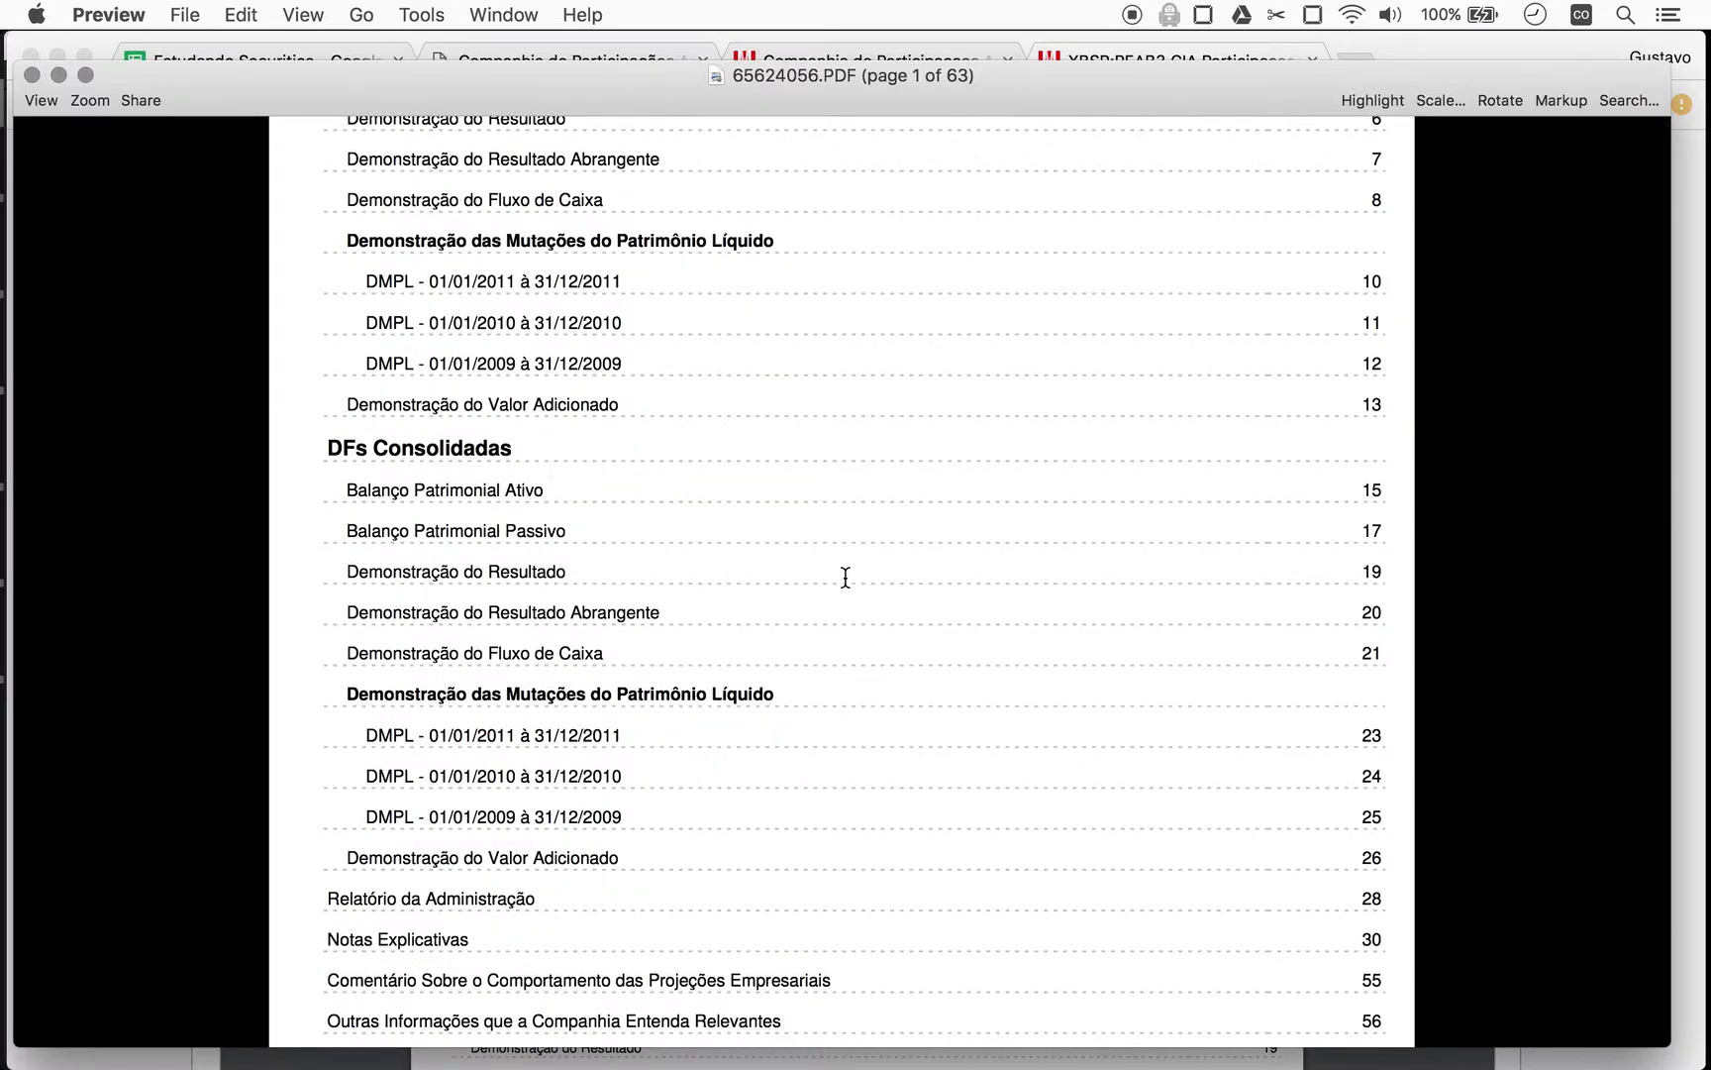
Jump to page 21 of the 2011 report to read the earnings figures.
{"action": "key", "text": "super+alt+g"}
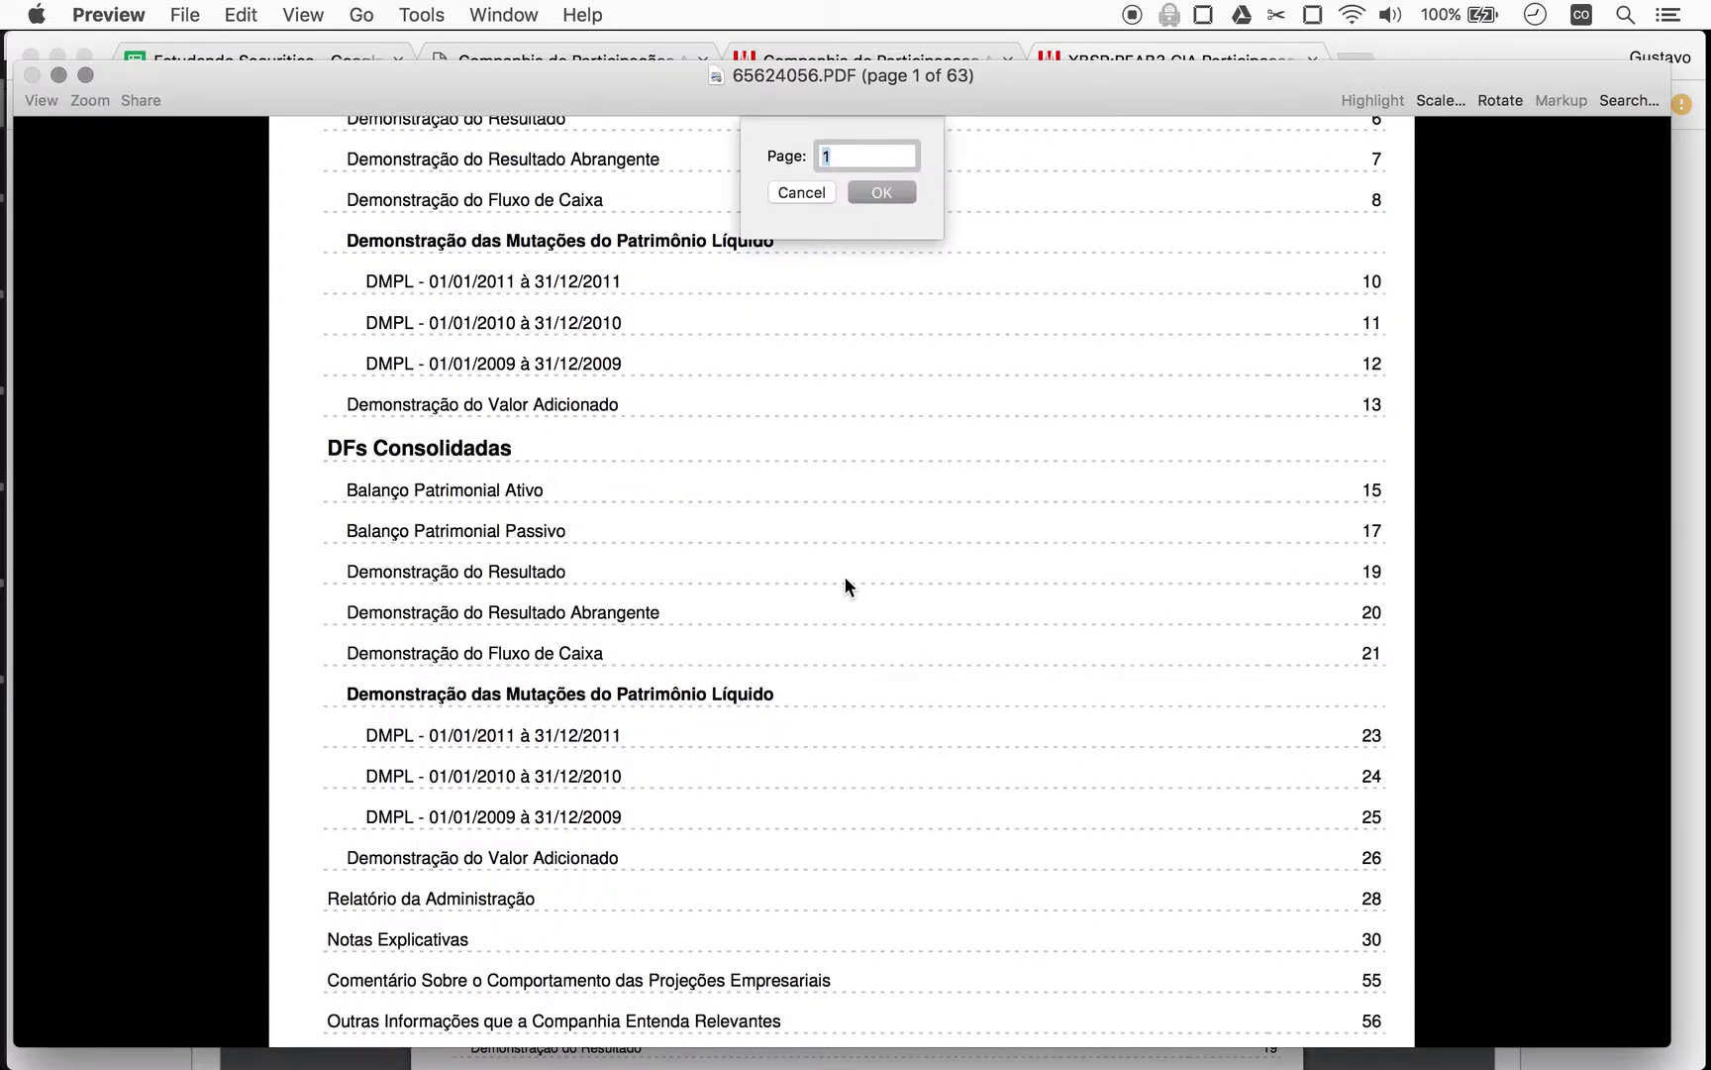
{"action": "type", "text": "21"}
{"action": "key", "text": "Return"}
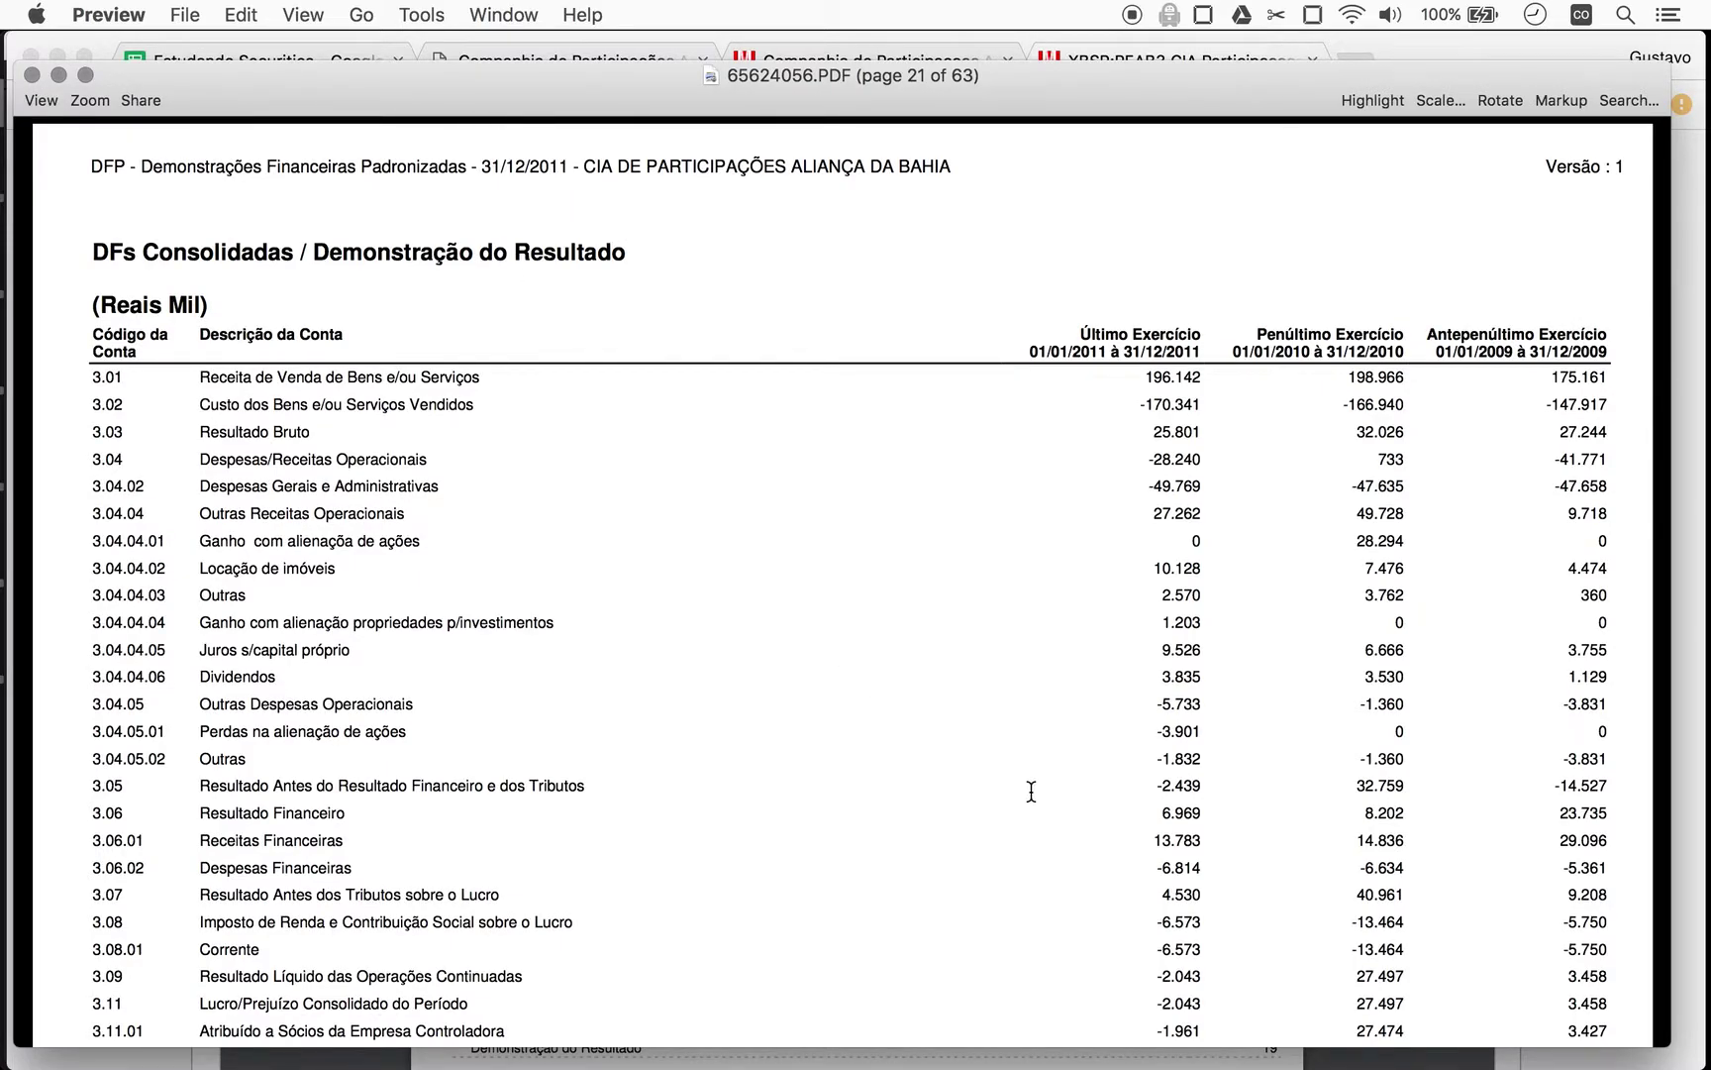
{"action": "scroll", "coordinate": [1027, 790], "scroll_direction": "down", "scroll_amount": 5}
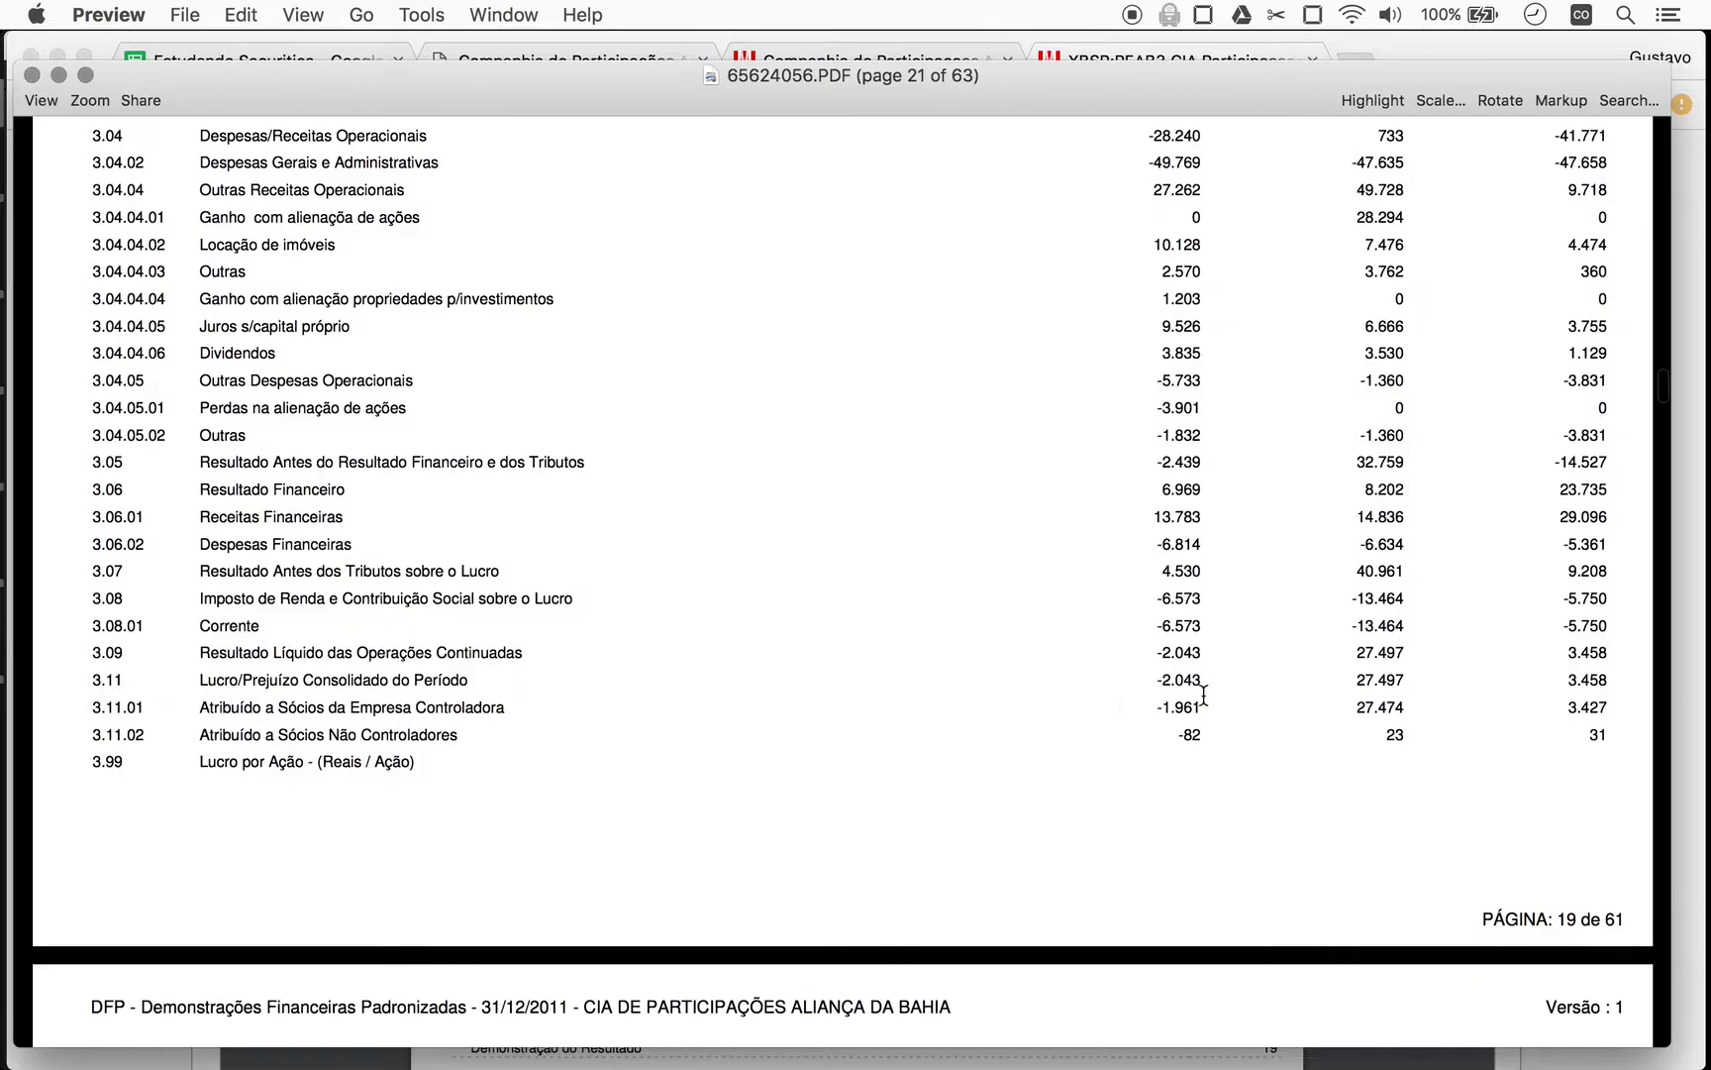
{"action": "scroll", "coordinate": [1177, 683], "scroll_direction": "up", "scroll_amount": 1}
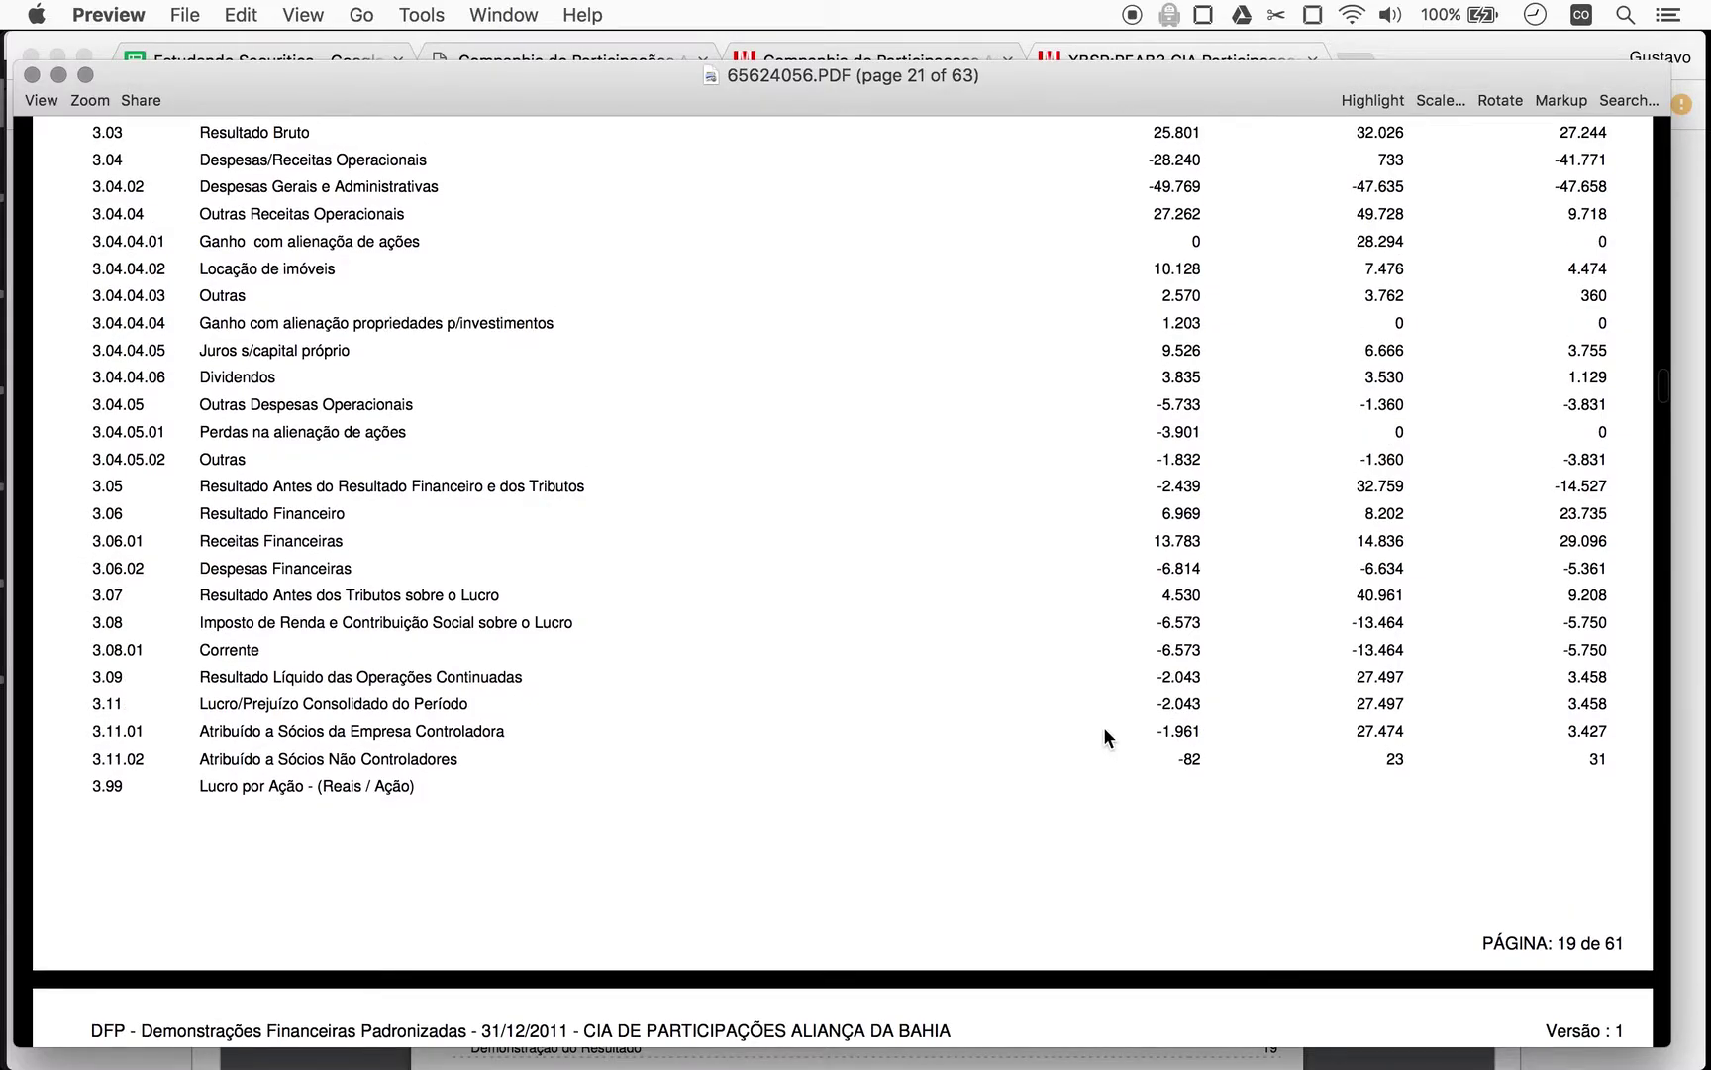
{"action": "key", "text": "super+Tab"}
{"action": "key", "text": "Escape"}
{"action": "scroll", "coordinate": [1102, 727], "scroll_direction": "up", "scroll_amount": 4}
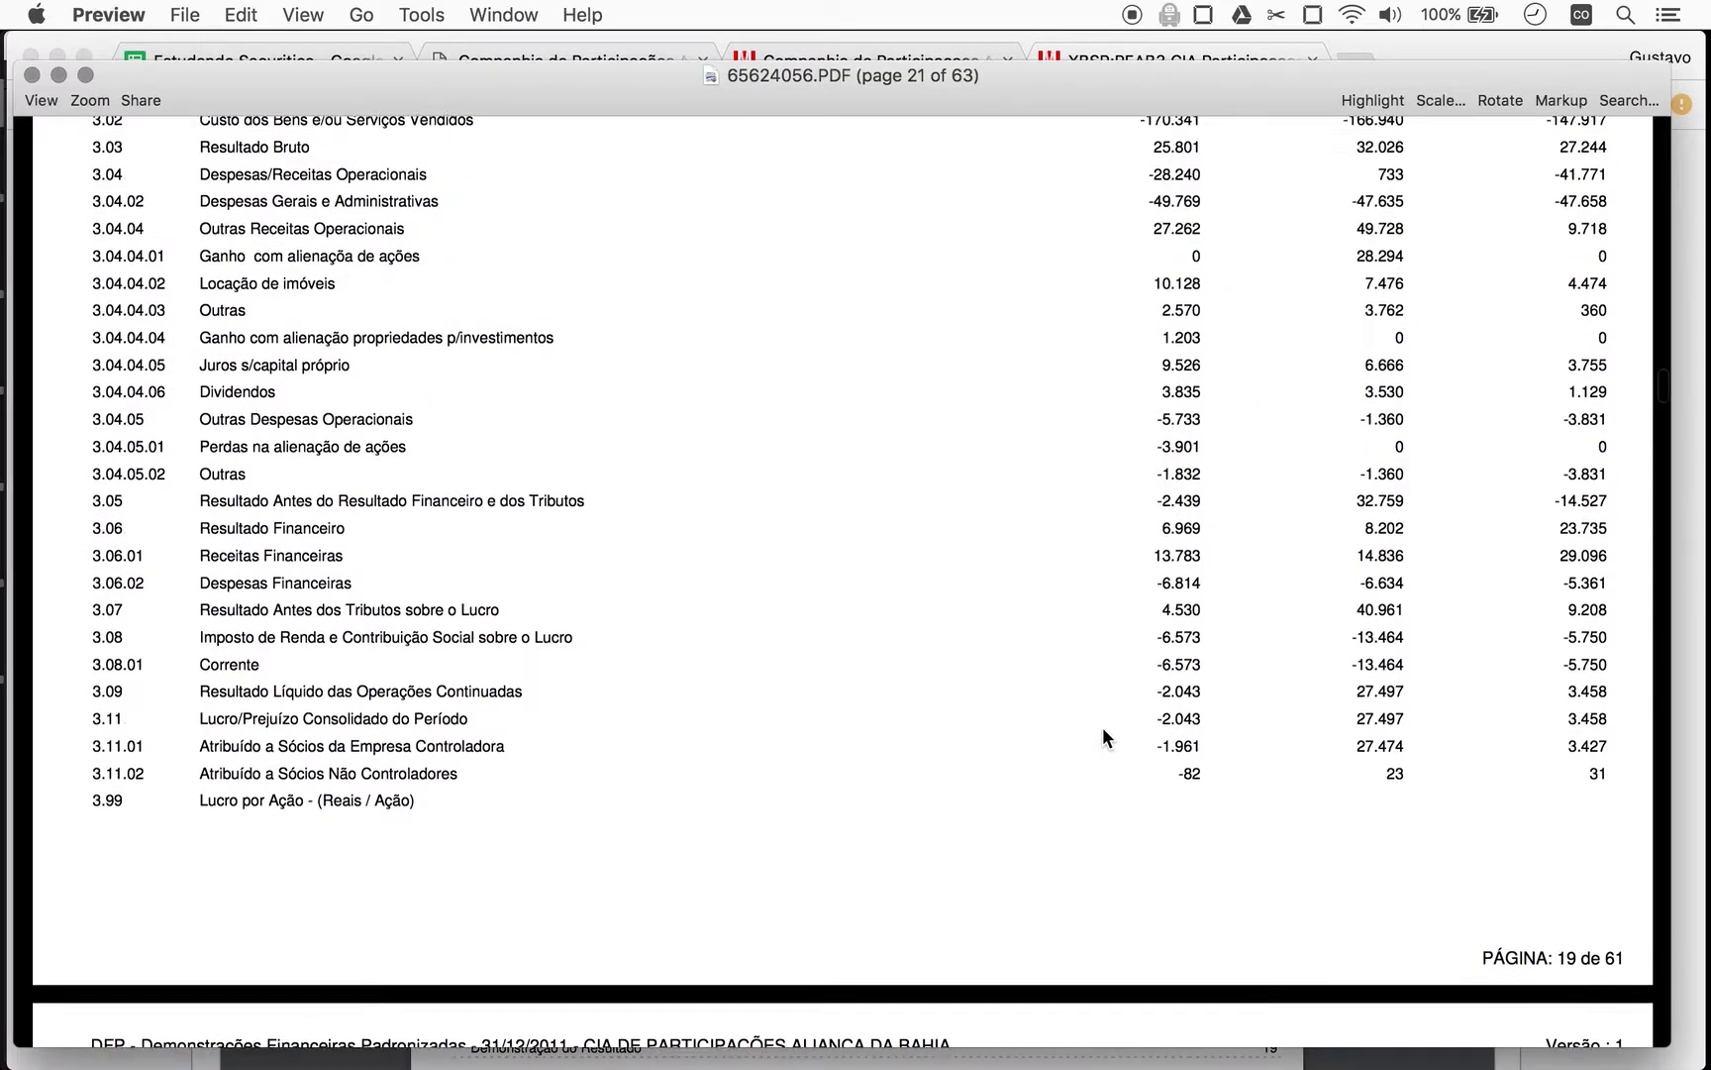
{"action": "scroll", "coordinate": [1101, 727], "scroll_direction": "down", "scroll_amount": 3}
Enter Earnings(M) 27 for period 10 and 3 for period 9 in J2288–J2289.
{"action": "key", "text": "super+Tab"}
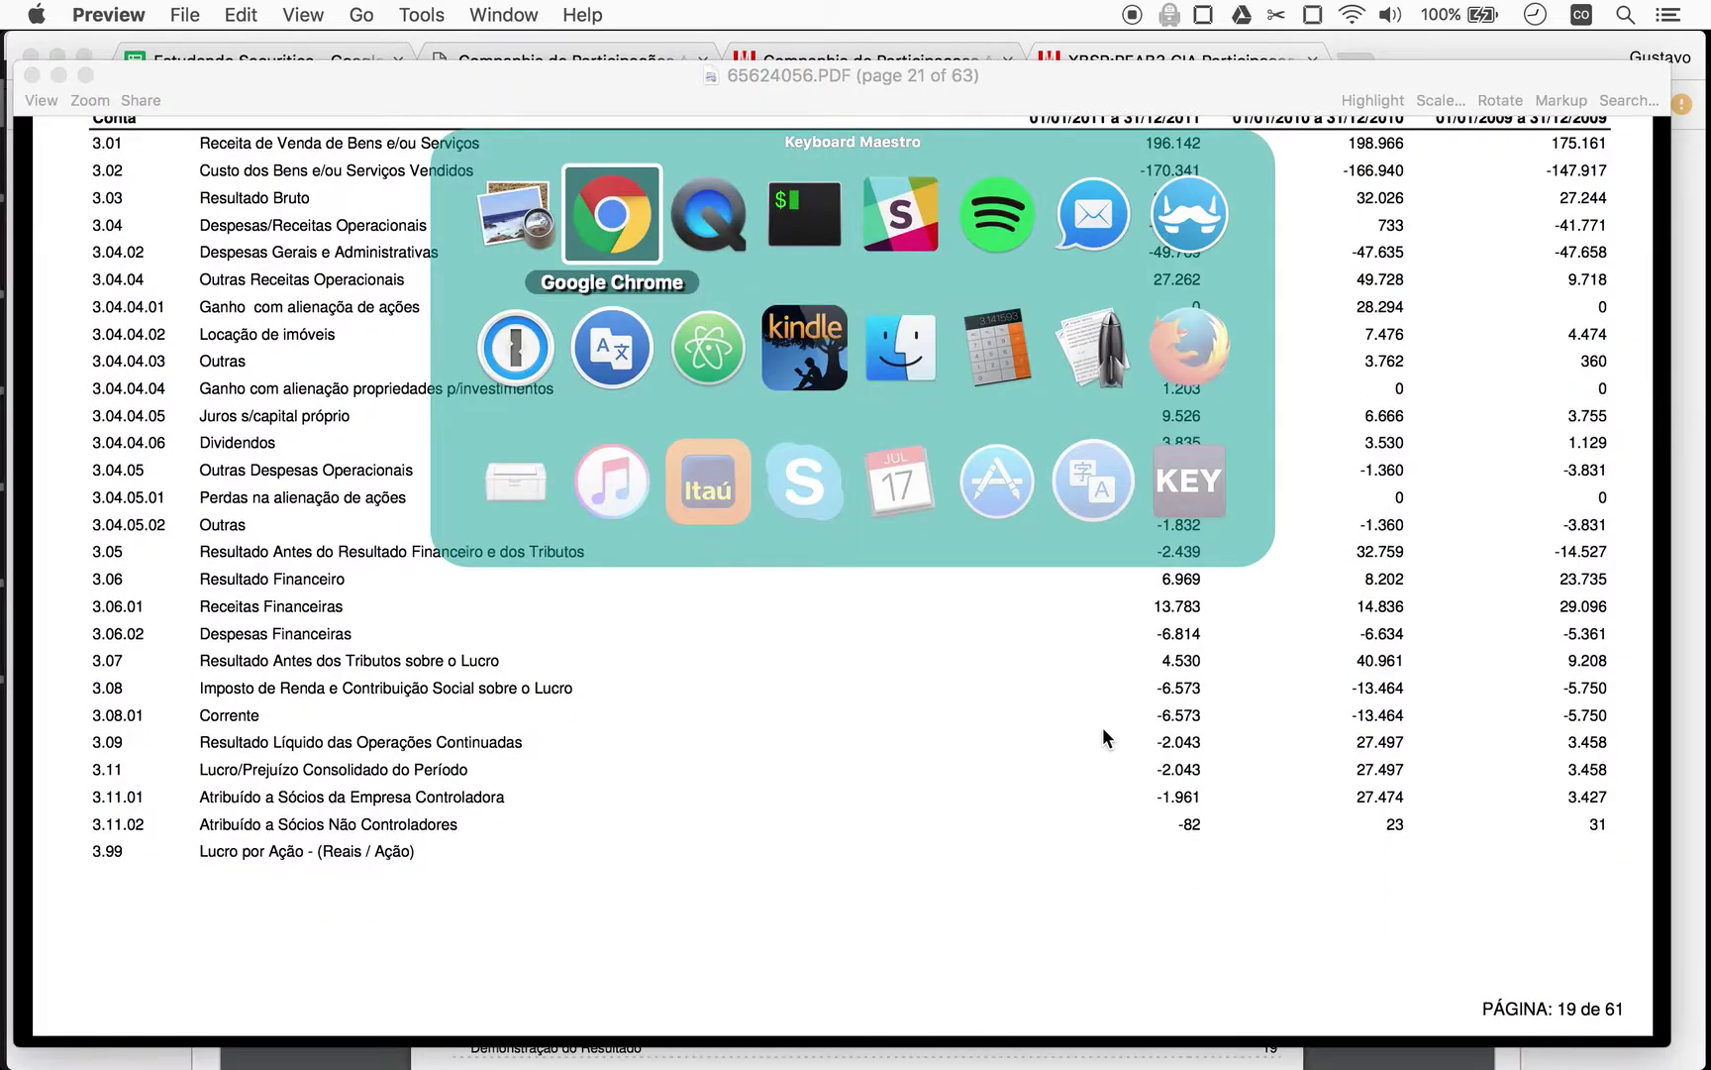
{"action": "key", "text": "super+1"}
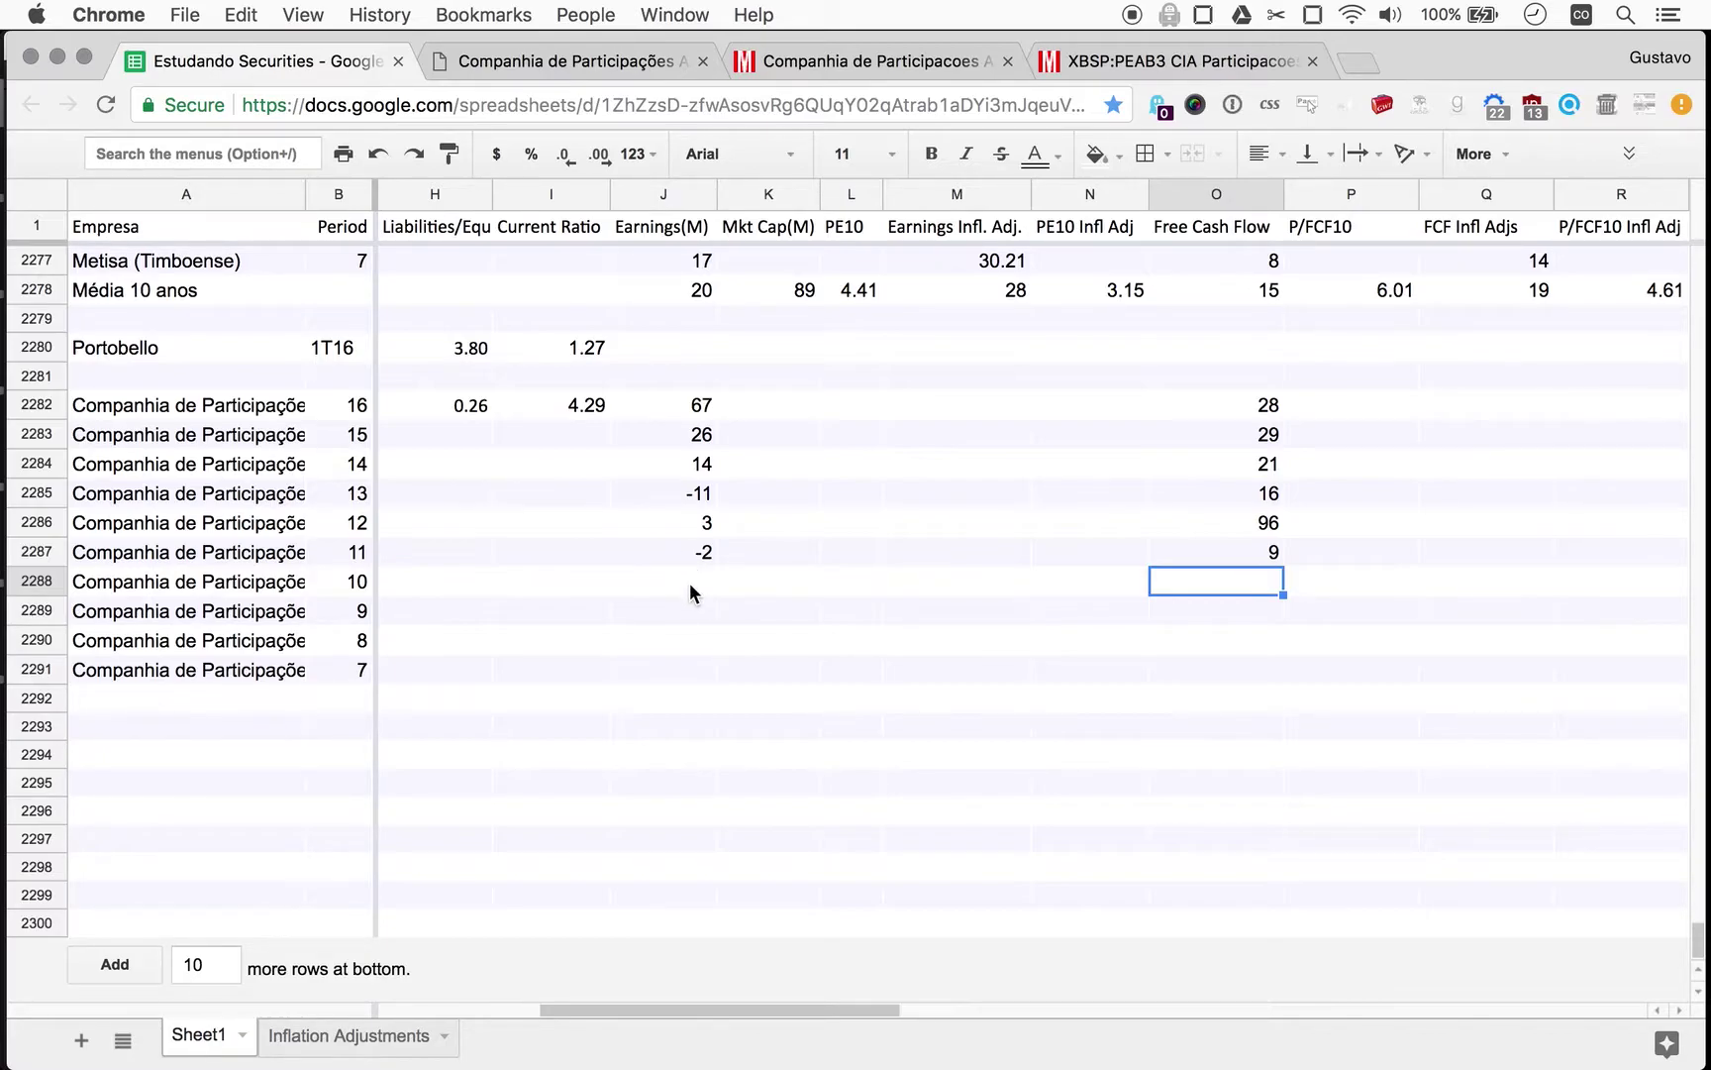
{"action": "key", "text": "super+Tab"}
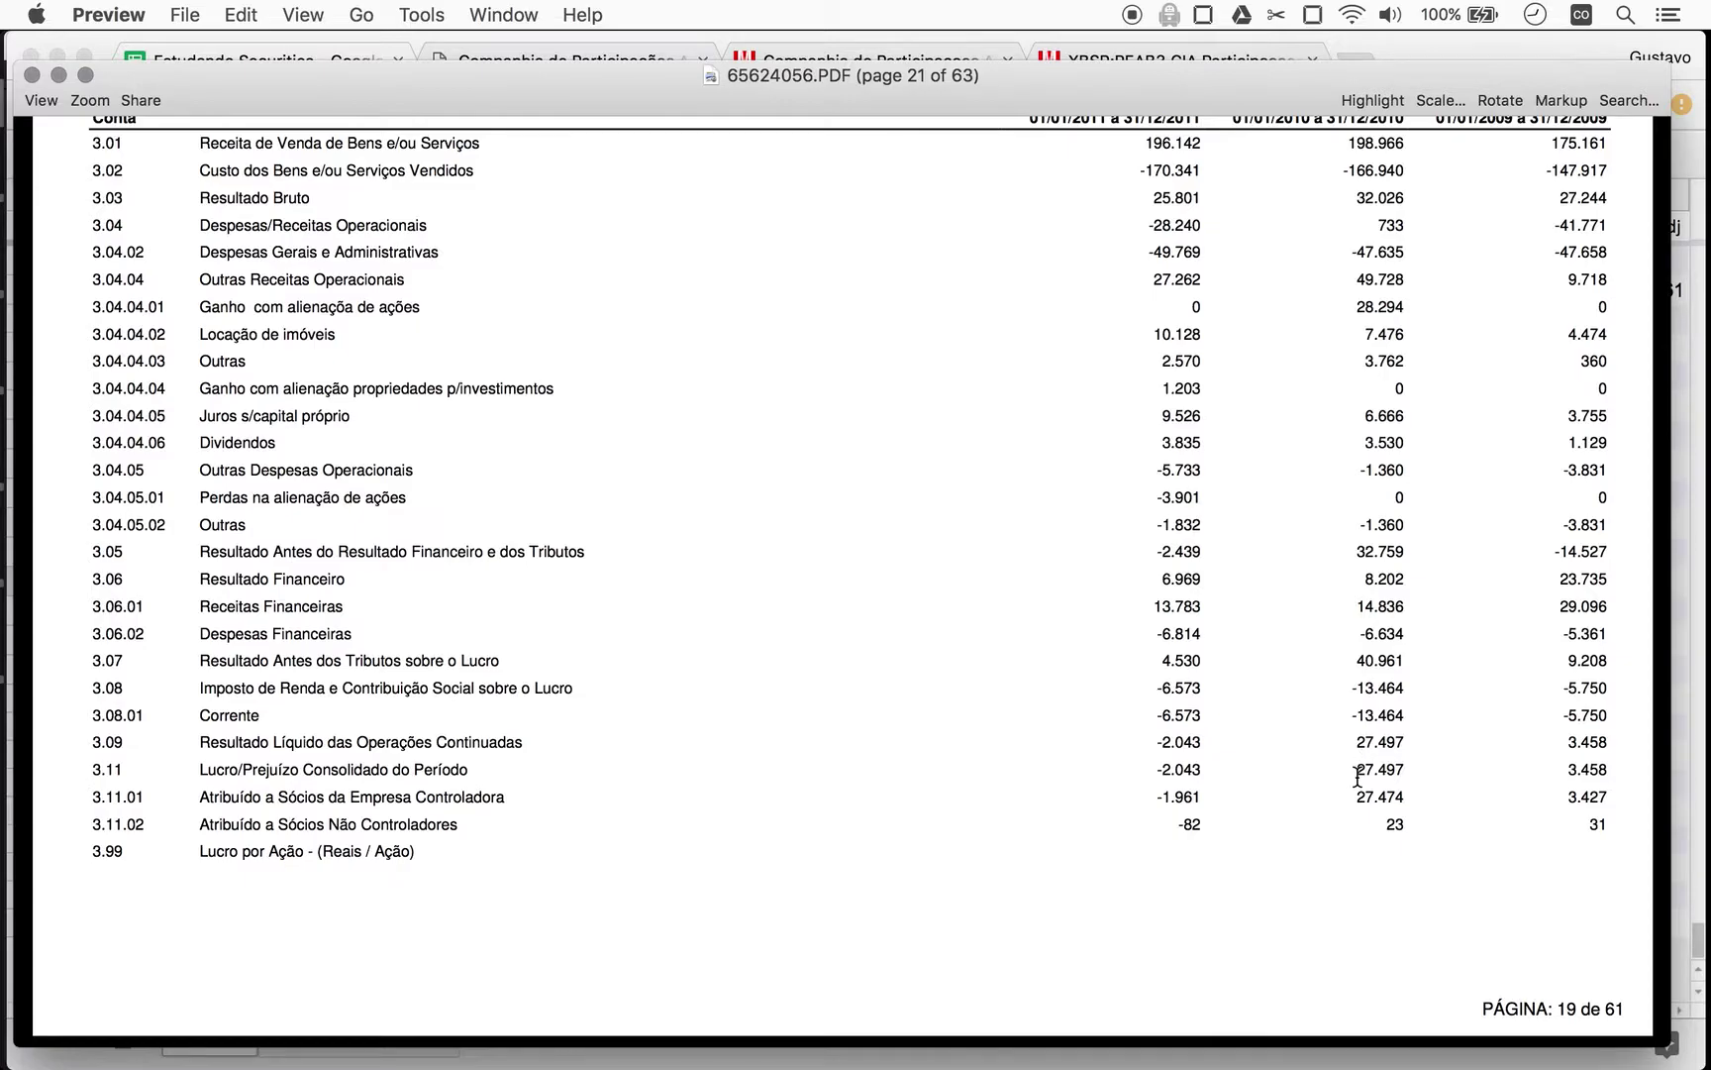
{"action": "scroll", "coordinate": [1358, 778], "scroll_direction": "up", "scroll_amount": 1}
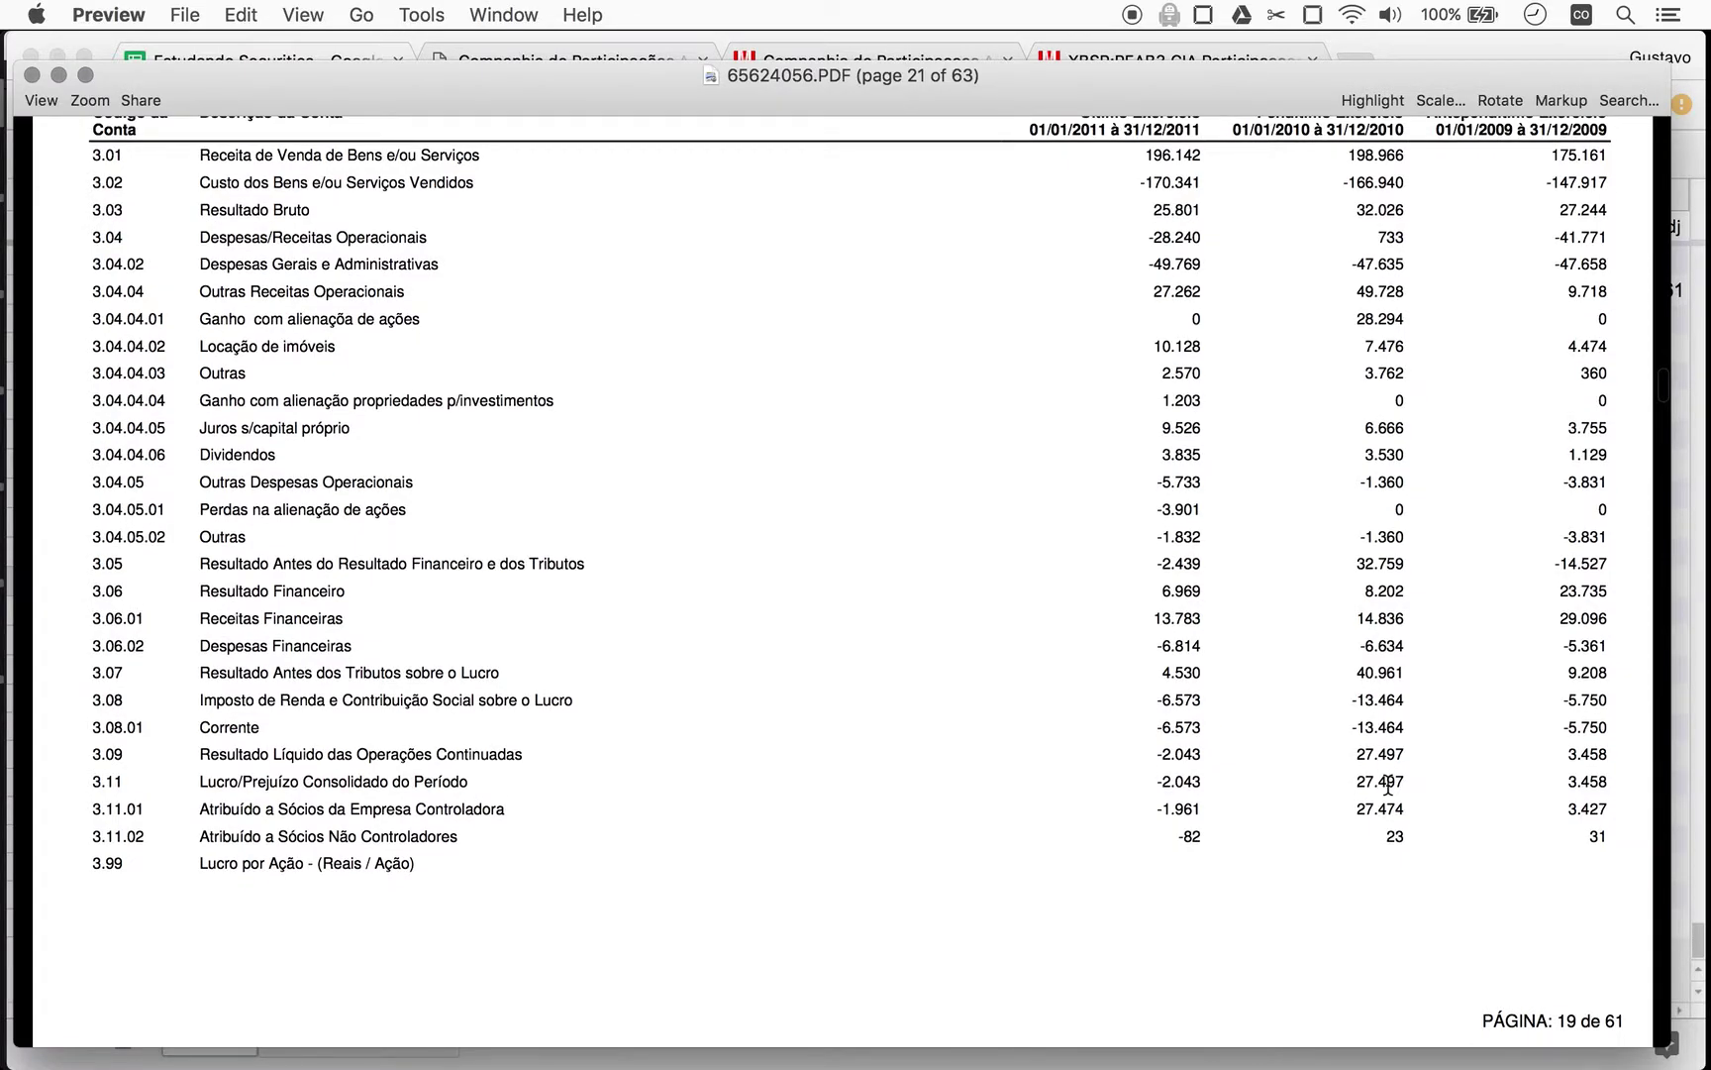
{"action": "key", "text": "super+Tab"}
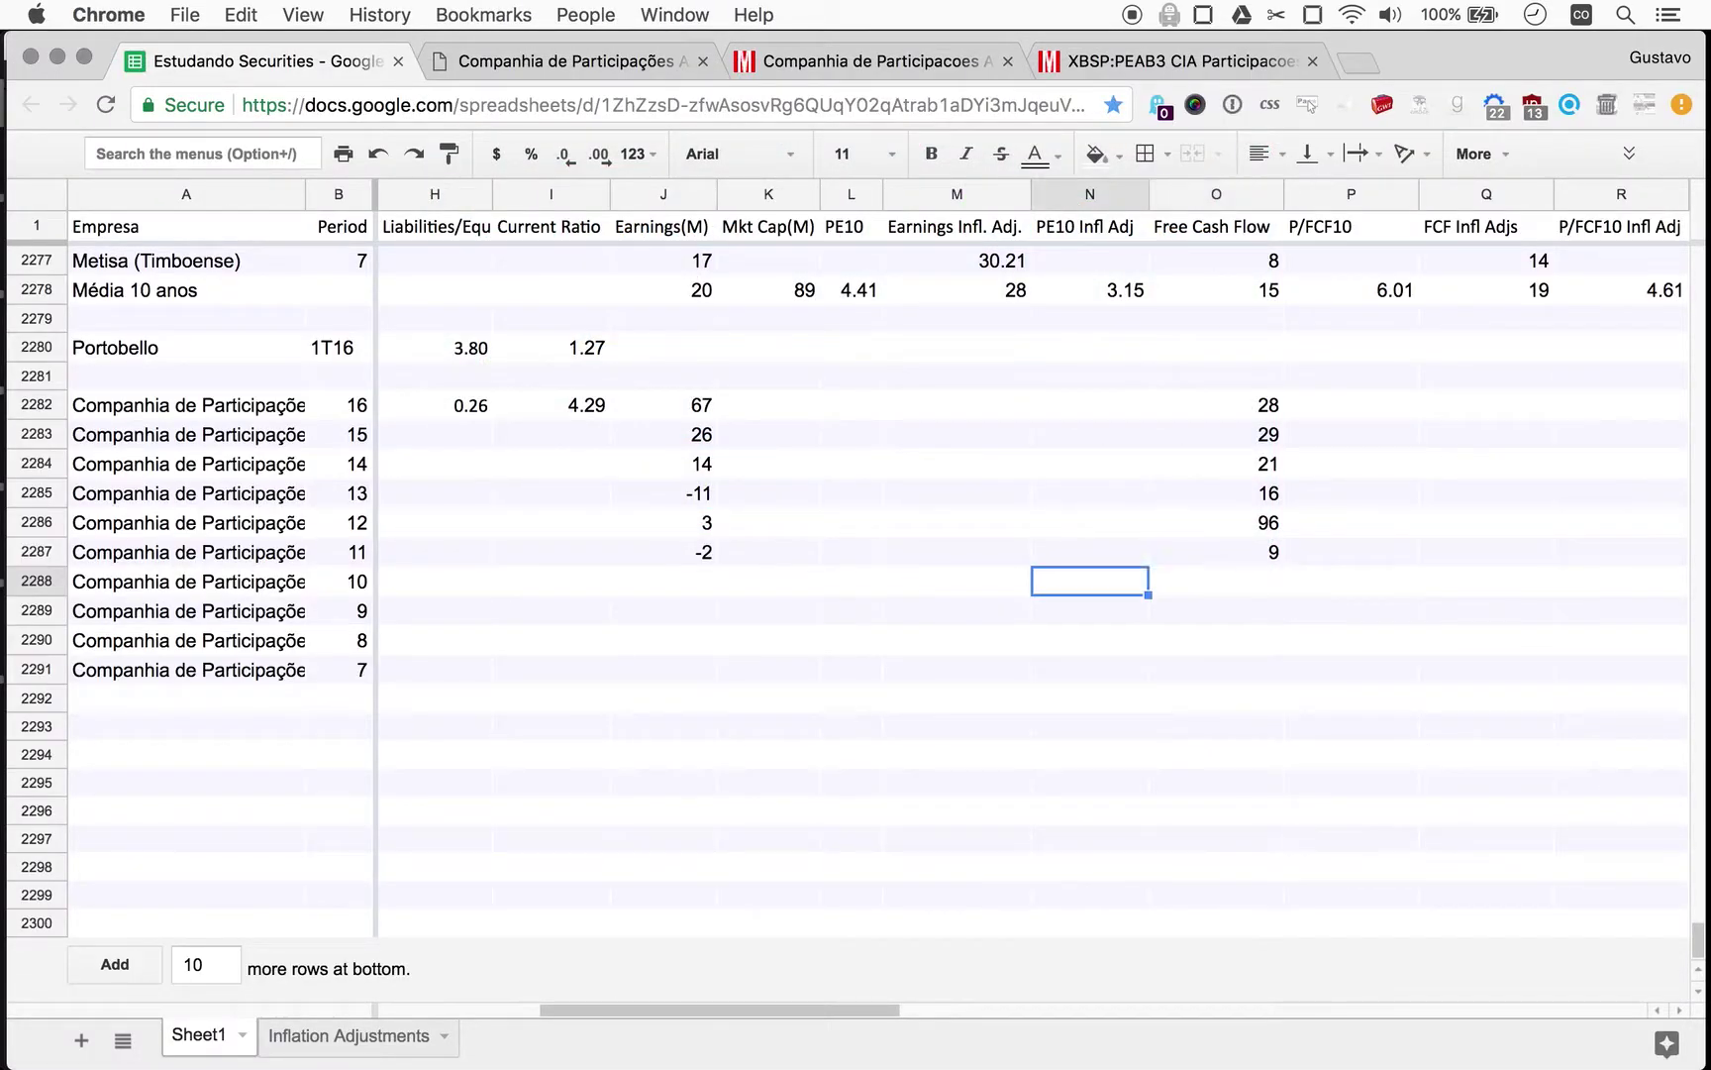
{"action": "key", "text": "Left"}
{"action": "key", "text": "Left"}
{"action": "key", "text": "Left"}
{"action": "key", "text": "Left"}
{"action": "type", "text": "27"}
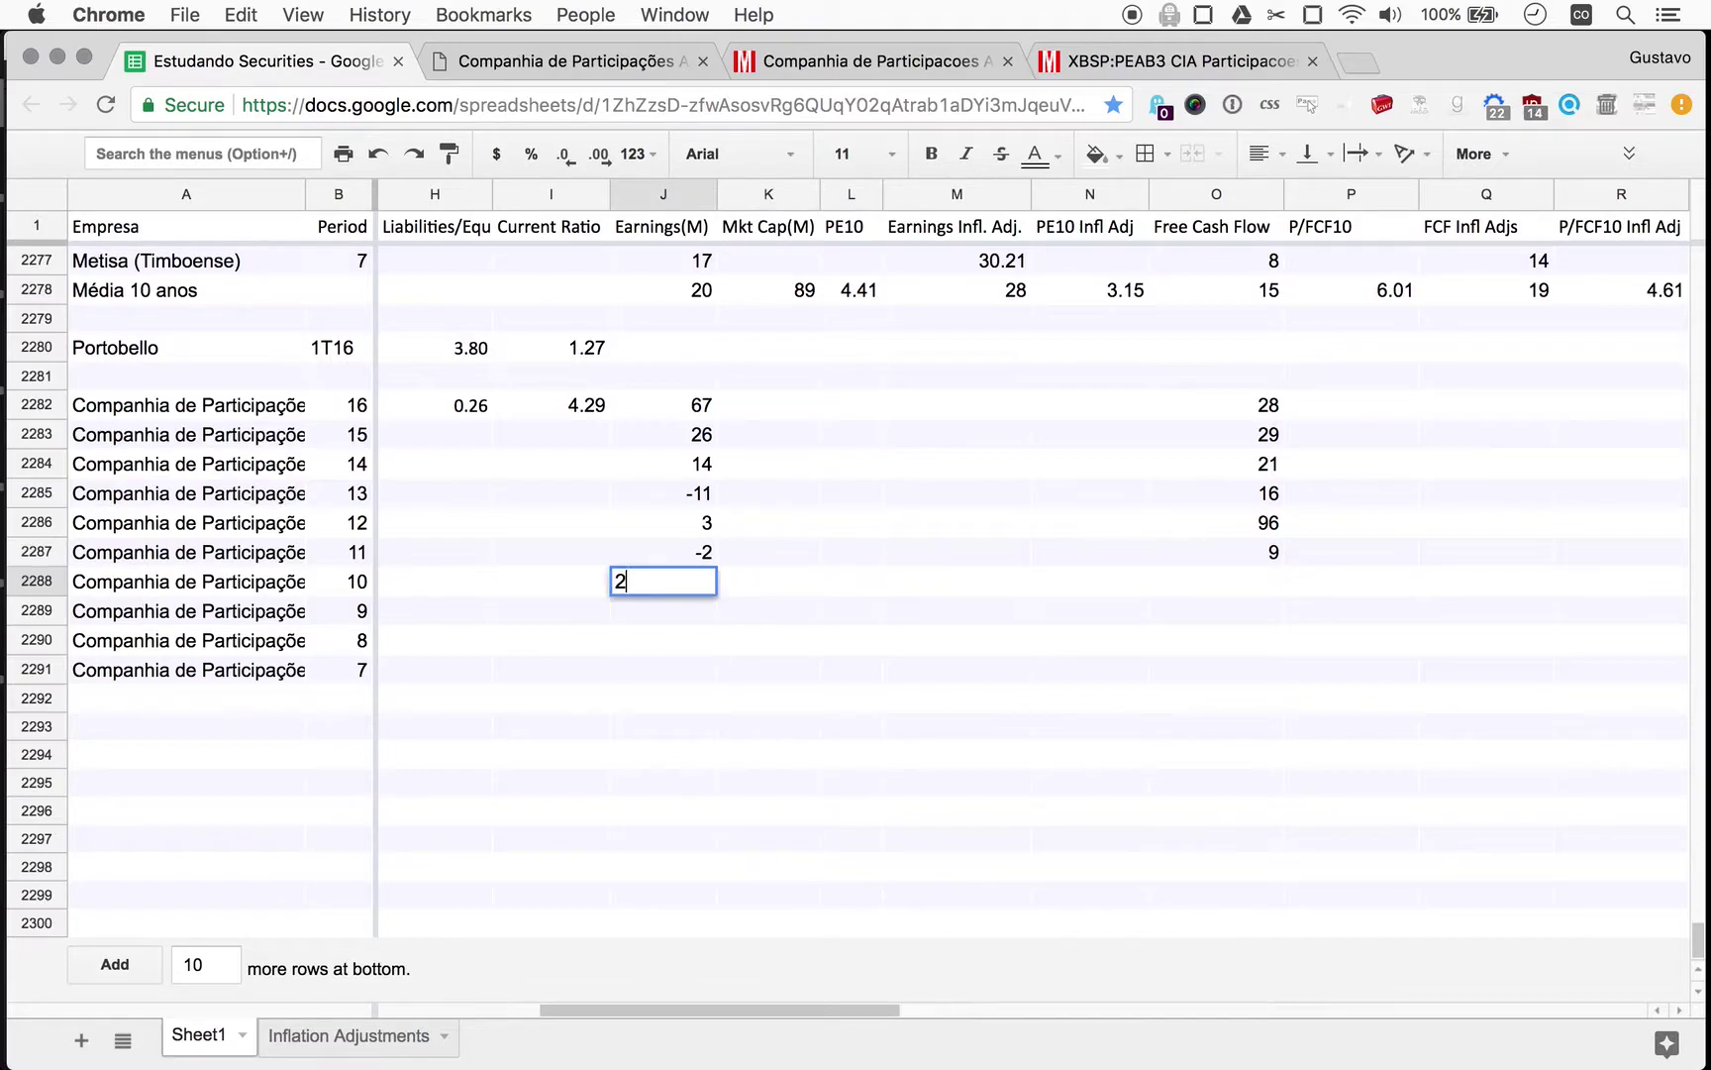
{"action": "key", "text": "Return"}
{"action": "type", "text": "3"}
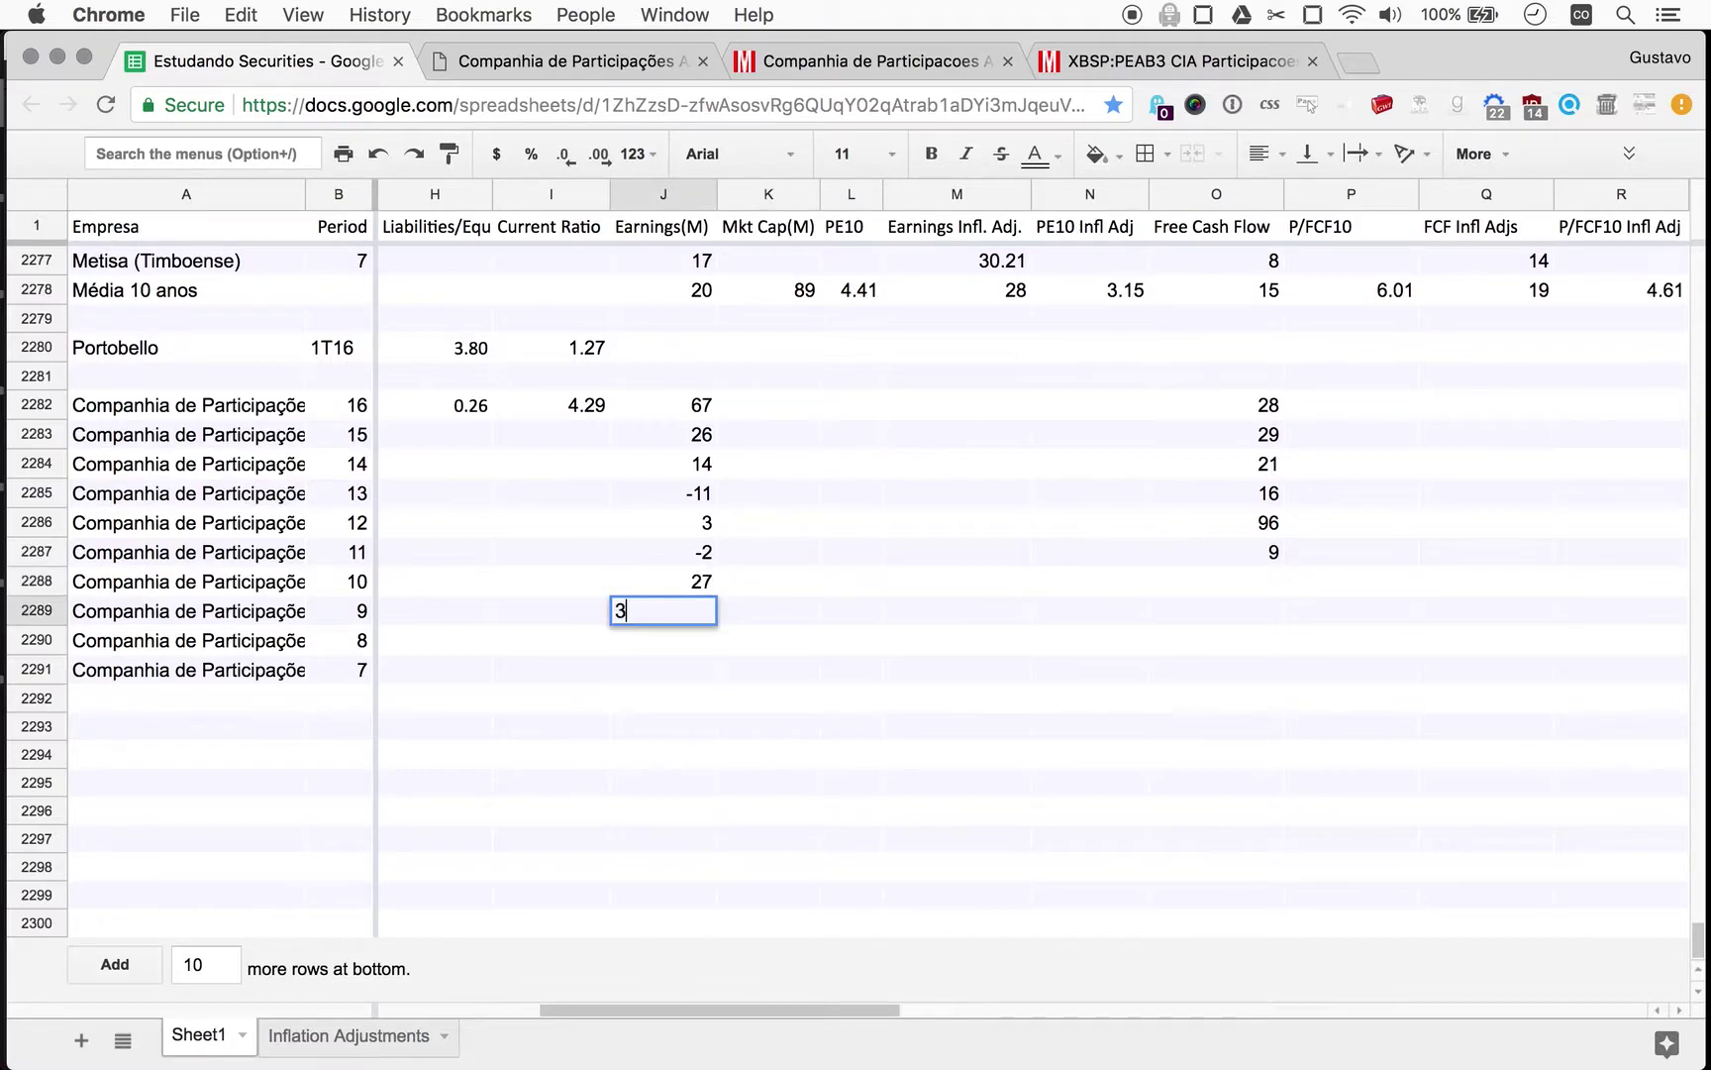
{"action": "key", "text": "Return"}
{"action": "key", "text": "Up"}
{"action": "key", "text": "Up"}
{"action": "key", "text": "Right"}
{"action": "key", "text": "Right"}
{"action": "key", "text": "Right"}
{"action": "key", "text": "Right"}
{"action": "key", "text": "Right"}
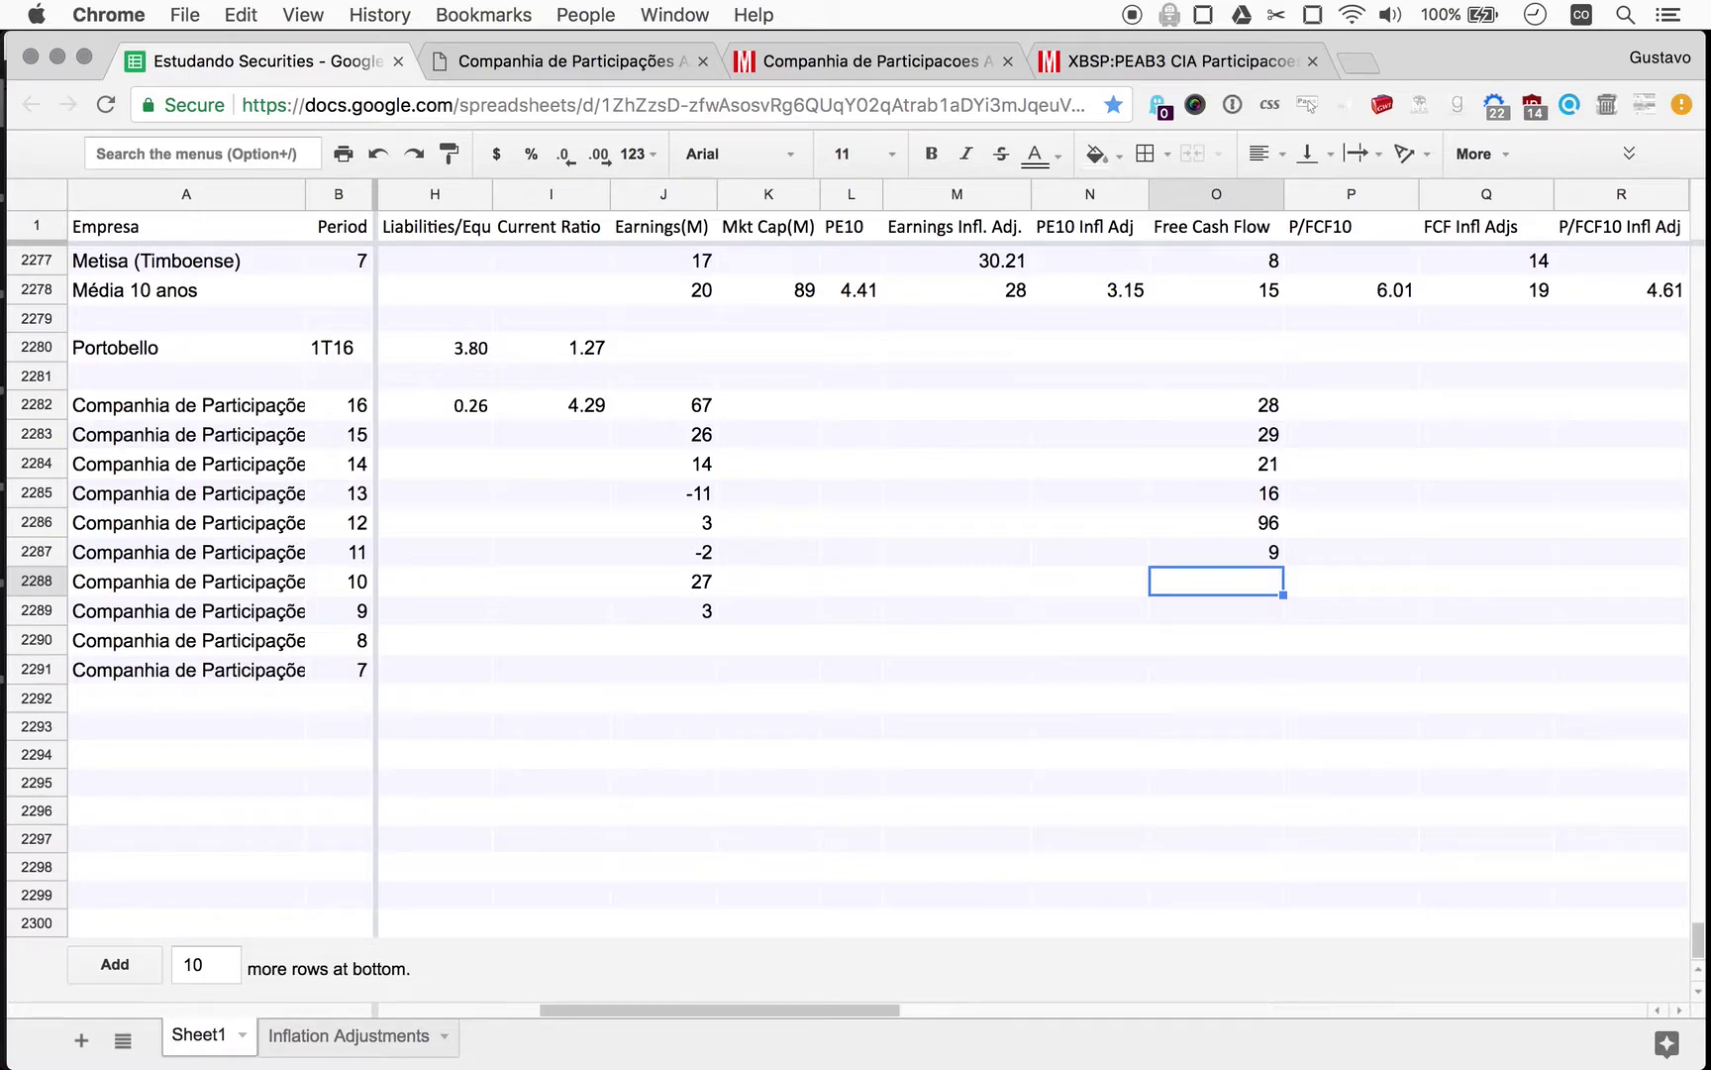
Read the PDF's cash-flow statement and enter 11 as period 10 Free Cash Flow in O2288.
{"action": "key", "text": "super+Tab"}
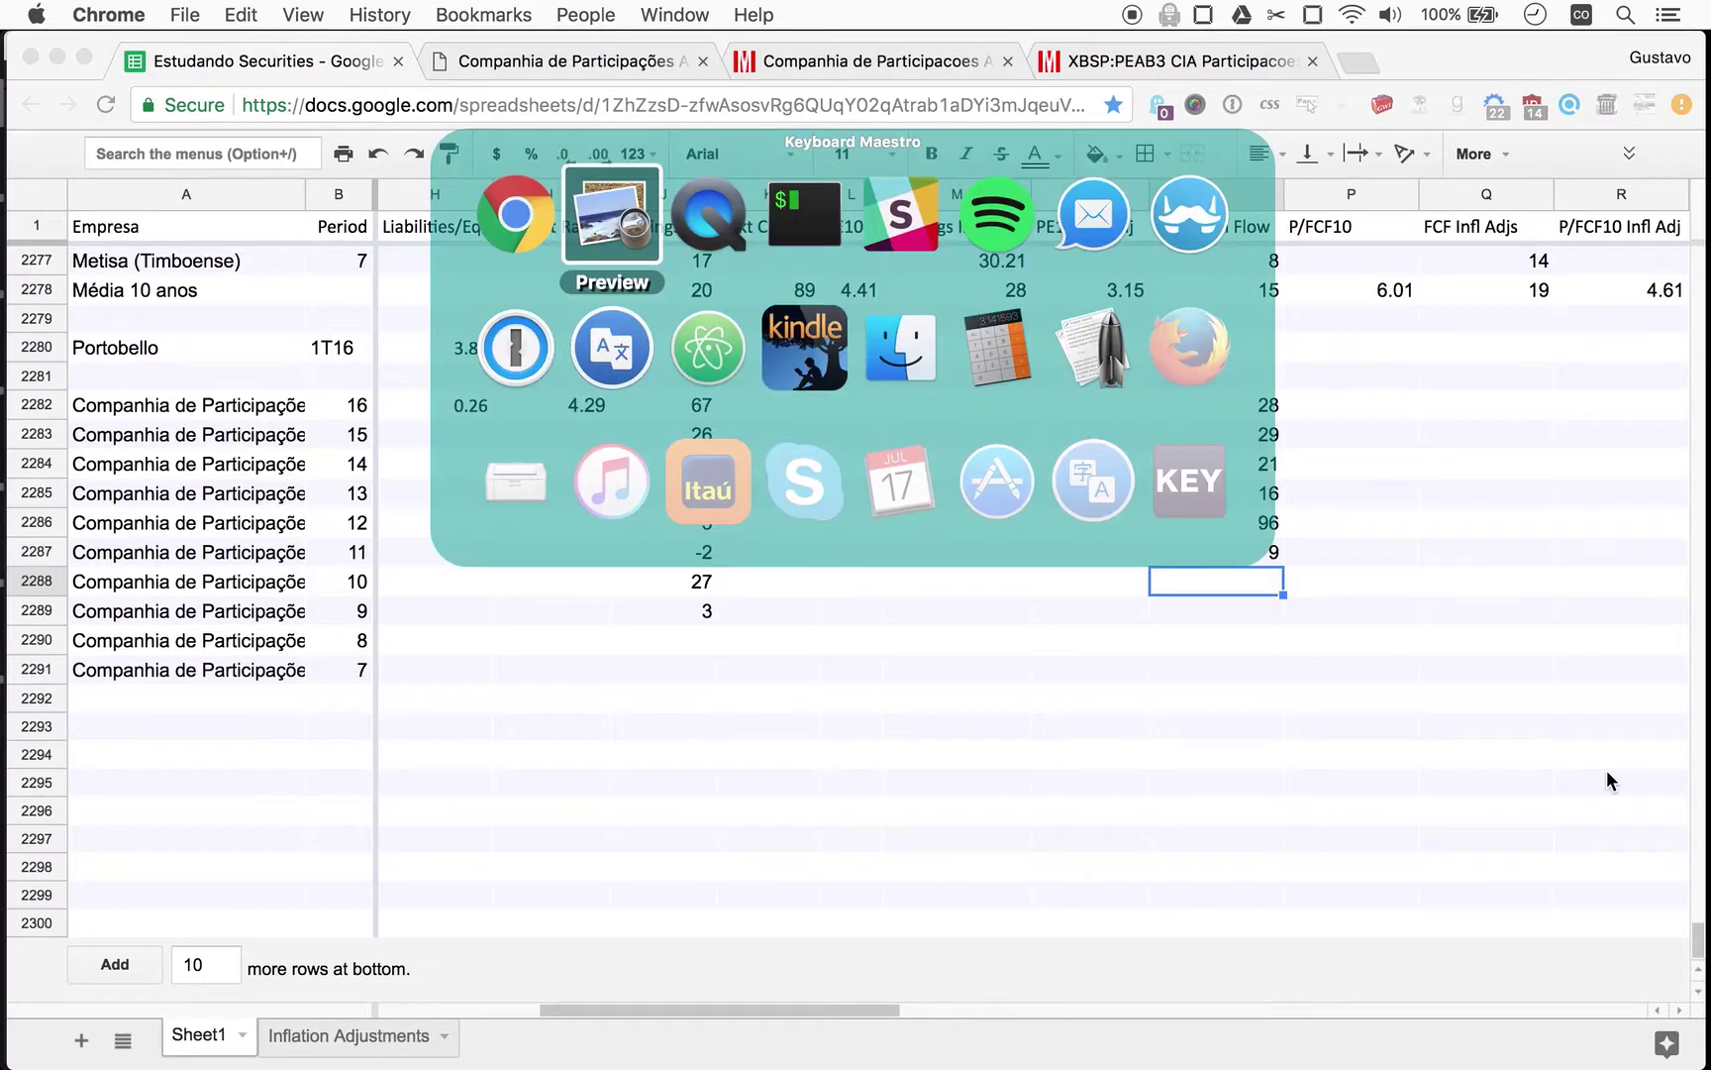
{"action": "scroll", "coordinate": [1125, 681], "scroll_direction": "down", "scroll_amount": 5}
{"action": "scroll", "coordinate": [1125, 682], "scroll_direction": "down", "scroll_amount": 5}
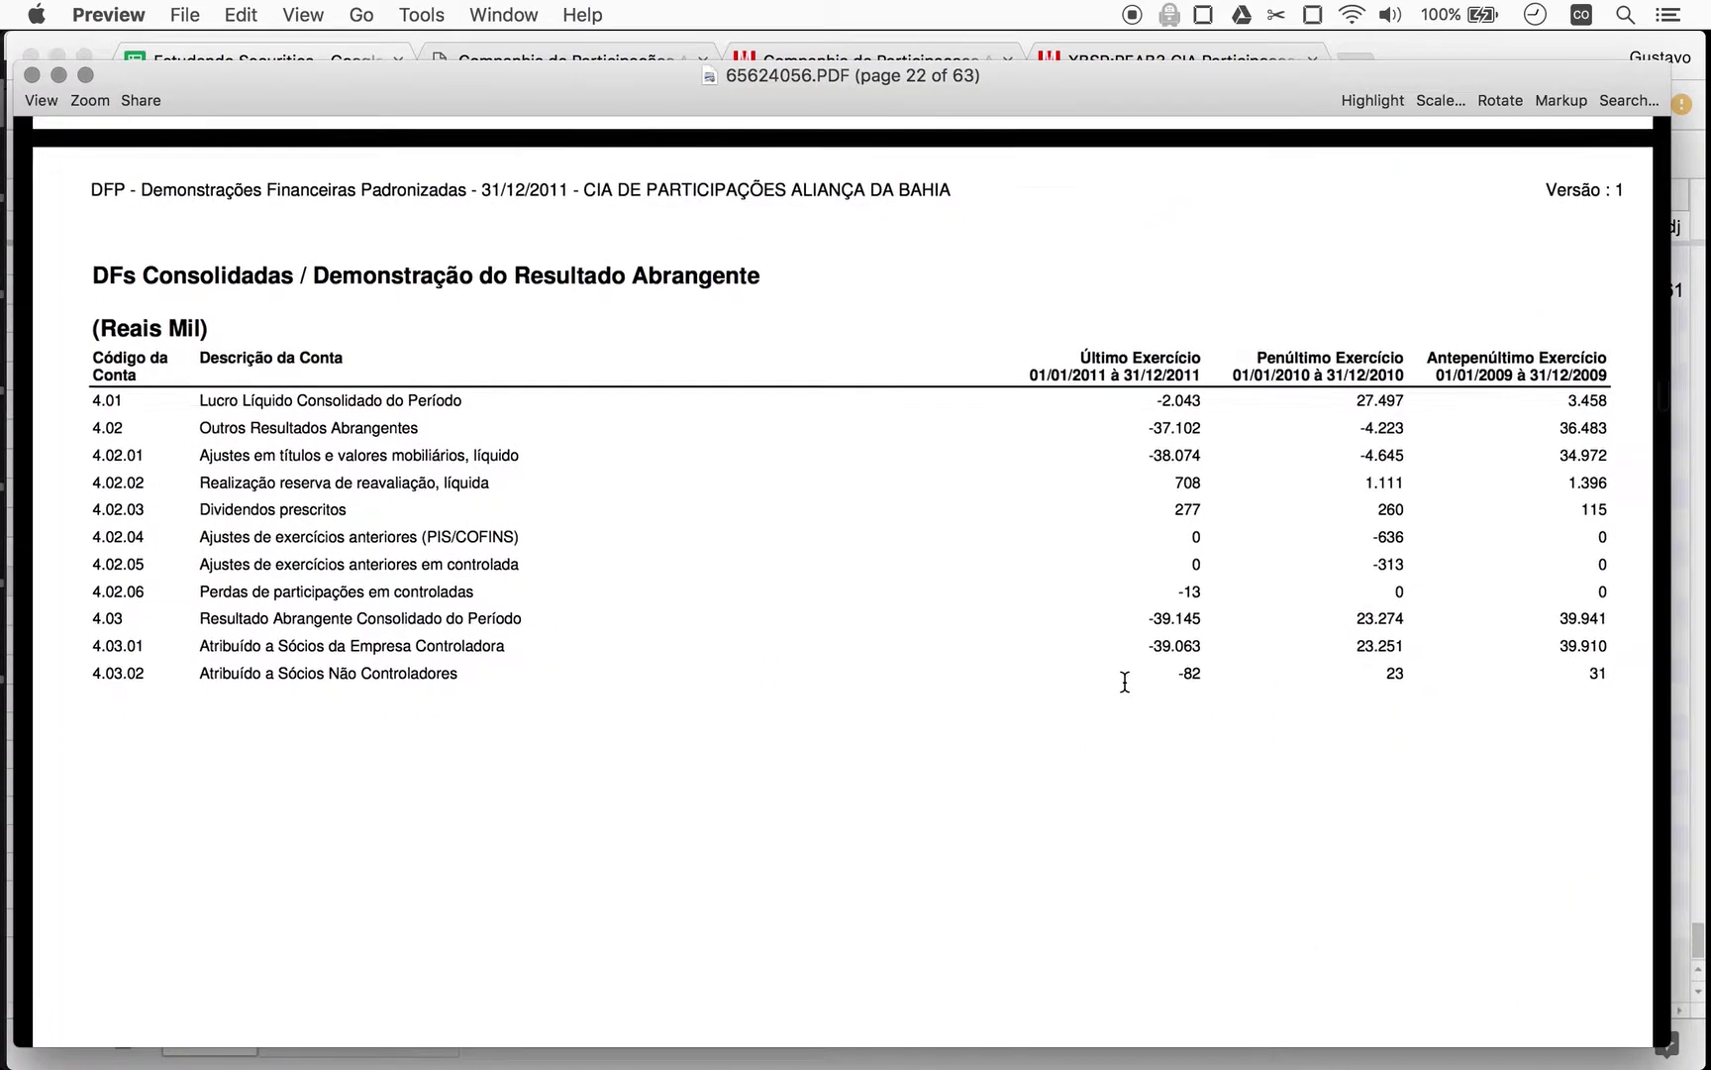
{"action": "scroll", "coordinate": [1125, 681], "scroll_direction": "down", "scroll_amount": 15}
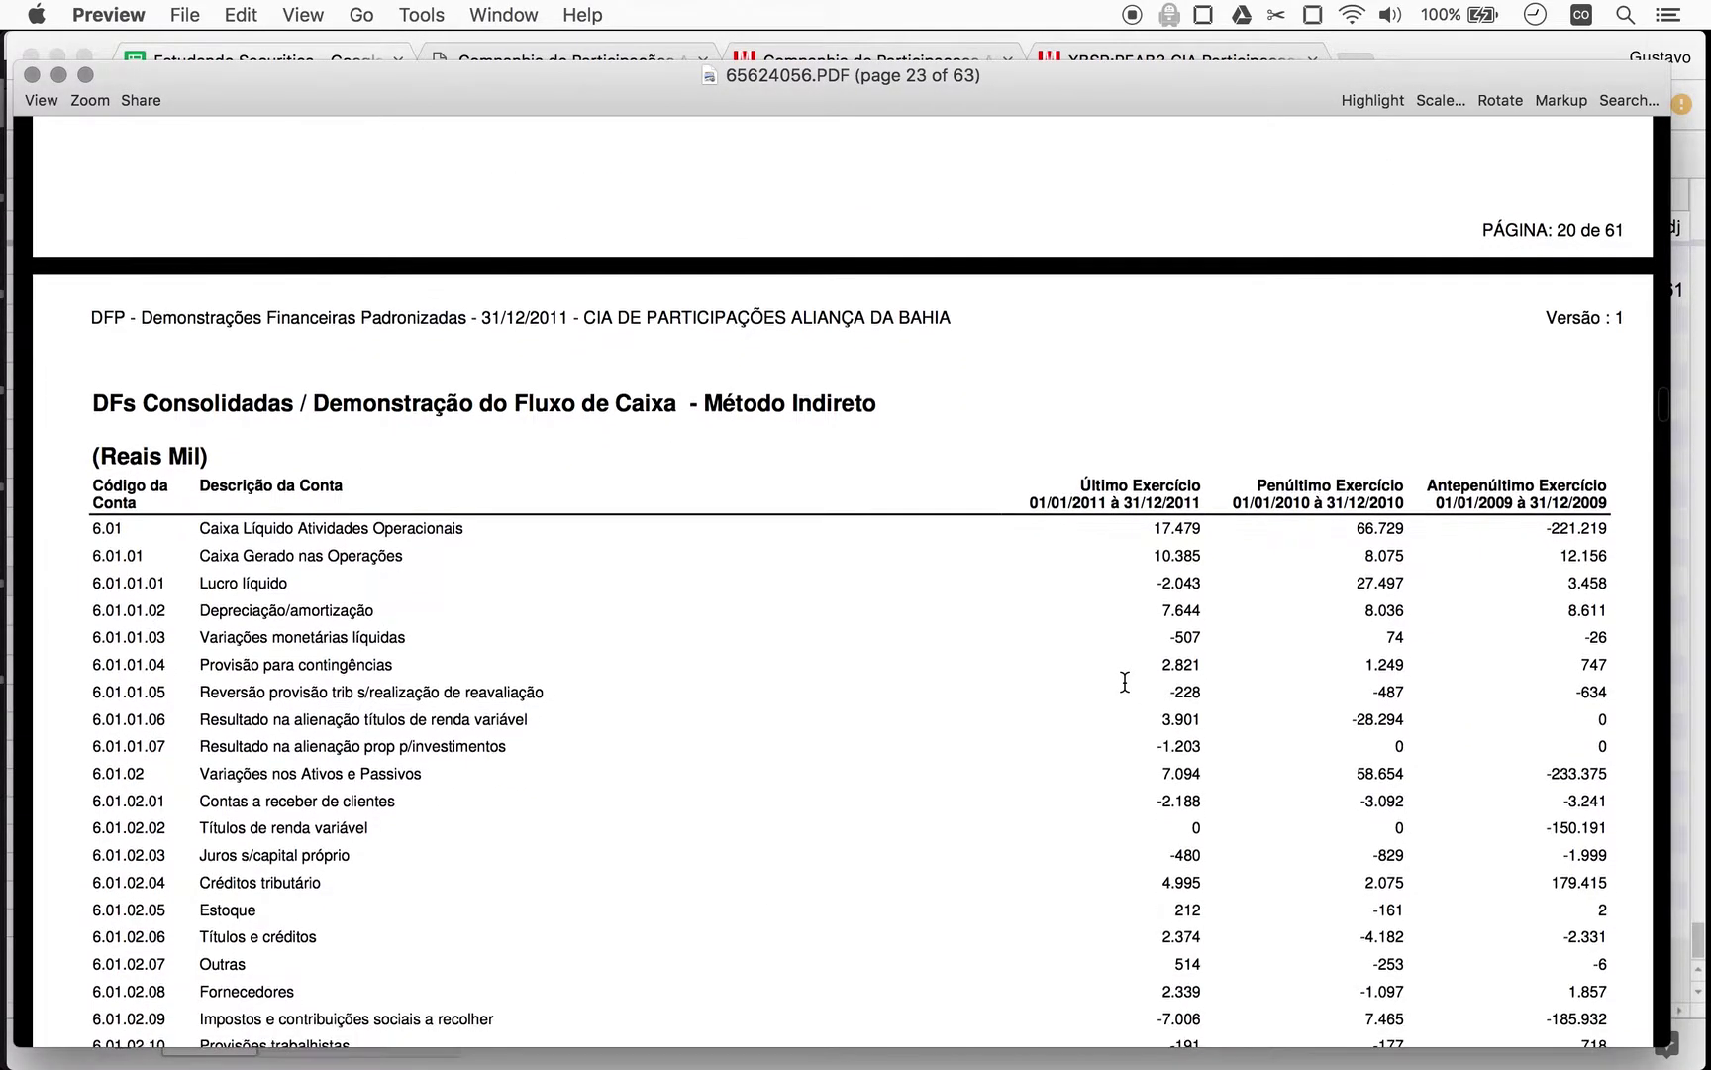
{"action": "scroll", "coordinate": [1330, 440], "scroll_direction": "down", "scroll_amount": 1}
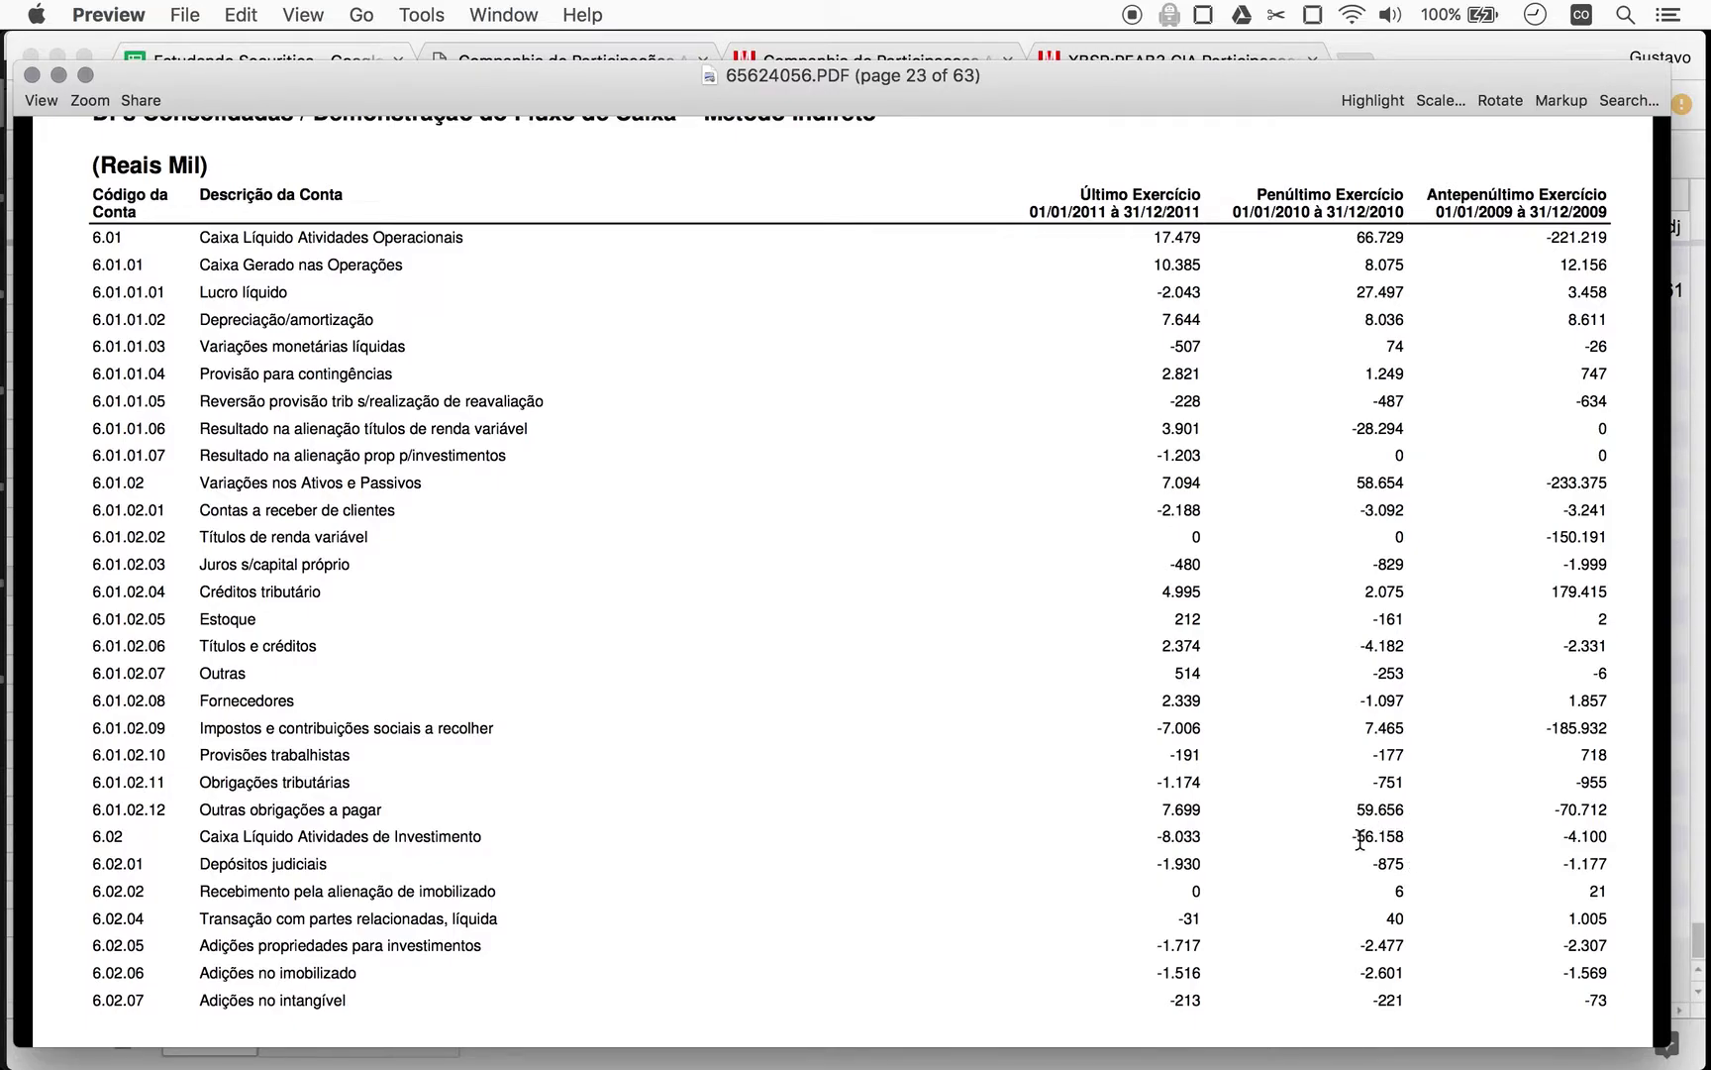
{"action": "key", "text": "super+Tab"}
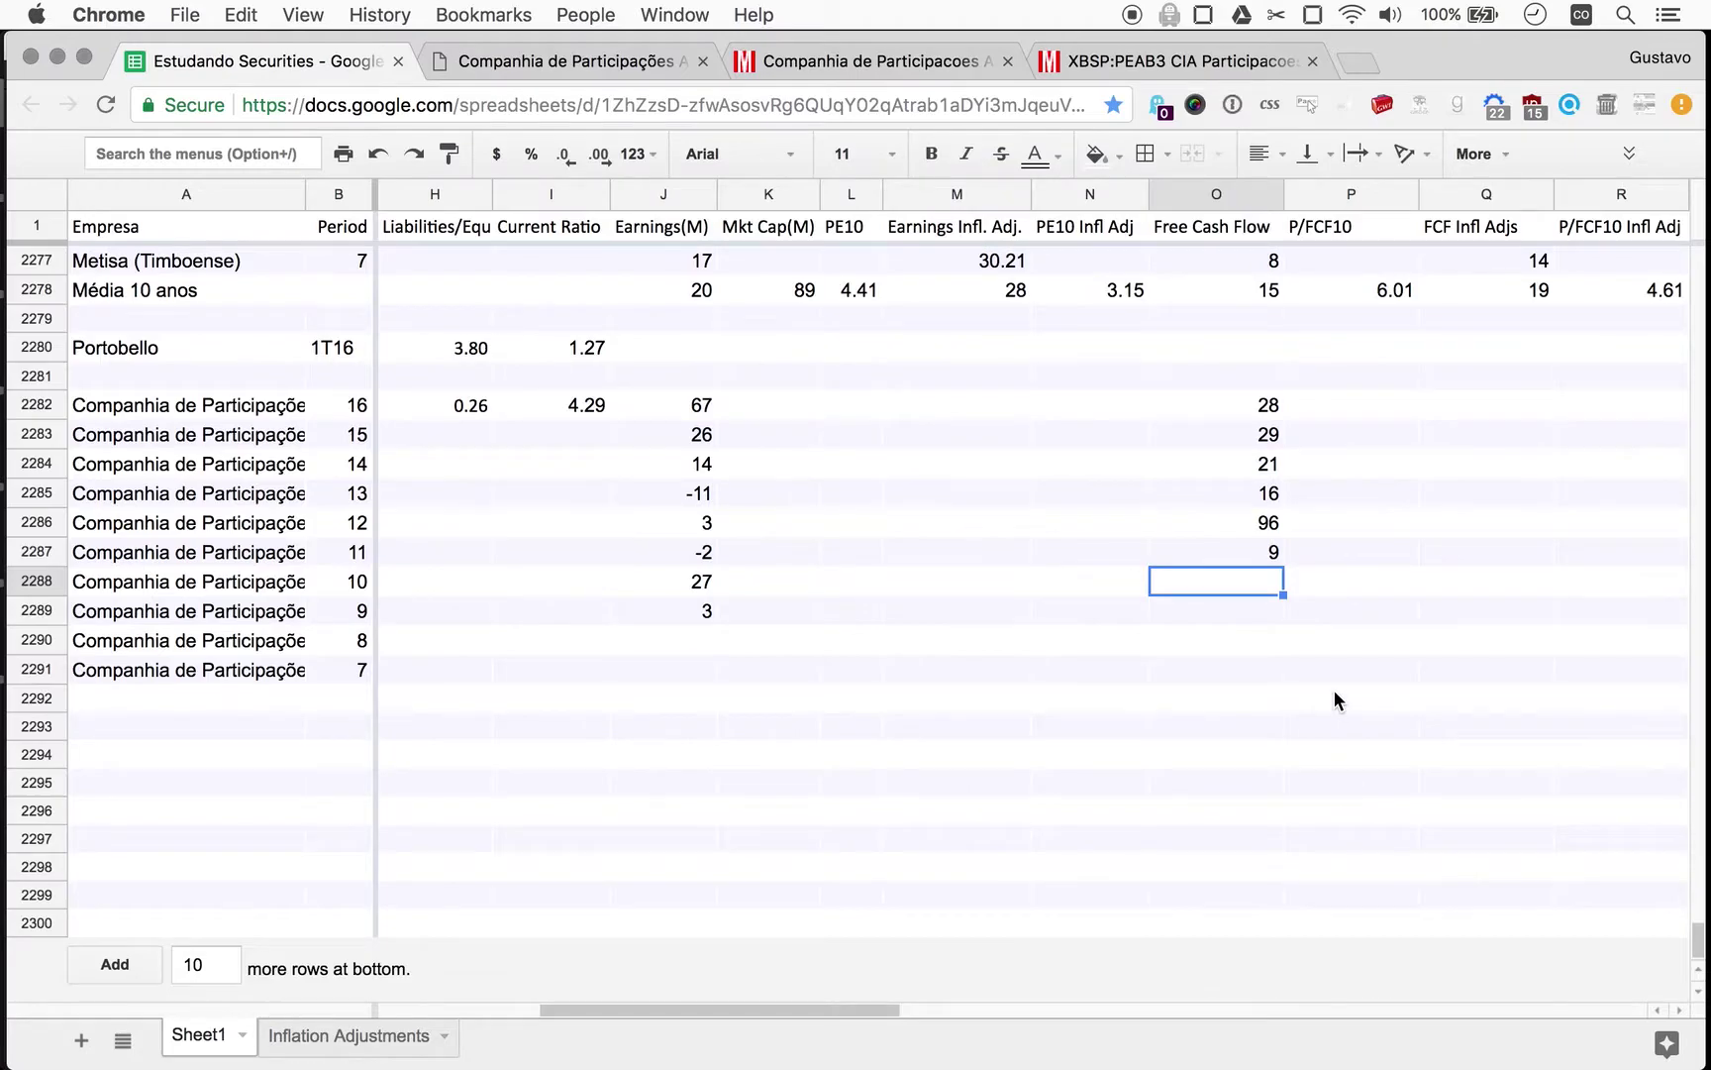
{"action": "type", "text": "11"}
{"action": "key", "text": "Return"}
Enter -225 as period 9 Free Cash Flow in O2289.
{"action": "key", "text": "super+Tab"}
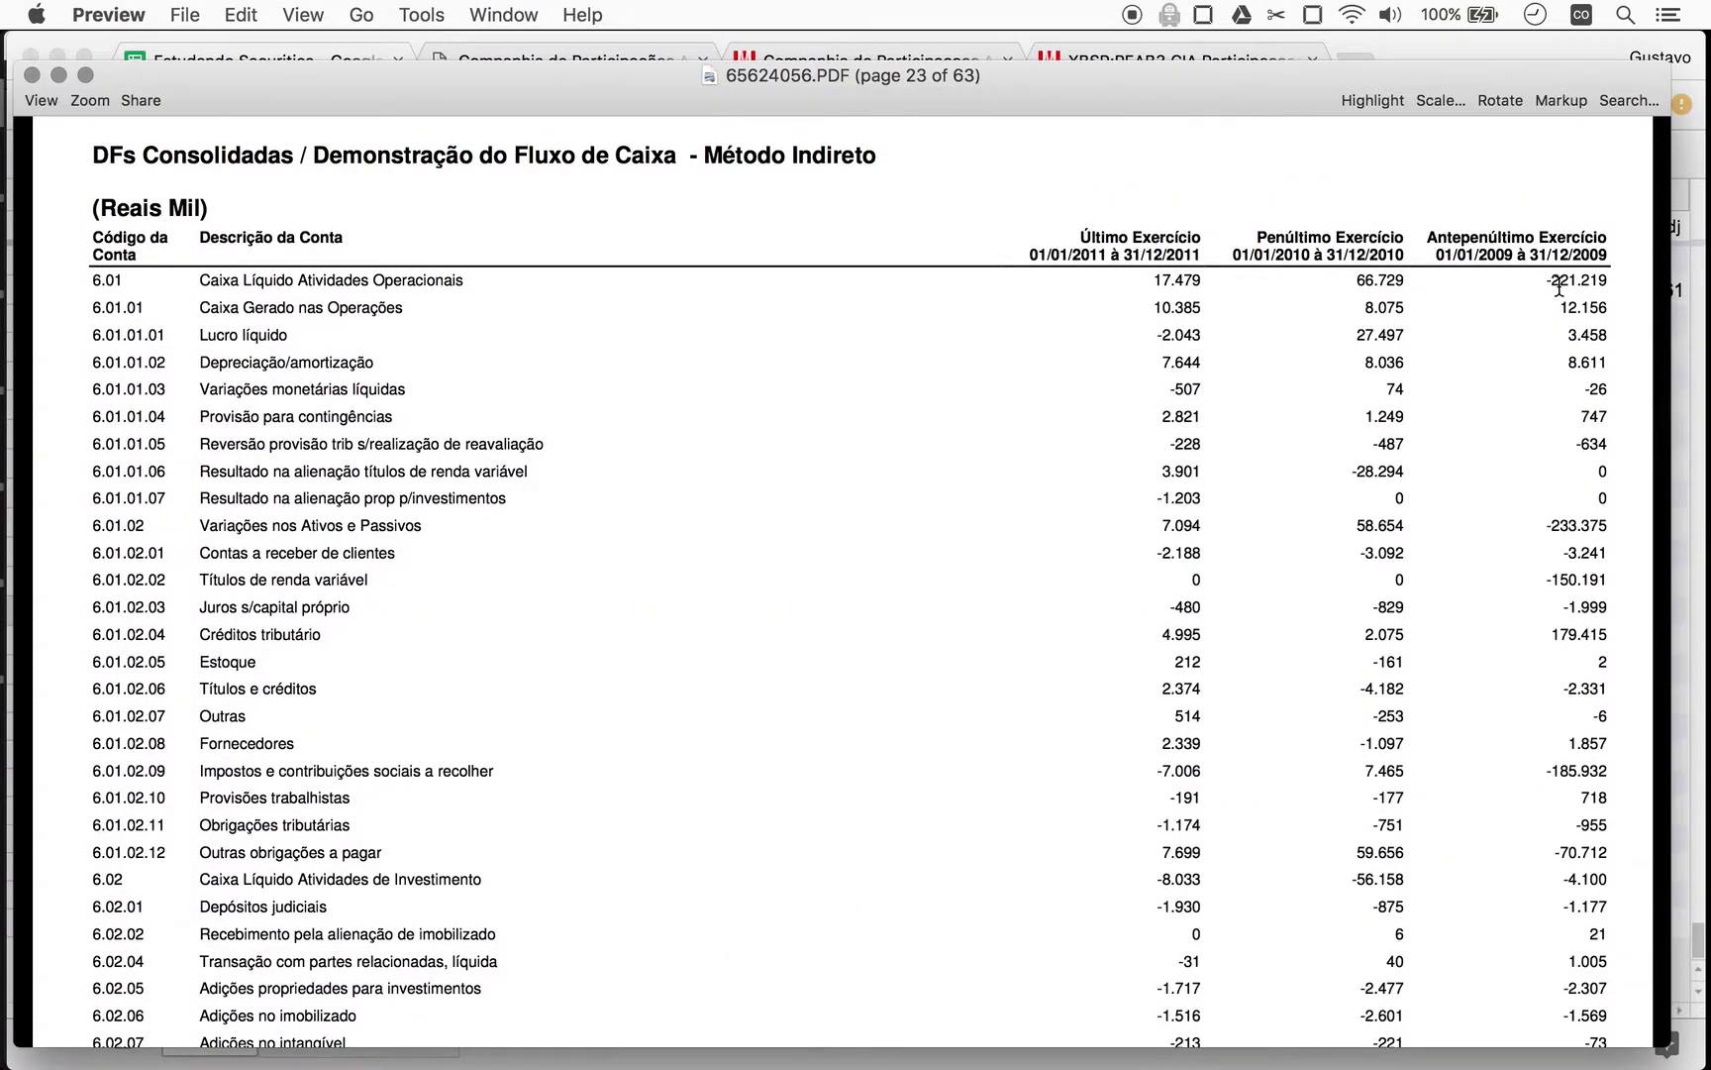
{"action": "scroll", "coordinate": [1555, 277], "scroll_direction": "down", "scroll_amount": 2}
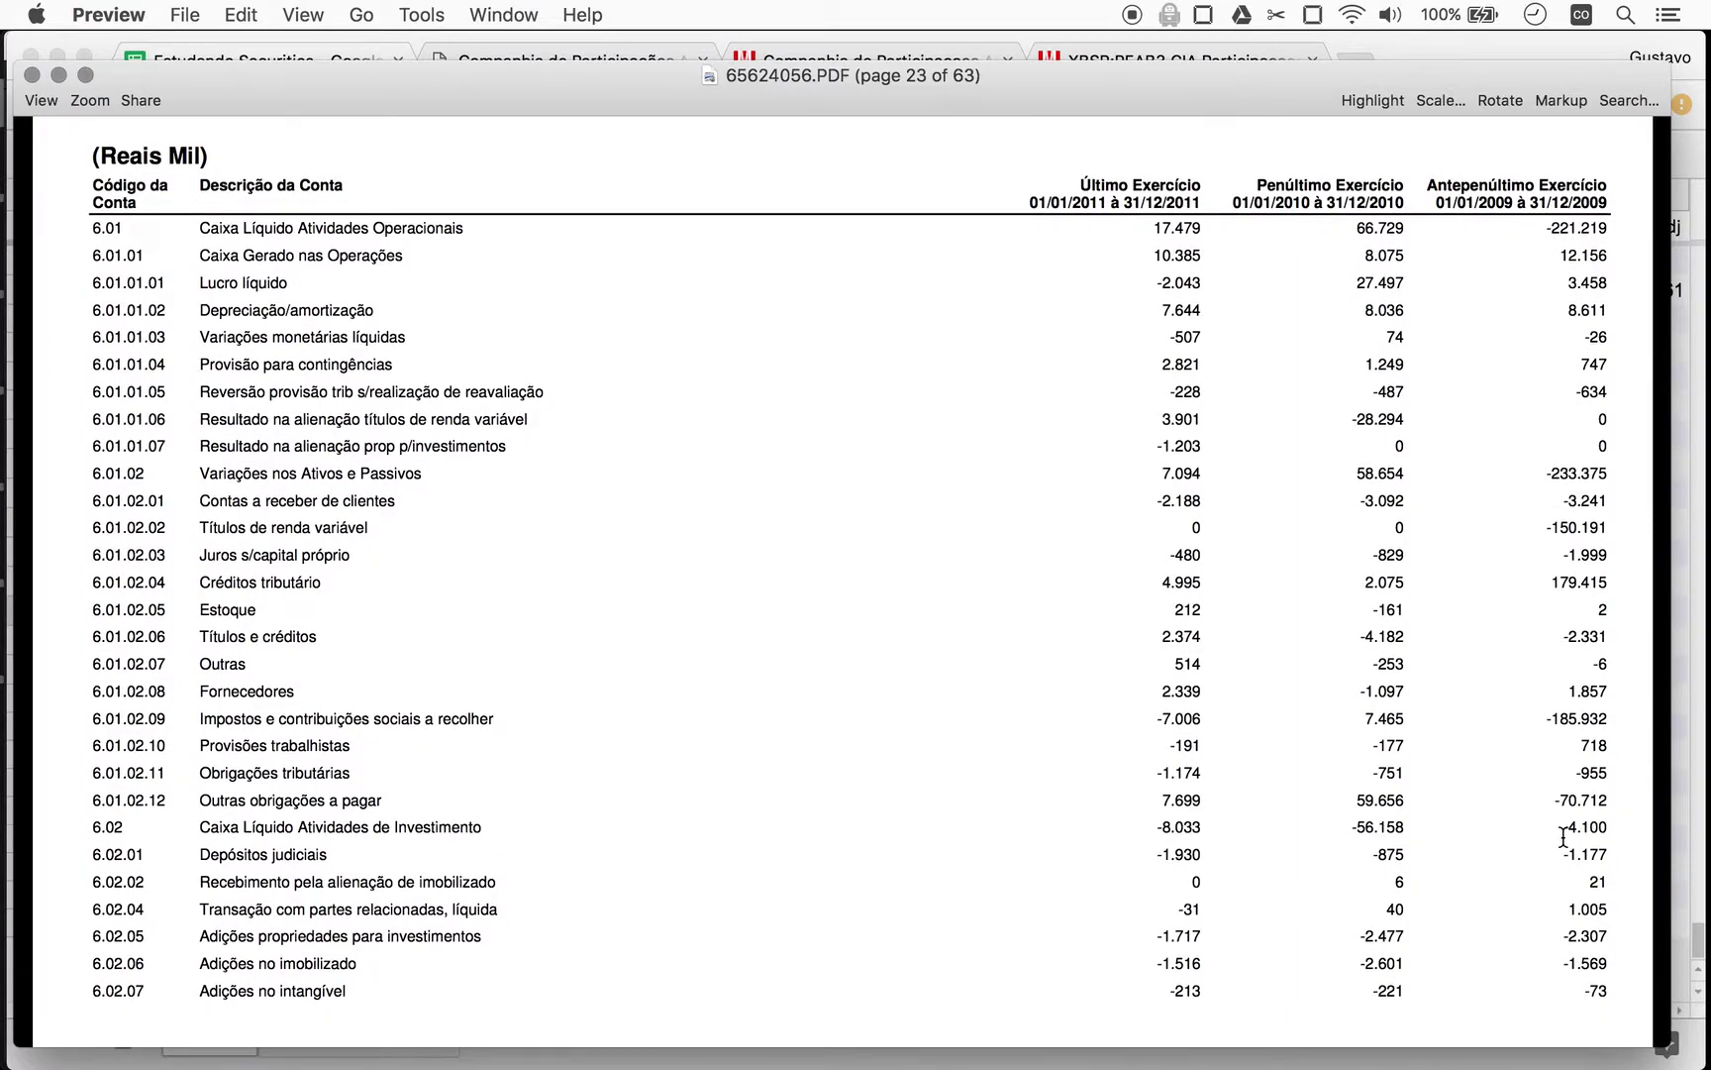
{"action": "key", "text": "super+Tab"}
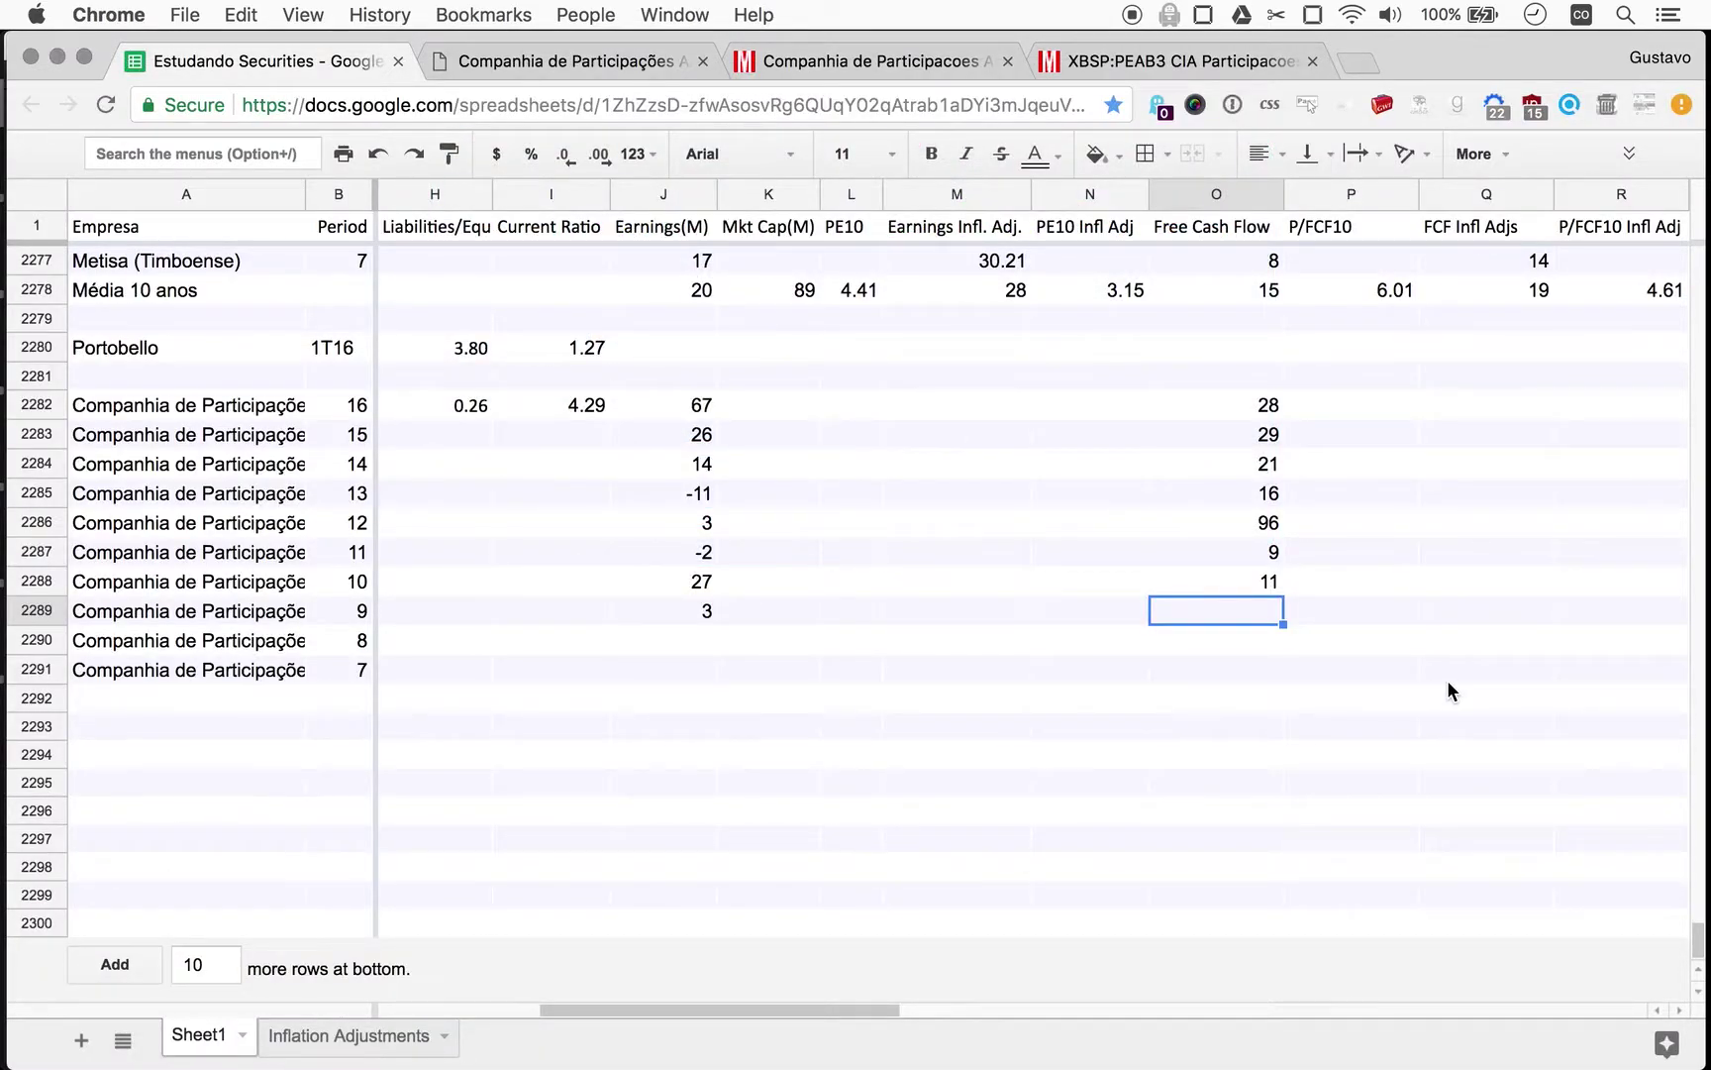
{"action": "type", "text": "-225"}
{"action": "key", "text": "Return"}
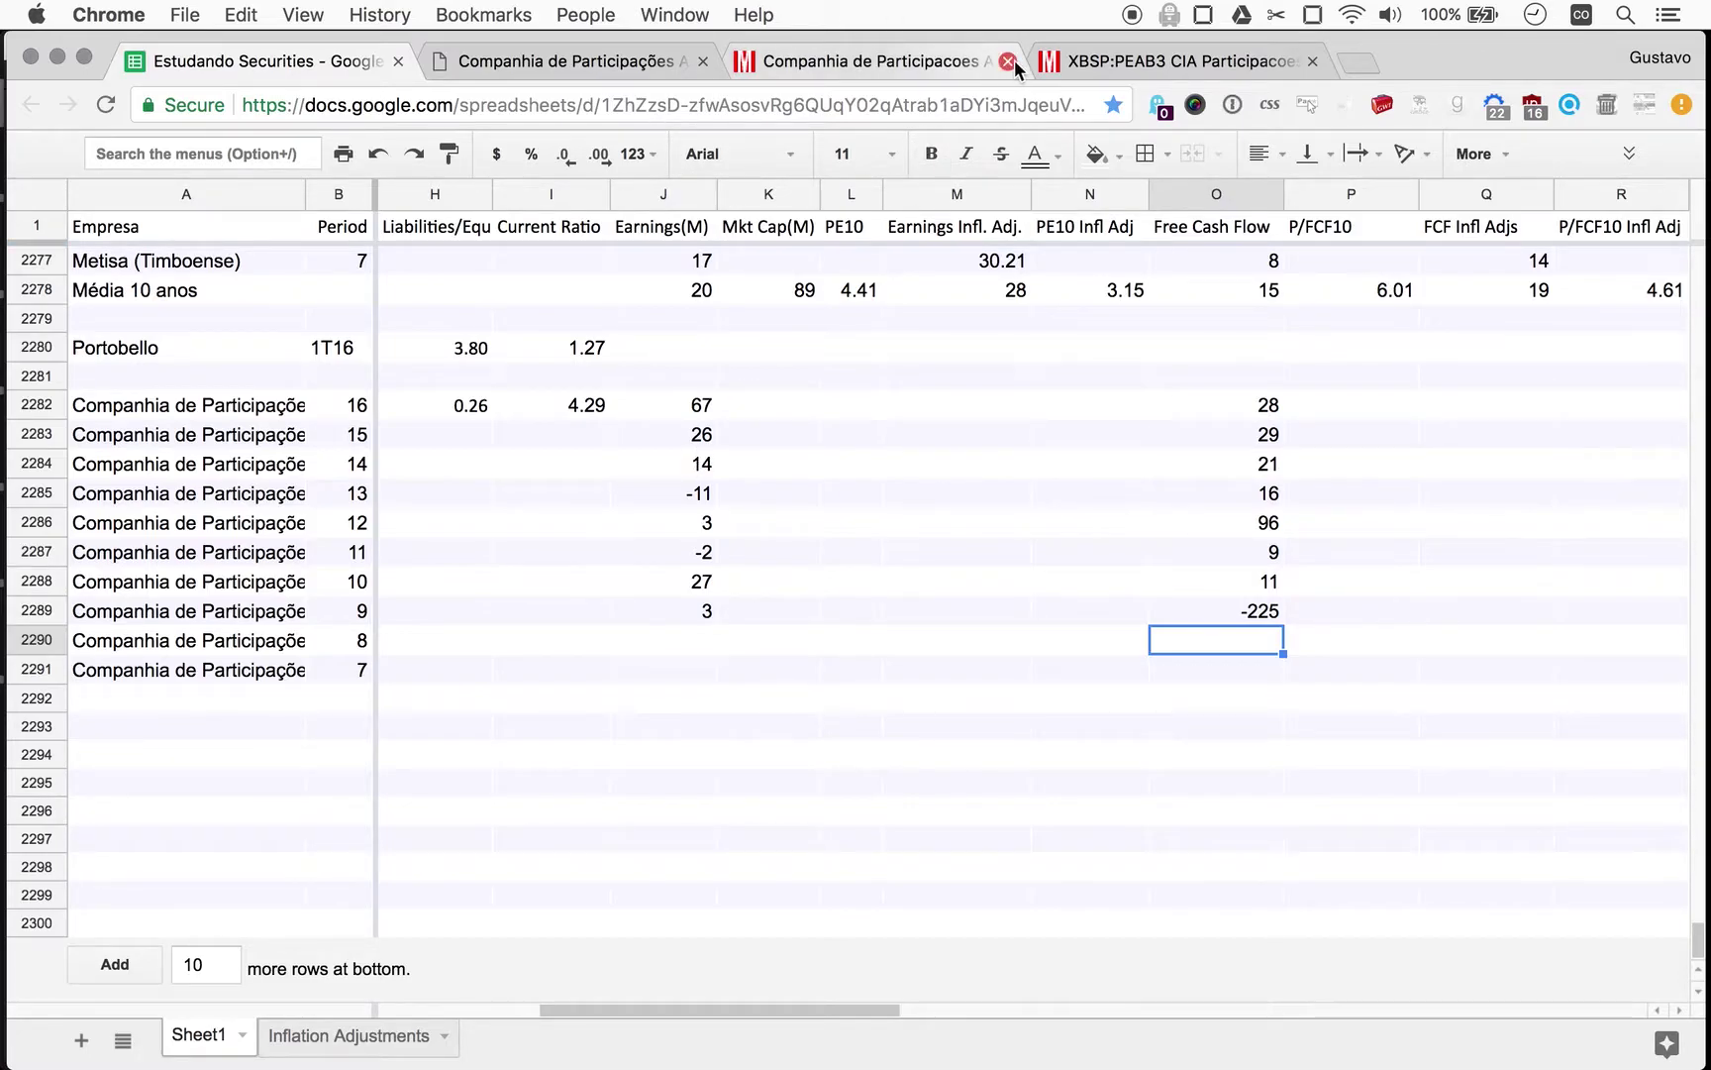
{"action": "key", "text": "super+Tab"}
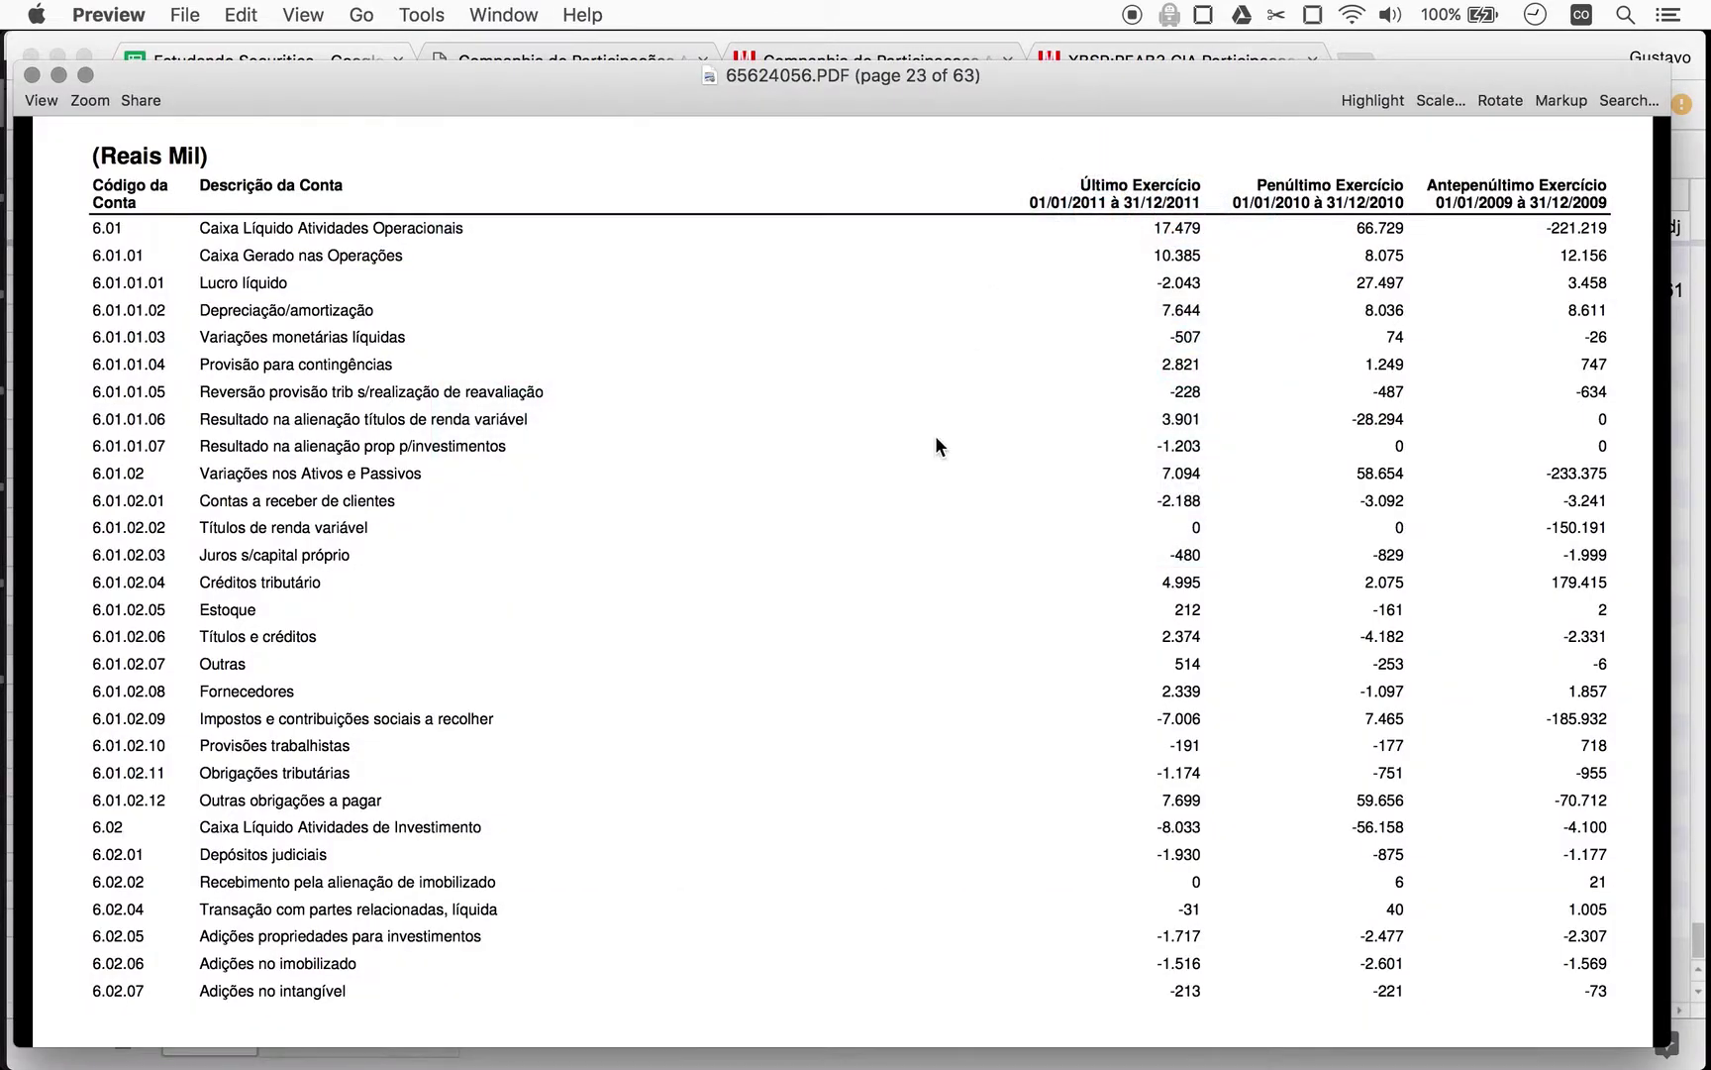
{"action": "key", "text": "super+Tab"}
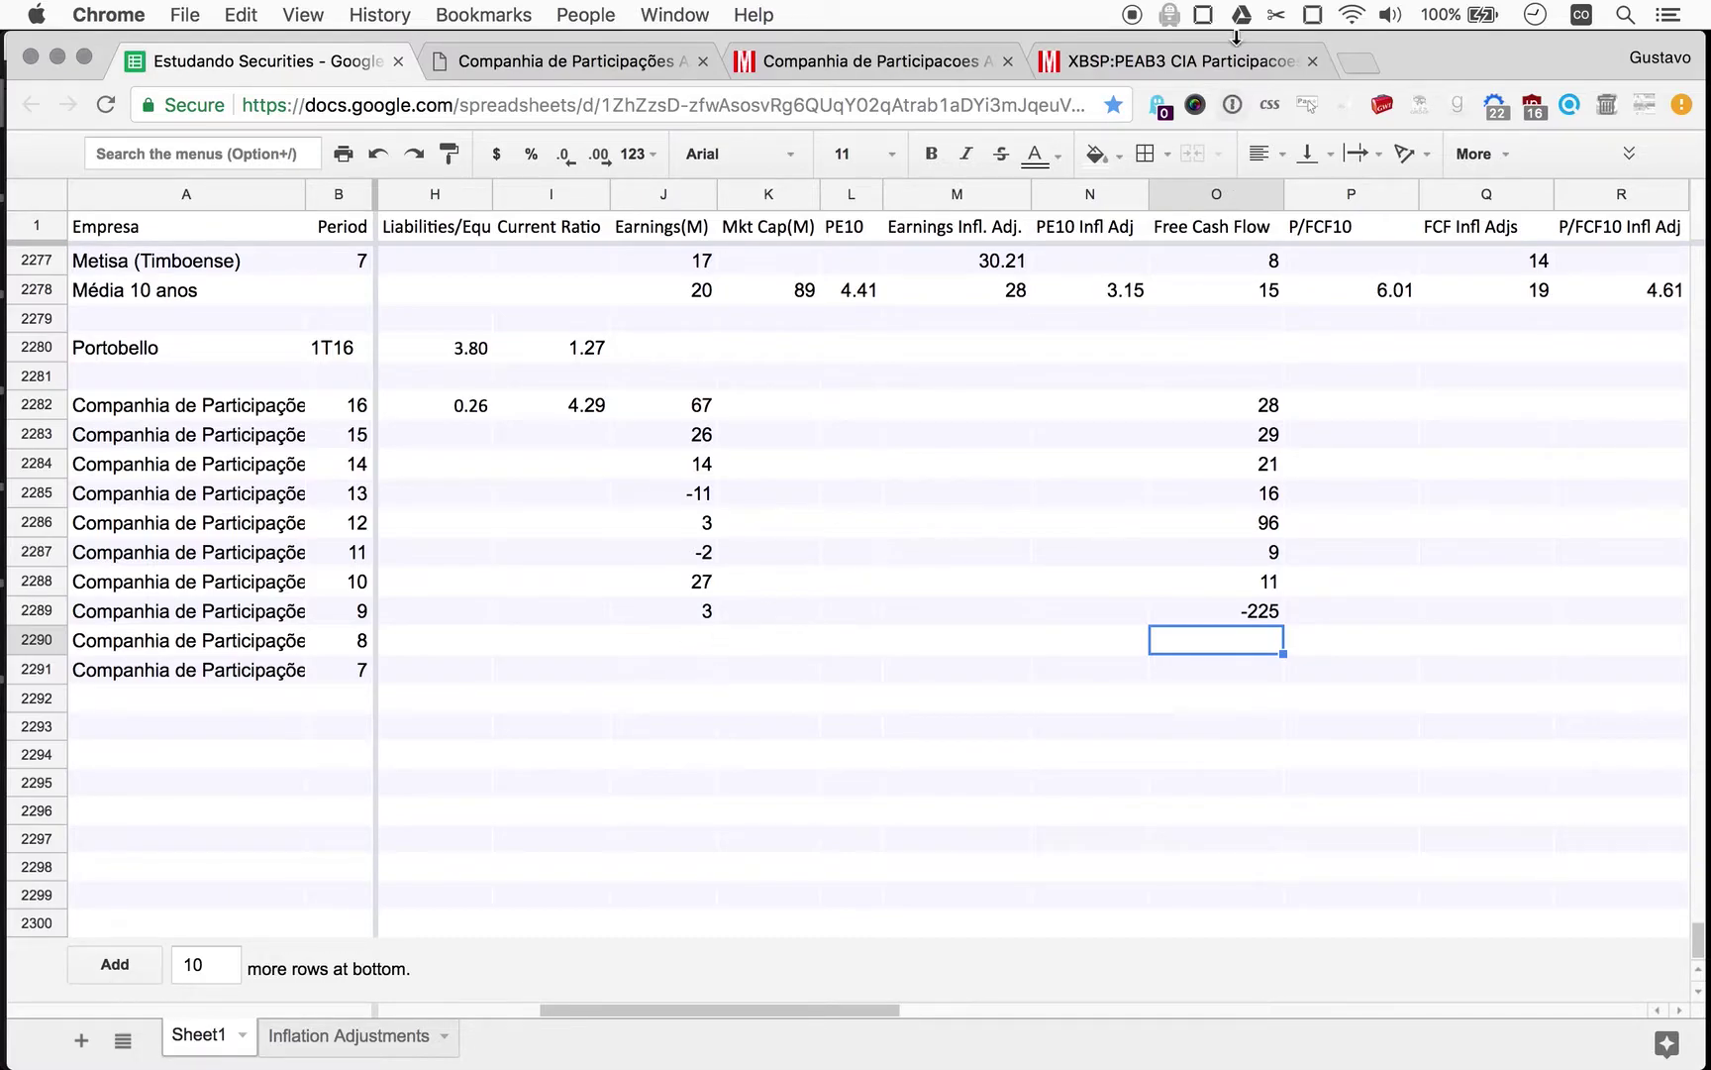
Close the old report tab and open the 12/31/2009 annual report filing.
{"action": "left_click", "coordinate": [1210, 61]}
{"action": "key", "text": "super+w"}
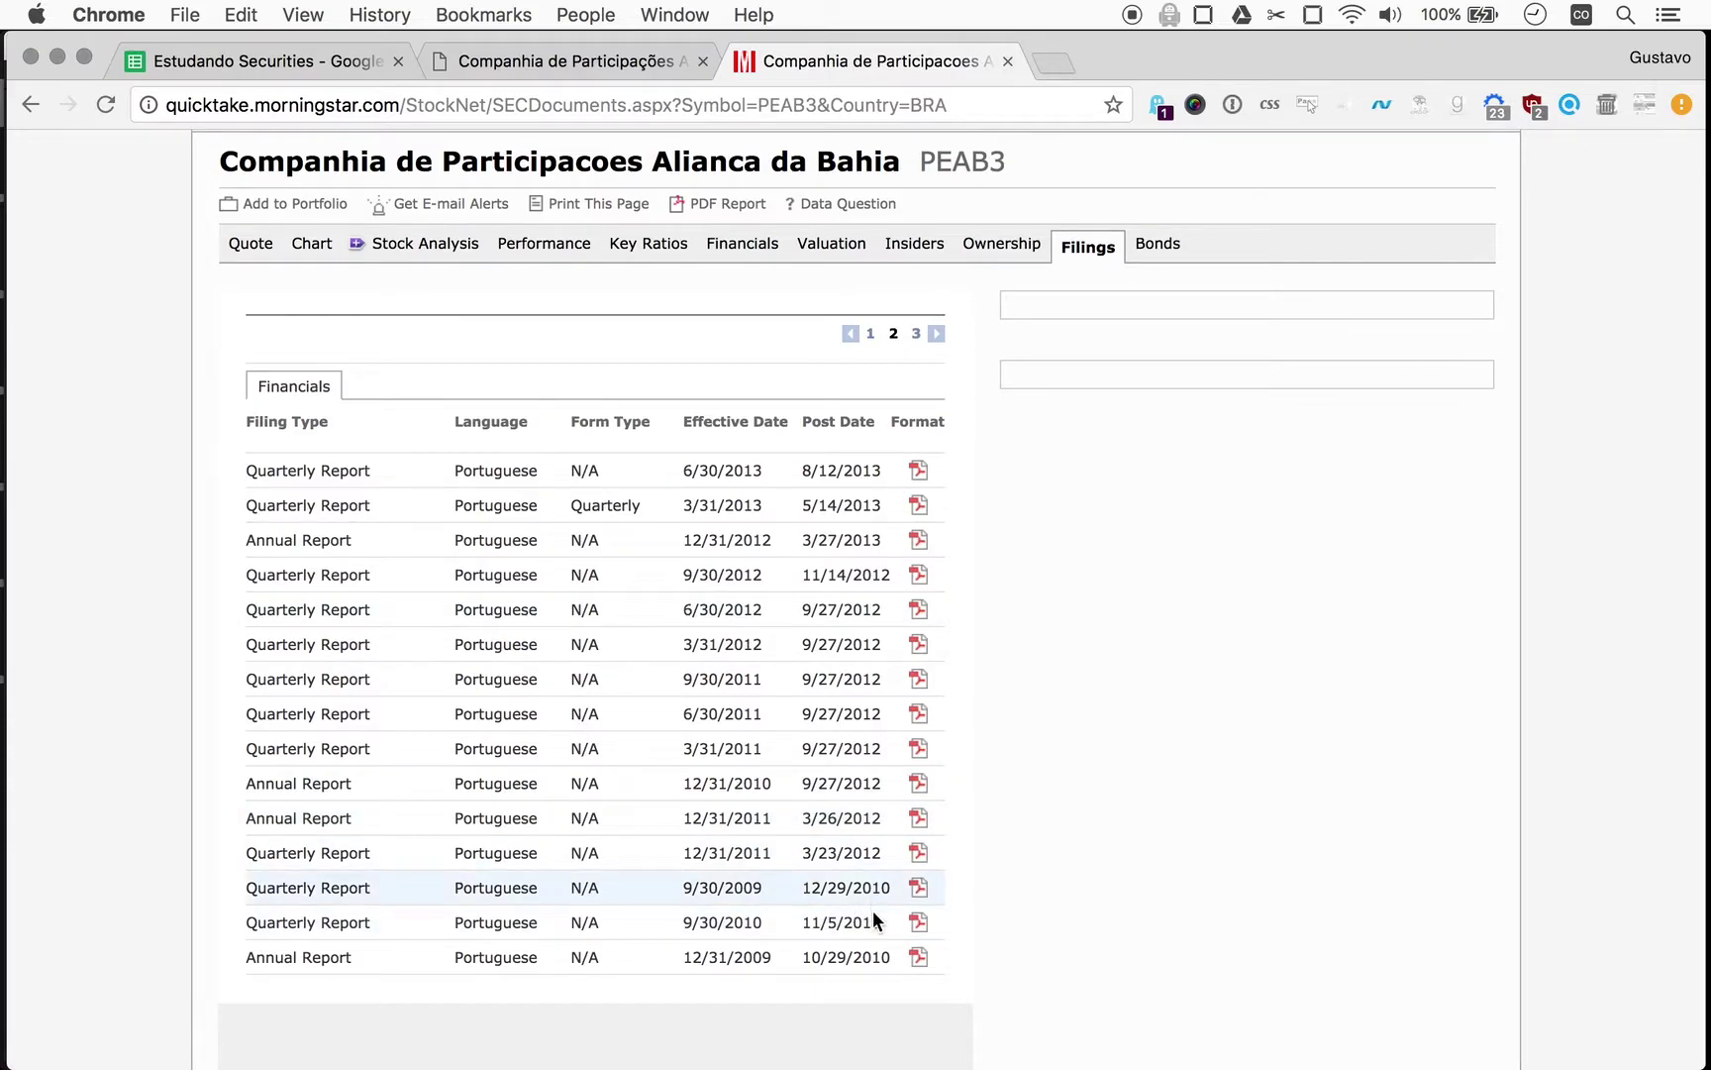
{"action": "left_click", "coordinate": [919, 958]}
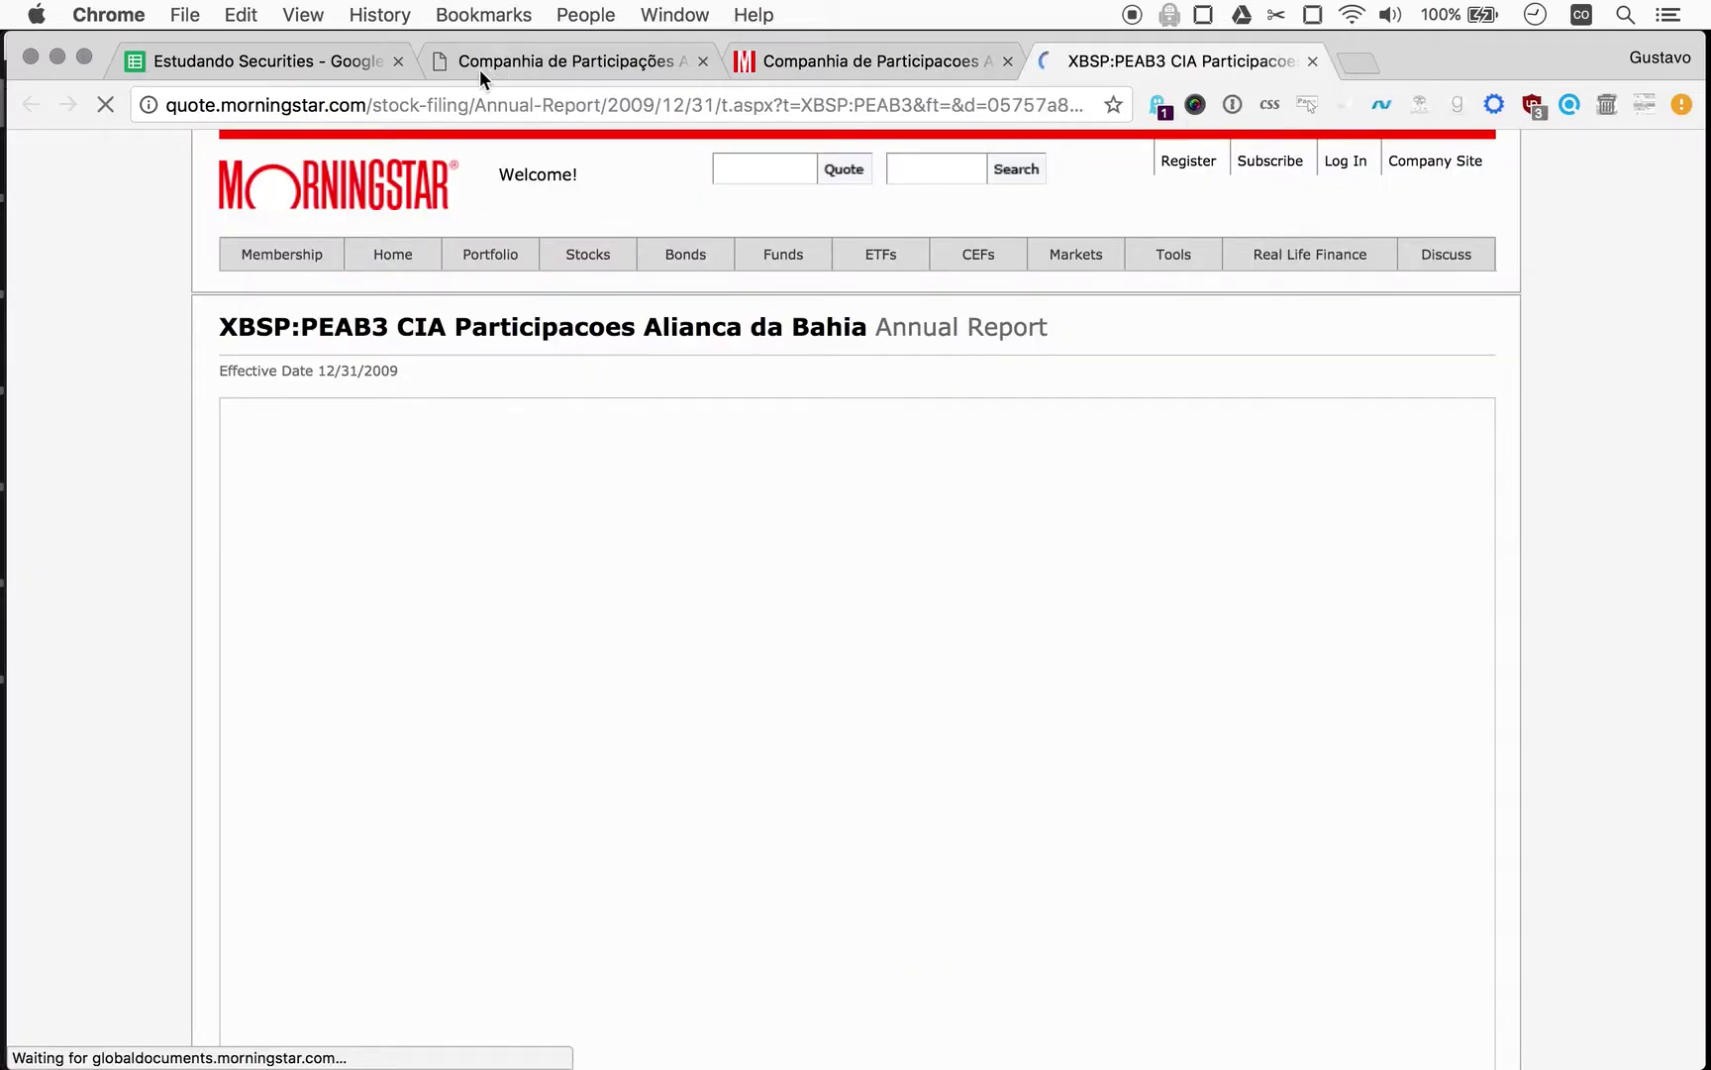
{"action": "left_click", "coordinate": [289, 62]}
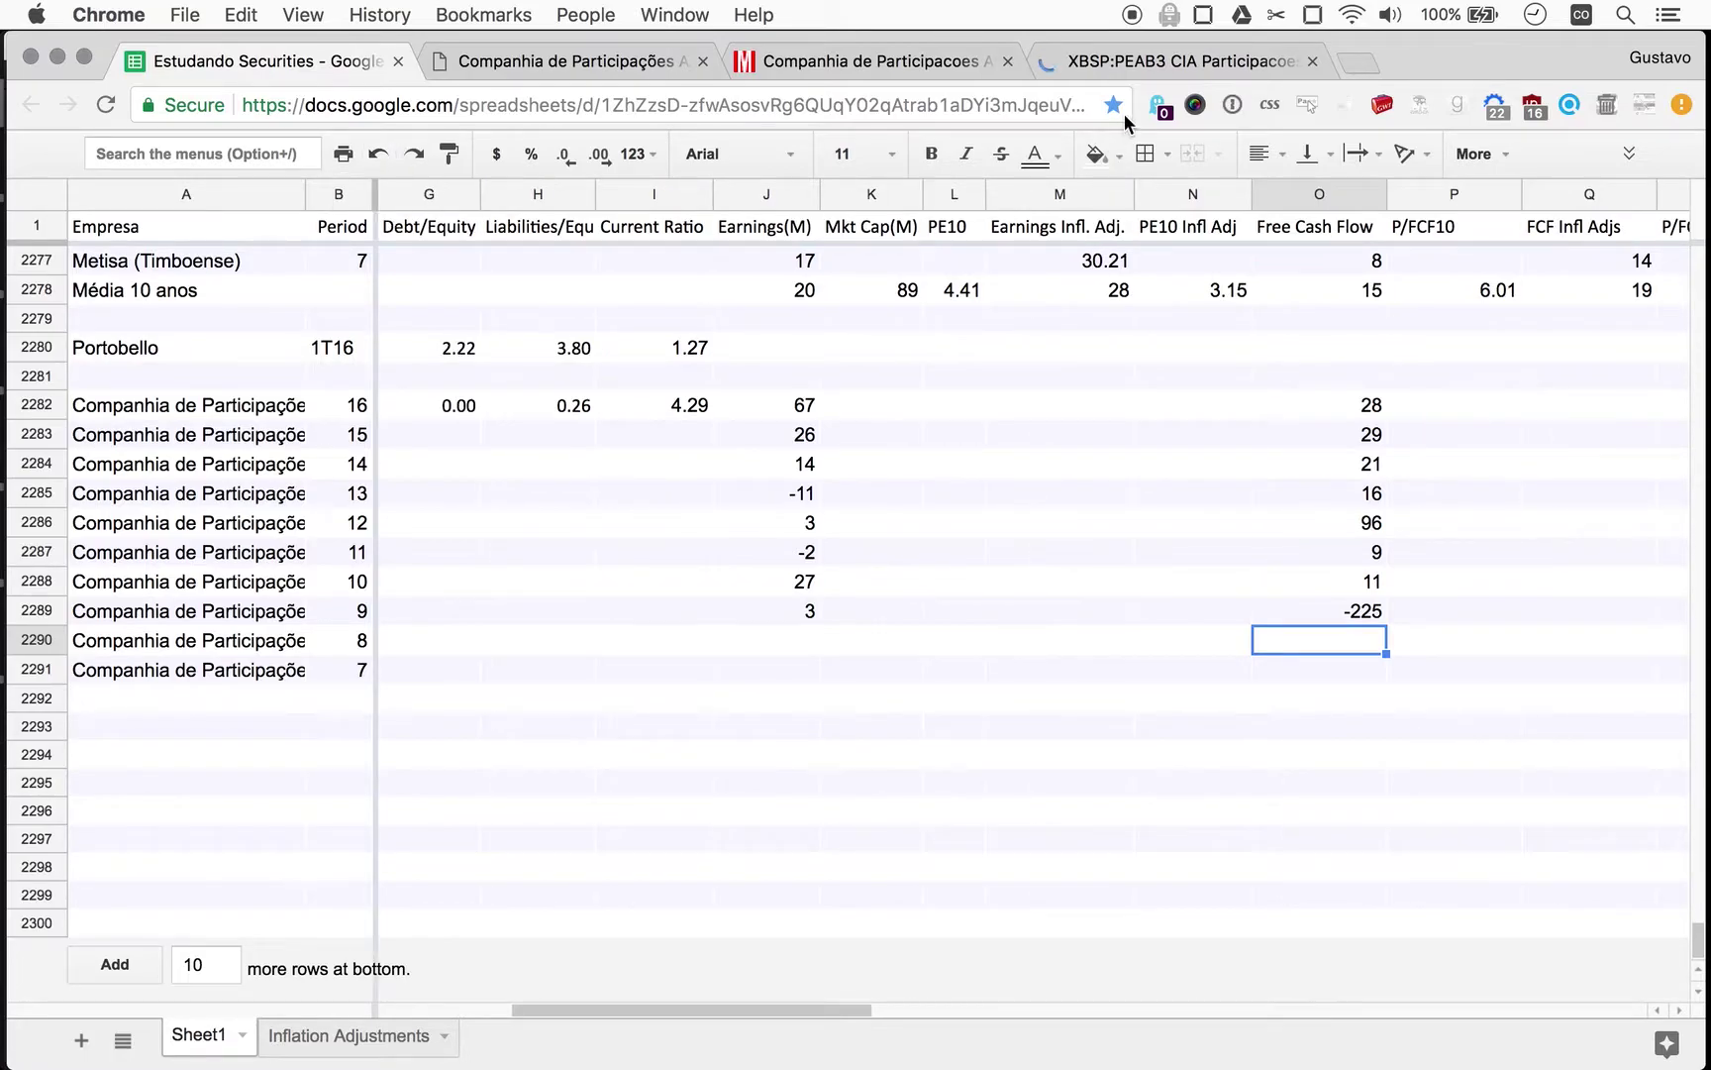
{"action": "left_click", "coordinate": [1189, 62]}
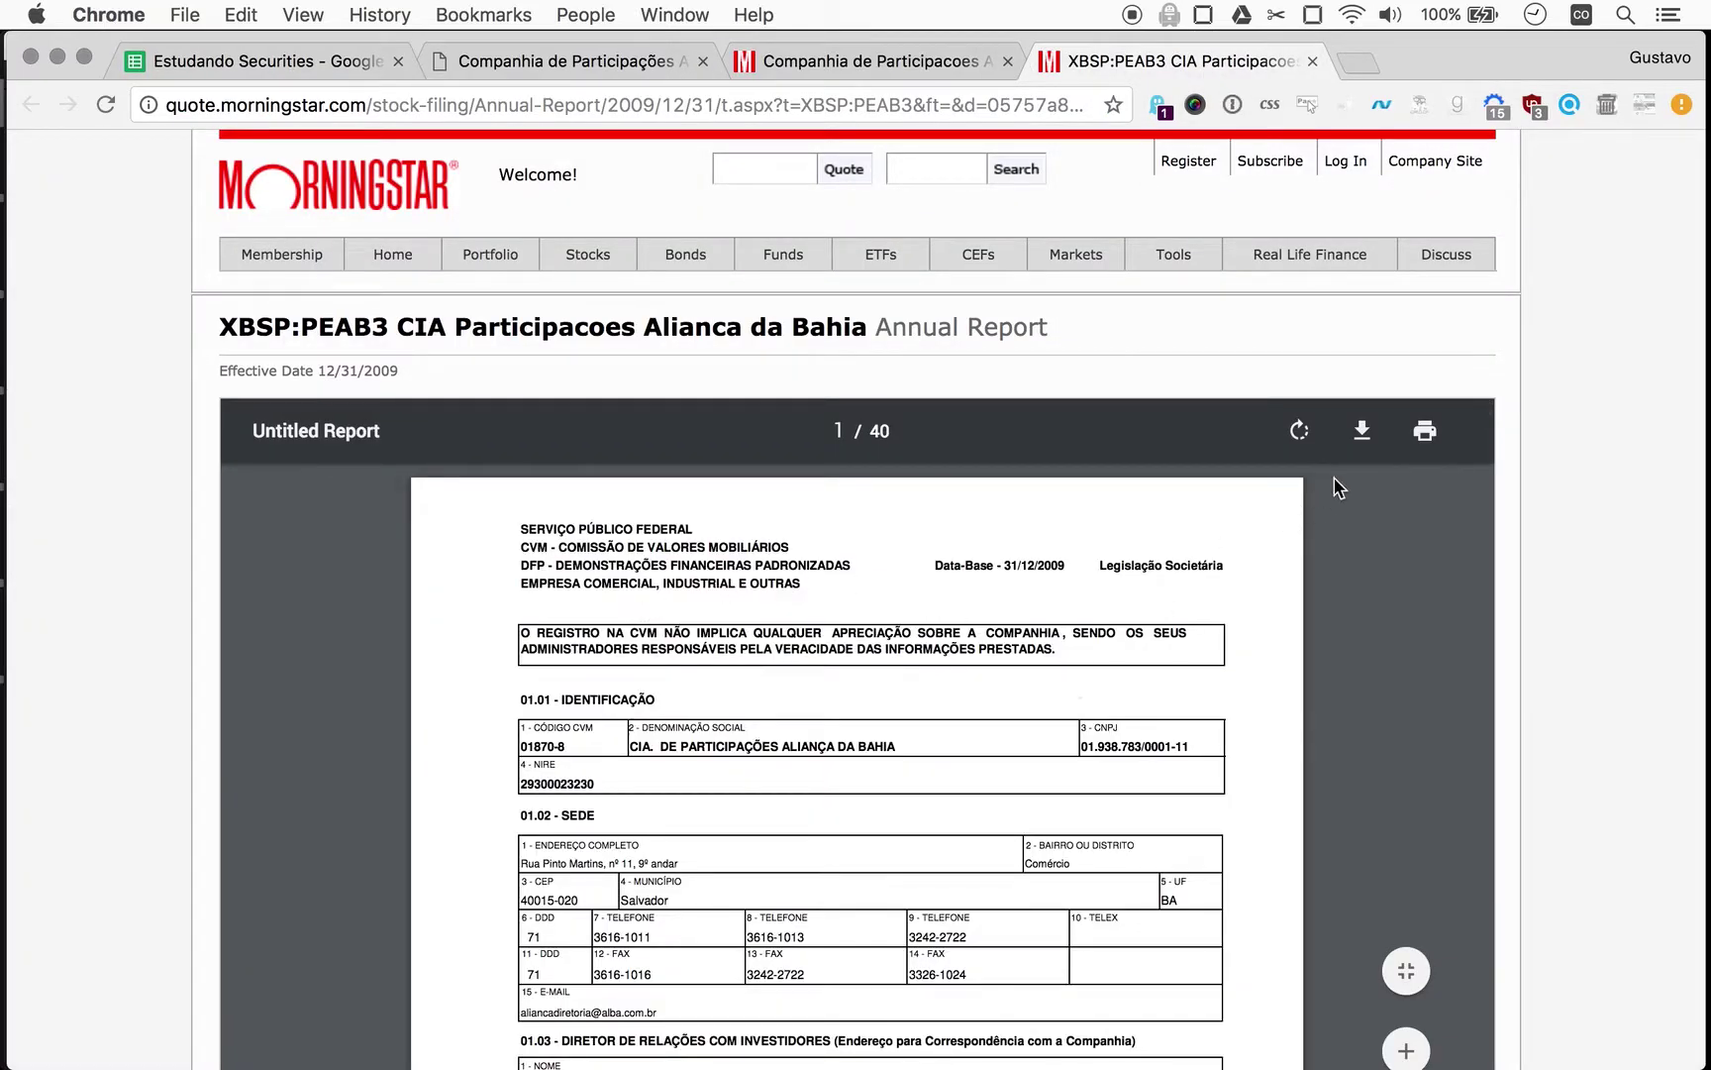
Download the 2009 report as 65624059.PDF and open it in Preview.
{"action": "left_click", "coordinate": [1362, 433]}
{"action": "key", "text": "Return"}
{"action": "left_click", "coordinate": [158, 1039]}
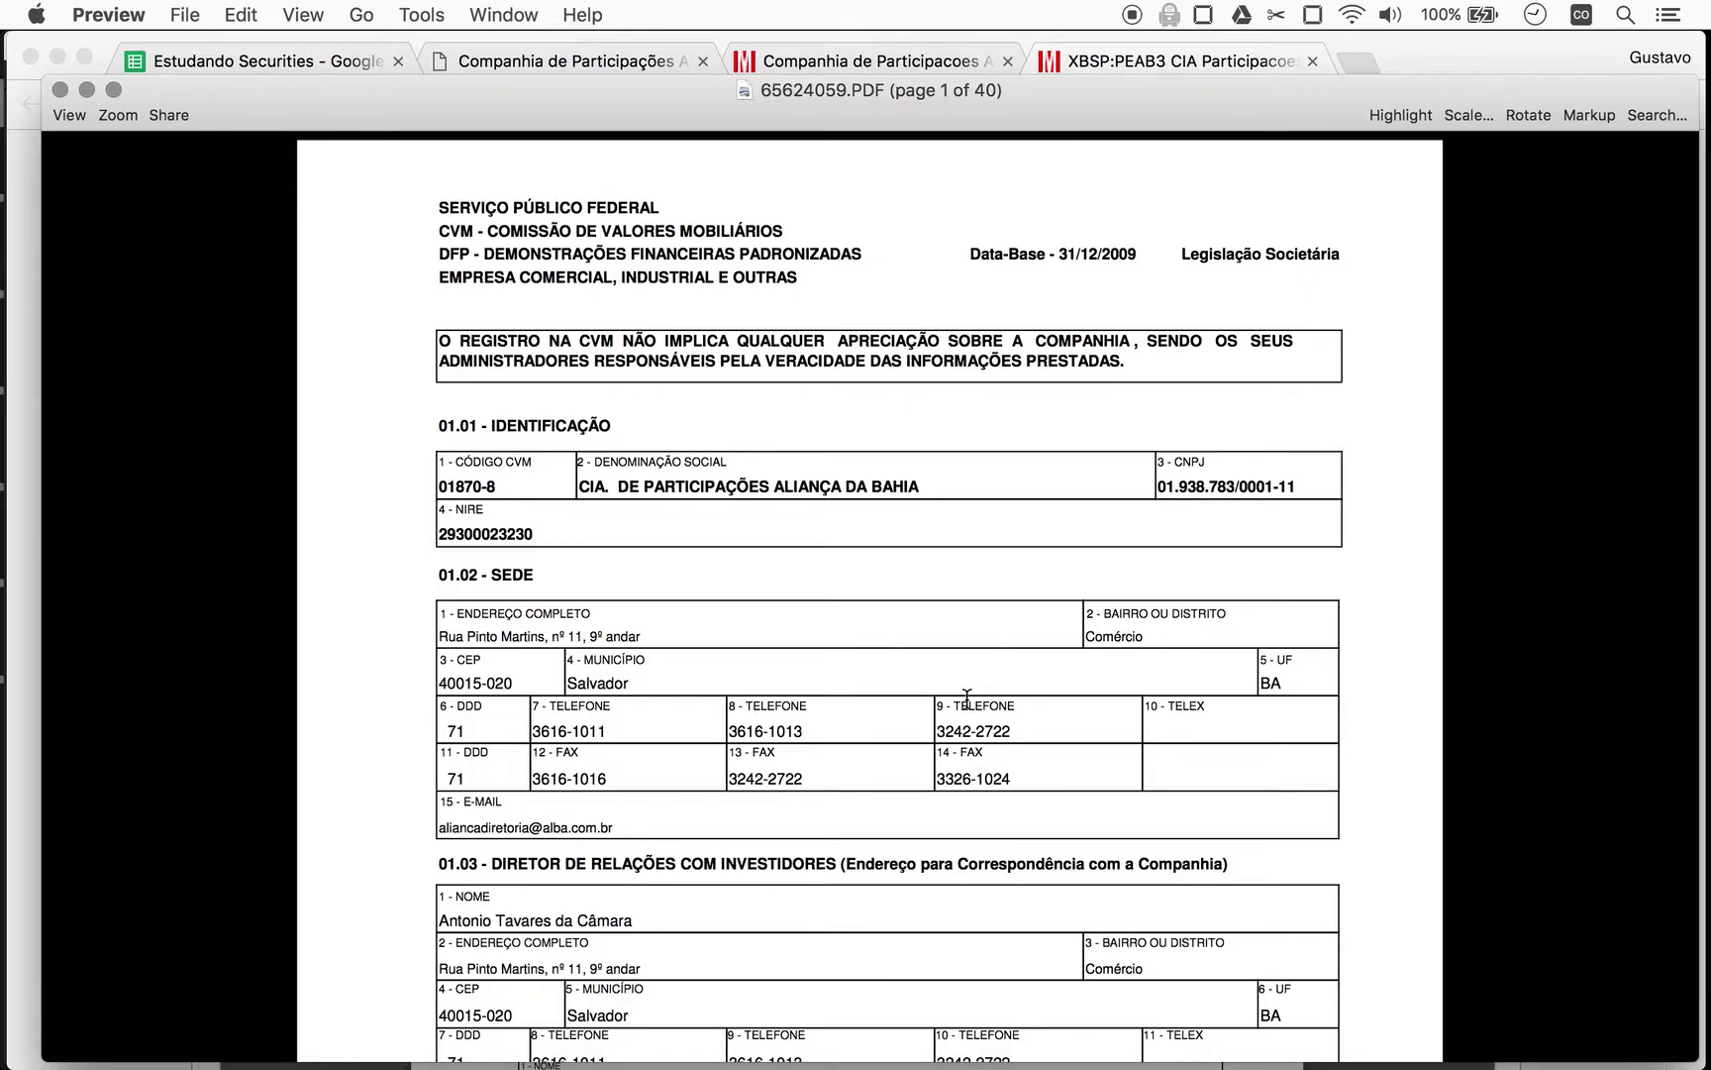
Search the 2009 DFP for 'resultados consolidados'.
{"action": "scroll", "coordinate": [967, 698], "scroll_direction": "down", "scroll_amount": 5}
{"action": "scroll", "coordinate": [968, 698], "scroll_direction": "down", "scroll_amount": 8}
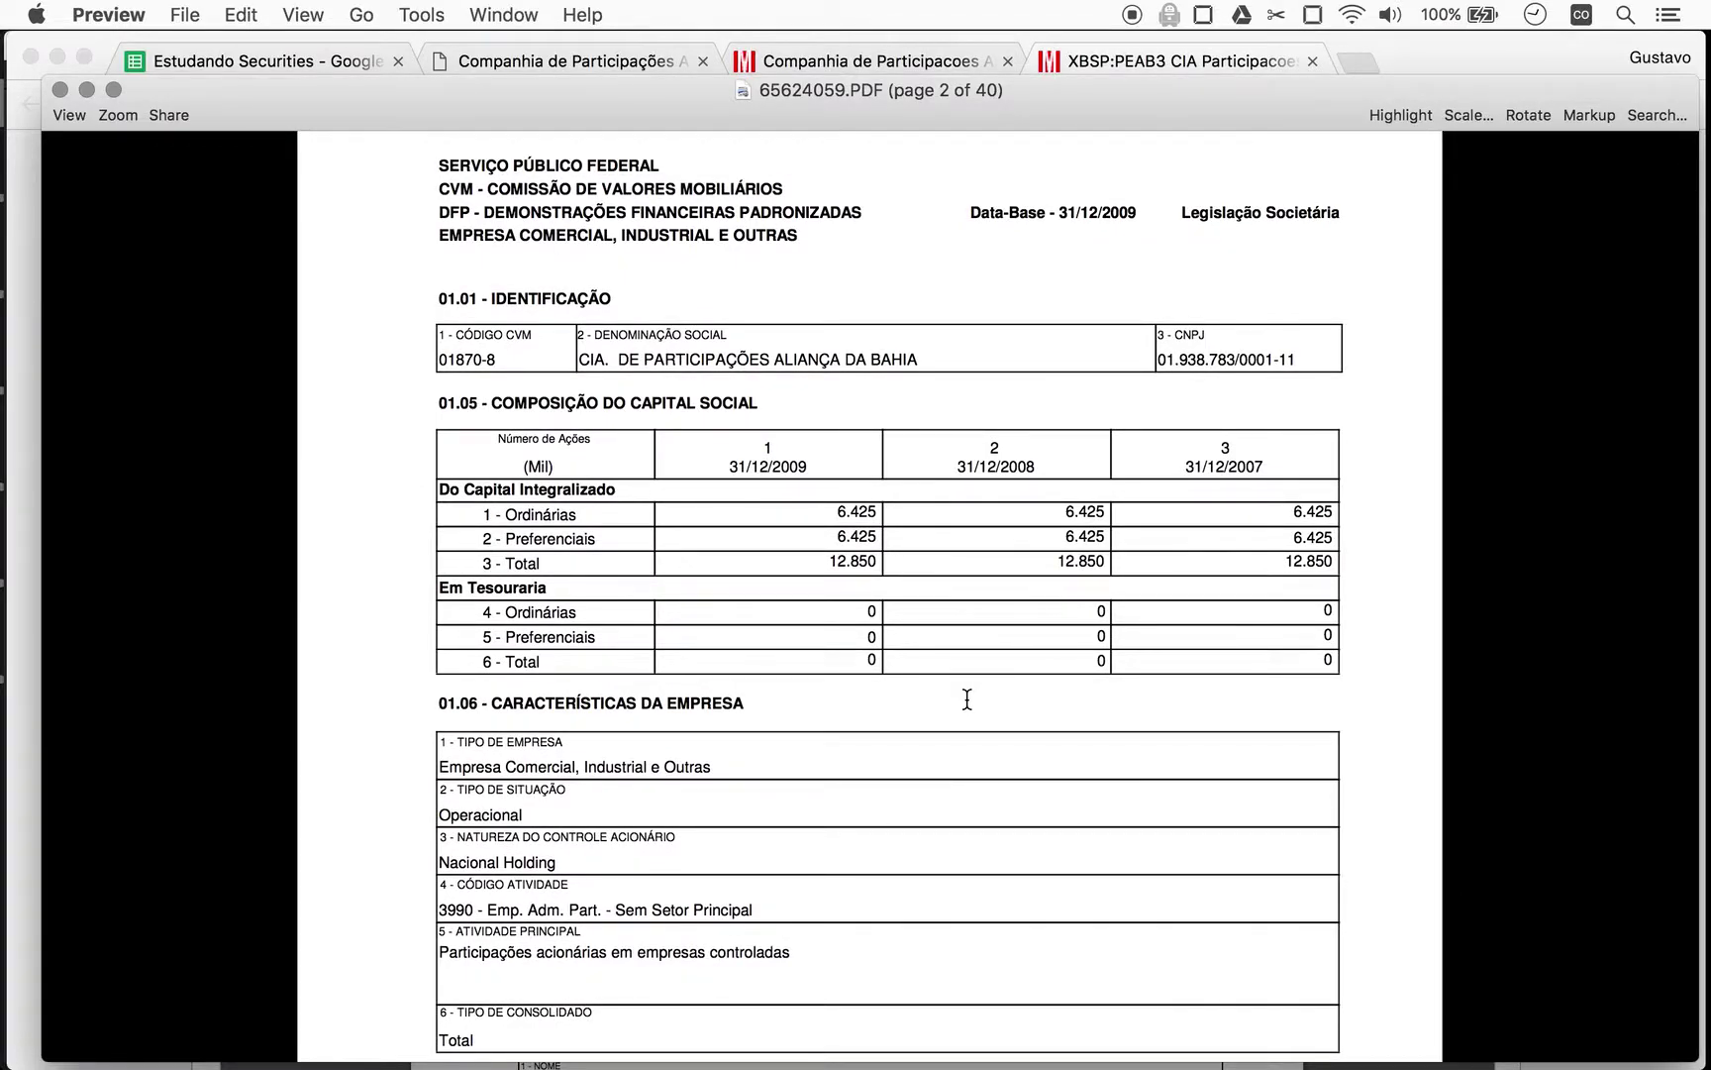
{"action": "scroll", "coordinate": [967, 698], "scroll_direction": "down", "scroll_amount": 20}
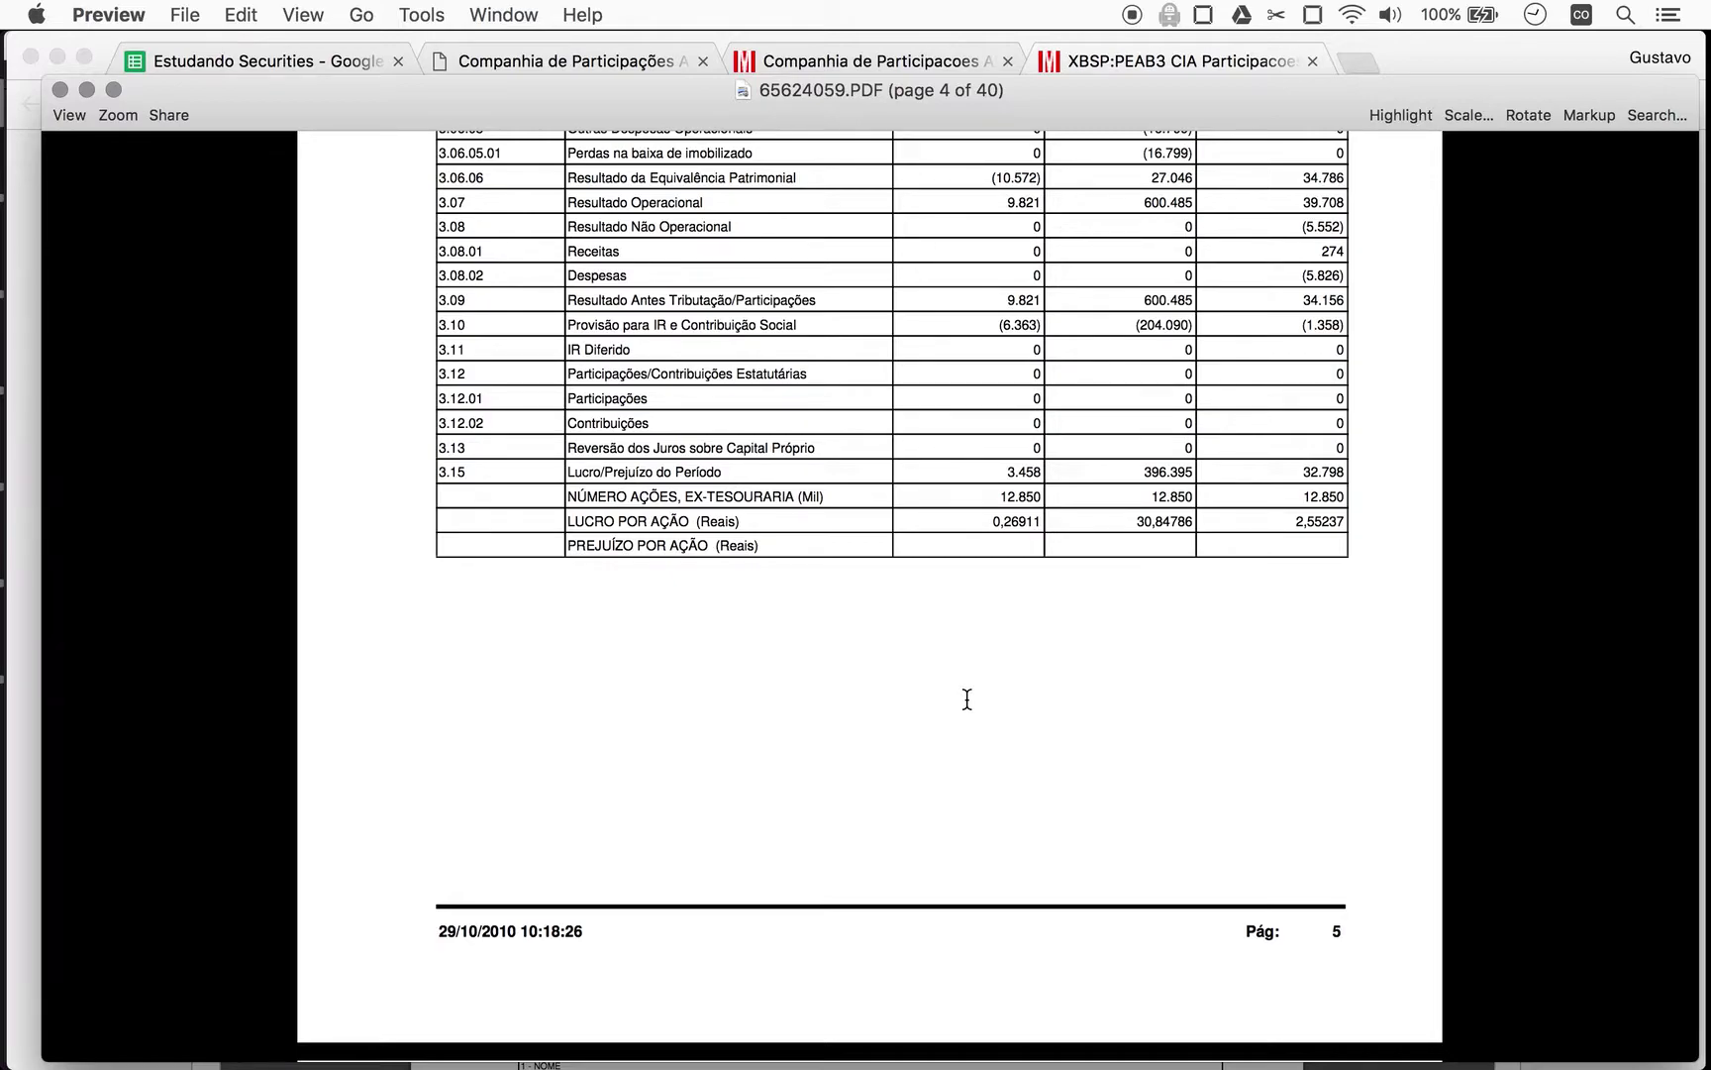
{"action": "key", "text": "super+f"}
{"action": "type", "text": "resul"}
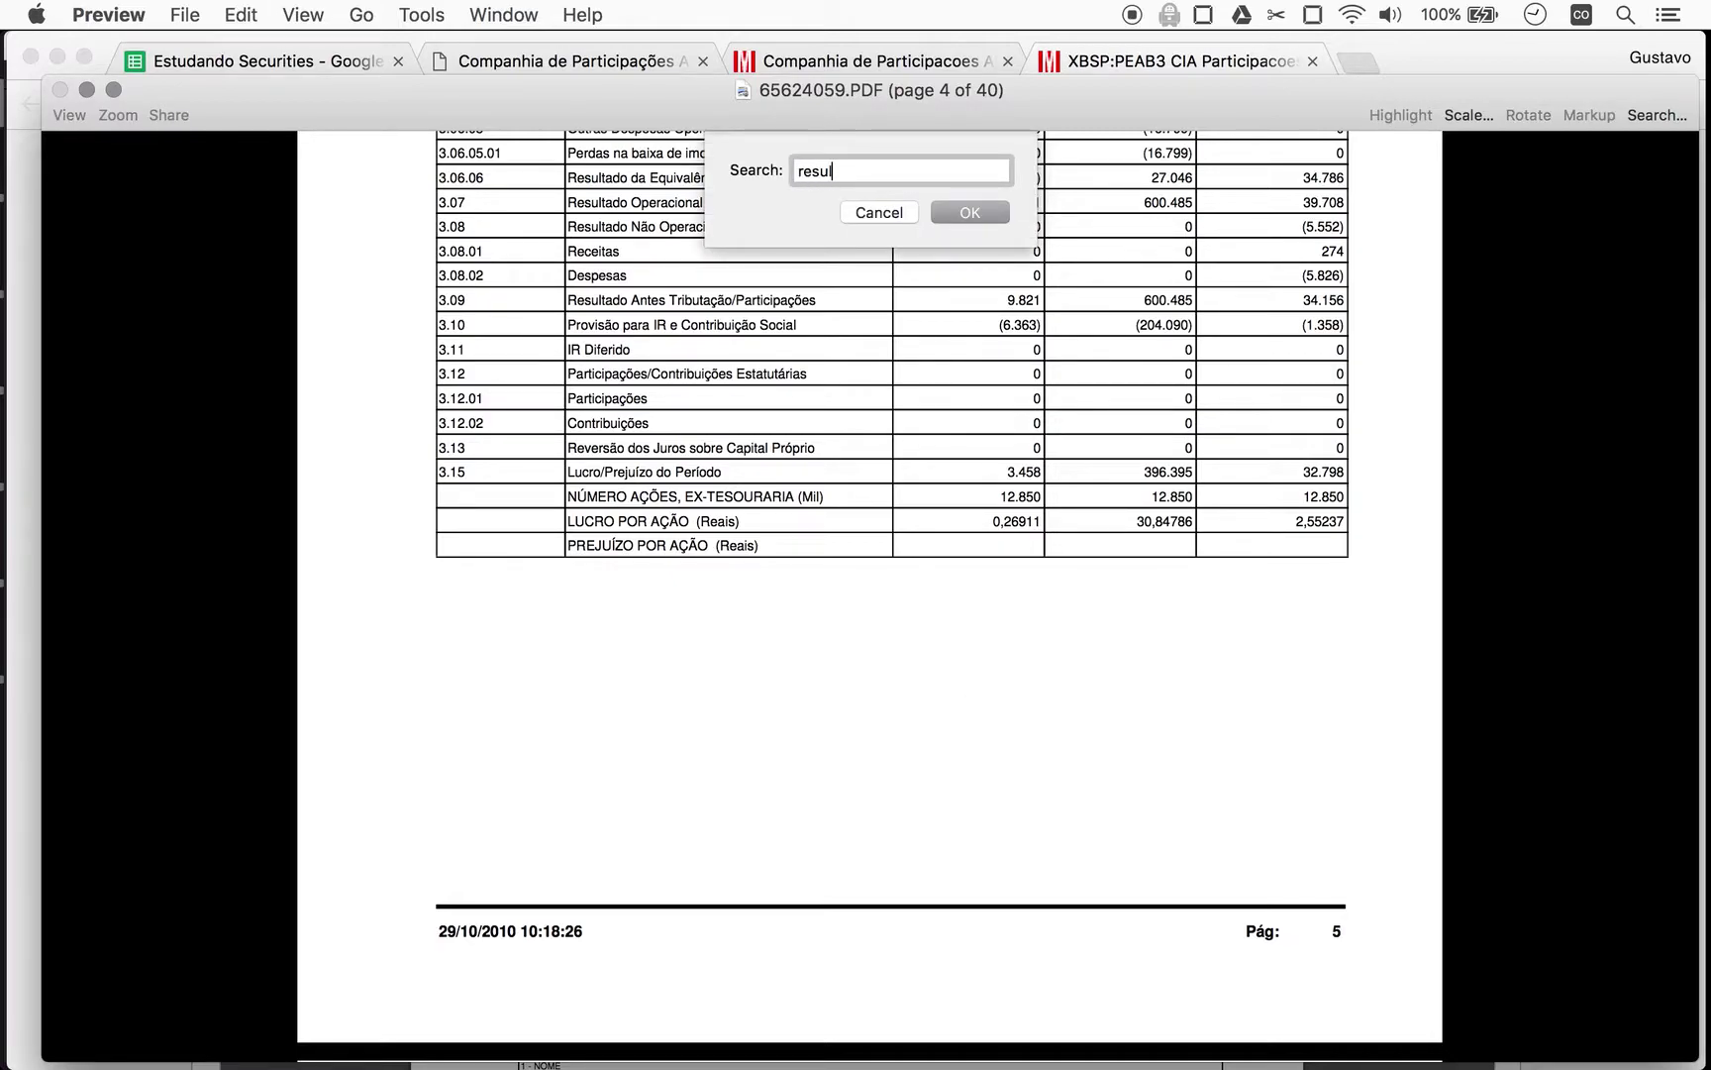
{"action": "type", "text": "tados consolidados"}
{"action": "key", "text": "Return"}
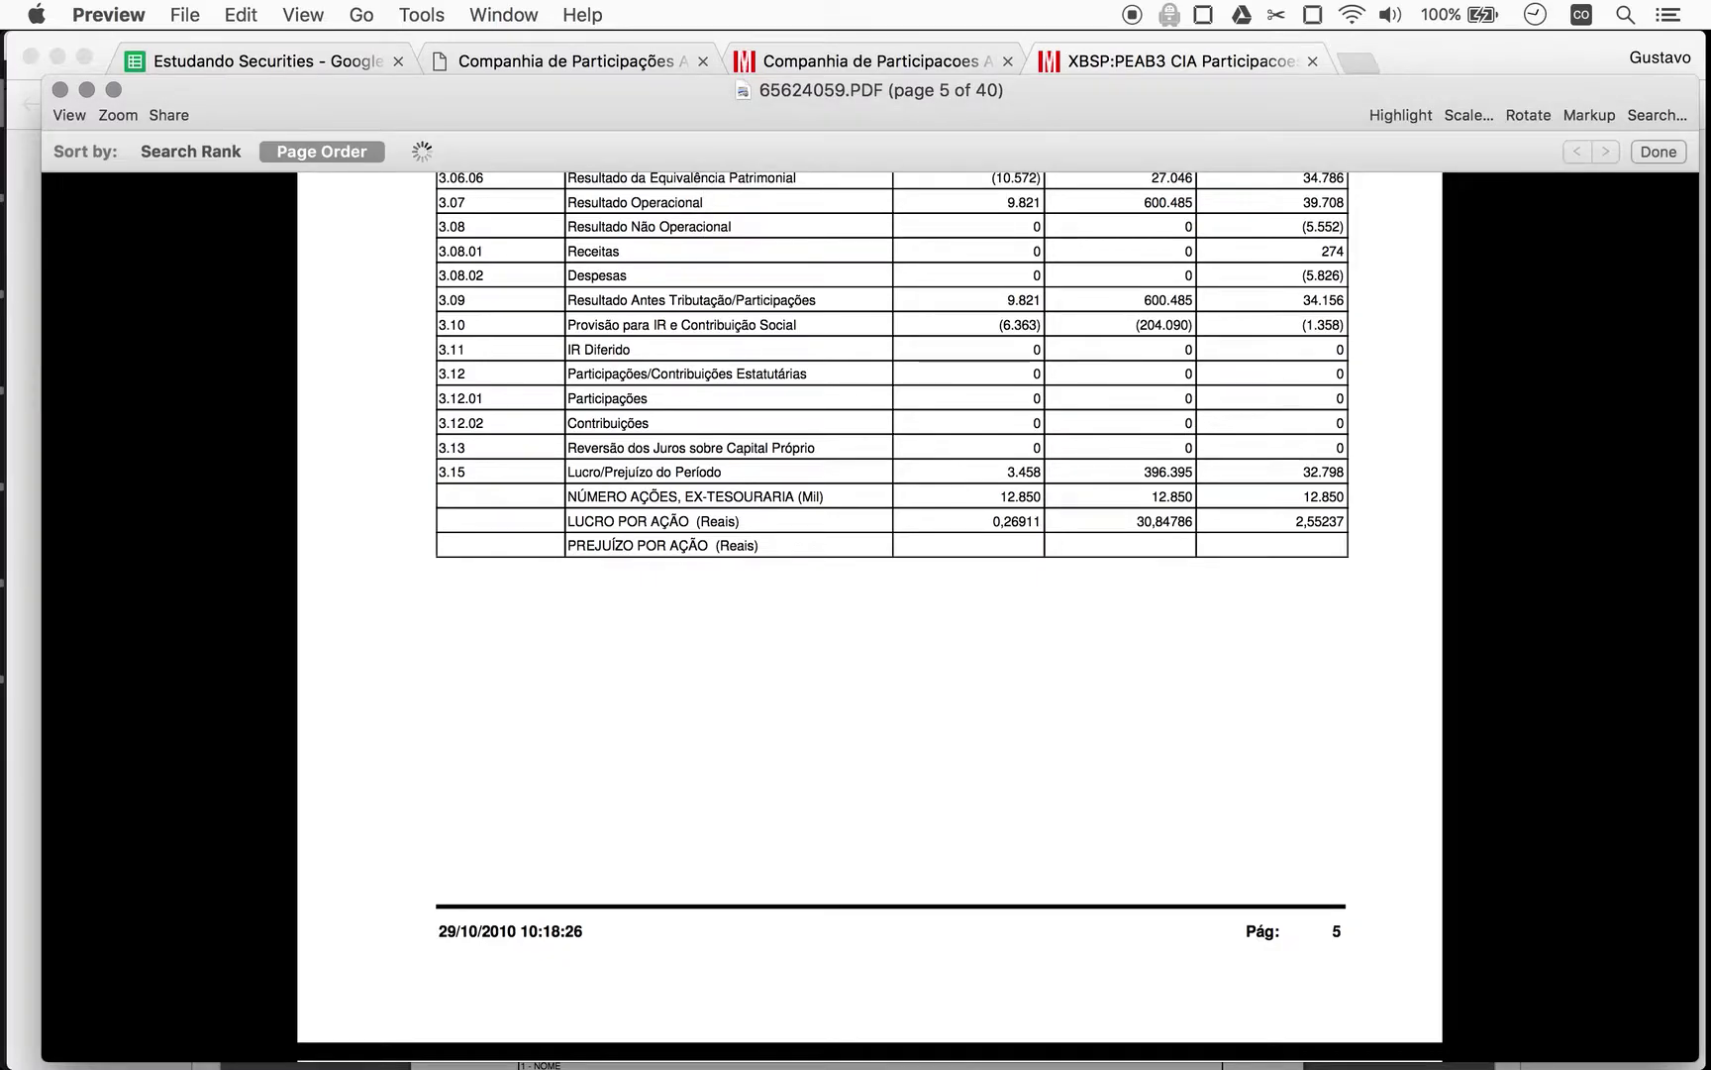
Scroll to page 15's consolidated income statement with net income for 2009–2007.
{"action": "scroll", "coordinate": [1123, 574], "scroll_direction": "down", "scroll_amount": 10}
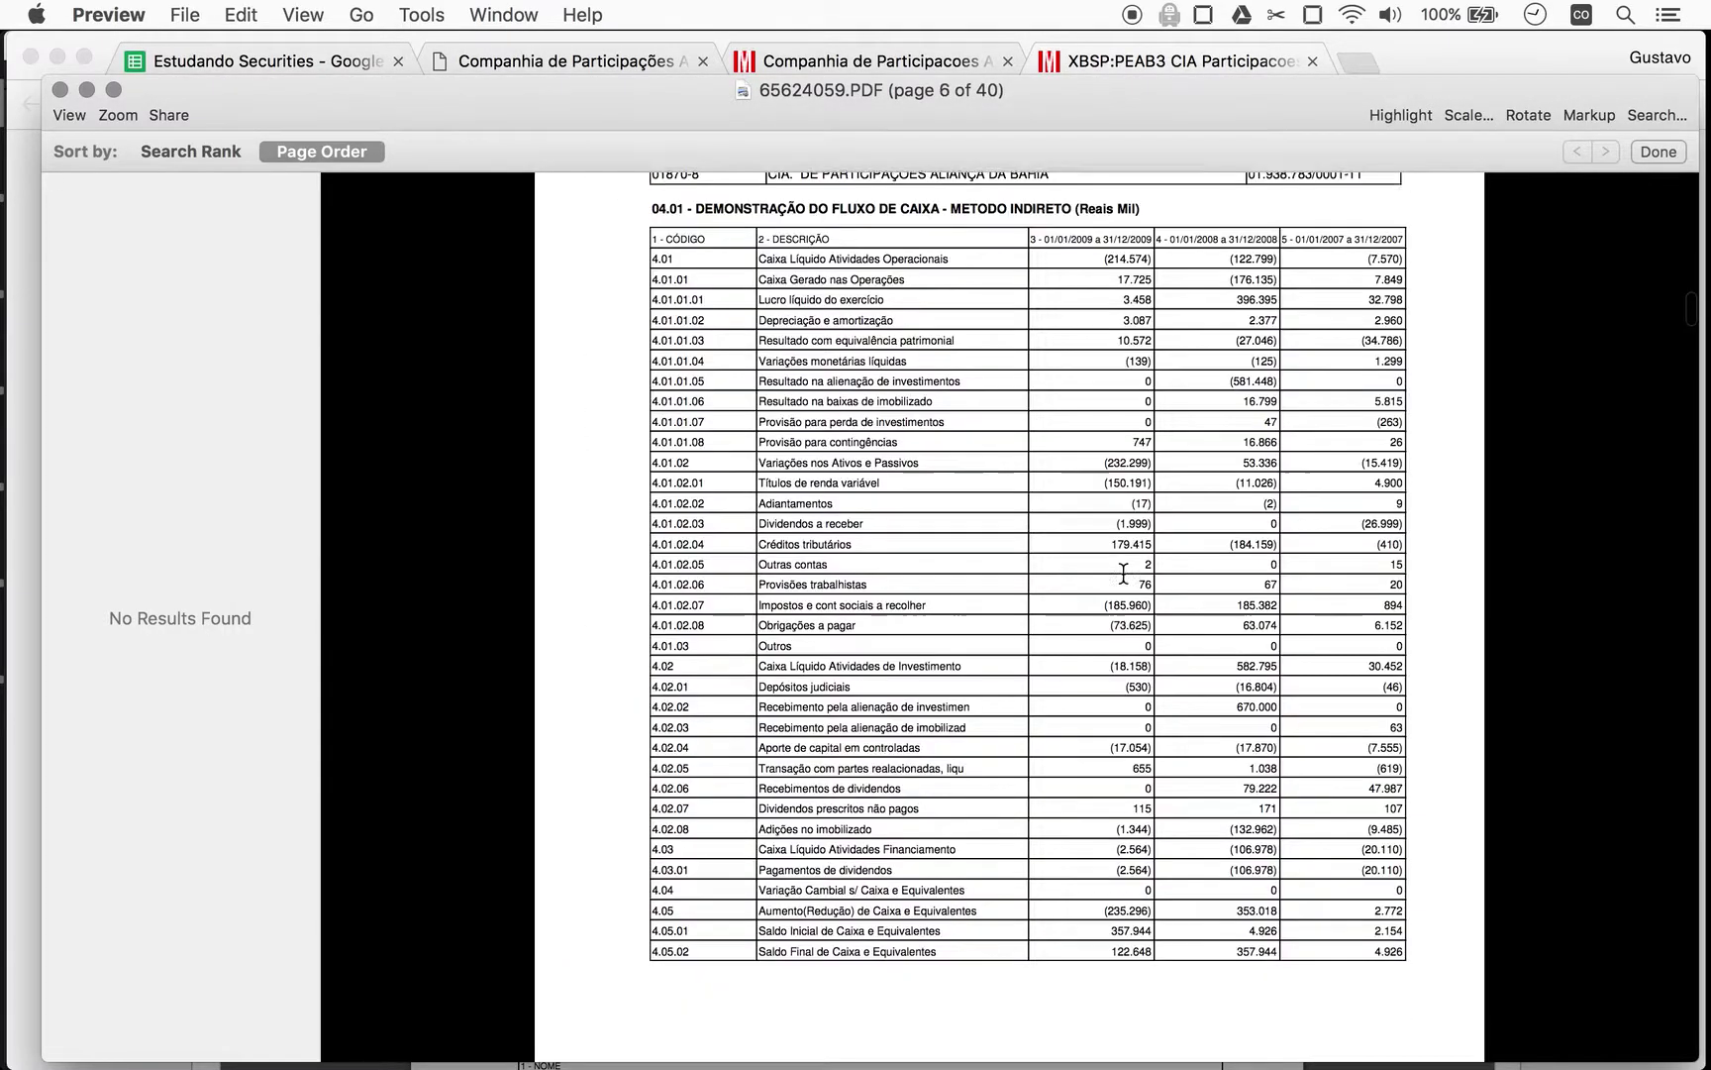
{"action": "scroll", "coordinate": [1123, 575], "scroll_direction": "down", "scroll_amount": 15}
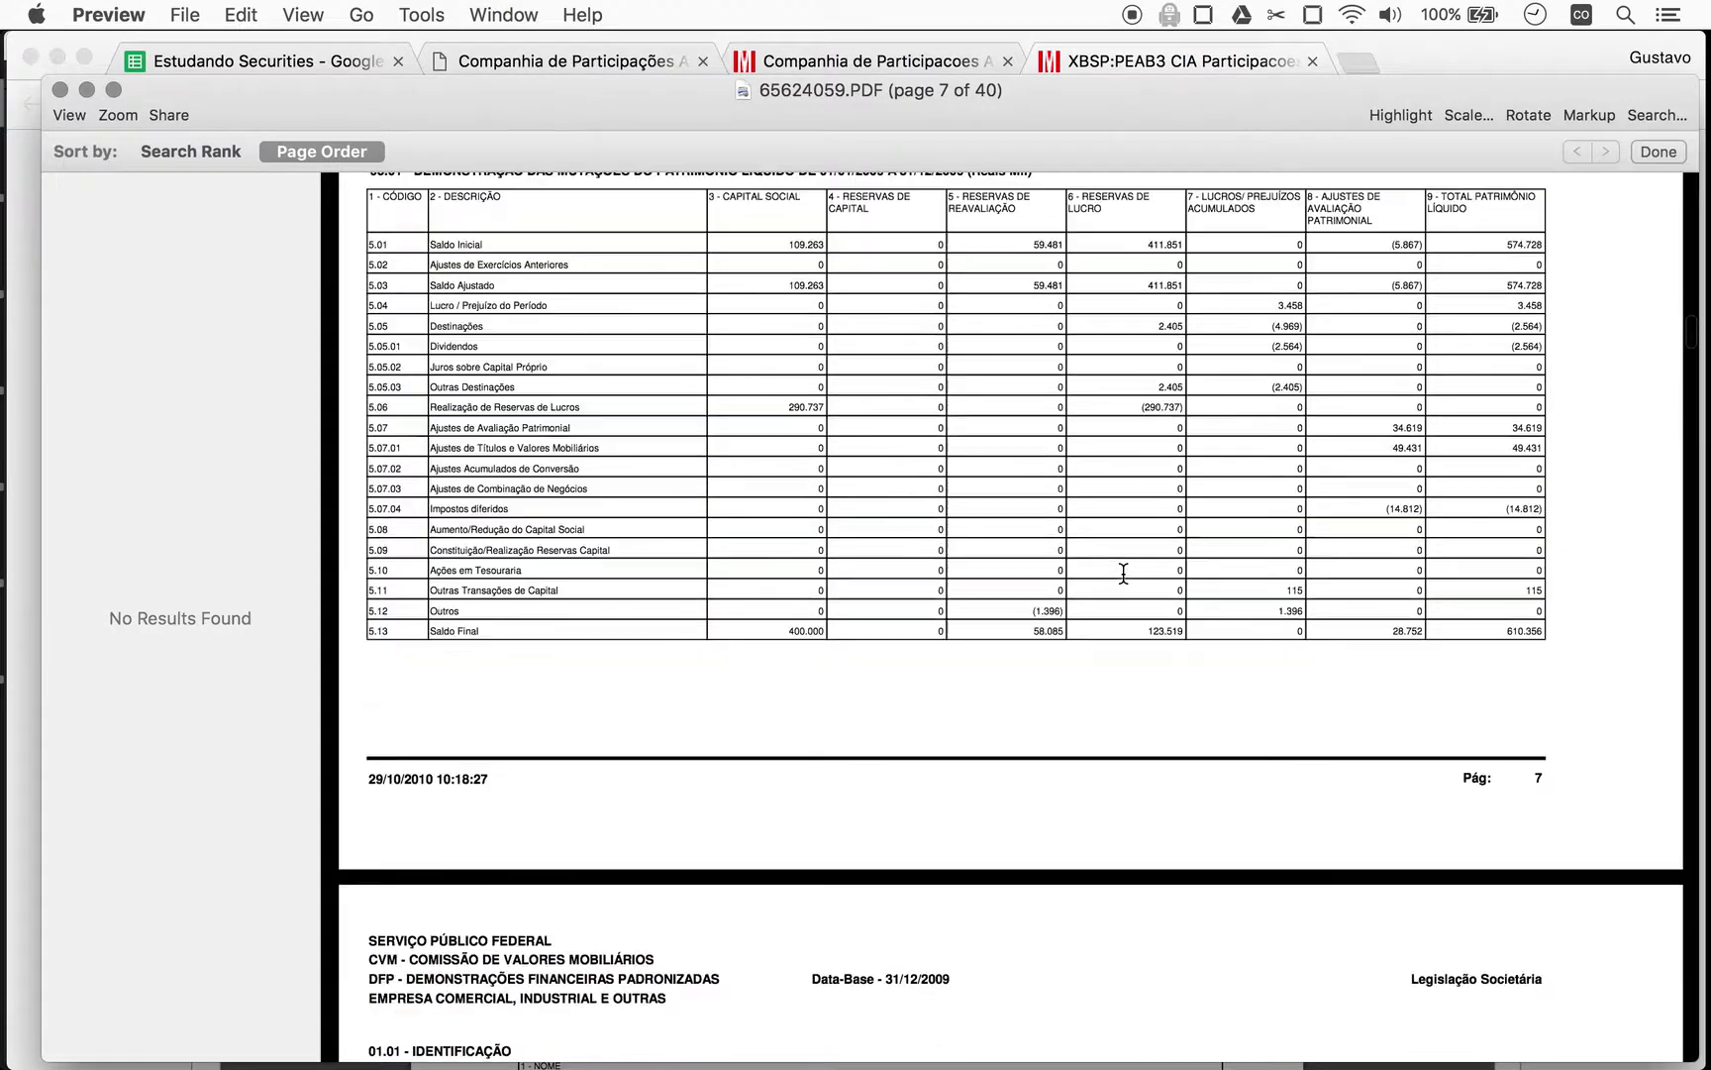
{"action": "scroll", "coordinate": [1123, 572], "scroll_direction": "down", "scroll_amount": 7}
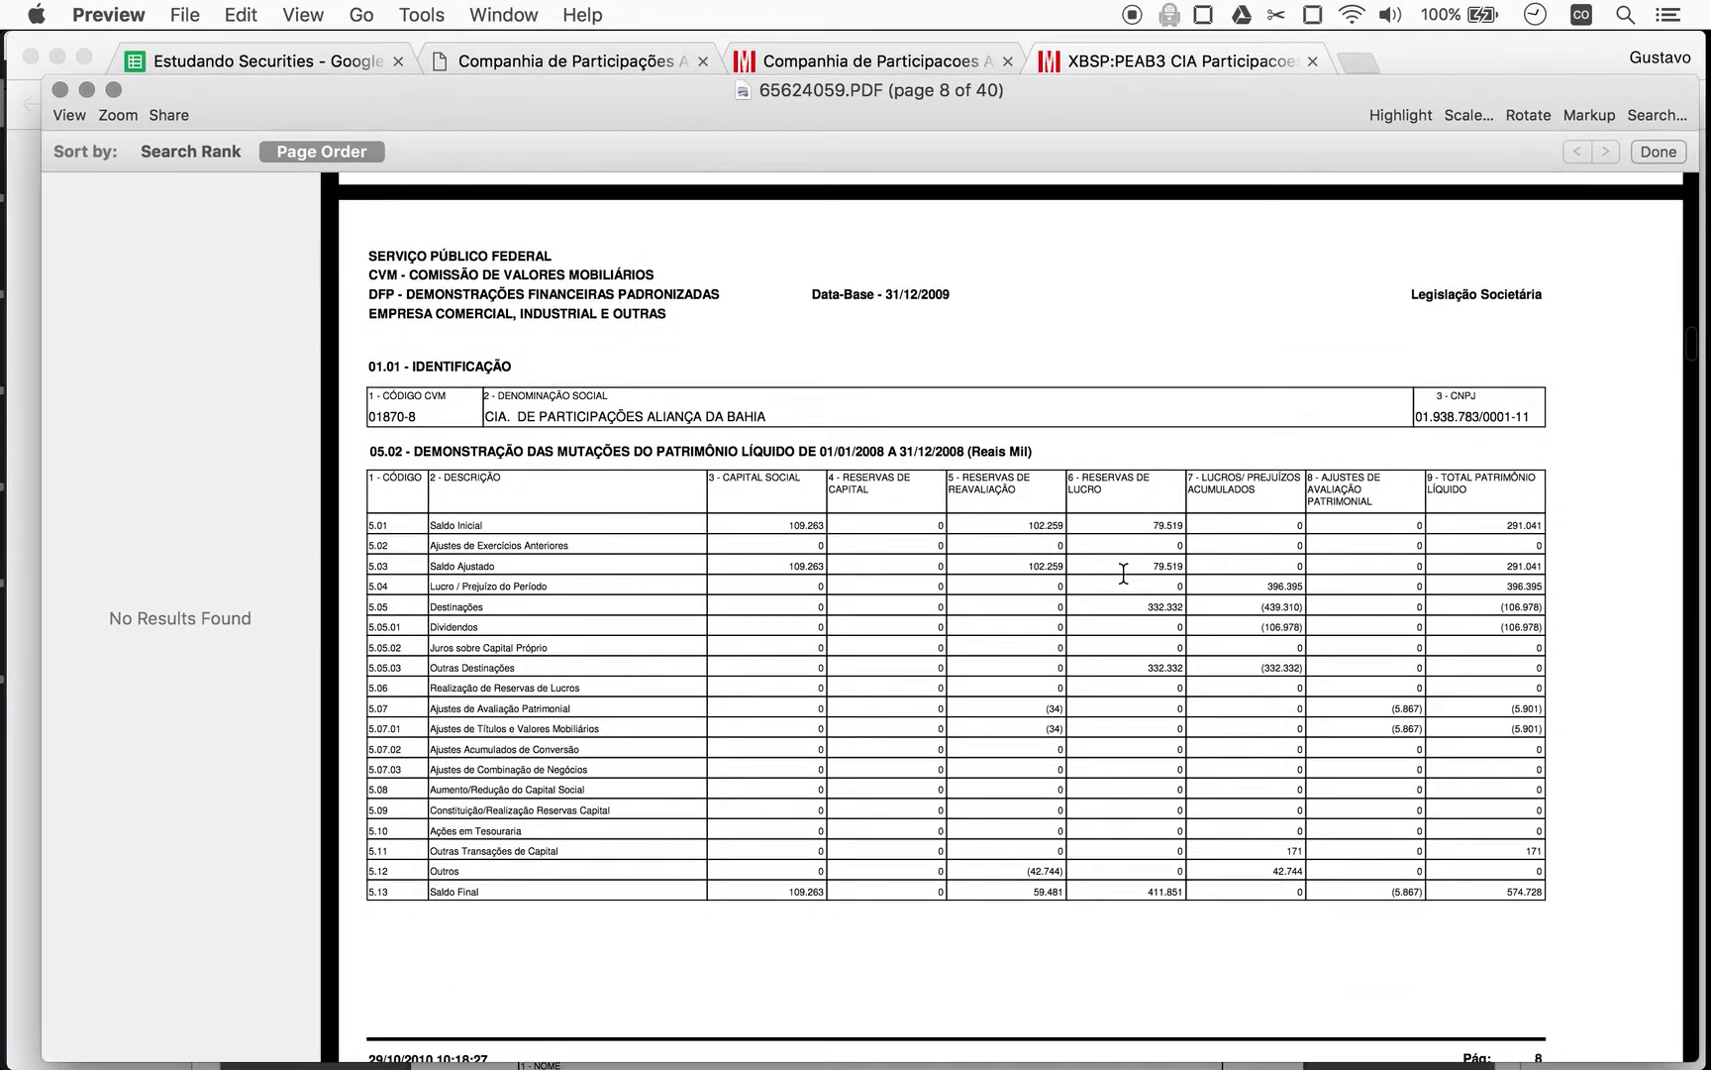
{"action": "scroll", "coordinate": [1124, 574], "scroll_direction": "down", "scroll_amount": 10}
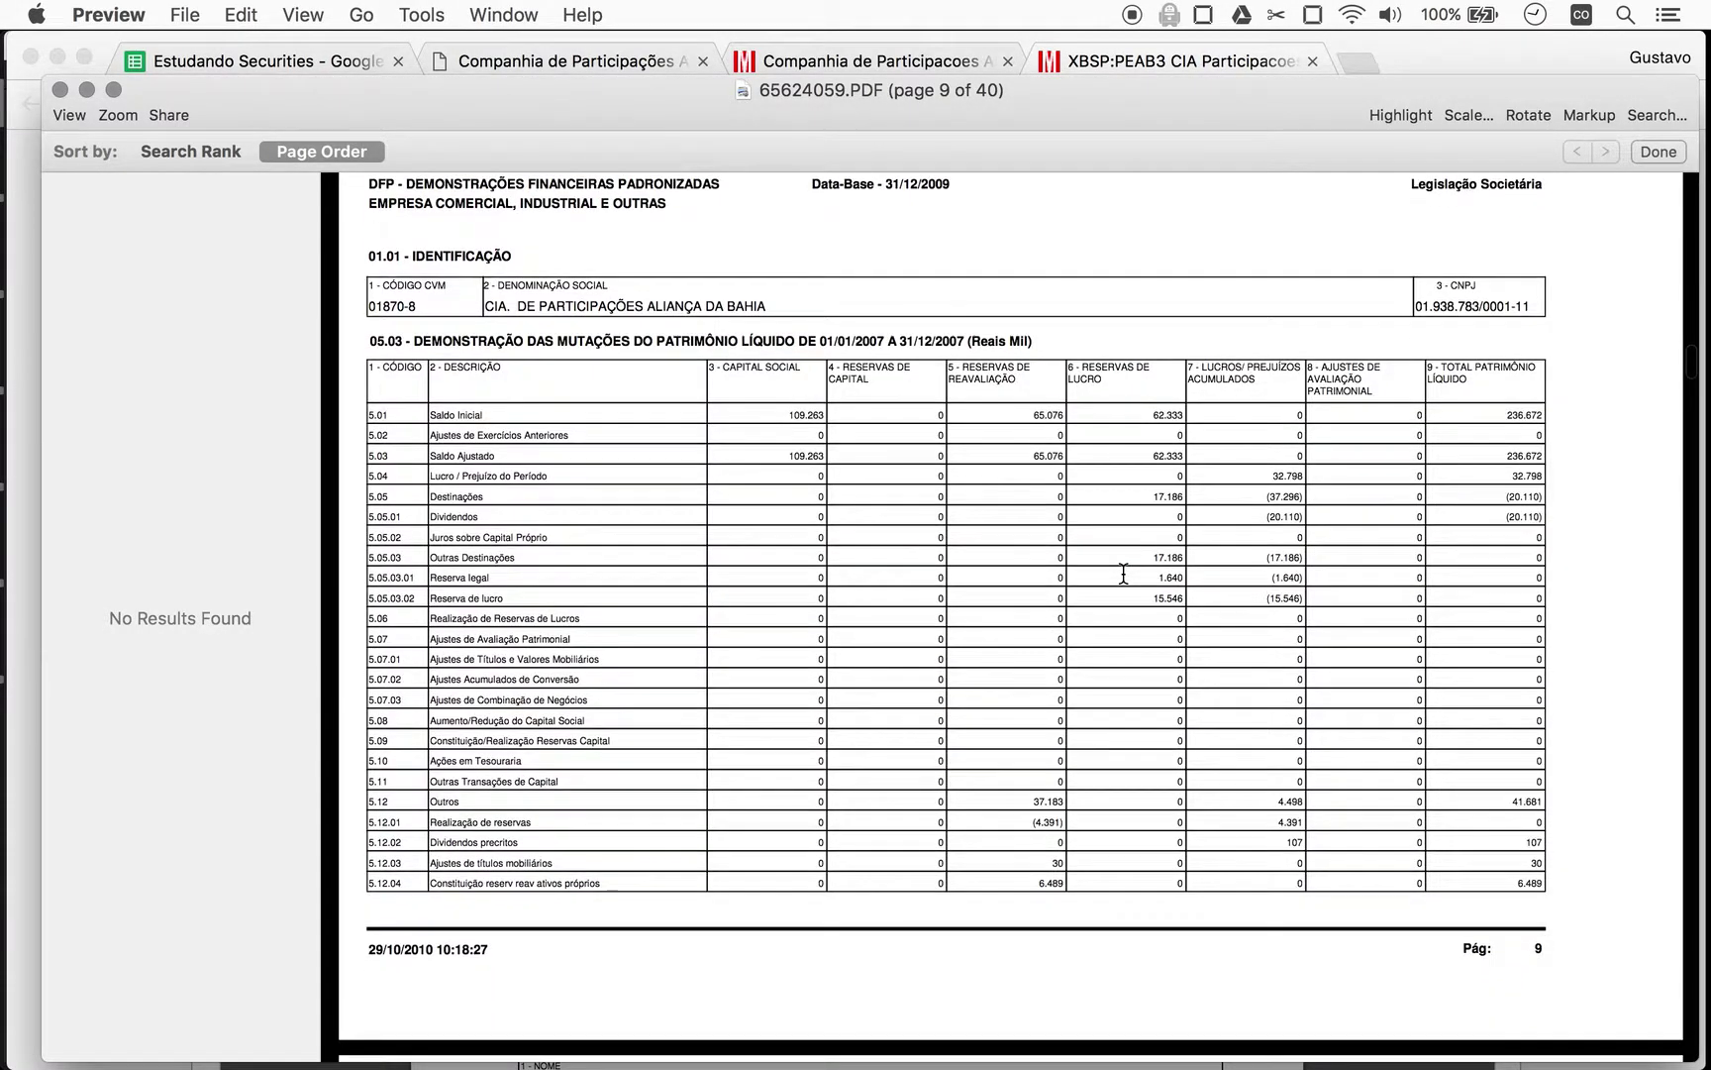
{"action": "scroll", "coordinate": [1123, 574], "scroll_direction": "down", "scroll_amount": 10}
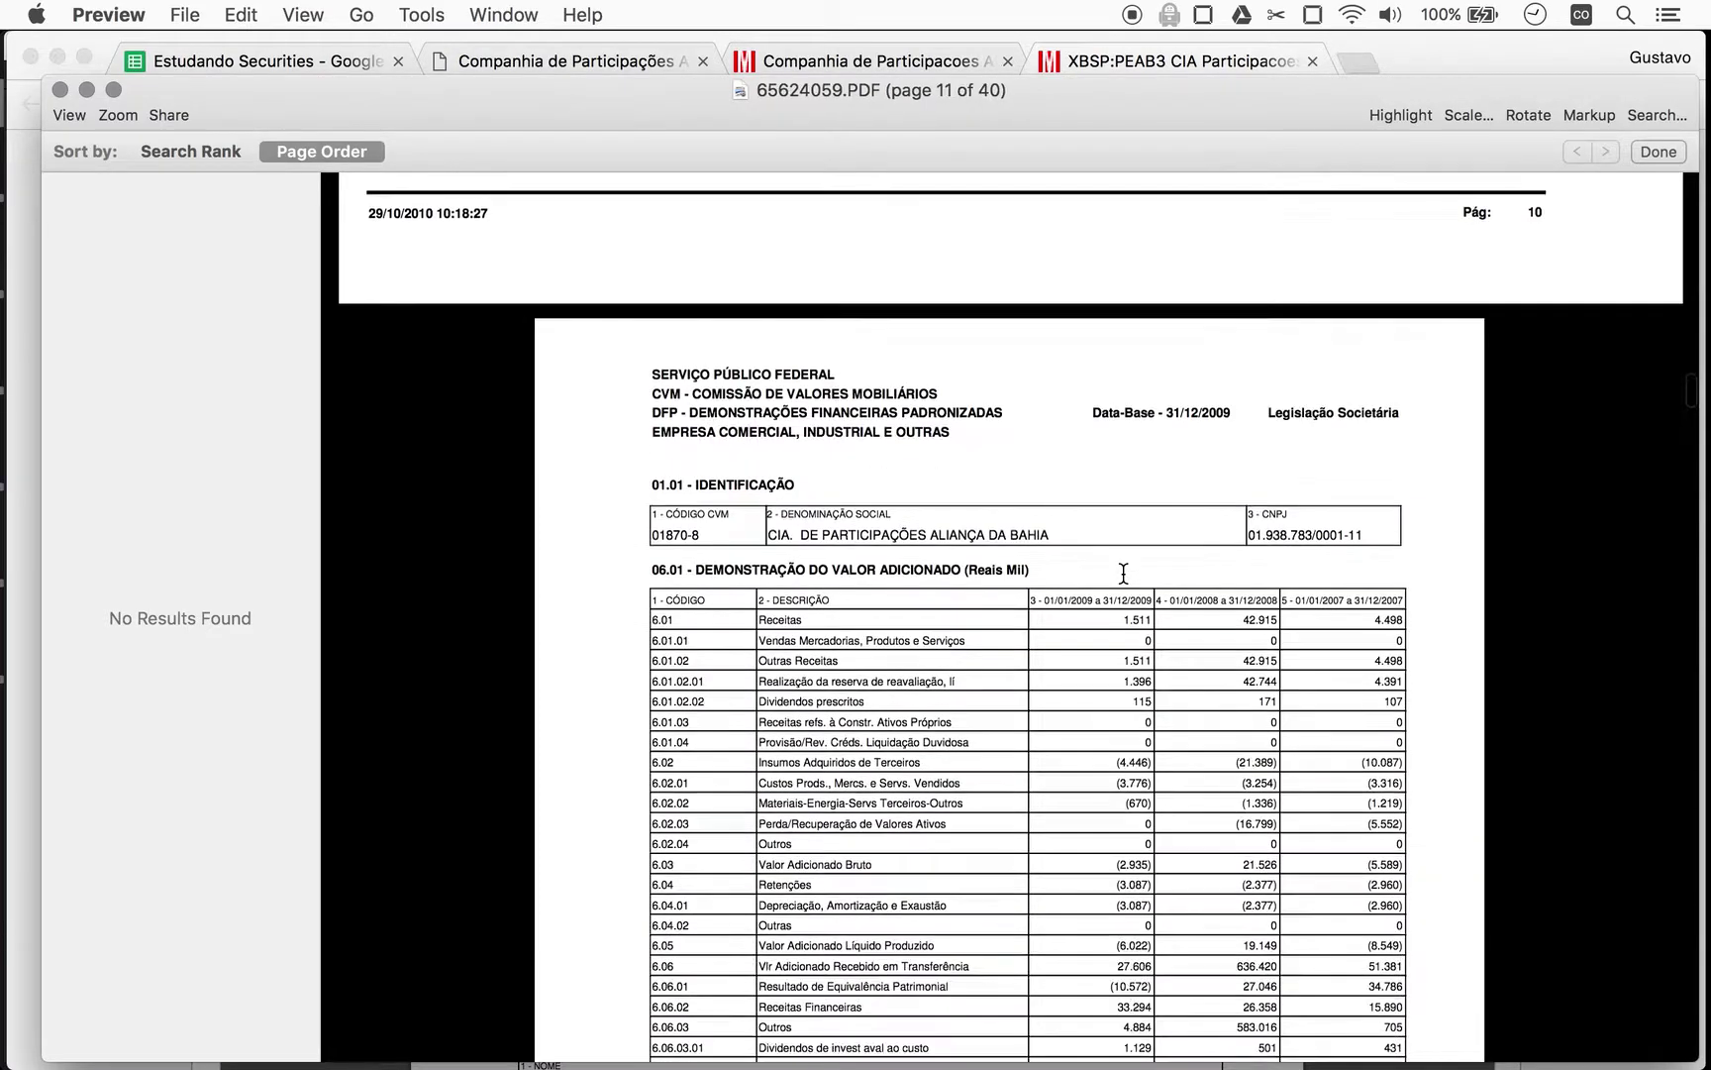
{"action": "scroll", "coordinate": [1123, 572], "scroll_direction": "down", "scroll_amount": 10}
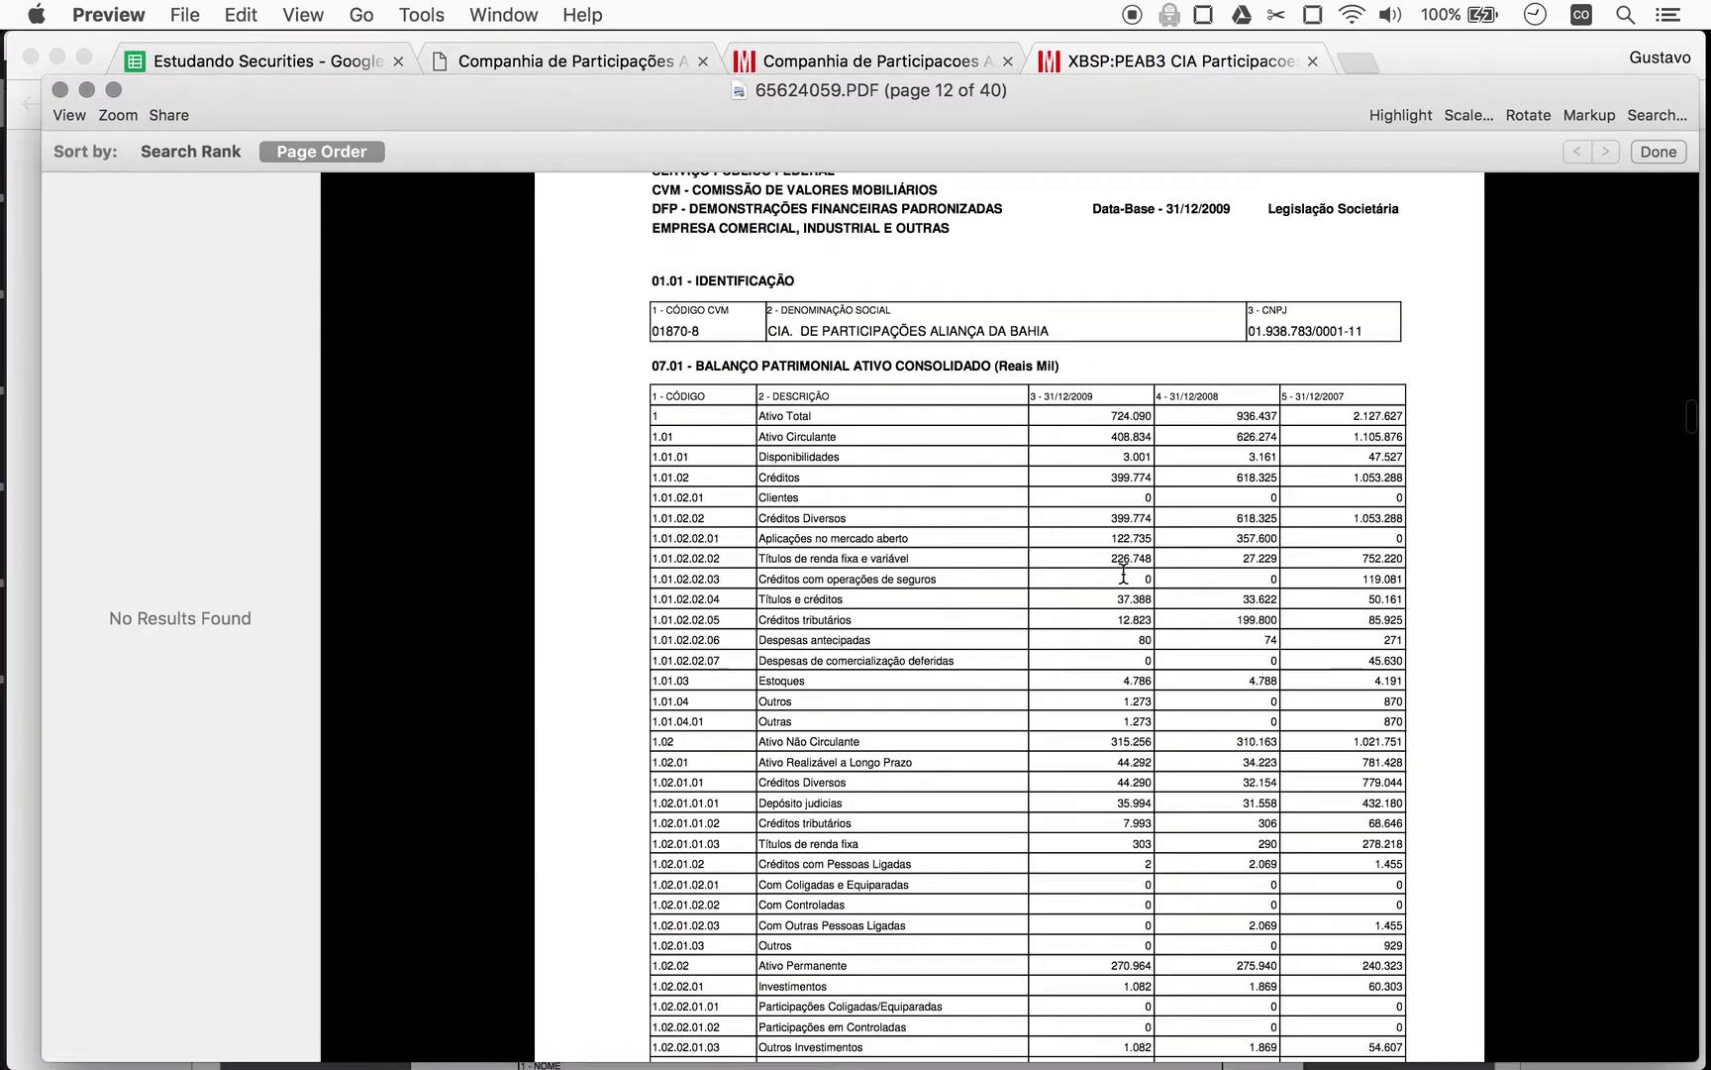
{"action": "scroll", "coordinate": [1123, 574], "scroll_direction": "up", "scroll_amount": 5}
{"action": "scroll", "coordinate": [1124, 574], "scroll_direction": "down", "scroll_amount": 6}
{"action": "scroll", "coordinate": [1123, 575], "scroll_direction": "up", "scroll_amount": 4}
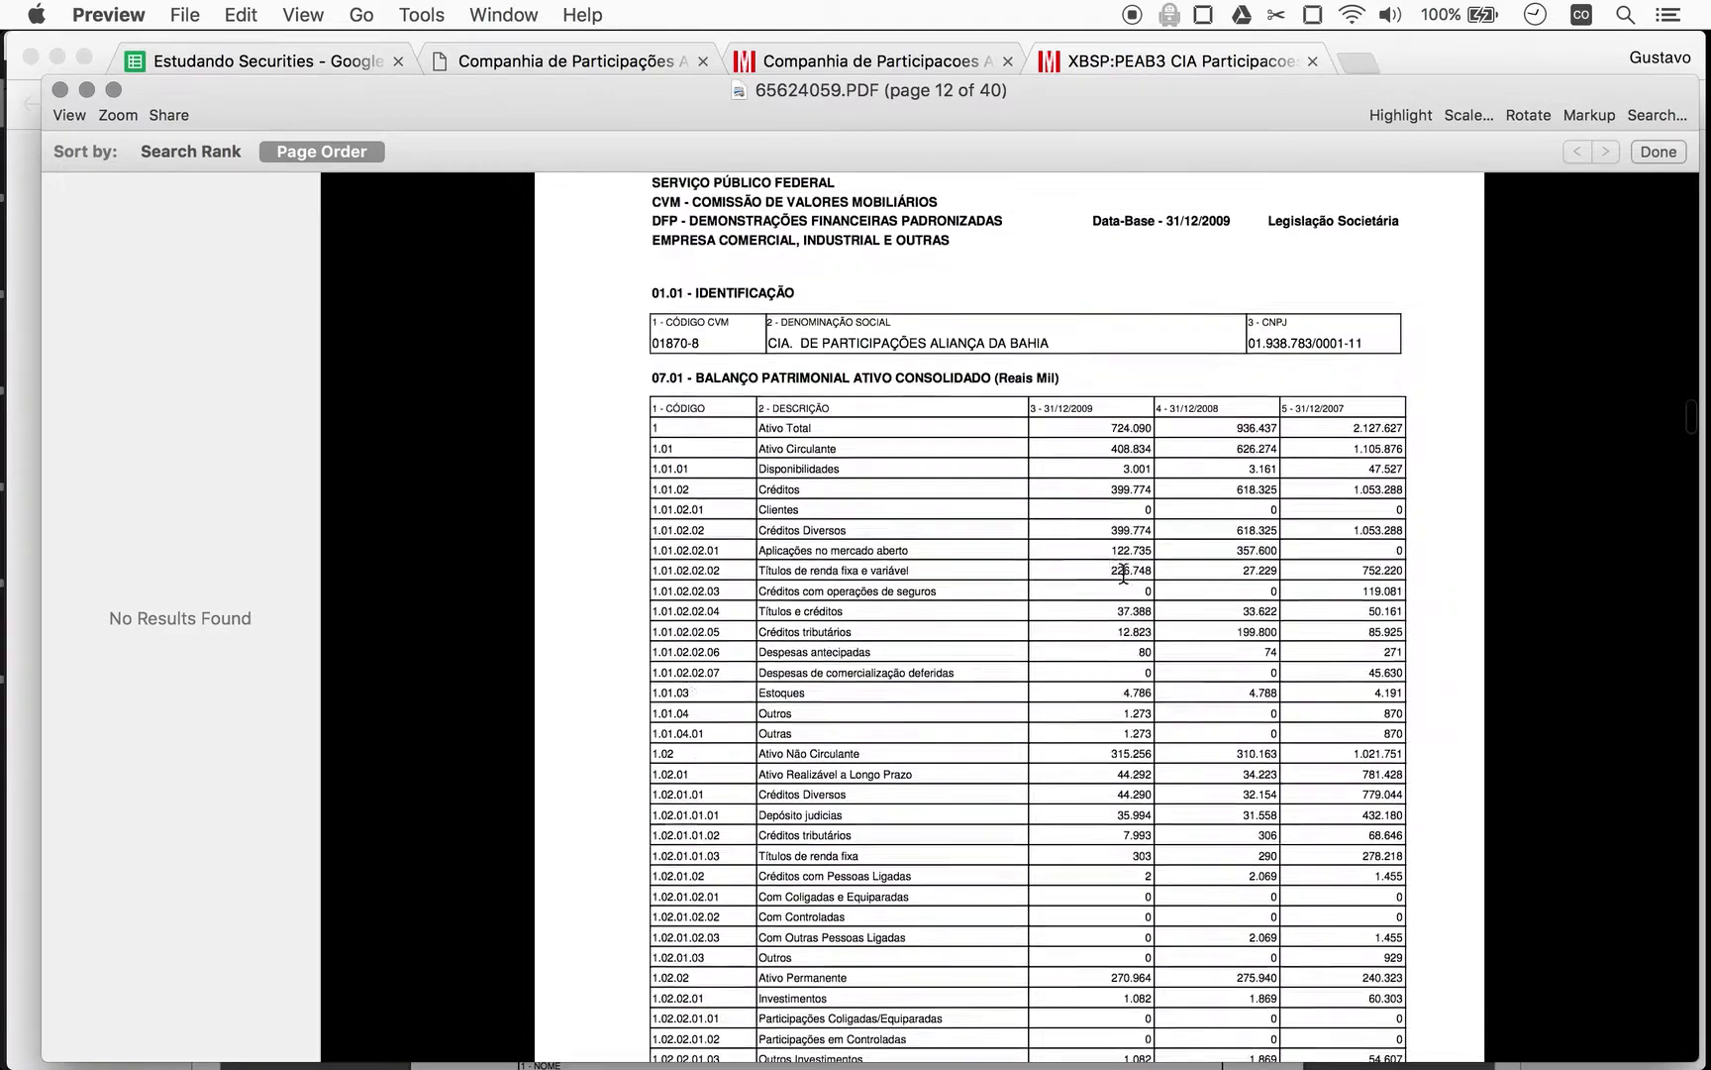
{"action": "scroll", "coordinate": [1085, 477], "scroll_direction": "down", "scroll_amount": 20}
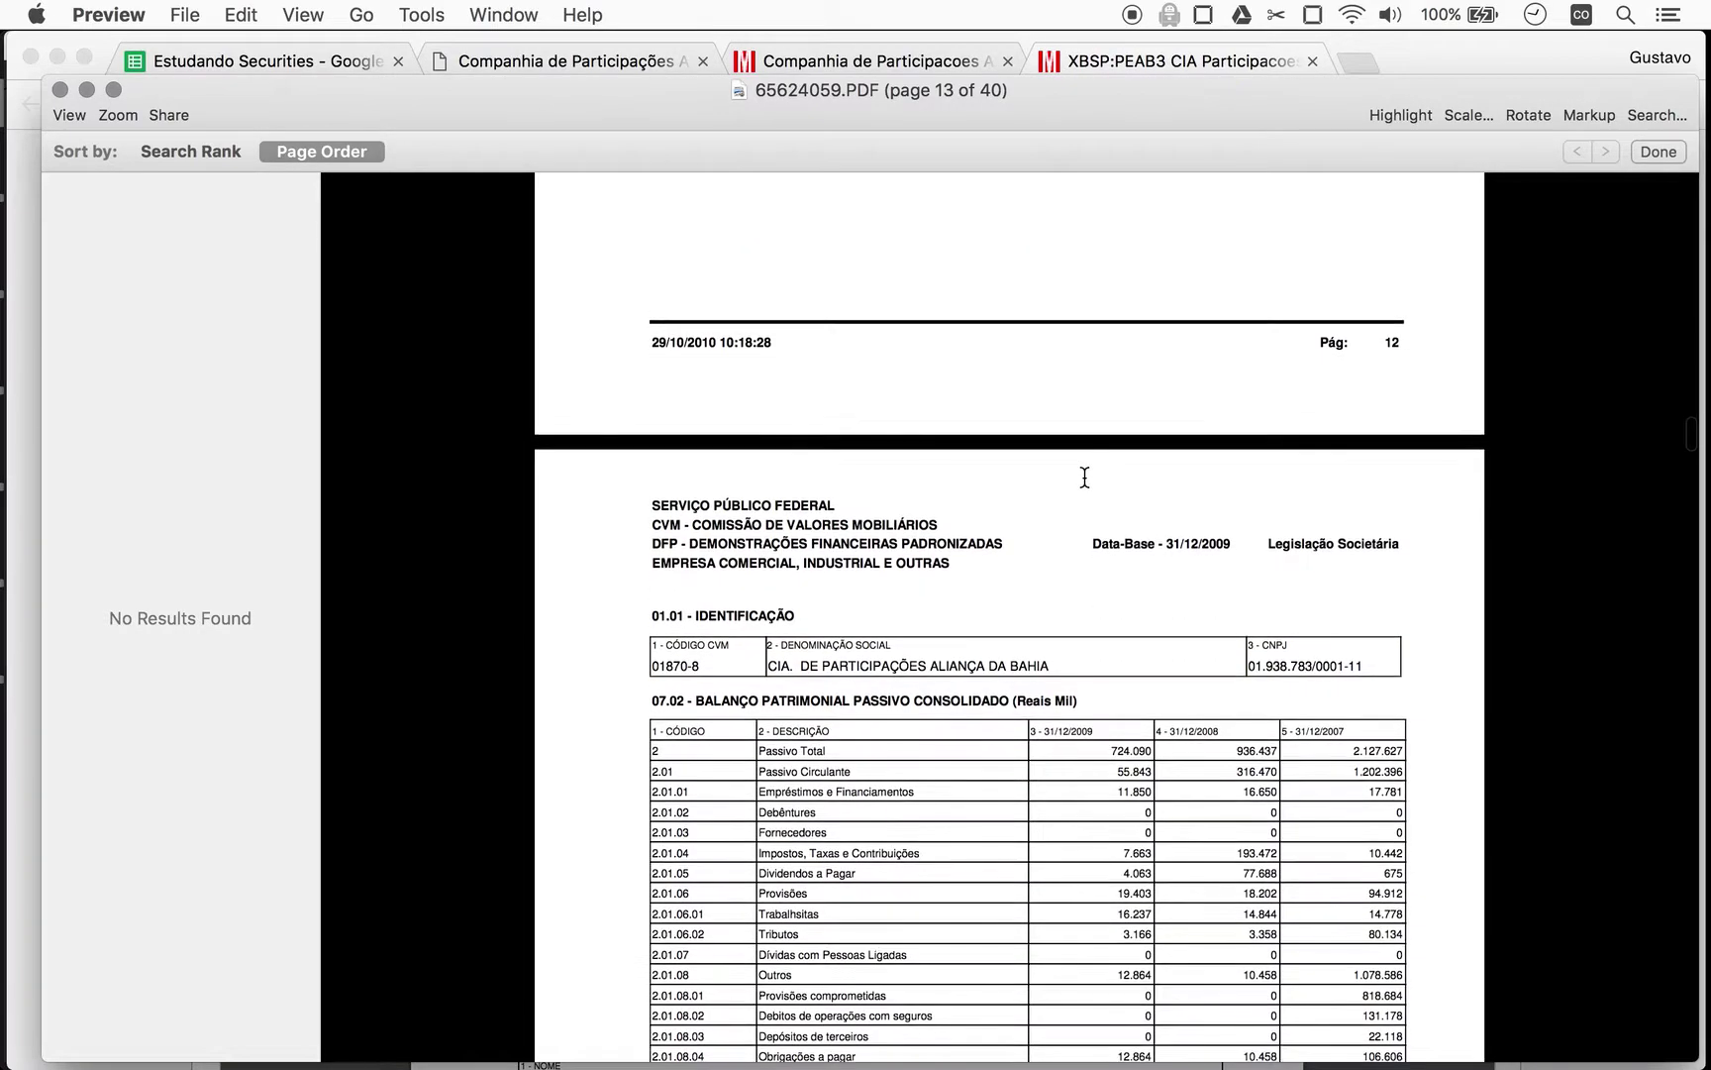
{"action": "scroll", "coordinate": [1085, 477], "scroll_direction": "down", "scroll_amount": 20}
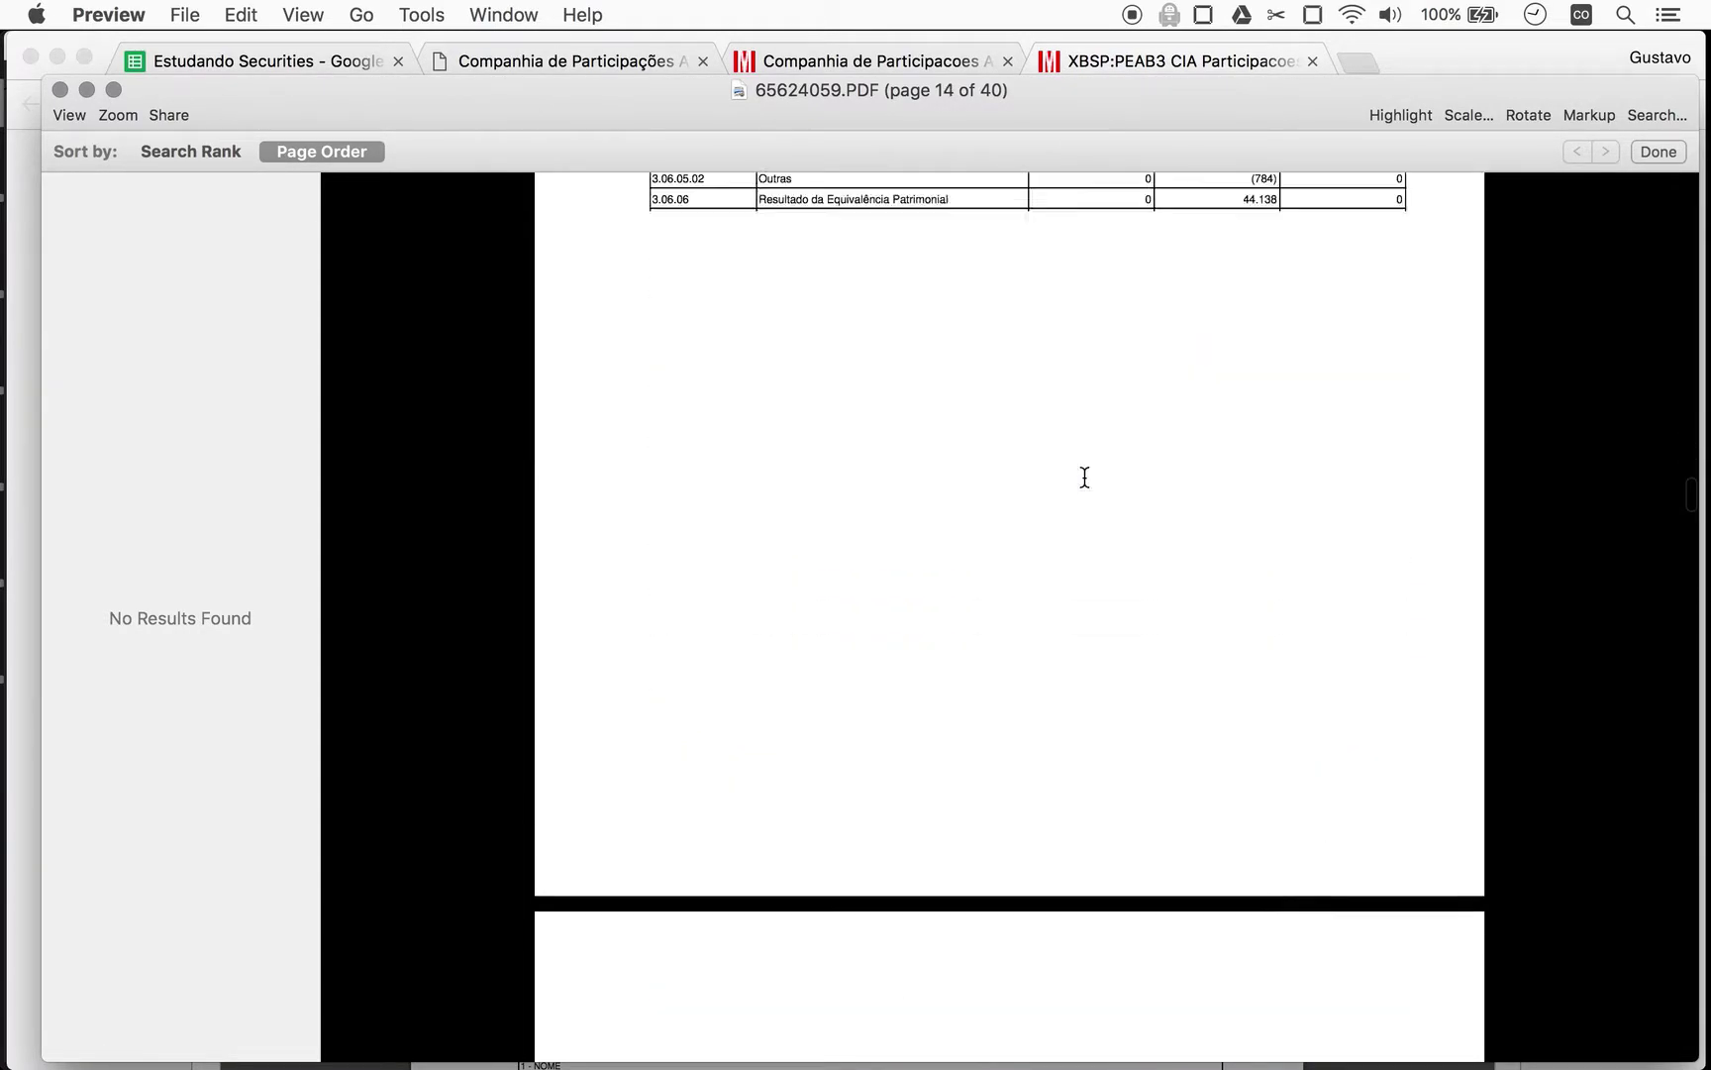
{"action": "scroll", "coordinate": [1084, 478], "scroll_direction": "up", "scroll_amount": 10}
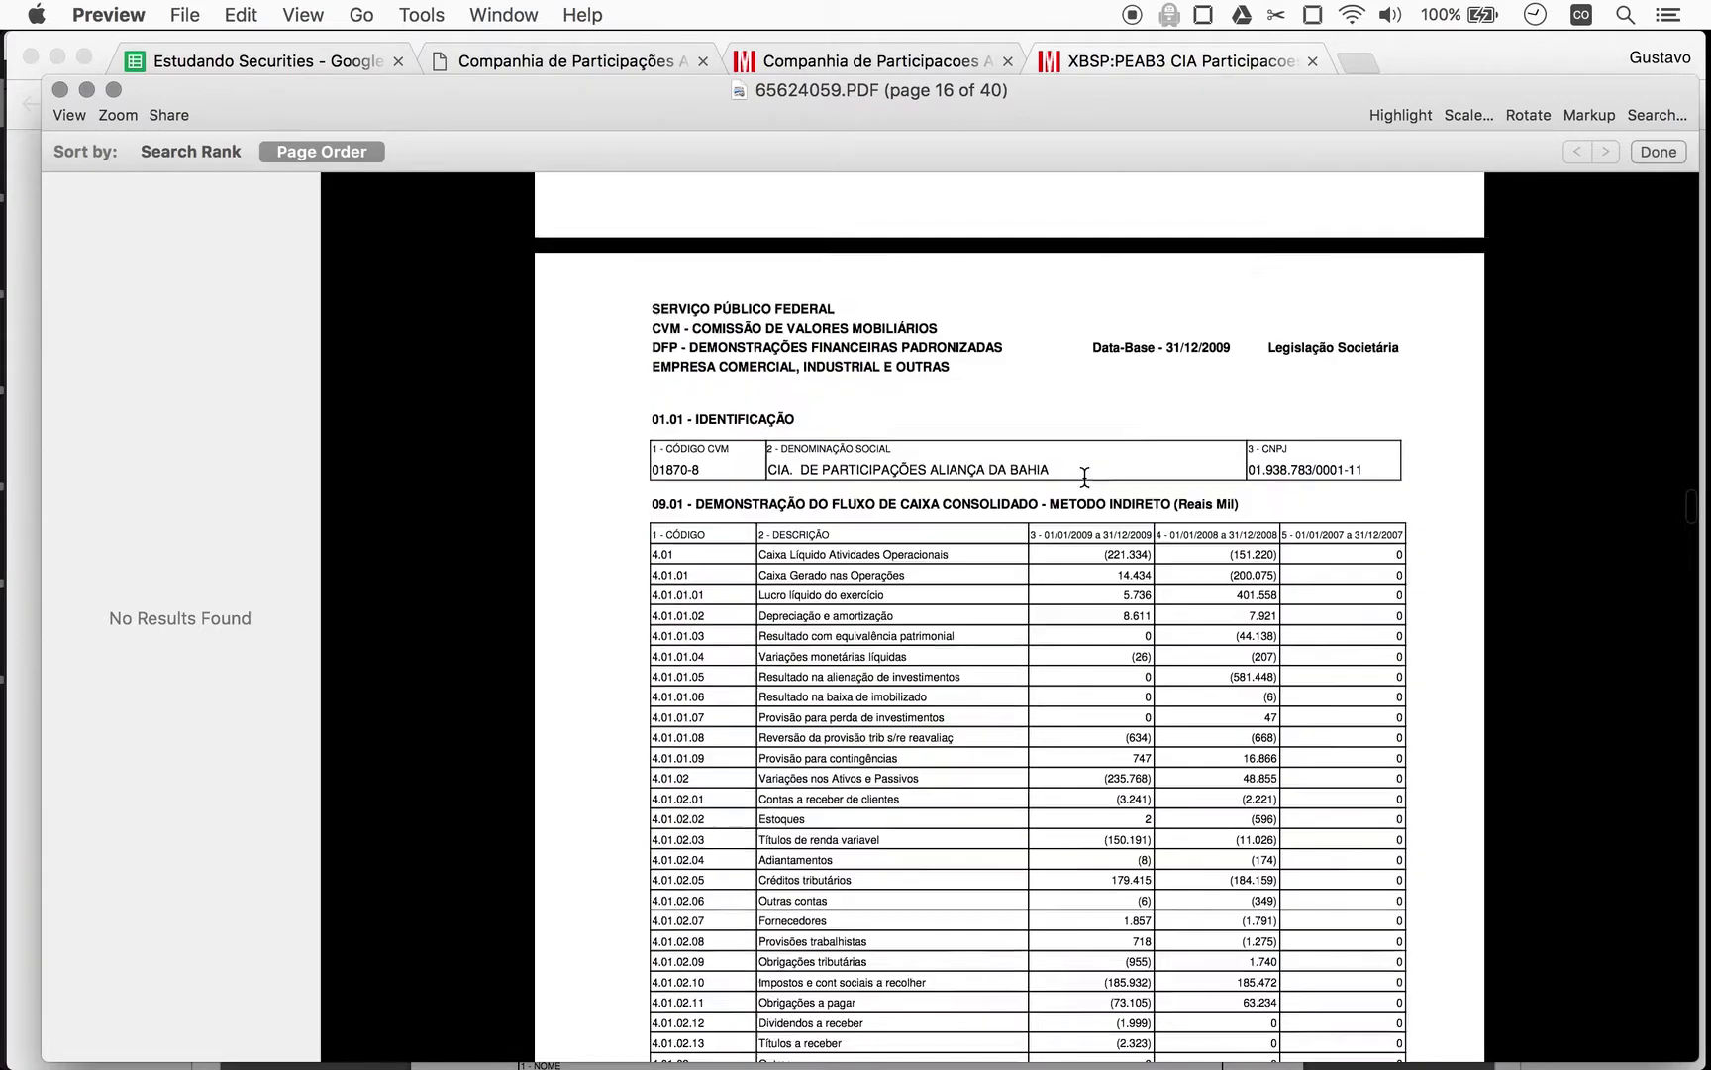
{"action": "scroll", "coordinate": [1085, 478], "scroll_direction": "up", "scroll_amount": 10}
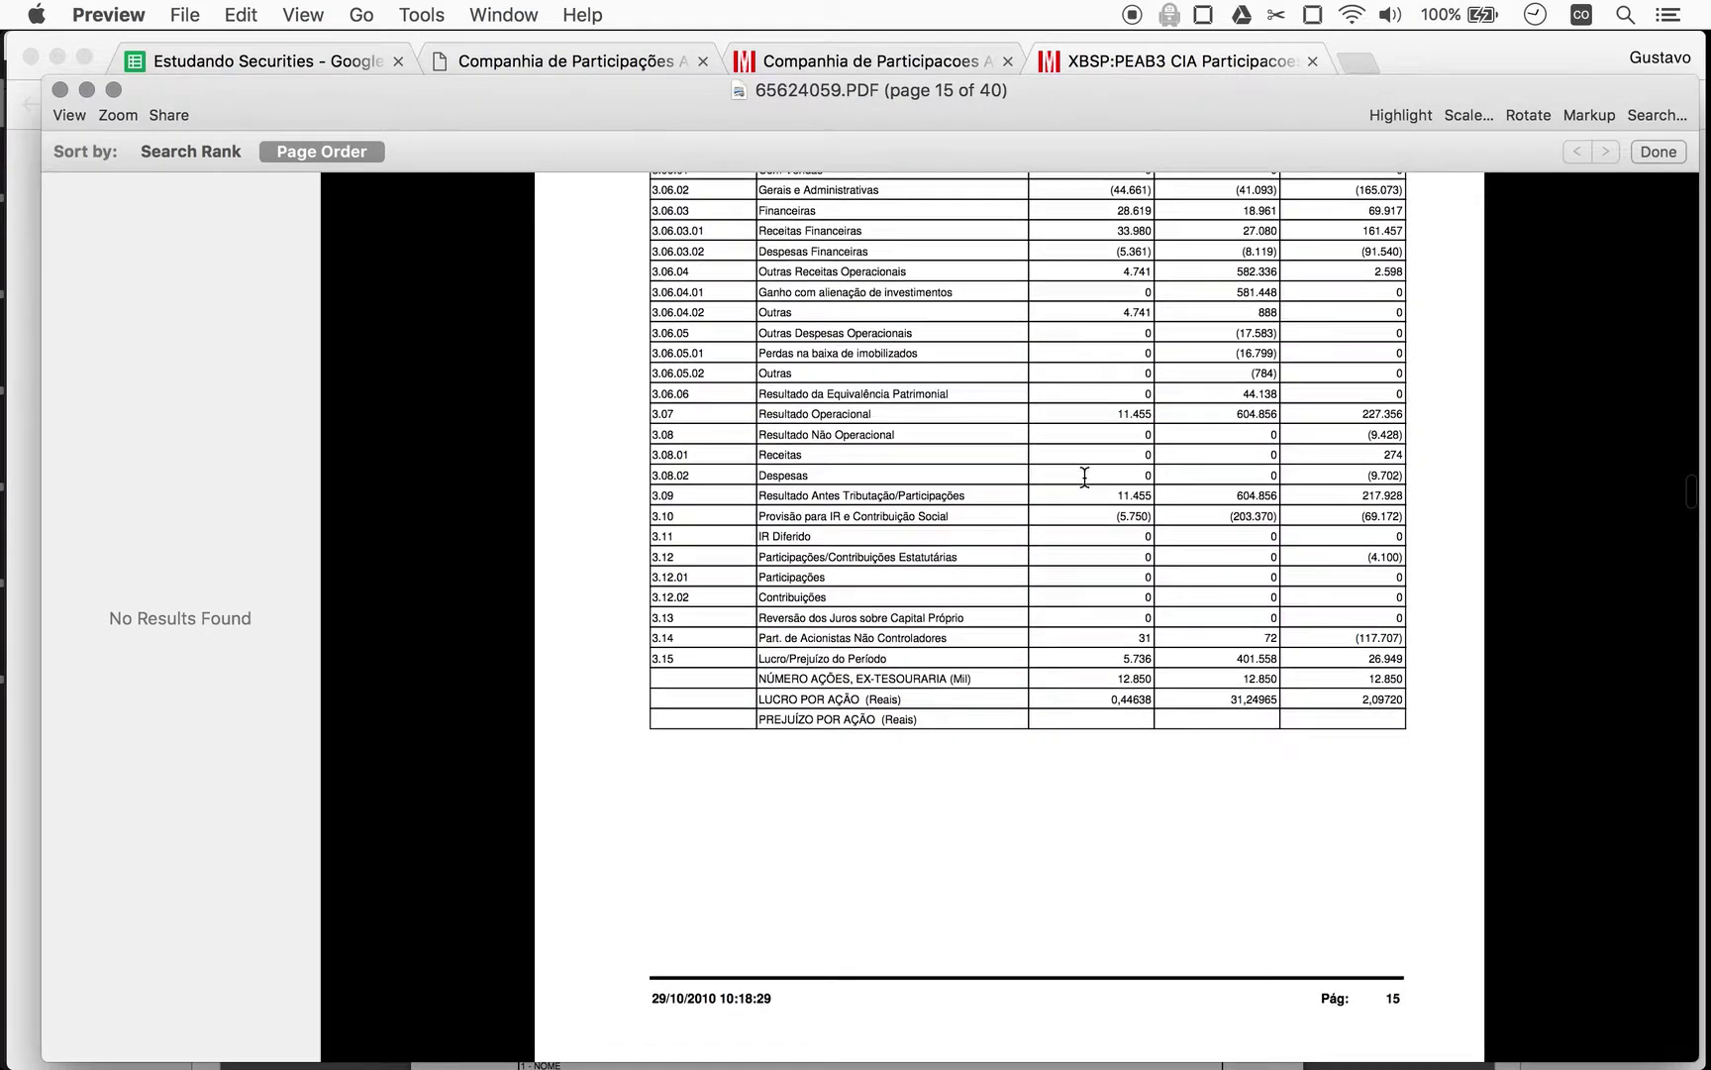
{"action": "scroll", "coordinate": [1085, 477], "scroll_direction": "up", "scroll_amount": 2}
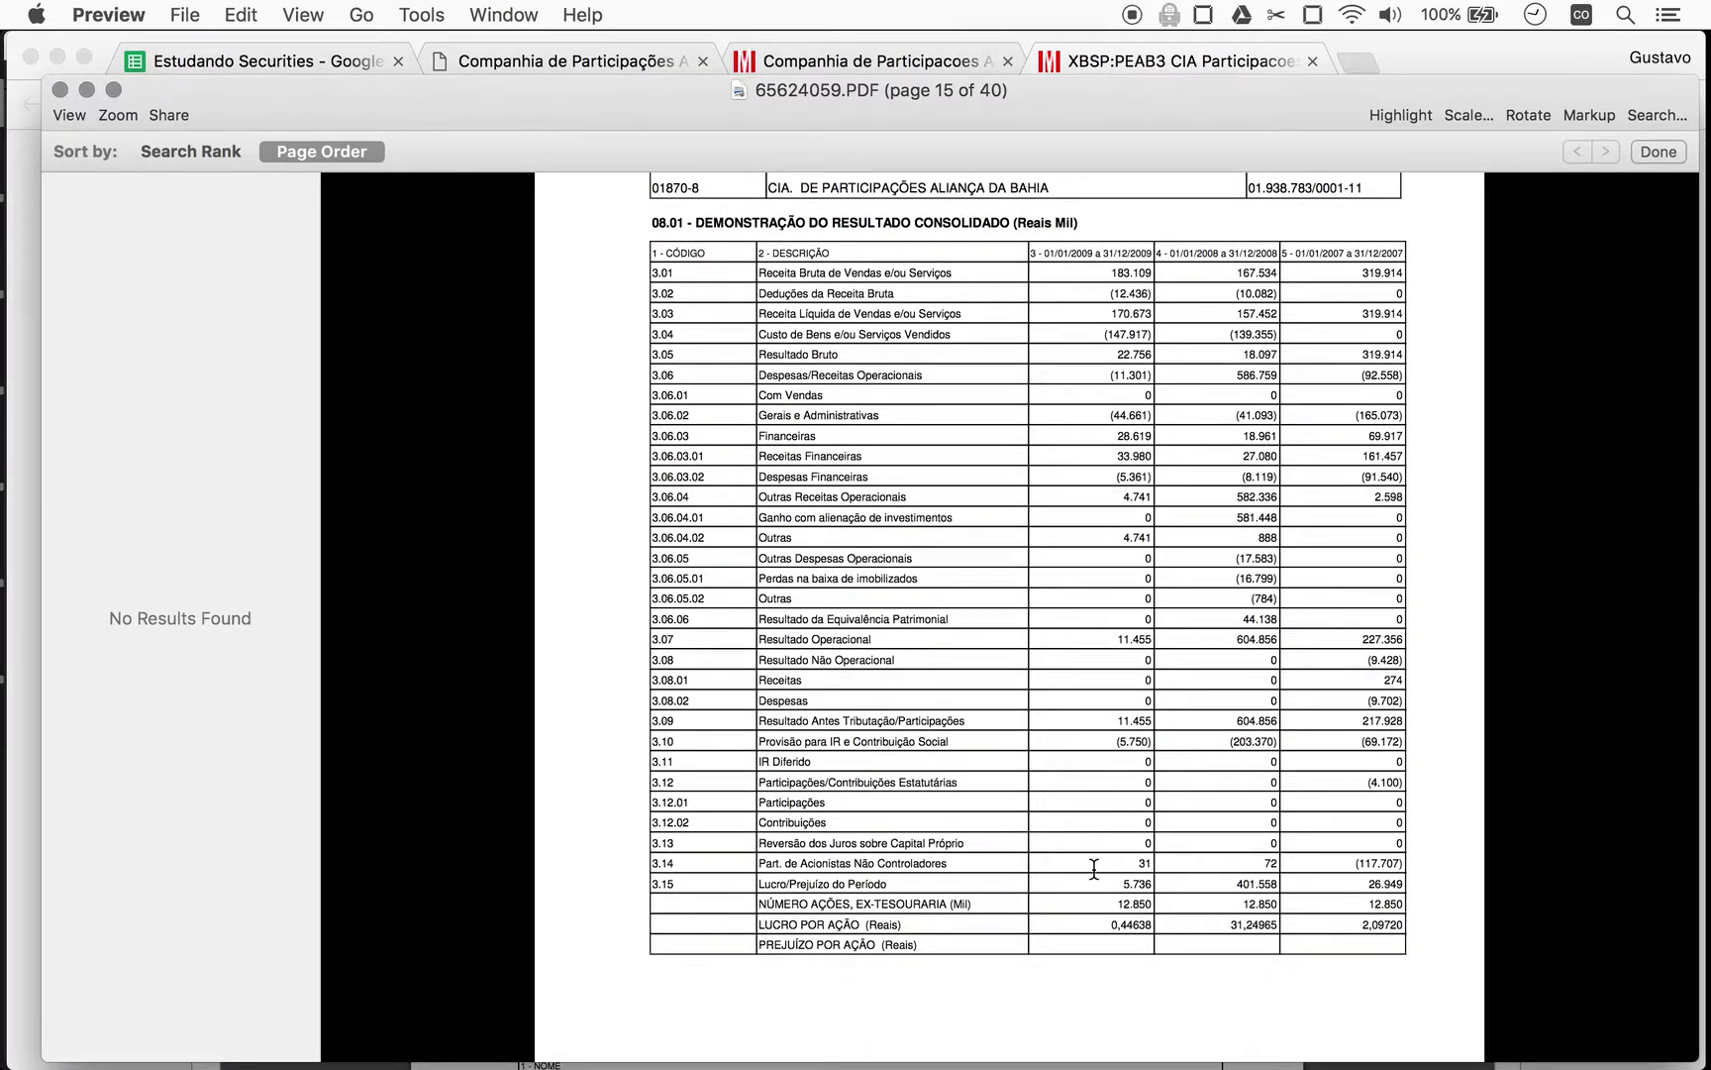
{"action": "key", "text": "super+Tab"}
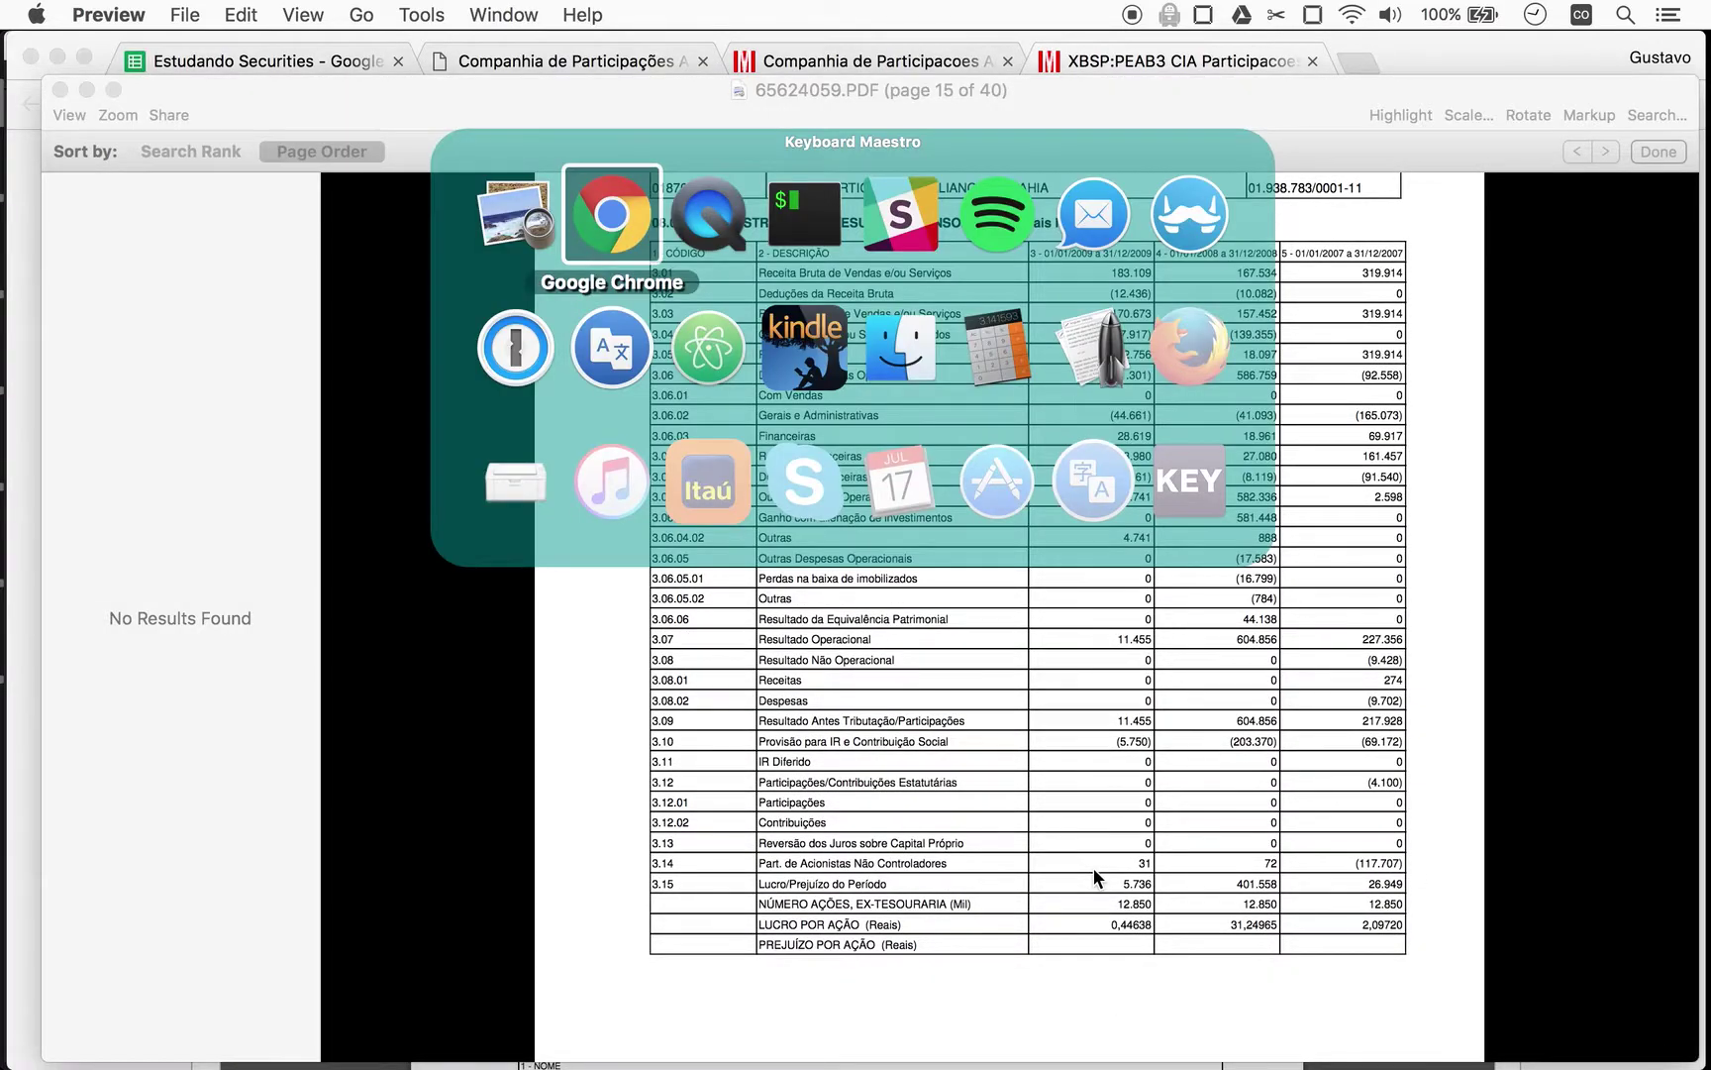
{"action": "key", "text": "super+1"}
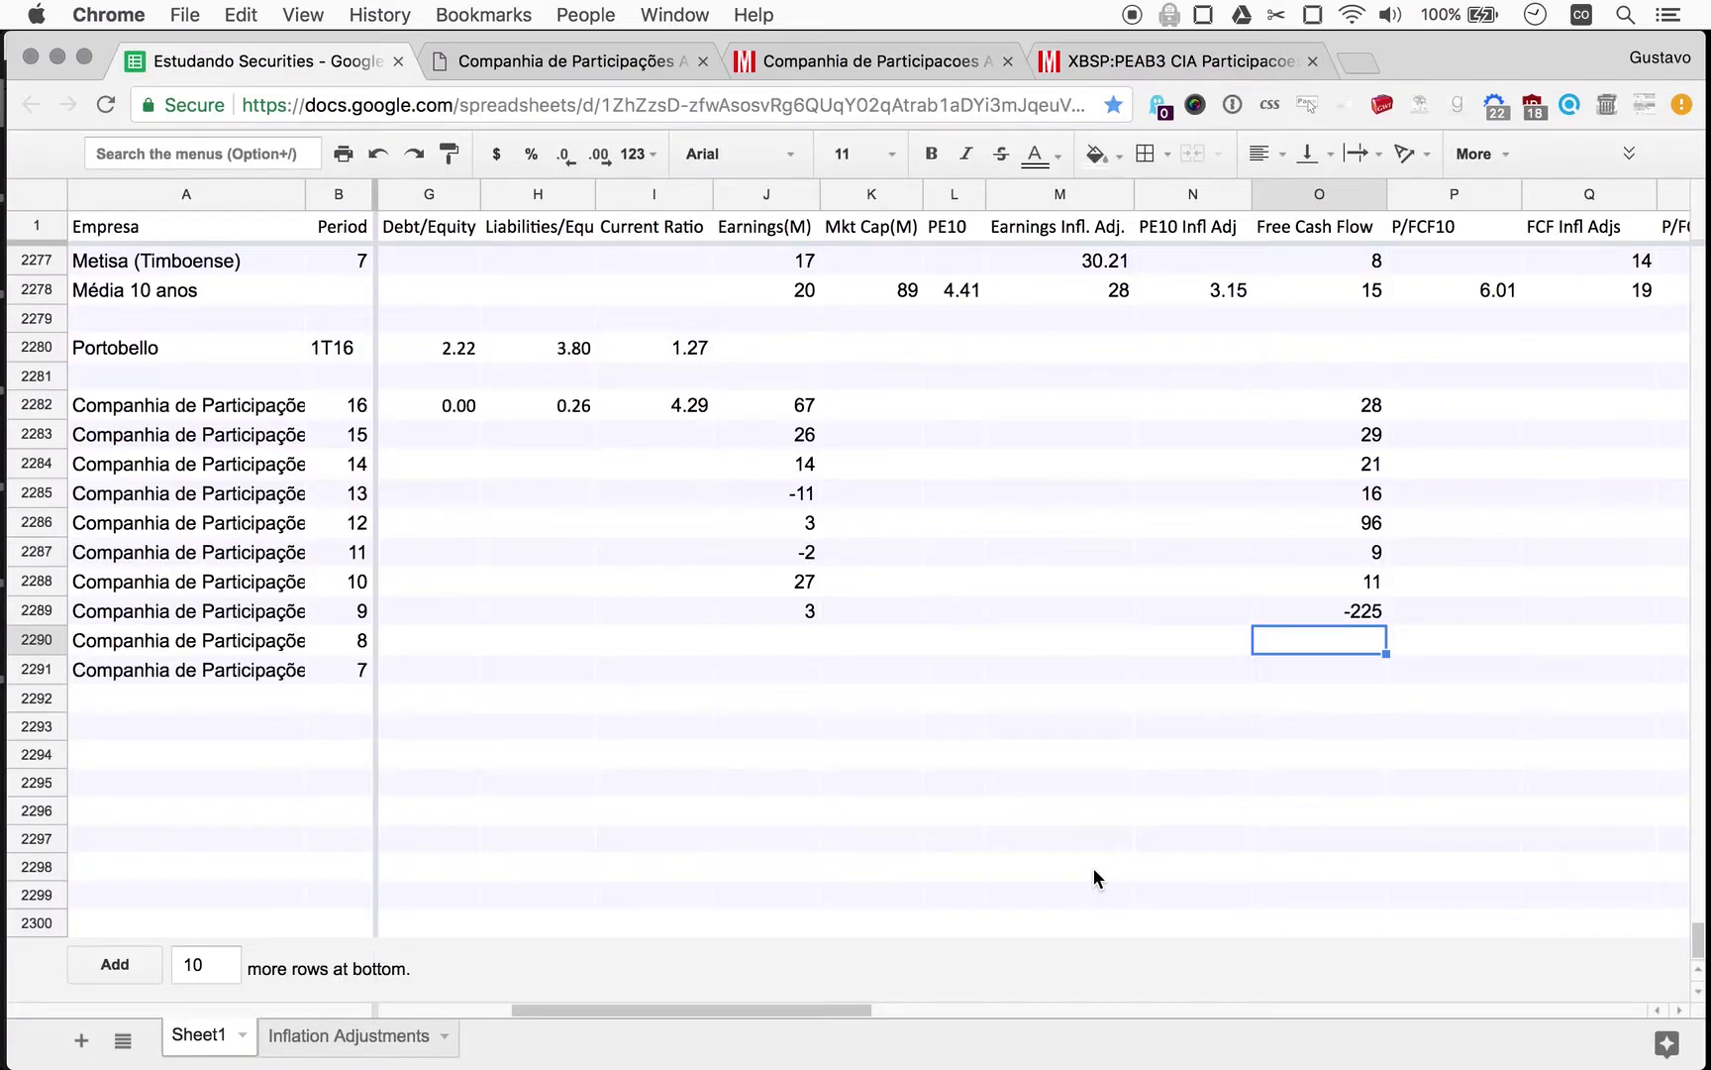
{"action": "key", "text": "super+Tab"}
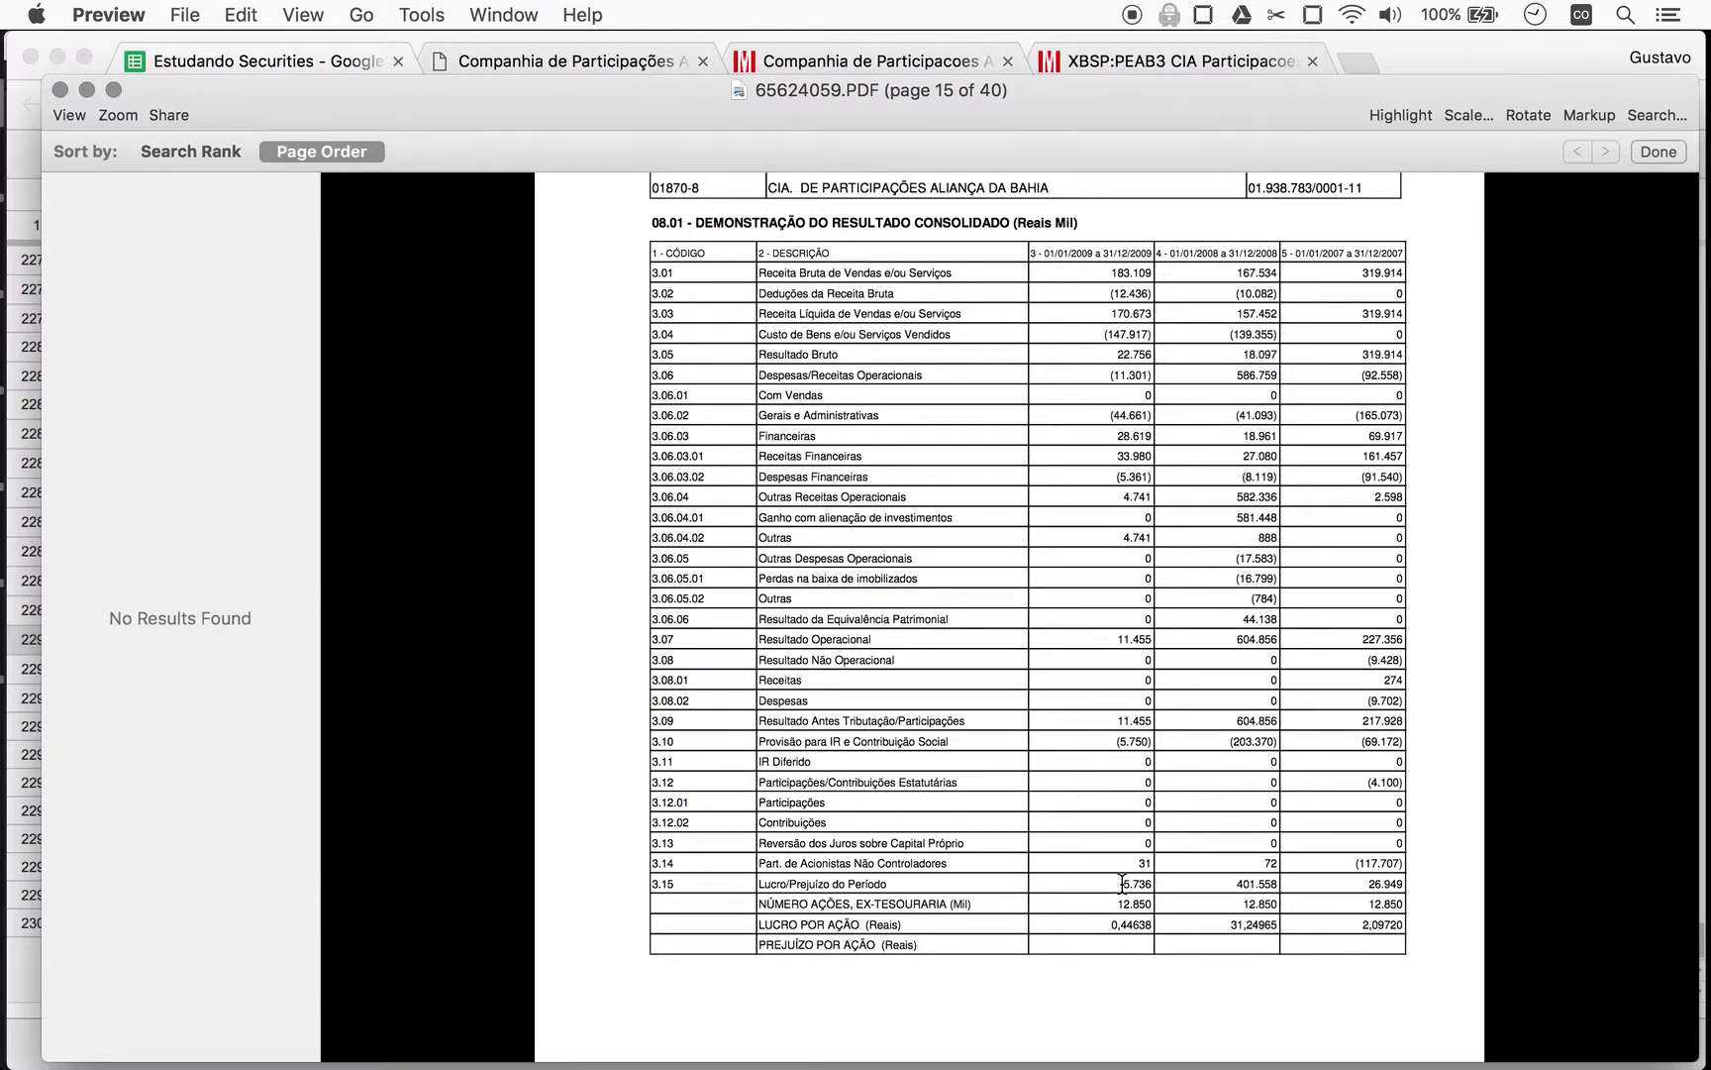
{"action": "key", "text": "super+Tab"}
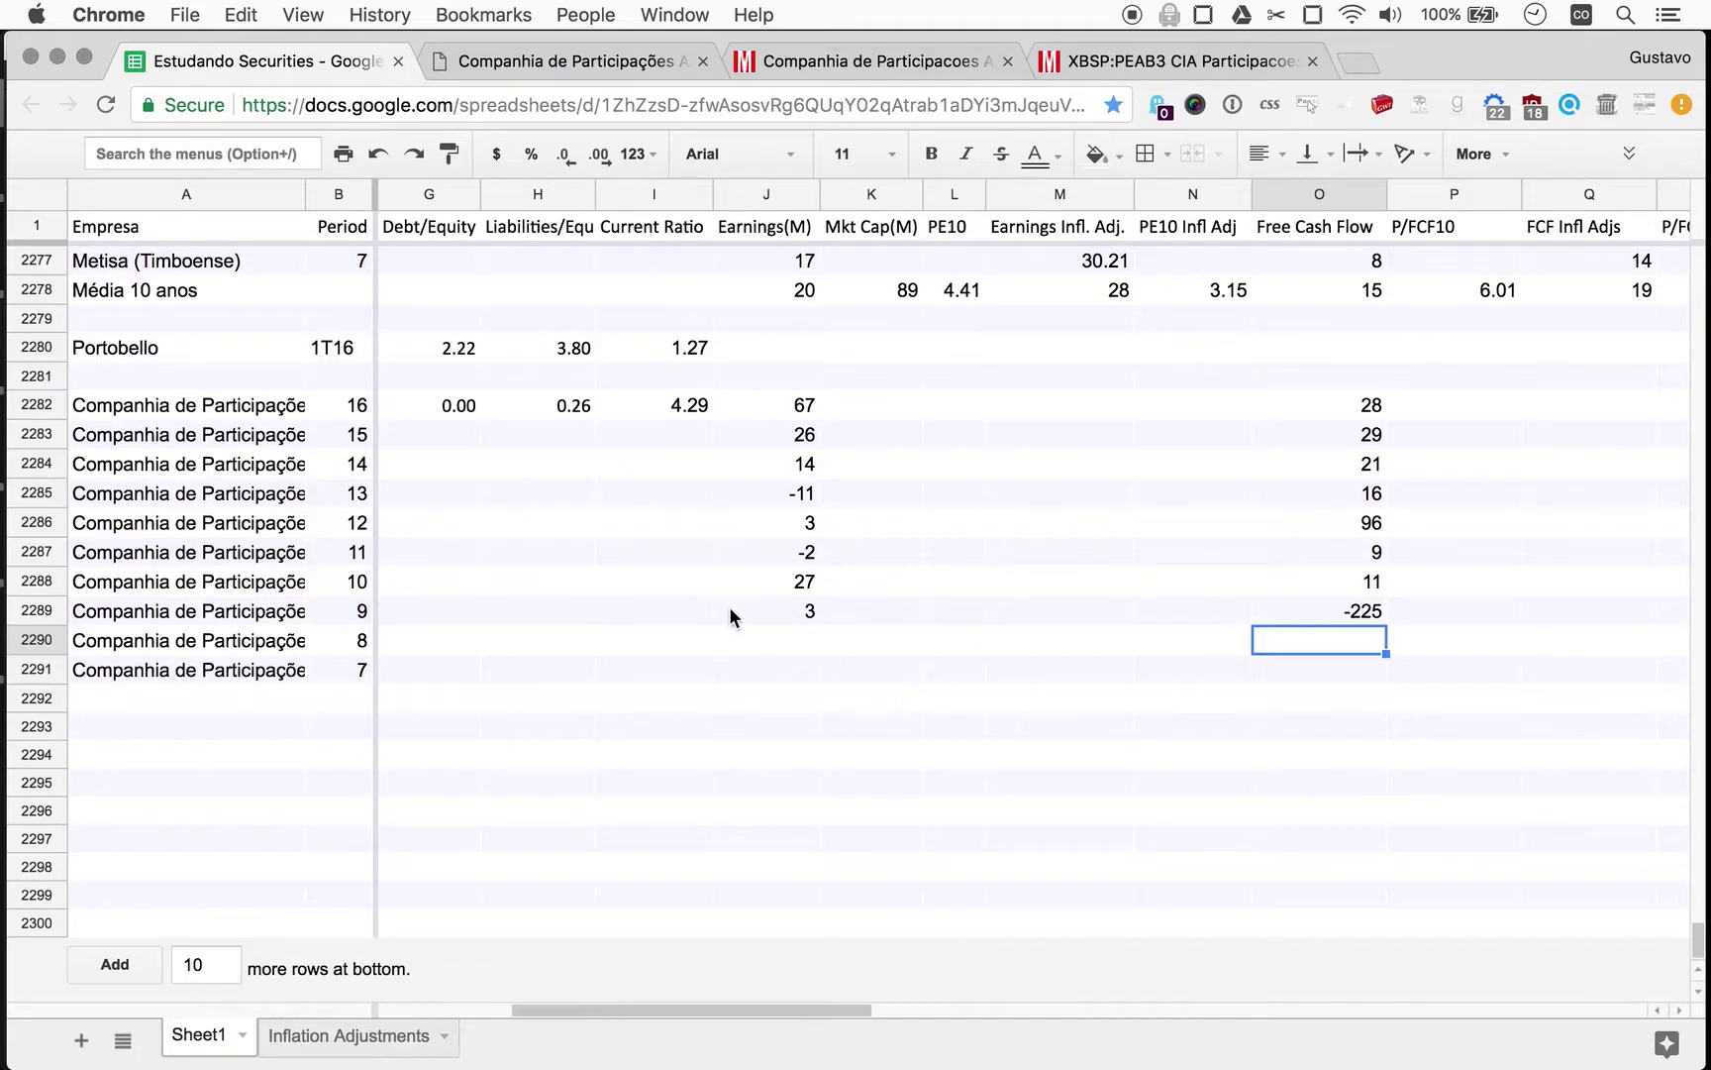
{"action": "key", "text": "super+Tab"}
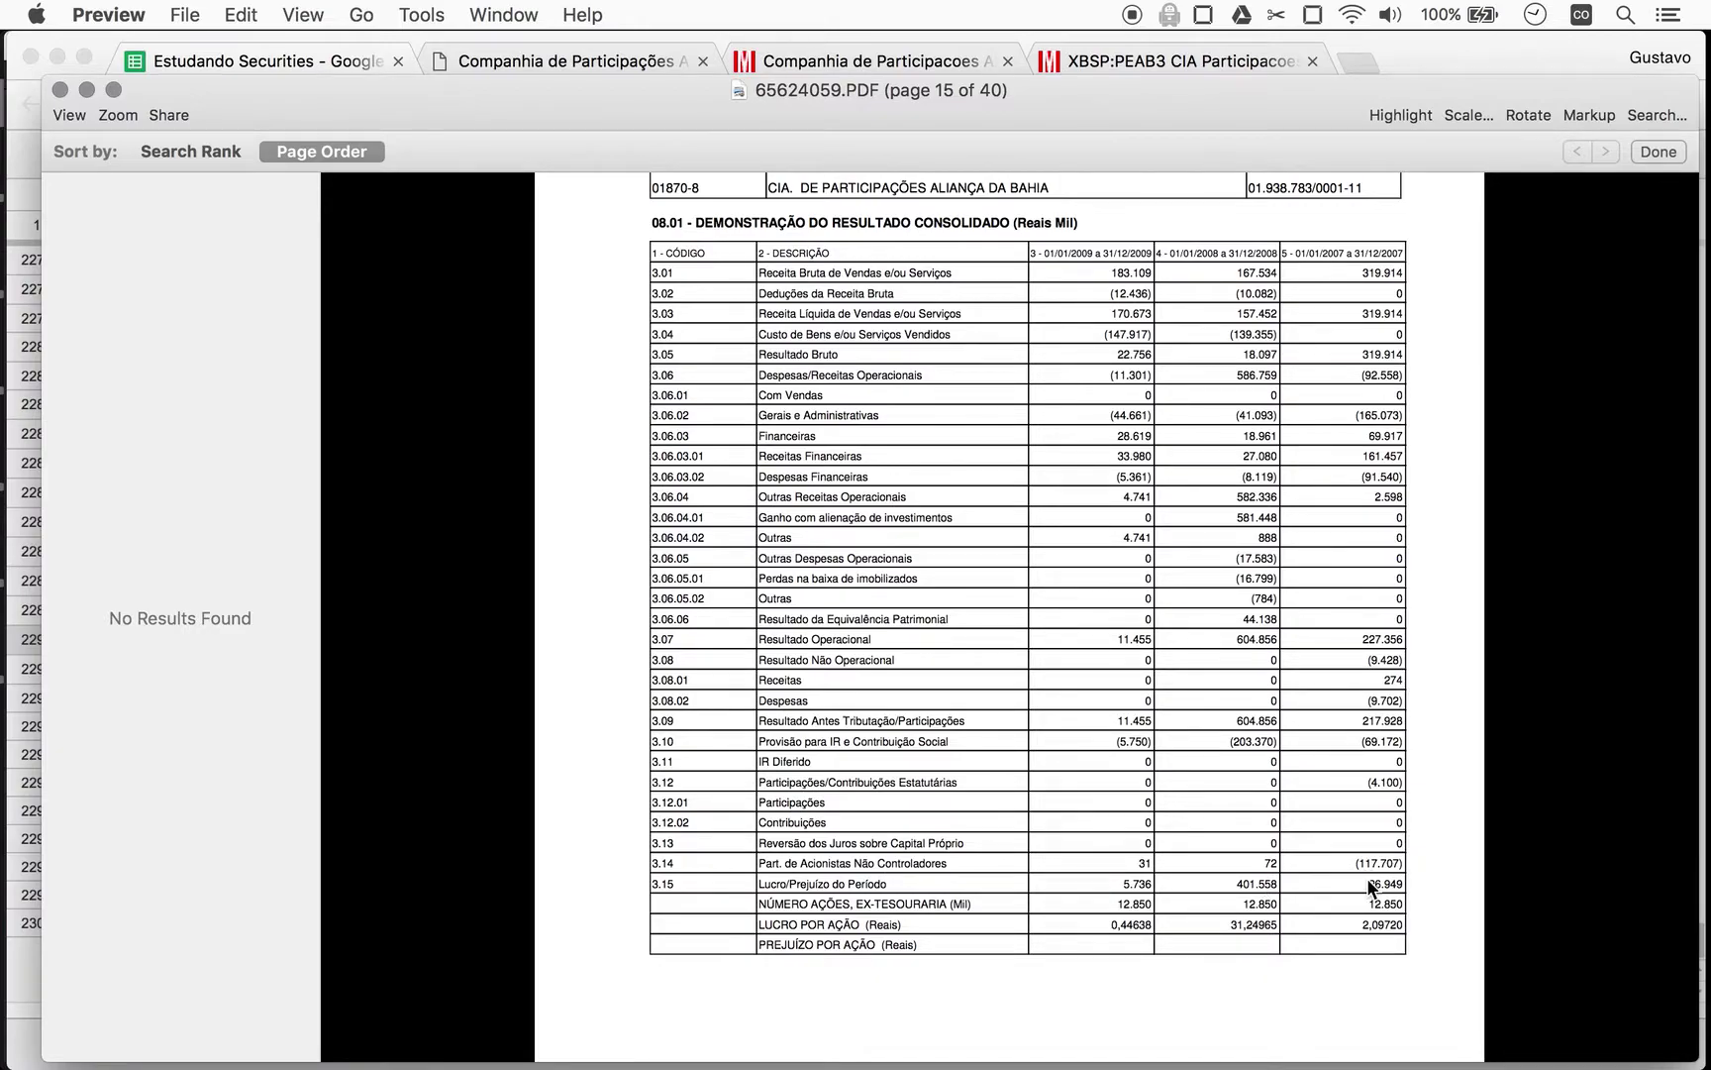
{"action": "key", "text": "super+Tab"}
Enter Earnings(M) 402 for period 8 and 27 for period 7, starting at J2290.
{"action": "left_click", "coordinate": [782, 646]}
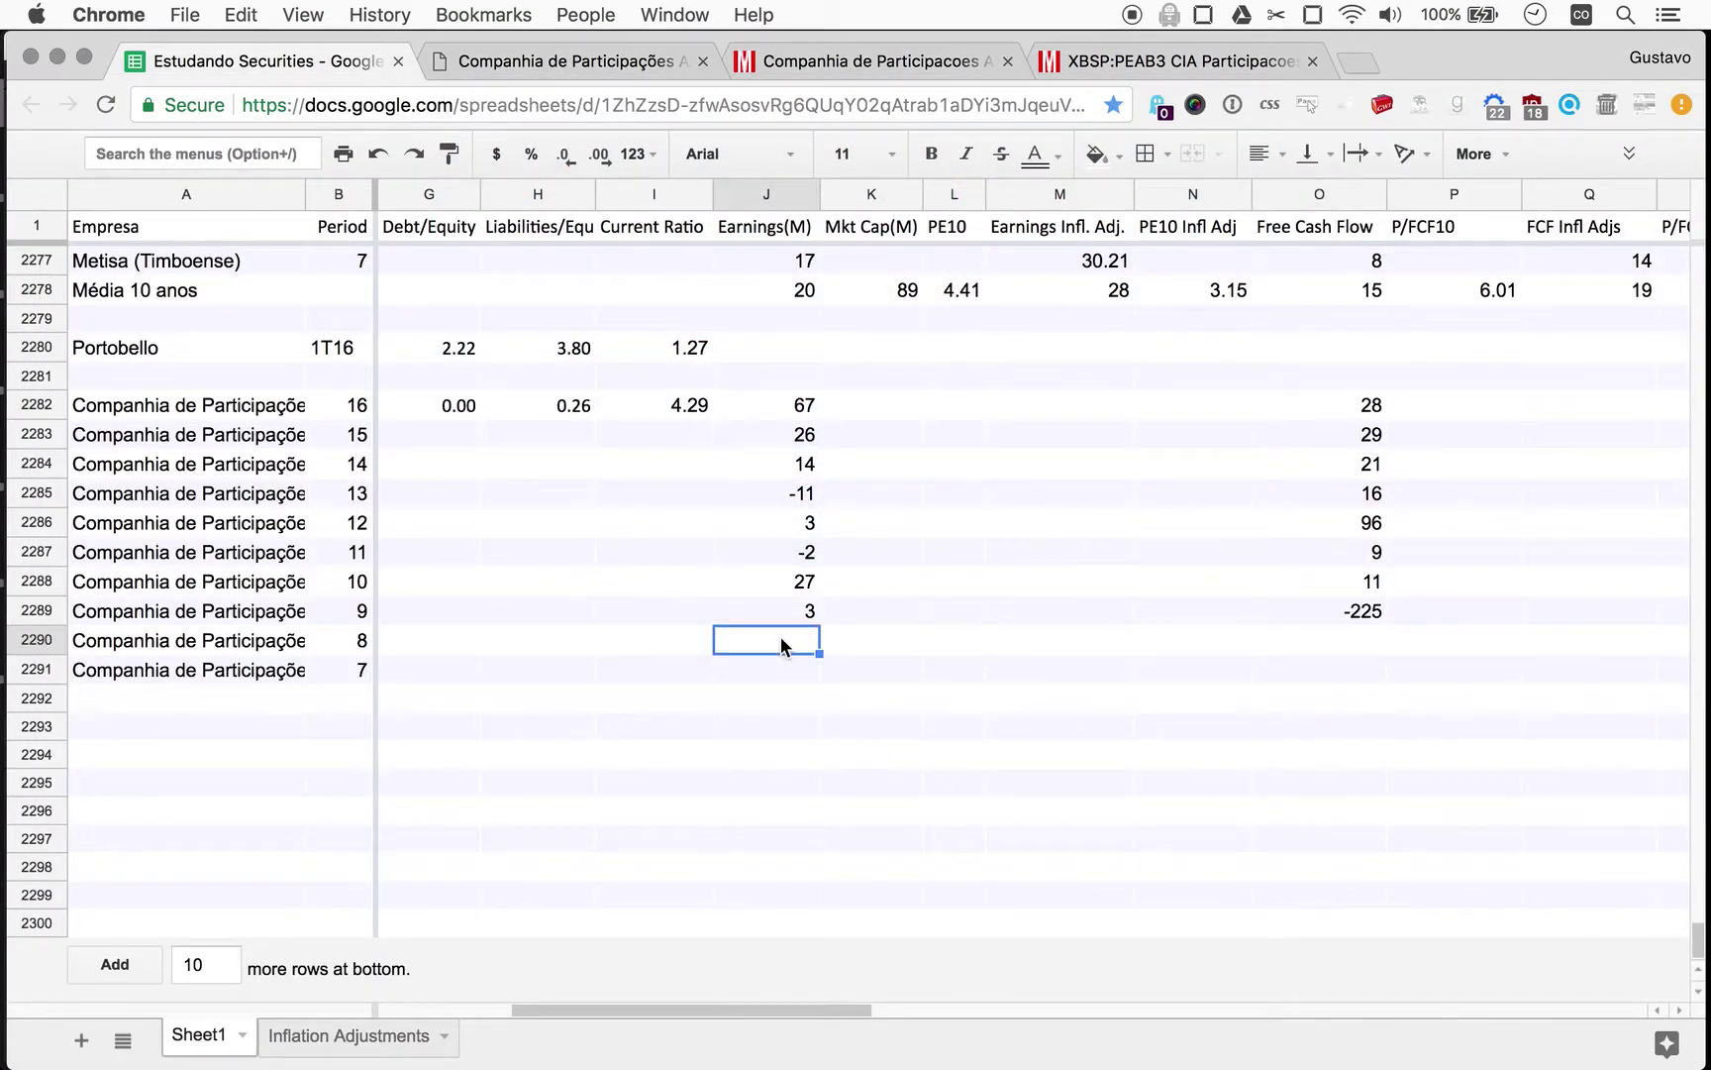
{"action": "type", "text": "402"}
{"action": "key", "text": "Return"}
{"action": "type", "text": "27"}
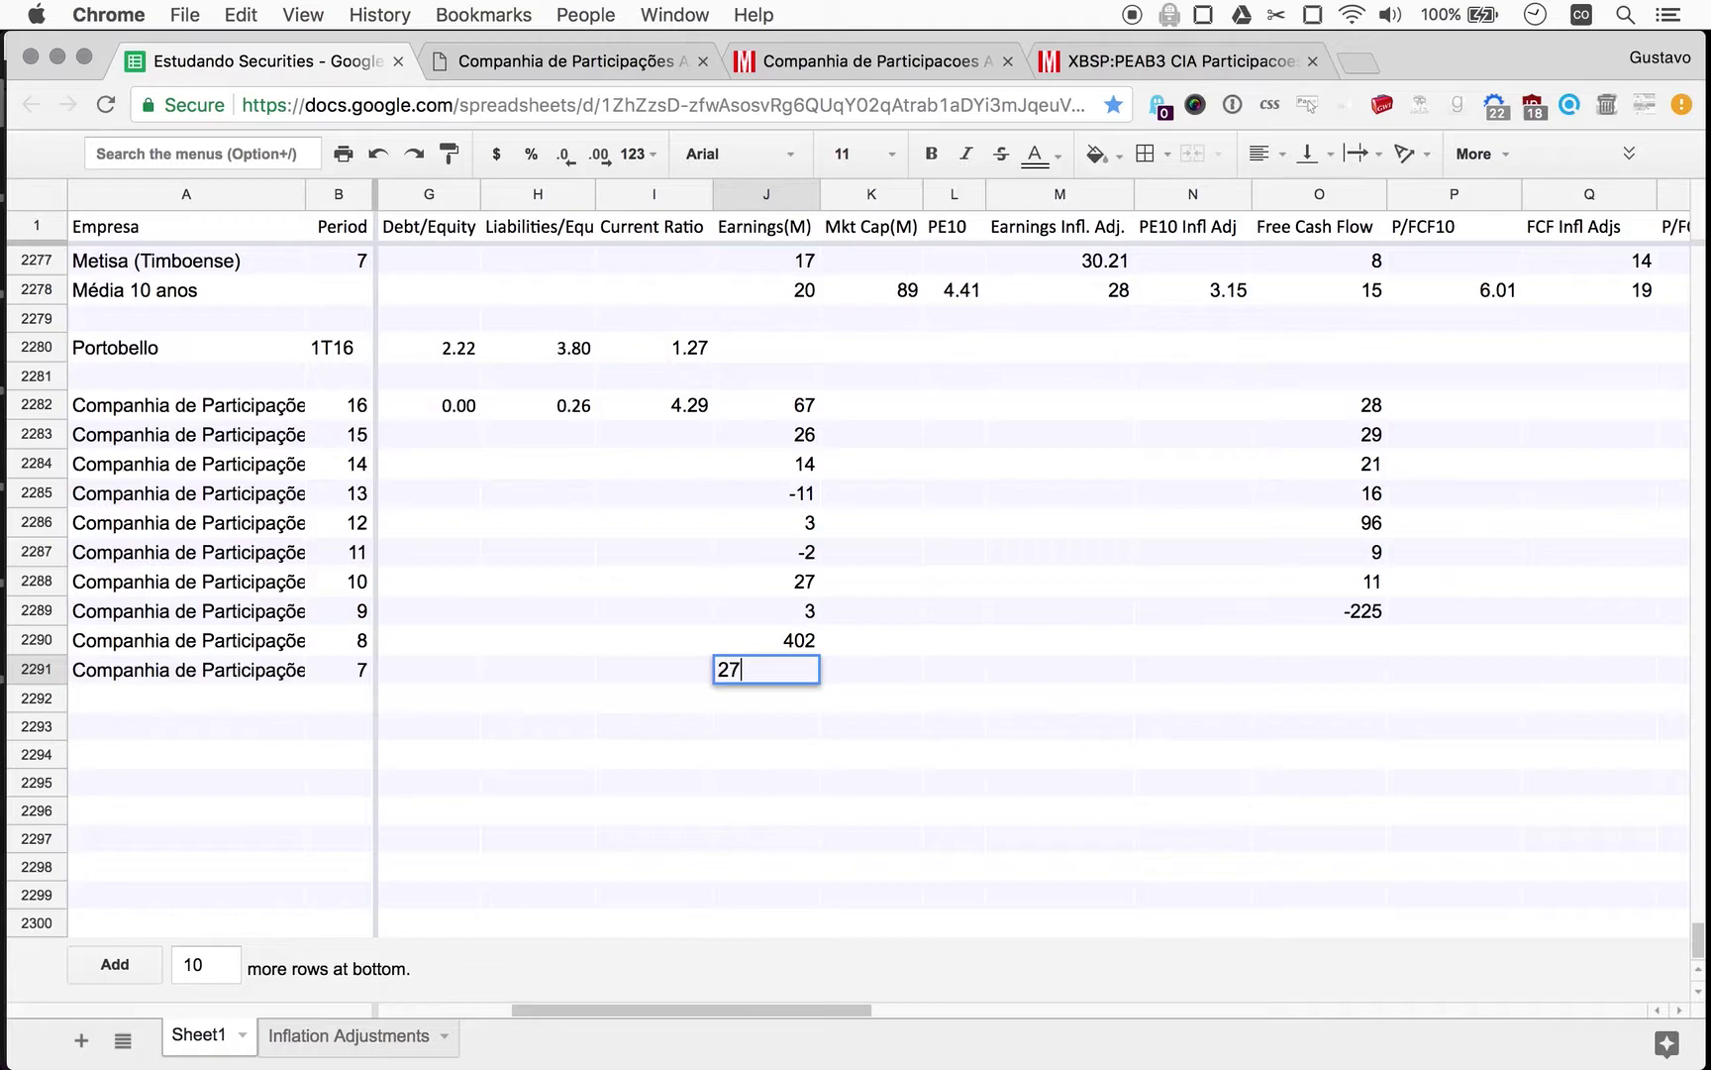
{"action": "key", "text": "Return"}
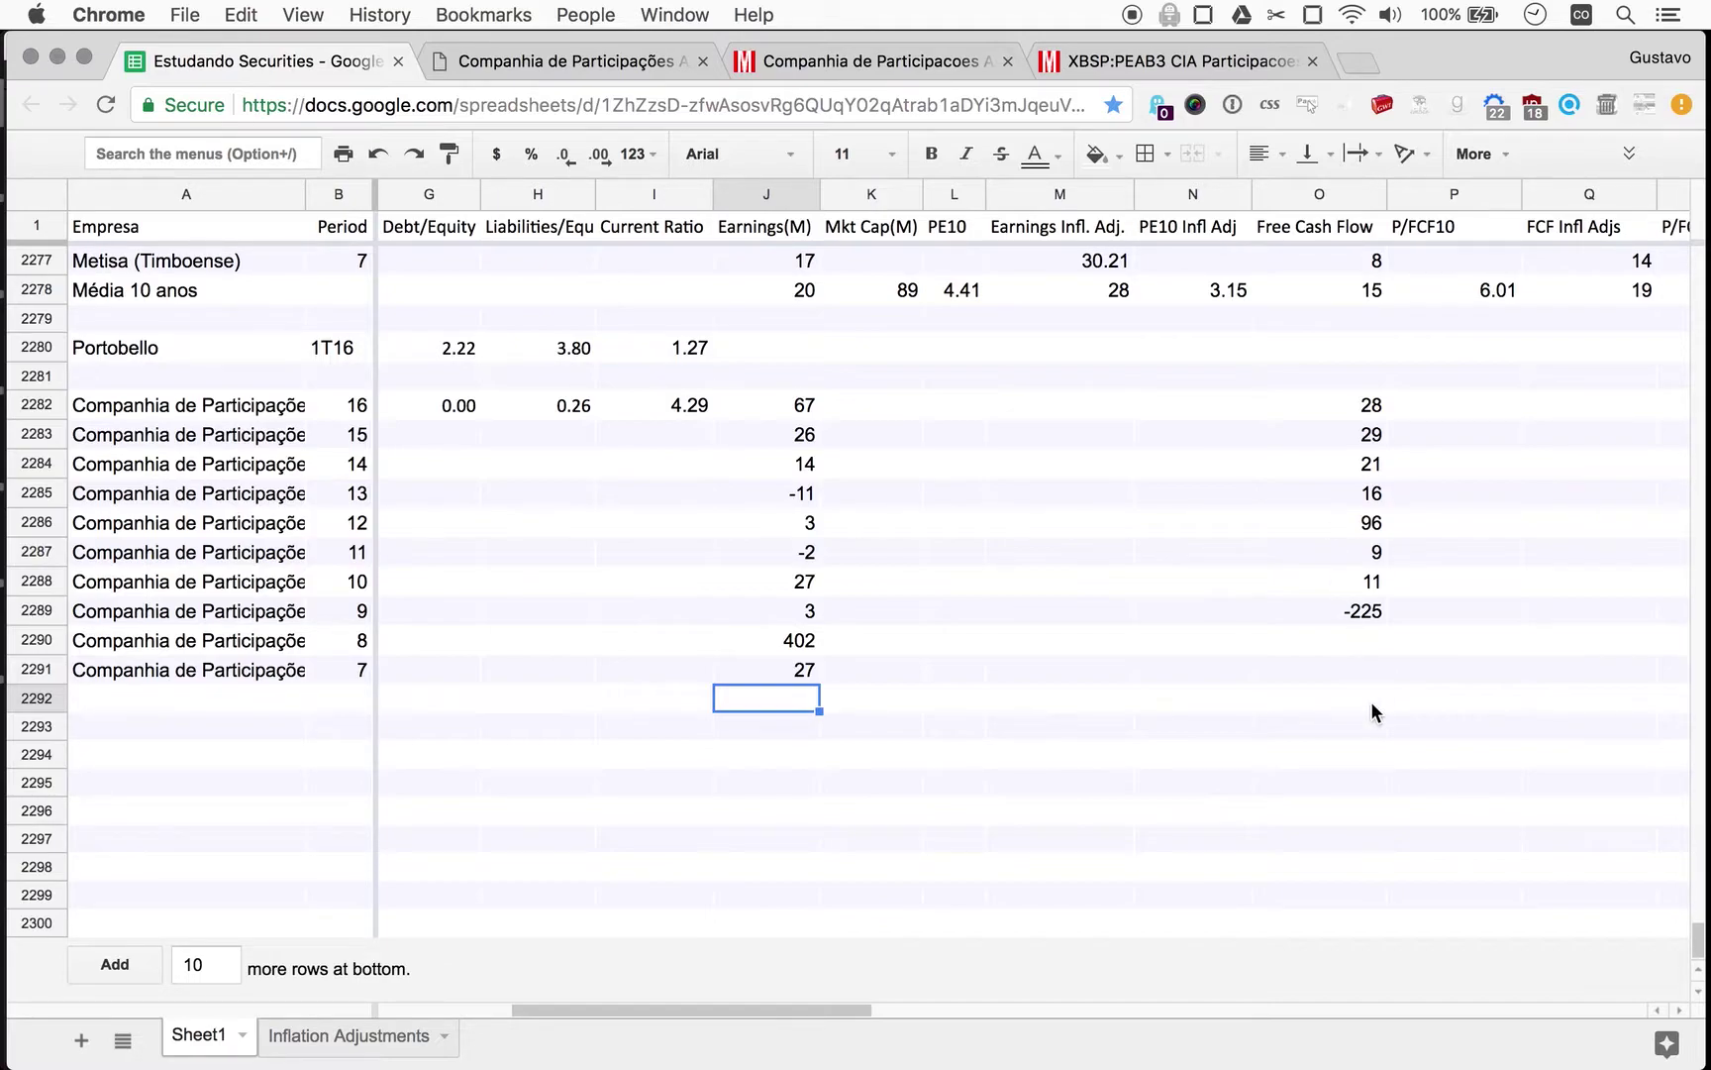
Select O2290, then find page 16's consolidated cash-flow statement in the 2009 PDF.
{"action": "left_click", "coordinate": [1346, 647]}
{"action": "key", "text": "super+Tab"}
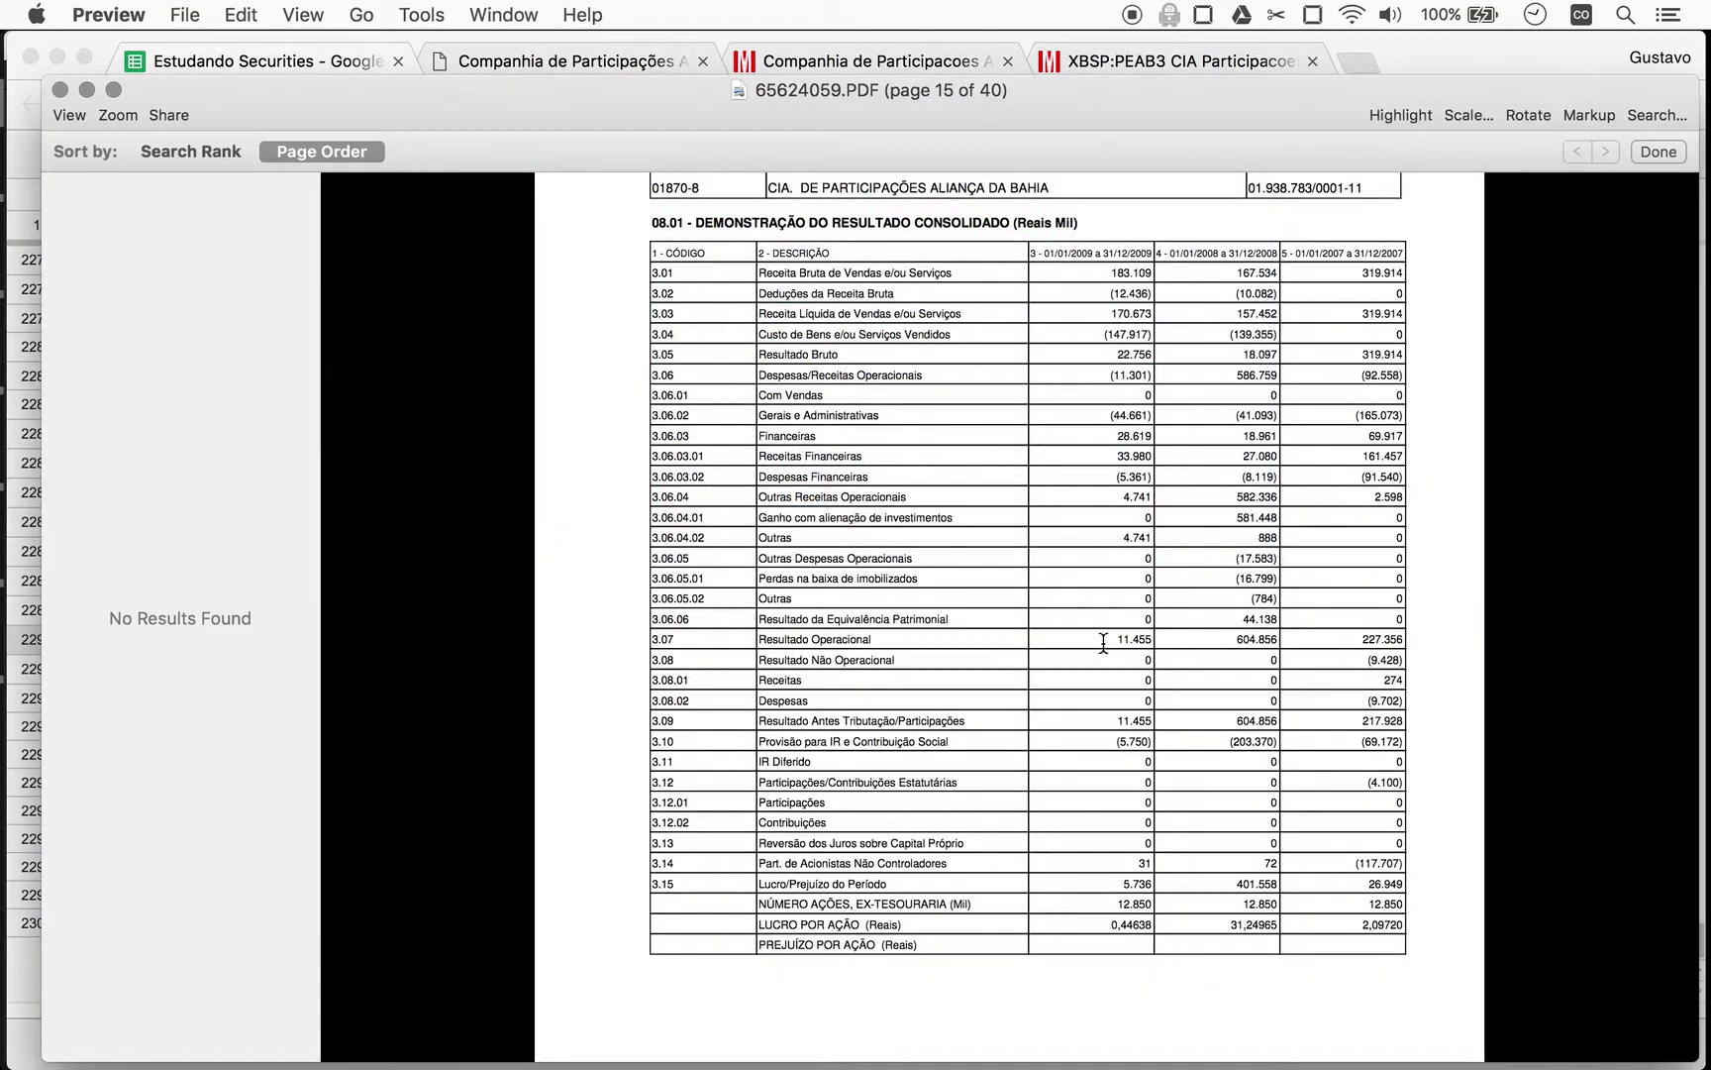
{"action": "scroll", "coordinate": [1104, 643], "scroll_direction": "down", "scroll_amount": 10}
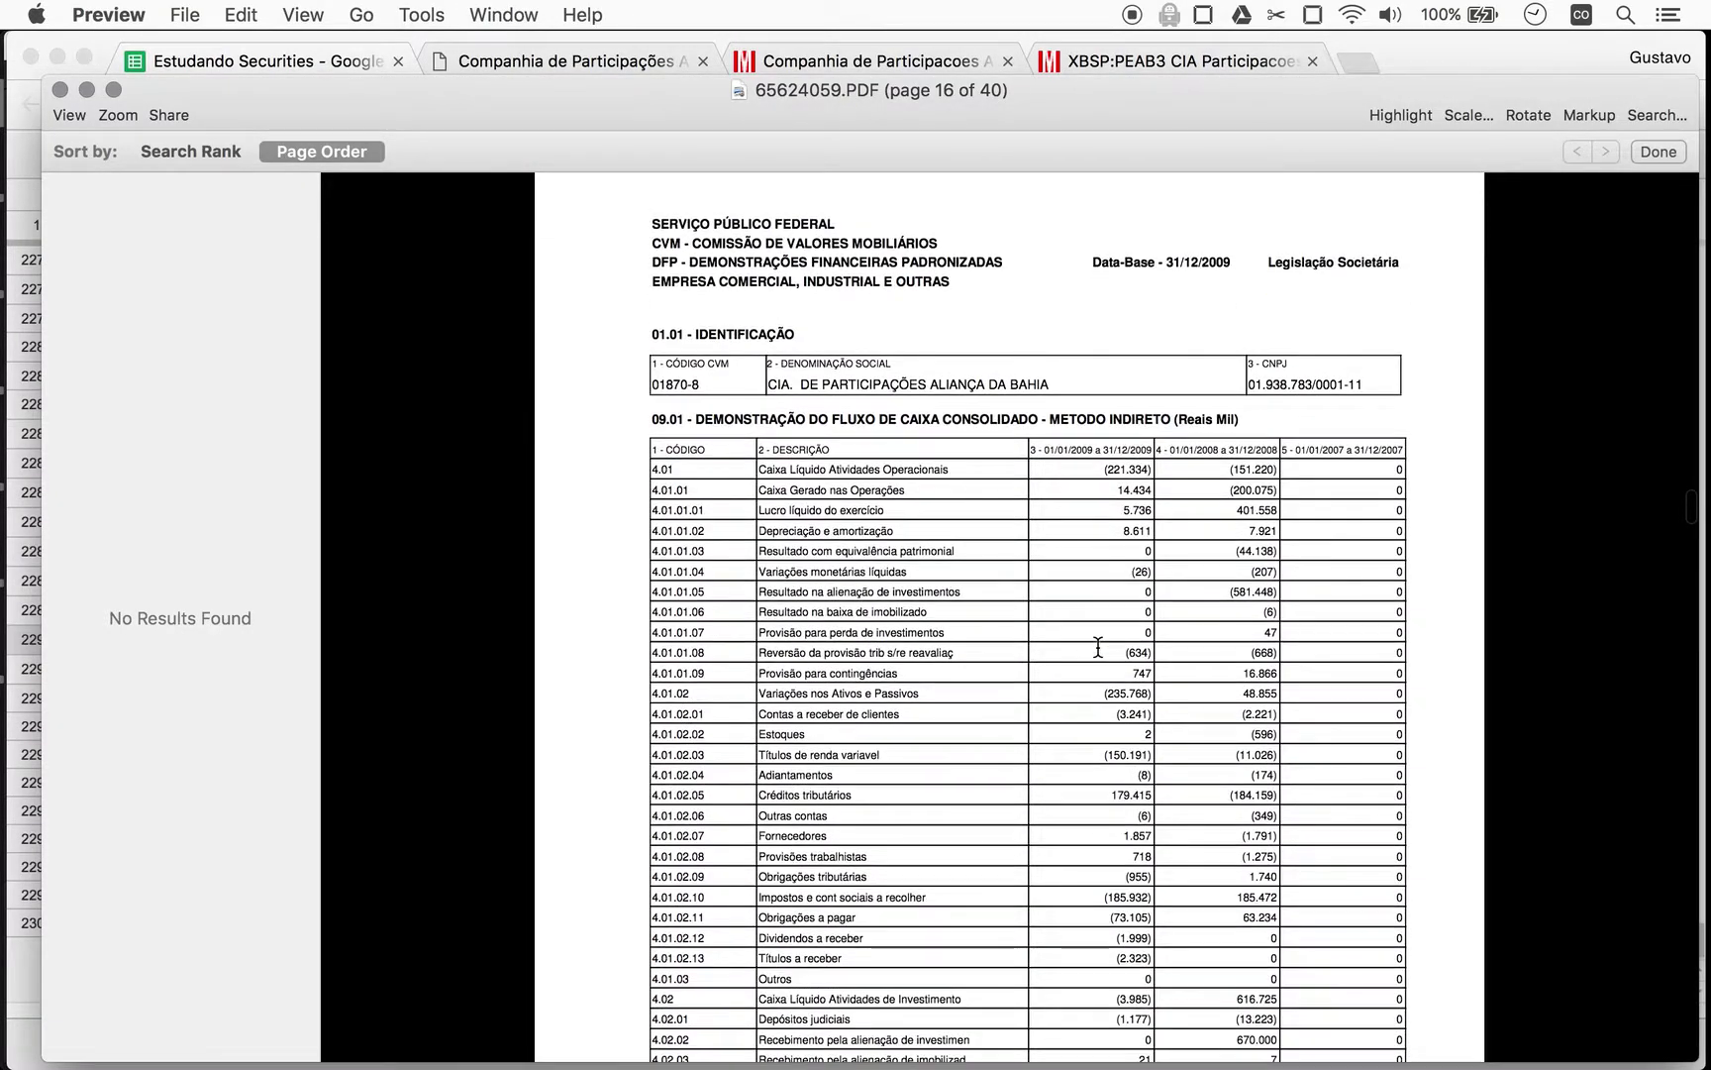
{"action": "scroll", "coordinate": [1098, 647], "scroll_direction": "down", "scroll_amount": 4}
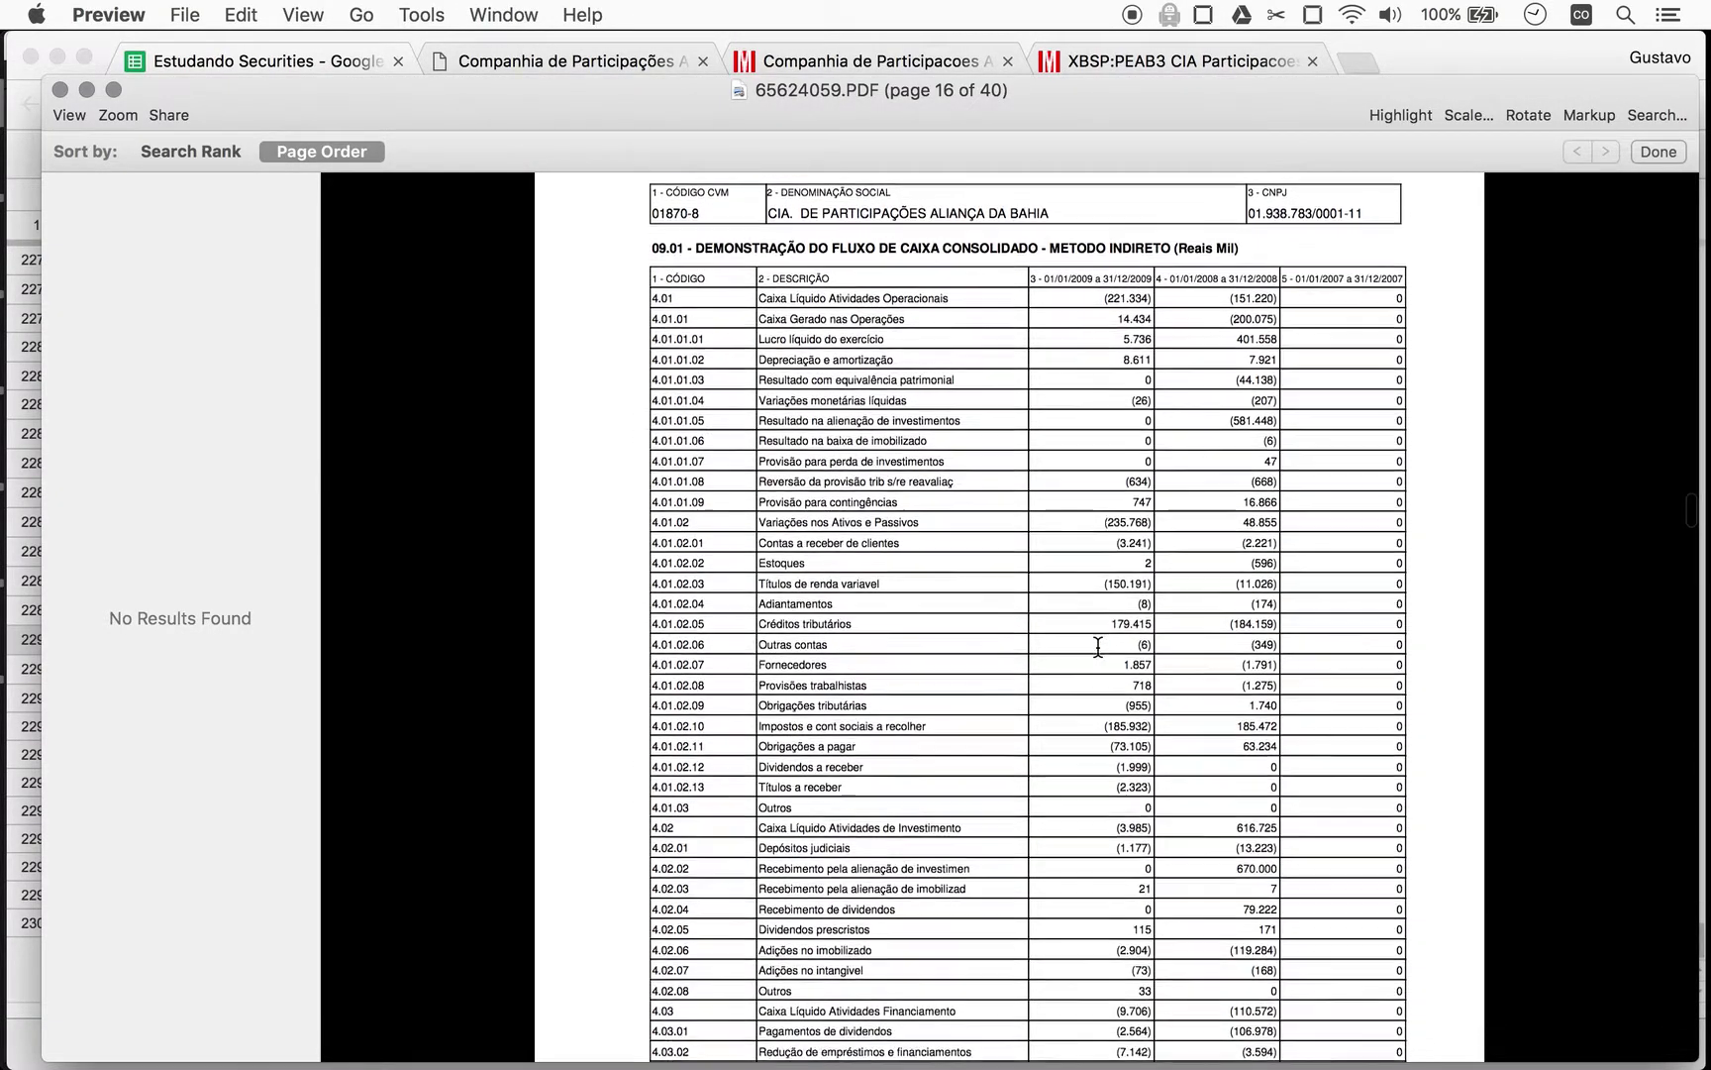
{"action": "scroll", "coordinate": [1098, 647], "scroll_direction": "down", "scroll_amount": 2}
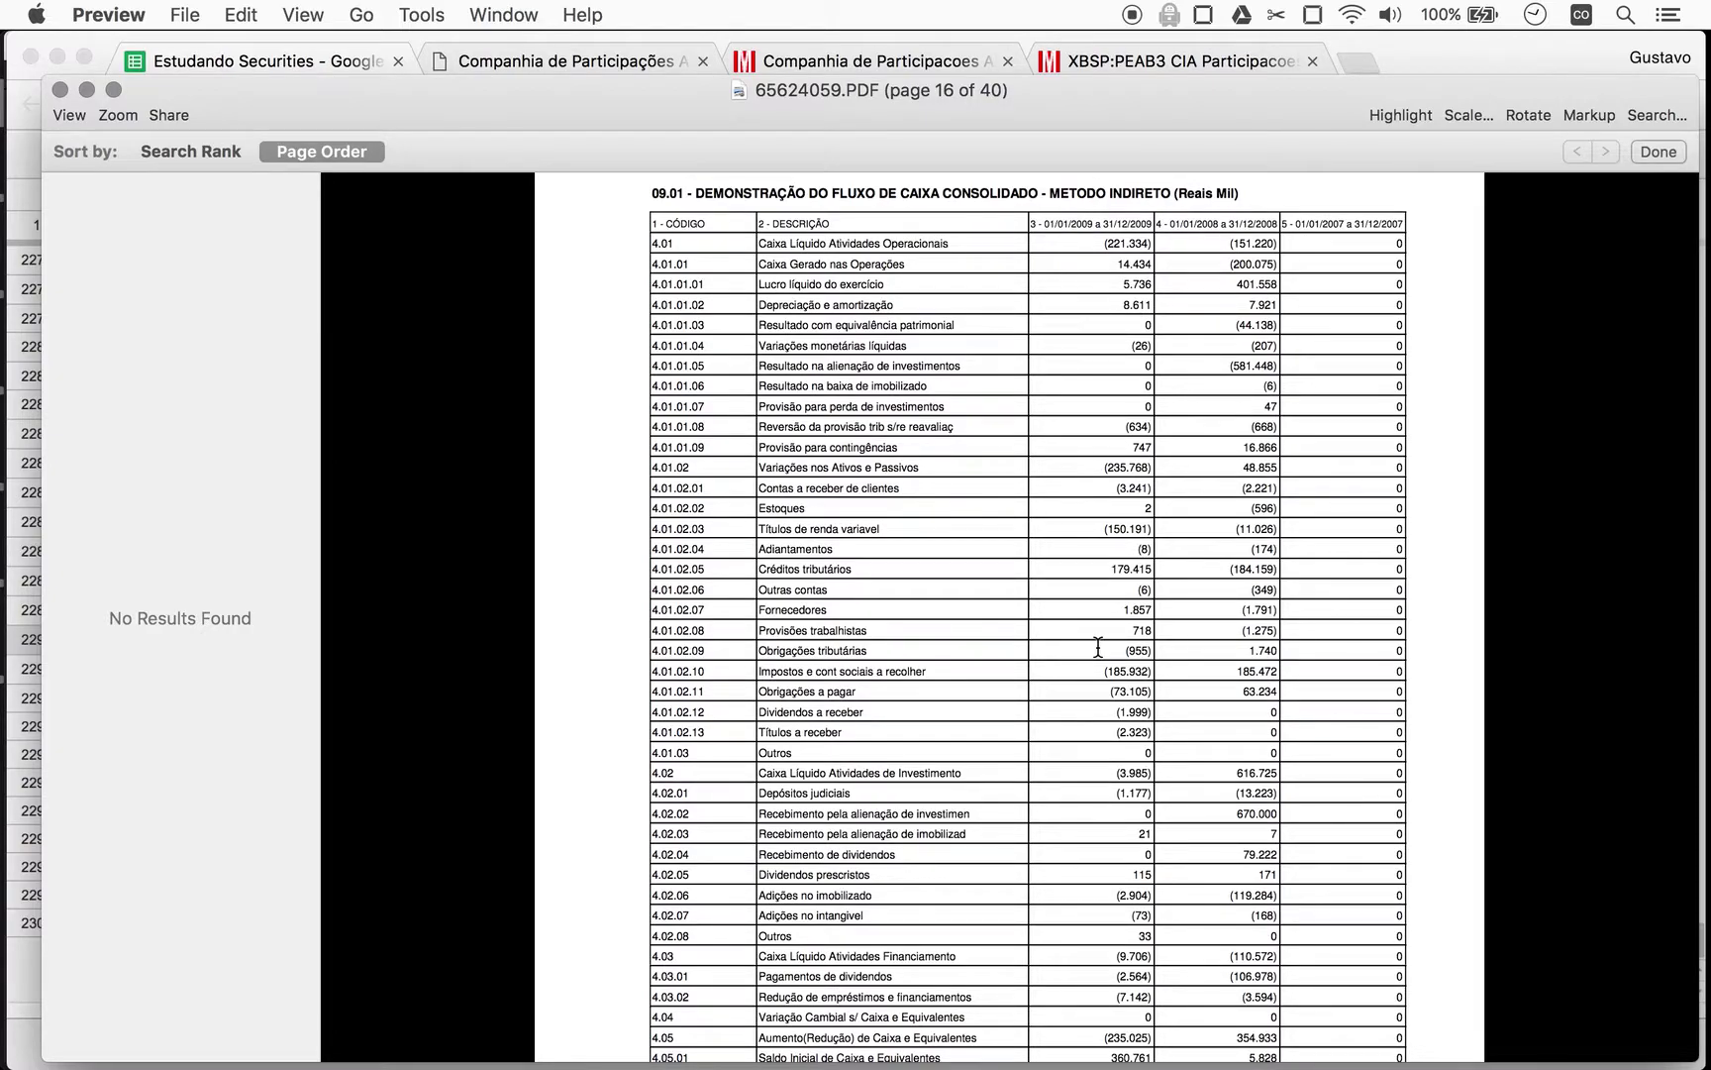
{"action": "scroll", "coordinate": [1098, 646], "scroll_direction": "up", "scroll_amount": 15}
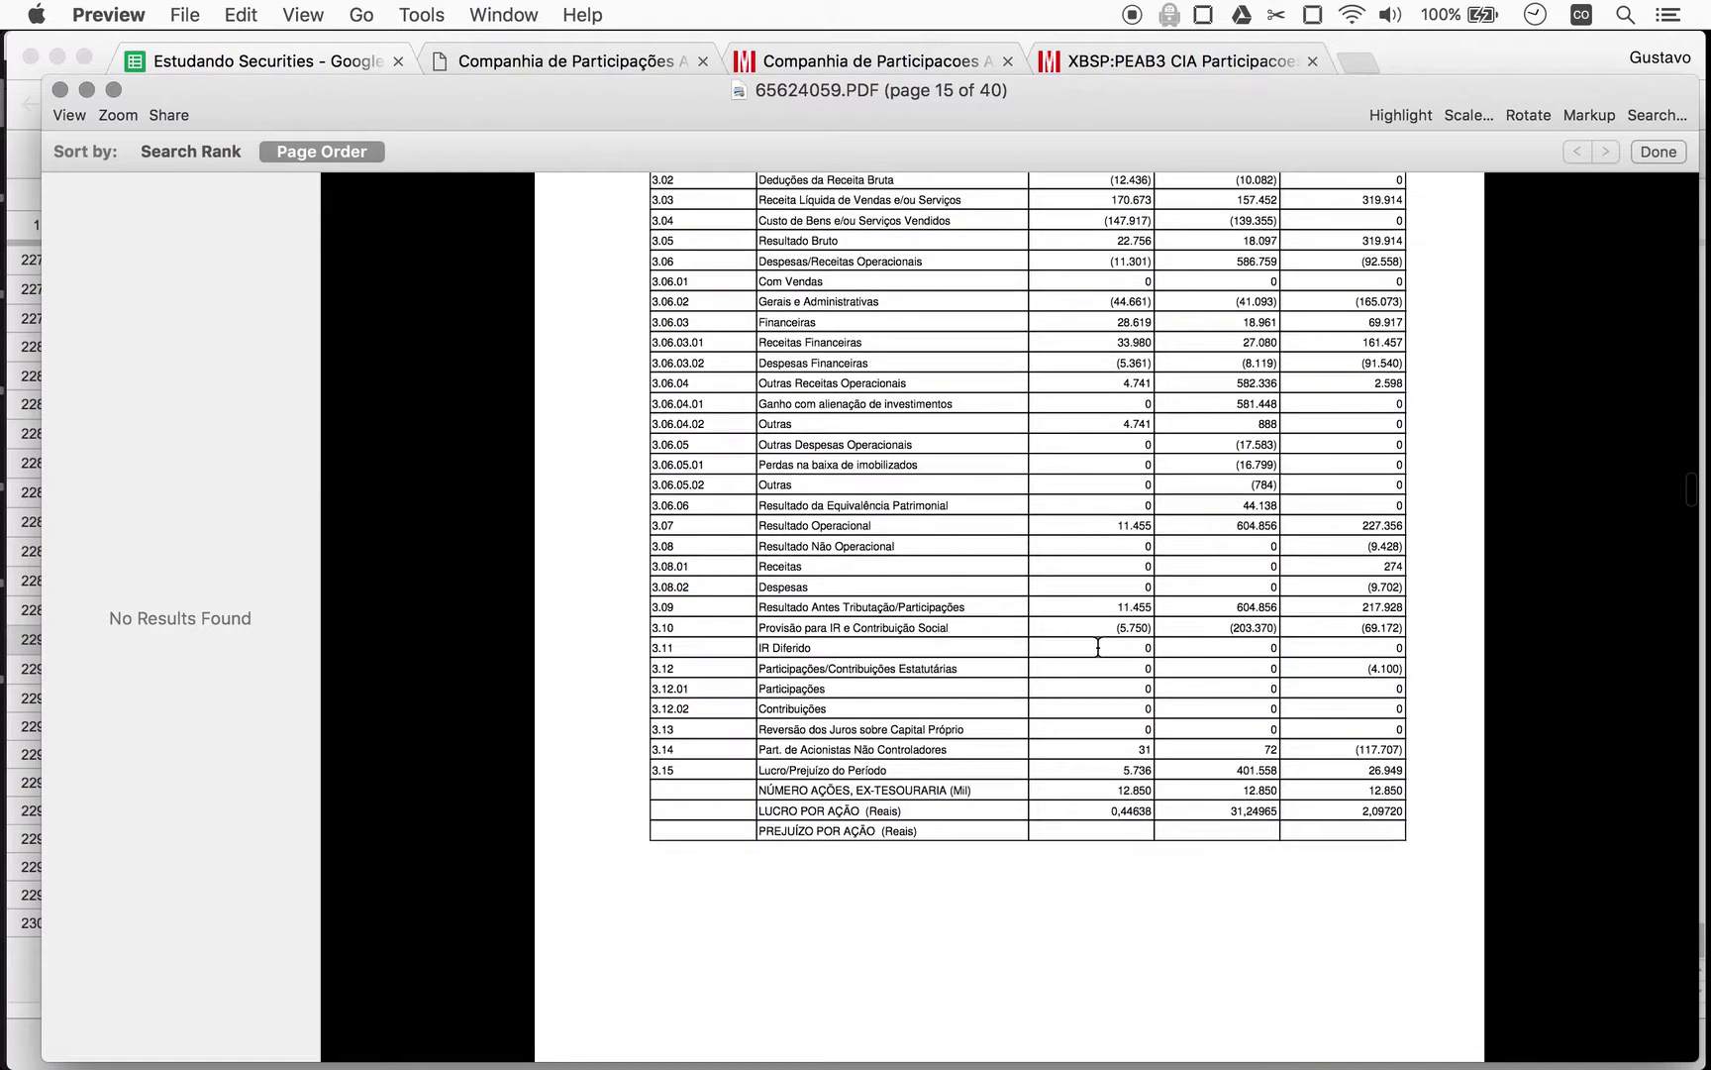
{"action": "scroll", "coordinate": [1098, 647], "scroll_direction": "up", "scroll_amount": 5}
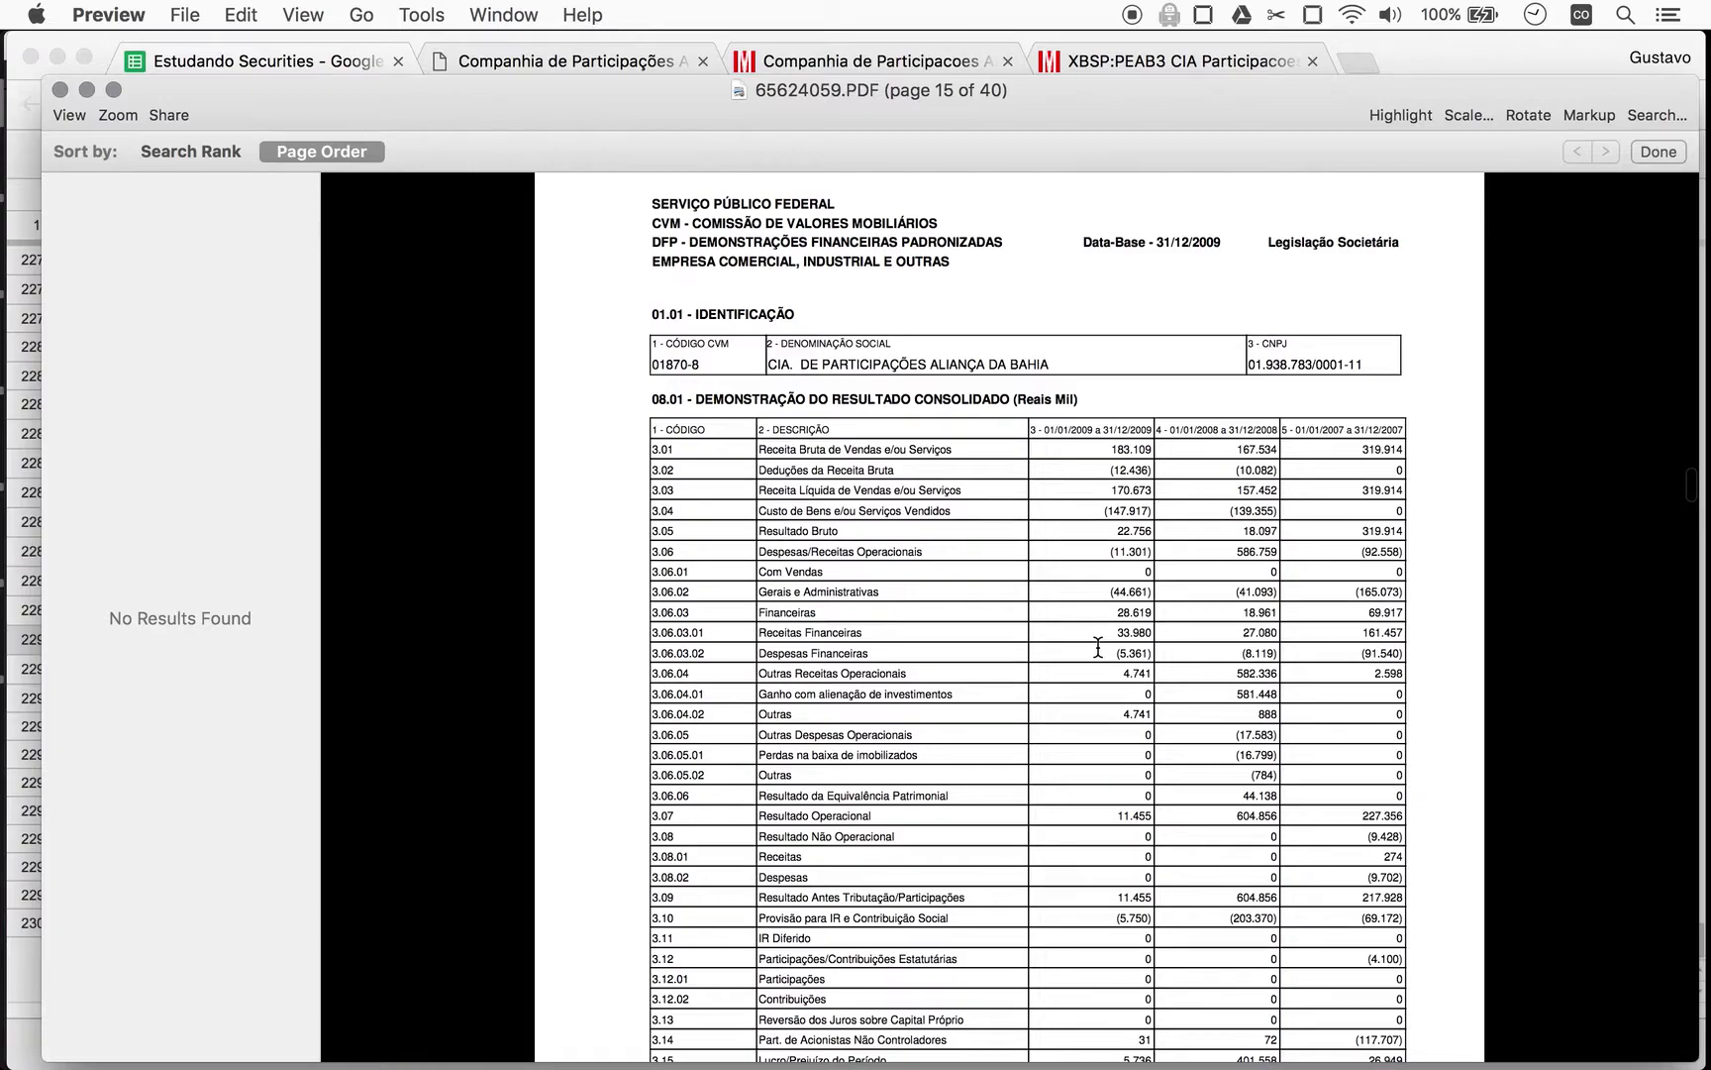
{"action": "scroll", "coordinate": [1098, 646], "scroll_direction": "down", "scroll_amount": 6}
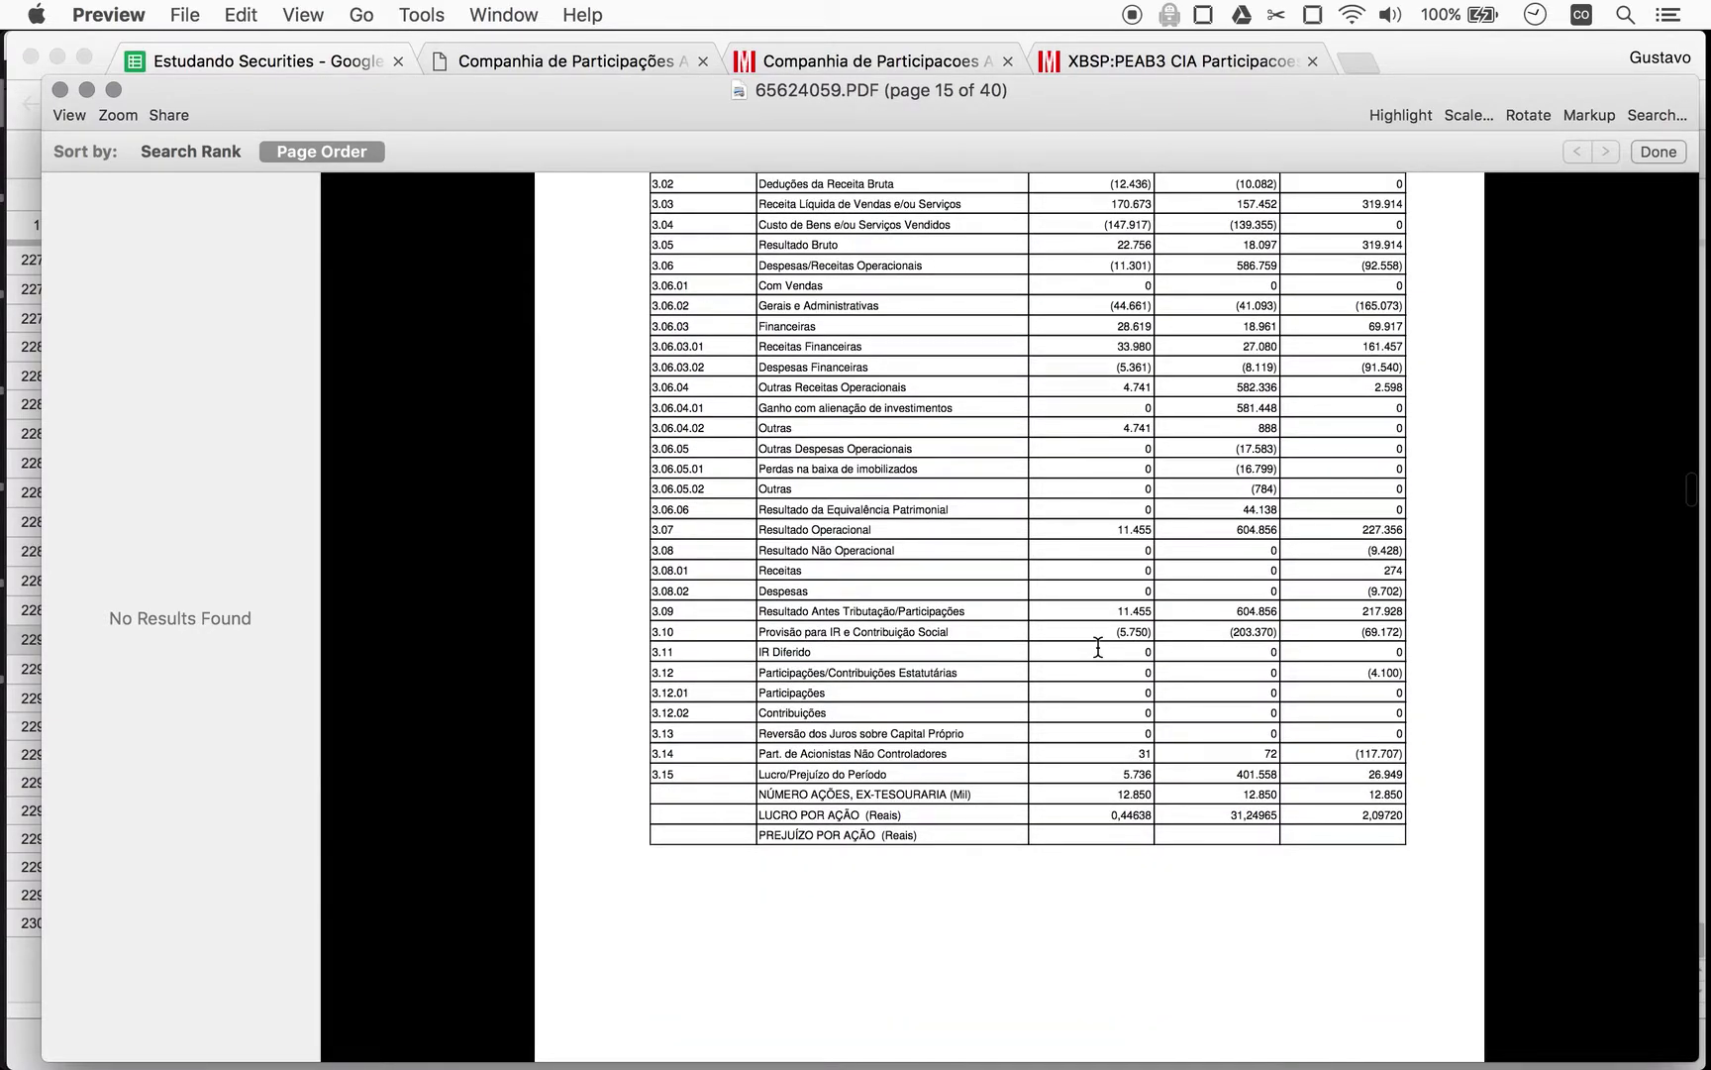
{"action": "scroll", "coordinate": [1099, 647], "scroll_direction": "down", "scroll_amount": 20}
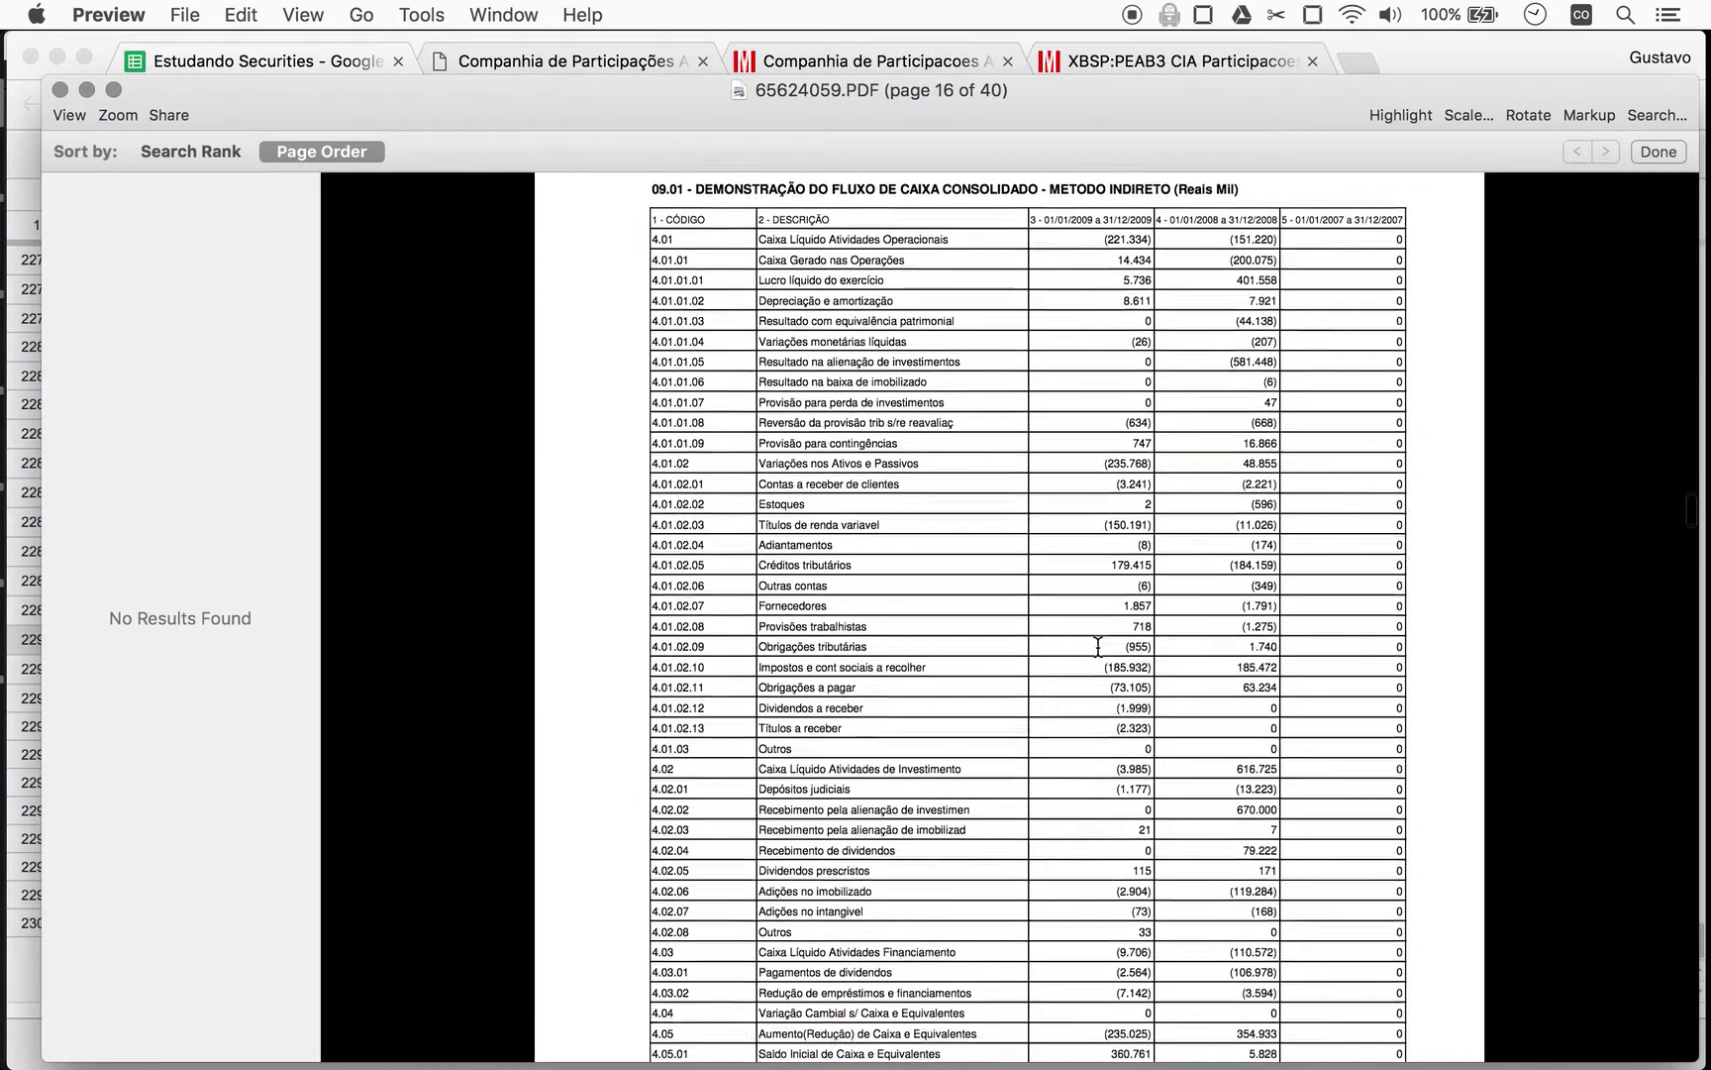
{"action": "scroll", "coordinate": [1098, 647], "scroll_direction": "up", "scroll_amount": 1}
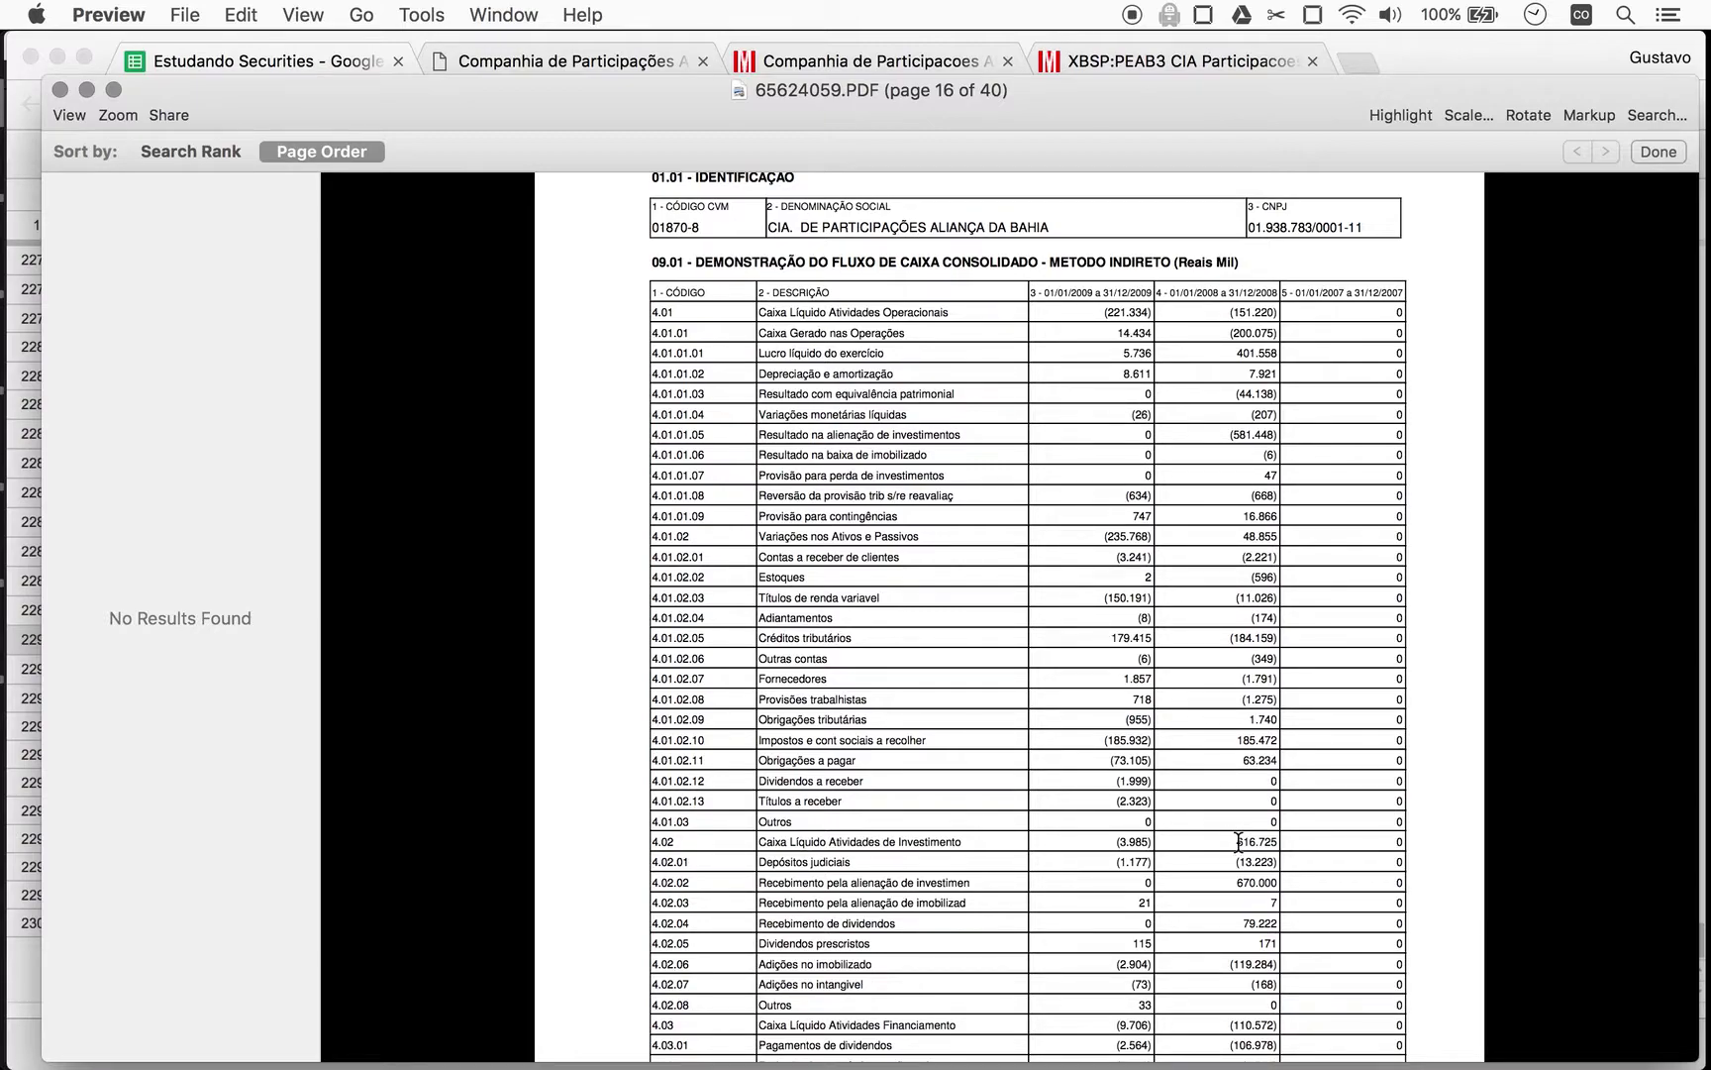
Calculate 617-151 and enter 466 as period 8's Free Cash Flow.
{"action": "key", "text": "super+space"}
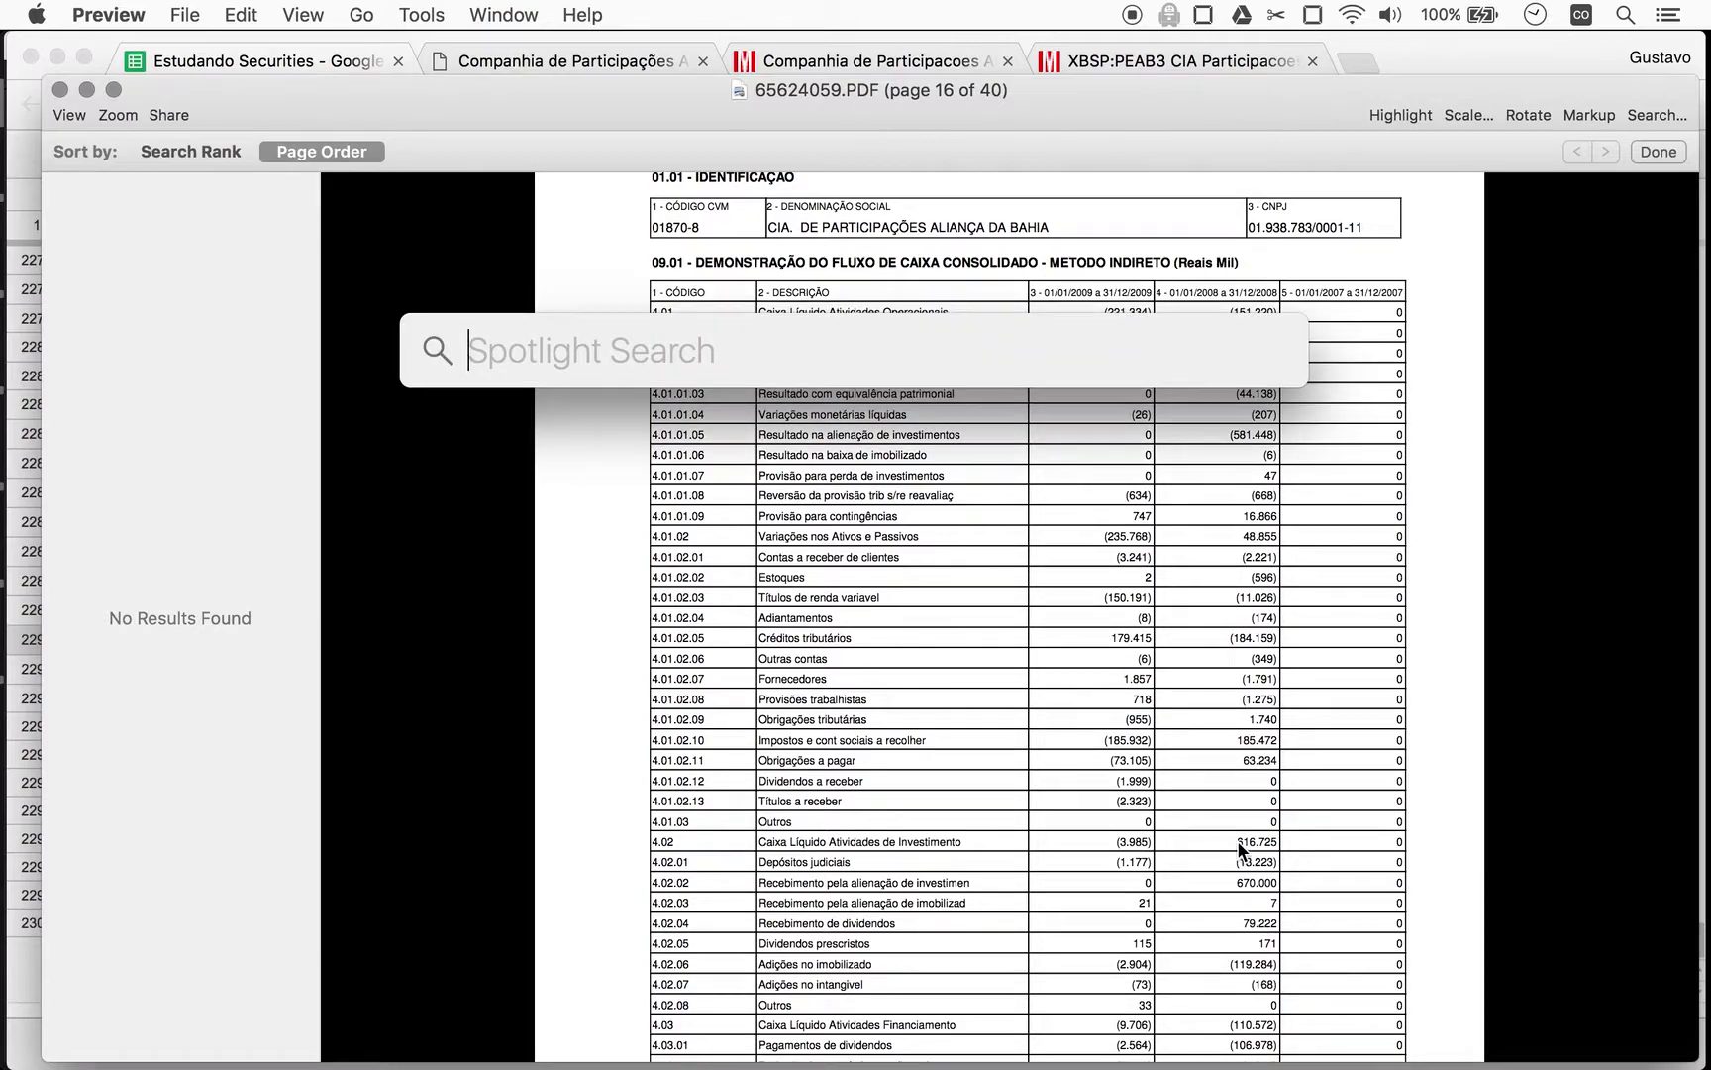
{"action": "type", "text": "617-151"}
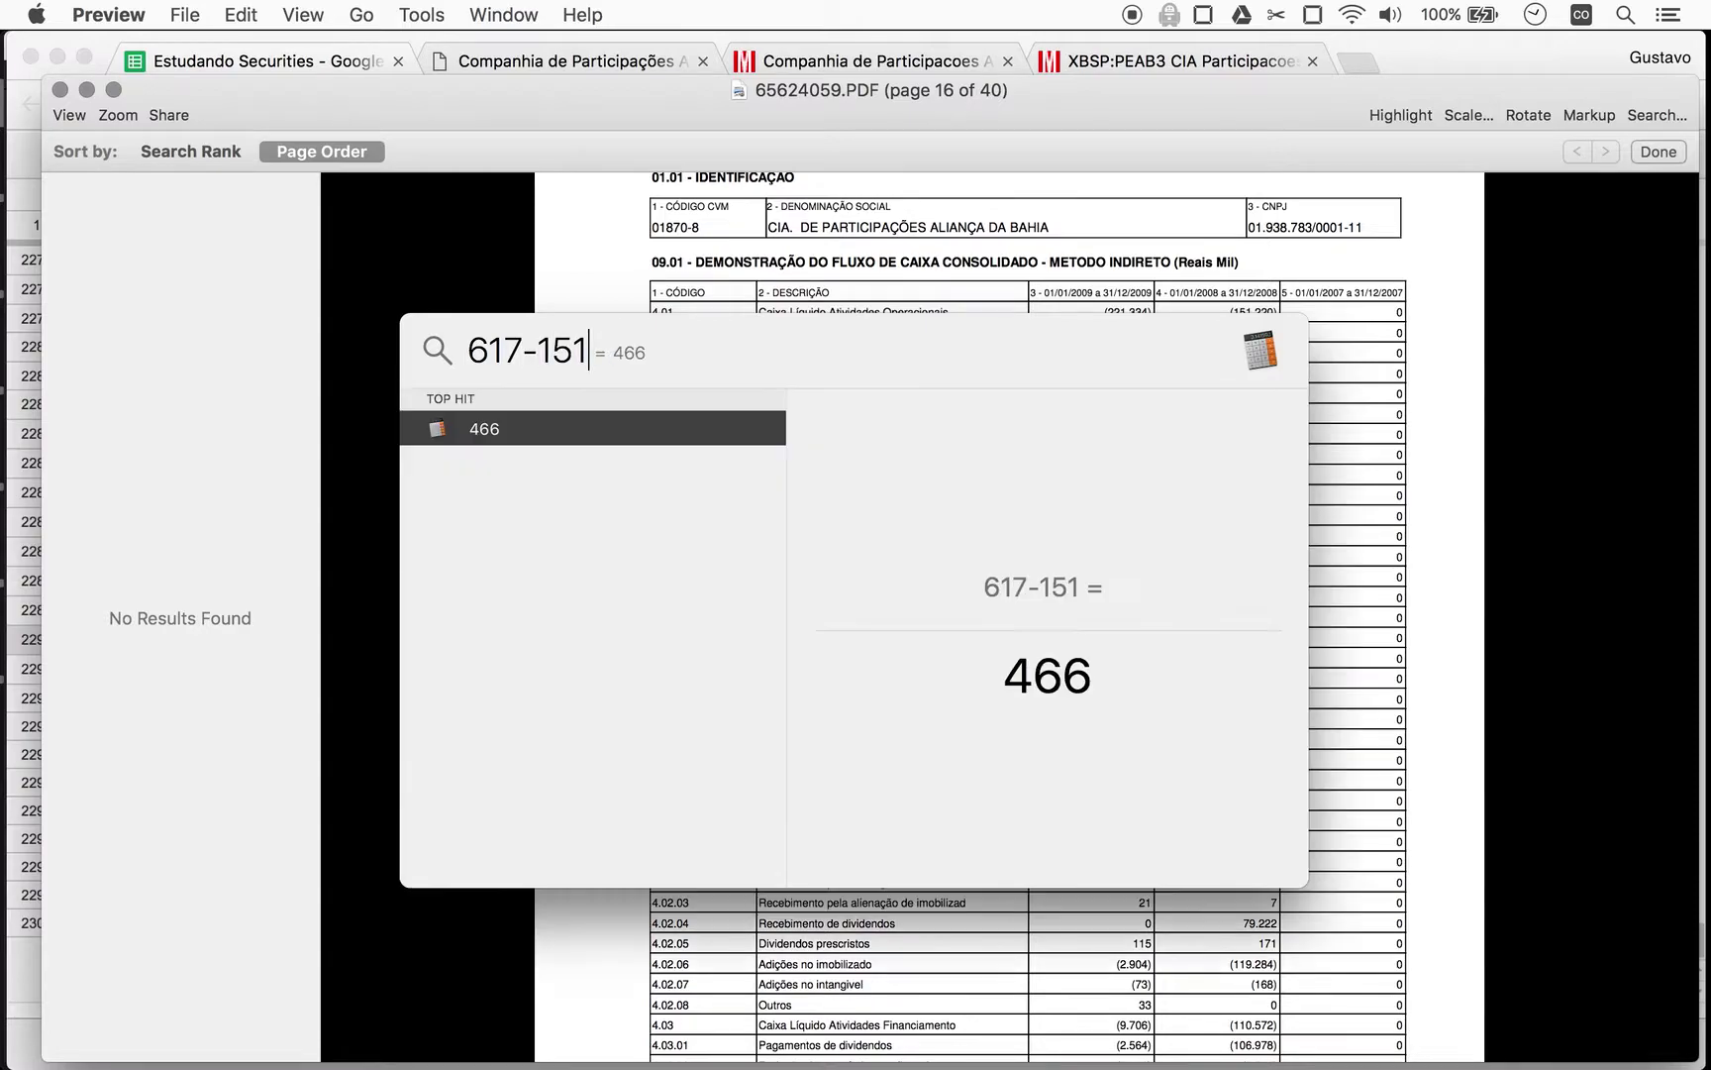
{"action": "key", "text": "super+Tab"}
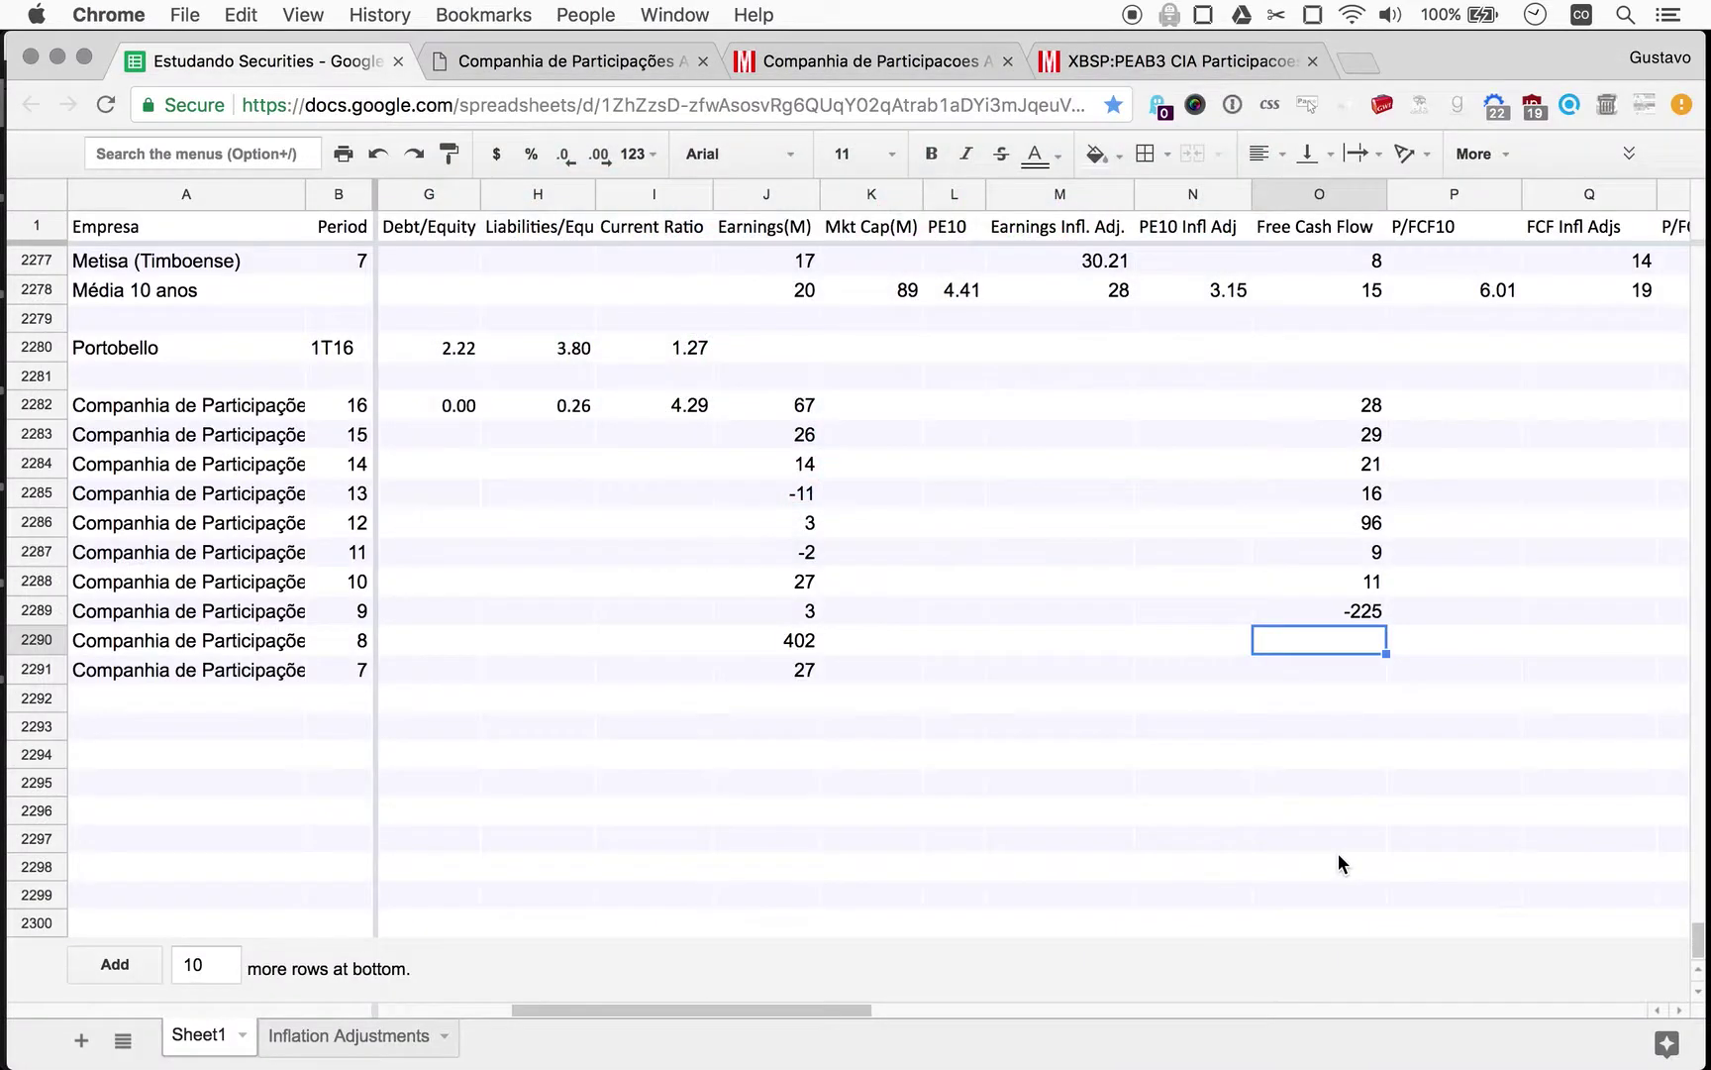
{"action": "type", "text": "466"}
{"action": "key", "text": "Return"}
Close the 2009 PDF in Preview without saving changes.
{"action": "key", "text": "super+Tab"}
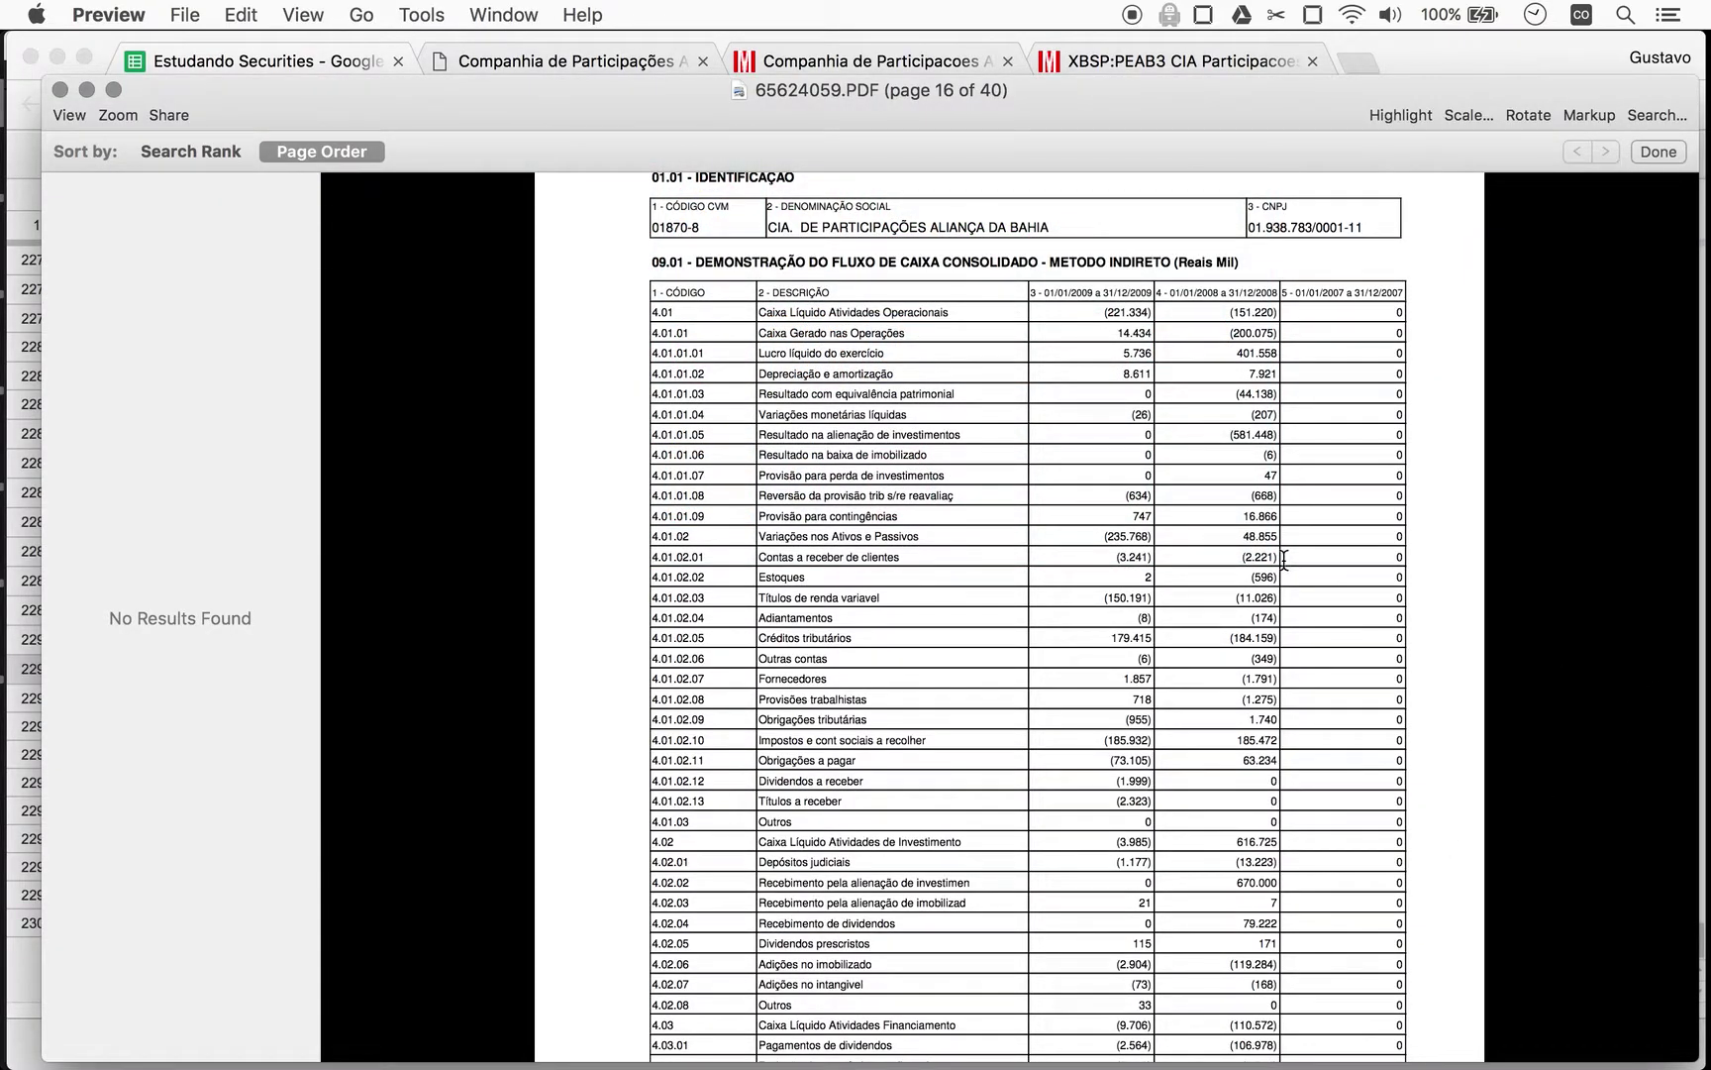
{"action": "left_click", "coordinate": [1343, 356]}
{"action": "key", "text": "super+w"}
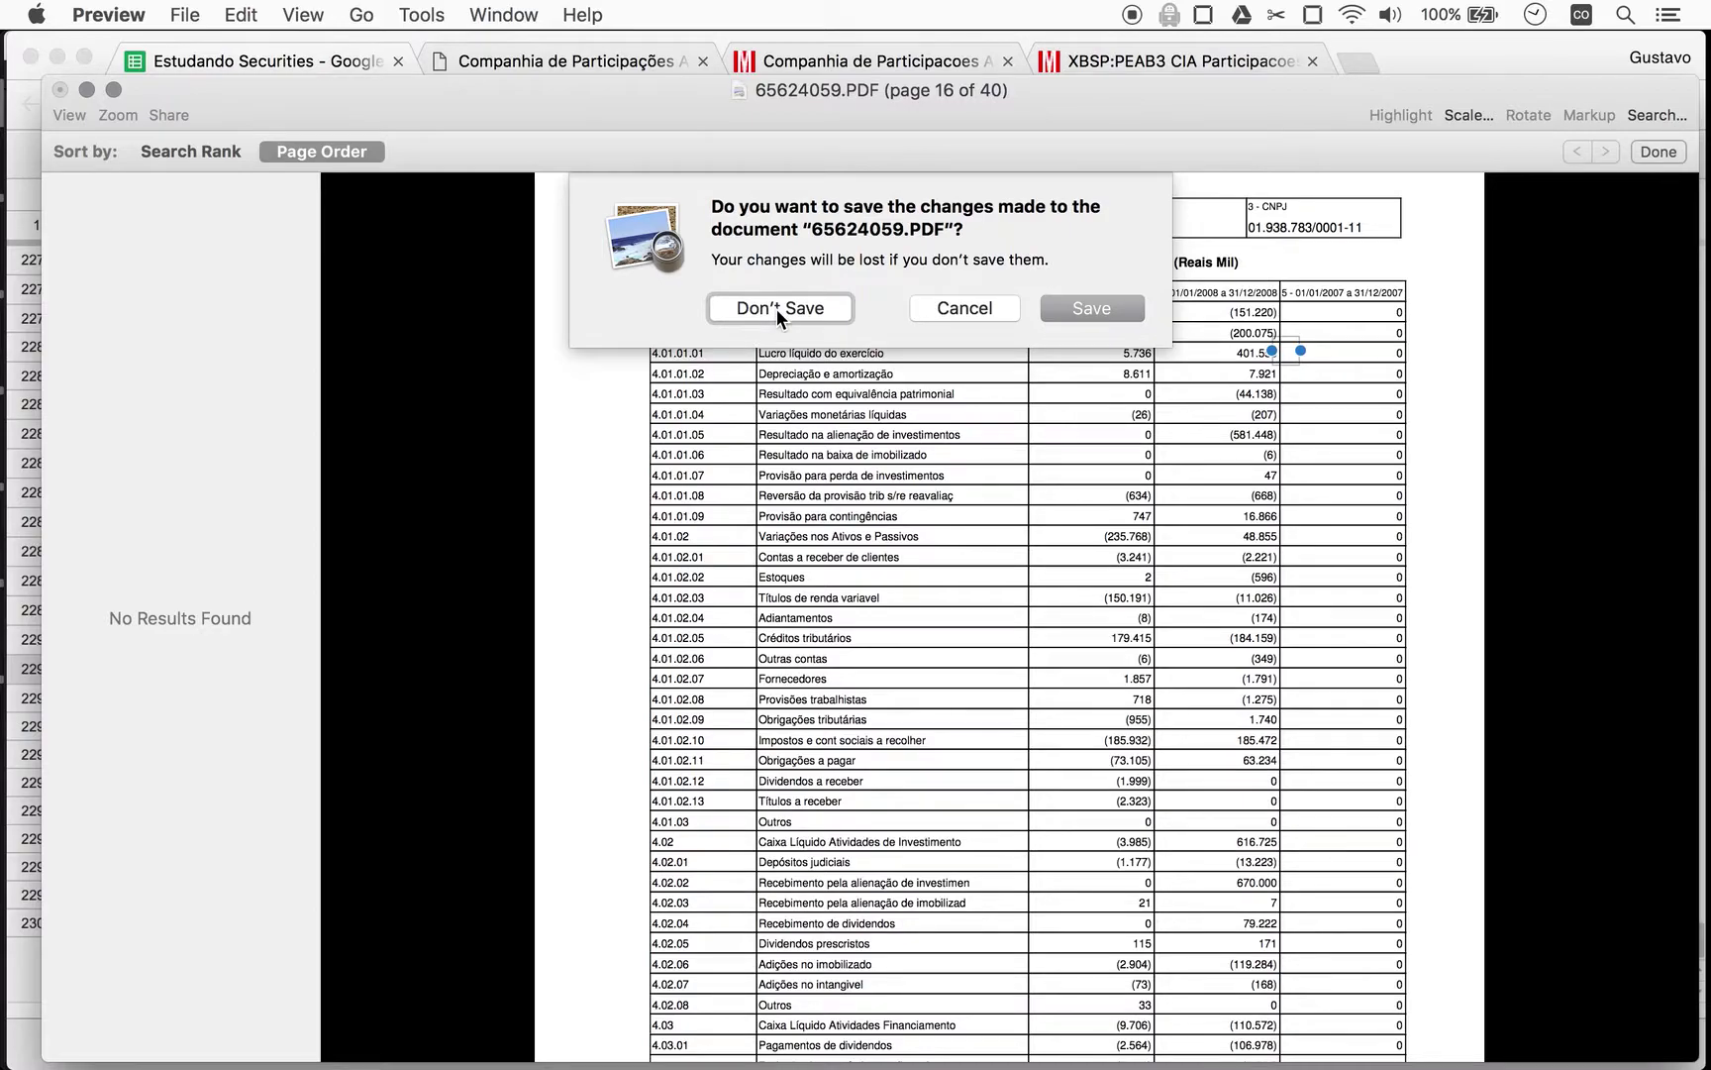
{"action": "left_click", "coordinate": [776, 308]}
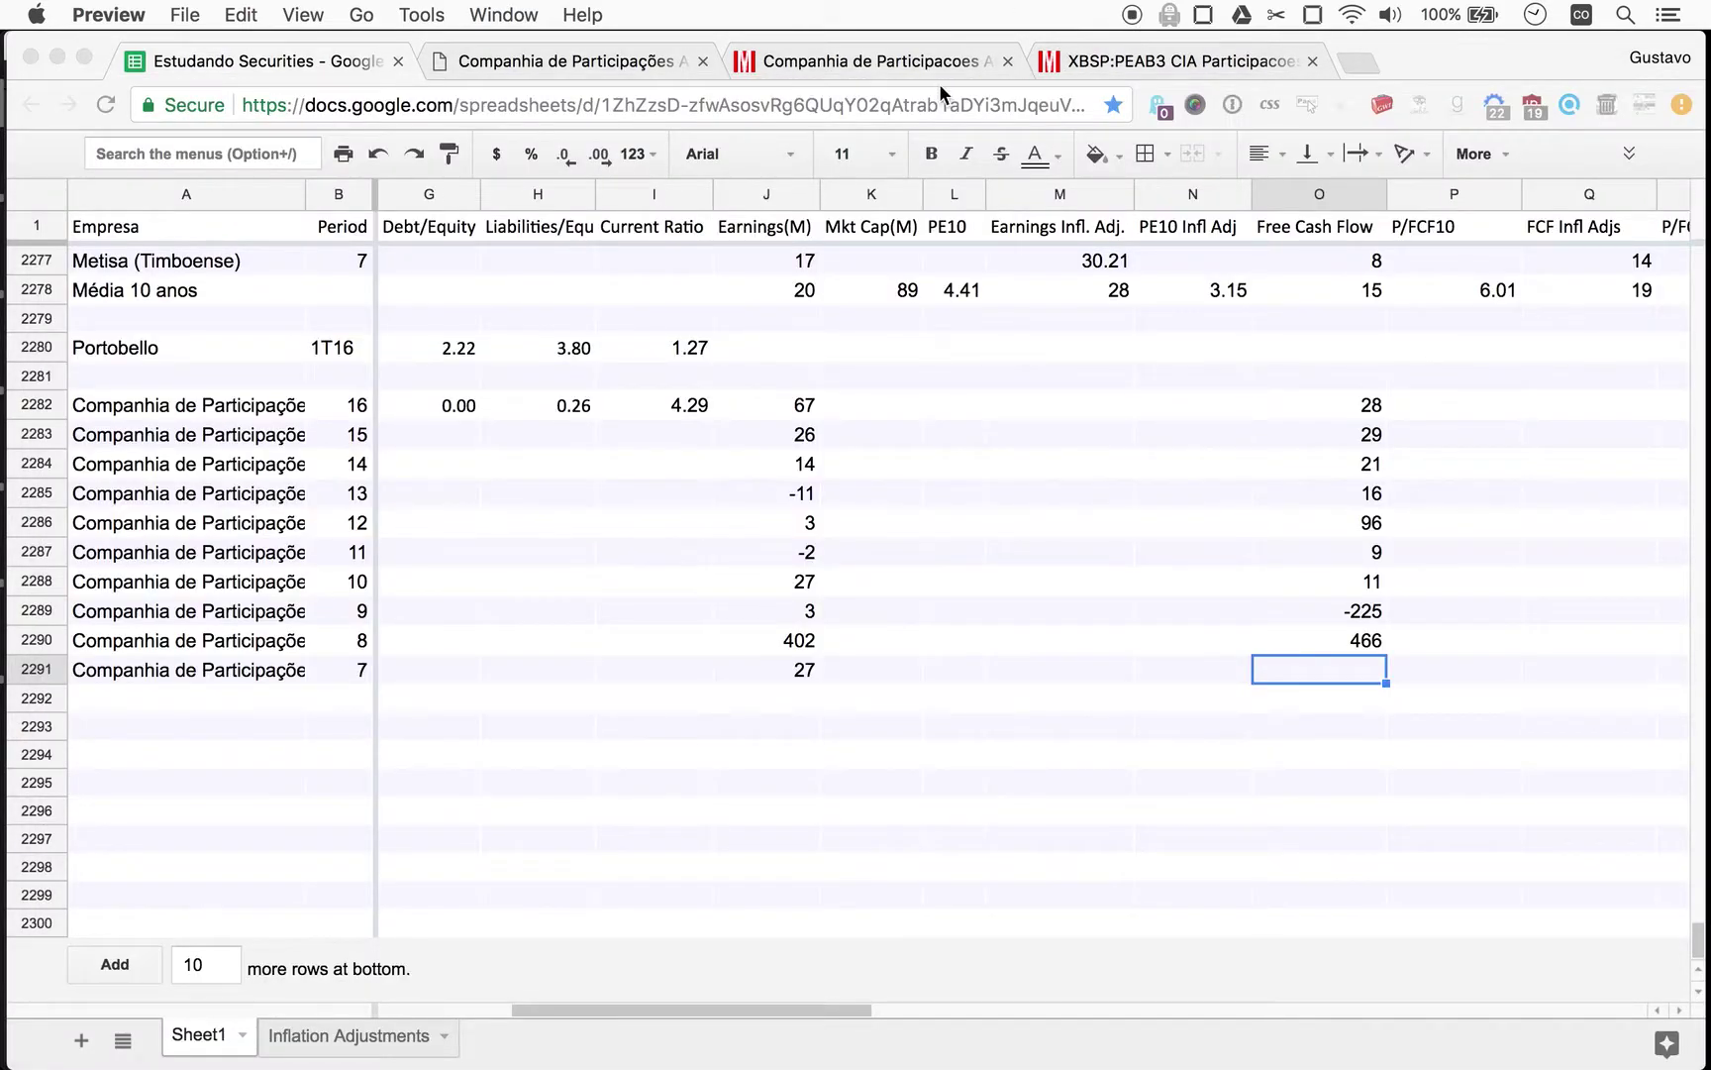
Close the old report tab and download the 12/31/2008 annual report as 4383375.PDF.
{"action": "left_click", "coordinate": [1125, 56]}
{"action": "key", "text": "super+w"}
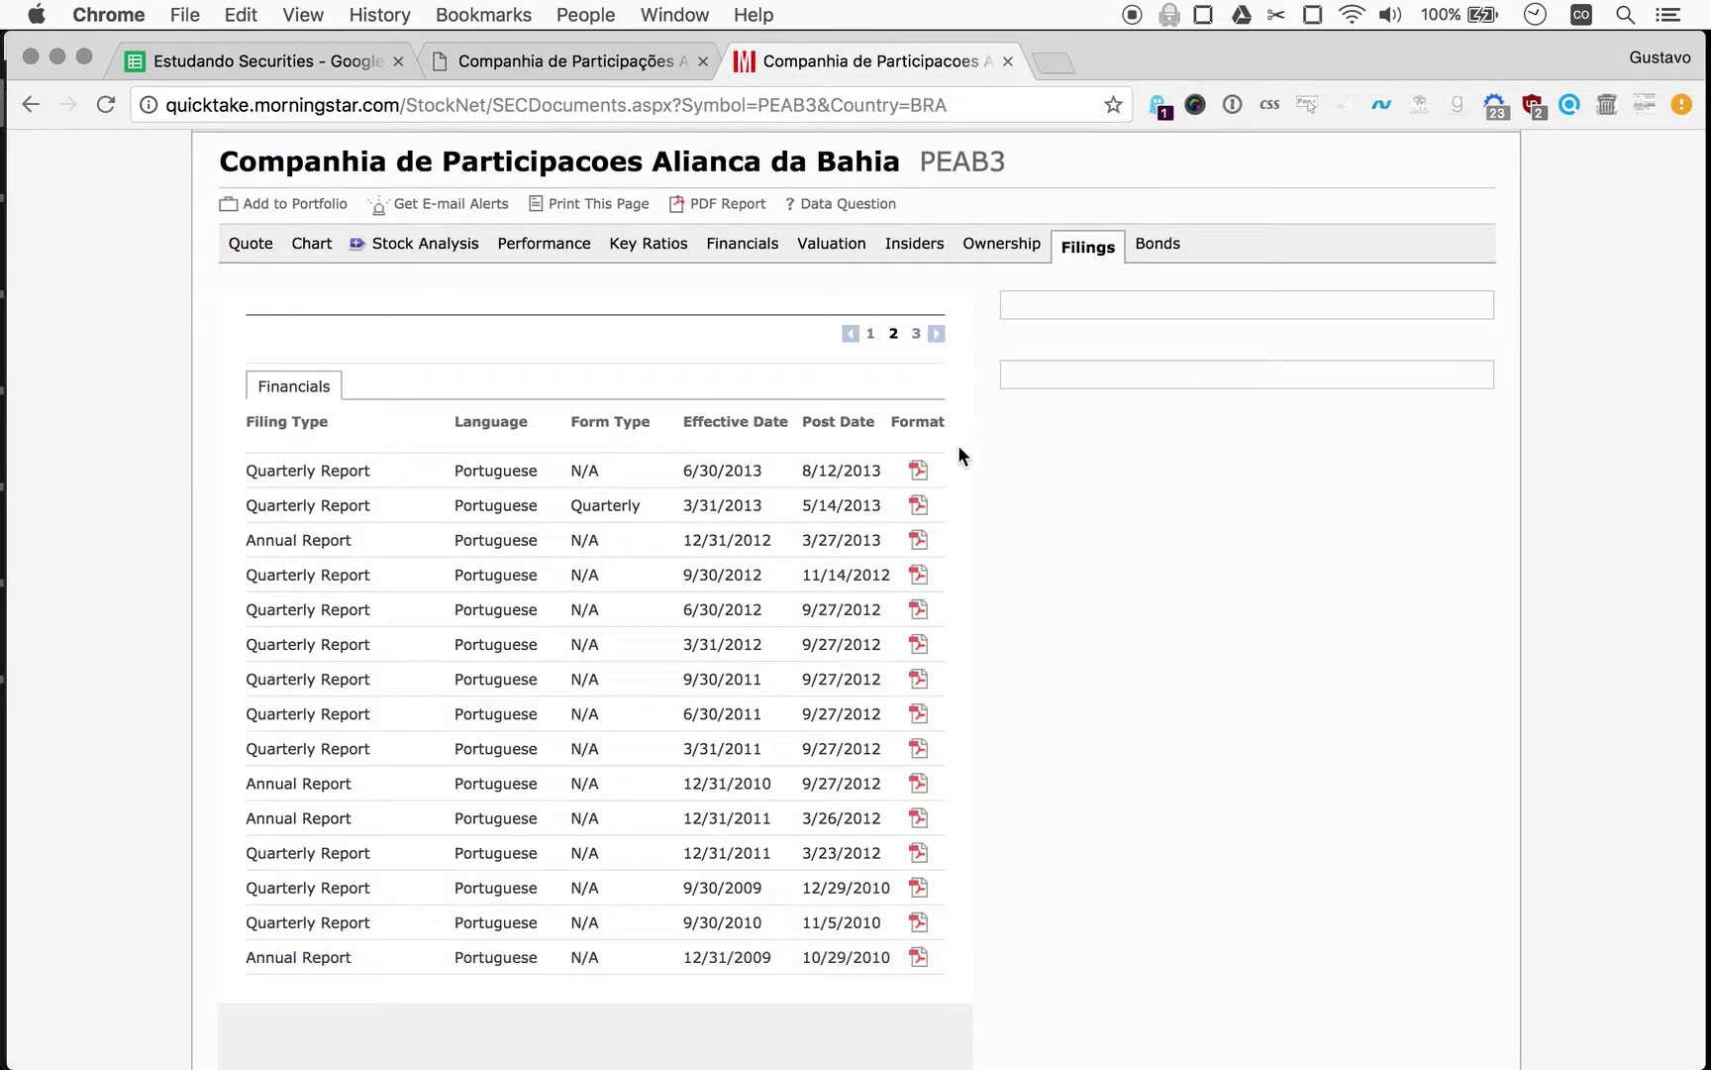
{"action": "left_click", "coordinate": [916, 334]}
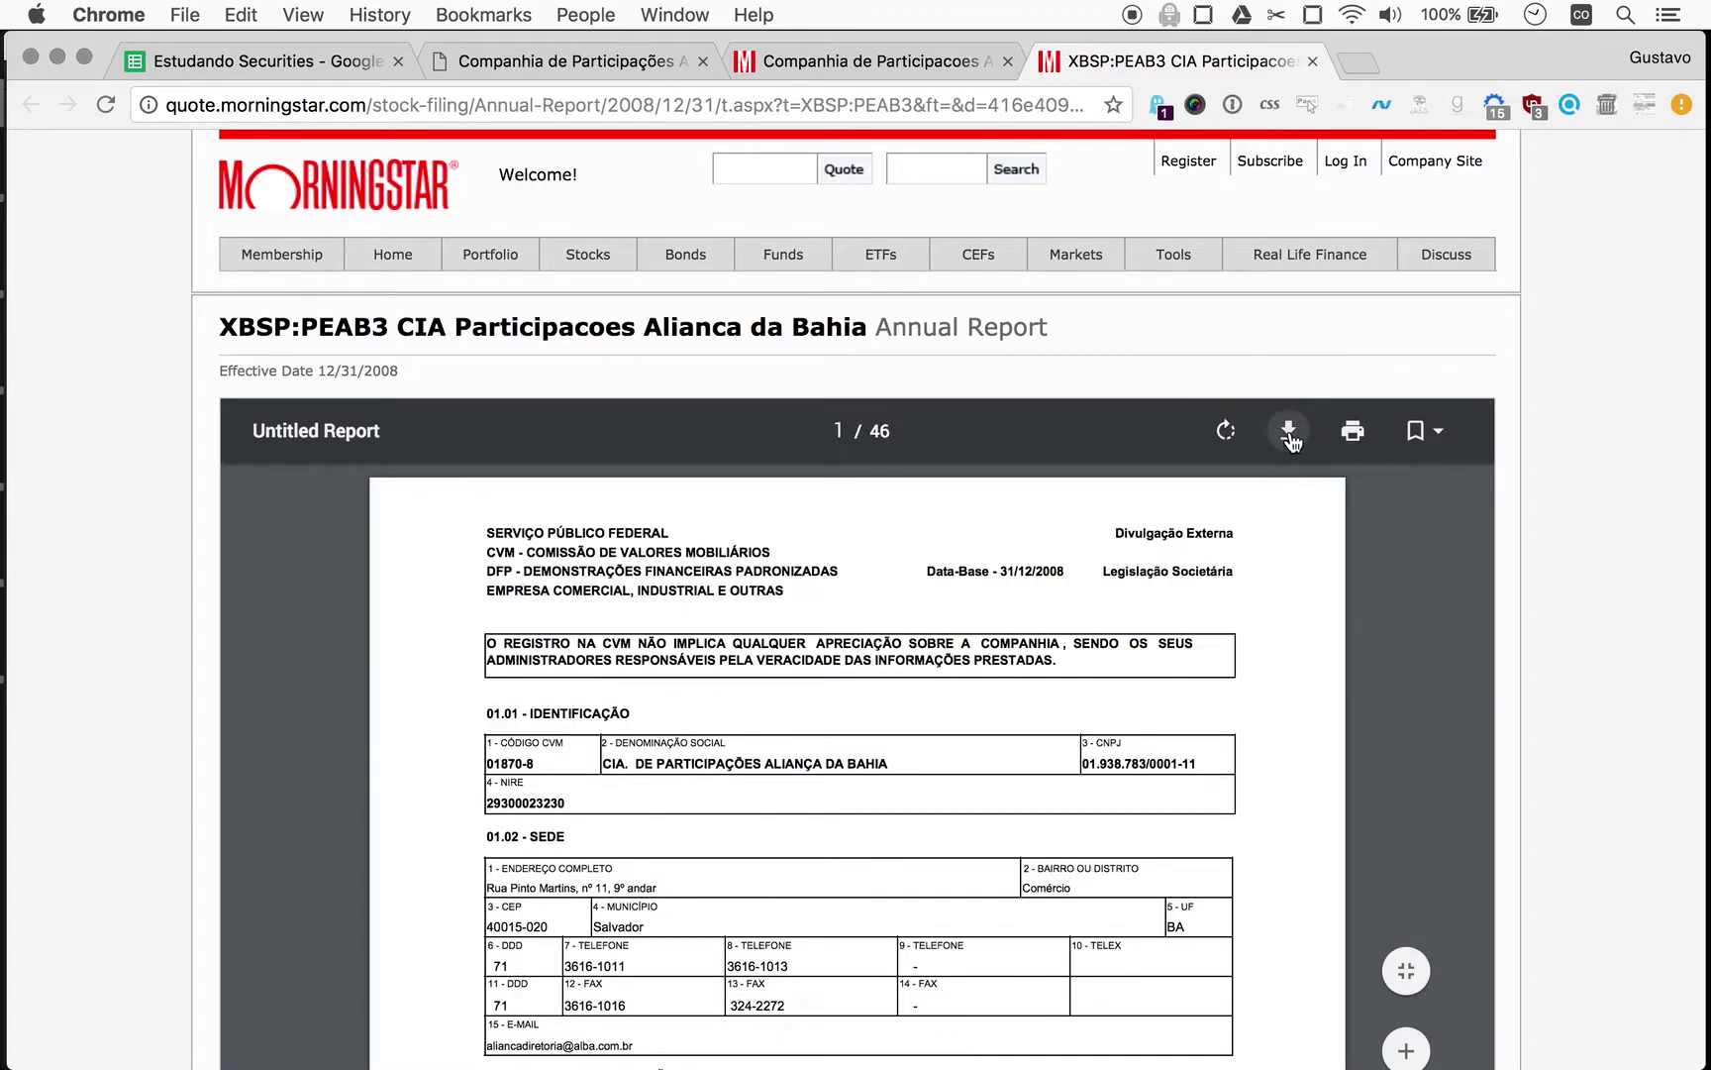
{"action": "left_click", "coordinate": [1289, 433]}
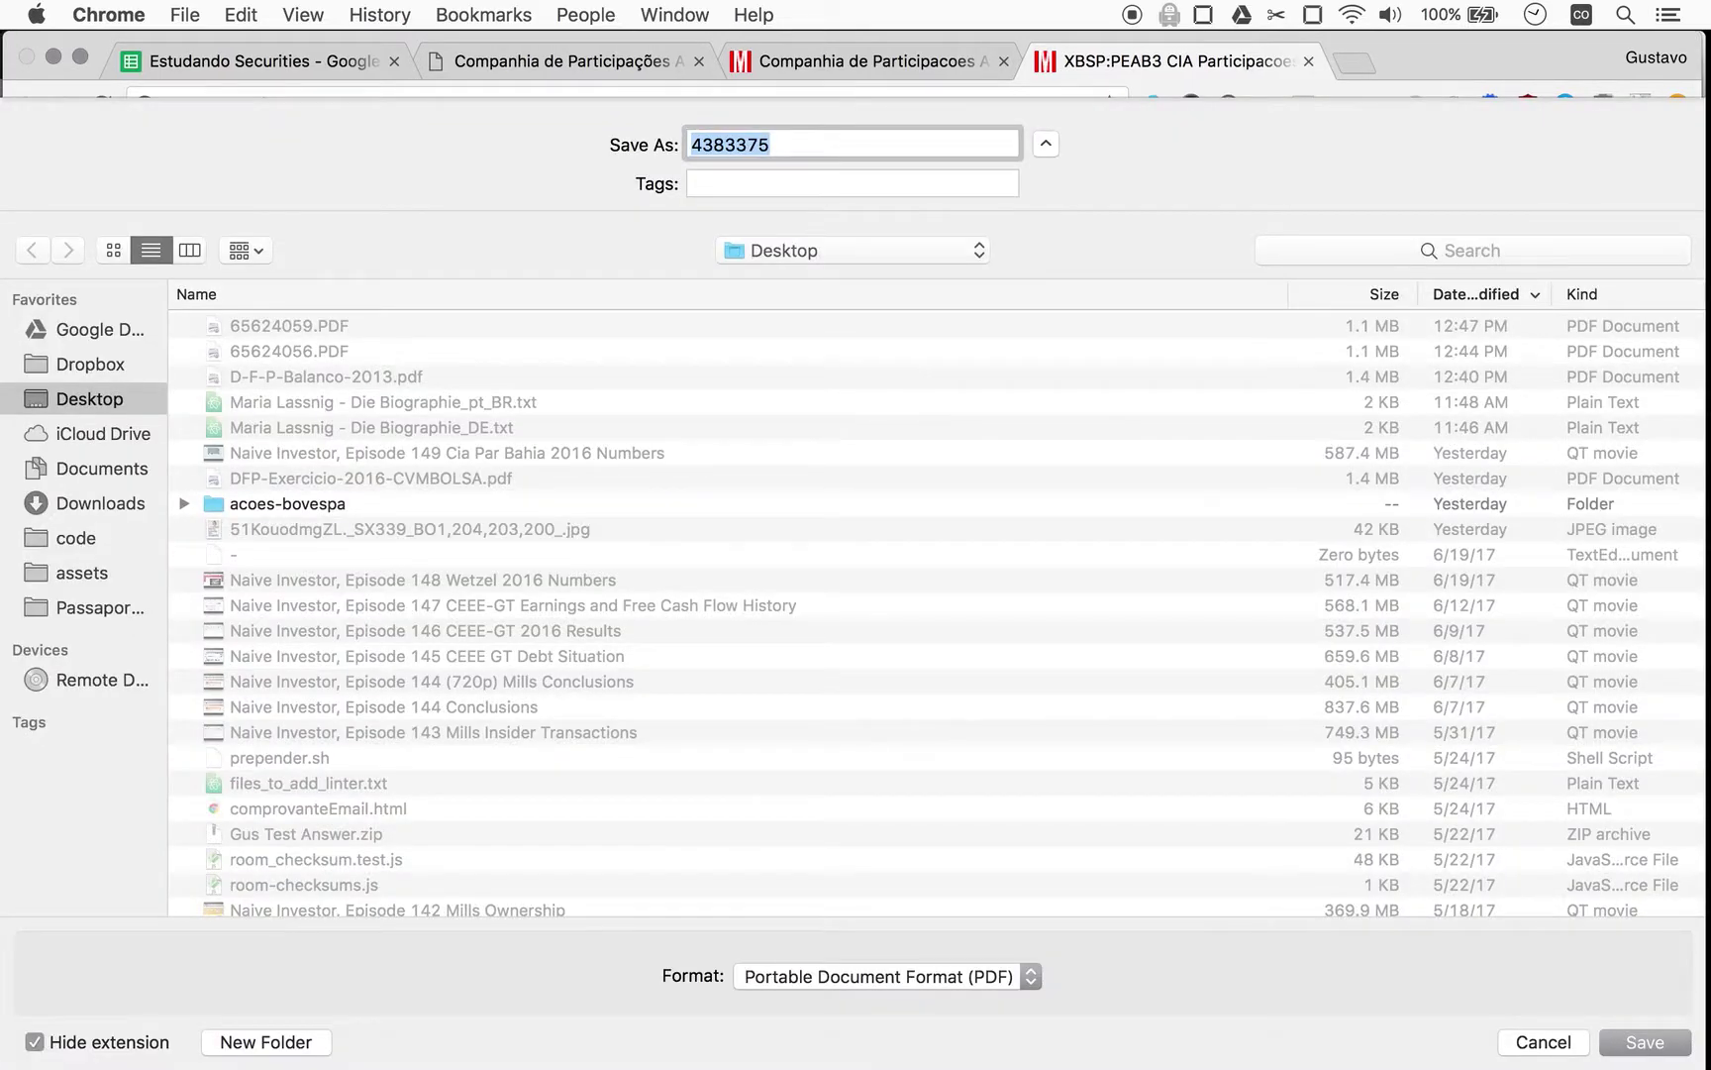
{"action": "key", "text": "Return"}
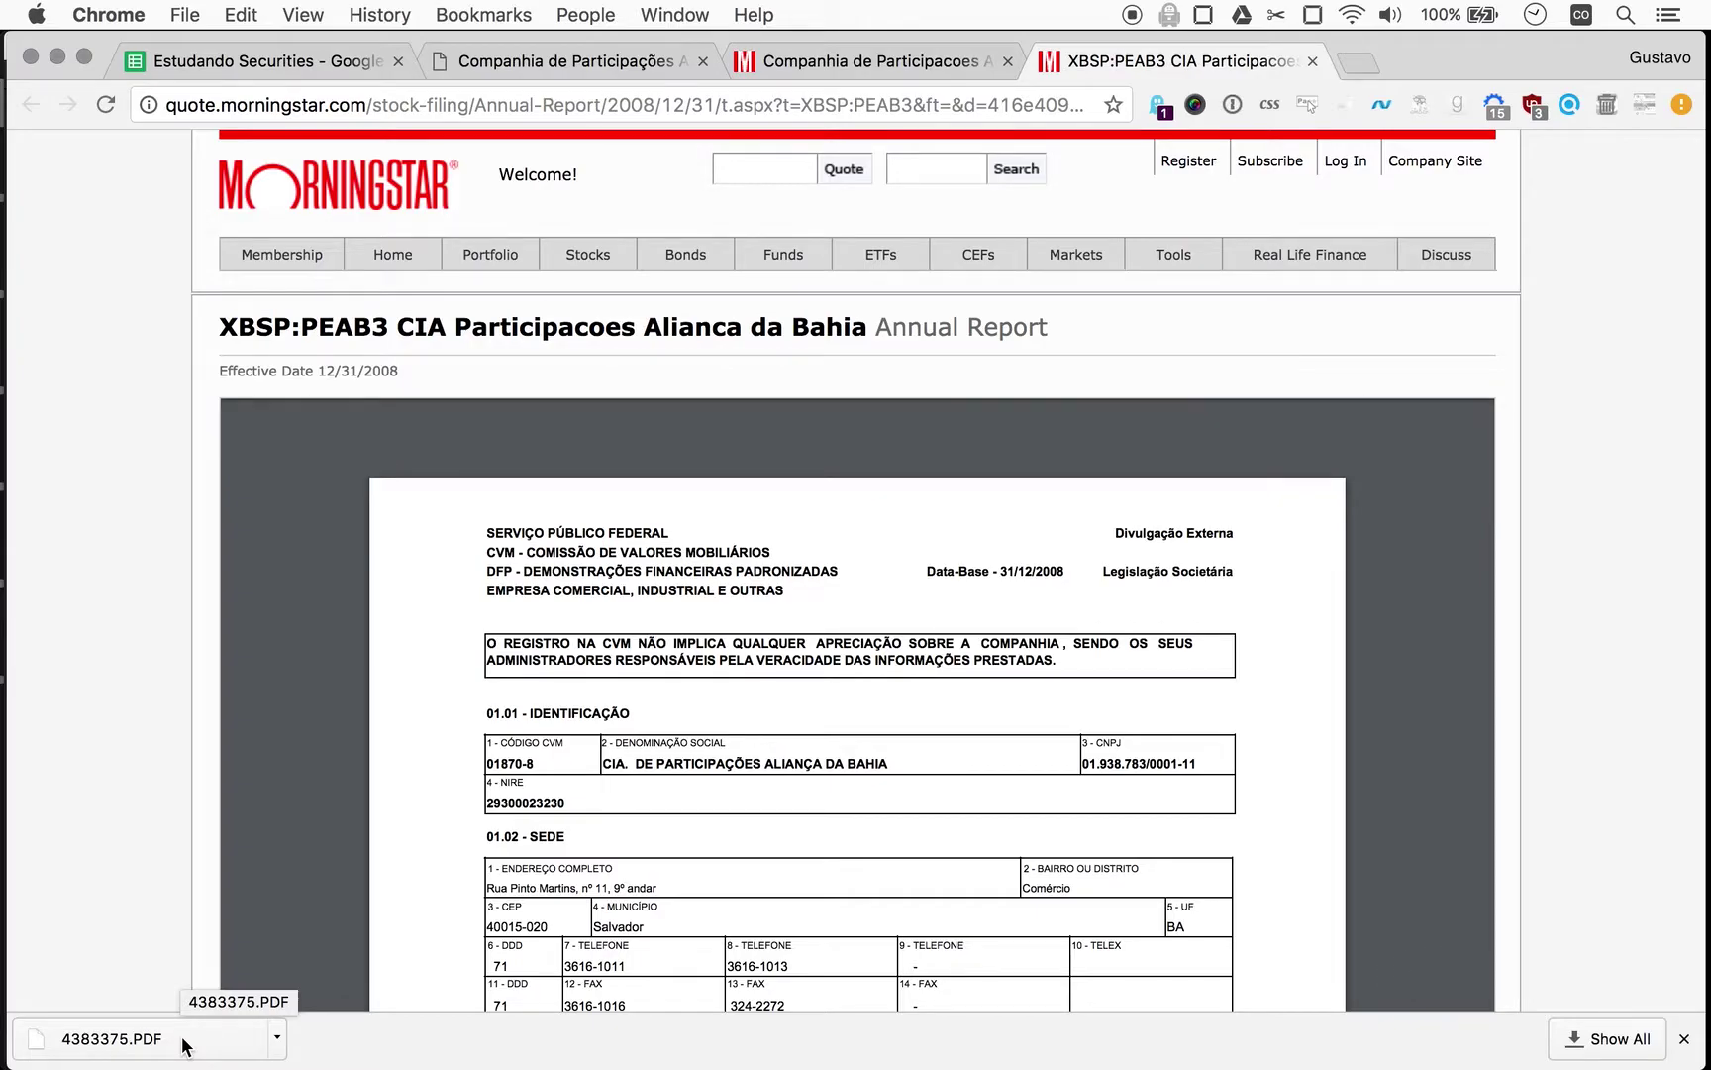
{"action": "left_click", "coordinate": [184, 1044]}
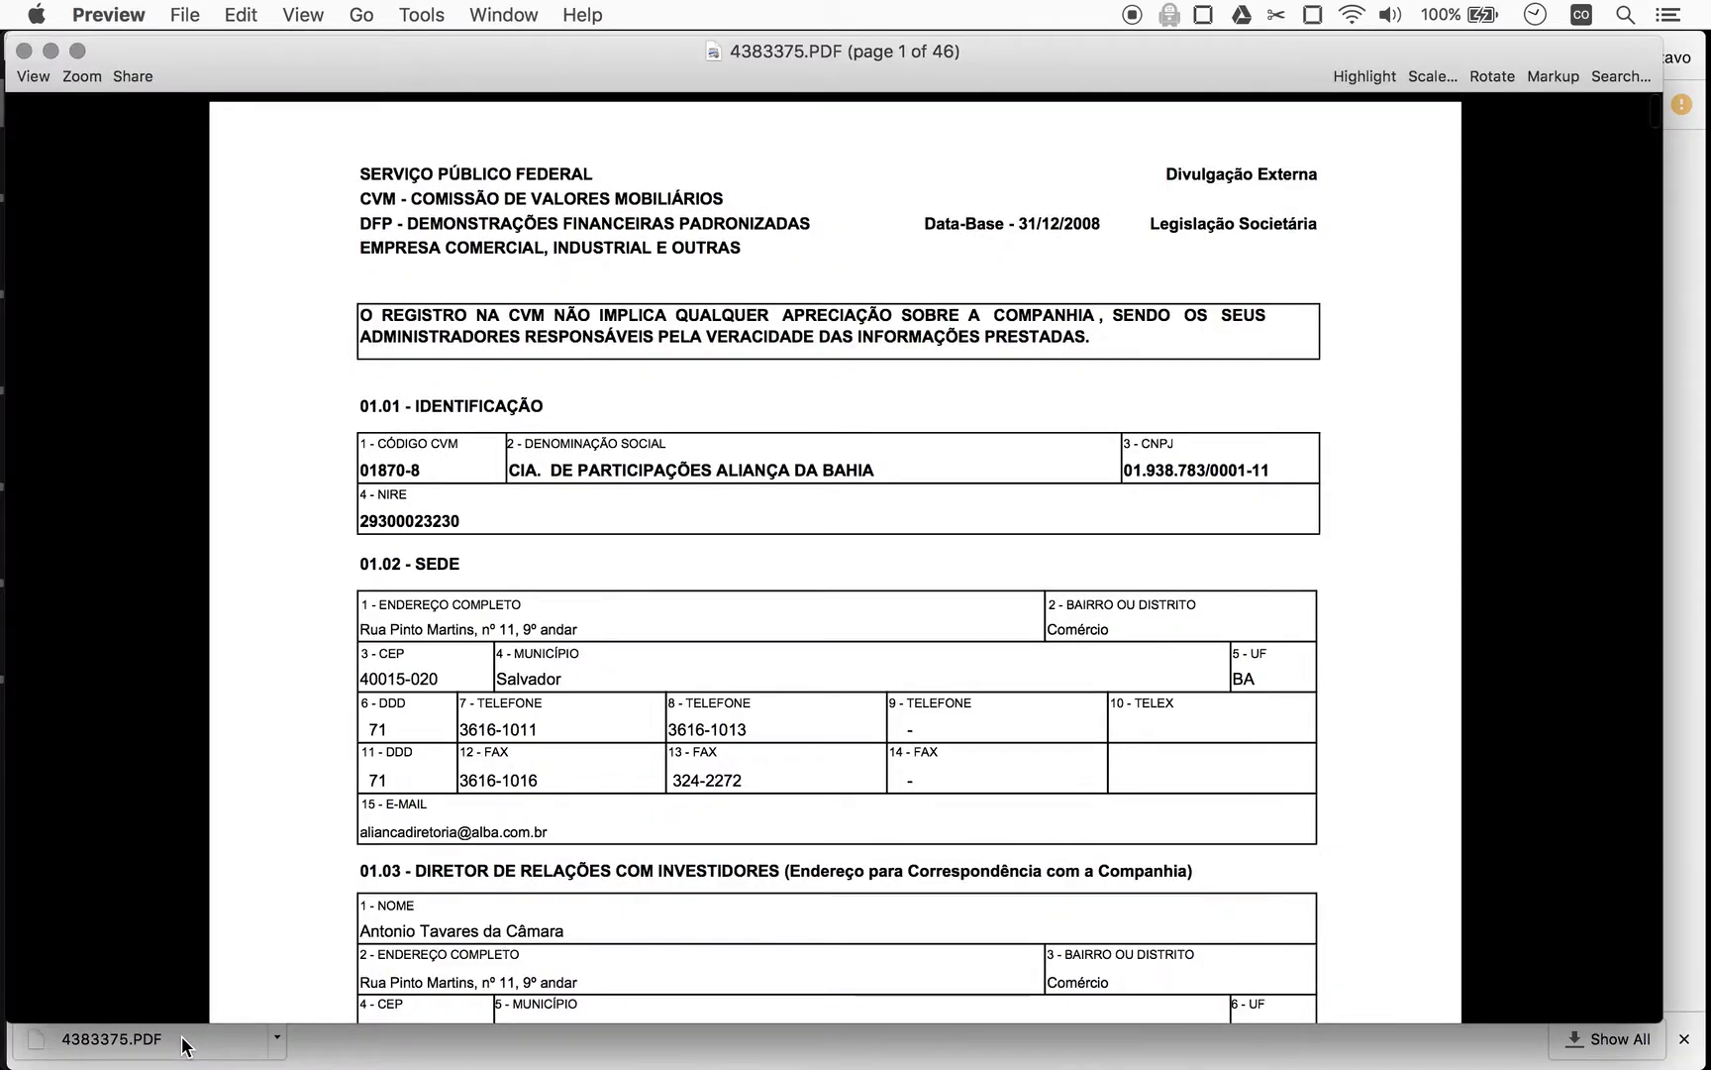
{"action": "scroll", "coordinate": [649, 745], "scroll_direction": "down", "scroll_amount": 20}
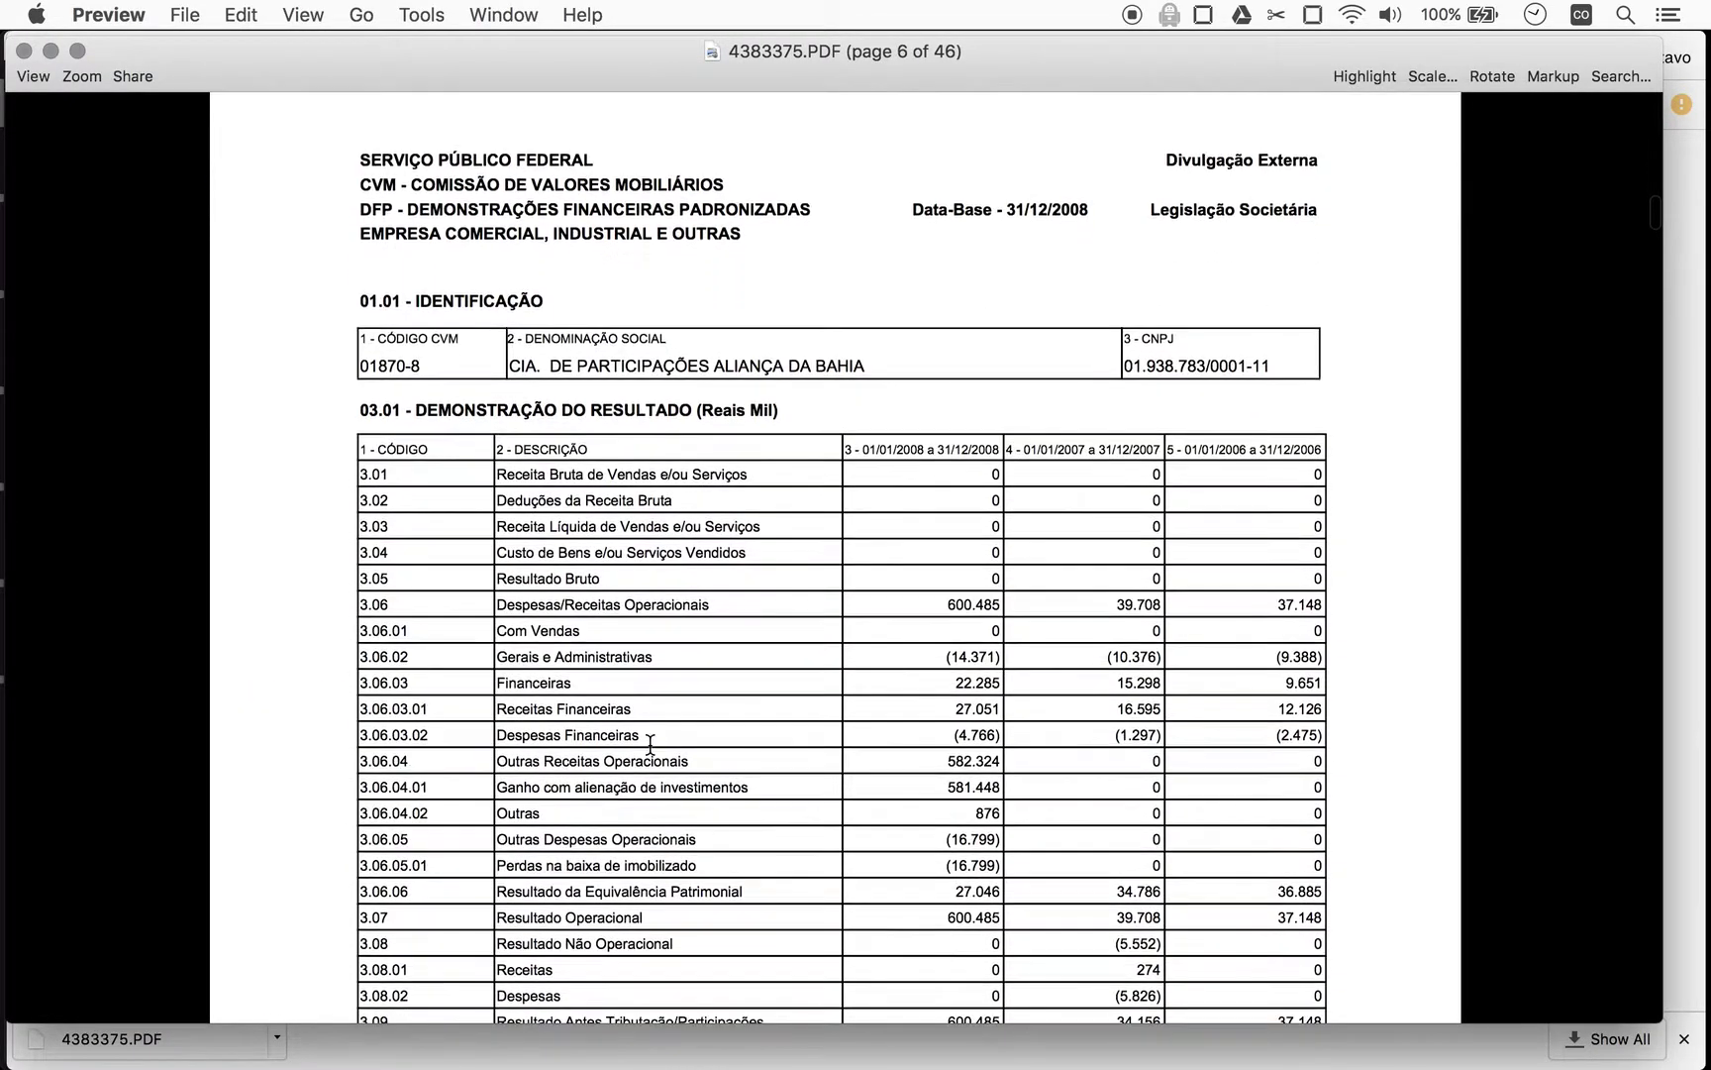
{"action": "scroll", "coordinate": [649, 744], "scroll_direction": "down", "scroll_amount": 20}
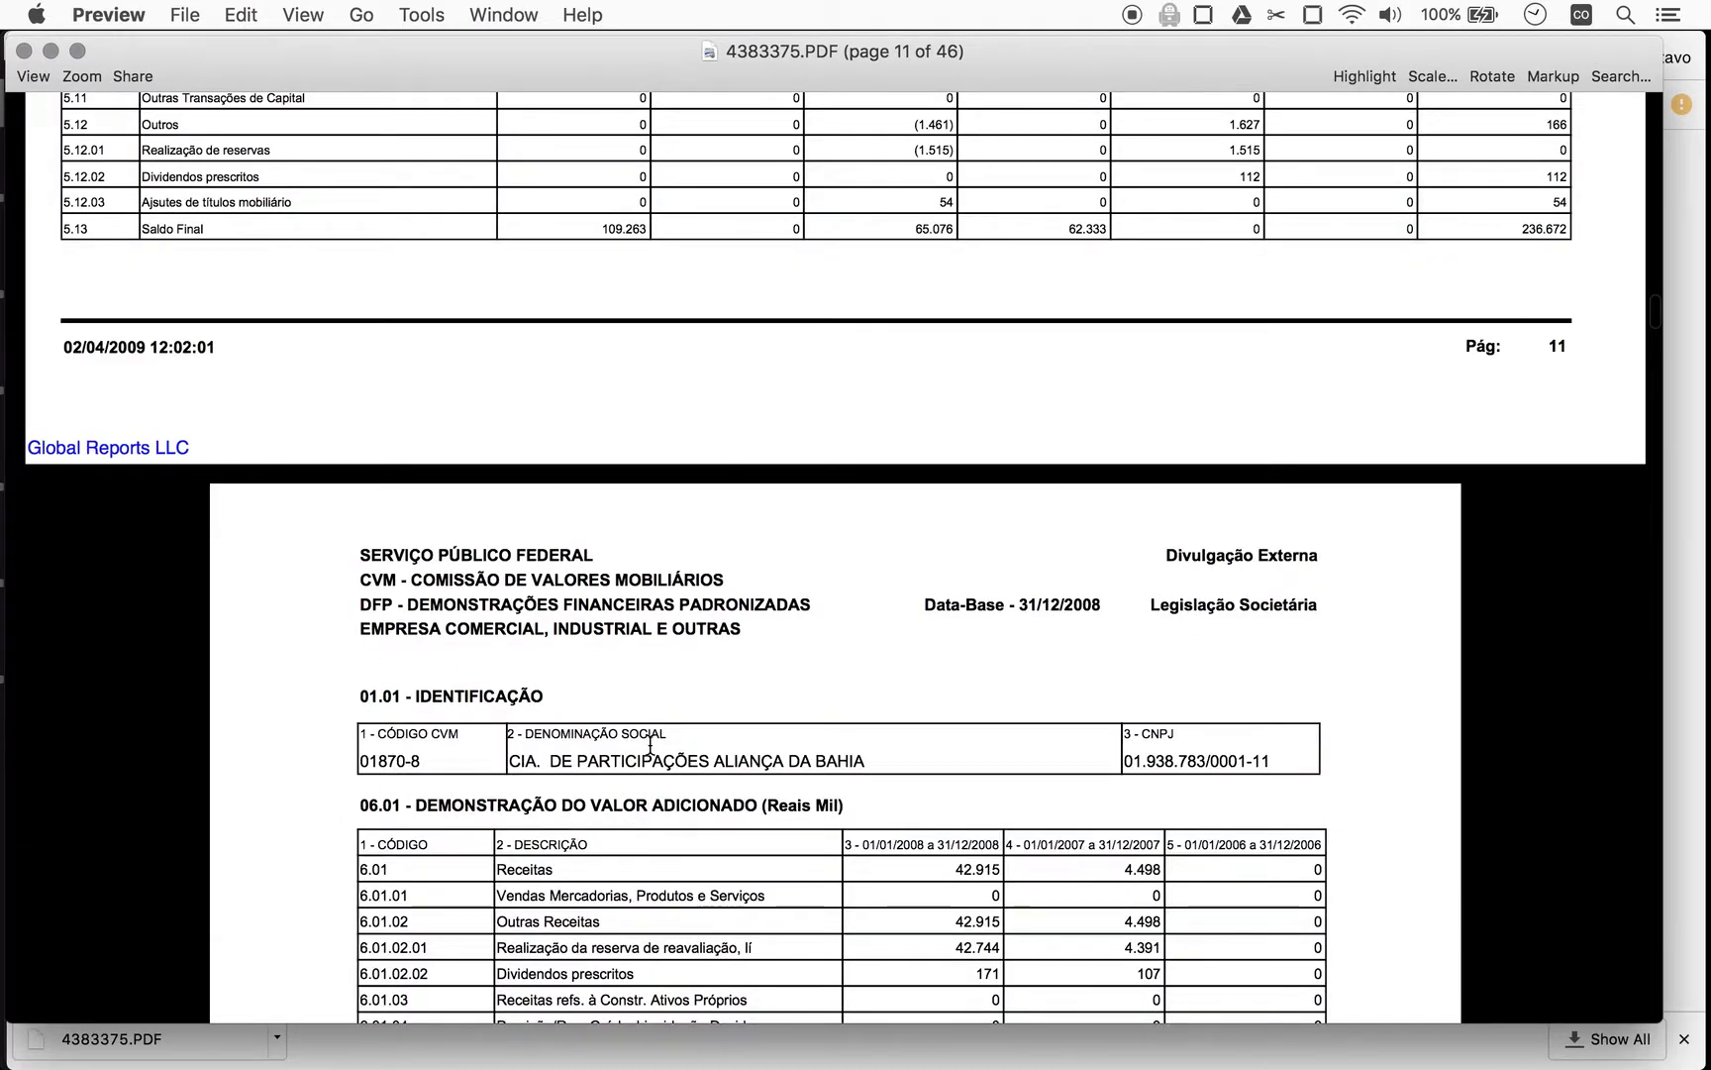
{"action": "scroll", "coordinate": [650, 745], "scroll_direction": "down", "scroll_amount": 8}
{"action": "scroll", "coordinate": [650, 745], "scroll_direction": "down", "scroll_amount": 20}
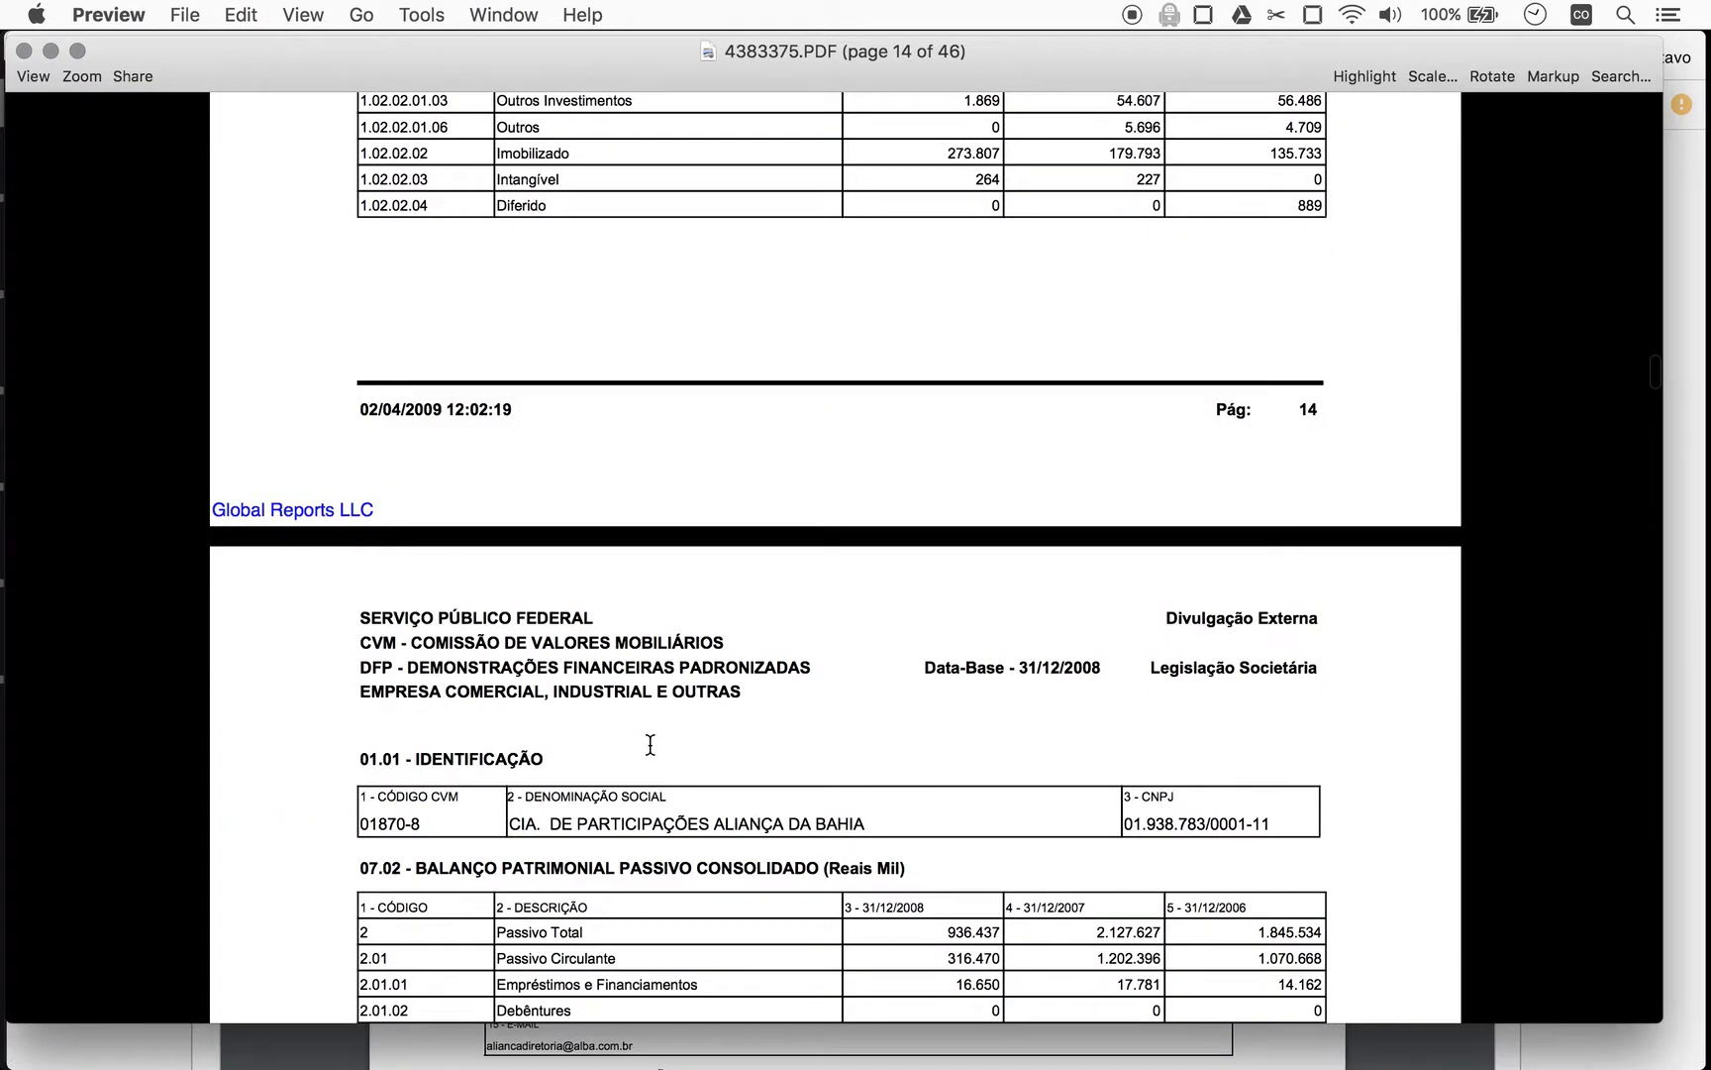
{"action": "scroll", "coordinate": [650, 745], "scroll_direction": "down", "scroll_amount": 20}
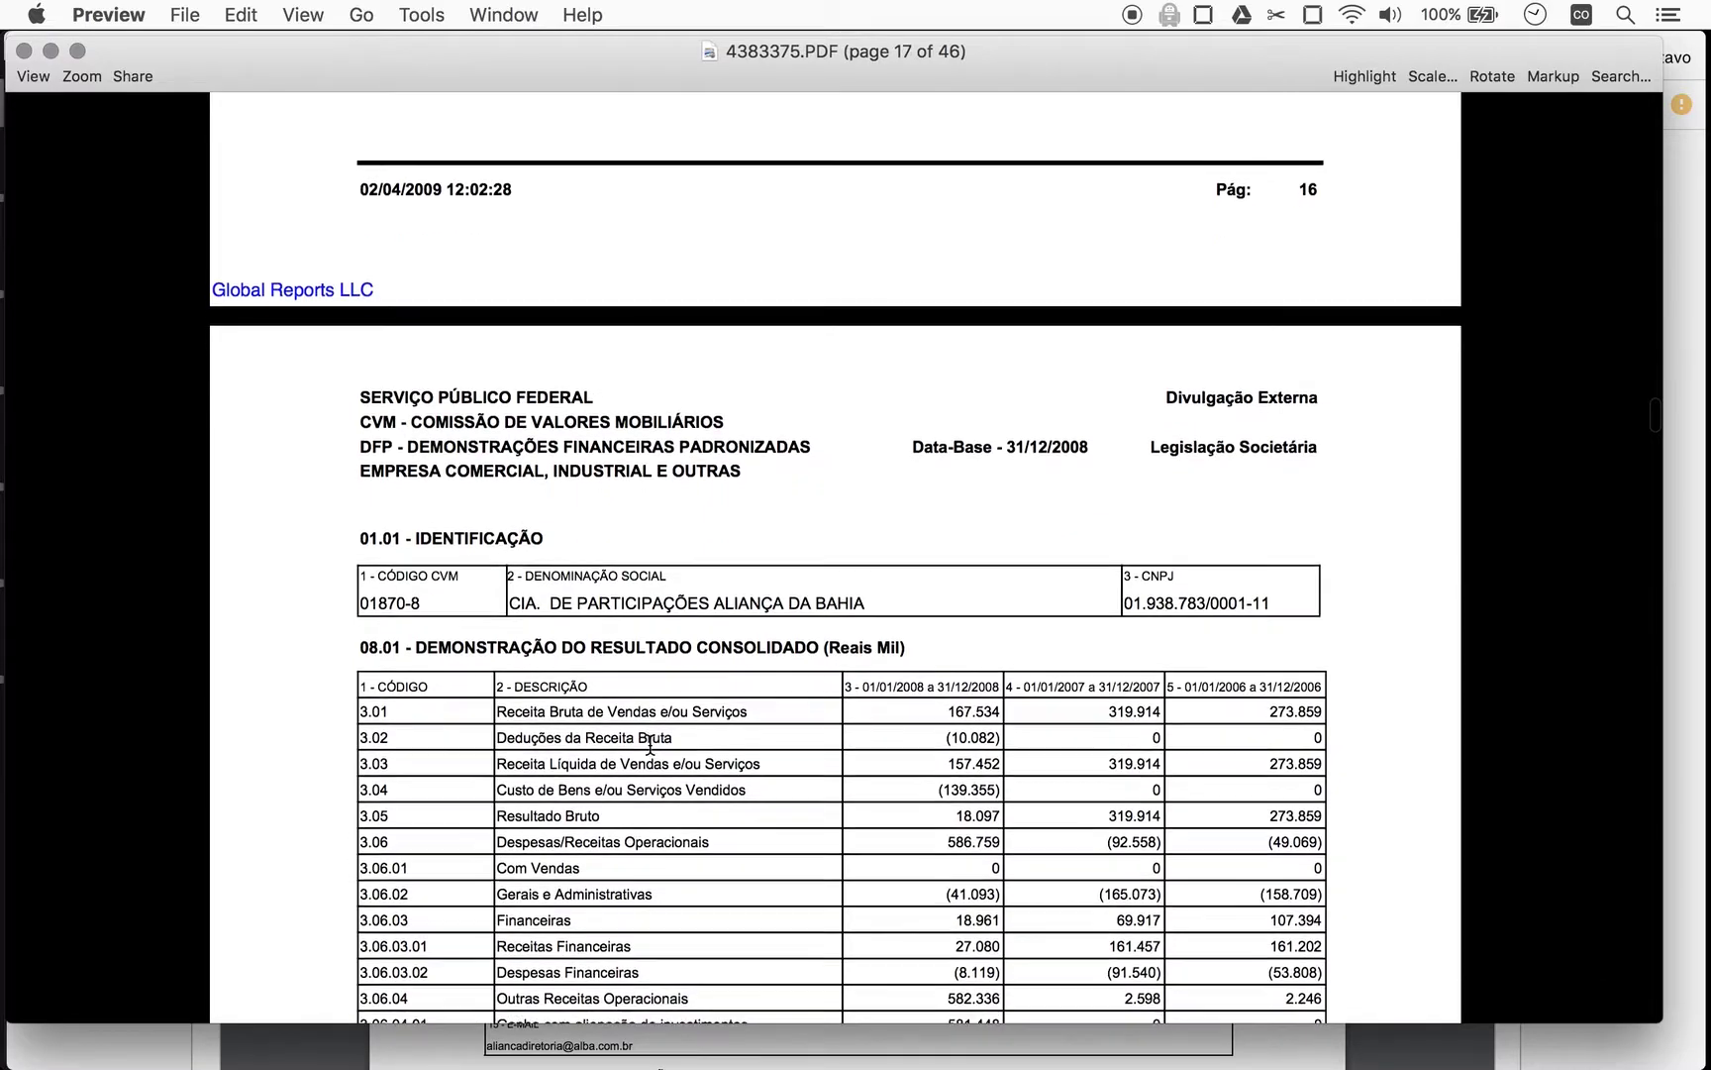
{"action": "scroll", "coordinate": [650, 745], "scroll_direction": "down", "scroll_amount": 10}
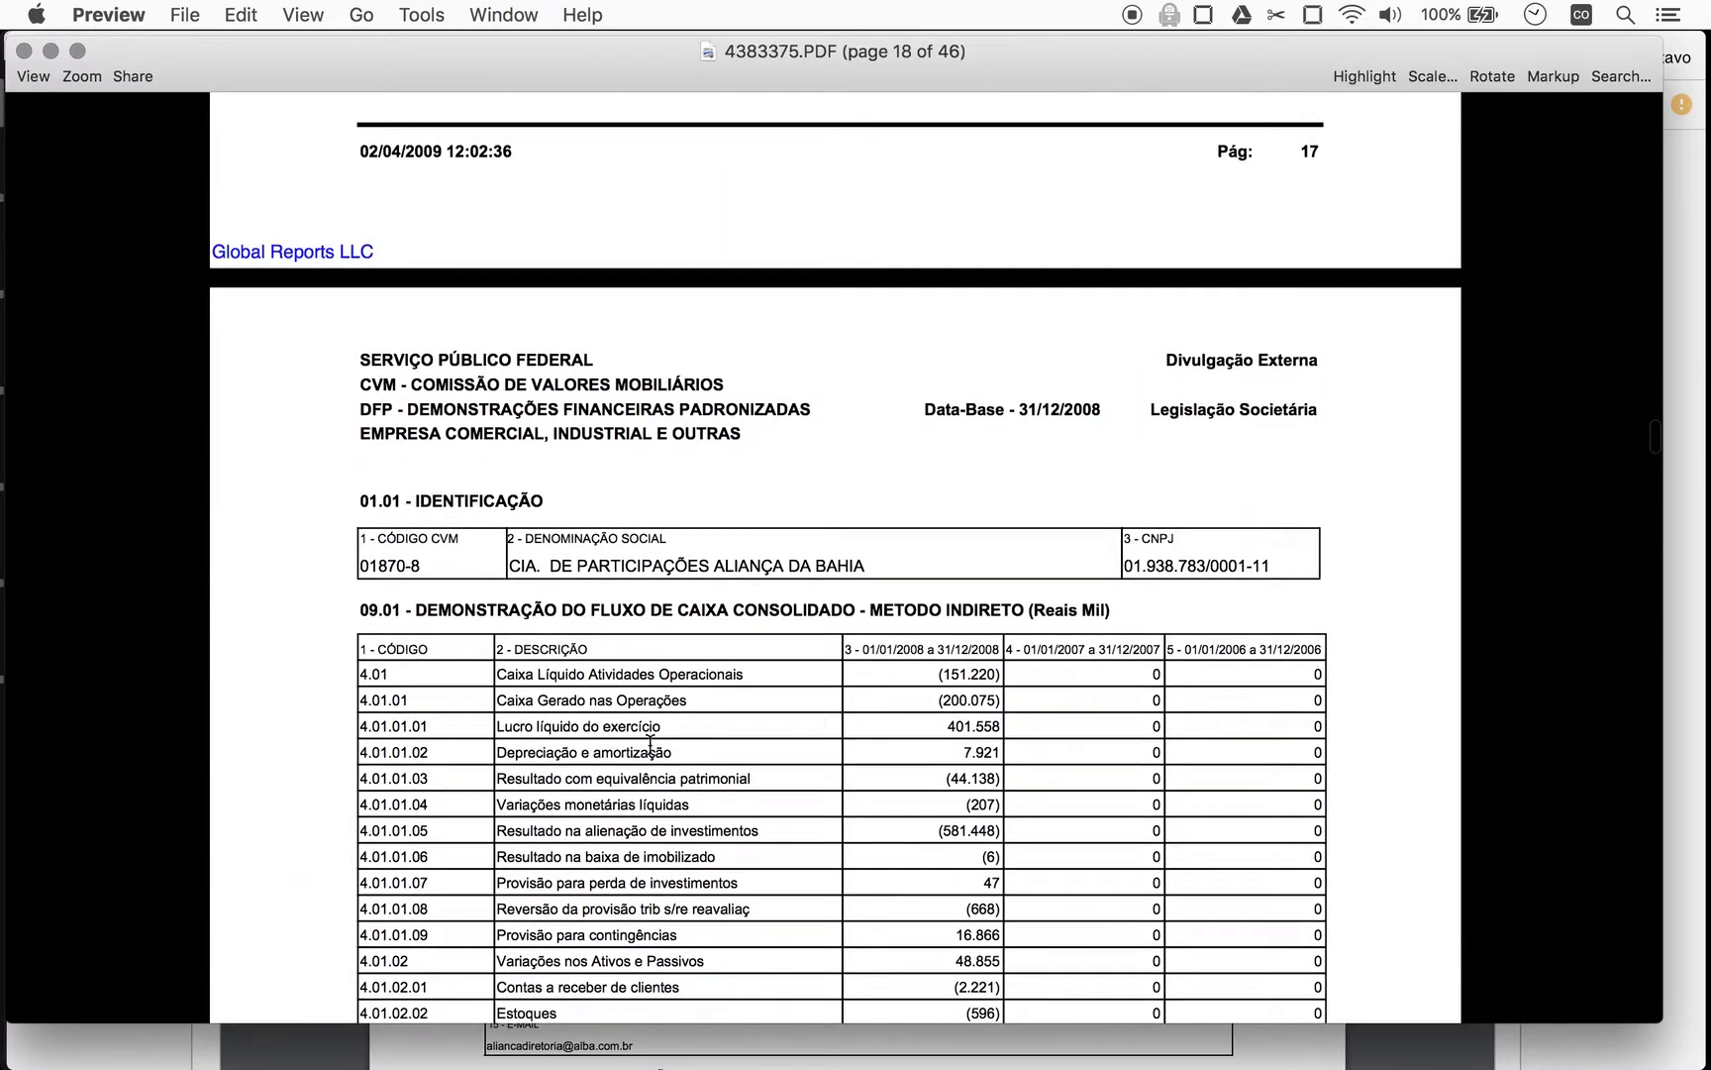
{"action": "scroll", "coordinate": [650, 745], "scroll_direction": "down", "scroll_amount": 6}
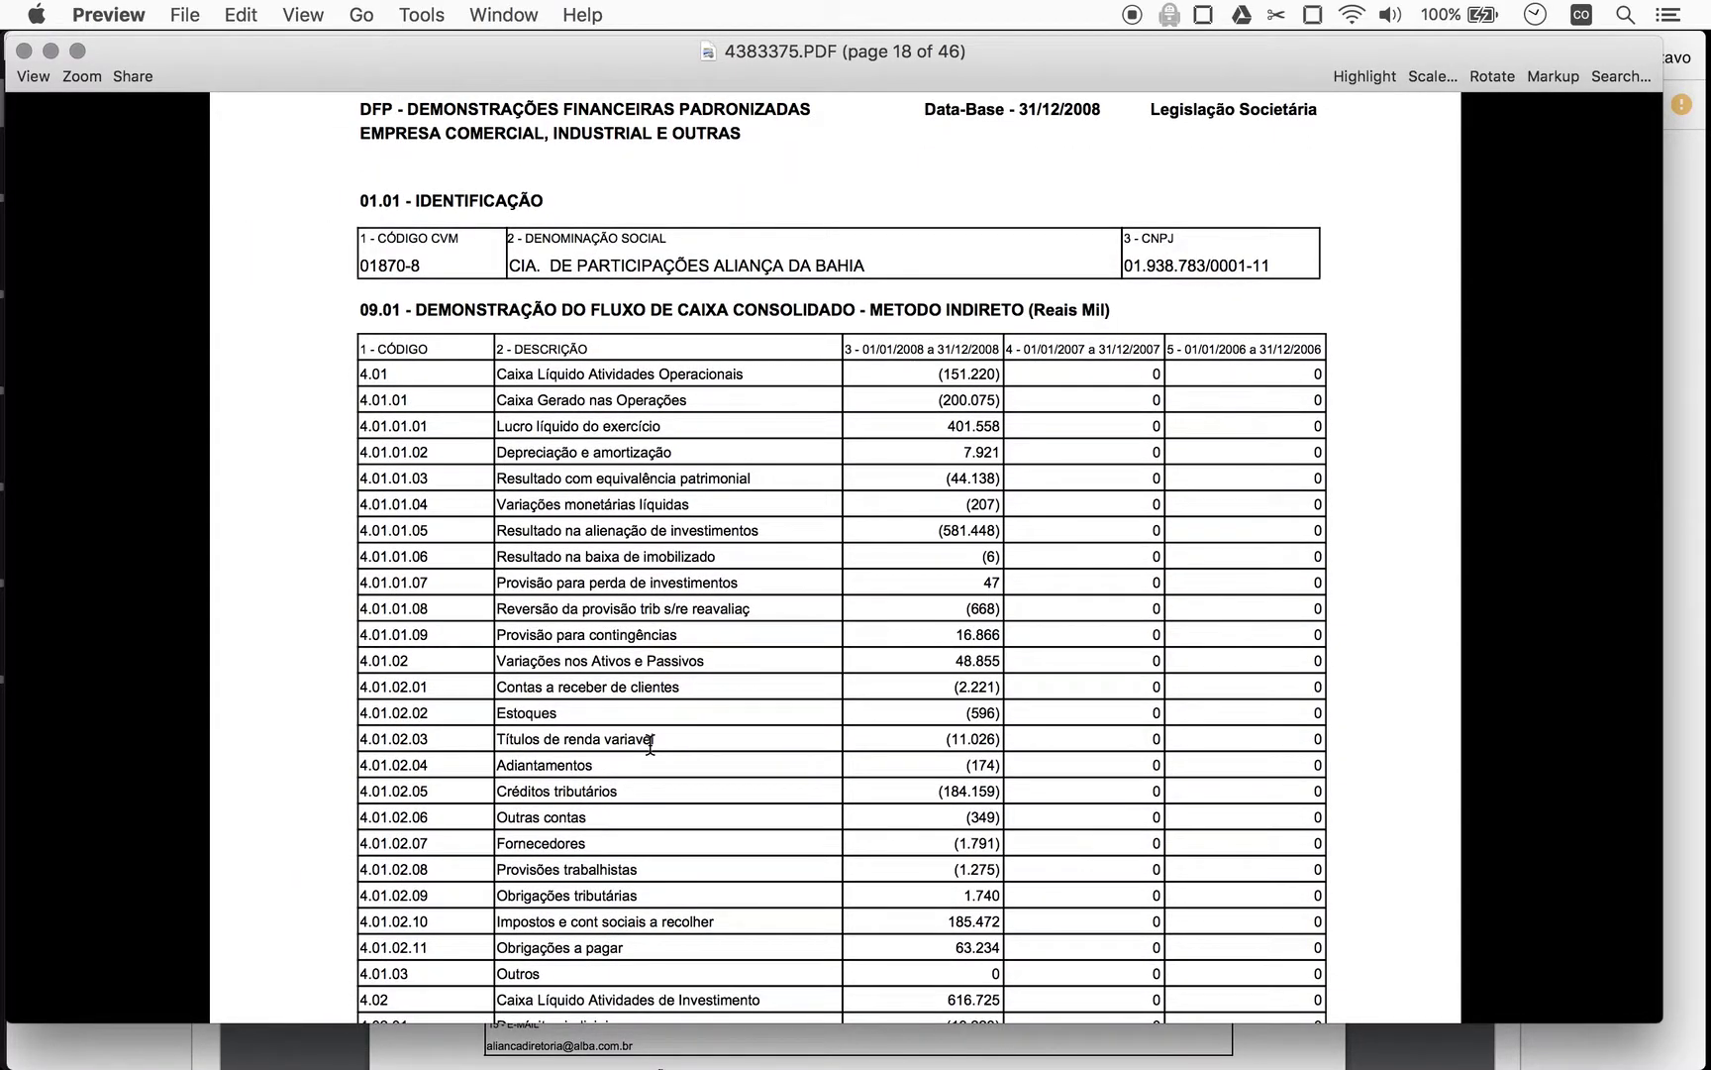
{"action": "scroll", "coordinate": [650, 745], "scroll_direction": "down", "scroll_amount": 5}
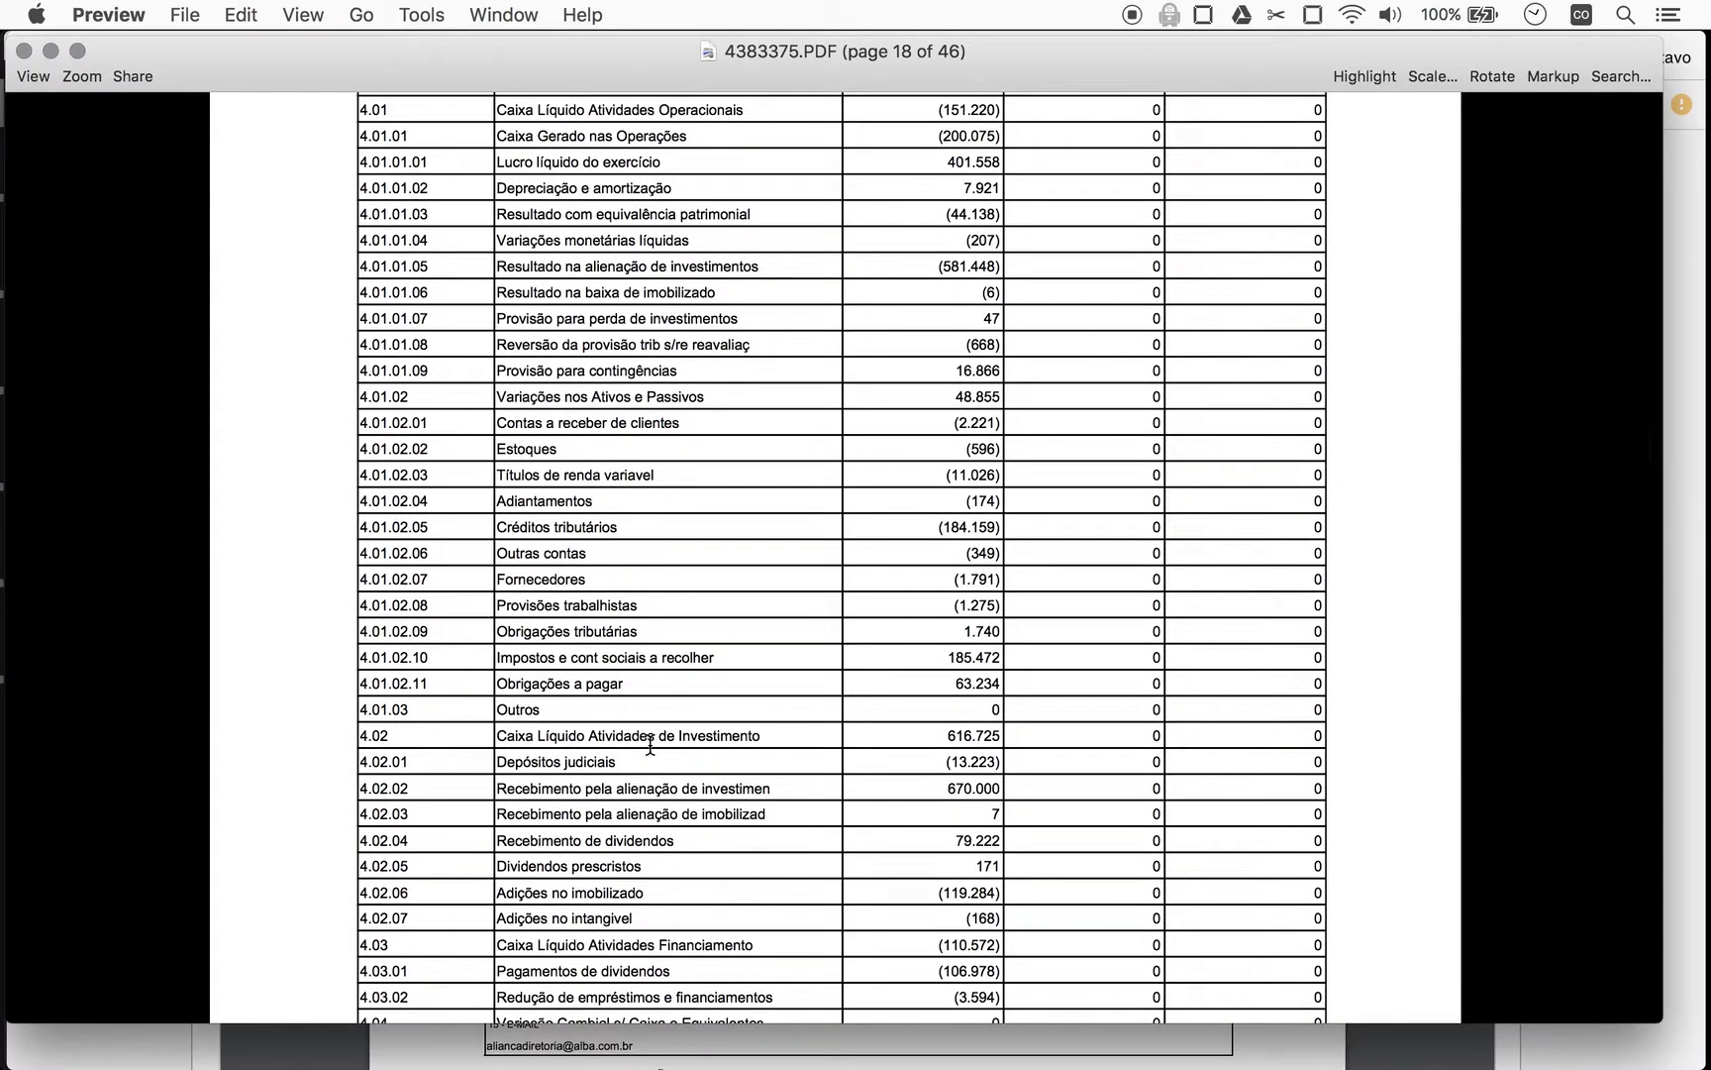
{"action": "key", "text": "super+w"}
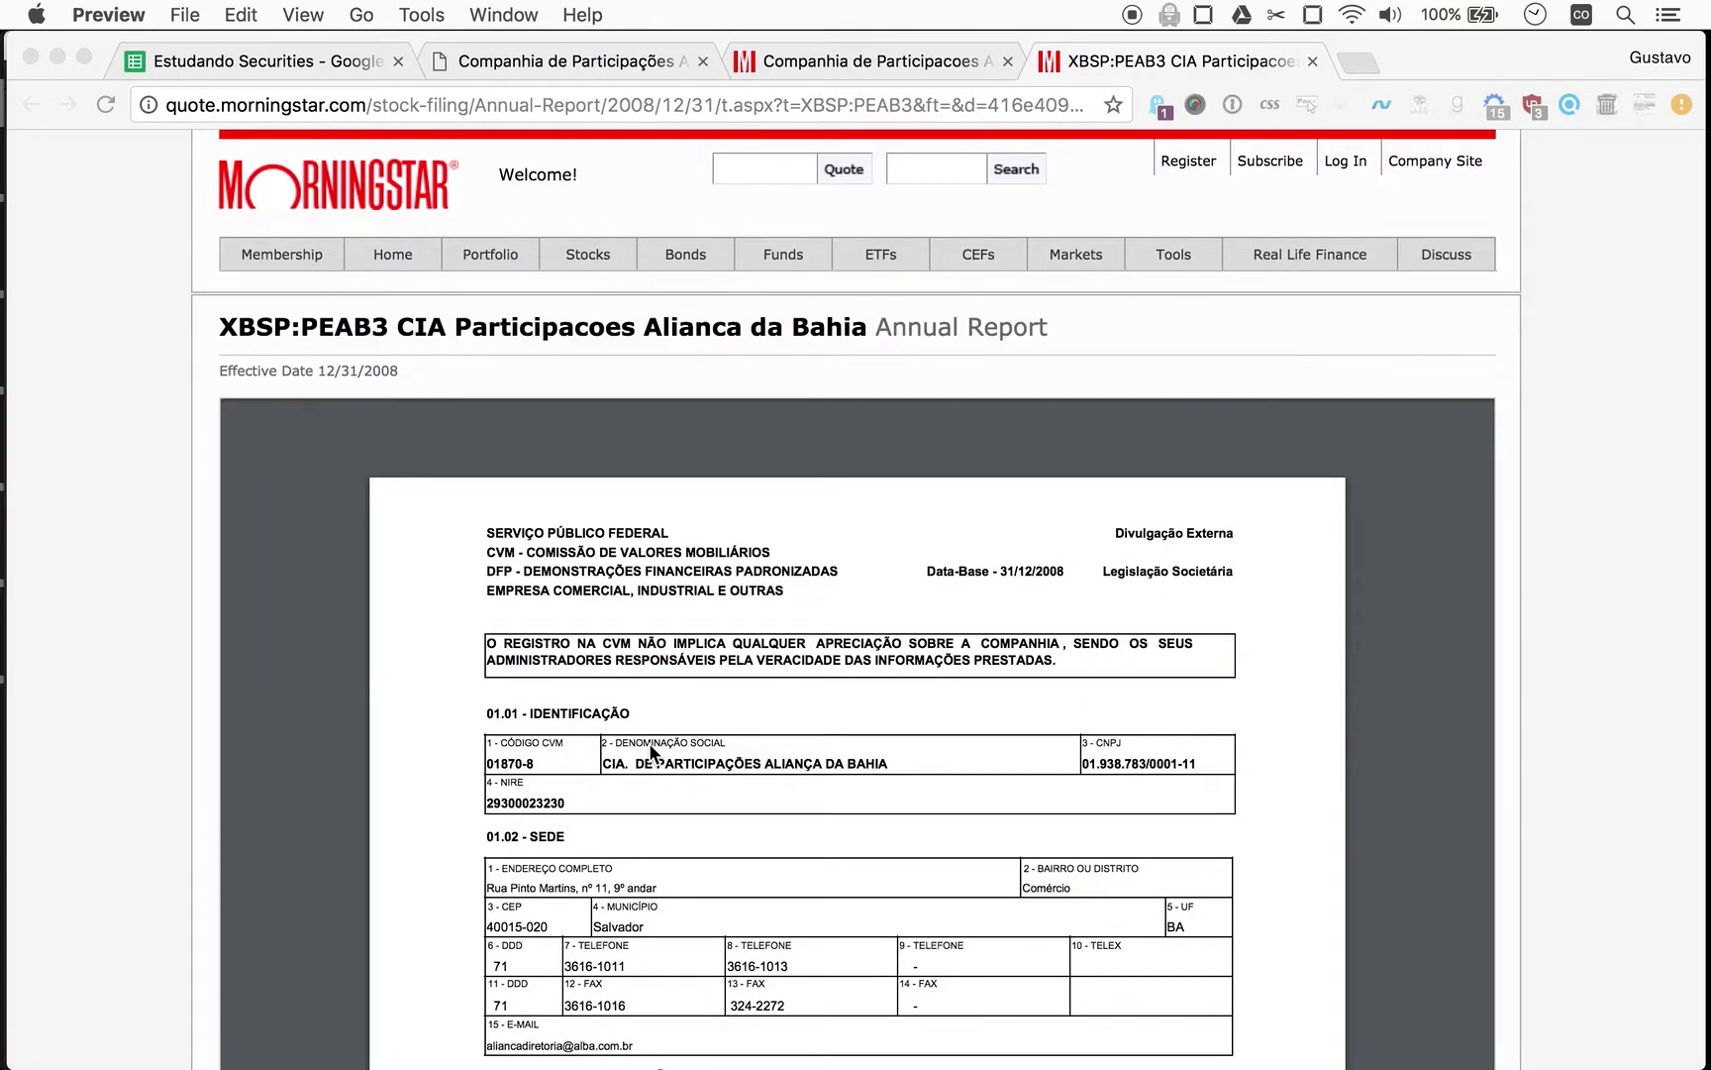
{"action": "left_click", "coordinate": [1377, 542]}
Download the 12/31/2007 PEAB3 annual report as 4400855.PDF and open it.
{"action": "key", "text": "super+w"}
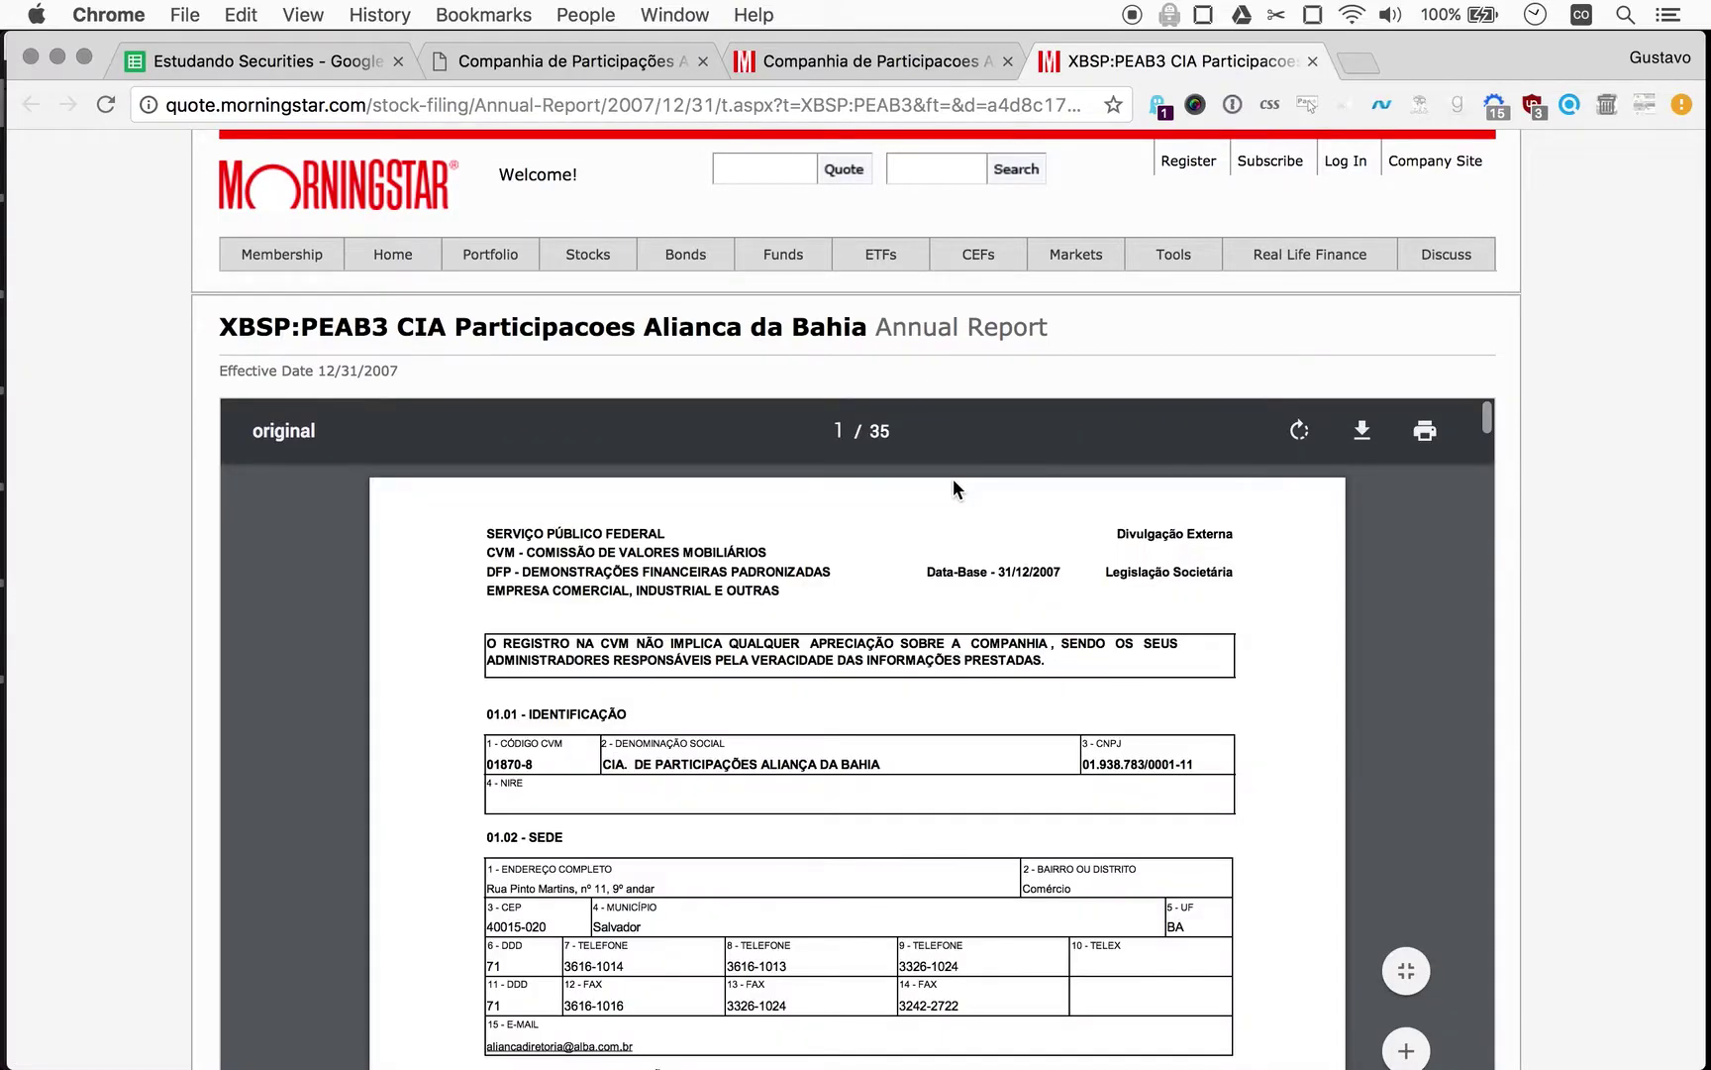
{"action": "left_click", "coordinate": [1361, 434]}
{"action": "key", "text": "Return"}
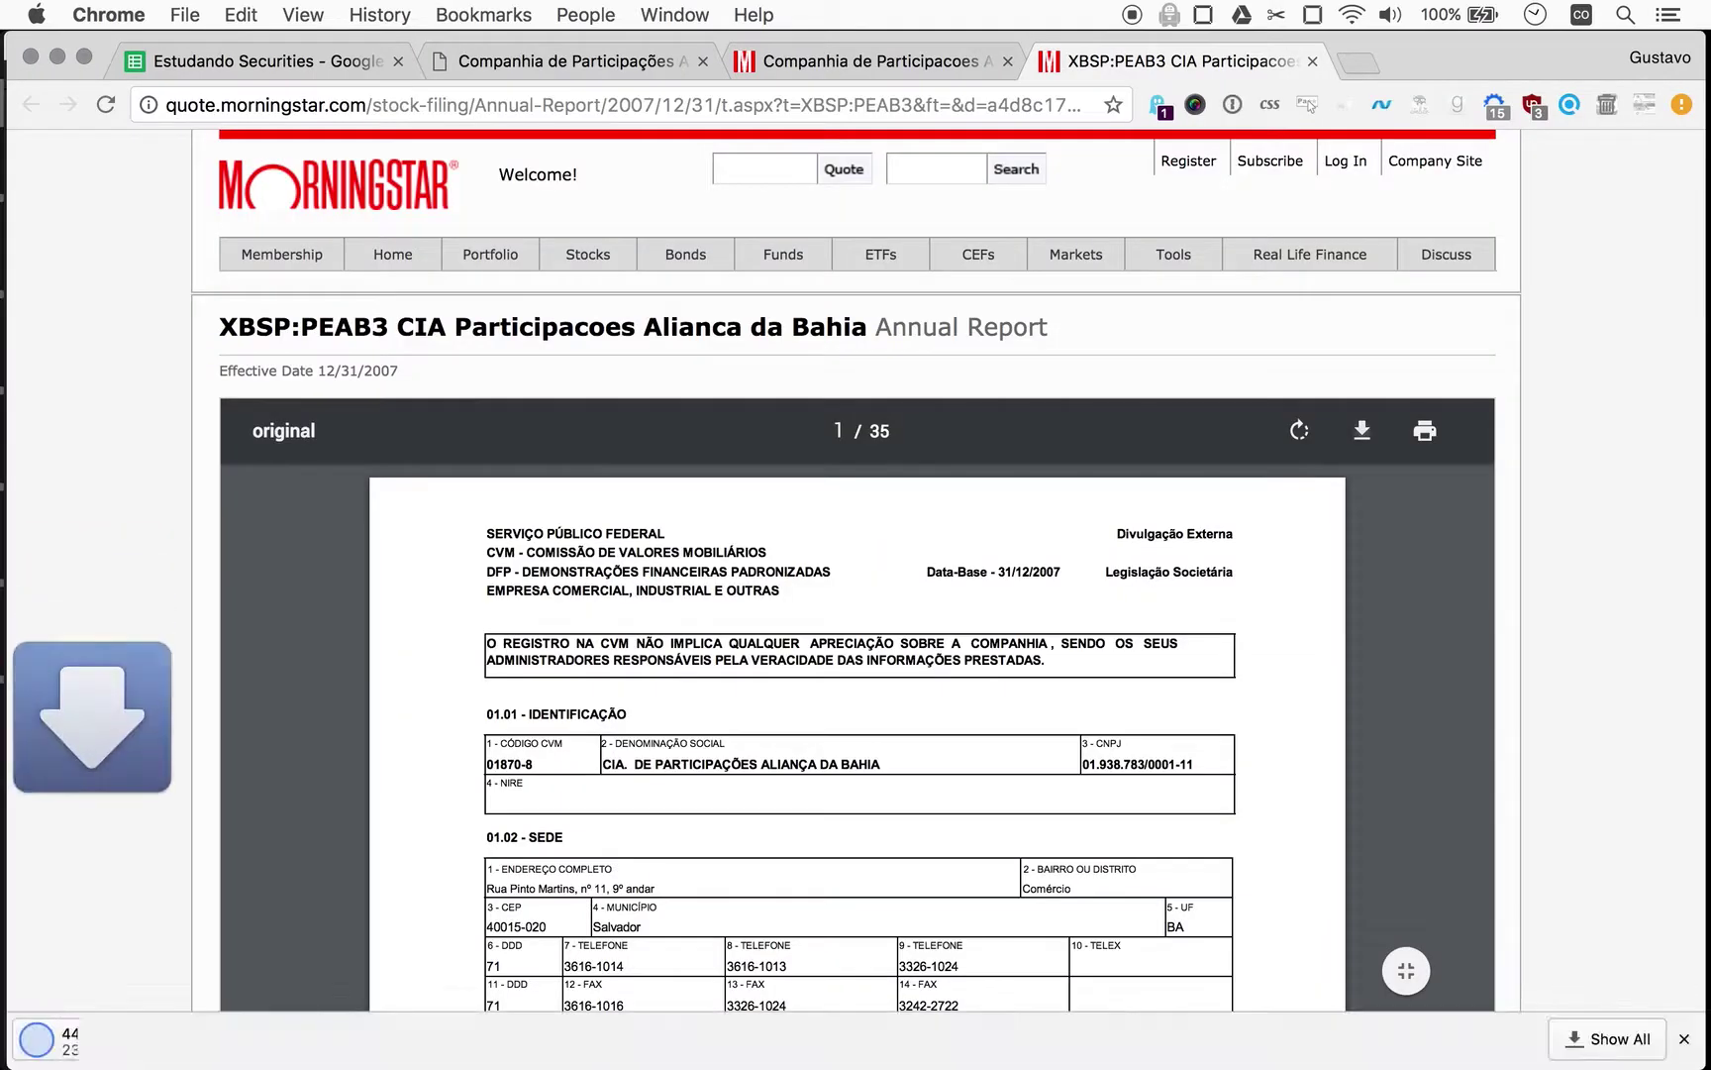
{"action": "left_click", "coordinate": [224, 1048]}
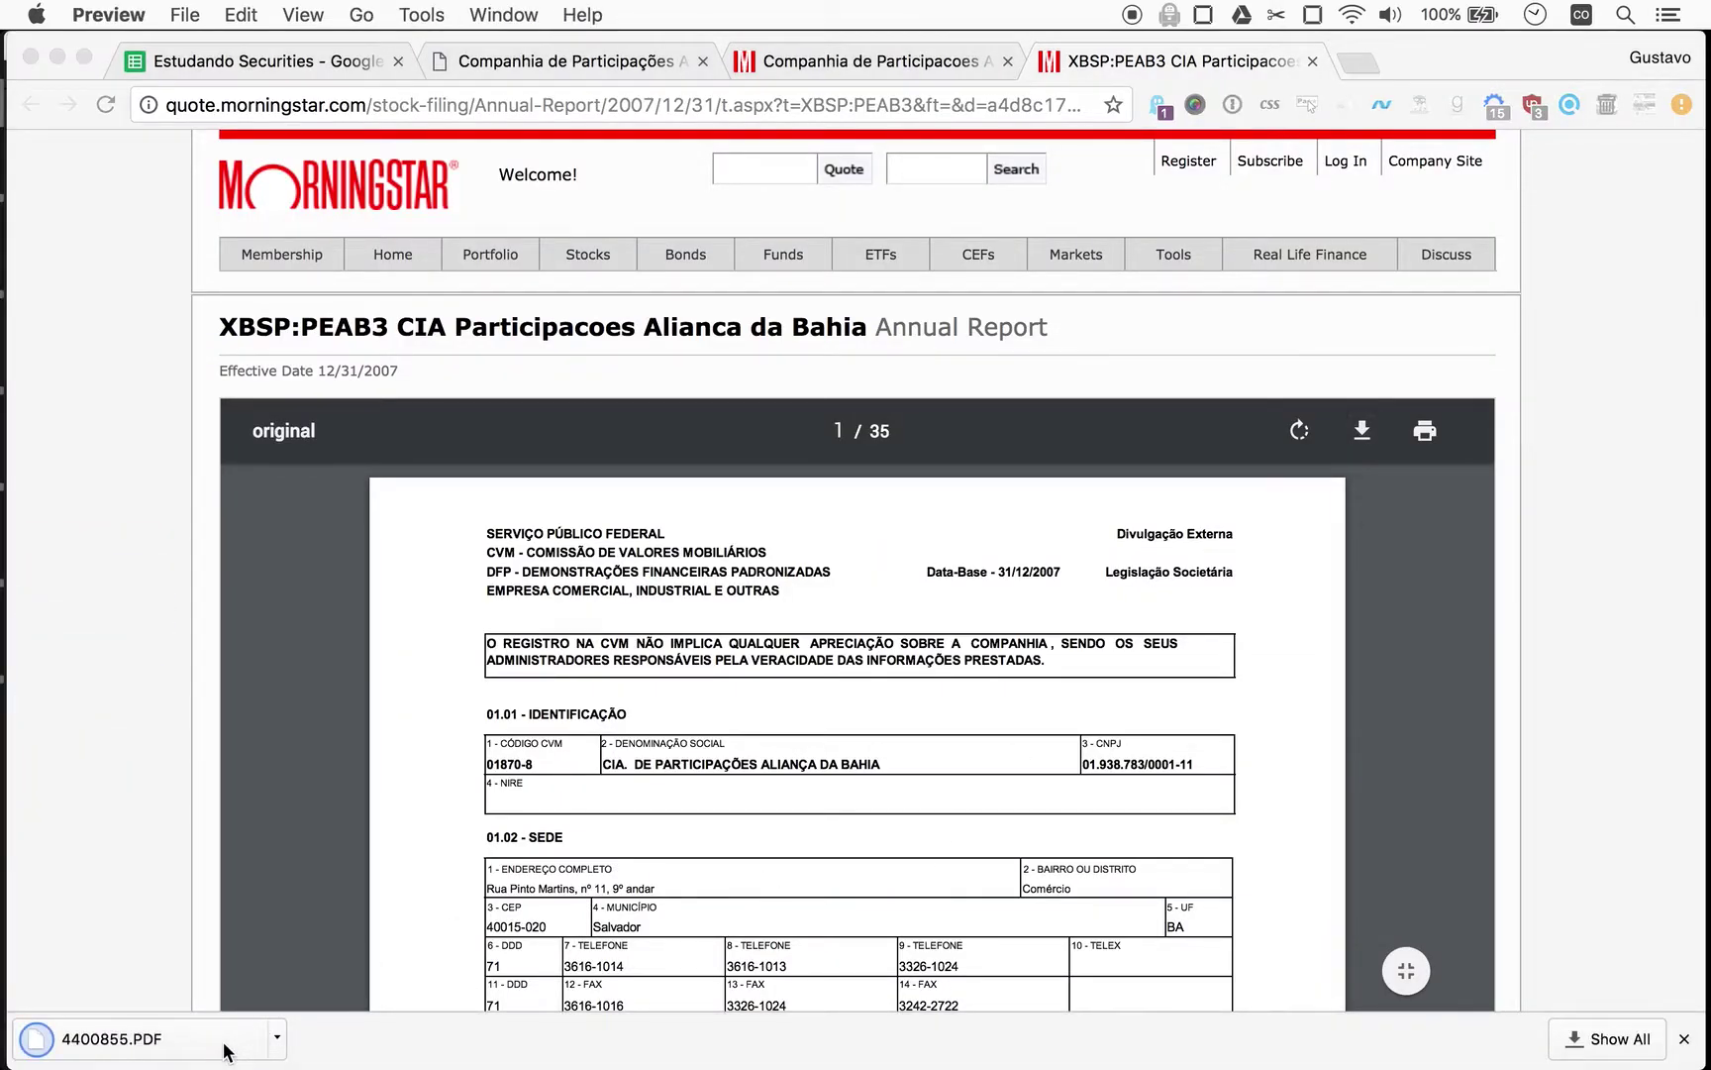
Zoom out and scroll through the 2007 report 4400855.PDF in Preview.
{"action": "scroll", "coordinate": [534, 844], "scroll_direction": "down", "scroll_amount": 20}
{"action": "scroll", "coordinate": [534, 843], "scroll_direction": "down", "scroll_amount": 20}
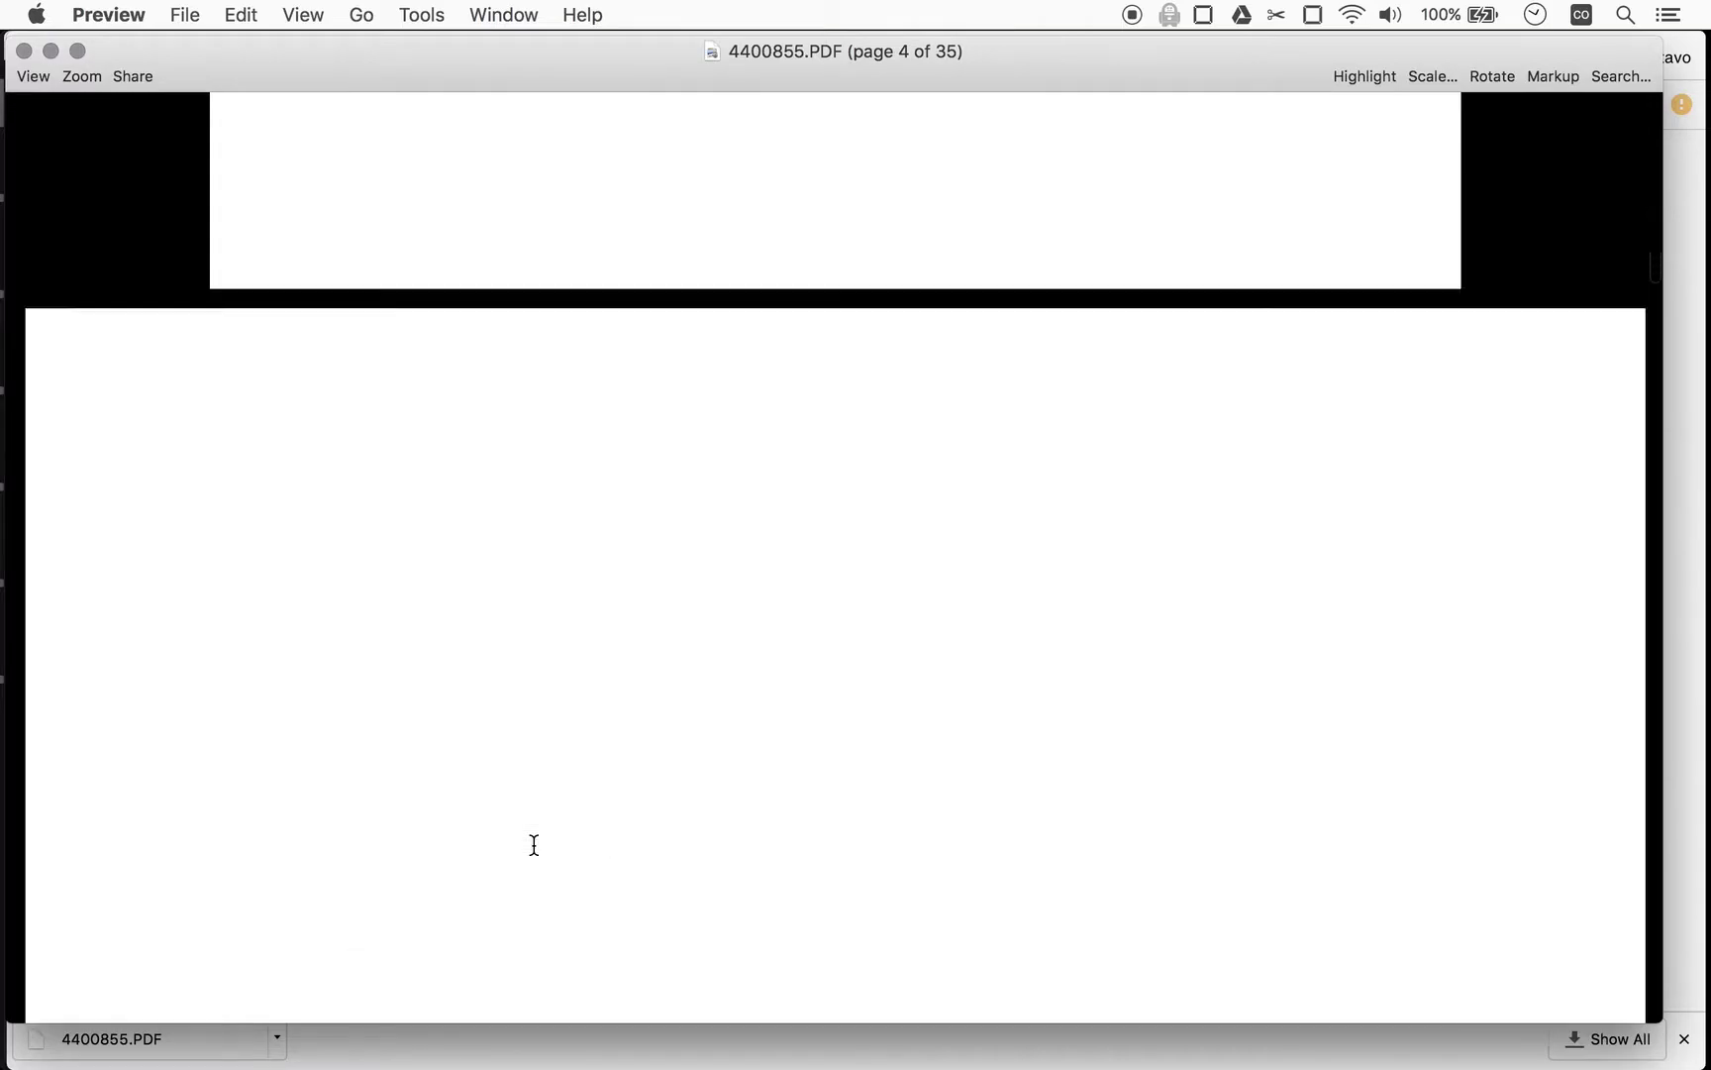
{"action": "key", "text": "super+minus"}
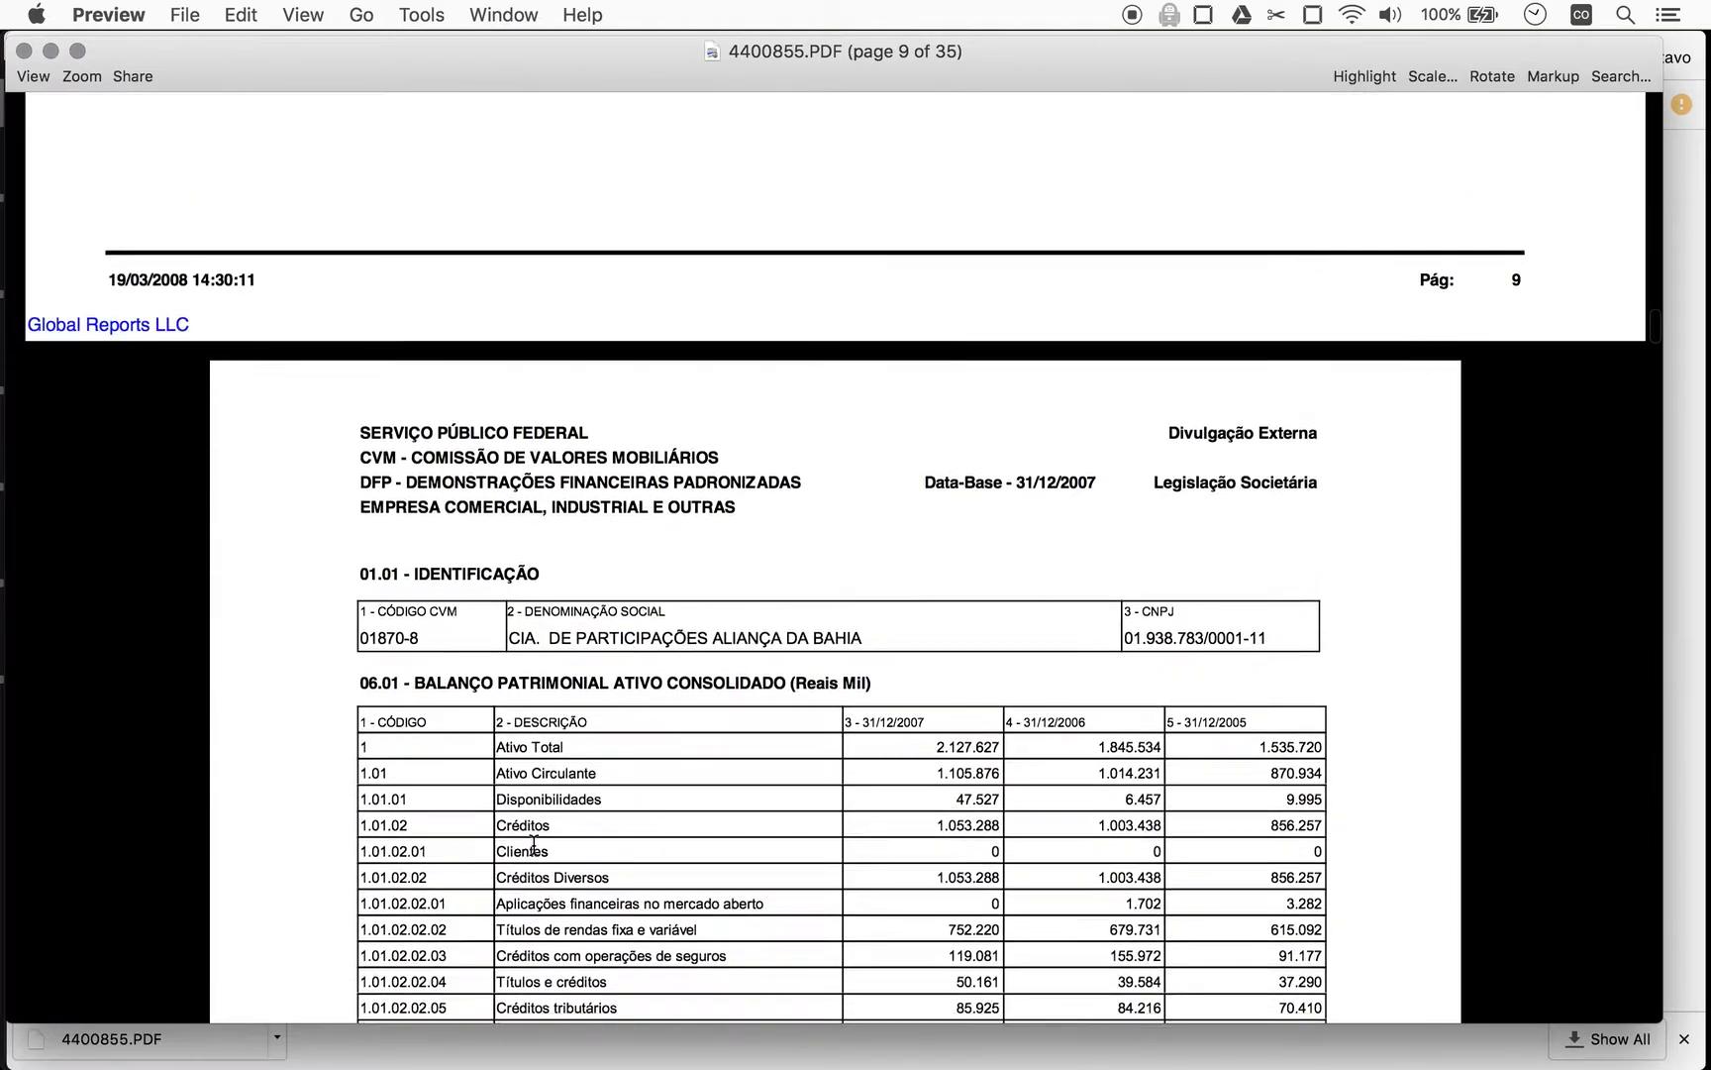
{"action": "scroll", "coordinate": [534, 844], "scroll_direction": "down", "scroll_amount": 10}
{"action": "scroll", "coordinate": [534, 844], "scroll_direction": "down", "scroll_amount": 20}
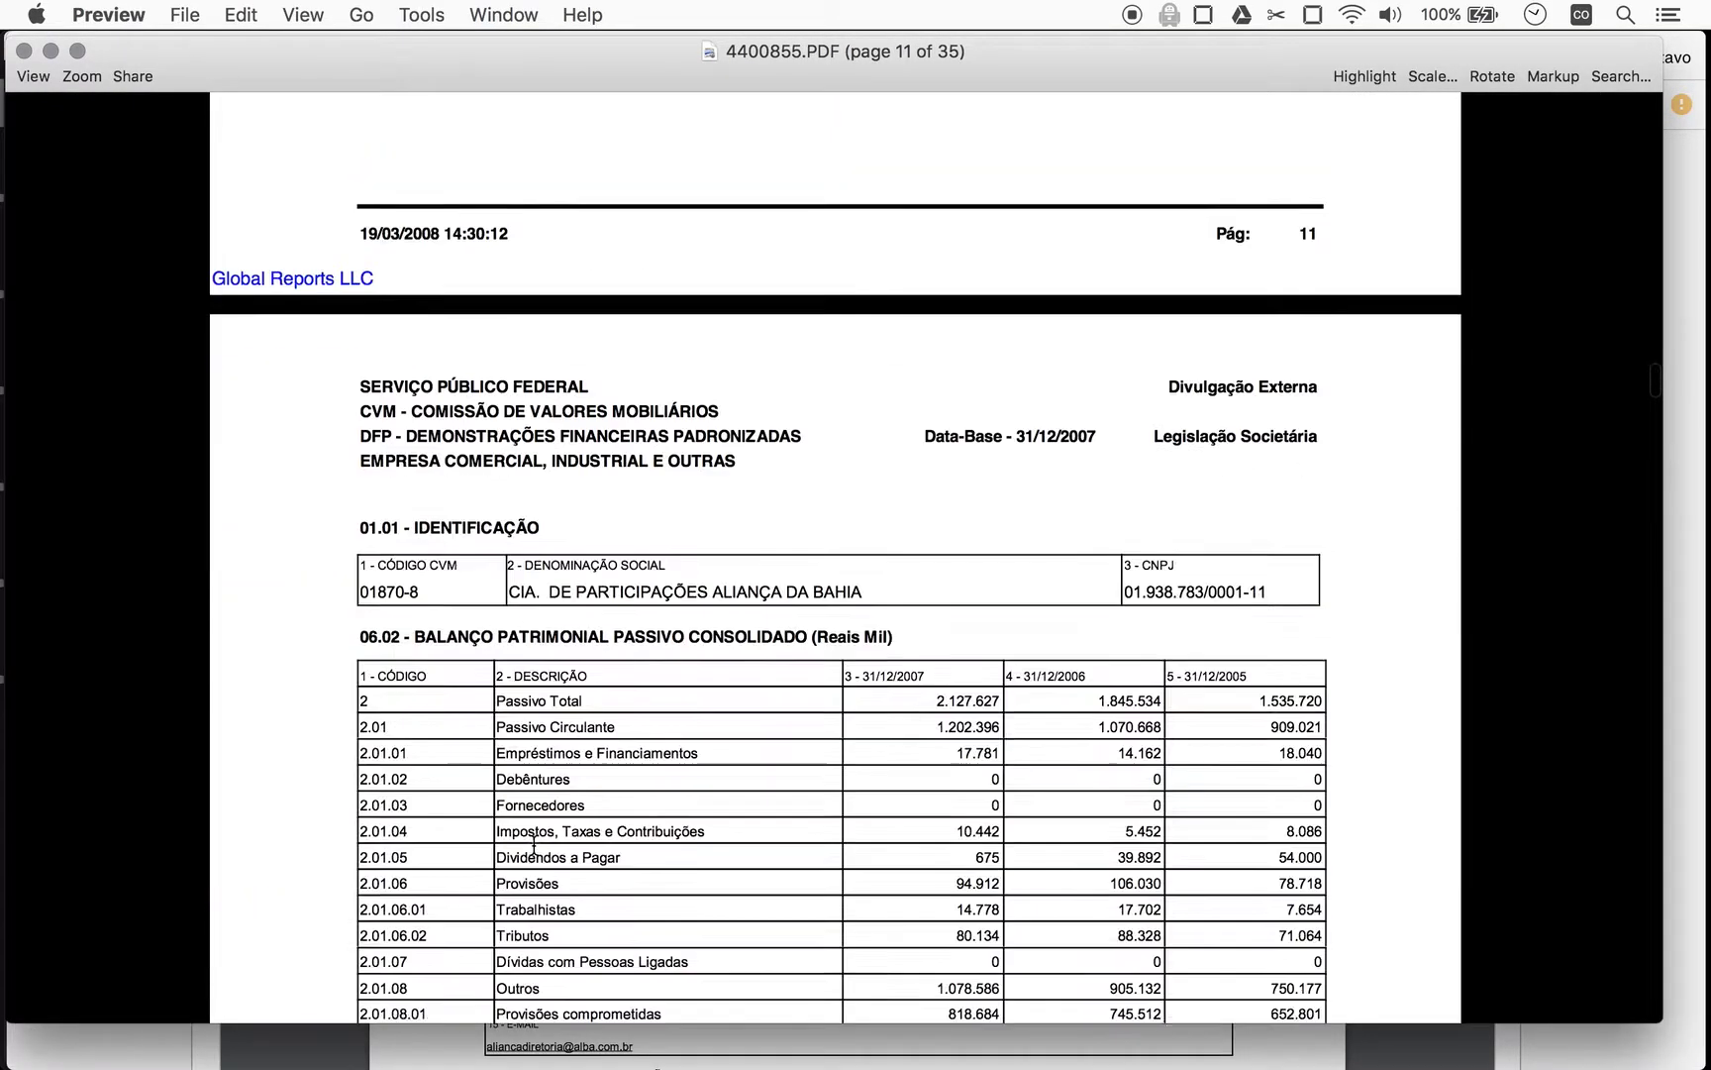
{"action": "scroll", "coordinate": [534, 844], "scroll_direction": "down", "scroll_amount": 20}
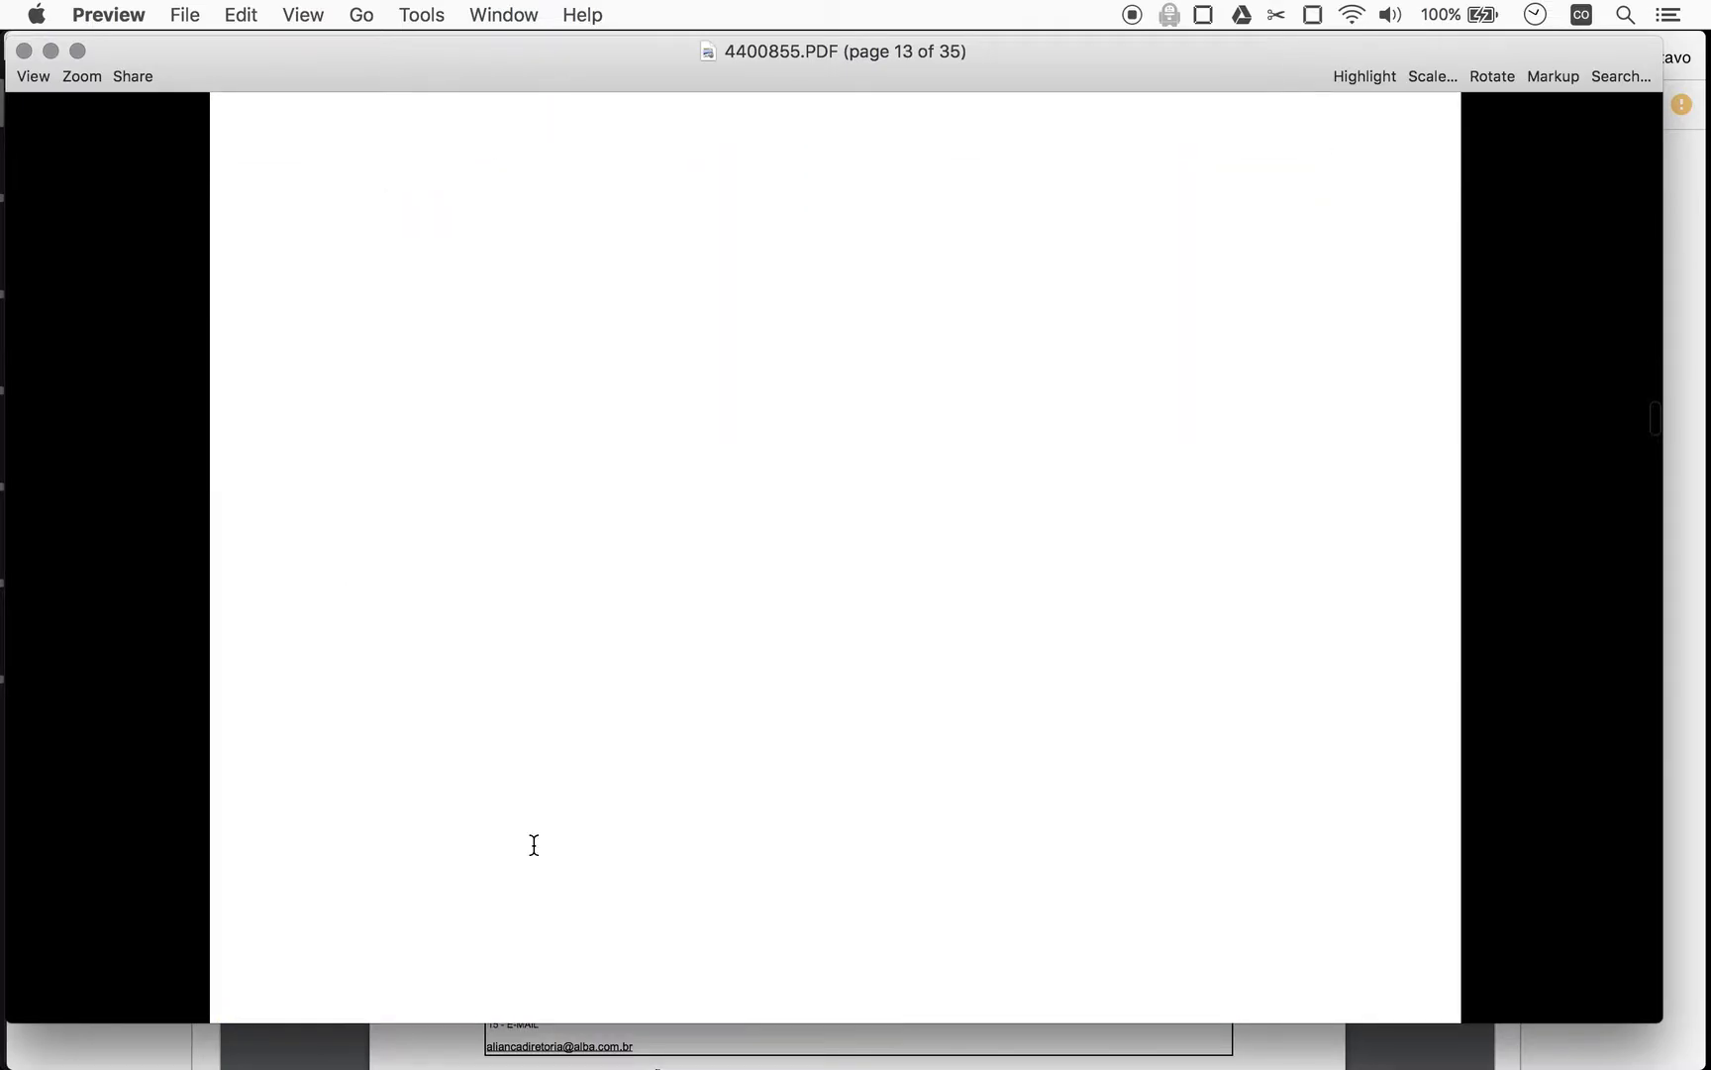
{"action": "scroll", "coordinate": [534, 844], "scroll_direction": "down", "scroll_amount": 12}
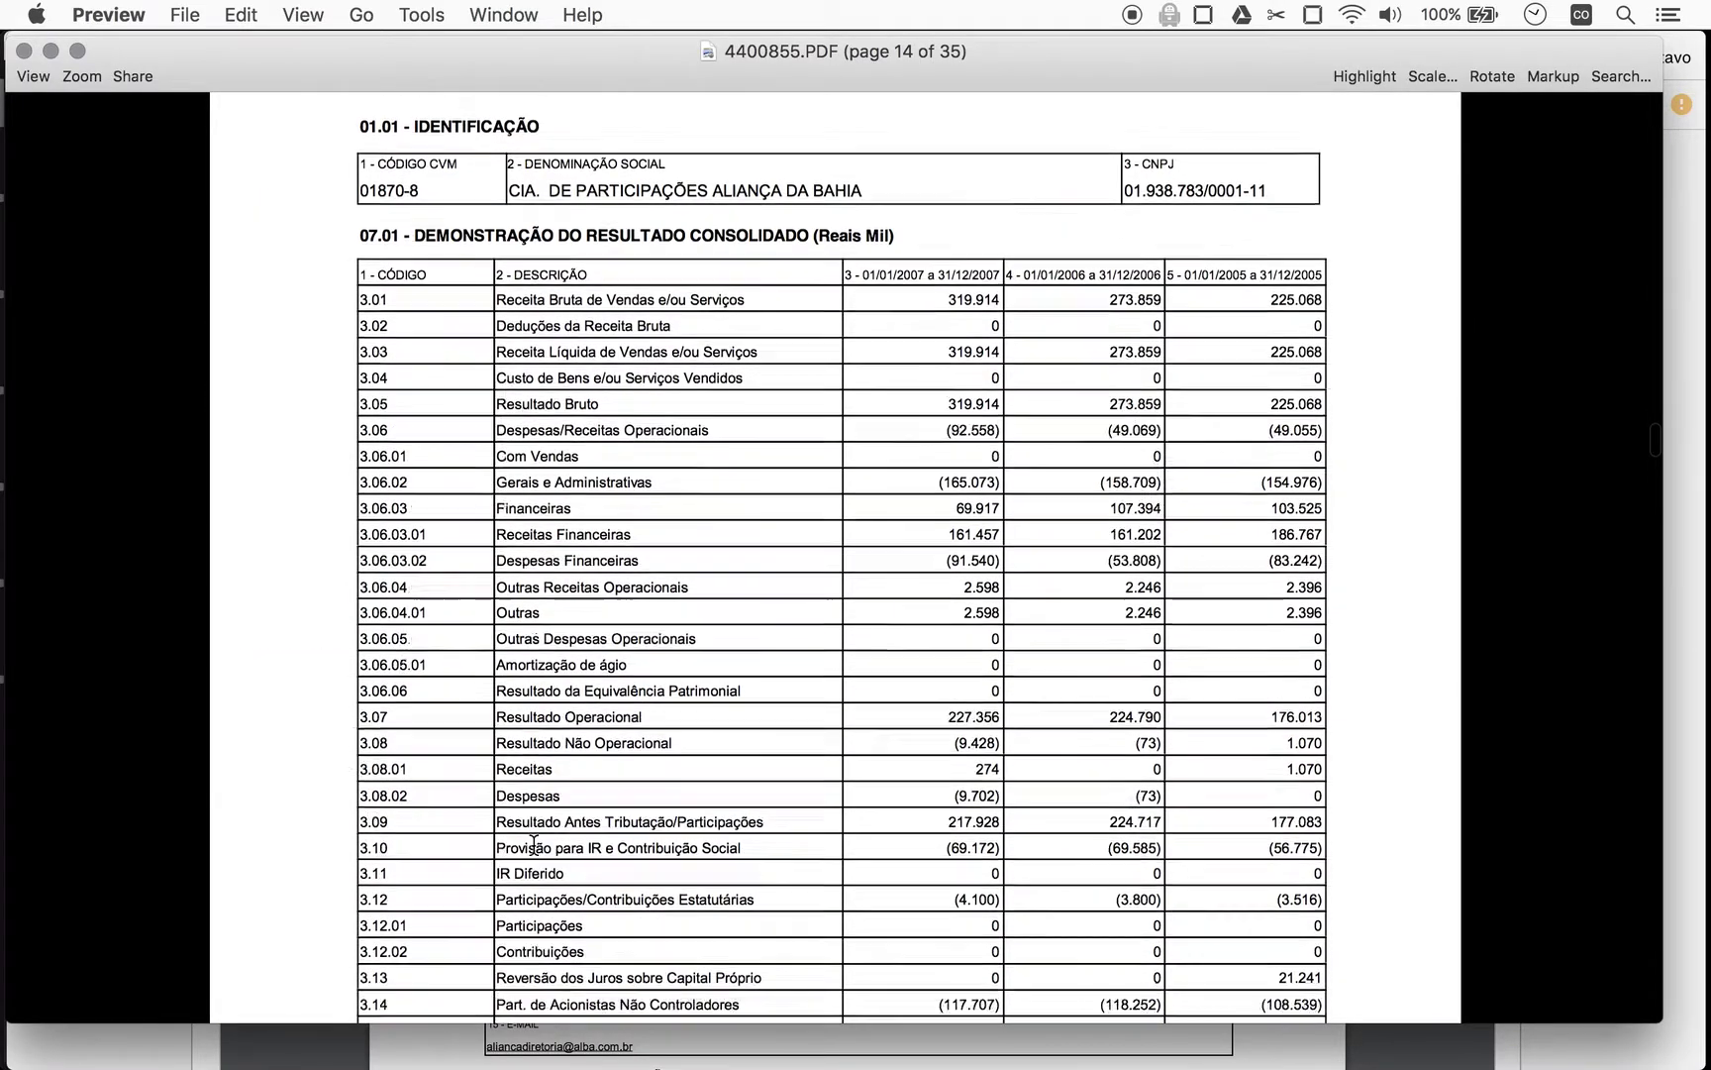
{"action": "scroll", "coordinate": [534, 844], "scroll_direction": "down", "scroll_amount": 5}
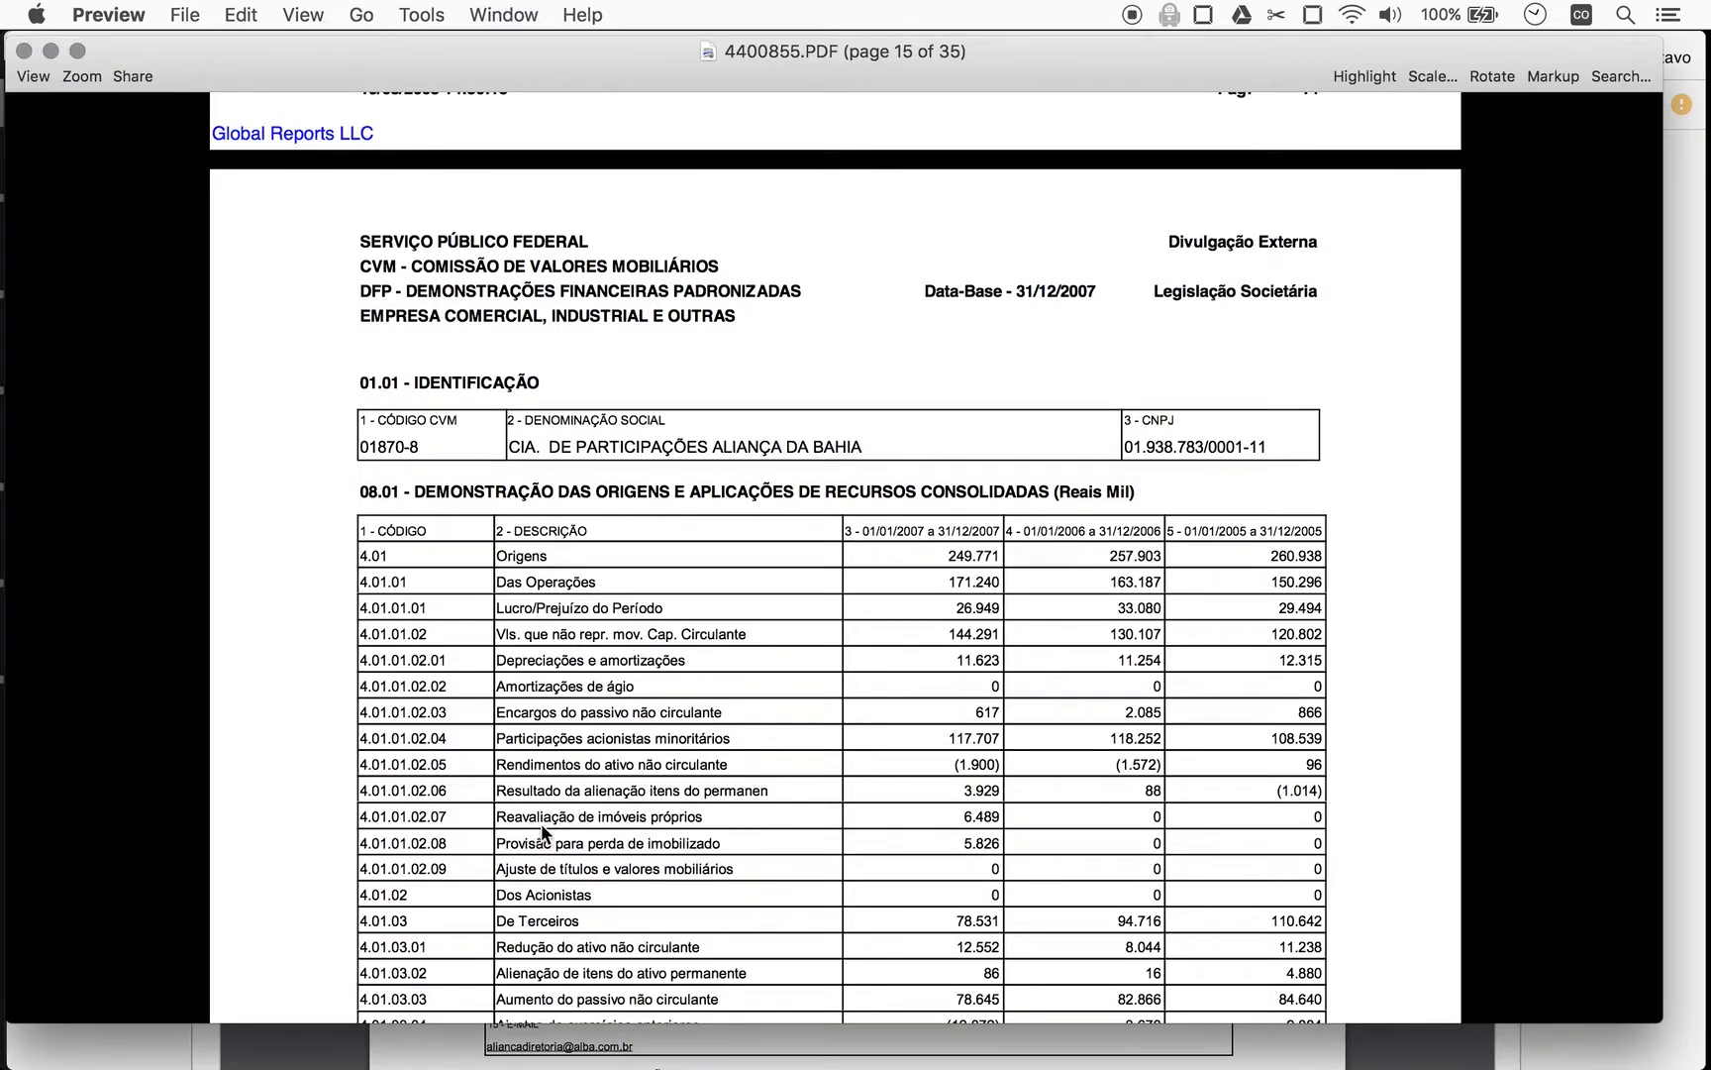
{"action": "scroll", "coordinate": [540, 824], "scroll_direction": "down", "scroll_amount": 15}
{"action": "scroll", "coordinate": [540, 824], "scroll_direction": "up", "scroll_amount": 15}
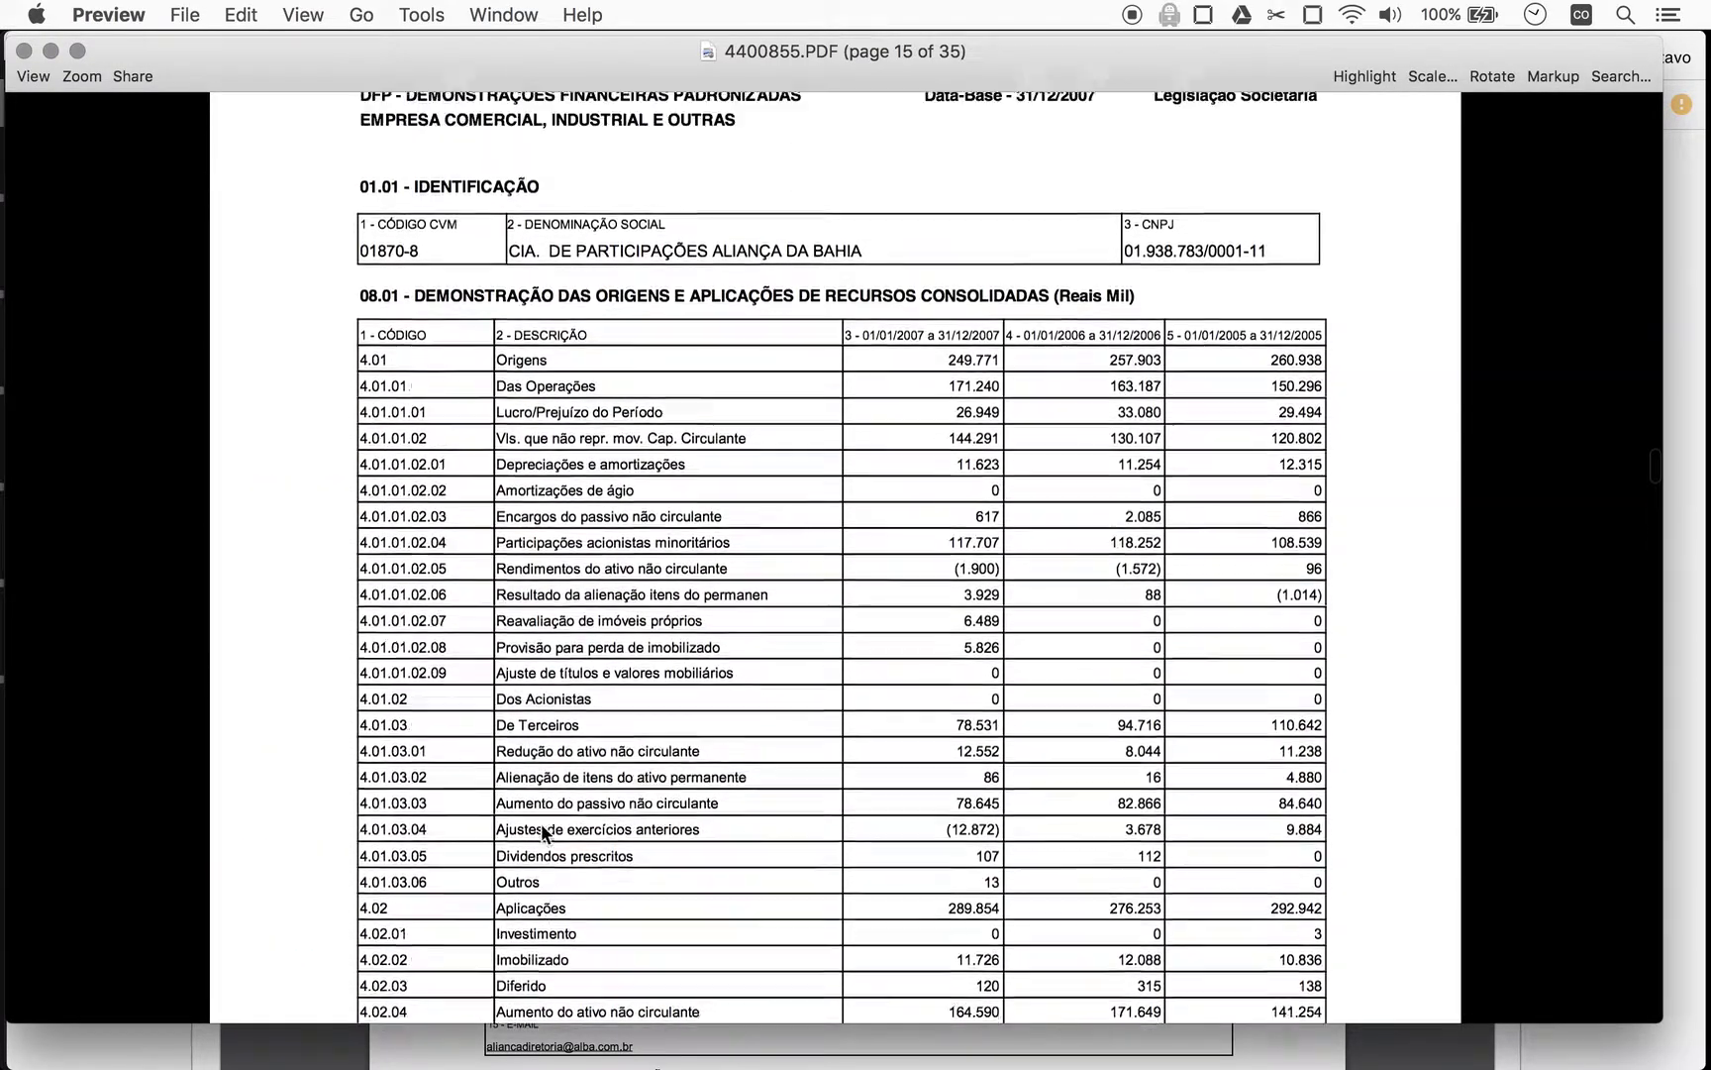
{"action": "scroll", "coordinate": [539, 824], "scroll_direction": "up", "scroll_amount": 5}
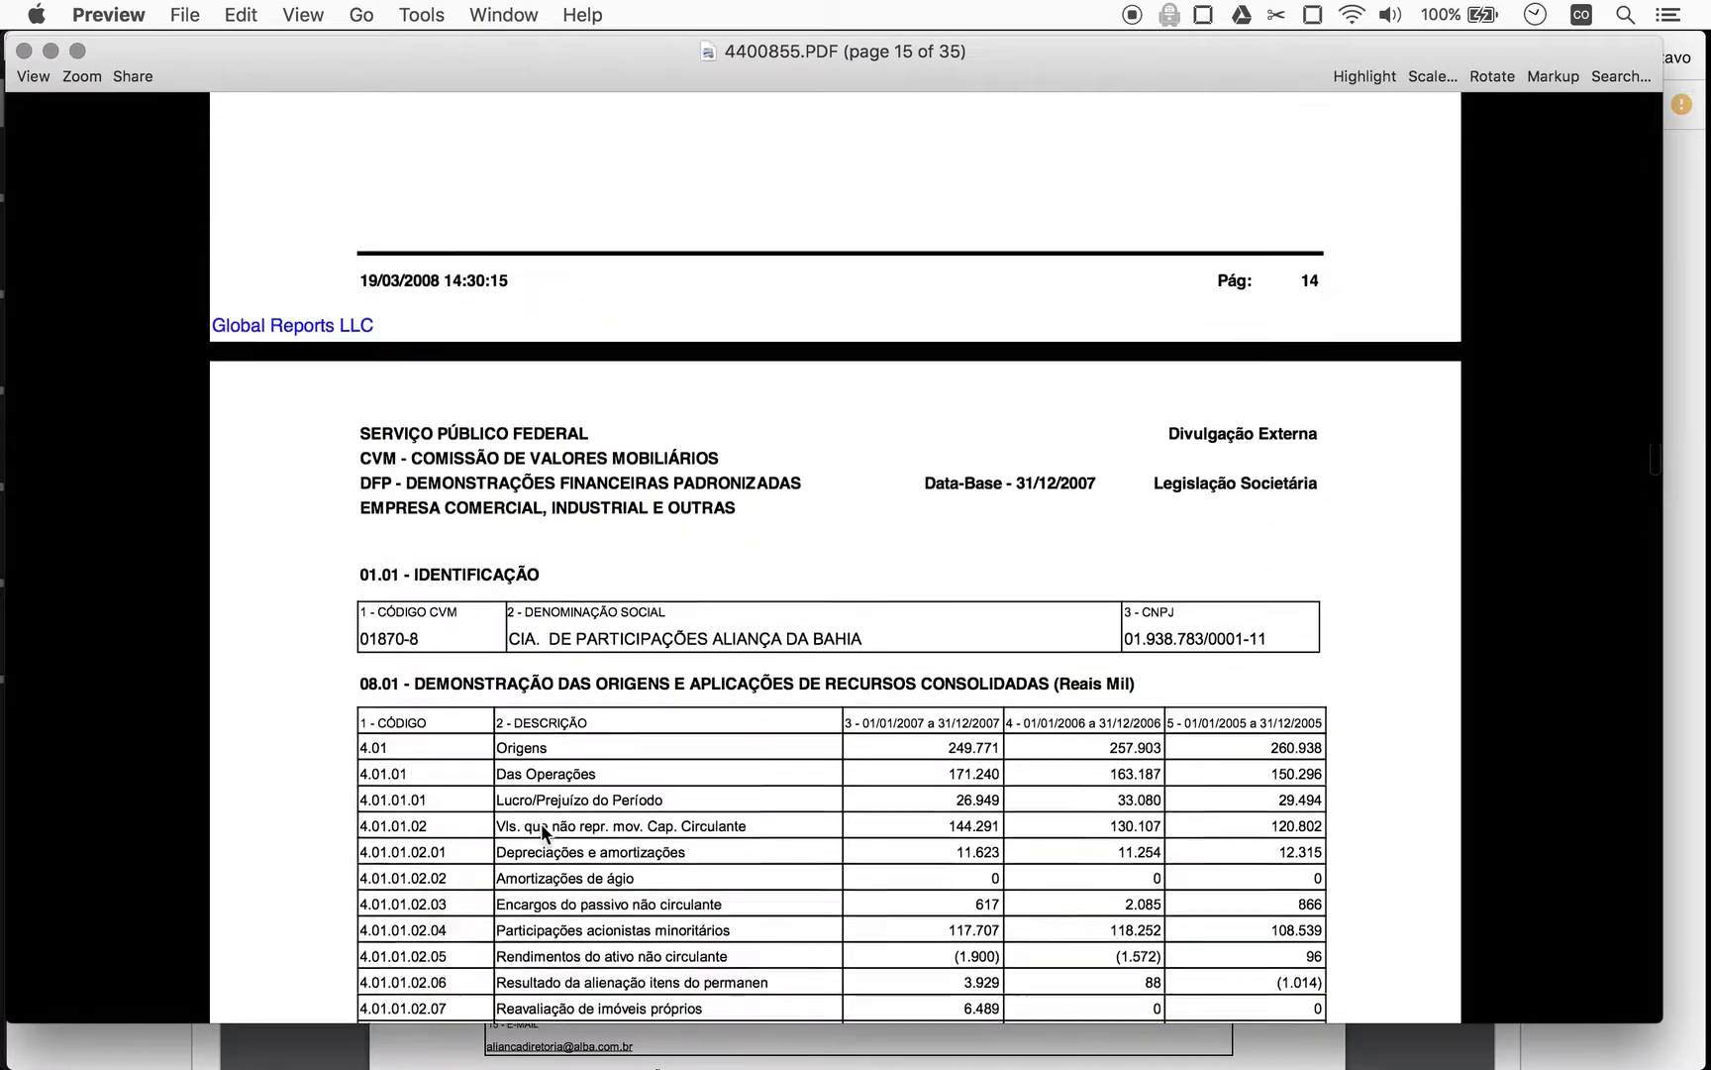
{"action": "scroll", "coordinate": [540, 824], "scroll_direction": "up", "scroll_amount": 15}
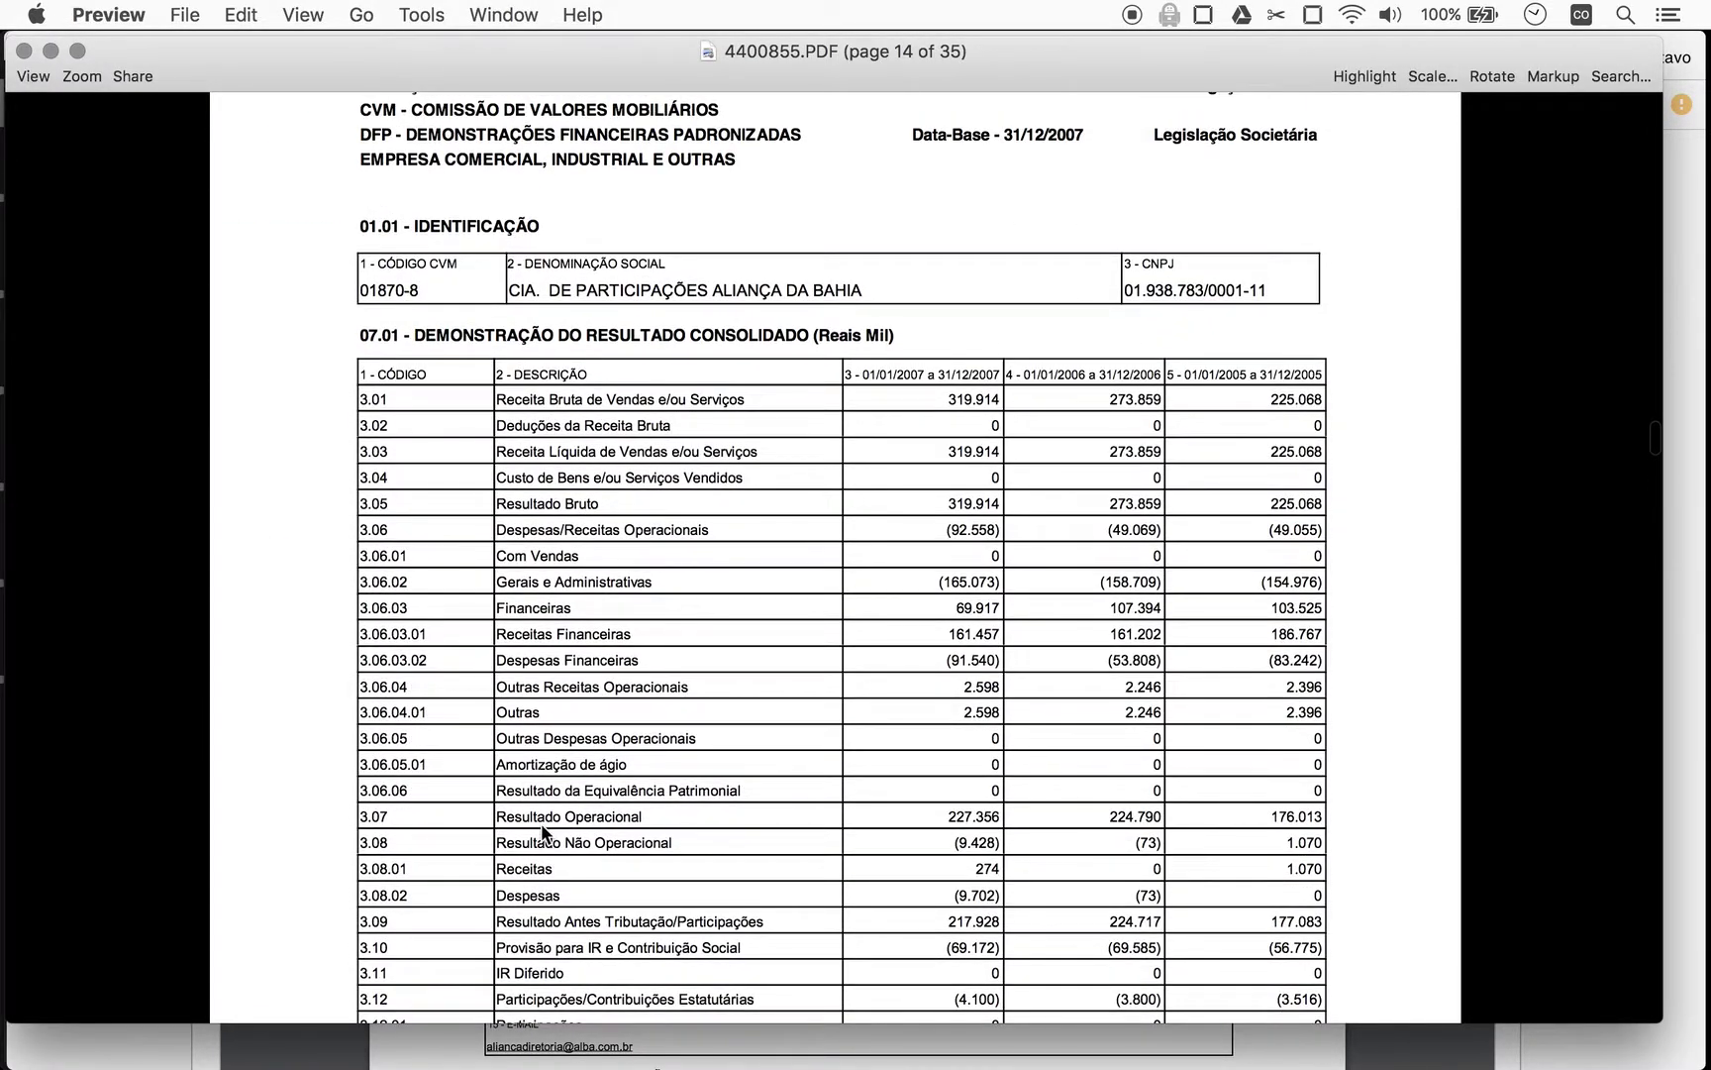
Close the 2007 report and Morningstar filings tabs and return to the spreadsheet.
{"action": "key", "text": "super+Tab"}
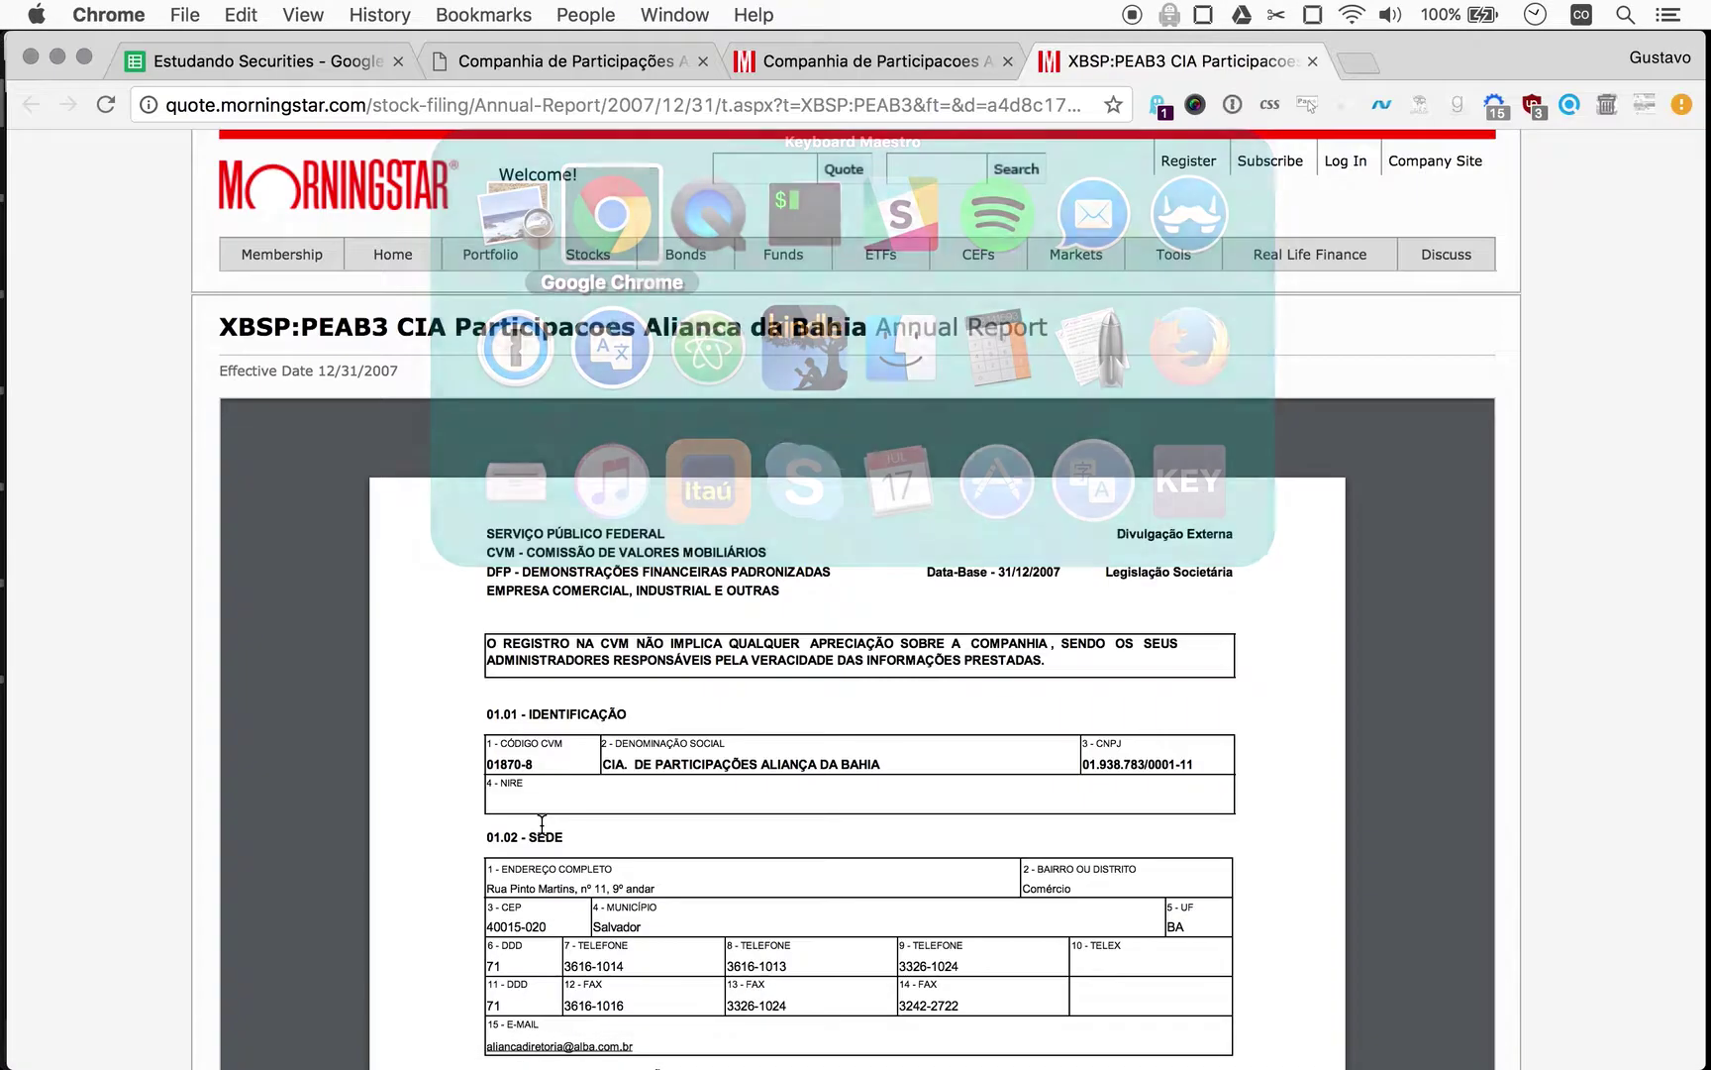
{"action": "key", "text": "super+w"}
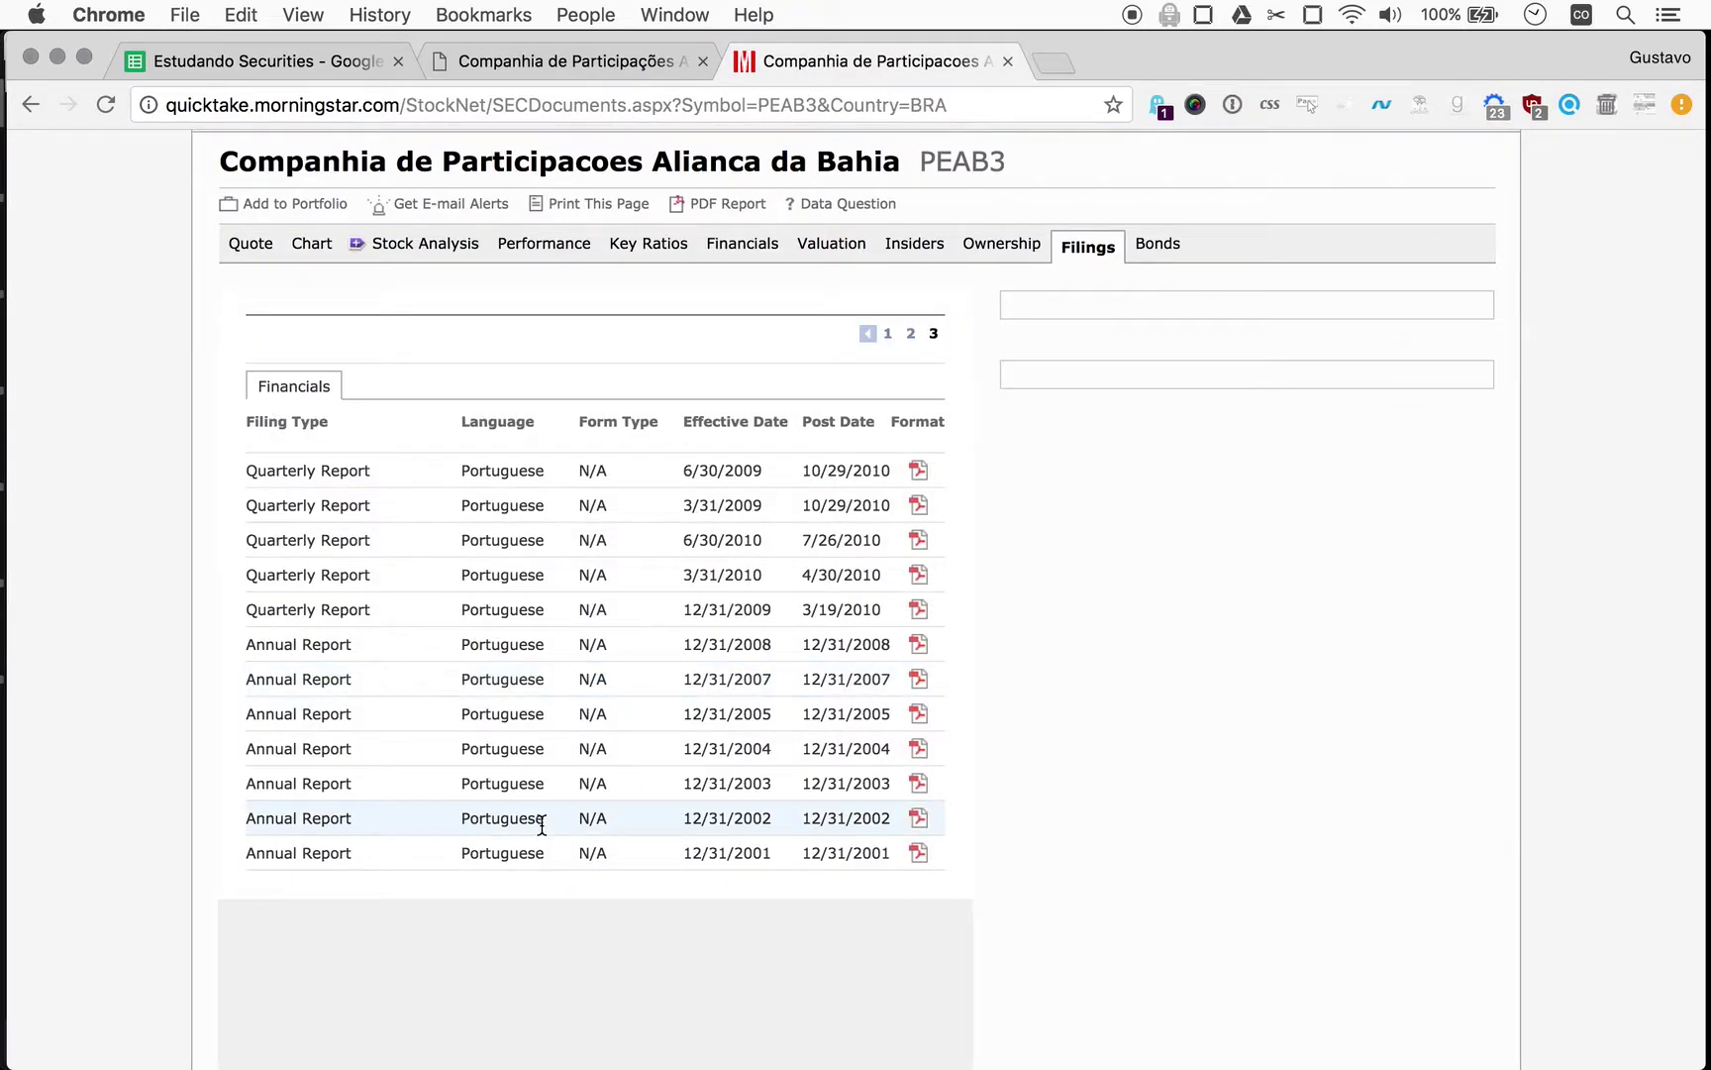
{"action": "key", "text": "super+w"}
{"action": "key", "text": "super+alt+Left"}
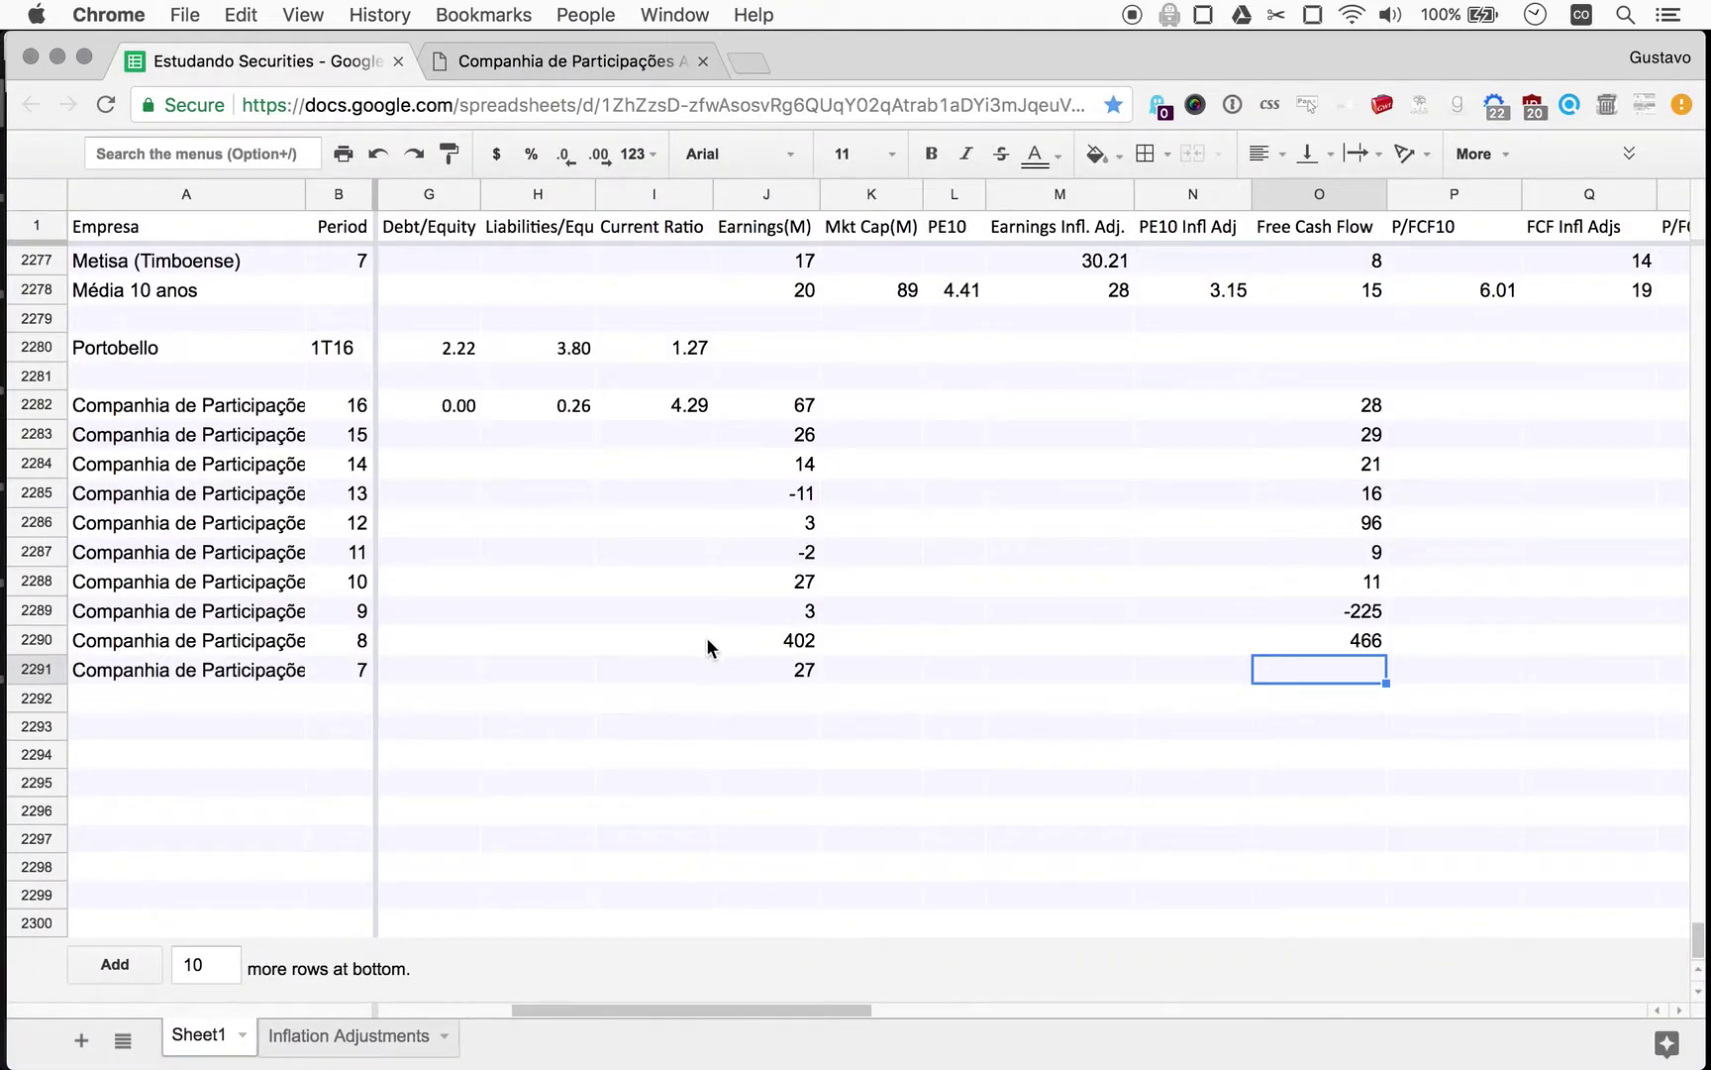
Label cell A2292 'Média' below the Companhia de Participações rows.
{"action": "left_click", "coordinate": [141, 710]}
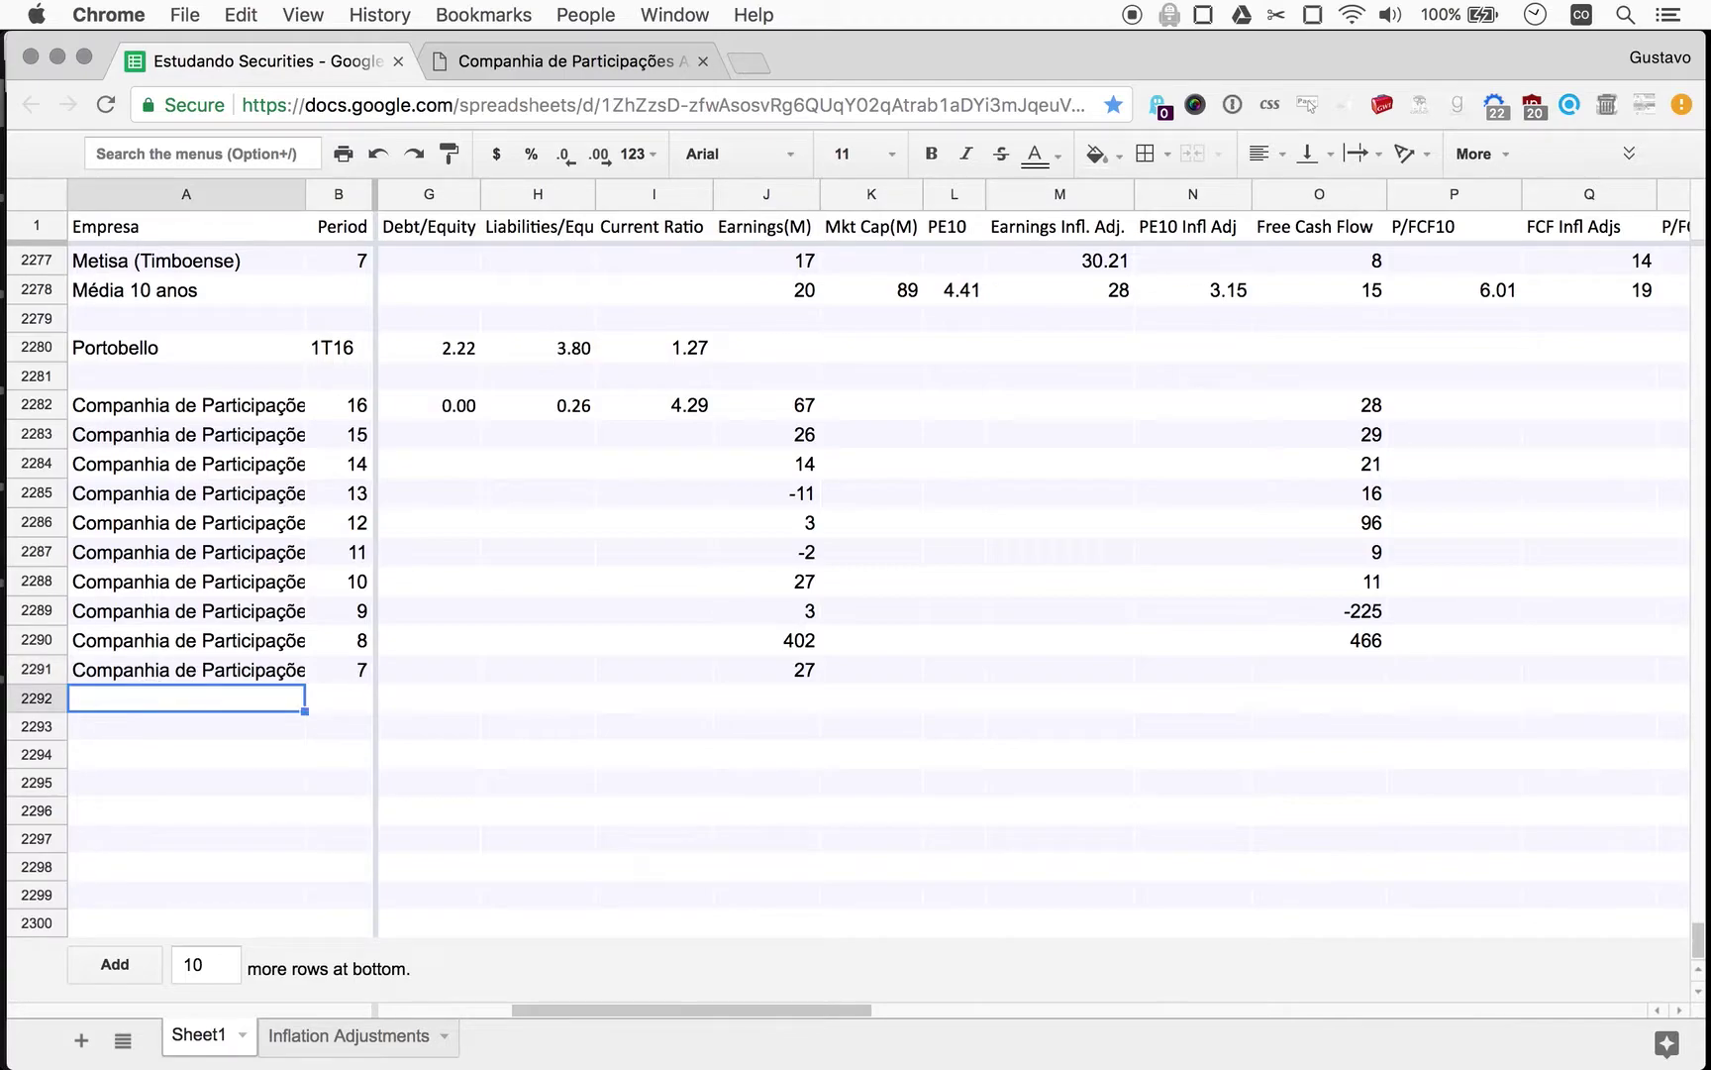
{"action": "type", "text": "Média"}
{"action": "key", "text": "Tab"}
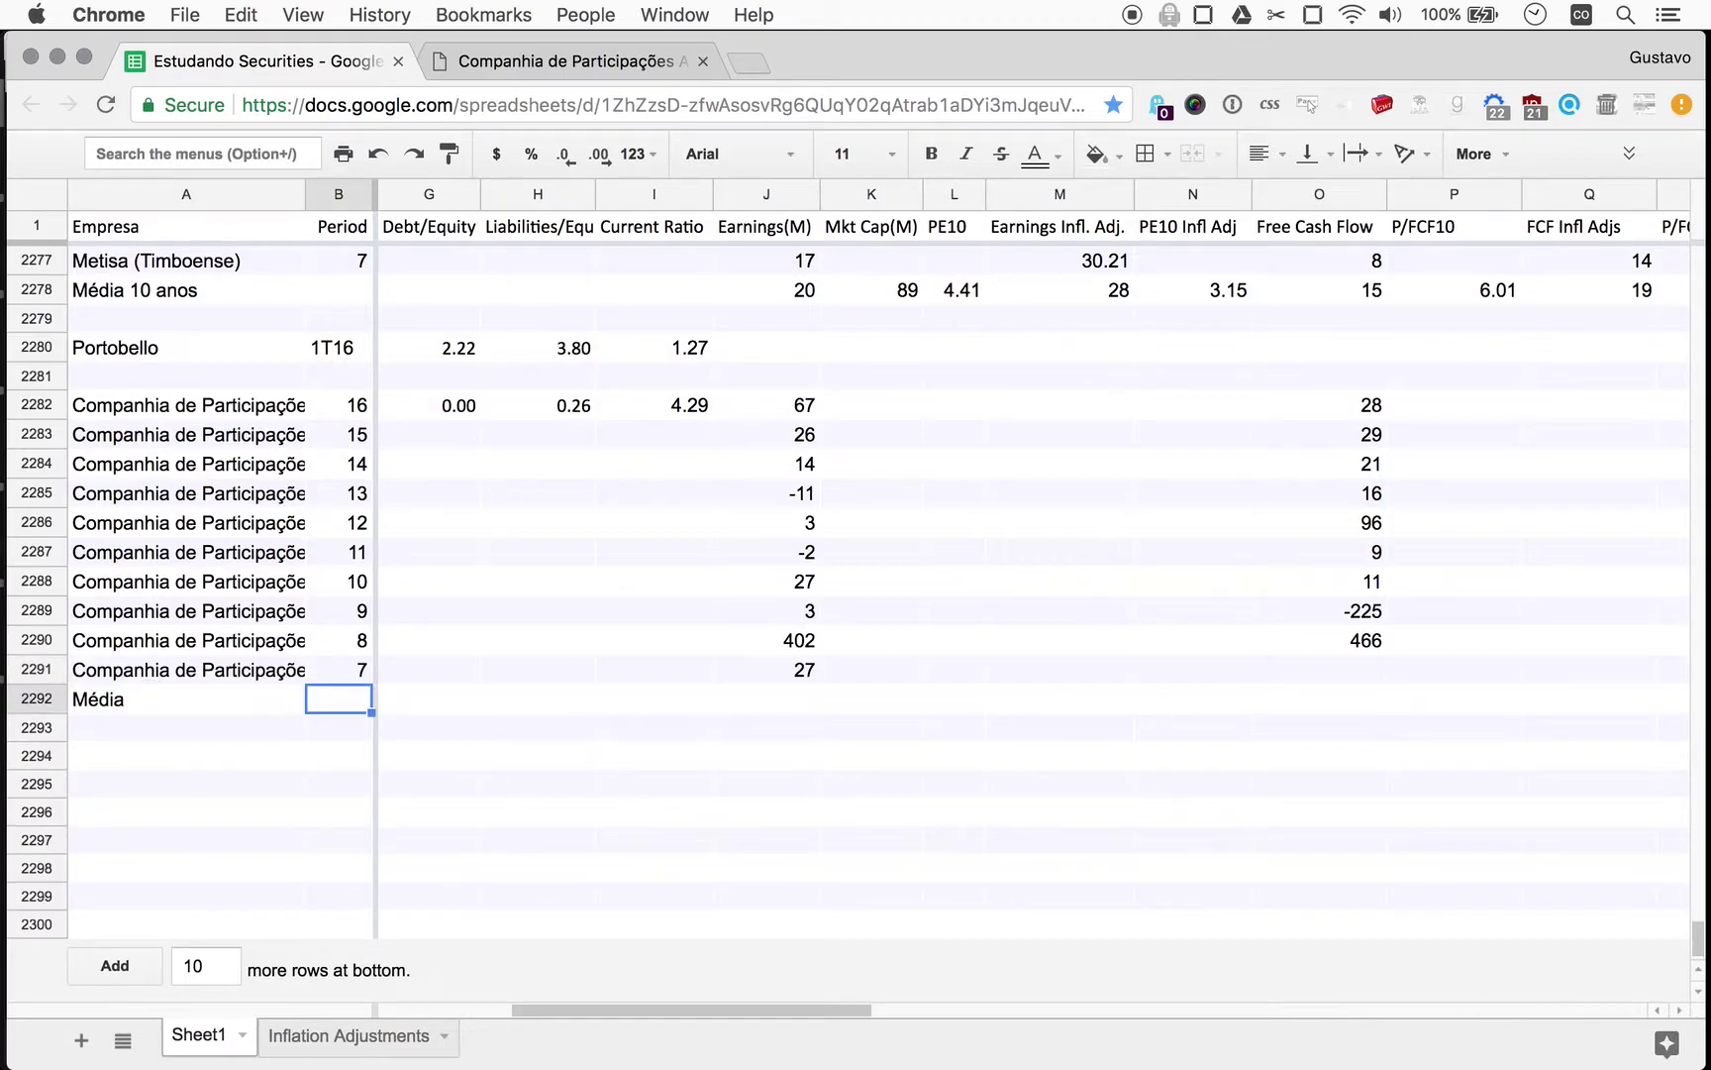
{"action": "key", "text": "Tab"}
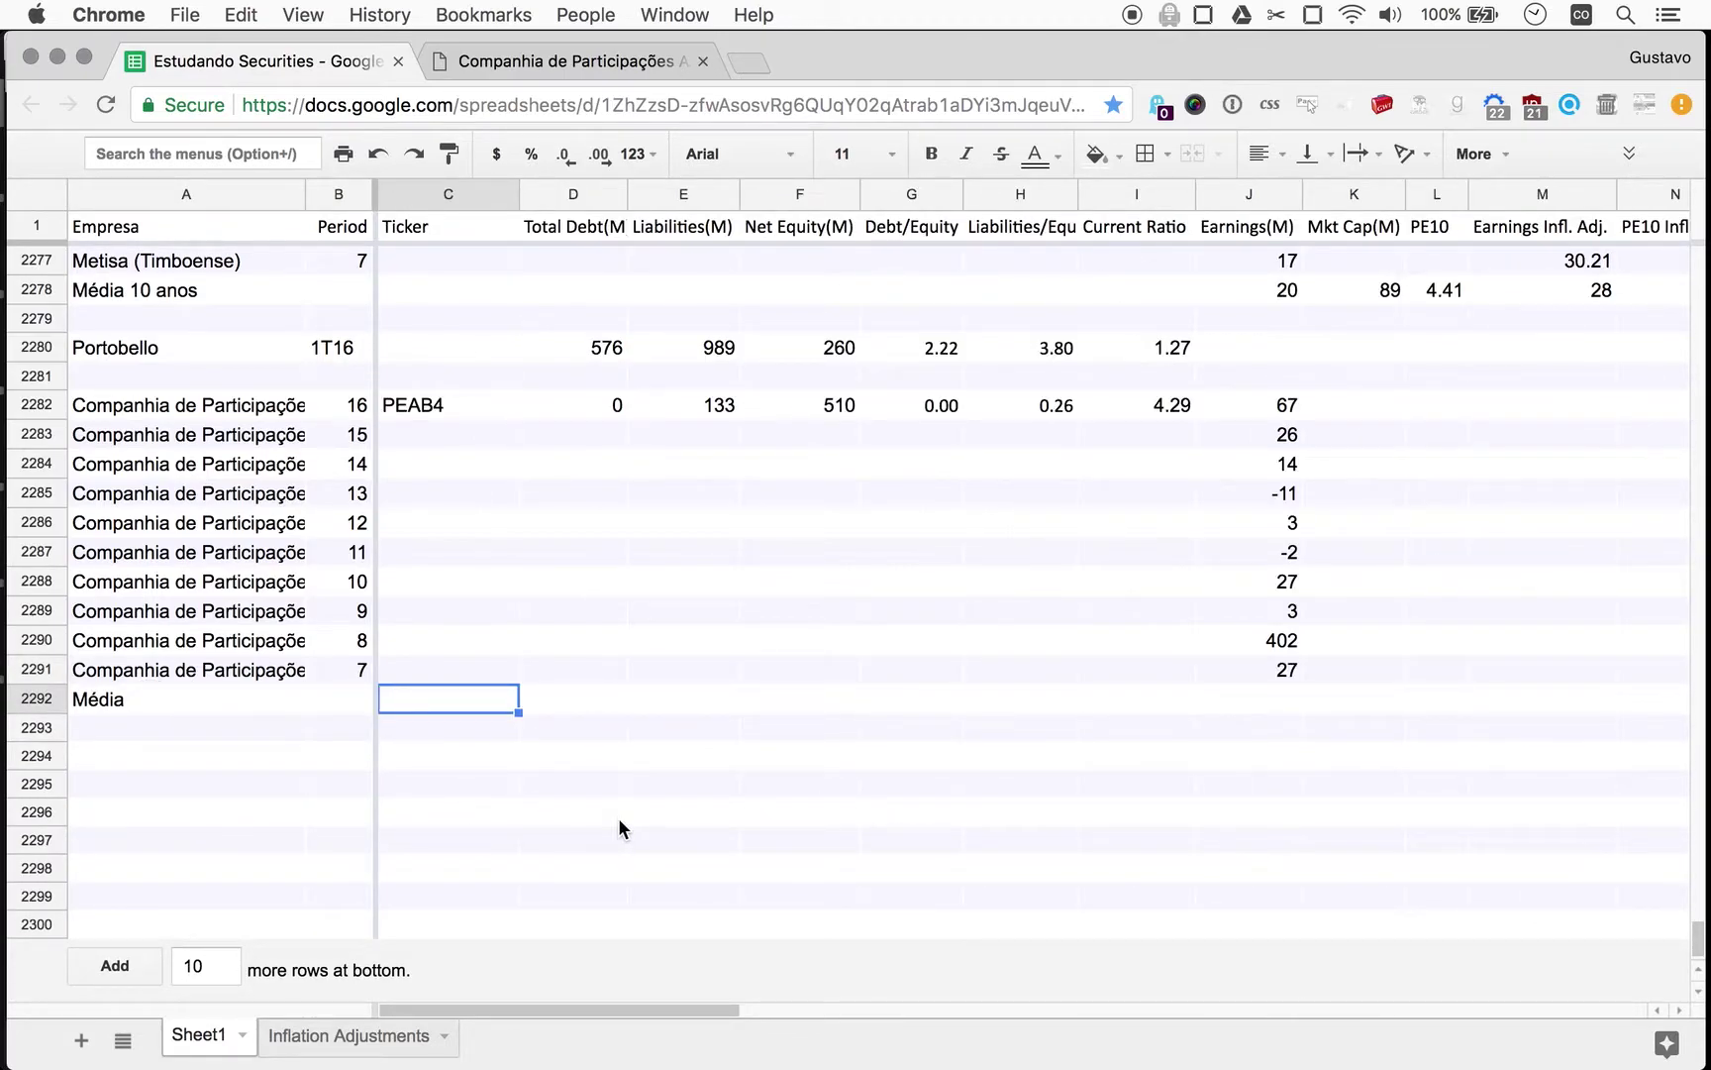
{"action": "left_click", "coordinate": [1270, 705]}
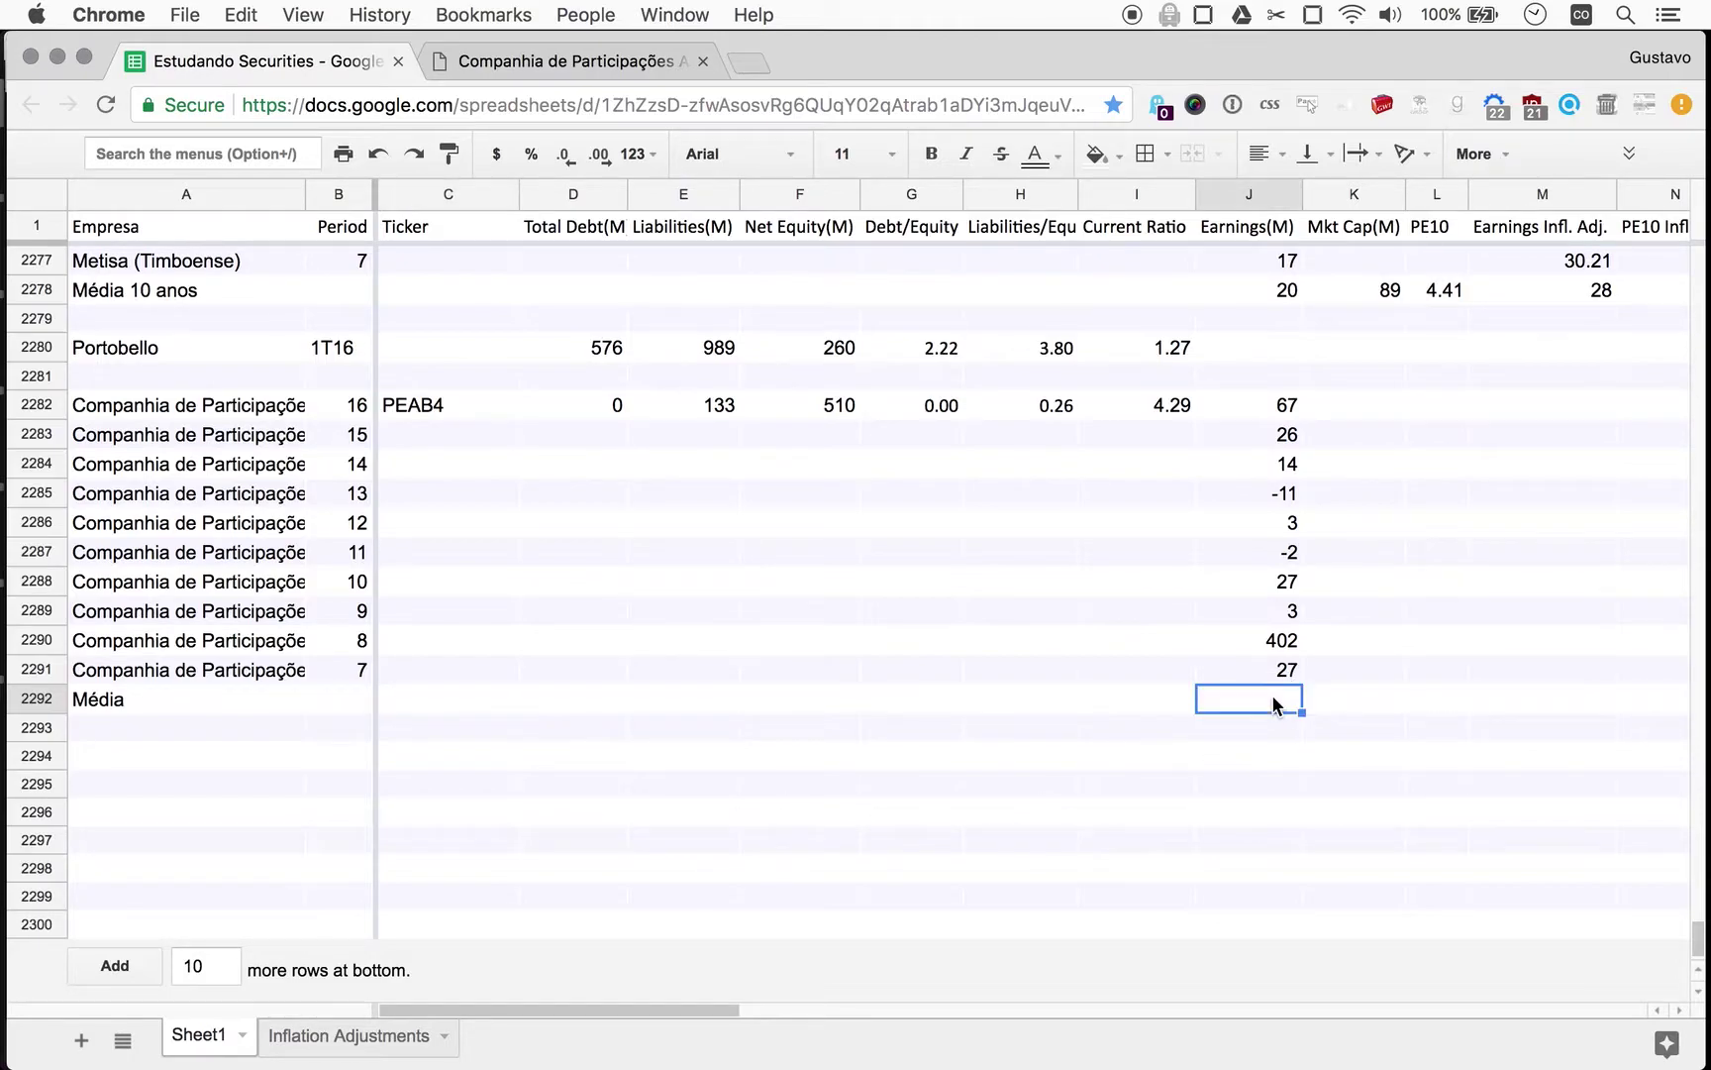
{"action": "scroll", "coordinate": [1275, 705], "scroll_direction": "right", "scroll_amount": 5}
{"action": "scroll", "coordinate": [1275, 705], "scroll_direction": "right", "scroll_amount": 1}
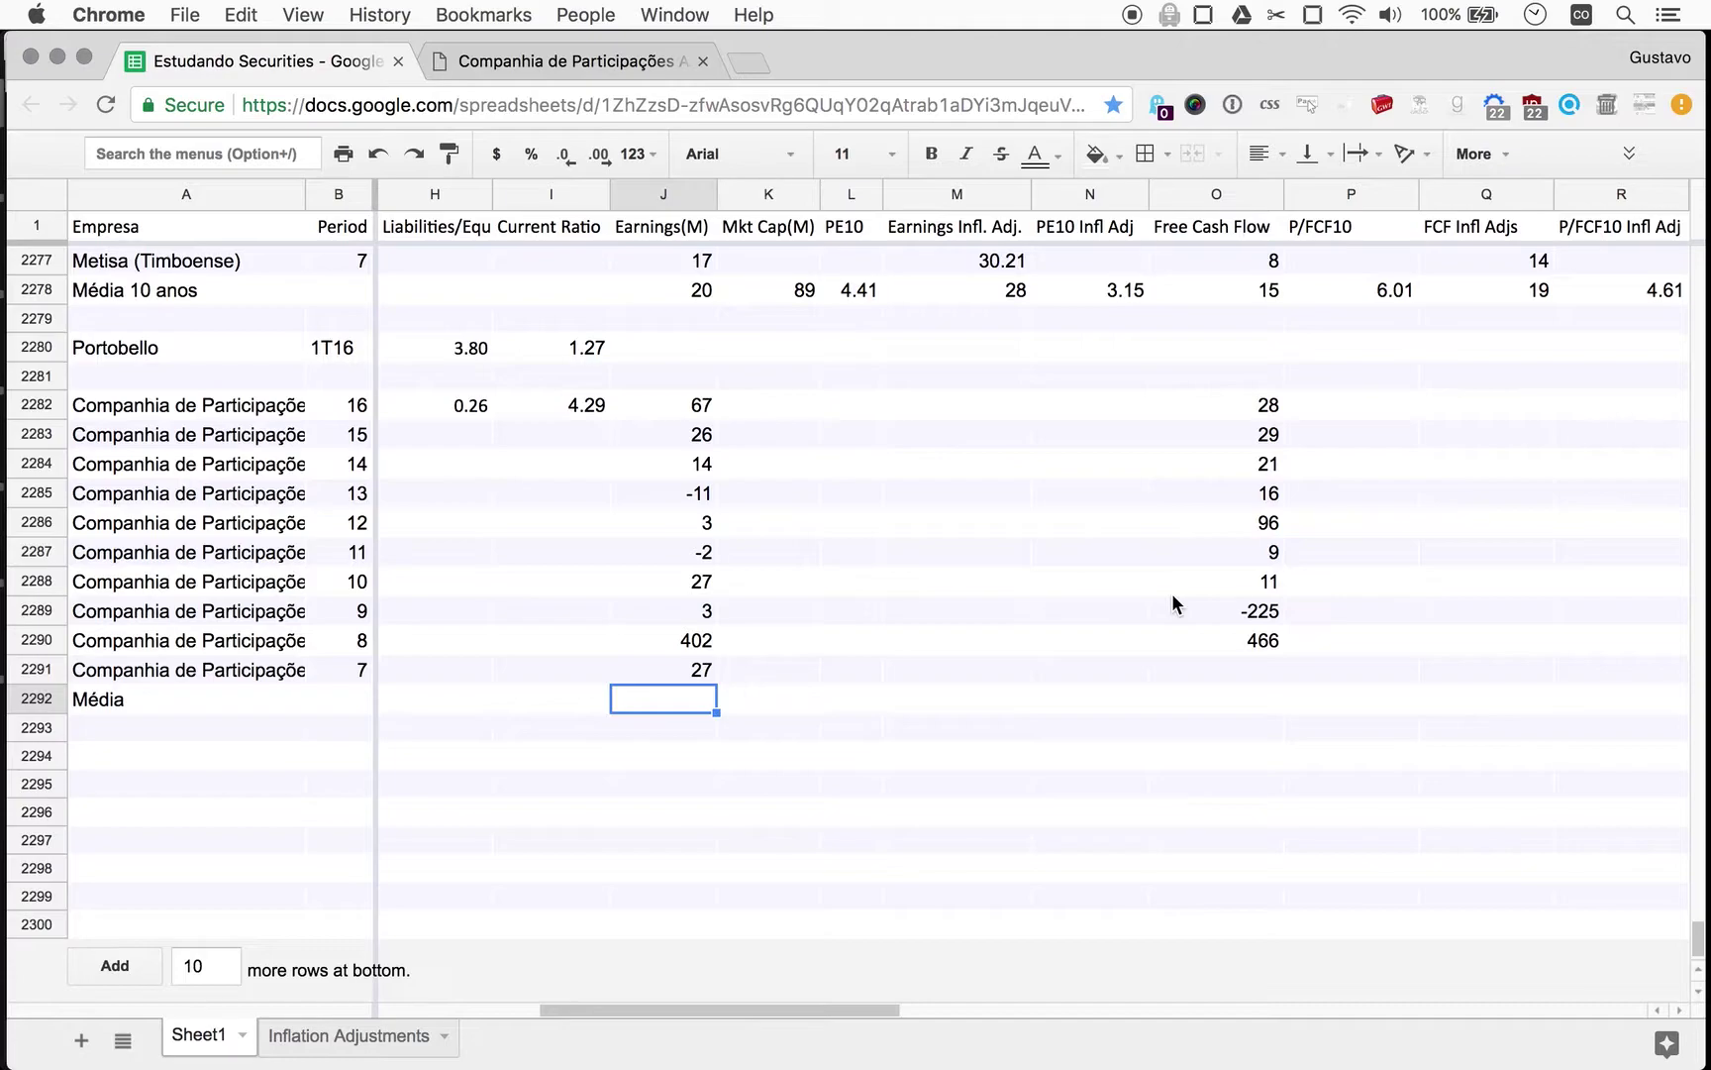
{"action": "key", "text": "Up"}
{"action": "key", "text": "Up"}
{"action": "key", "text": "Up"}
{"action": "key", "text": "Up"}
{"action": "key", "text": "Up"}
{"action": "key", "text": "Up"}
{"action": "key", "text": "Up"}
{"action": "key", "text": "Up"}
{"action": "key", "text": "Up"}
{"action": "key", "text": "Up"}
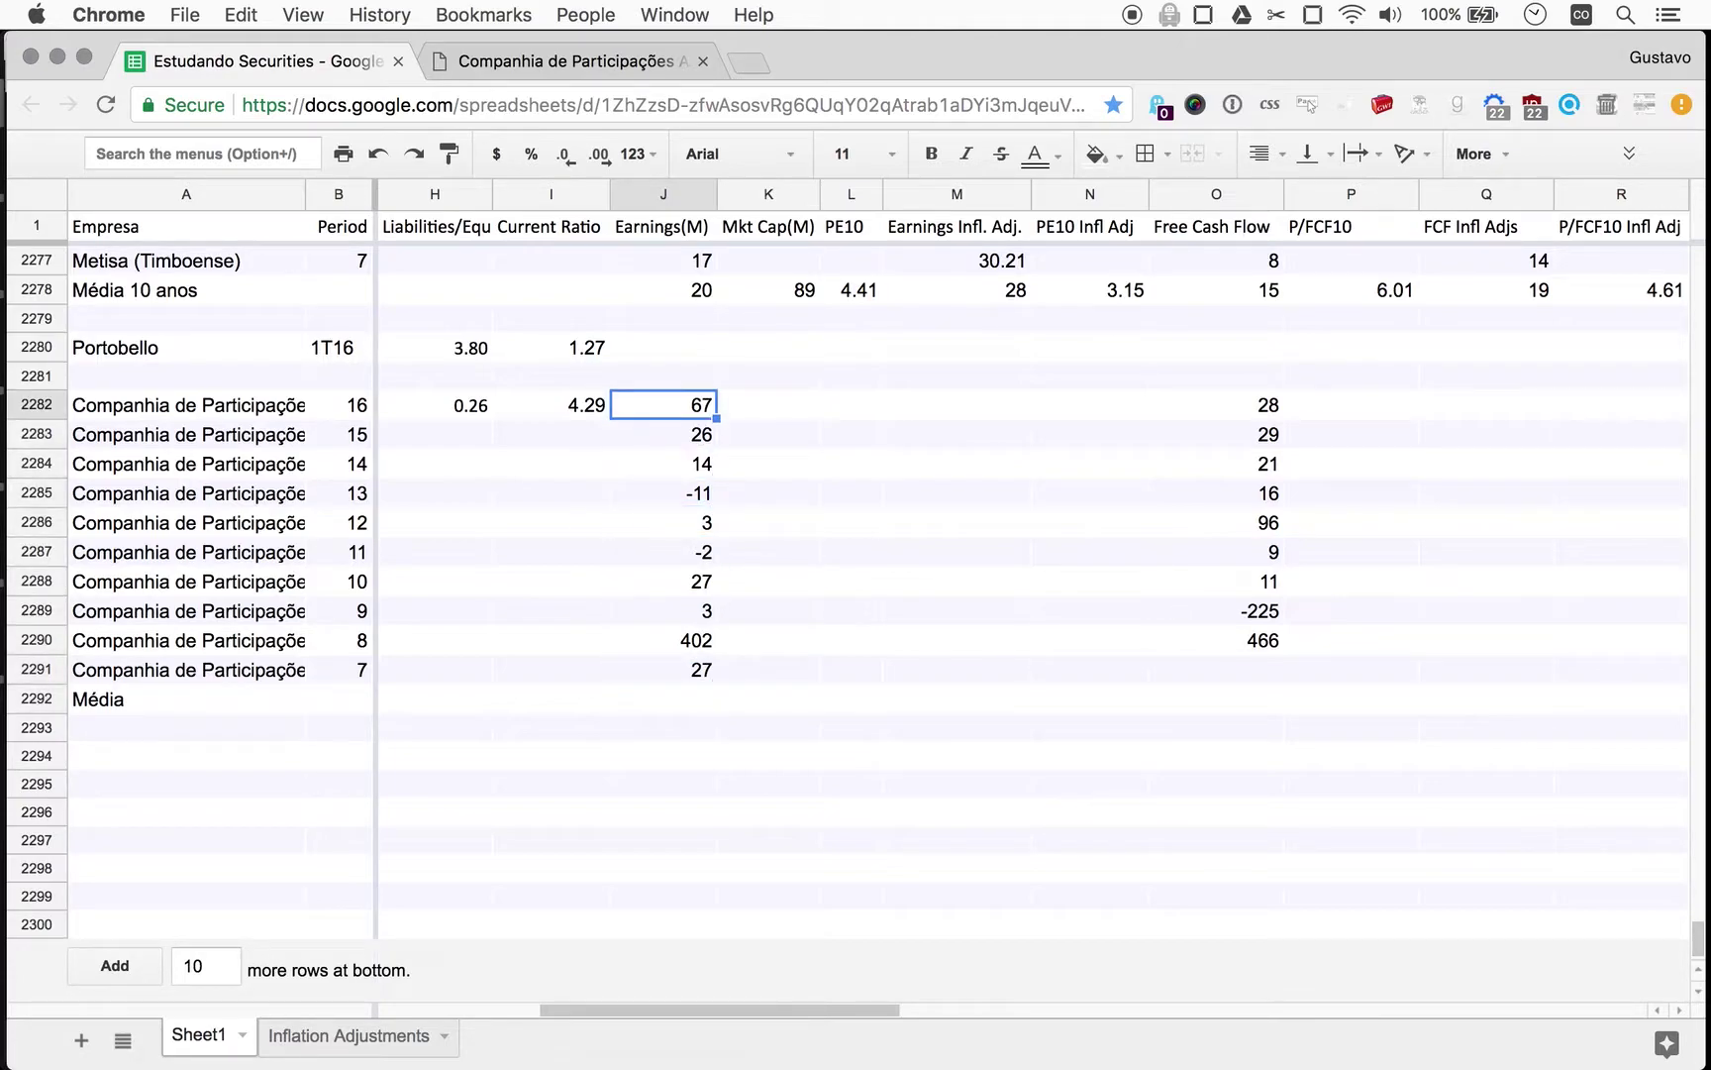
Enter =sum(J2282*'Inflation Adjustments'!B2) in M2282, giving adjusted earnings 67.
{"action": "key", "text": "Right"}
{"action": "key", "text": "Right"}
{"action": "key", "text": "Right"}
{"action": "key", "text": "Return"}
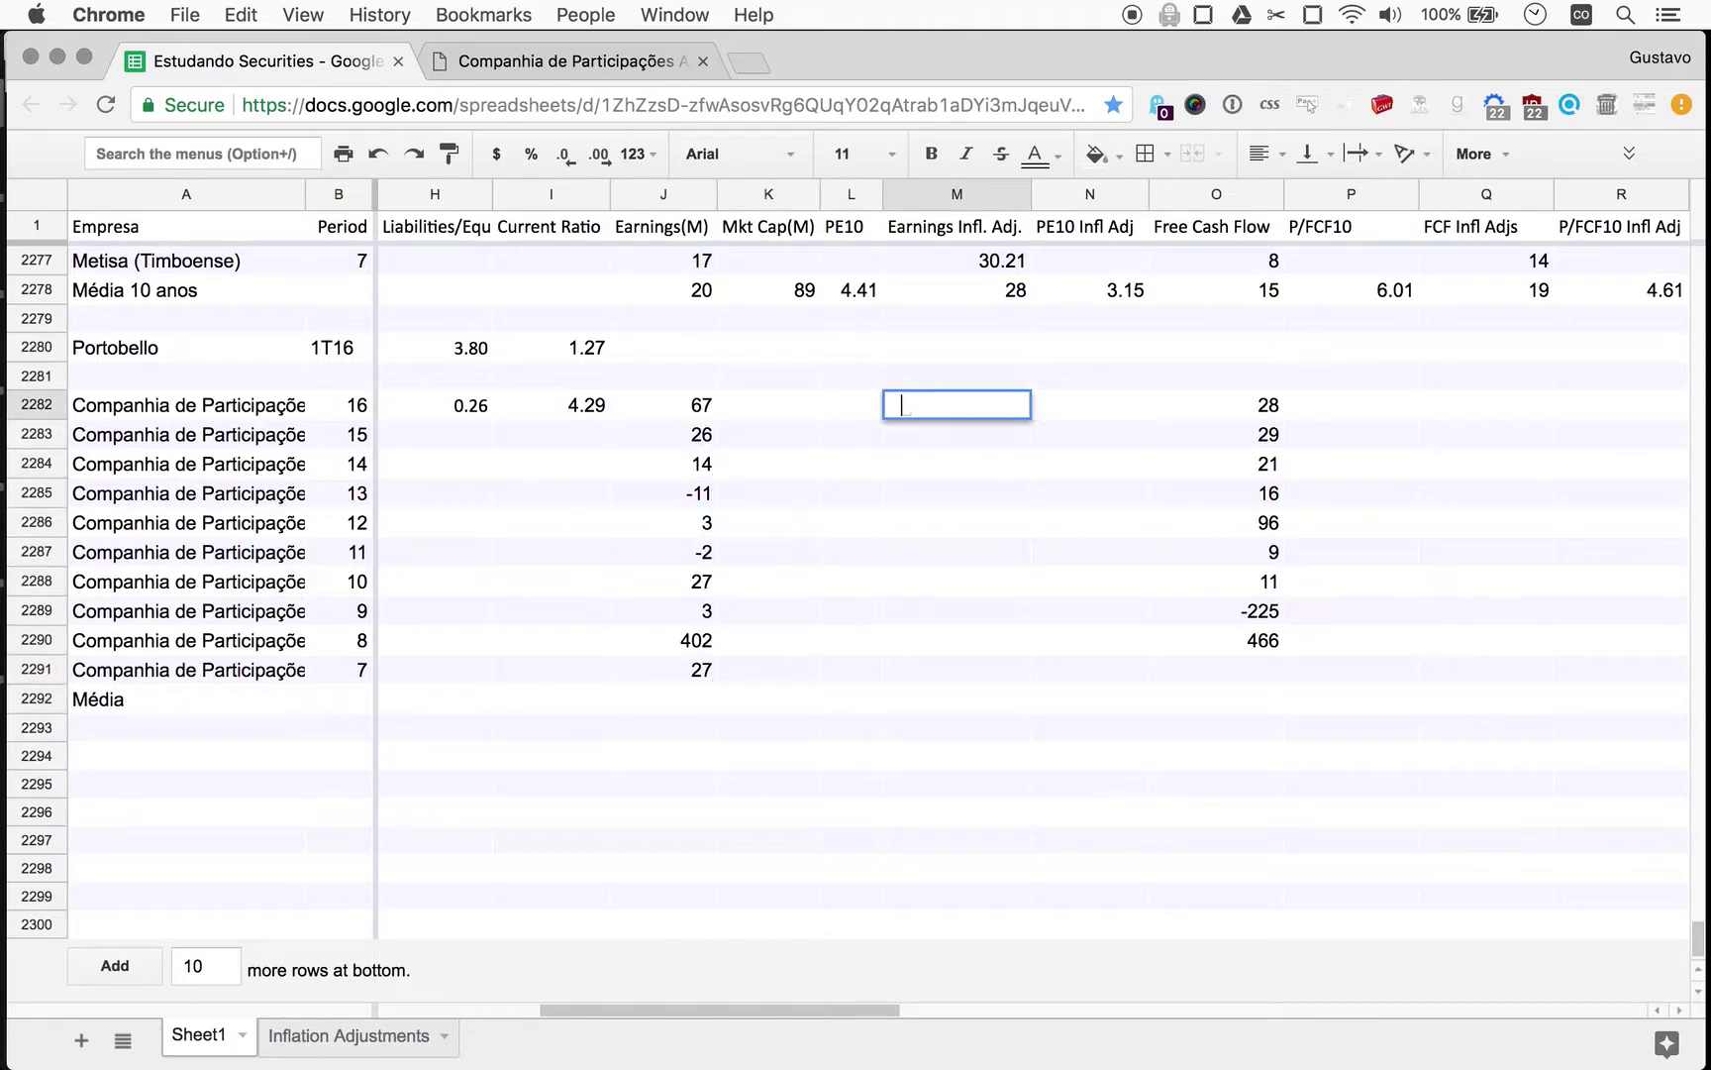
{"action": "type", "text": "=sum("}
{"action": "key", "text": "Left"}
{"action": "key", "text": "Left"}
{"action": "key", "text": "Left"}
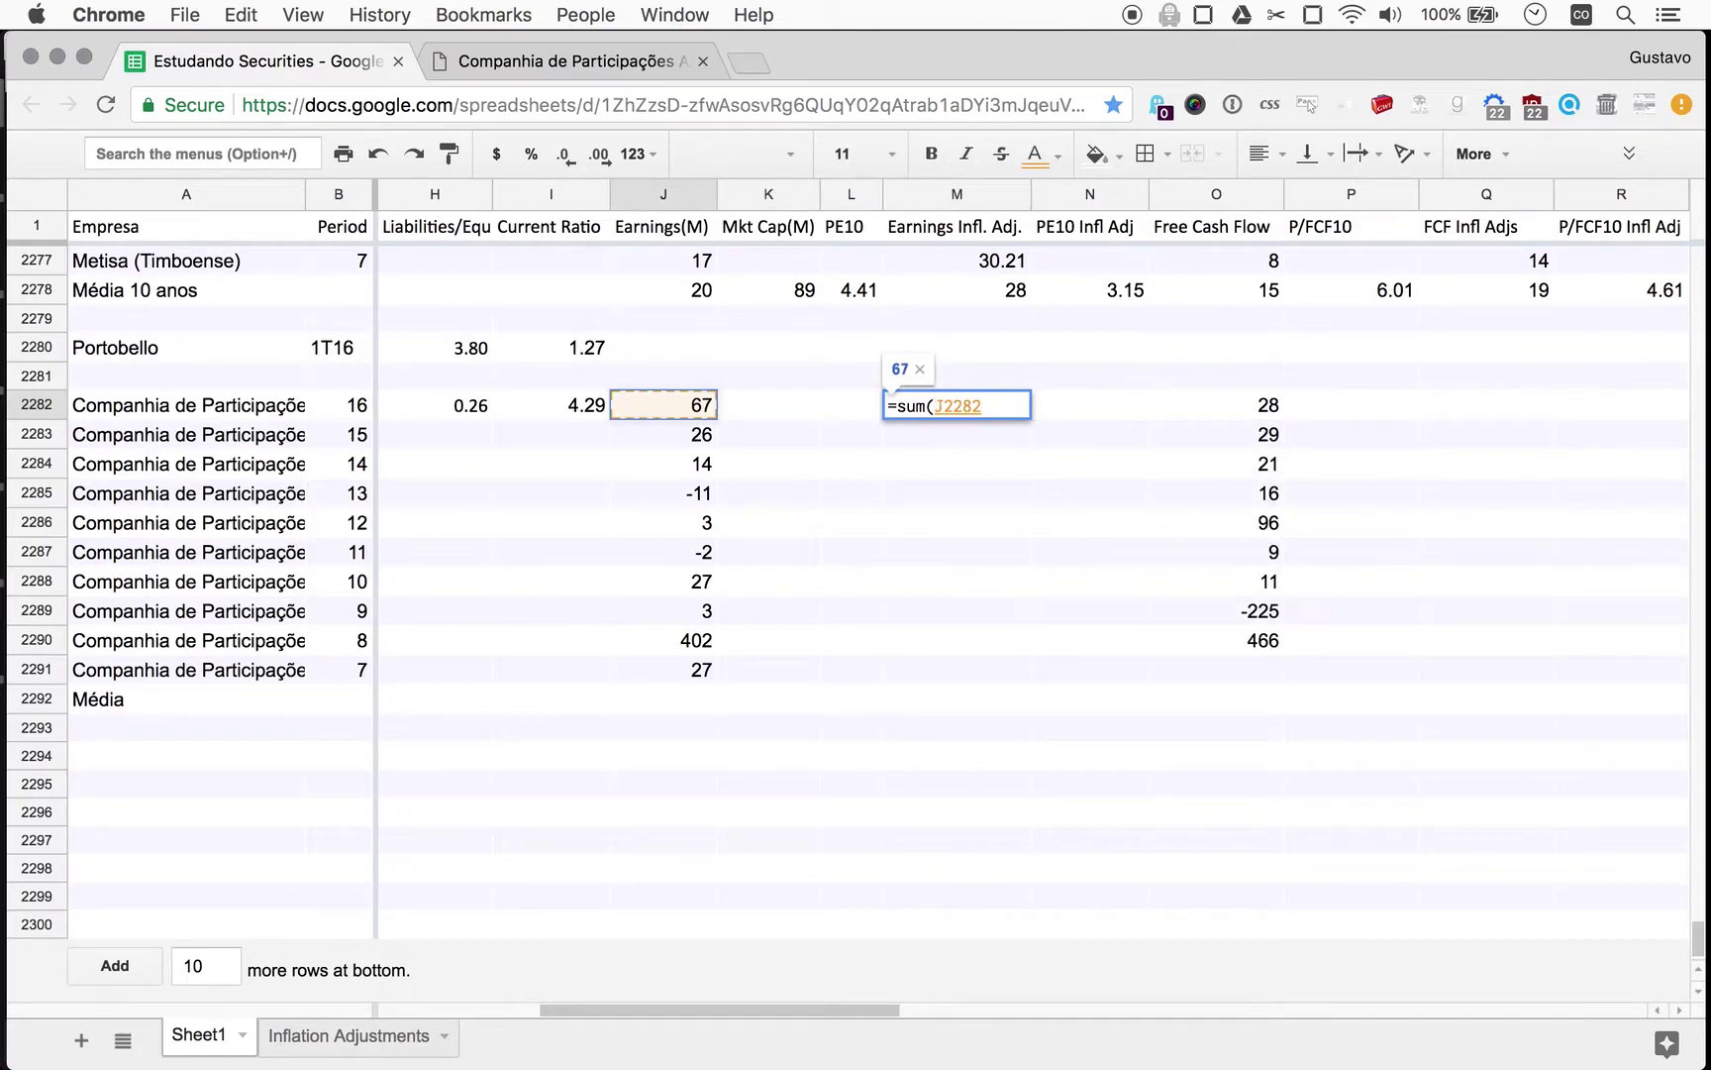
{"action": "type", "text": "*'Infa"}
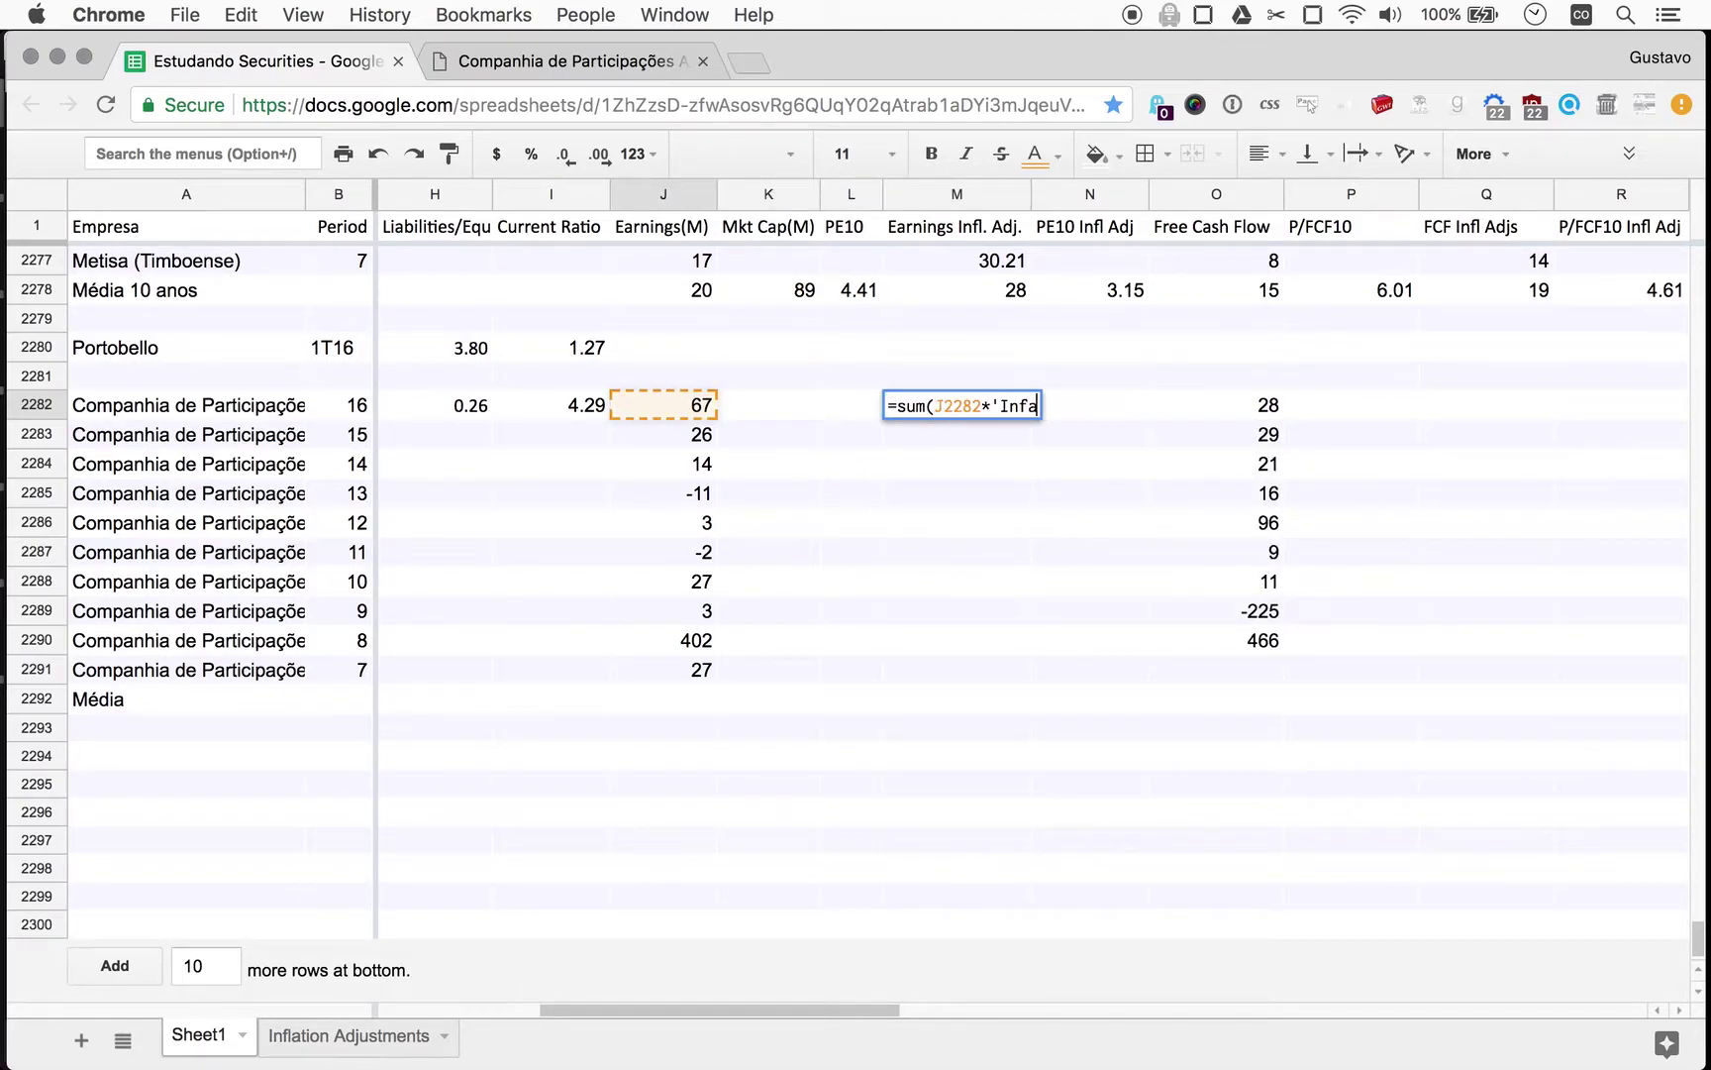
{"action": "key", "text": "BackSpace"}
{"action": "type", "text": "l"}
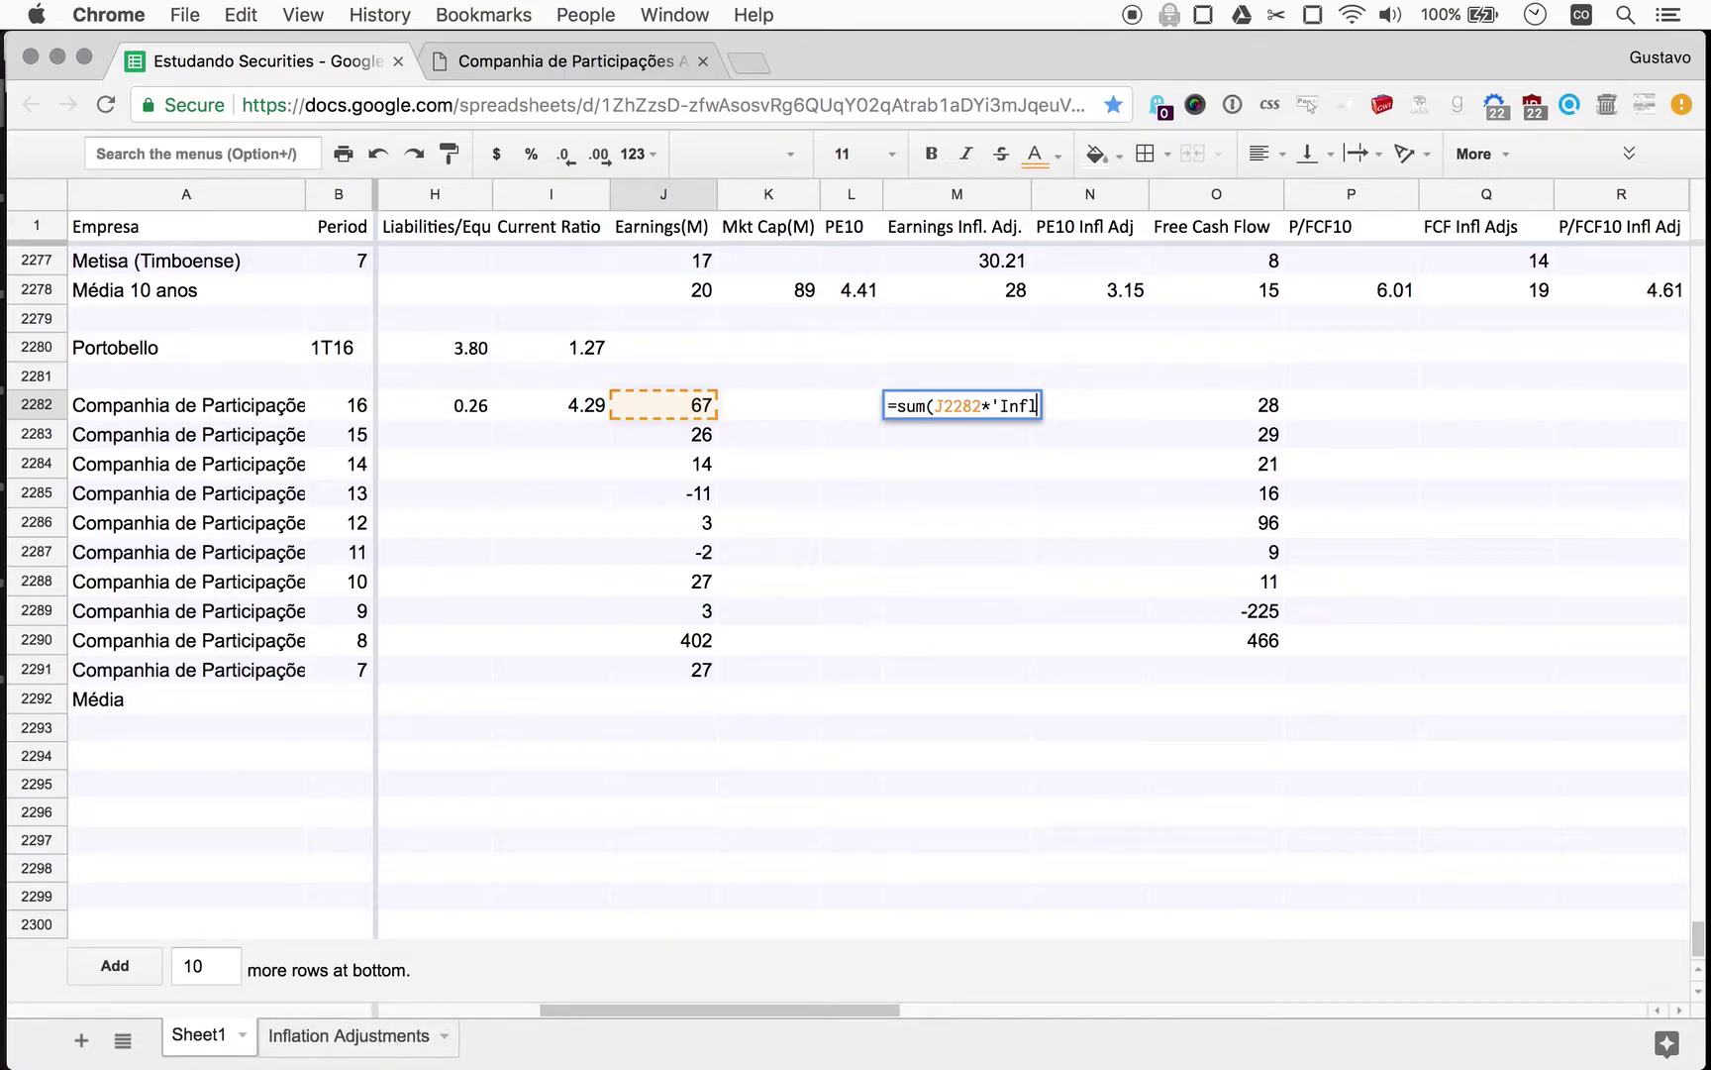
{"action": "type", "text": "ation Adjust"}
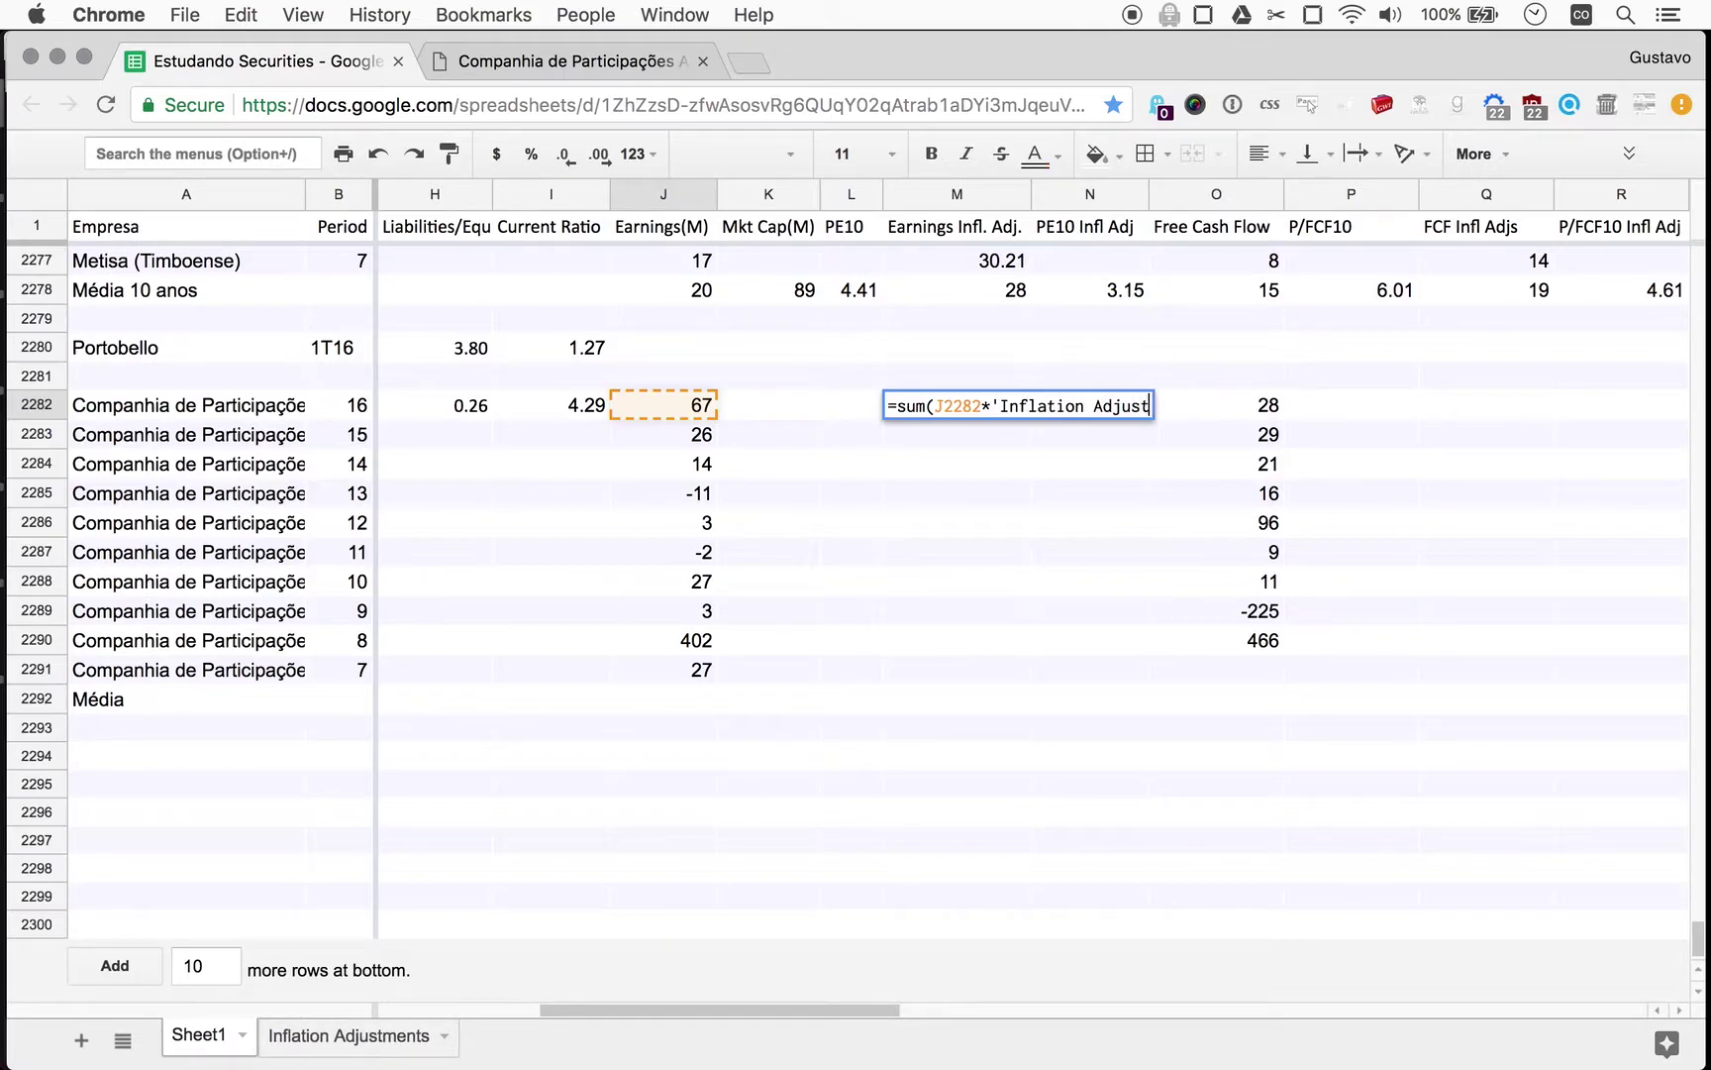
{"action": "type", "text": "ments'!"}
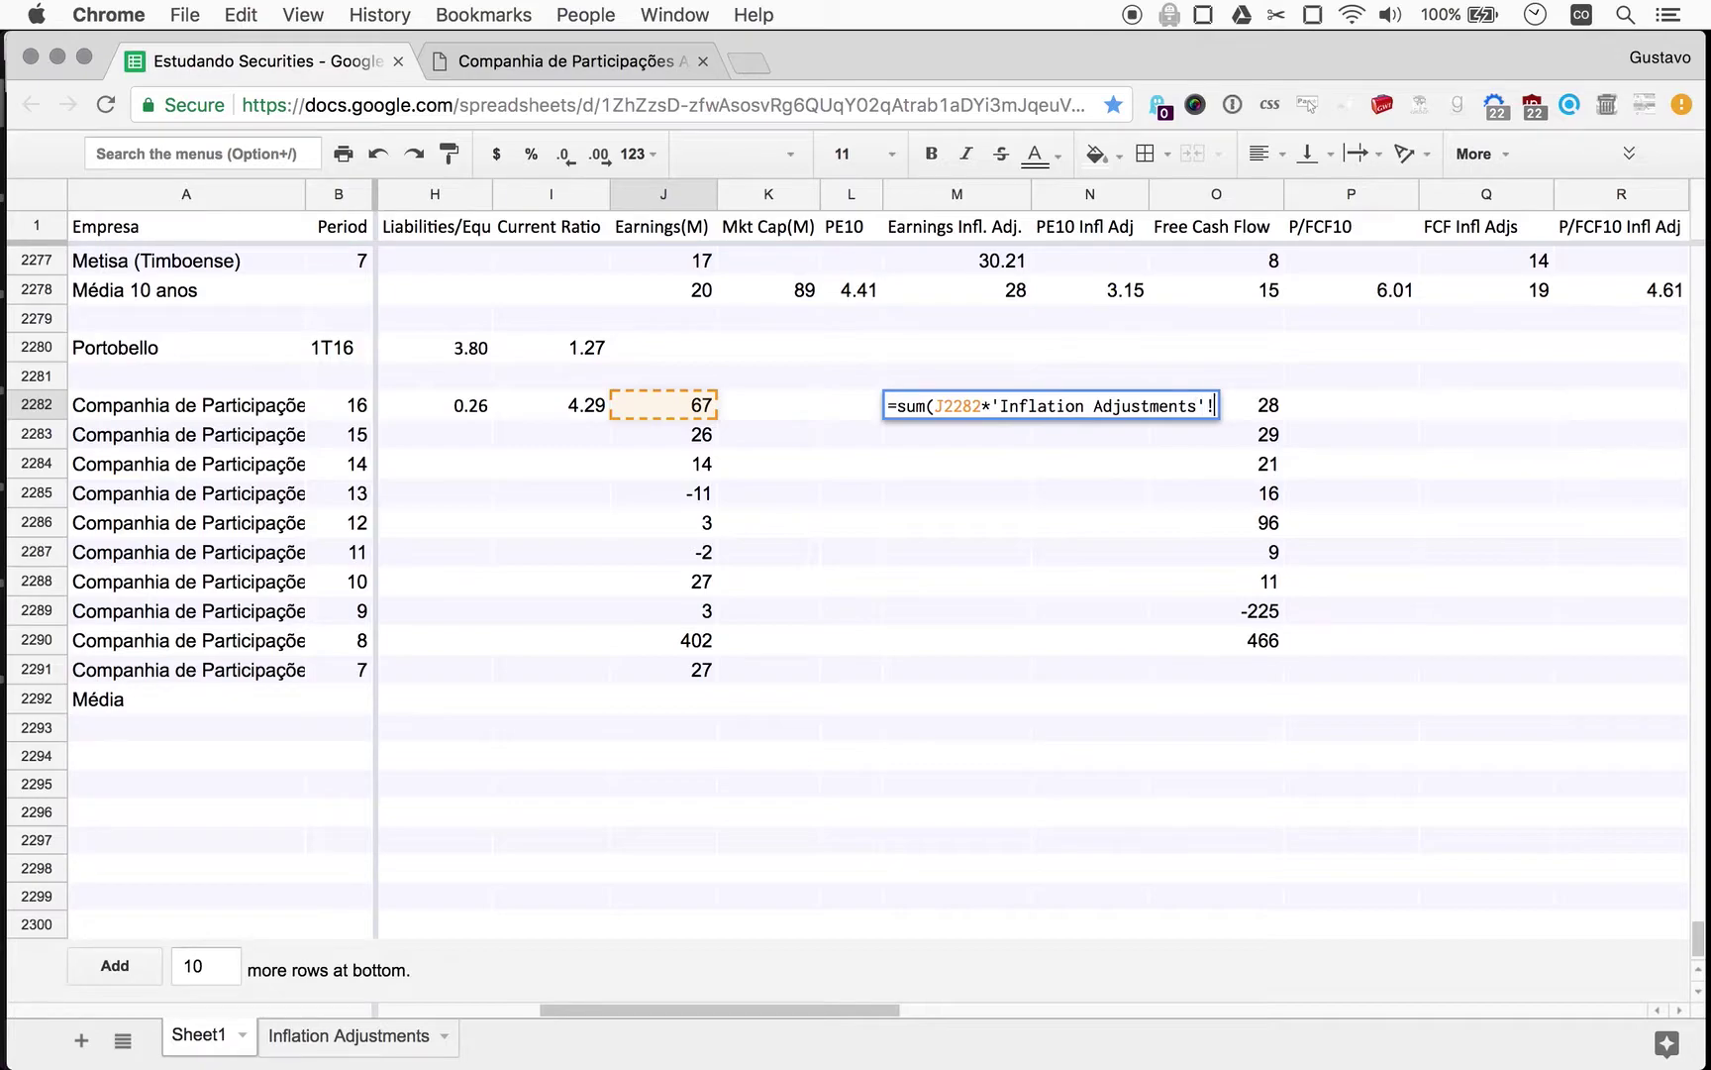
{"action": "type", "text": "B2"}
{"action": "key", "text": "Return"}
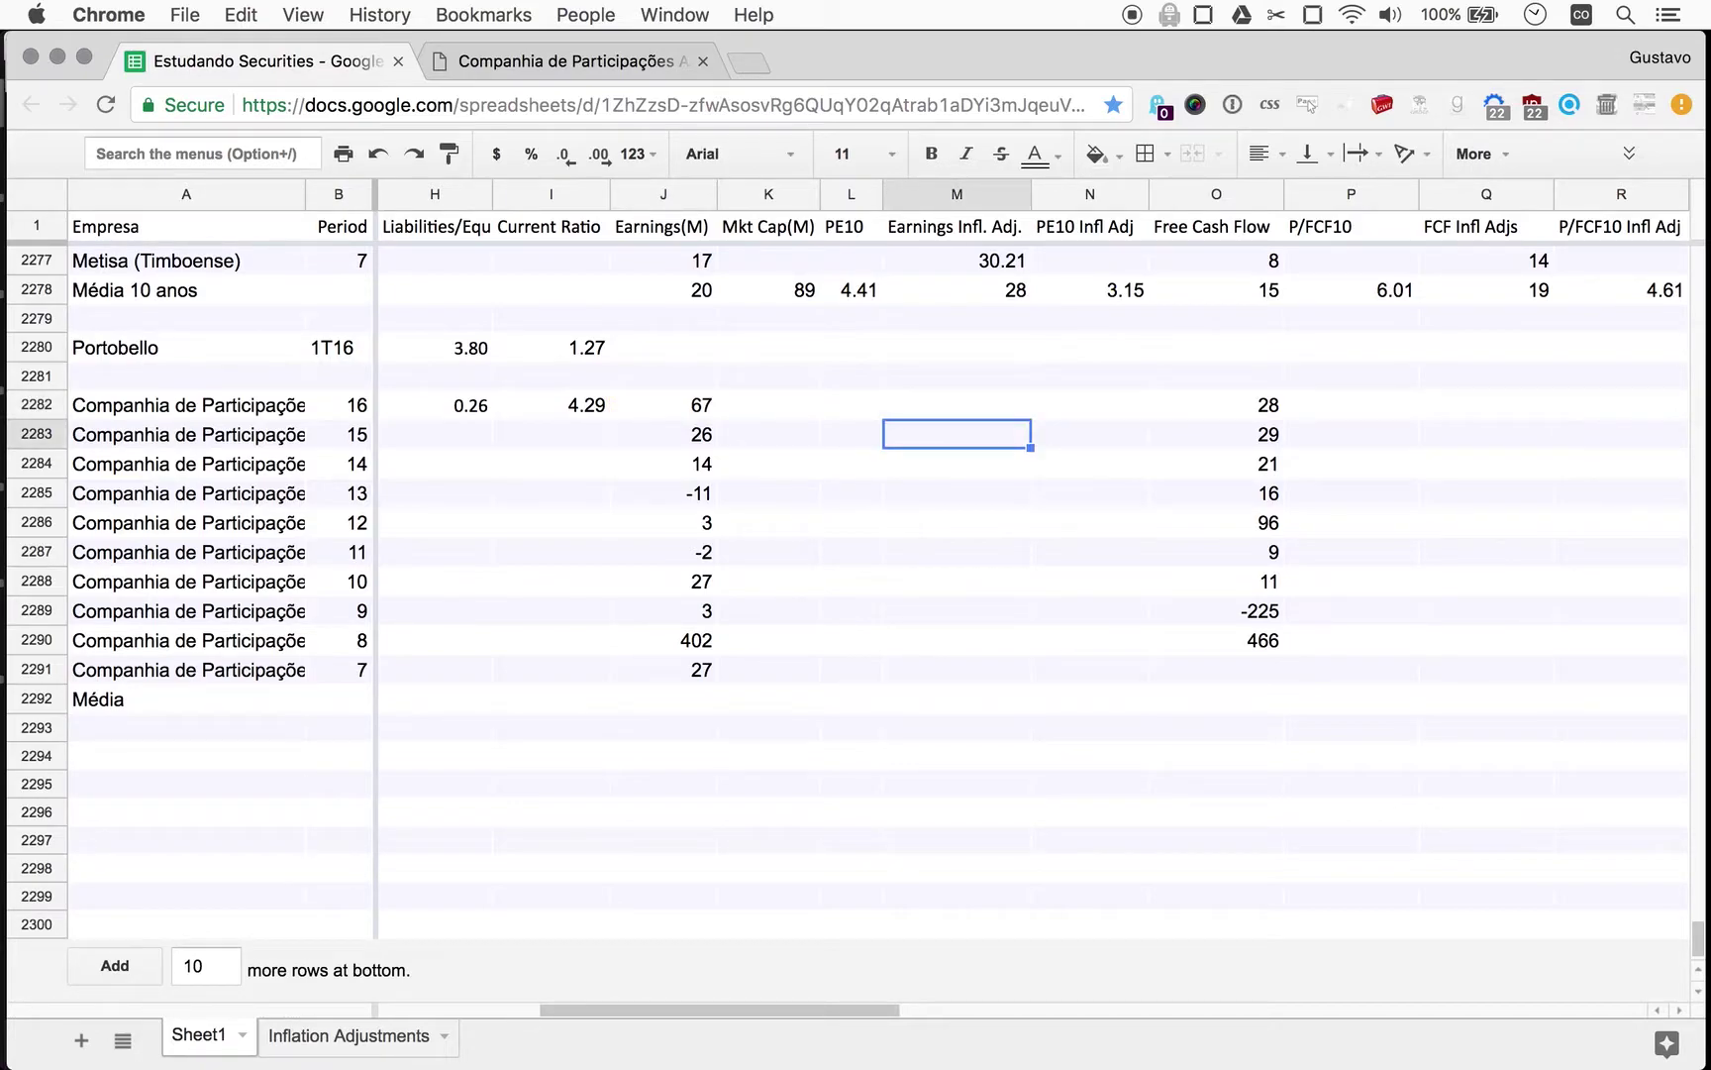
Copy the adjusted earnings formula down M2283:M2290, giving 28 through 654.
{"action": "key", "text": "Up"}
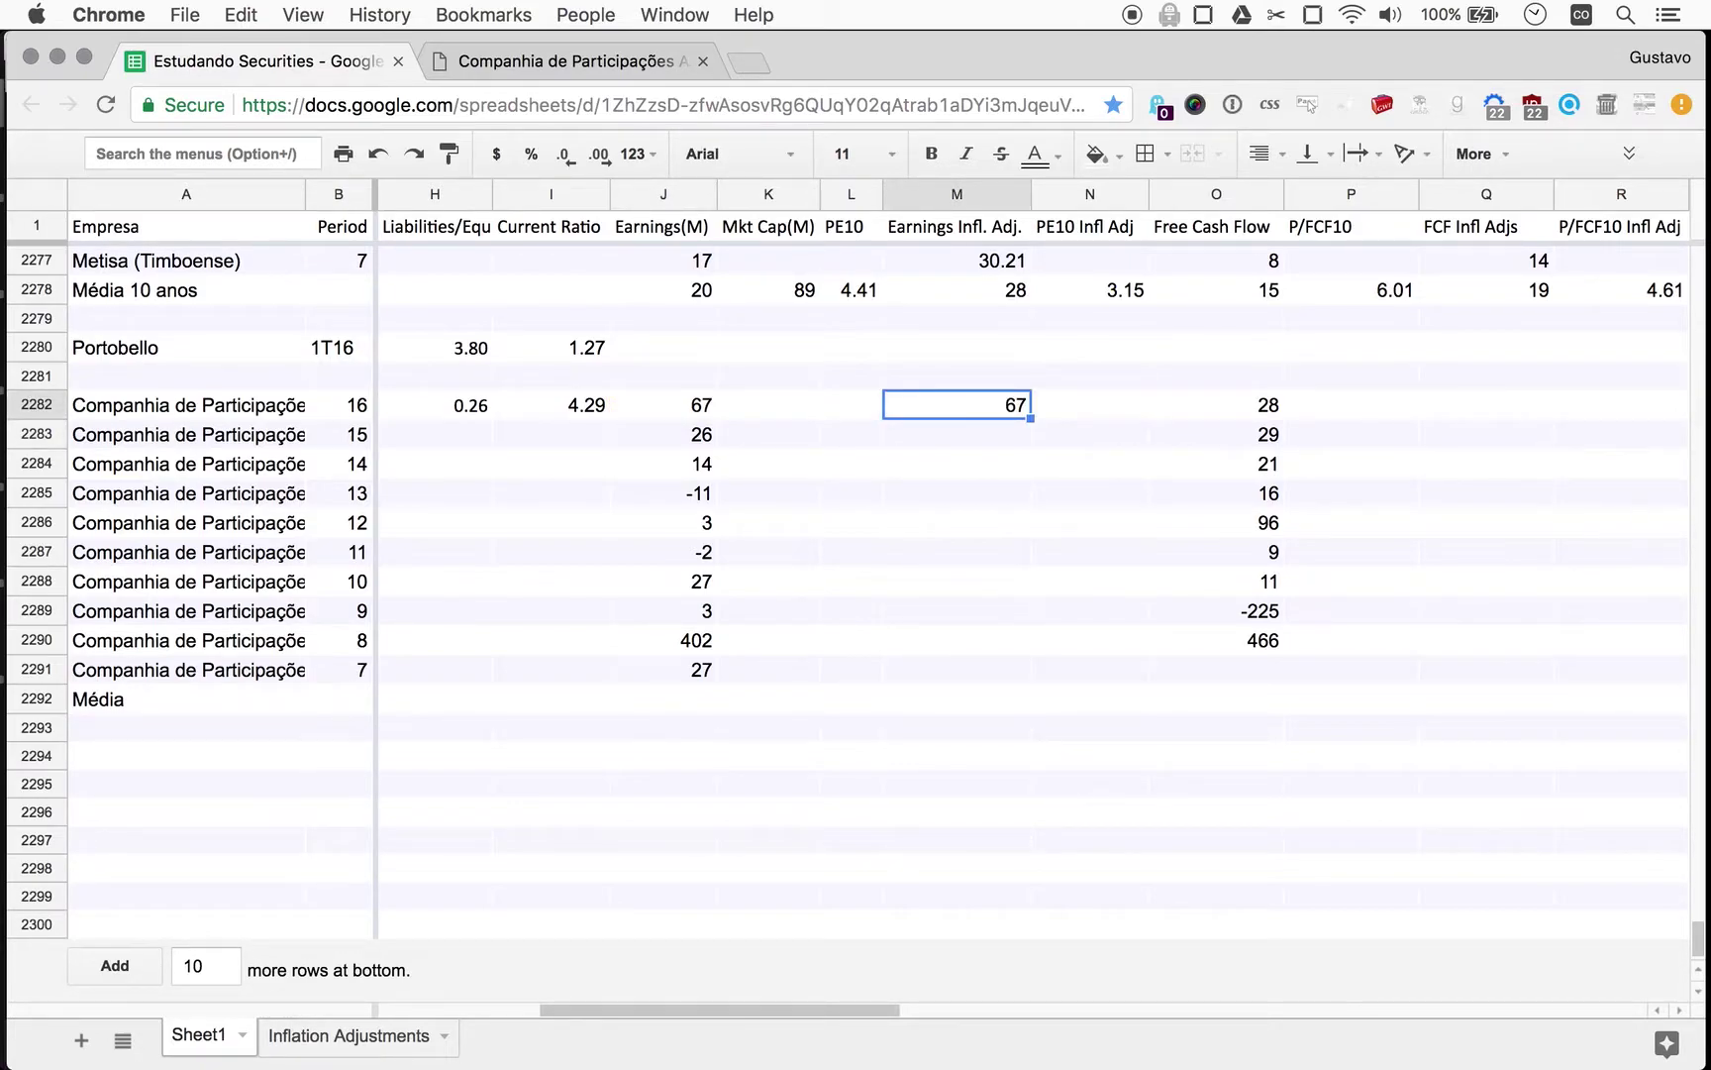
{"action": "key", "text": "ctrl+c"}
{"action": "key", "text": "Down"}
{"action": "key", "text": "shift+Down"}
{"action": "key", "text": "shift+Down"}
{"action": "key", "text": "shift+Down"}
{"action": "key", "text": "shift+Down"}
{"action": "key", "text": "shift+Down"}
{"action": "key", "text": "shift+Down"}
{"action": "key", "text": "shift+Down"}
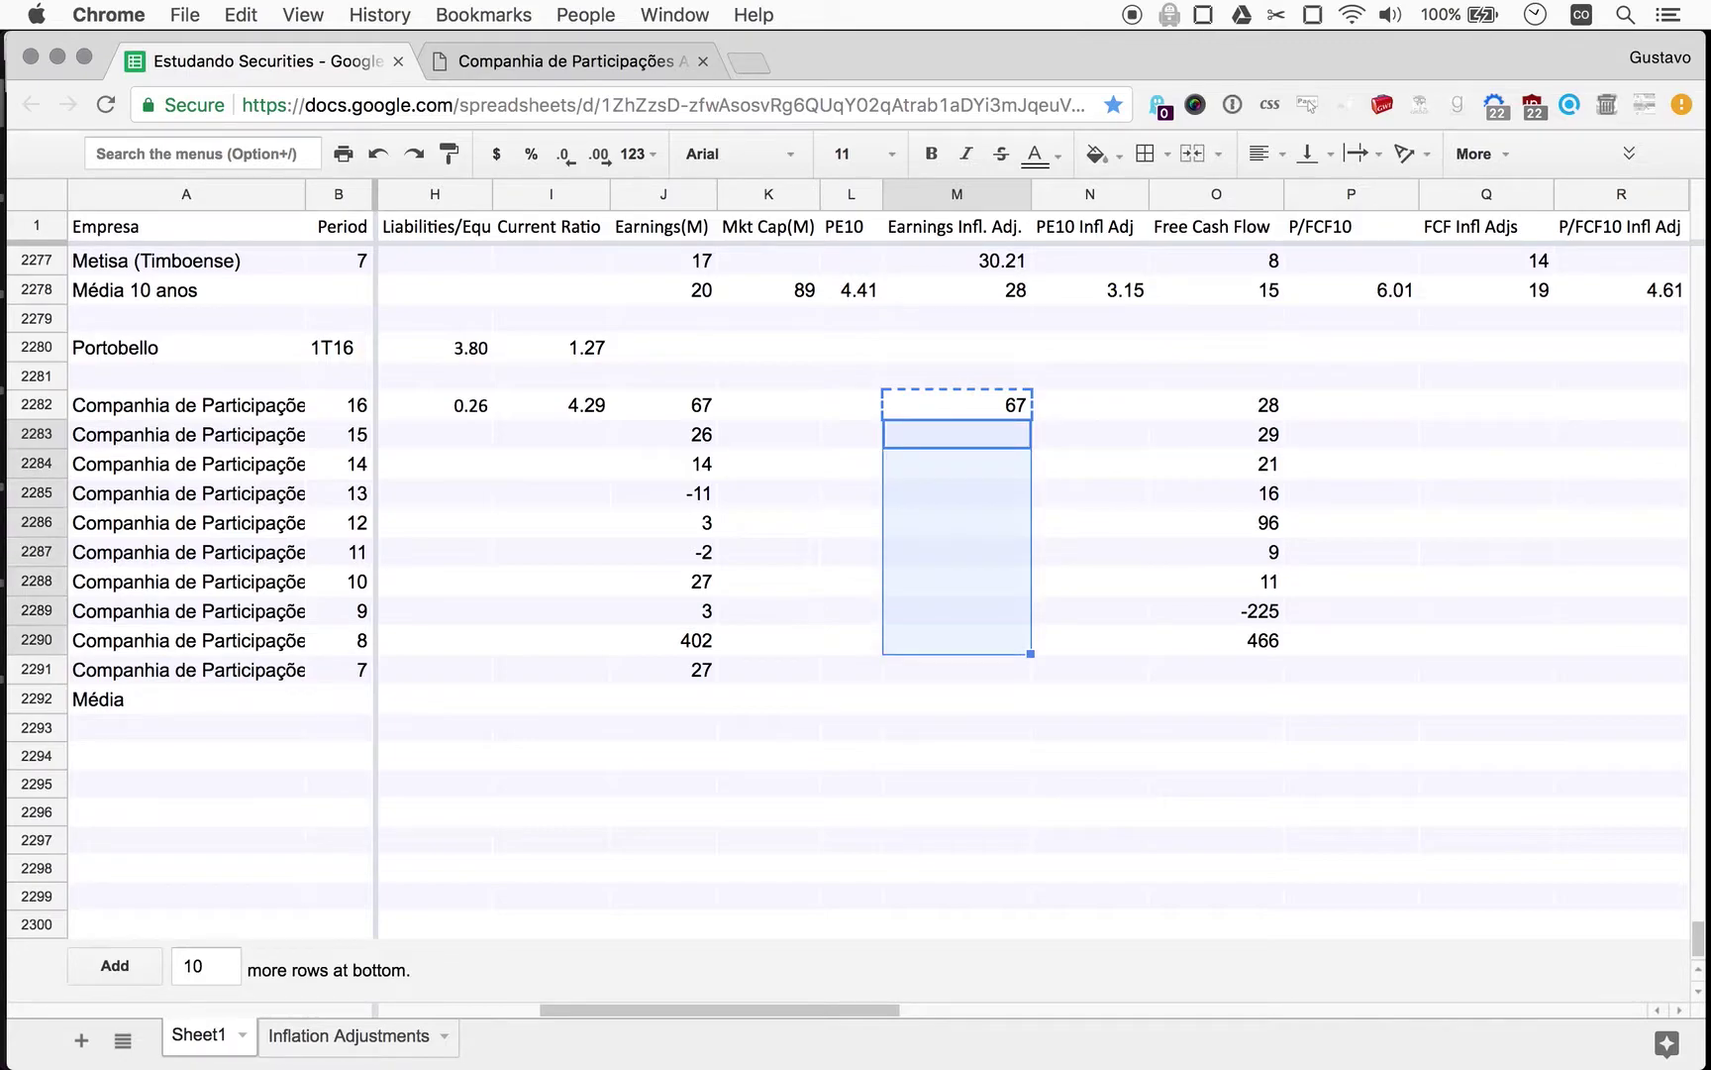
{"action": "key", "text": "ctrl+v"}
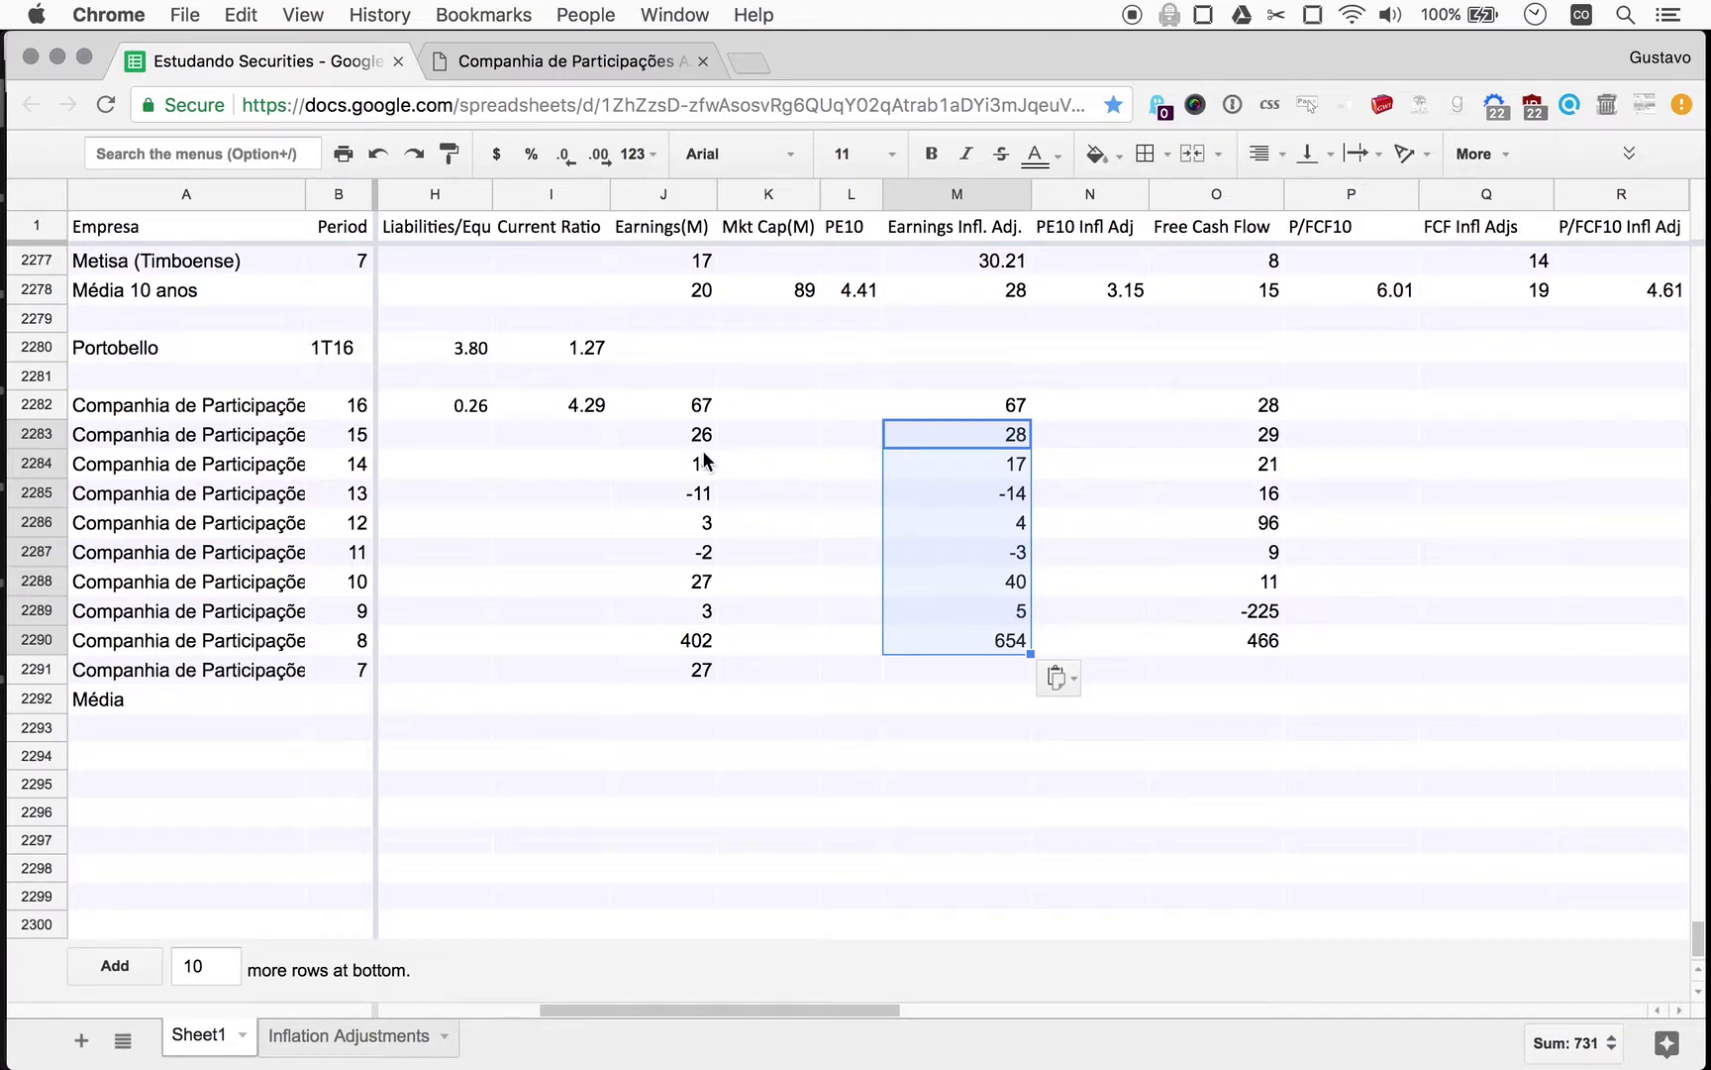
{"action": "scroll", "coordinate": [1149, 662], "scroll_direction": "right", "scroll_amount": 2}
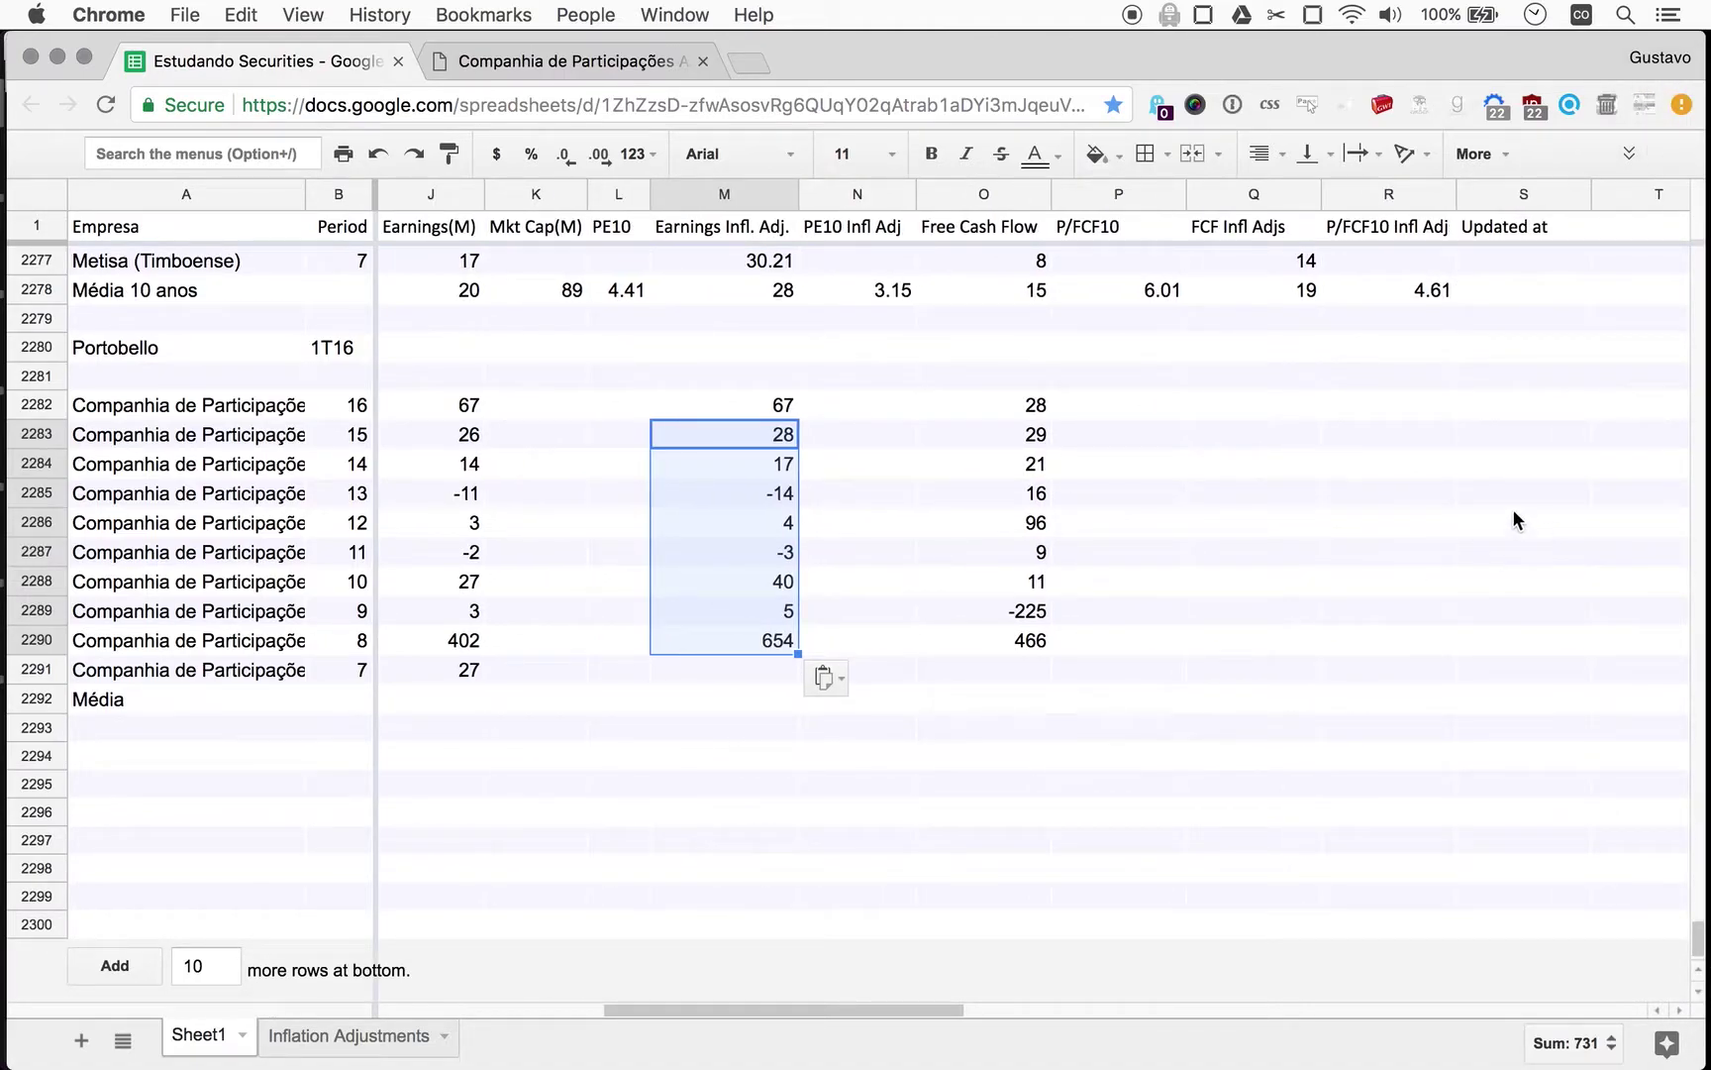
{"action": "left_click", "coordinate": [1382, 408]}
Enter =sum(O2282*'Inflation Adjustments'!b1) in R2282, giving 28.00.
{"action": "type", "text": "=sum("}
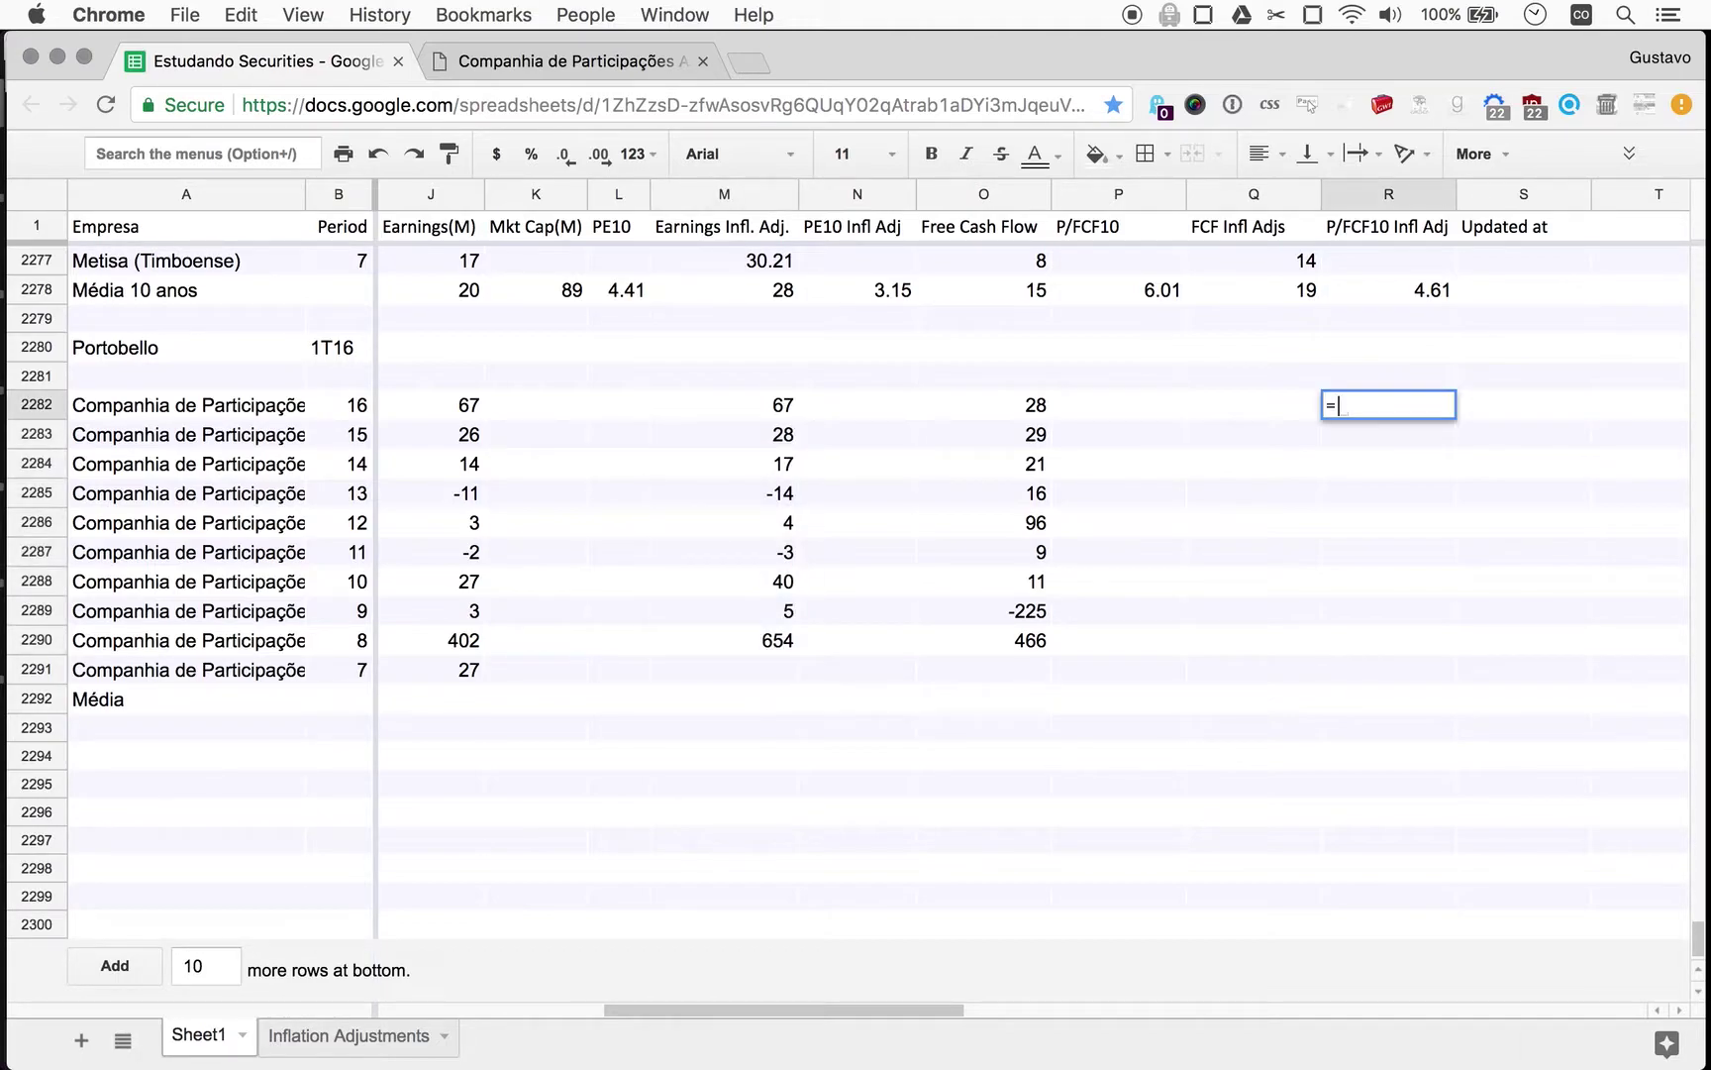
{"action": "key", "text": "Left"}
{"action": "key", "text": "Left"}
{"action": "key", "text": "Left"}
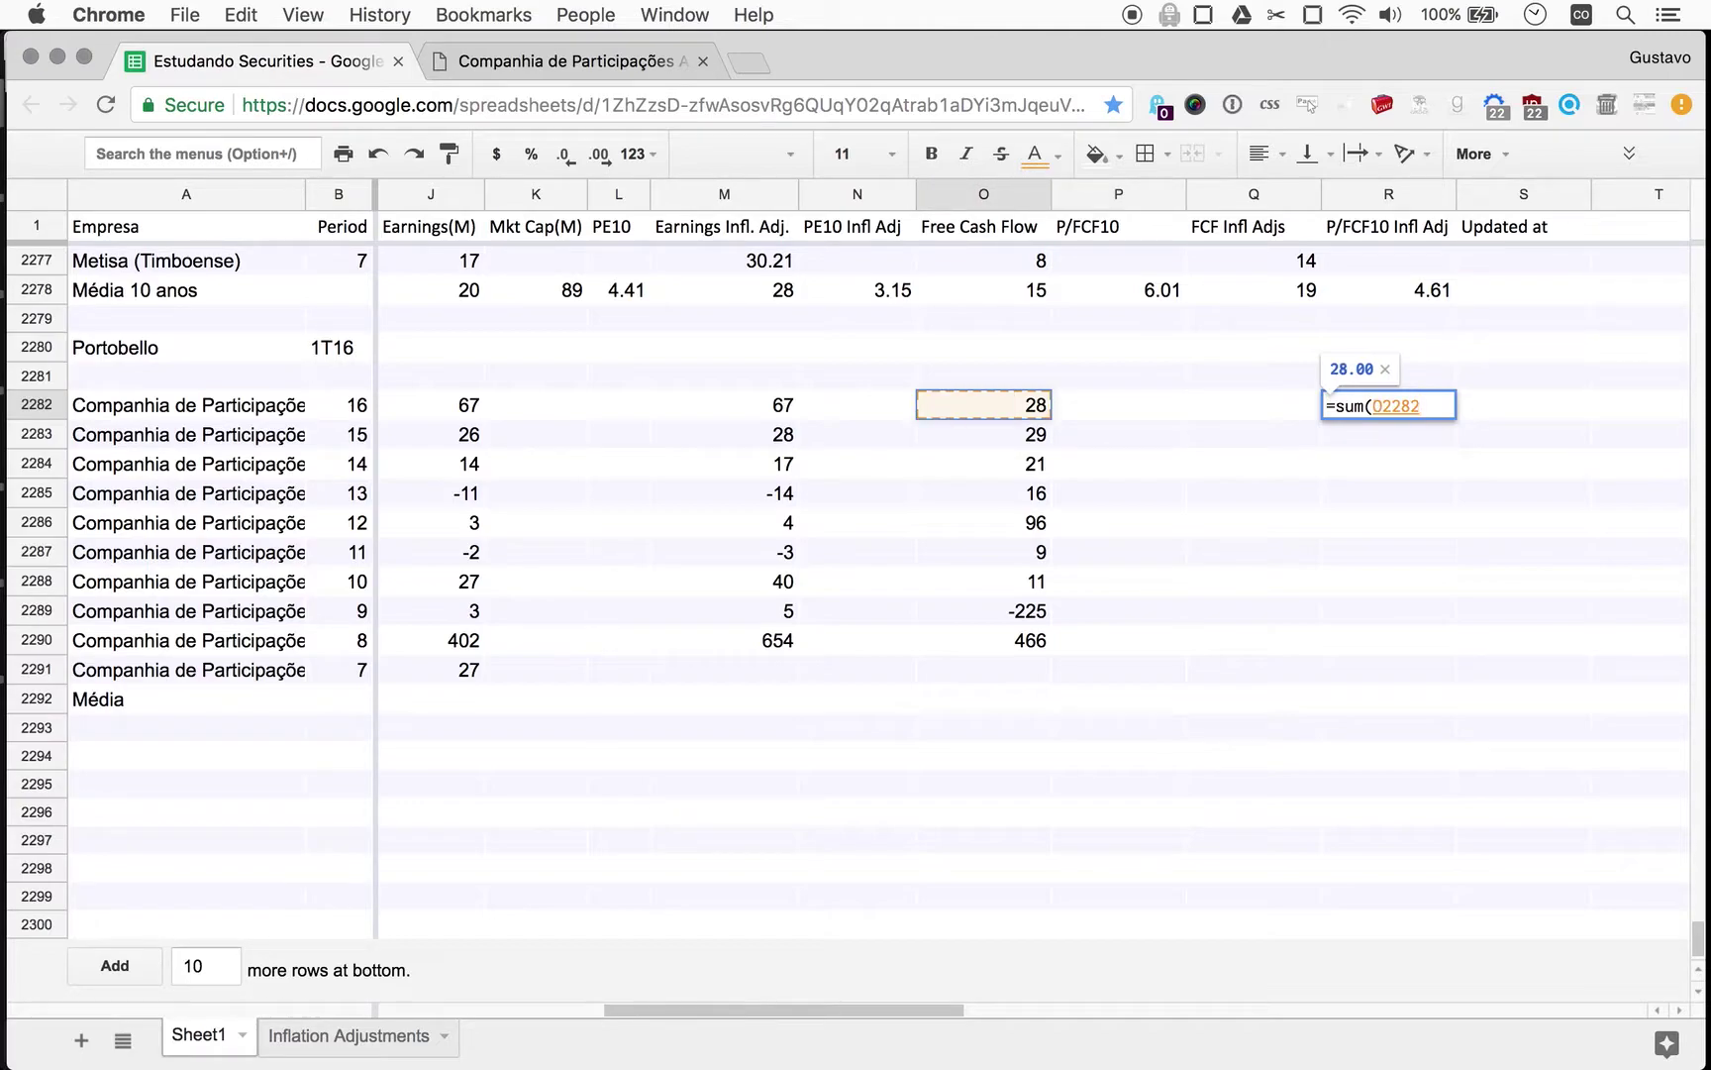
{"action": "key", "text": "Return"}
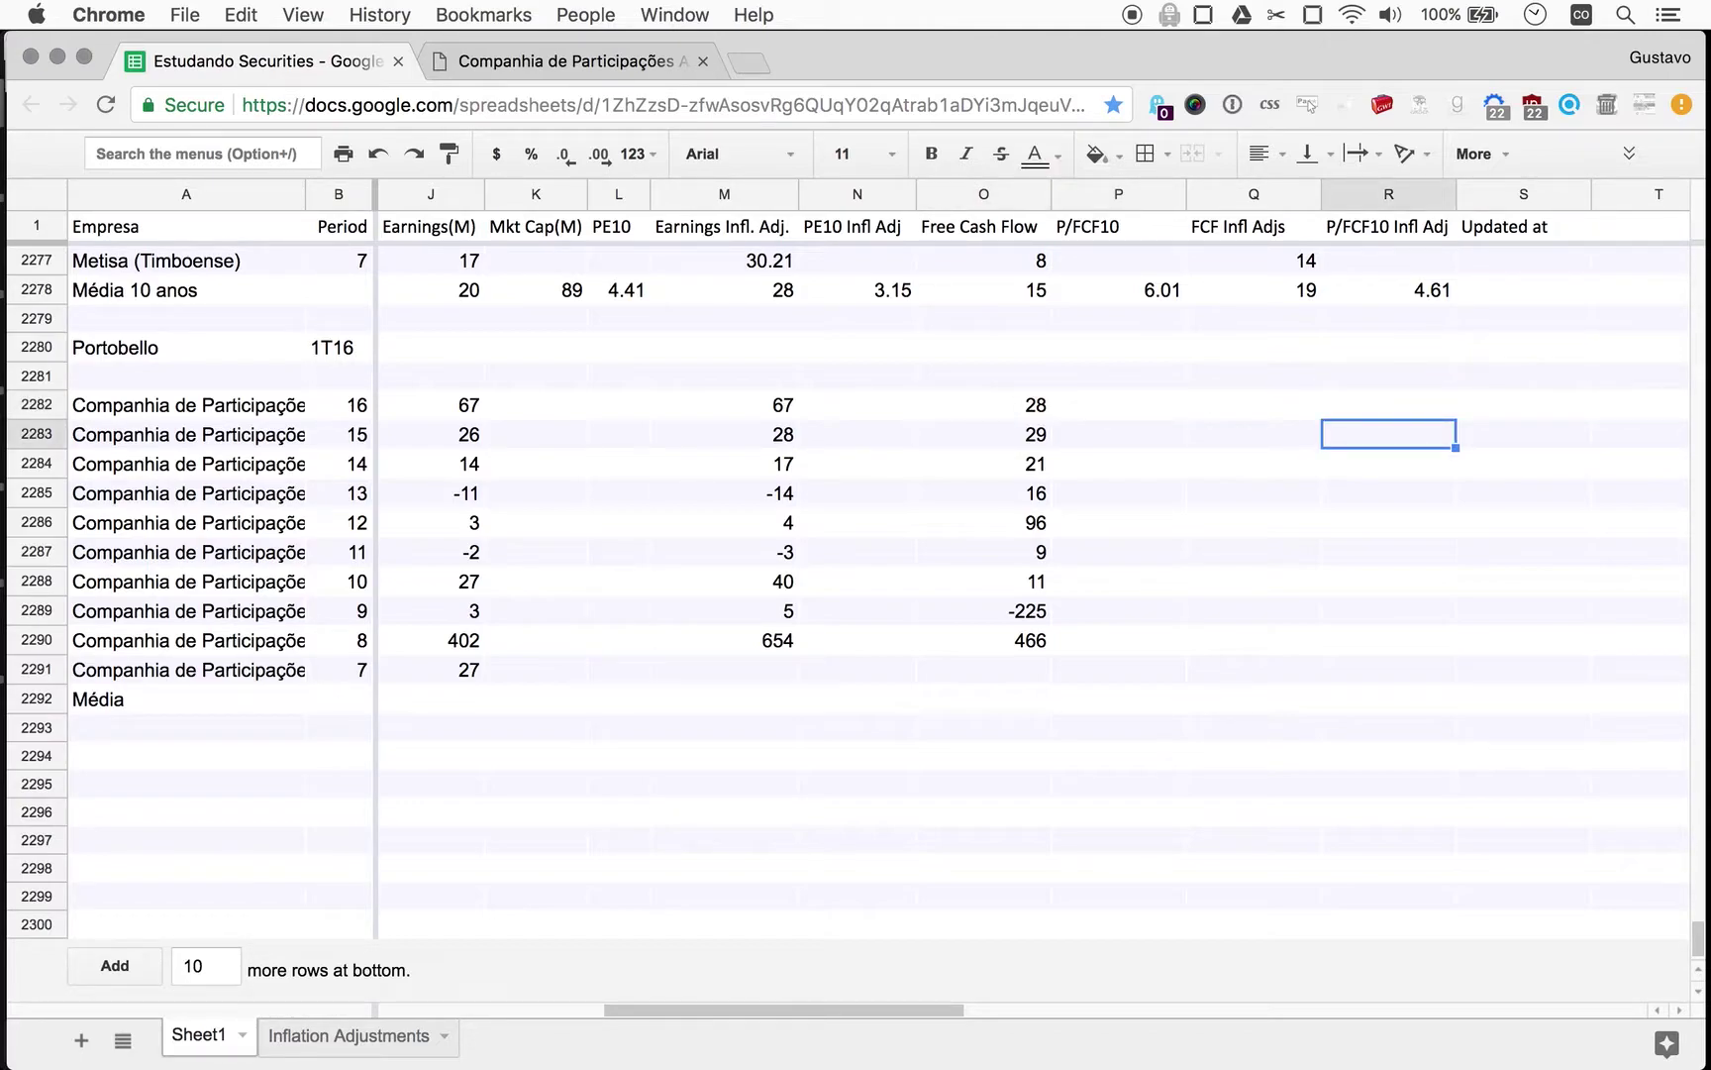
{"action": "key", "text": "Up"}
{"action": "key", "text": "Return"}
{"action": "key", "text": "Left"}
{"action": "type", "text": "*"}
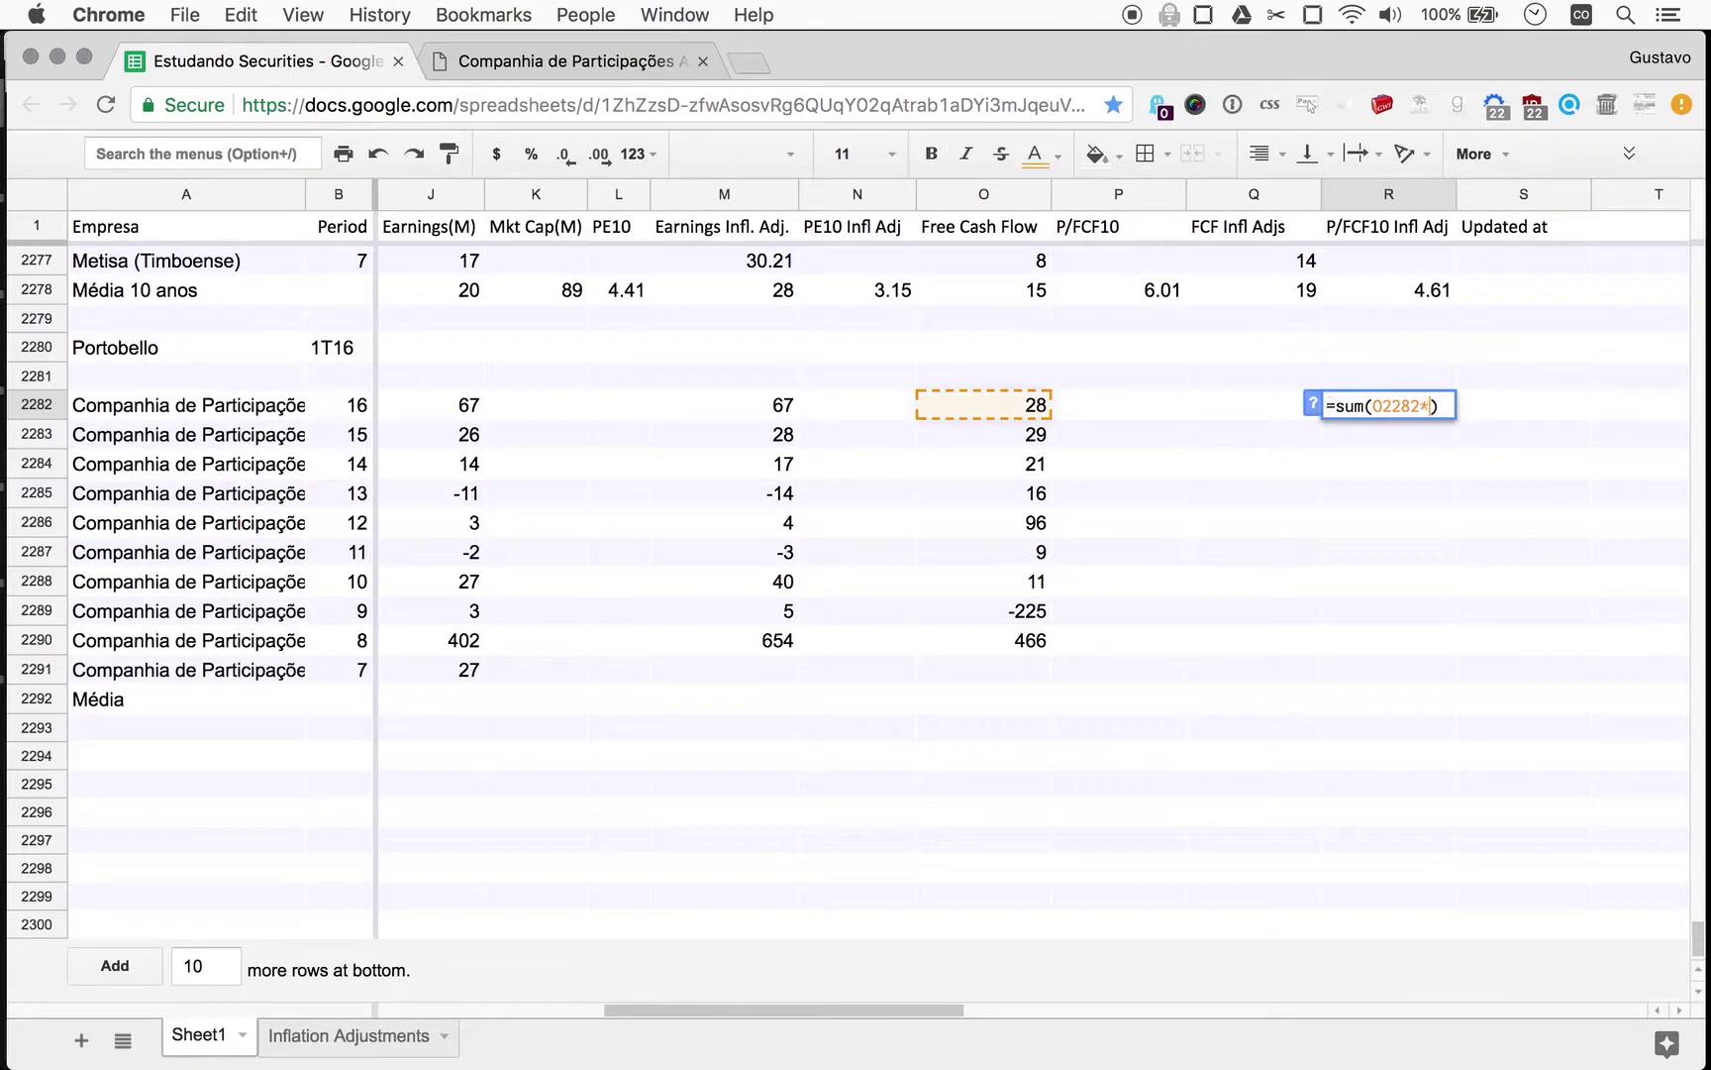
{"action": "type", "text": "'Inflation "}
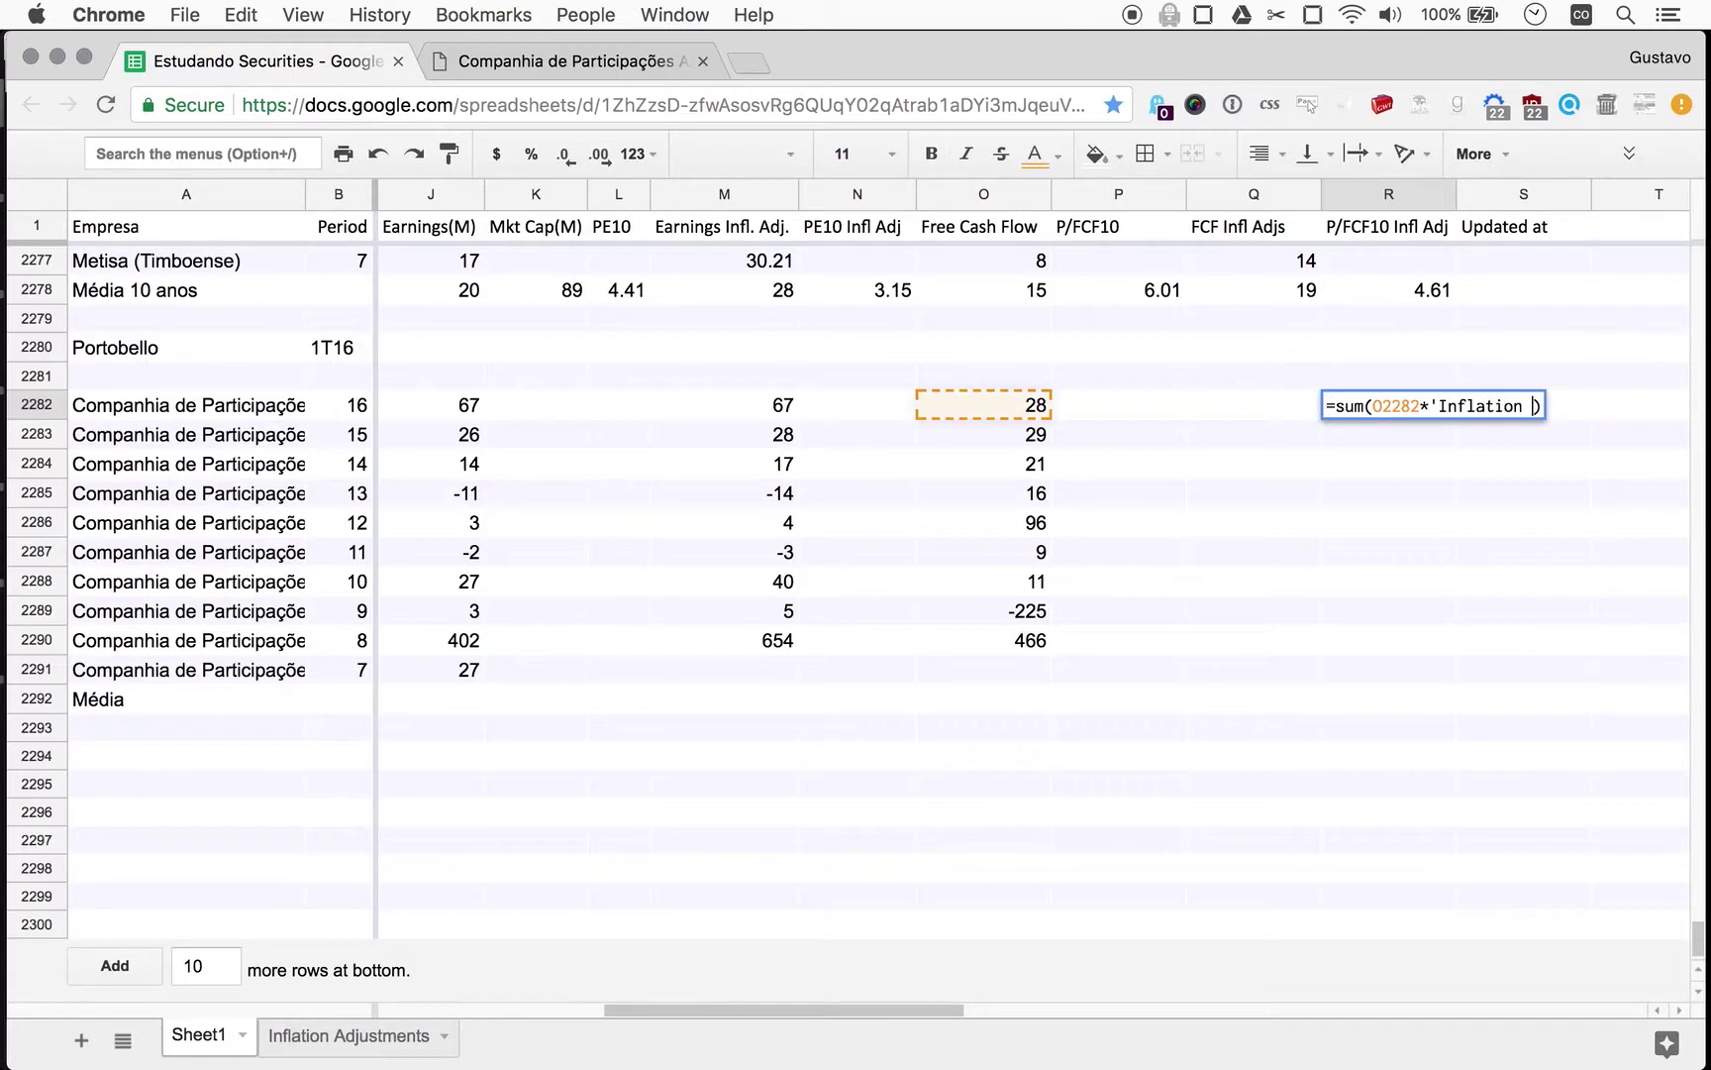
{"action": "type", "text": "Adjustment"}
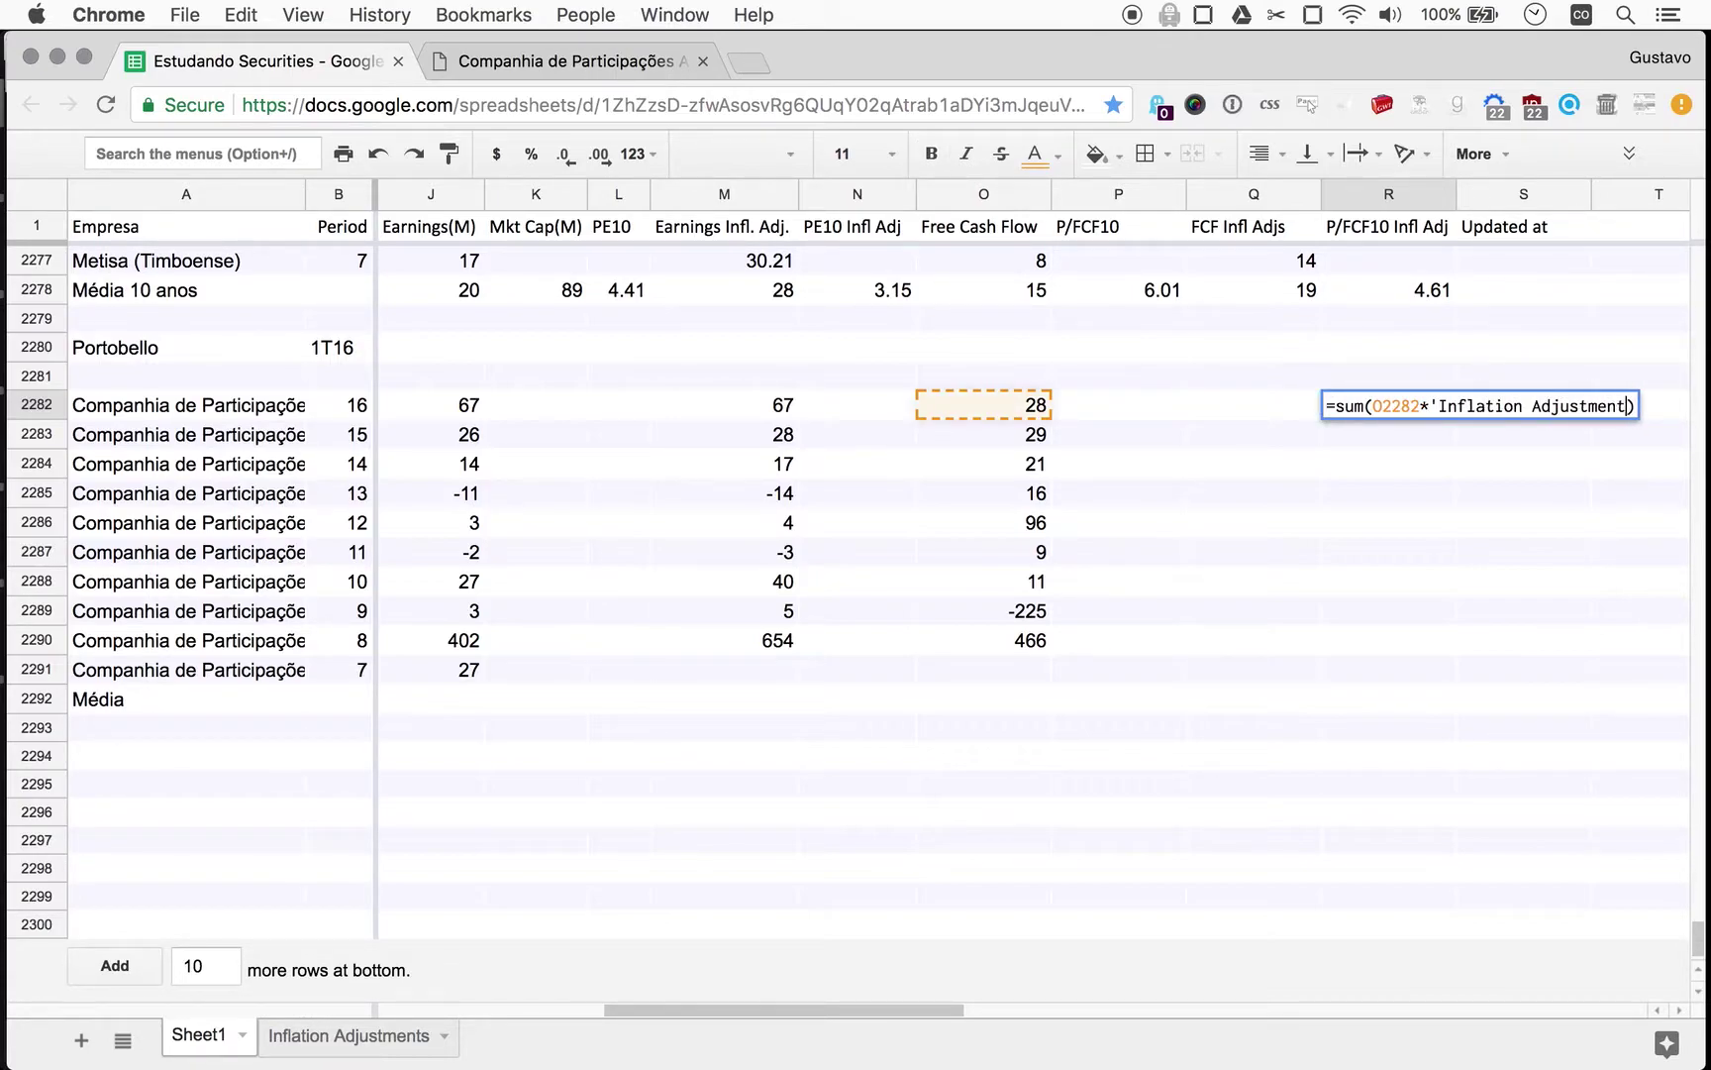
{"action": "type", "text": "s'!b1"}
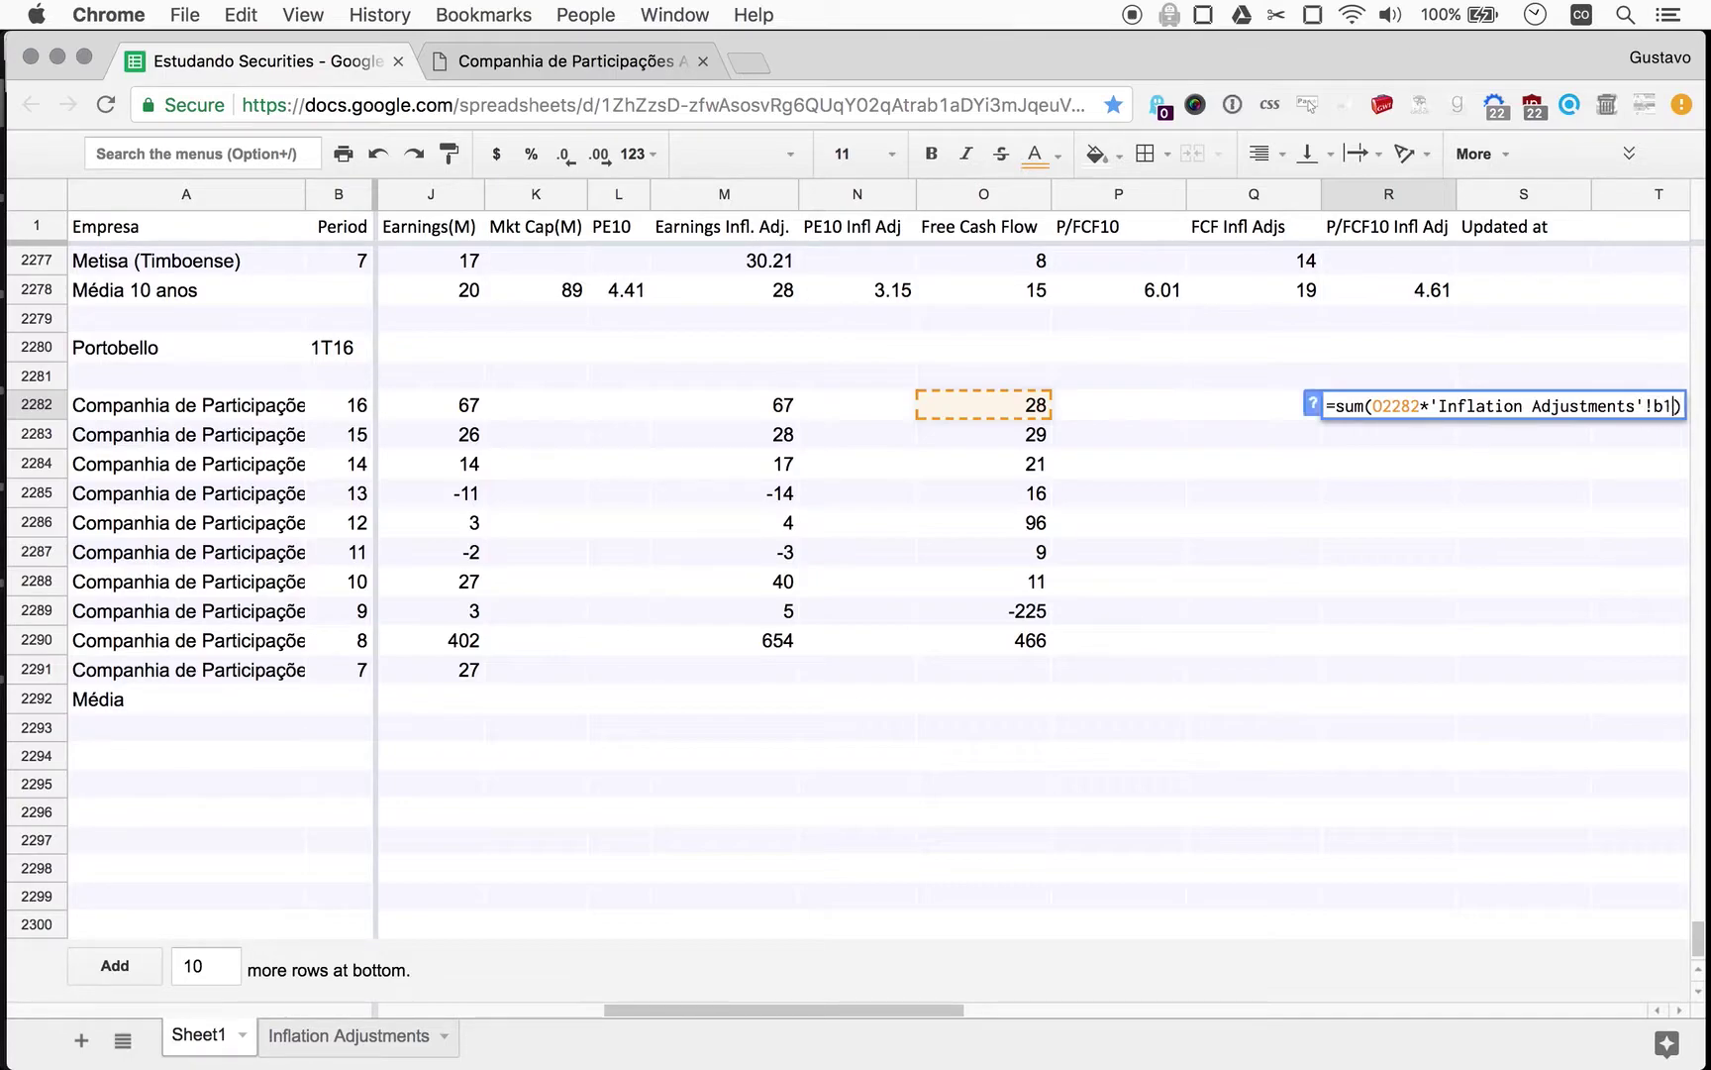
{"action": "key", "text": "Escape"}
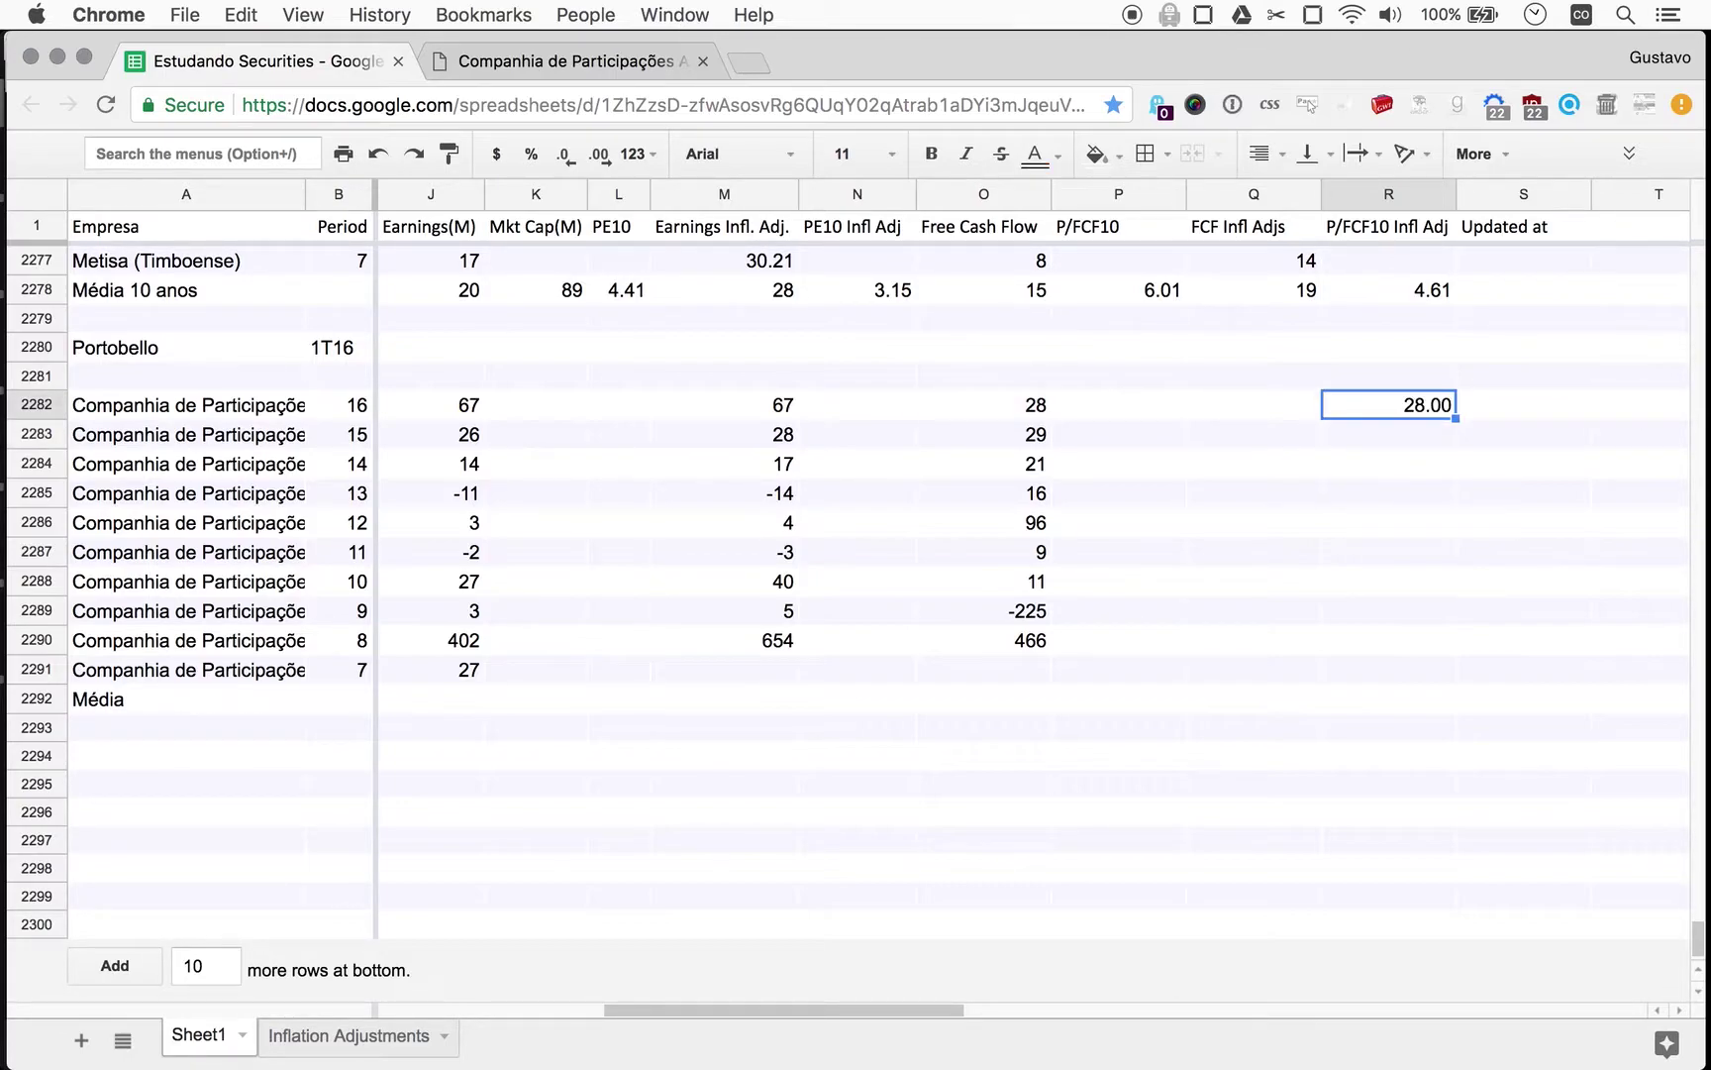
Paste the adjusted free cash flow formula down R2283:R2290, ending at 757.72.
{"action": "key", "text": "super+c"}
{"action": "key", "text": "Down"}
{"action": "key", "text": "shift+Down"}
{"action": "key", "text": "shift+Down"}
{"action": "key", "text": "shift+Down"}
{"action": "key", "text": "shift+Down"}
{"action": "key", "text": "shift+Down"}
{"action": "key", "text": "shift+Down"}
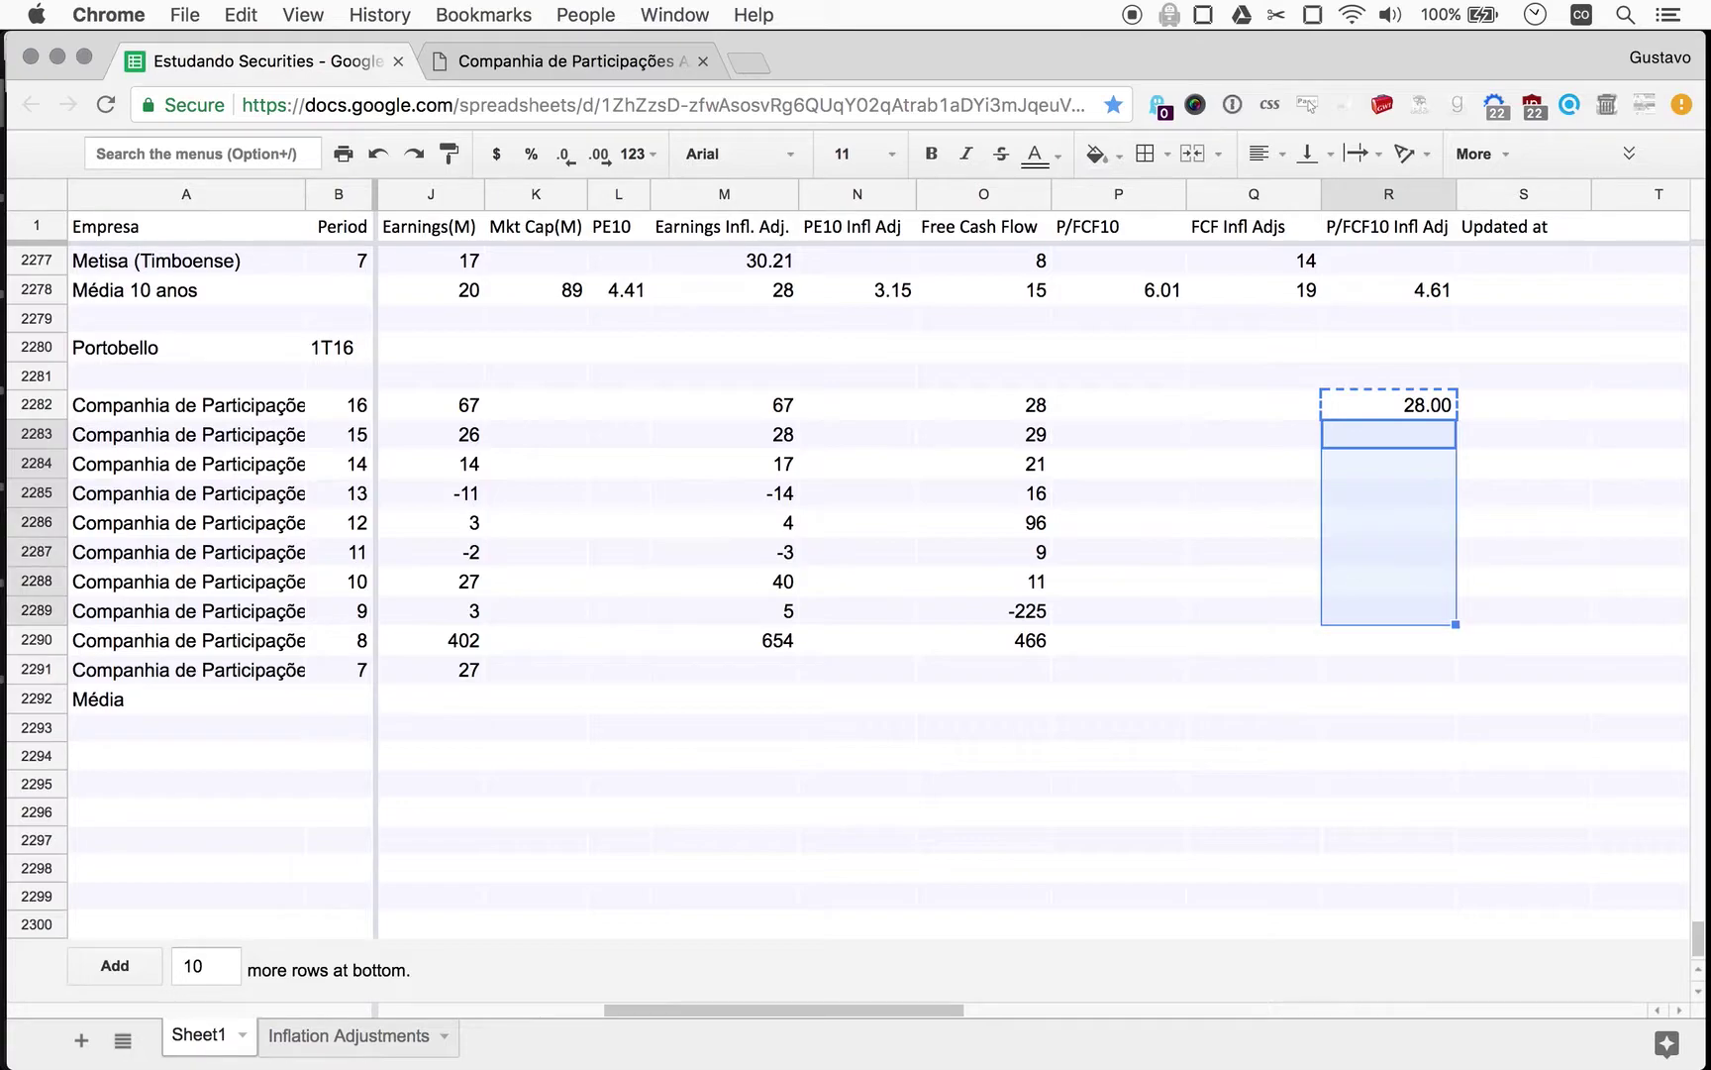
{"action": "key", "text": "super+v"}
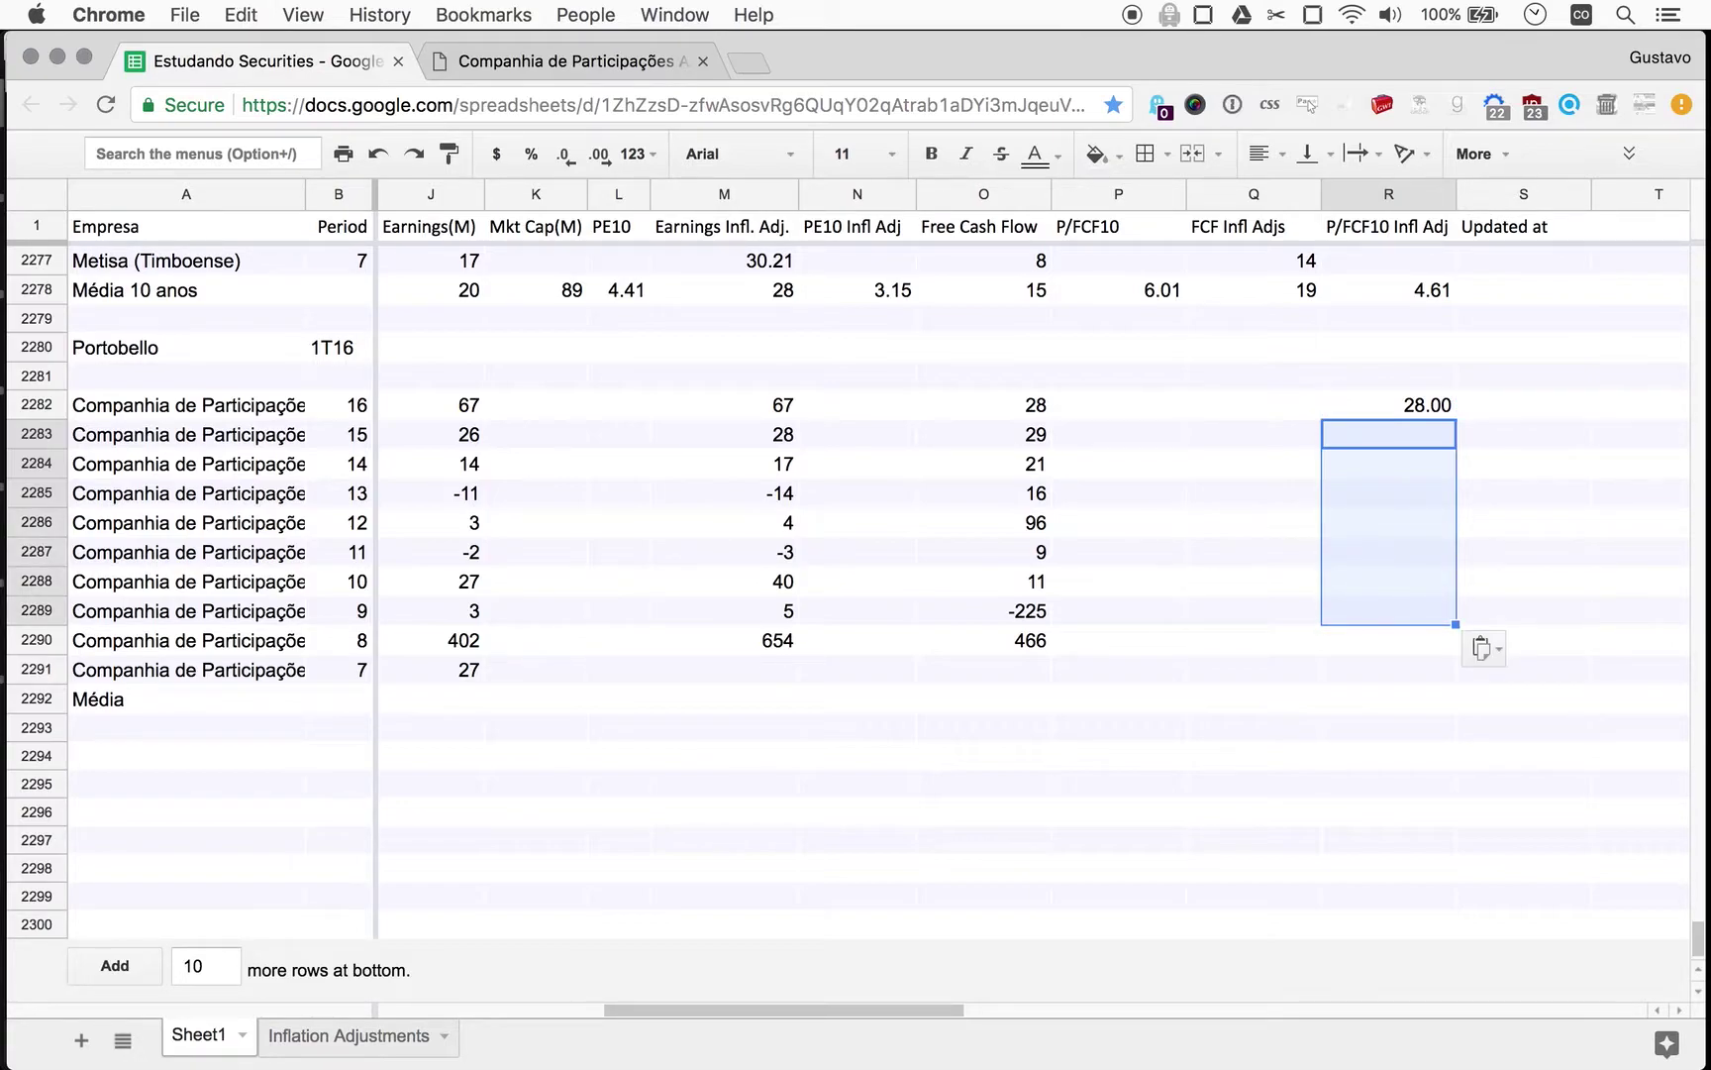
{"action": "key", "text": "Down"}
{"action": "key", "text": "Down"}
{"action": "key", "text": "Down"}
{"action": "key", "text": "Down"}
{"action": "key", "text": "Down"}
{"action": "key", "text": "Down"}
{"action": "key", "text": "Down"}
{"action": "key", "text": "Down"}
{"action": "key", "text": "Up"}
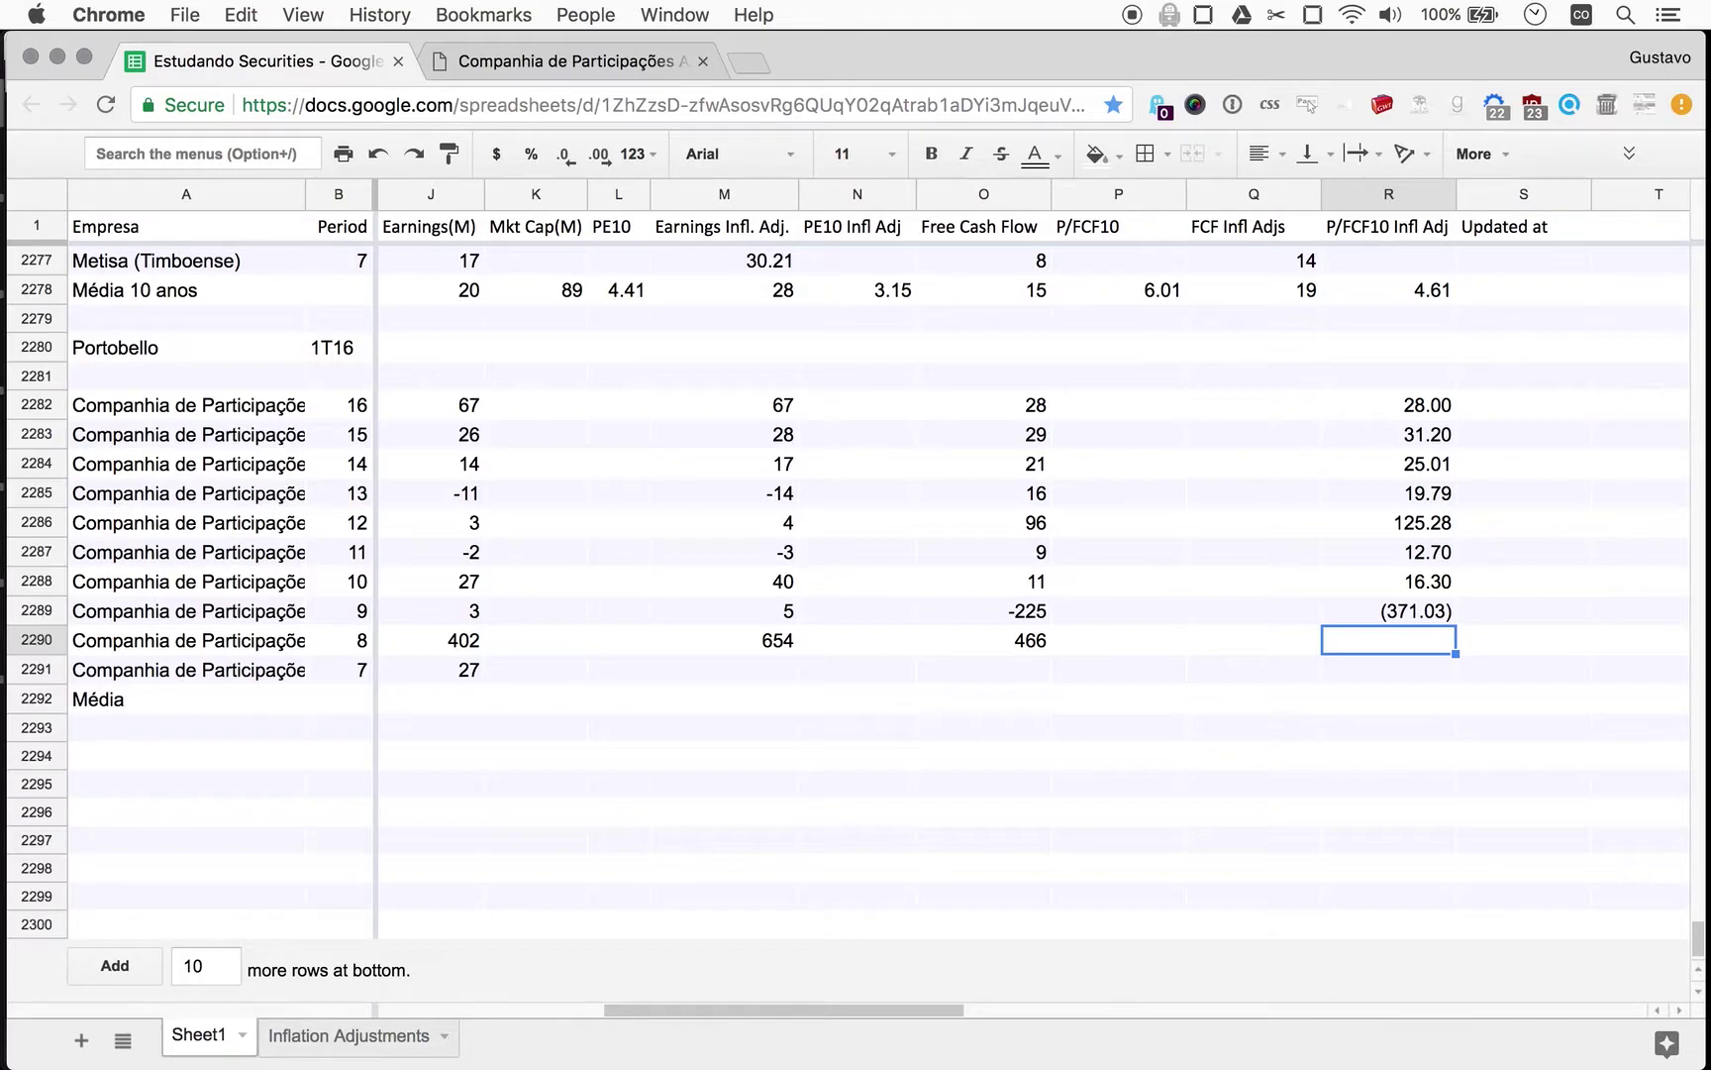
{"action": "key", "text": "cmd+v"}
Copy M2290's adjusted earnings formula into M2291, giving 48.
{"action": "key", "text": "Left"}
{"action": "key", "text": "Left"}
{"action": "key", "text": "Left"}
{"action": "key", "text": "Left"}
{"action": "key", "text": "Left"}
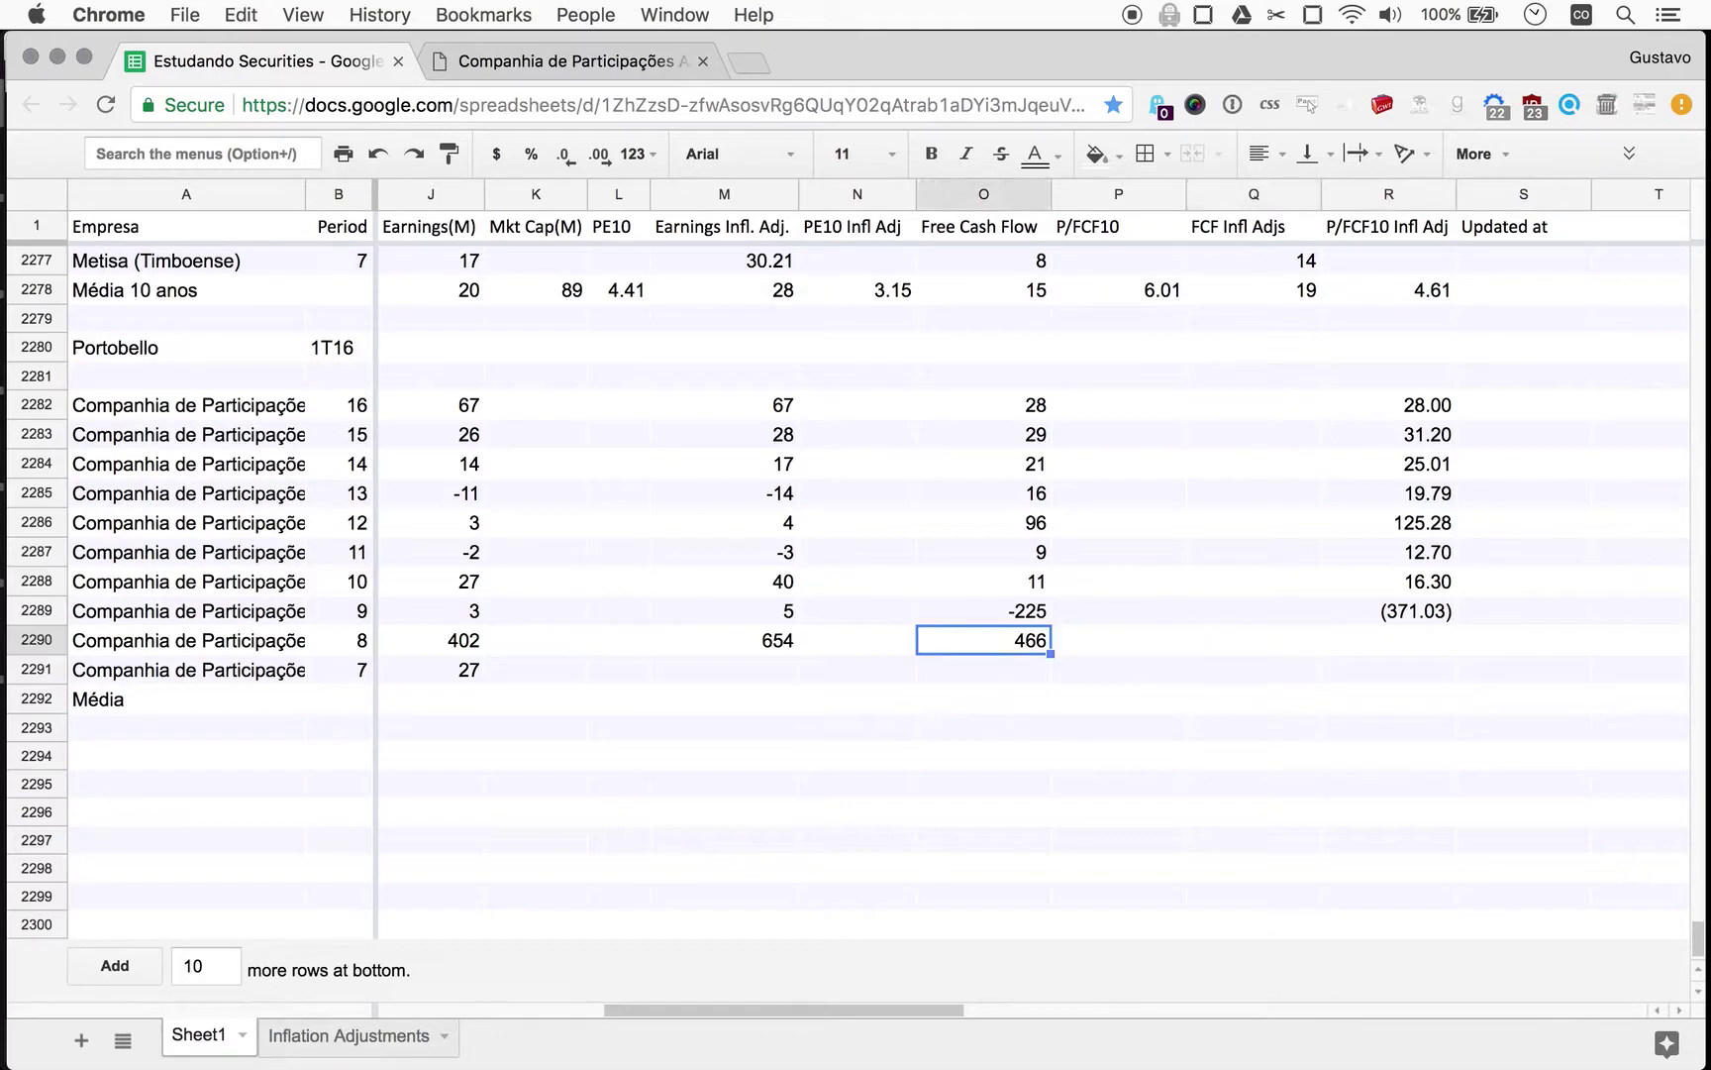
{"action": "key", "text": "cmd+c"}
{"action": "key", "text": "Down"}
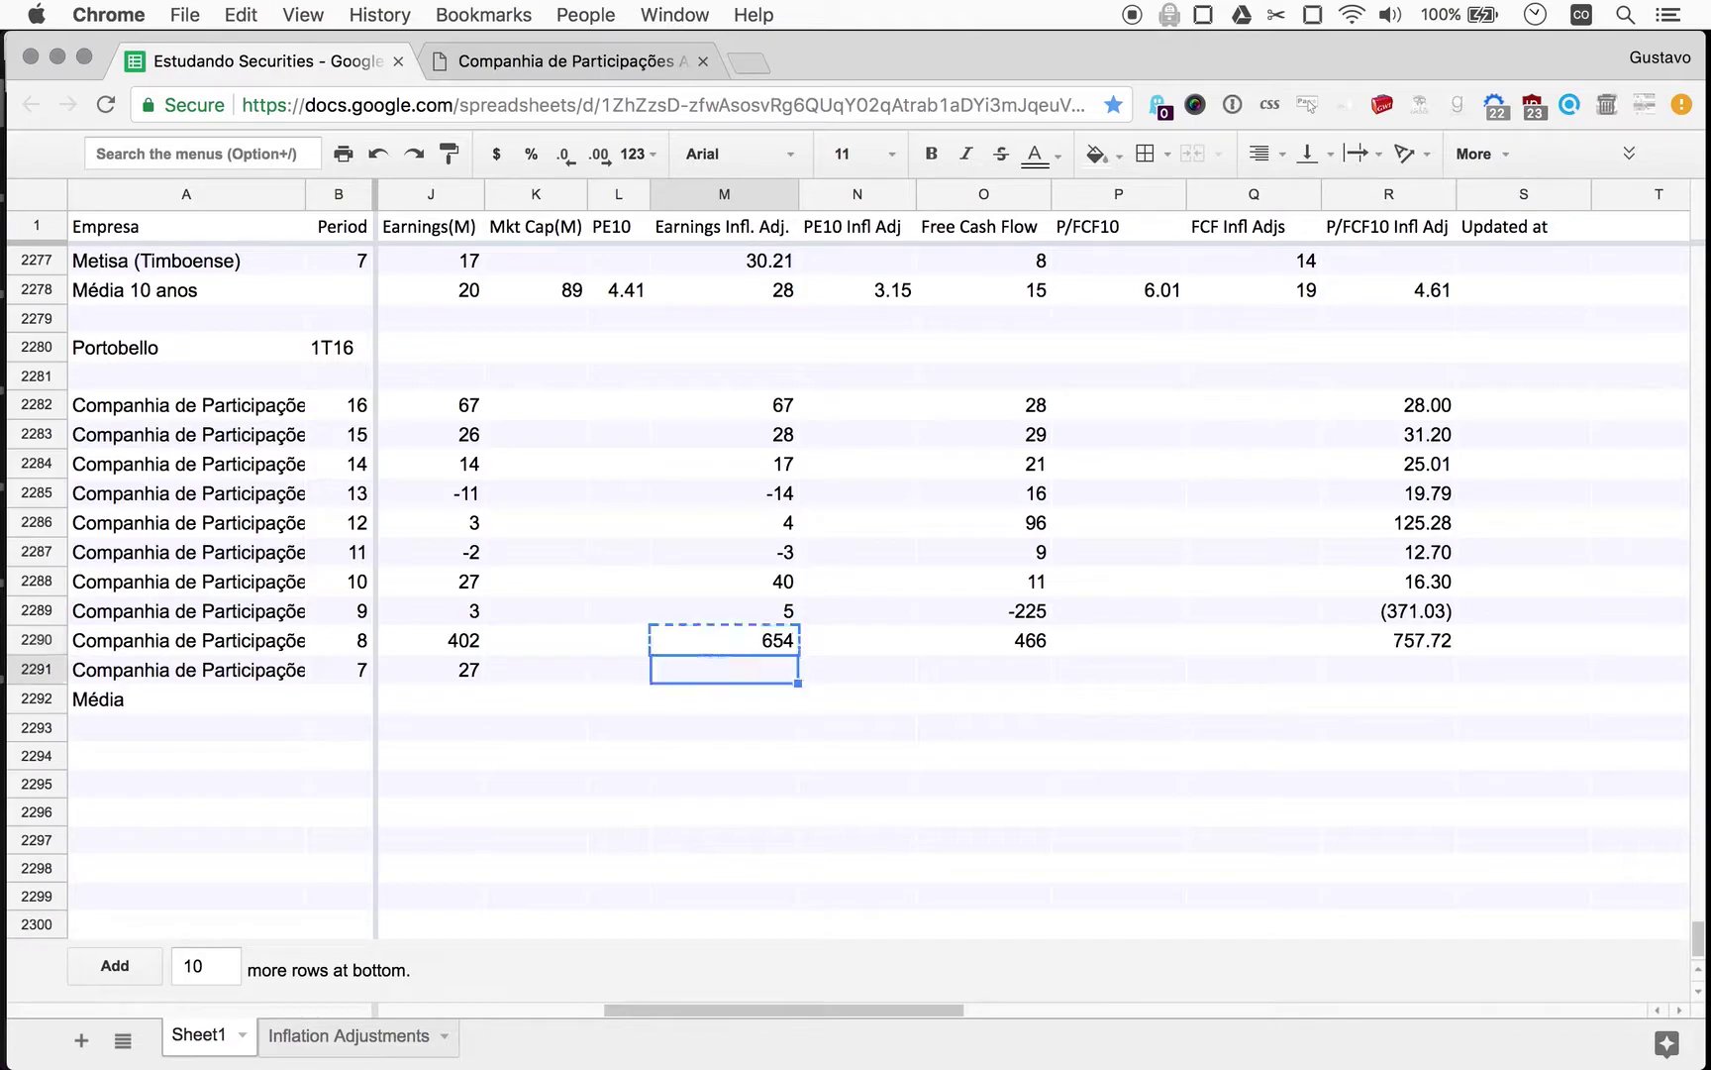
{"action": "key", "text": "cmd+v"}
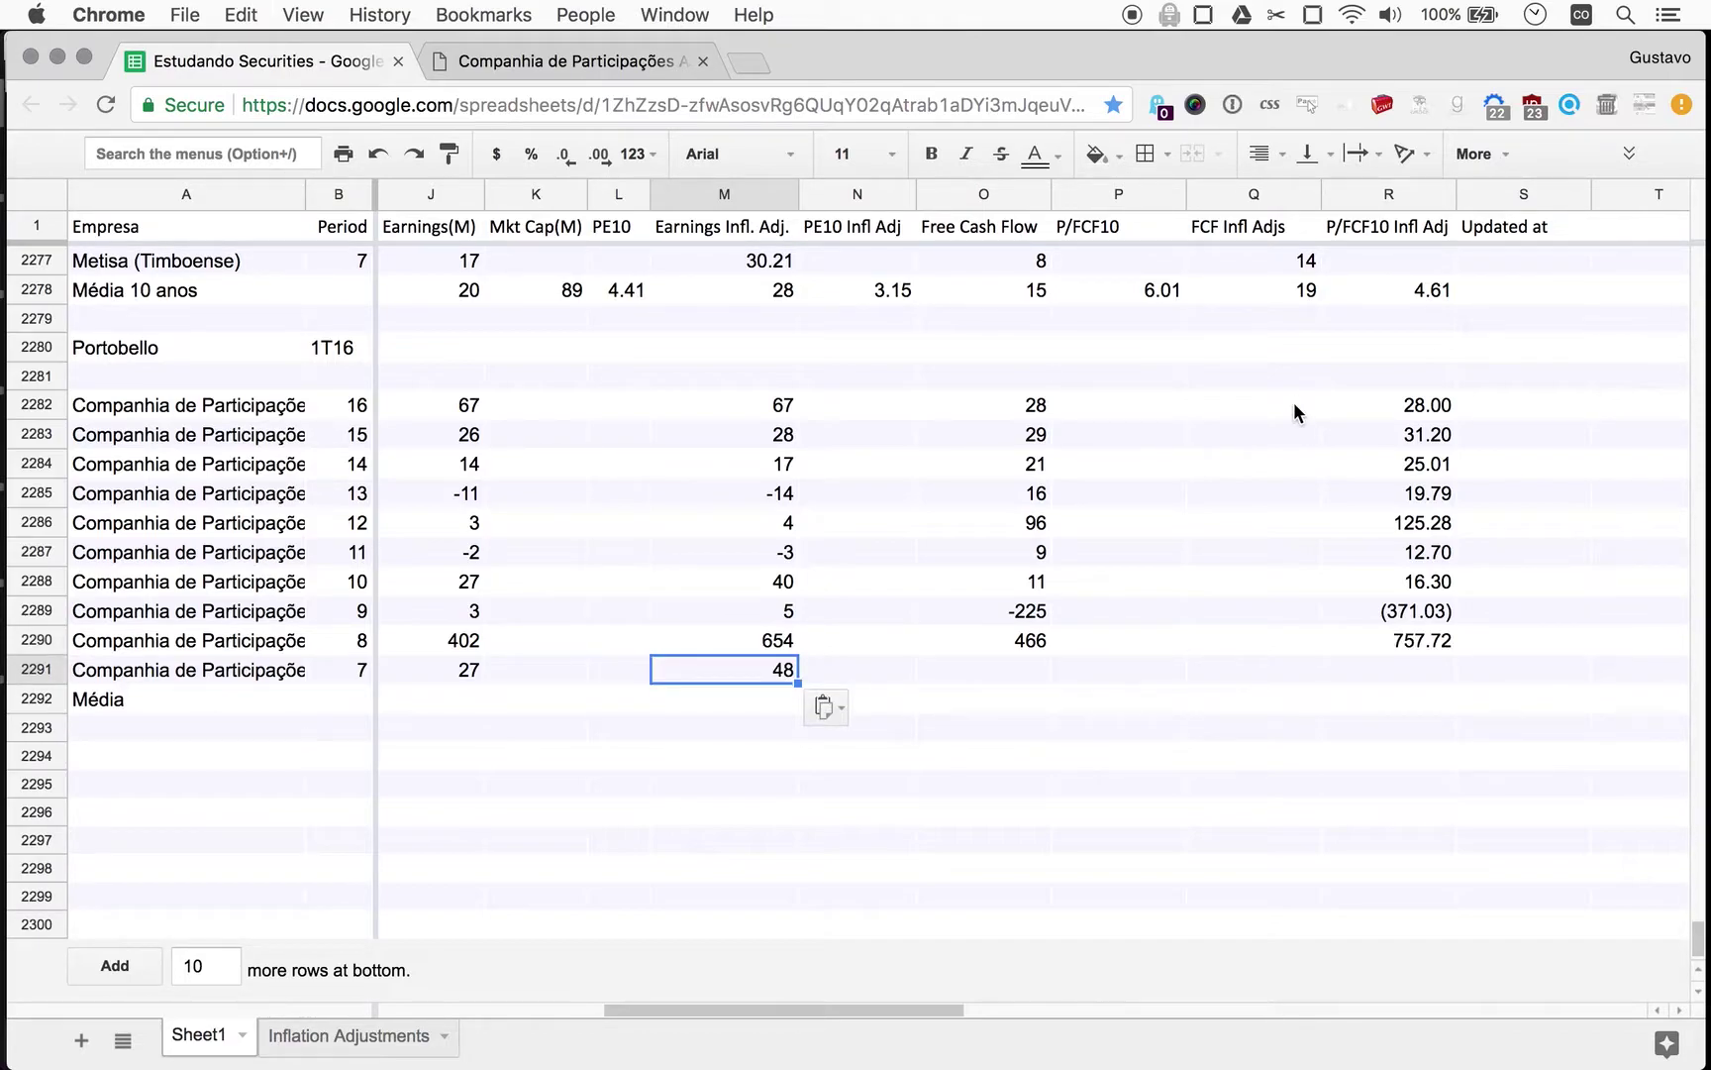
{"action": "scroll", "coordinate": [758, 809], "scroll_direction": "left", "scroll_amount": 1}
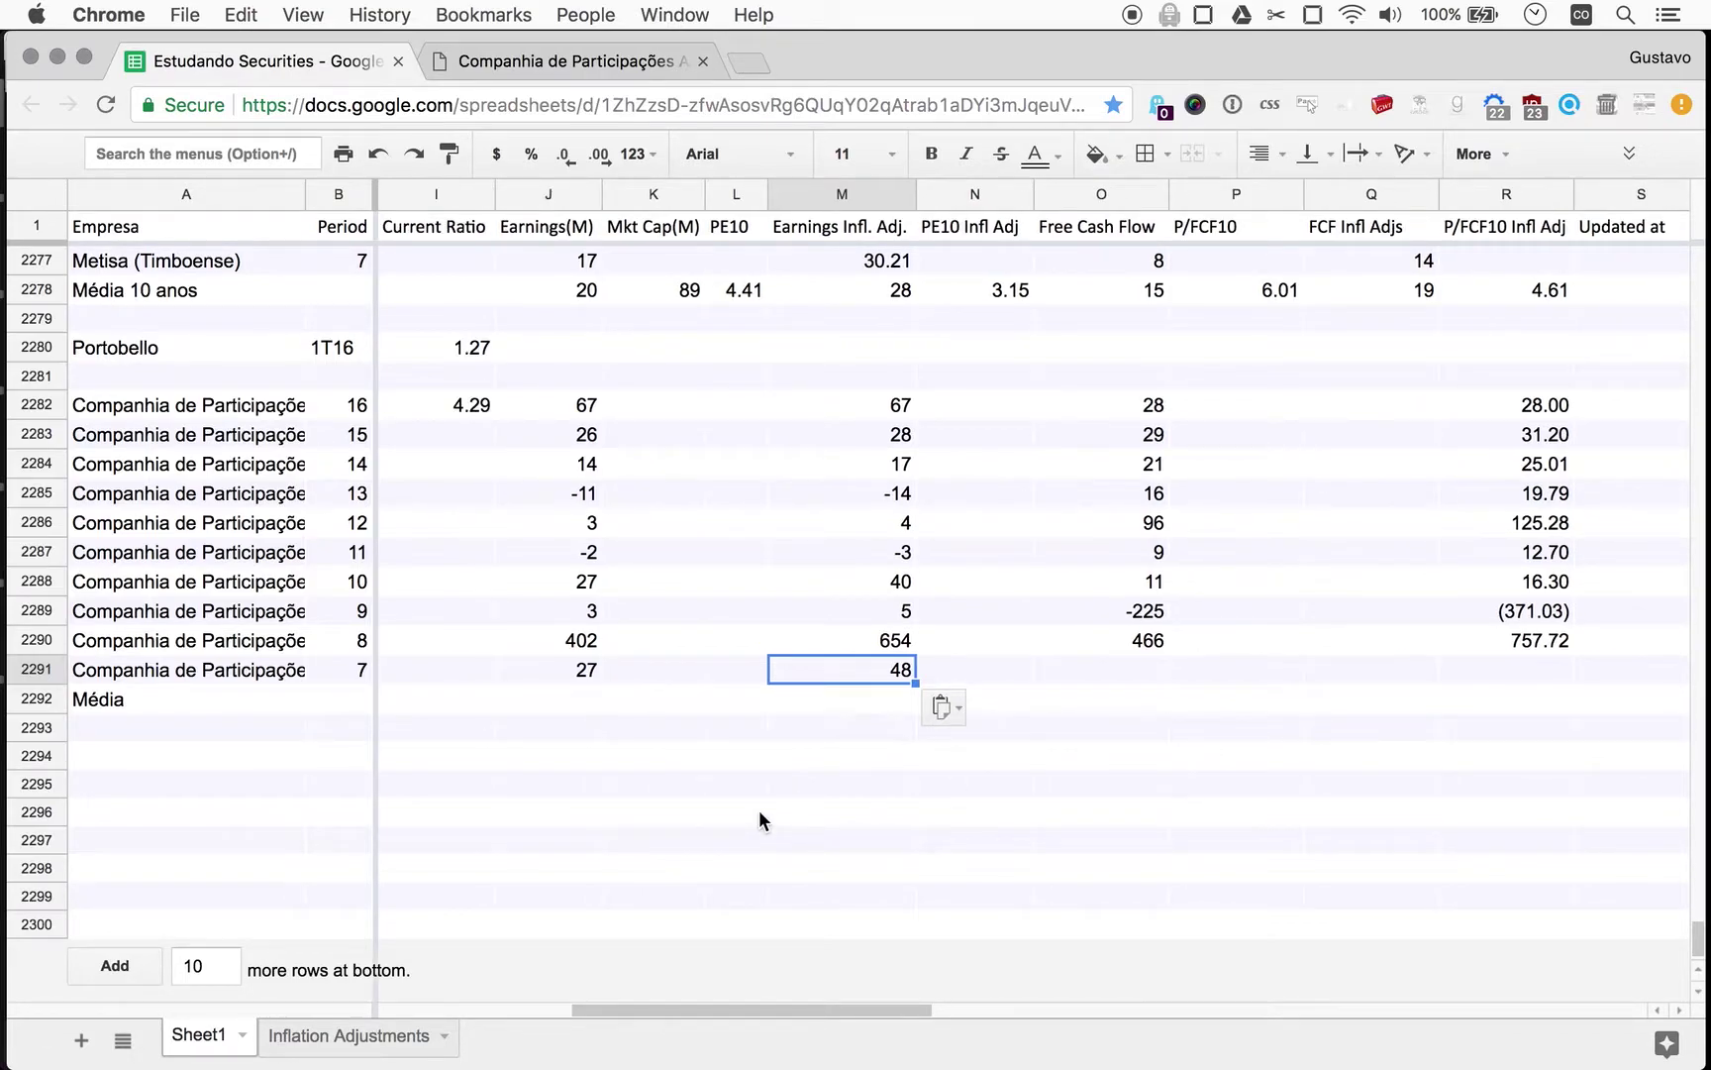
{"action": "scroll", "coordinate": [757, 809], "scroll_direction": "left", "scroll_amount": 1}
{"action": "key", "text": "Down"}
{"action": "key", "text": "Left"}
{"action": "key", "text": "Left"}
{"action": "key", "text": "Left"}
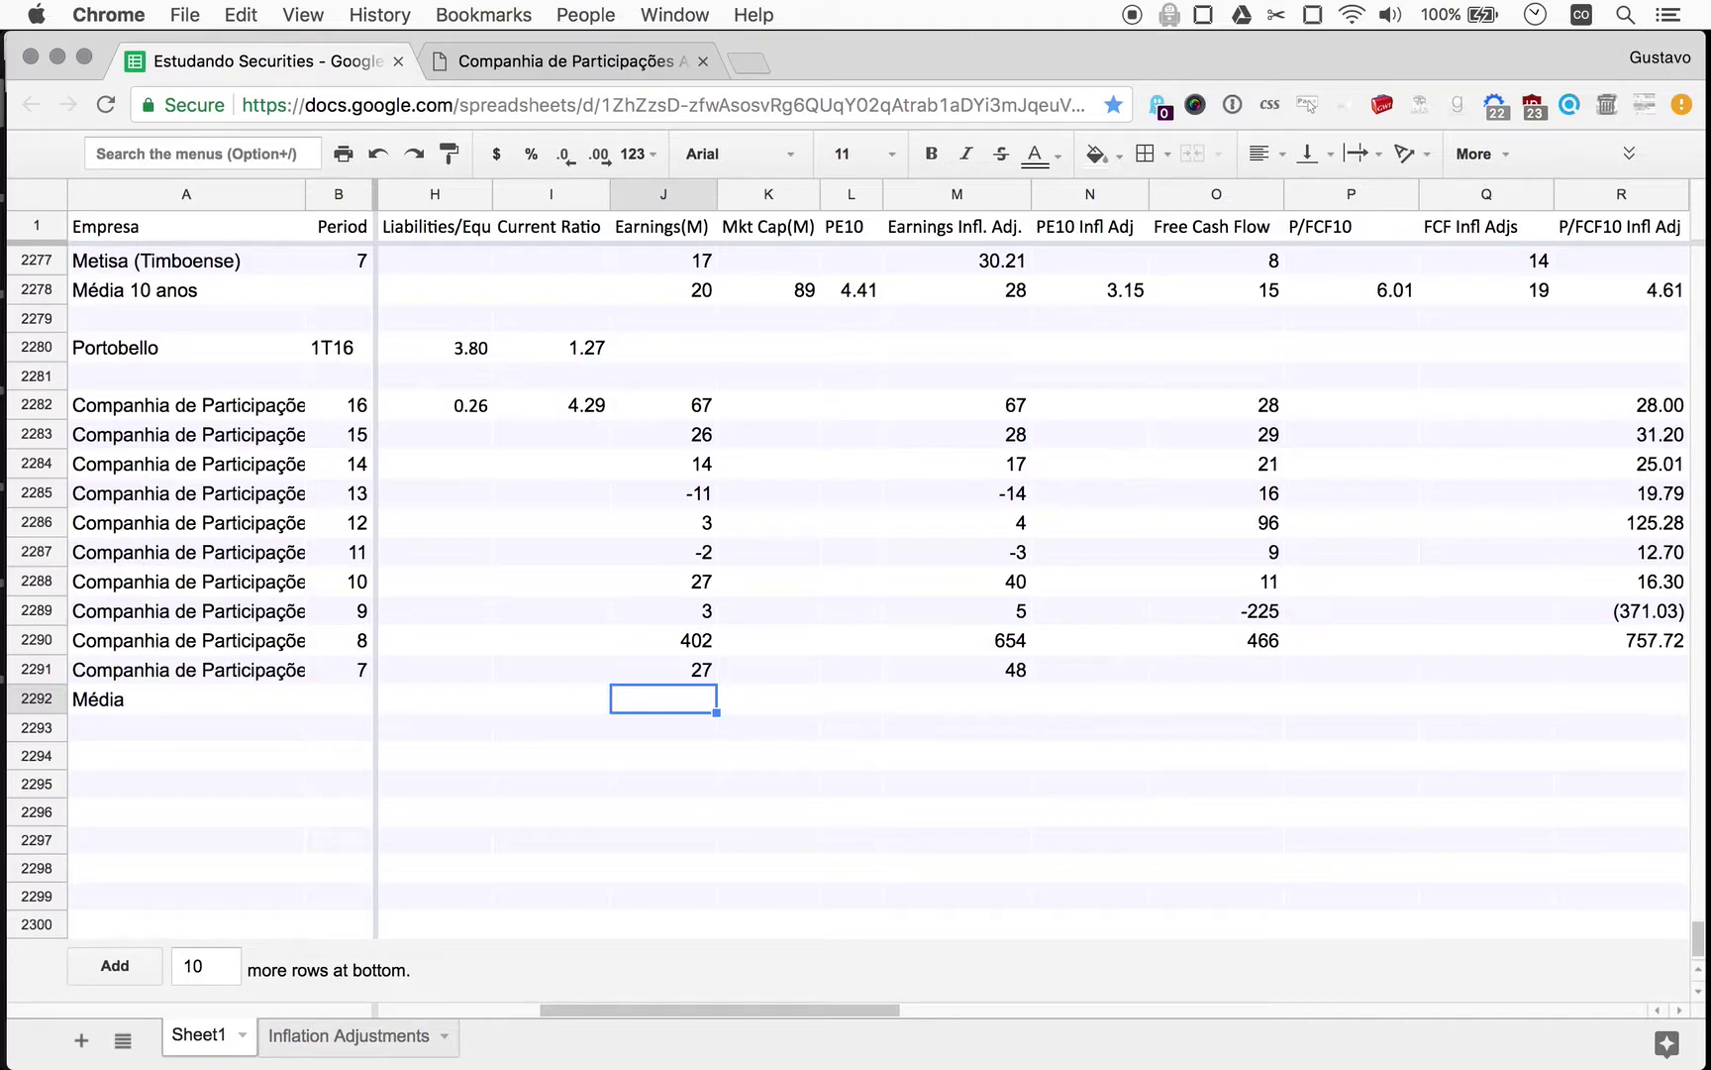
Average earnings J2282:J2291 in J2292 (56) and copy it to M2292 (85).
{"action": "type", "text": "=averag"}
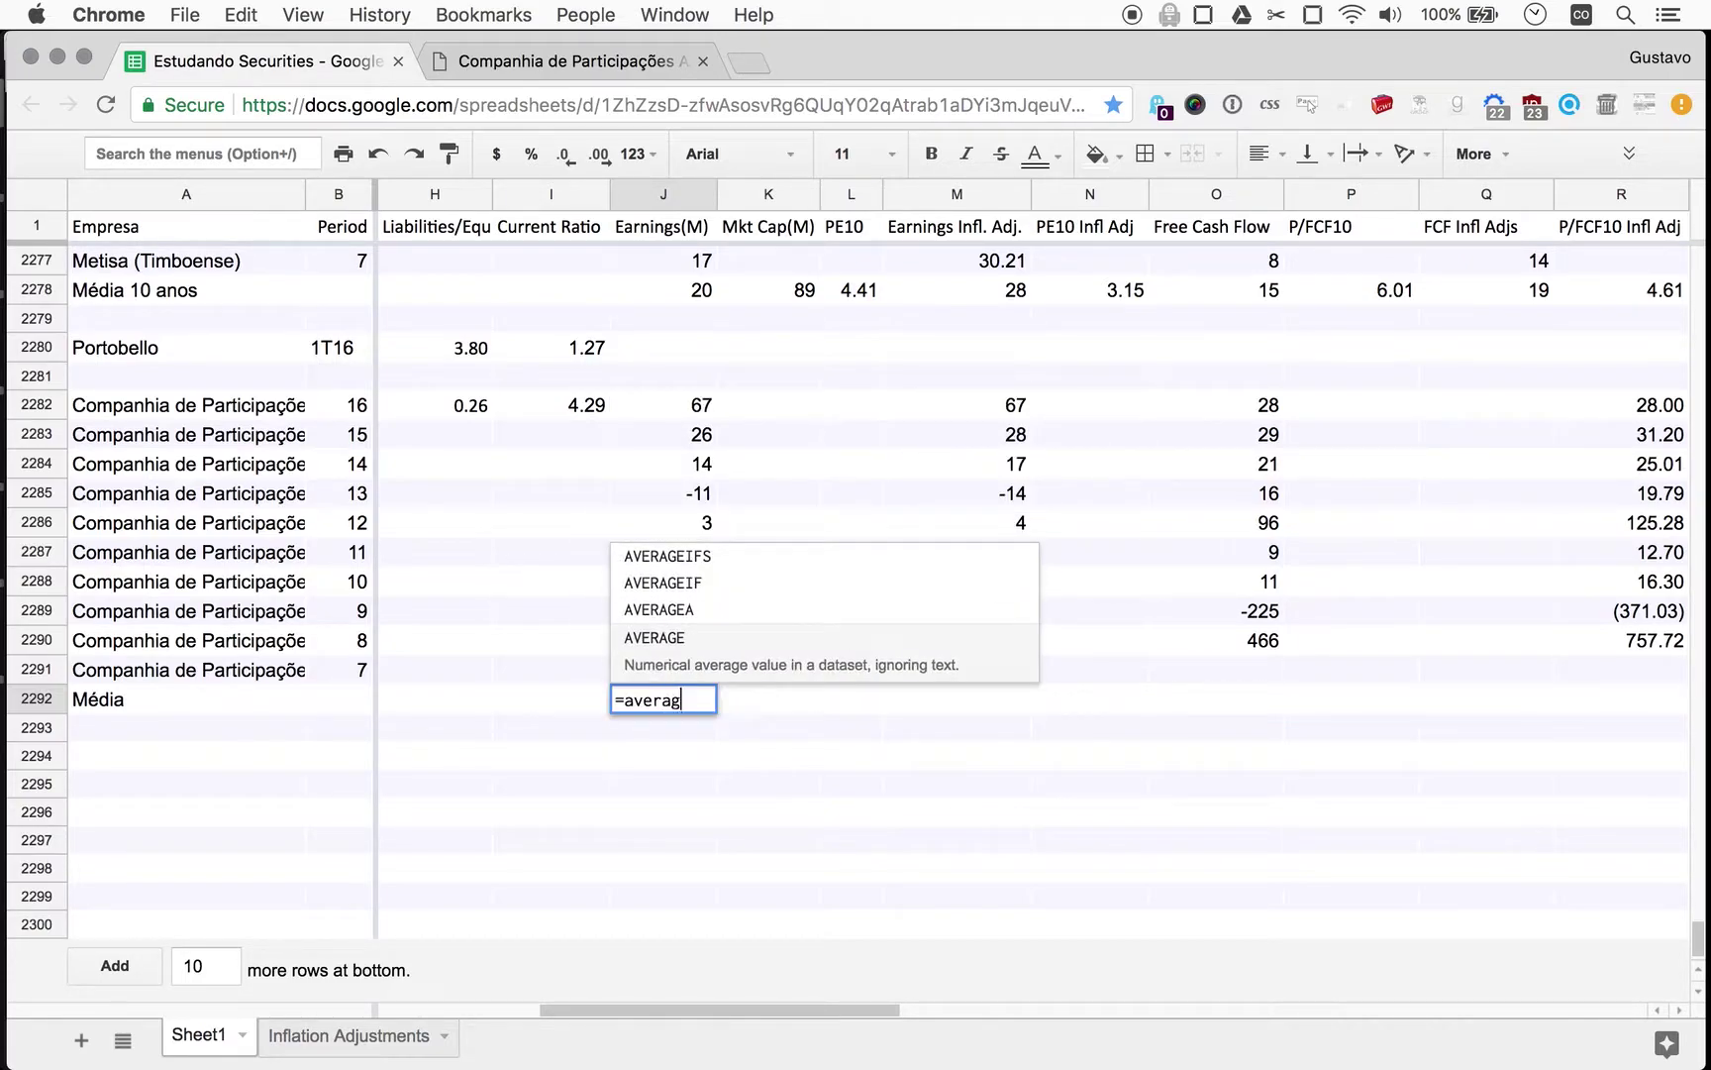
{"action": "type", "text": "e("}
{"action": "key", "text": "Up"}
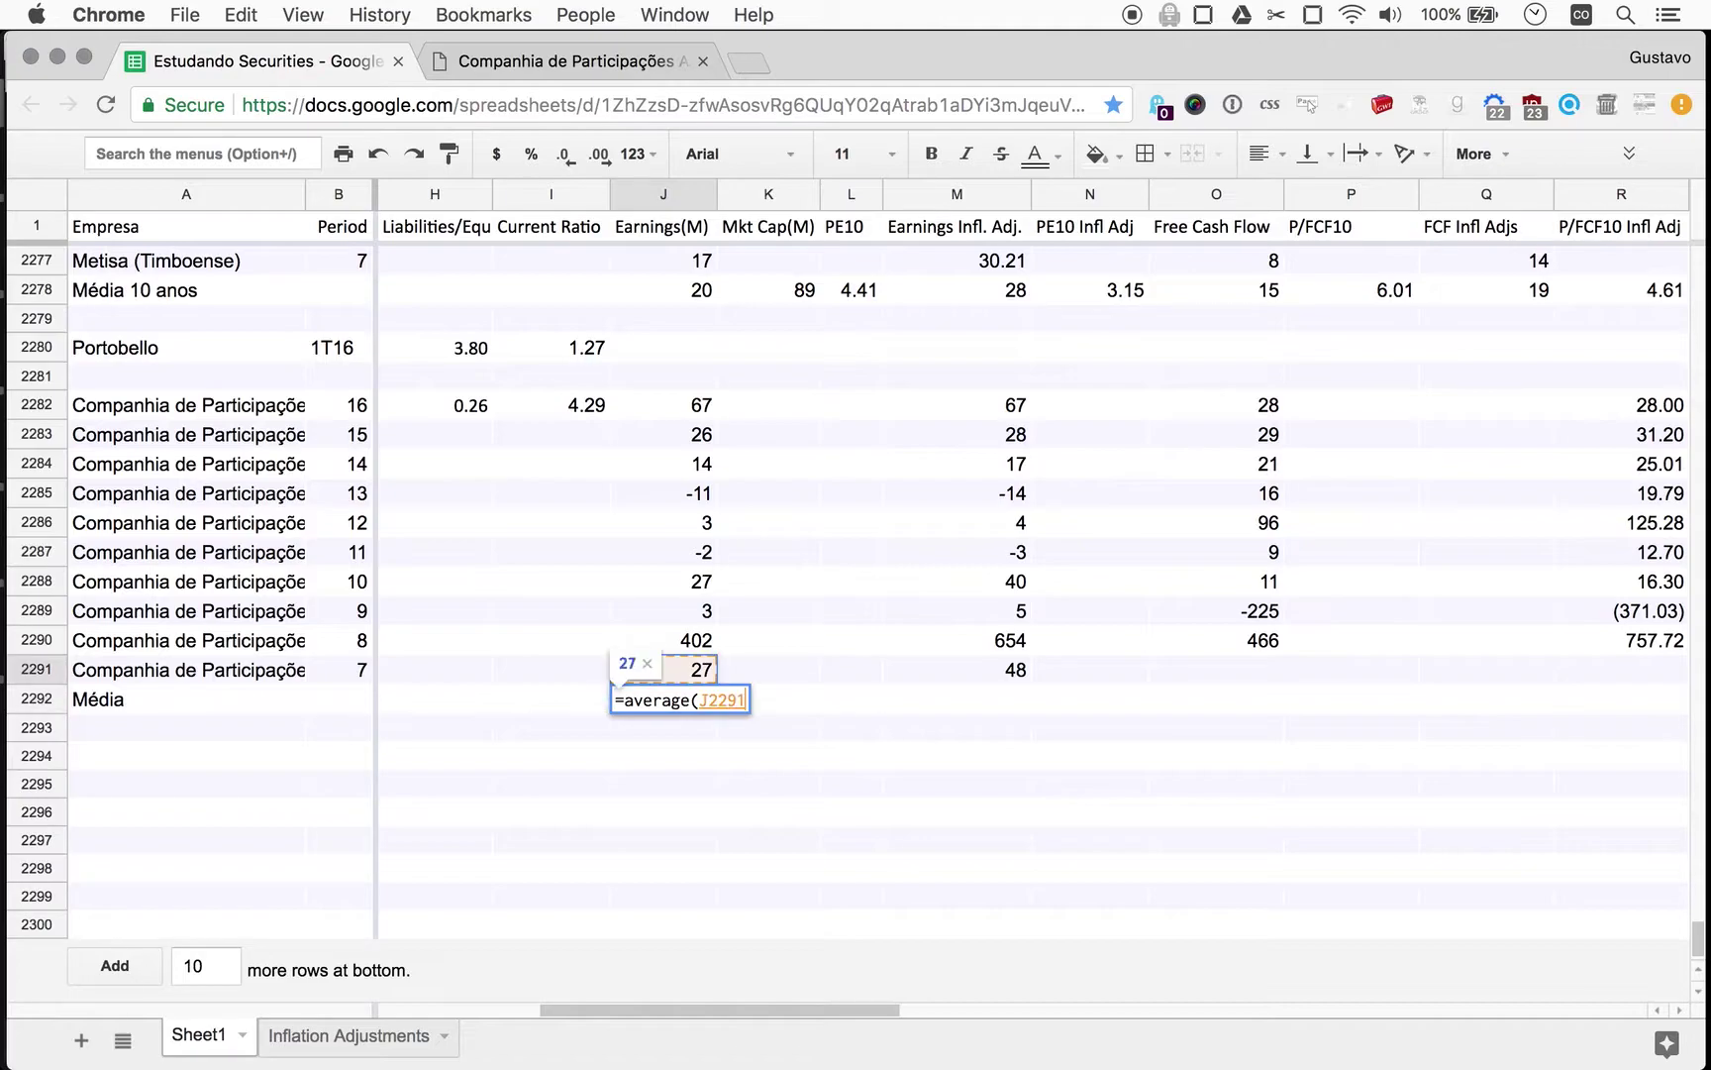
{"action": "key", "text": "super+shift+Up"}
{"action": "key", "text": "Return"}
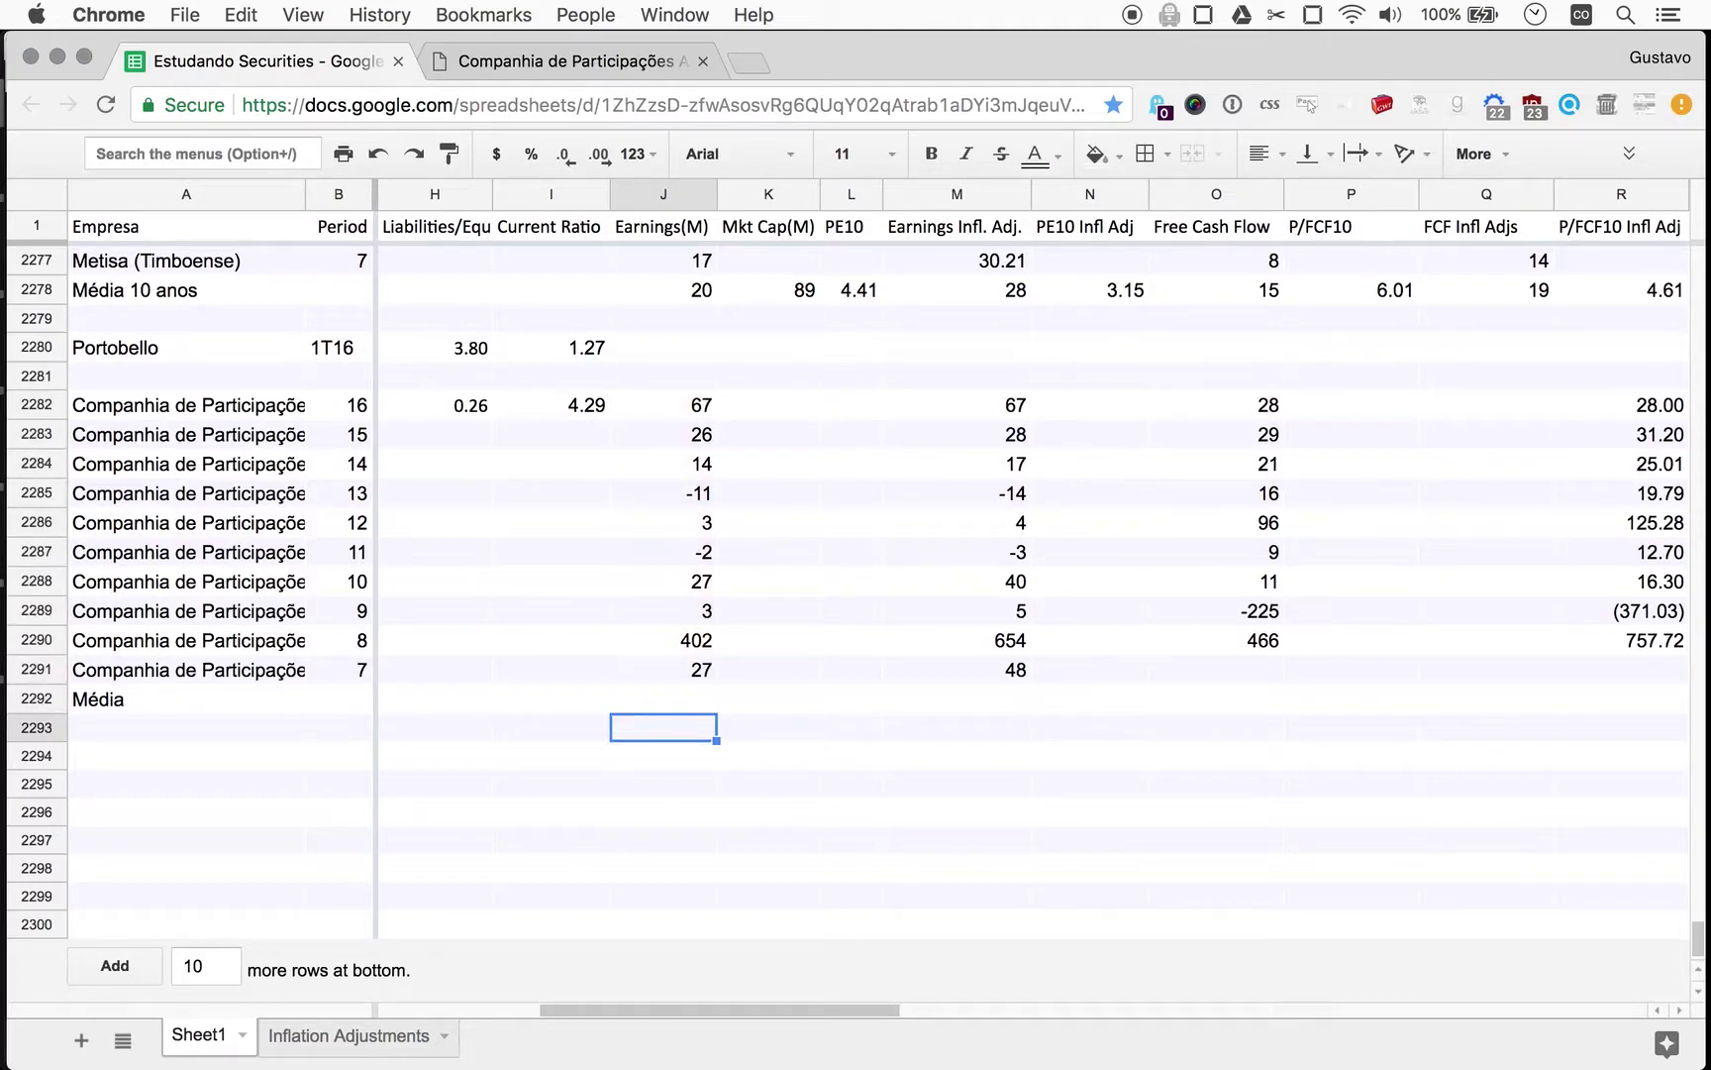
{"action": "left_click", "coordinate": [664, 698]}
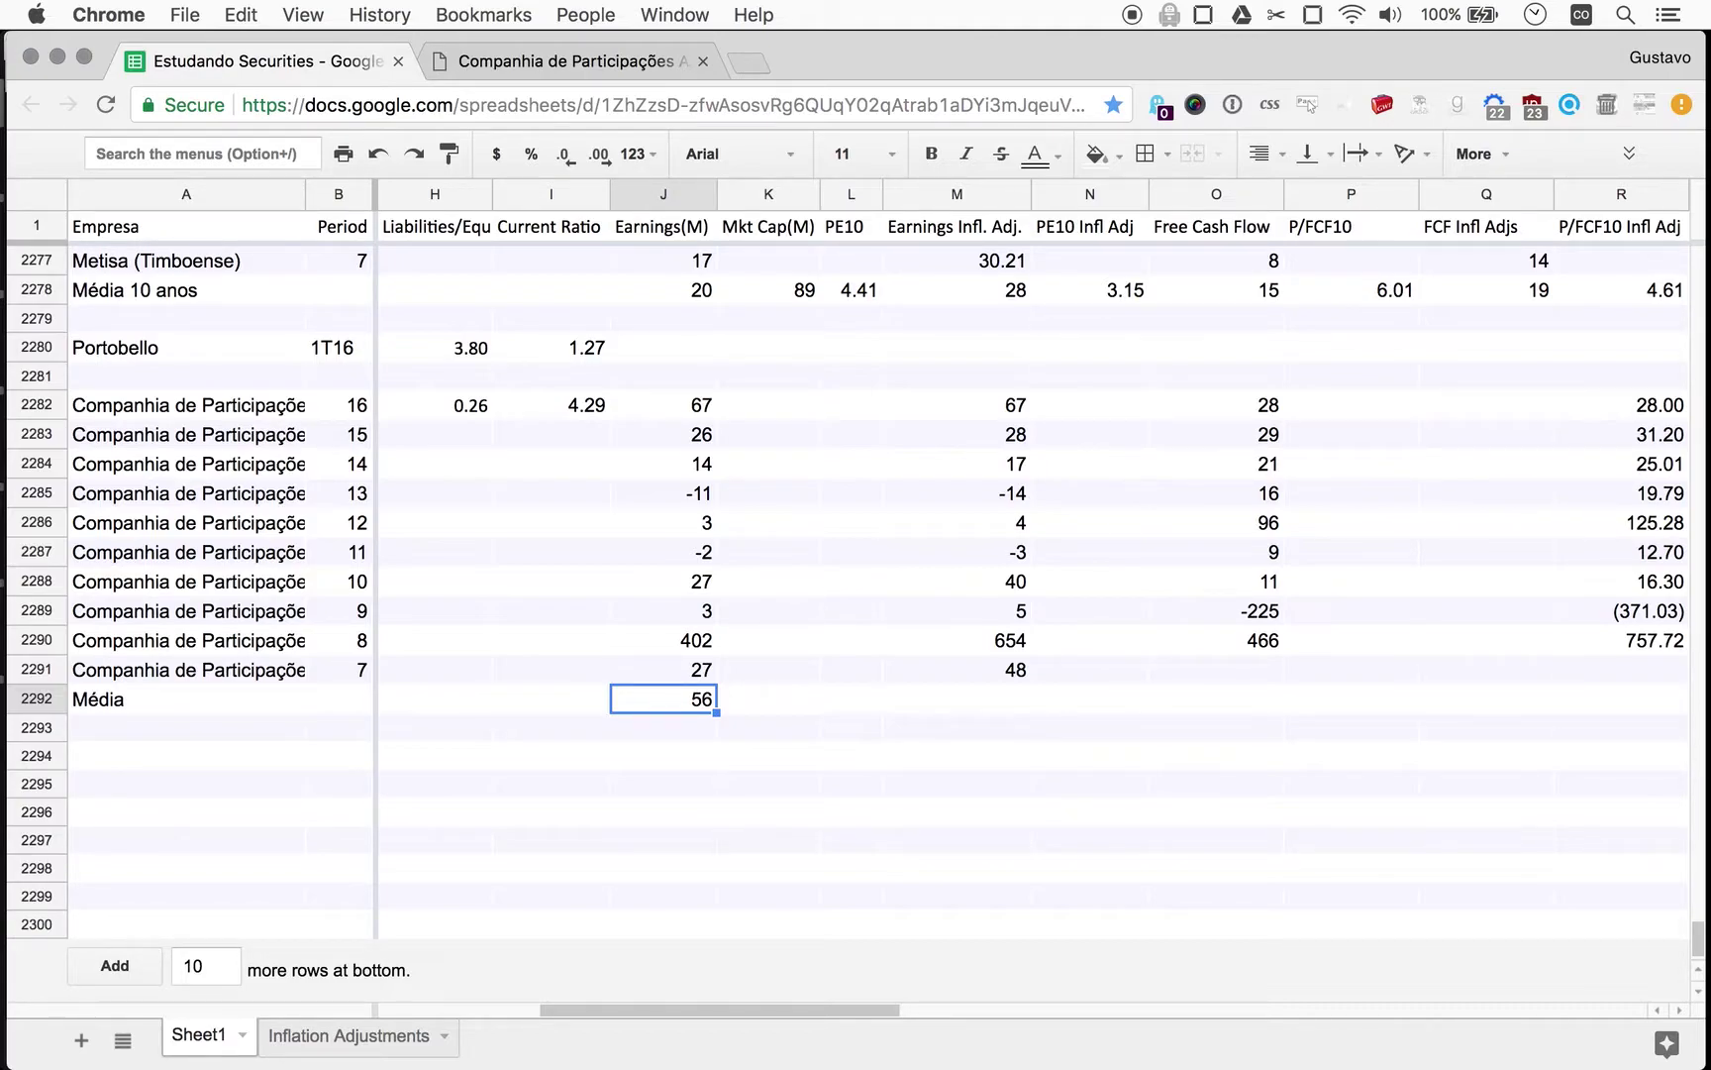
{"action": "key", "text": "super+c"}
{"action": "key", "text": "Right"}
{"action": "key", "text": "Right"}
{"action": "key", "text": "Right"}
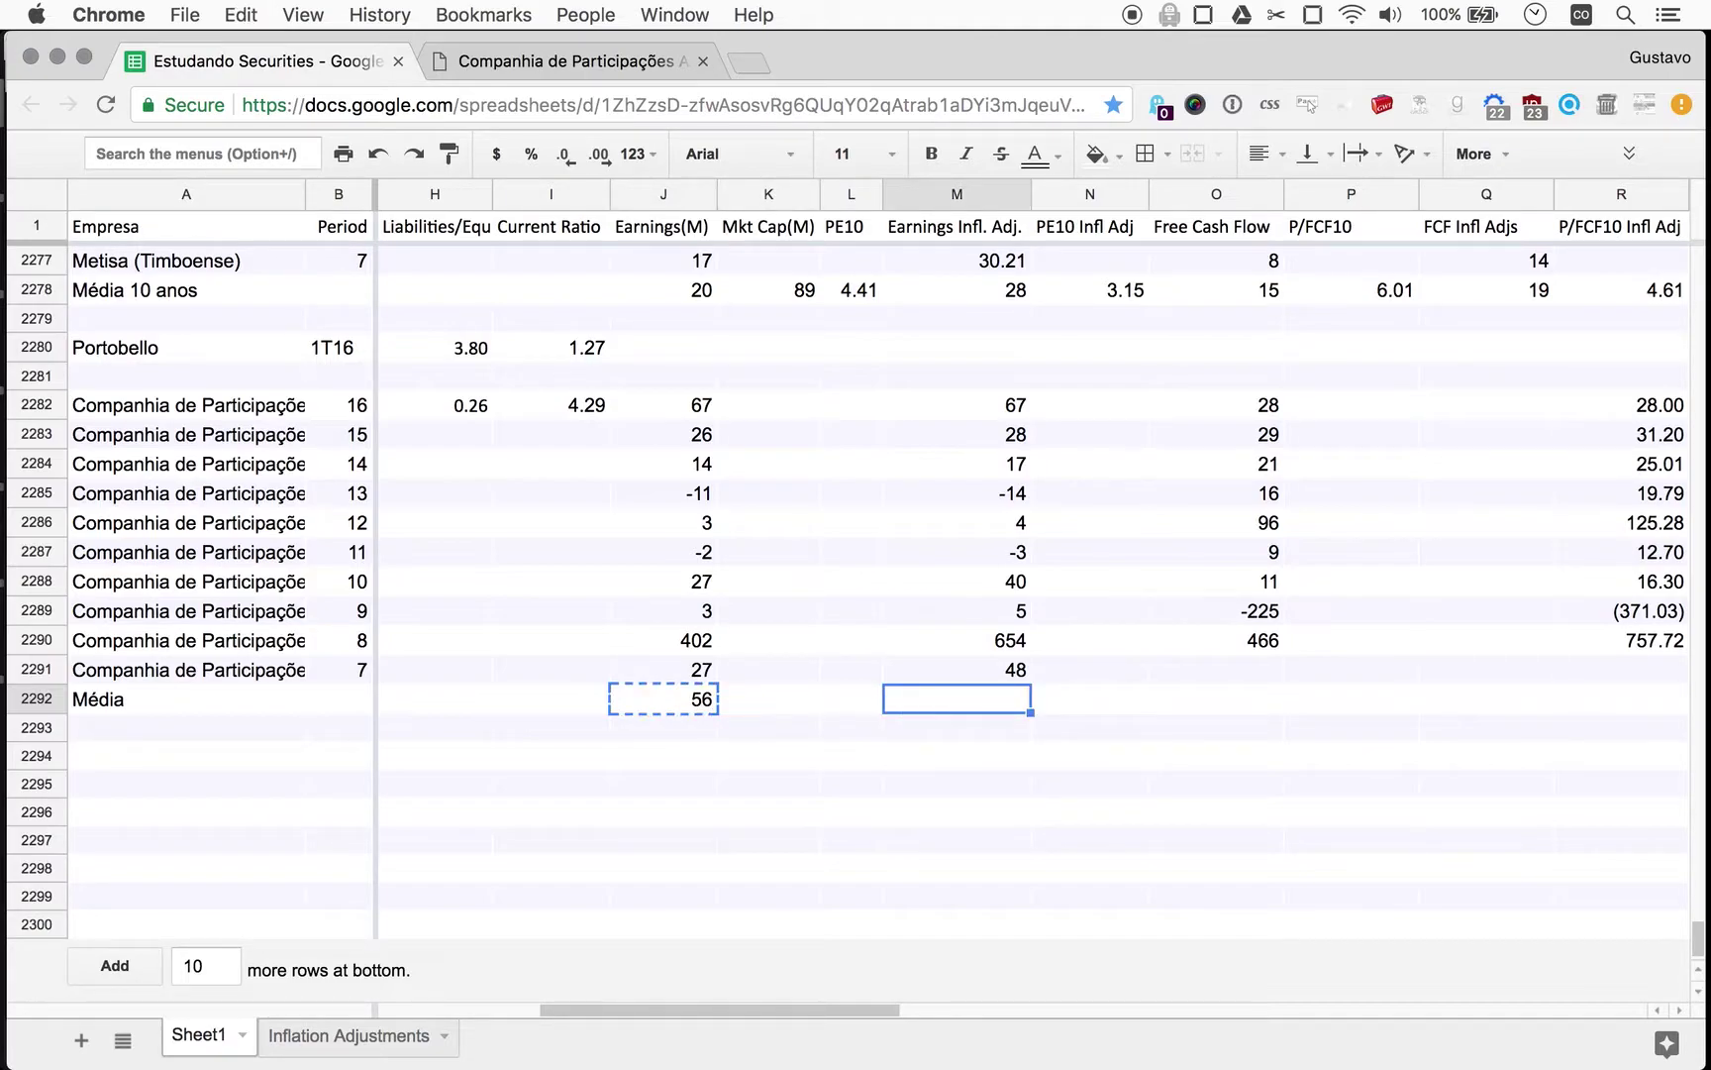
{"action": "key", "text": "super+v"}
{"action": "key", "text": "Return"}
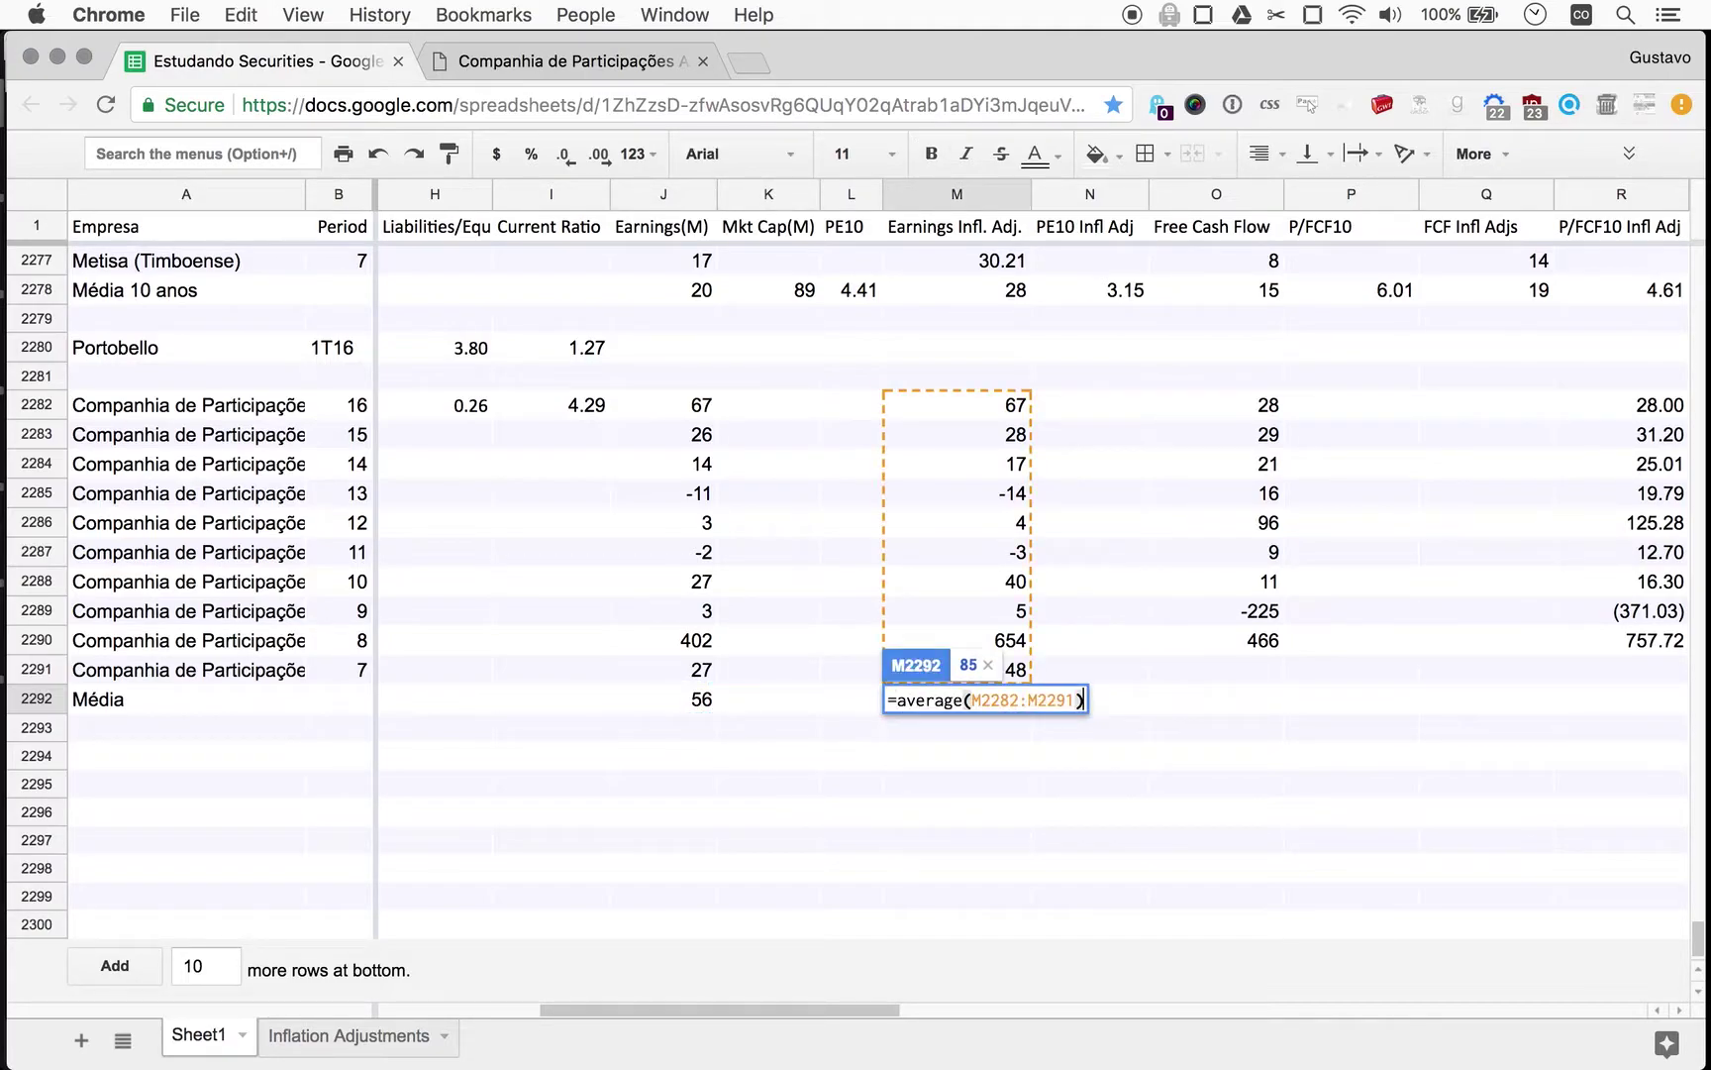
{"action": "key", "text": "Return"}
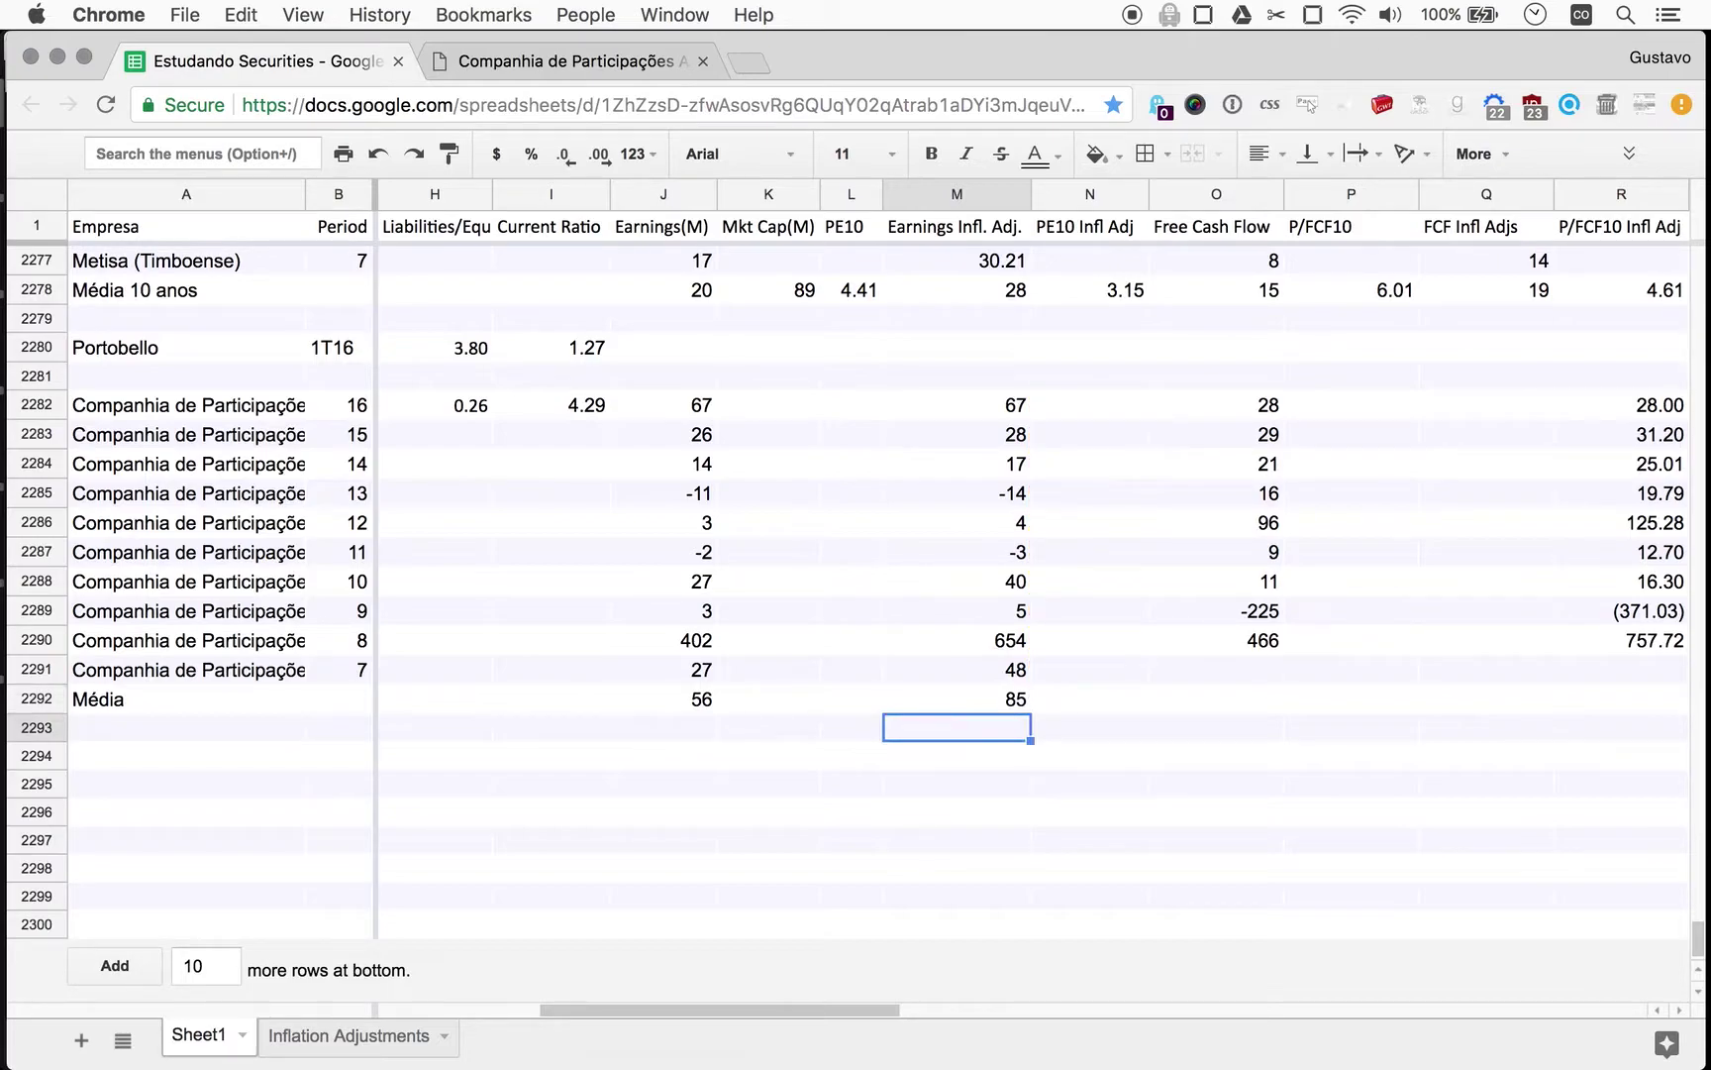
Enter an AVERAGE of the Free Cash Flow rows in O2292, giving 50.
{"action": "scroll", "coordinate": [1072, 838], "scroll_direction": "right", "scroll_amount": 2}
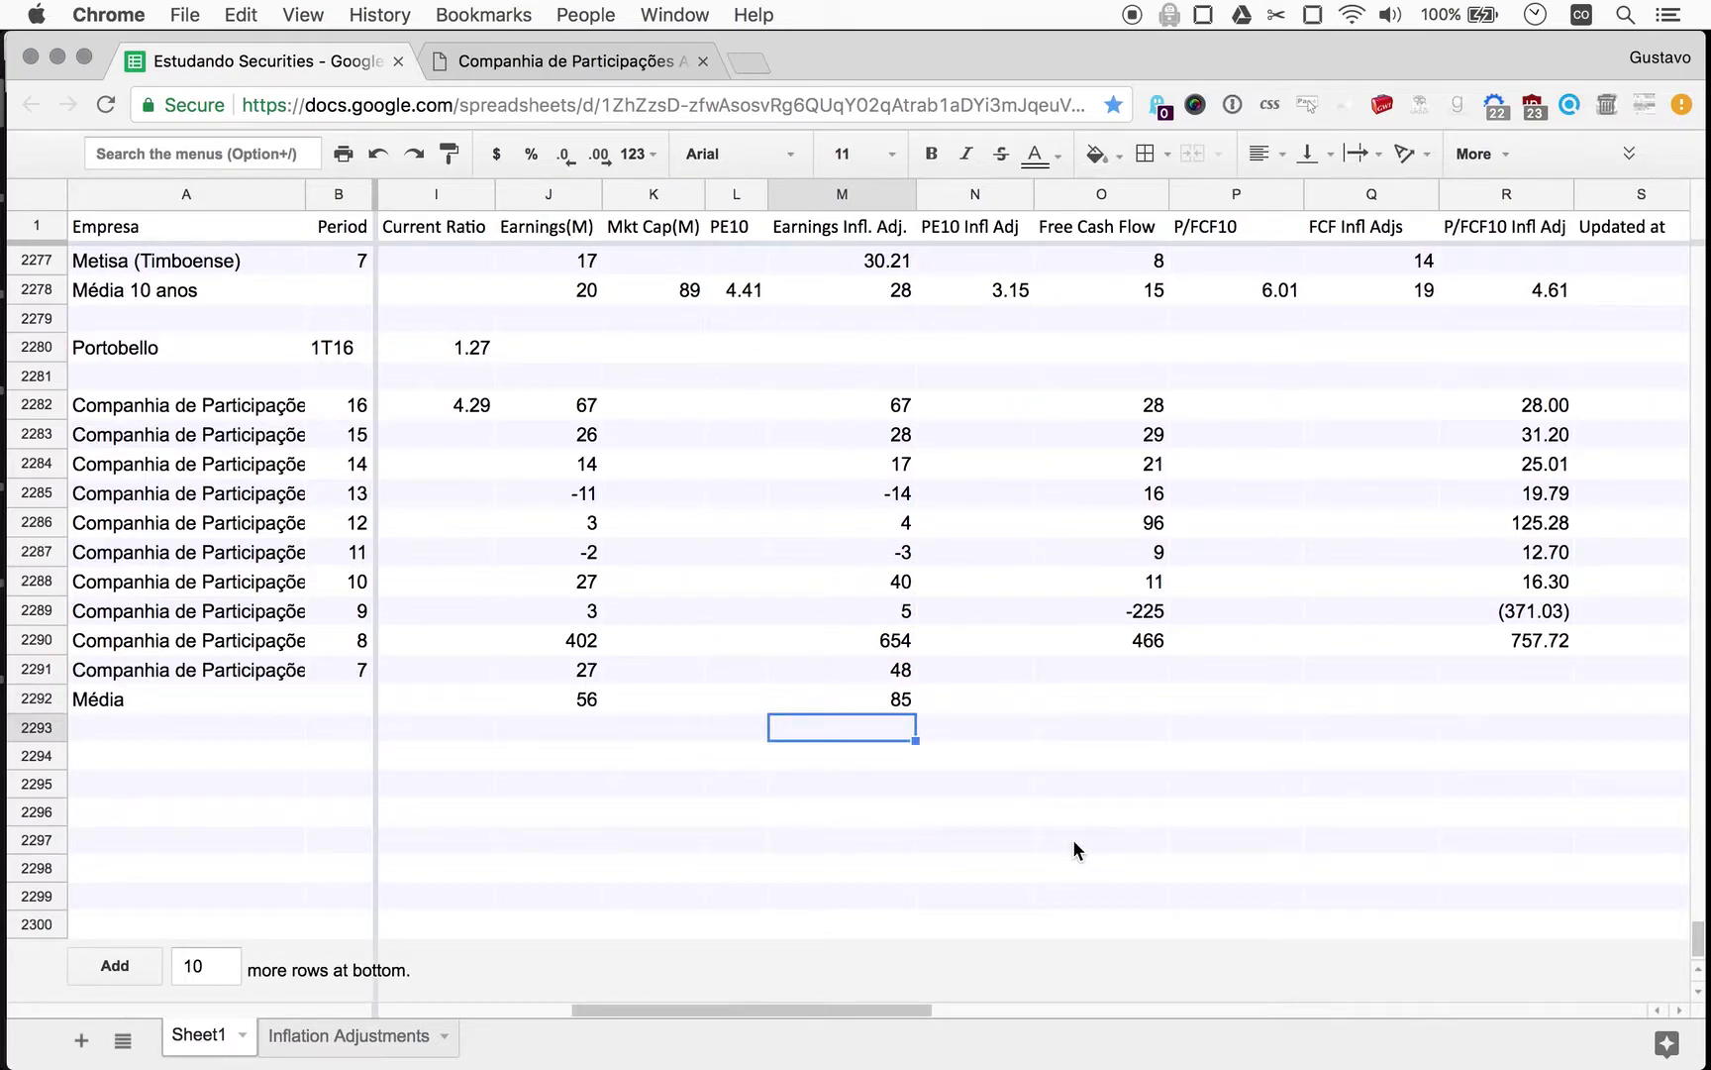
{"action": "left_click", "coordinate": [1132, 705]}
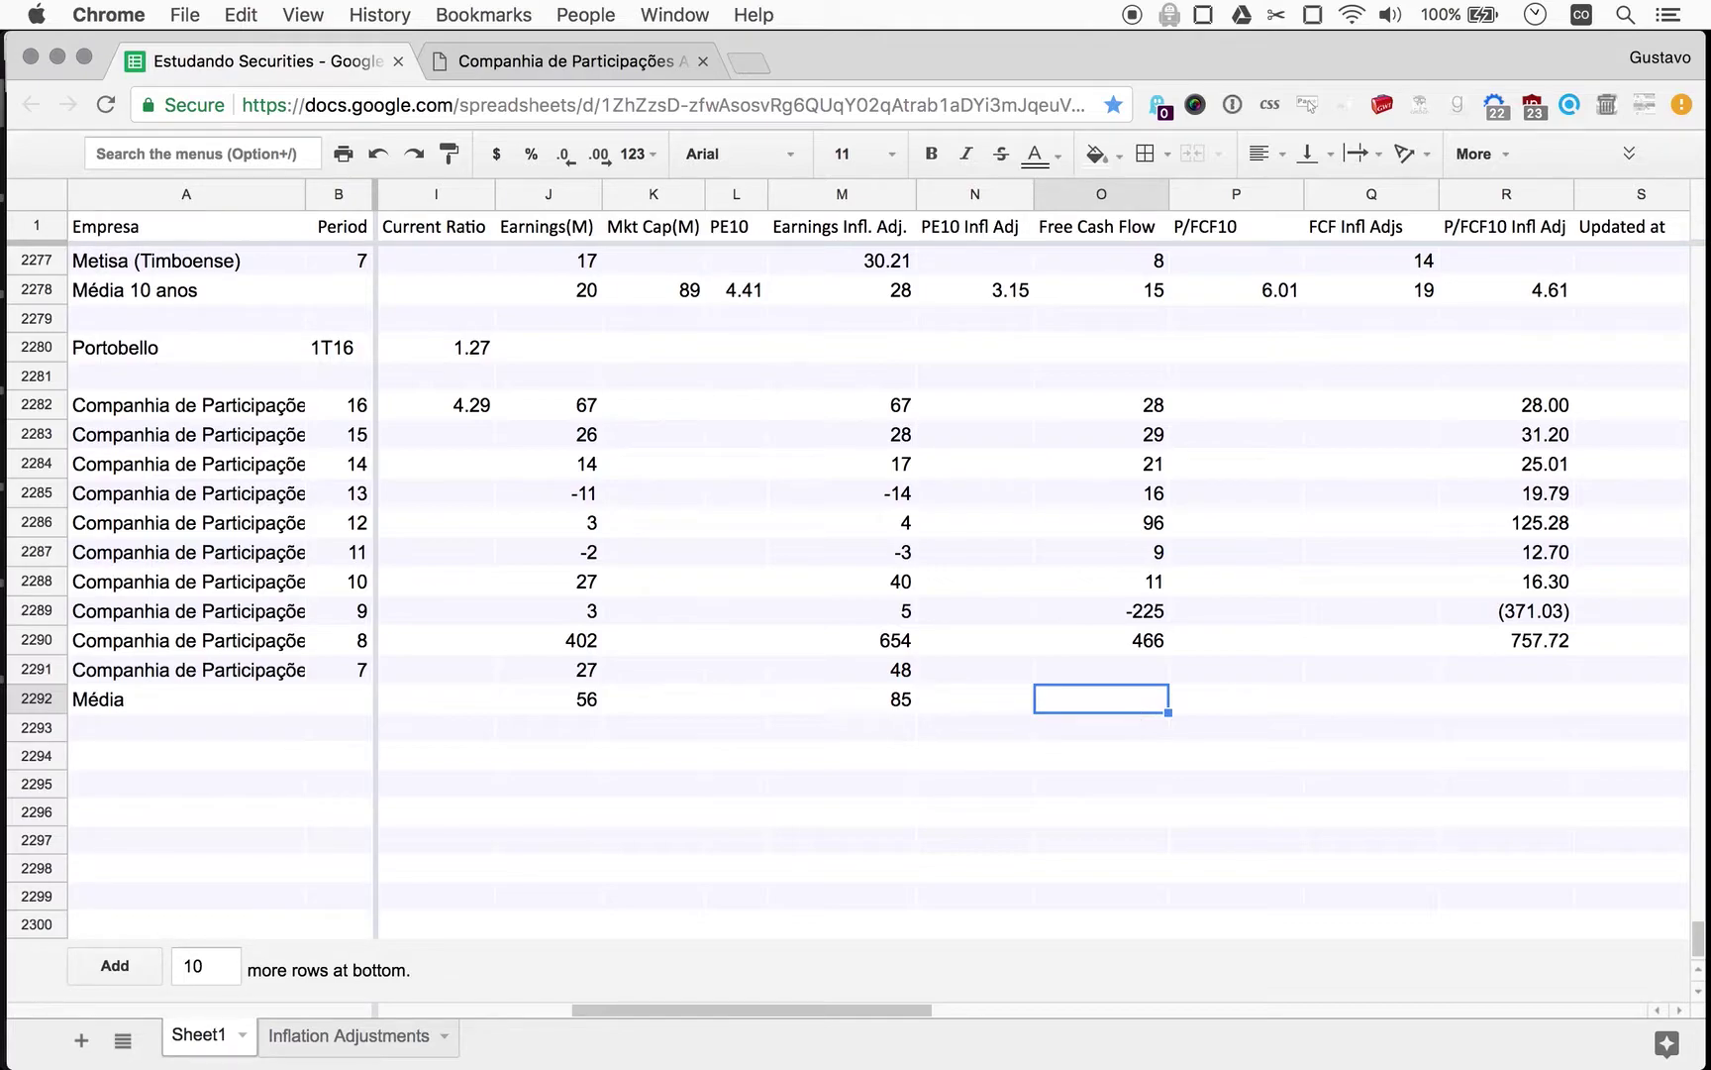
{"action": "type", "text": "=ave"}
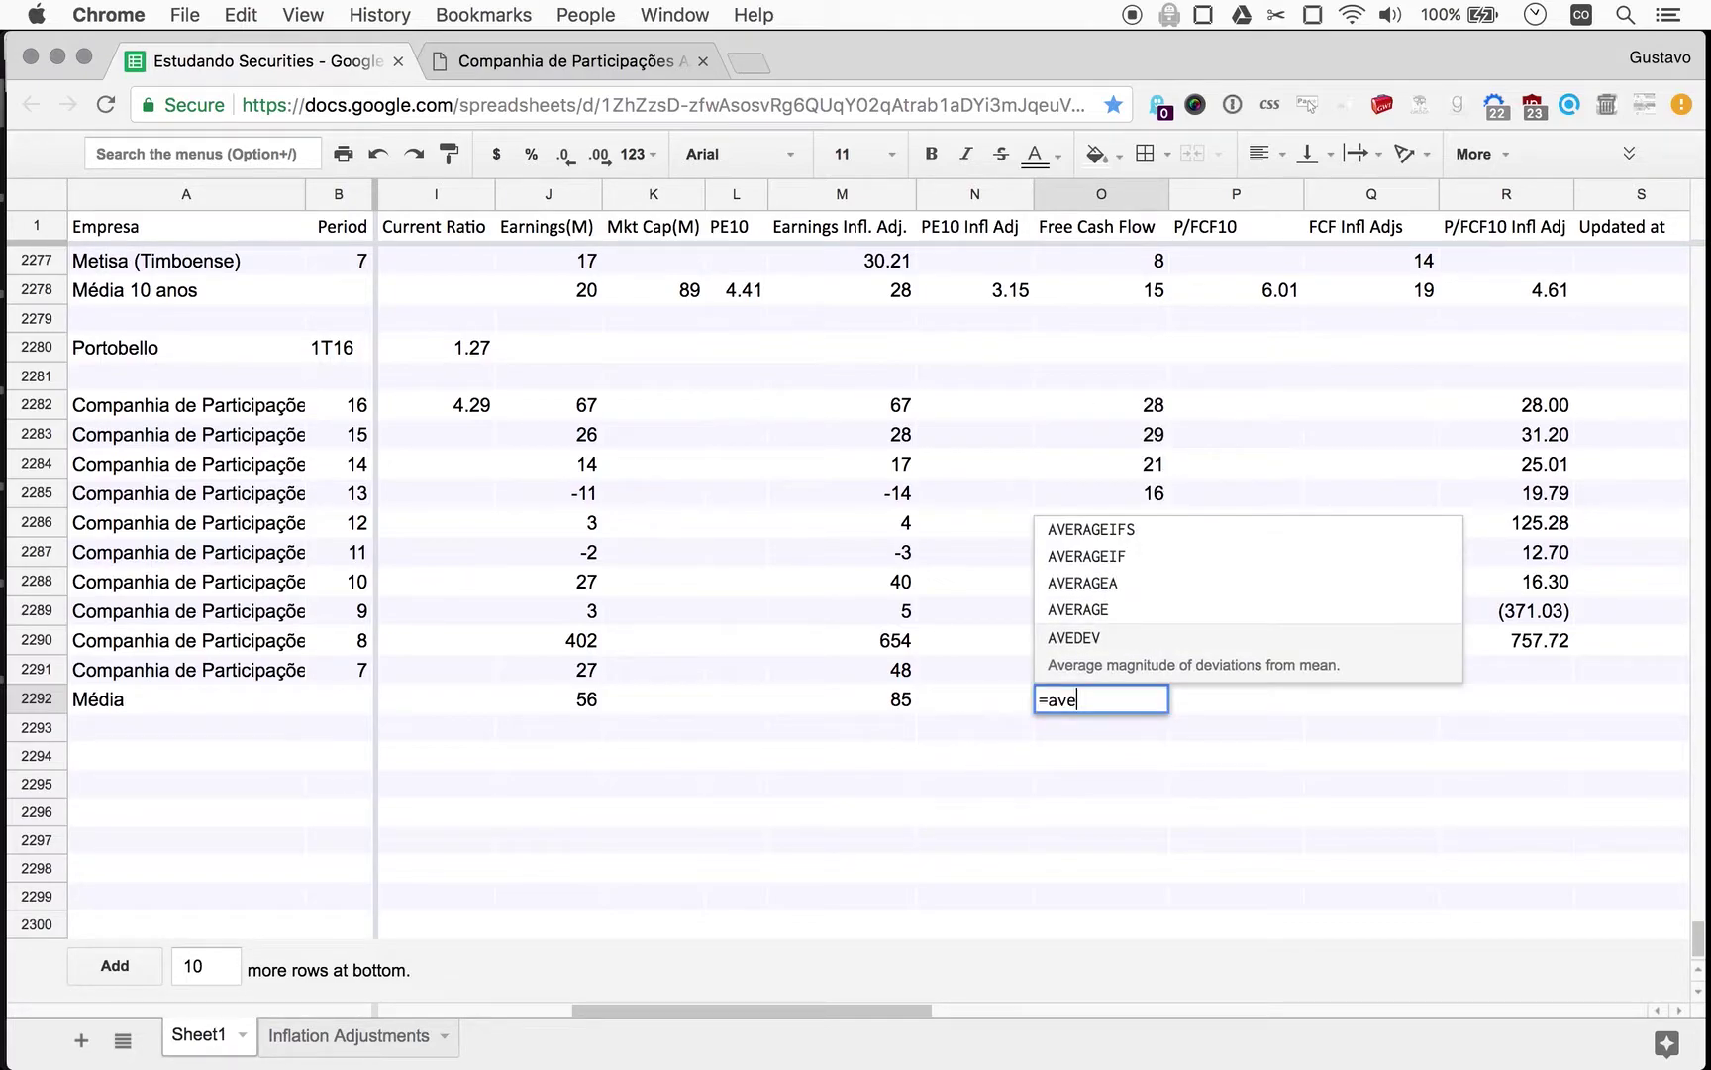
{"action": "type", "text": "ra"}
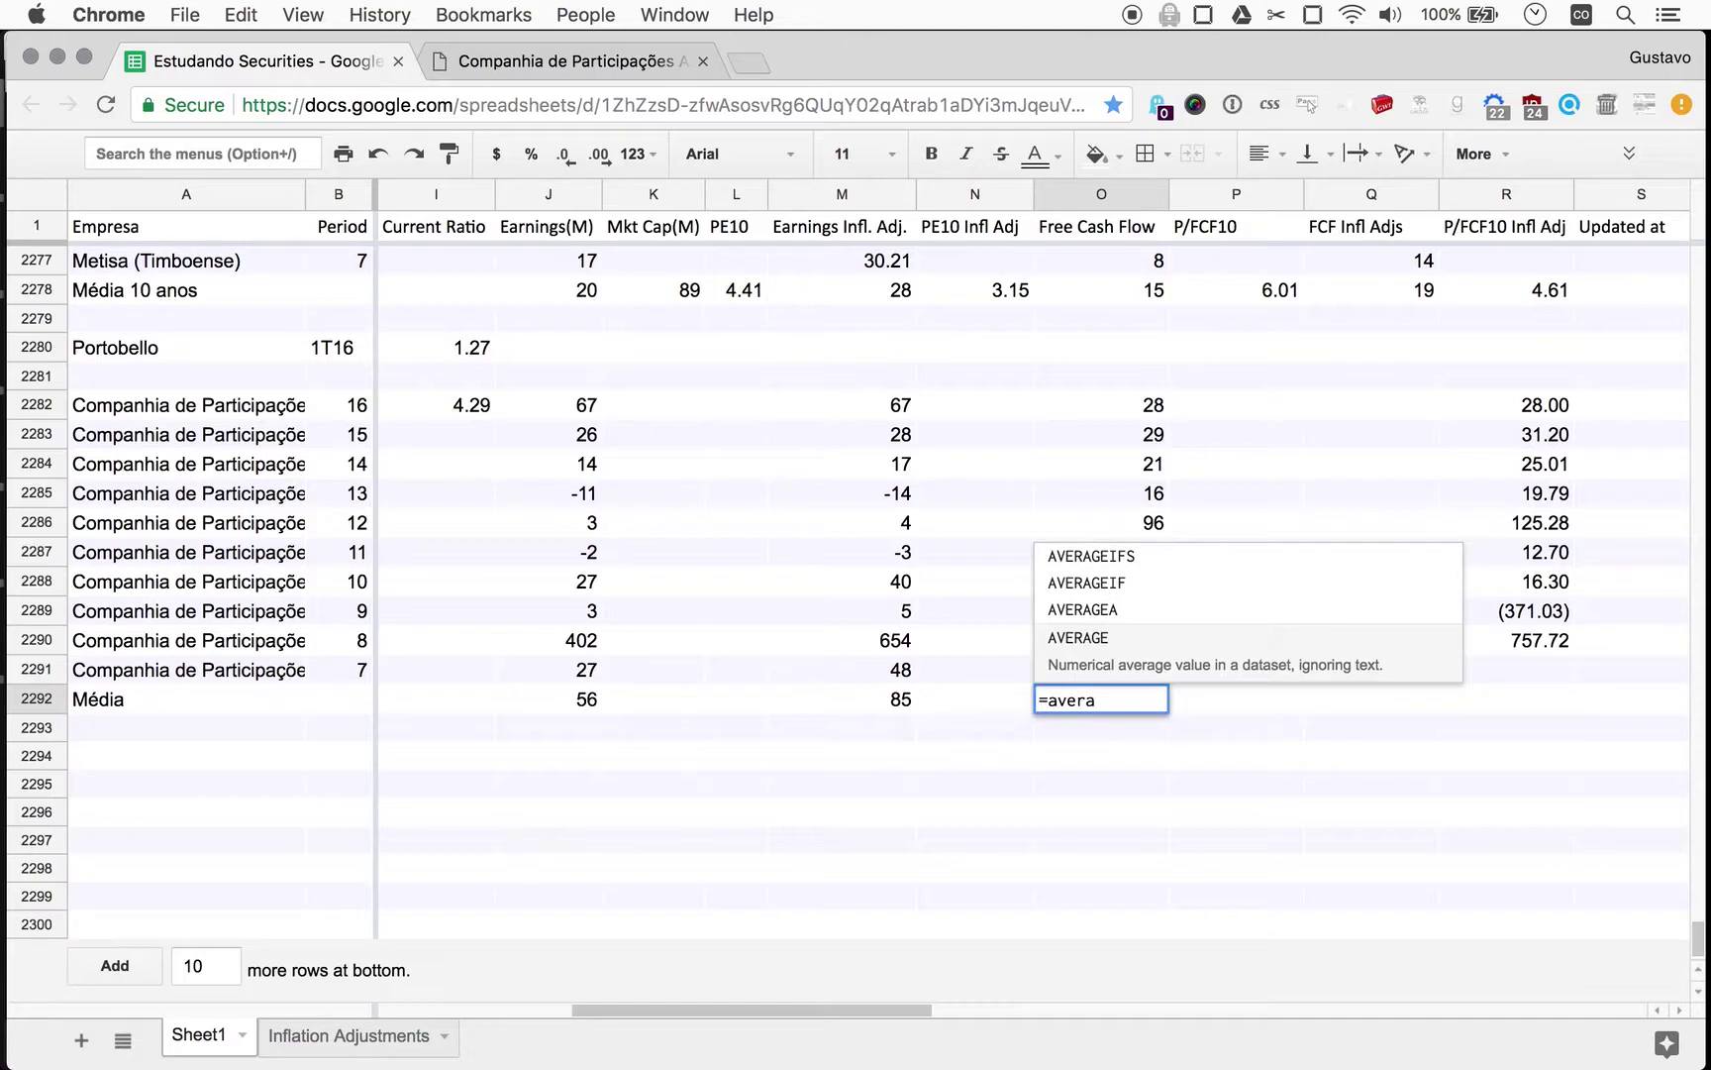
{"action": "key", "text": "Tab"}
{"action": "key", "text": "Up"}
{"action": "key", "text": "Up"}
{"action": "key", "text": "ctrl+shift+Up"}
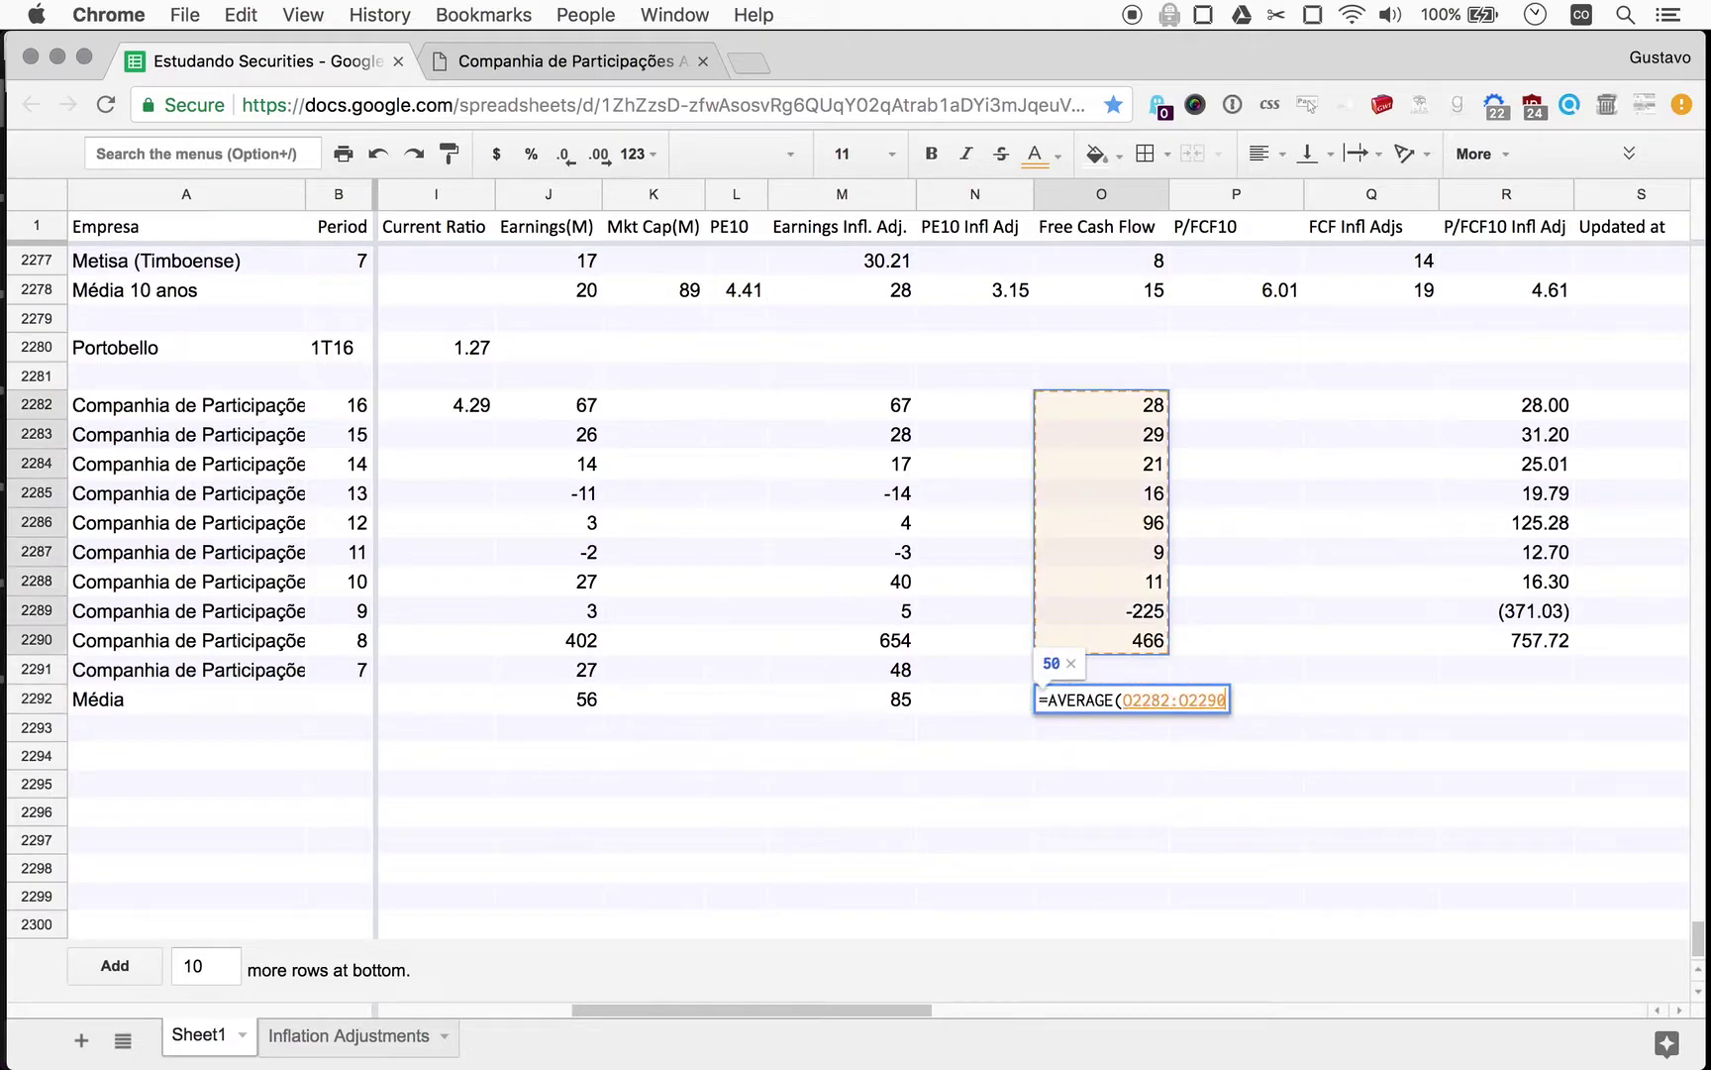
{"action": "key", "text": "Return"}
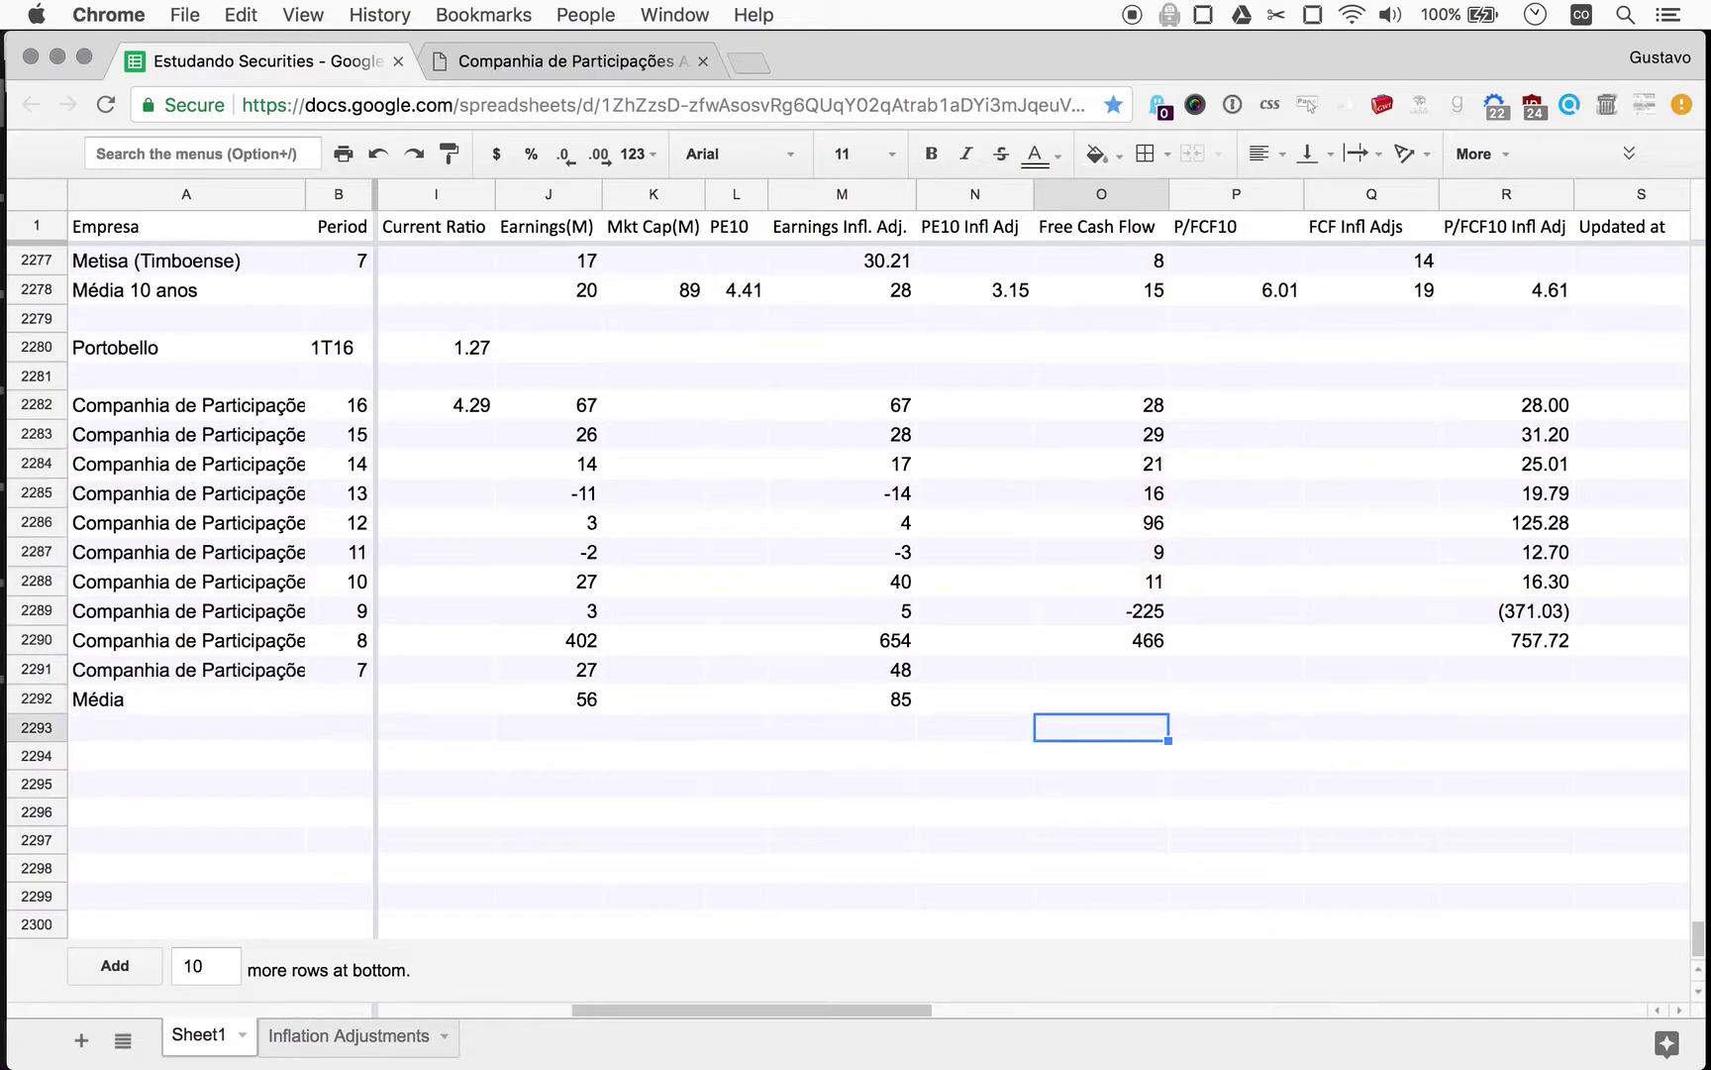
Copy the Free Cash Flow average into R2292 for P/FCF10 Infl Adj, giving 72.
{"action": "key", "text": "Up"}
{"action": "key", "text": "Right"}
{"action": "key", "text": "Right"}
{"action": "key", "text": "Right"}
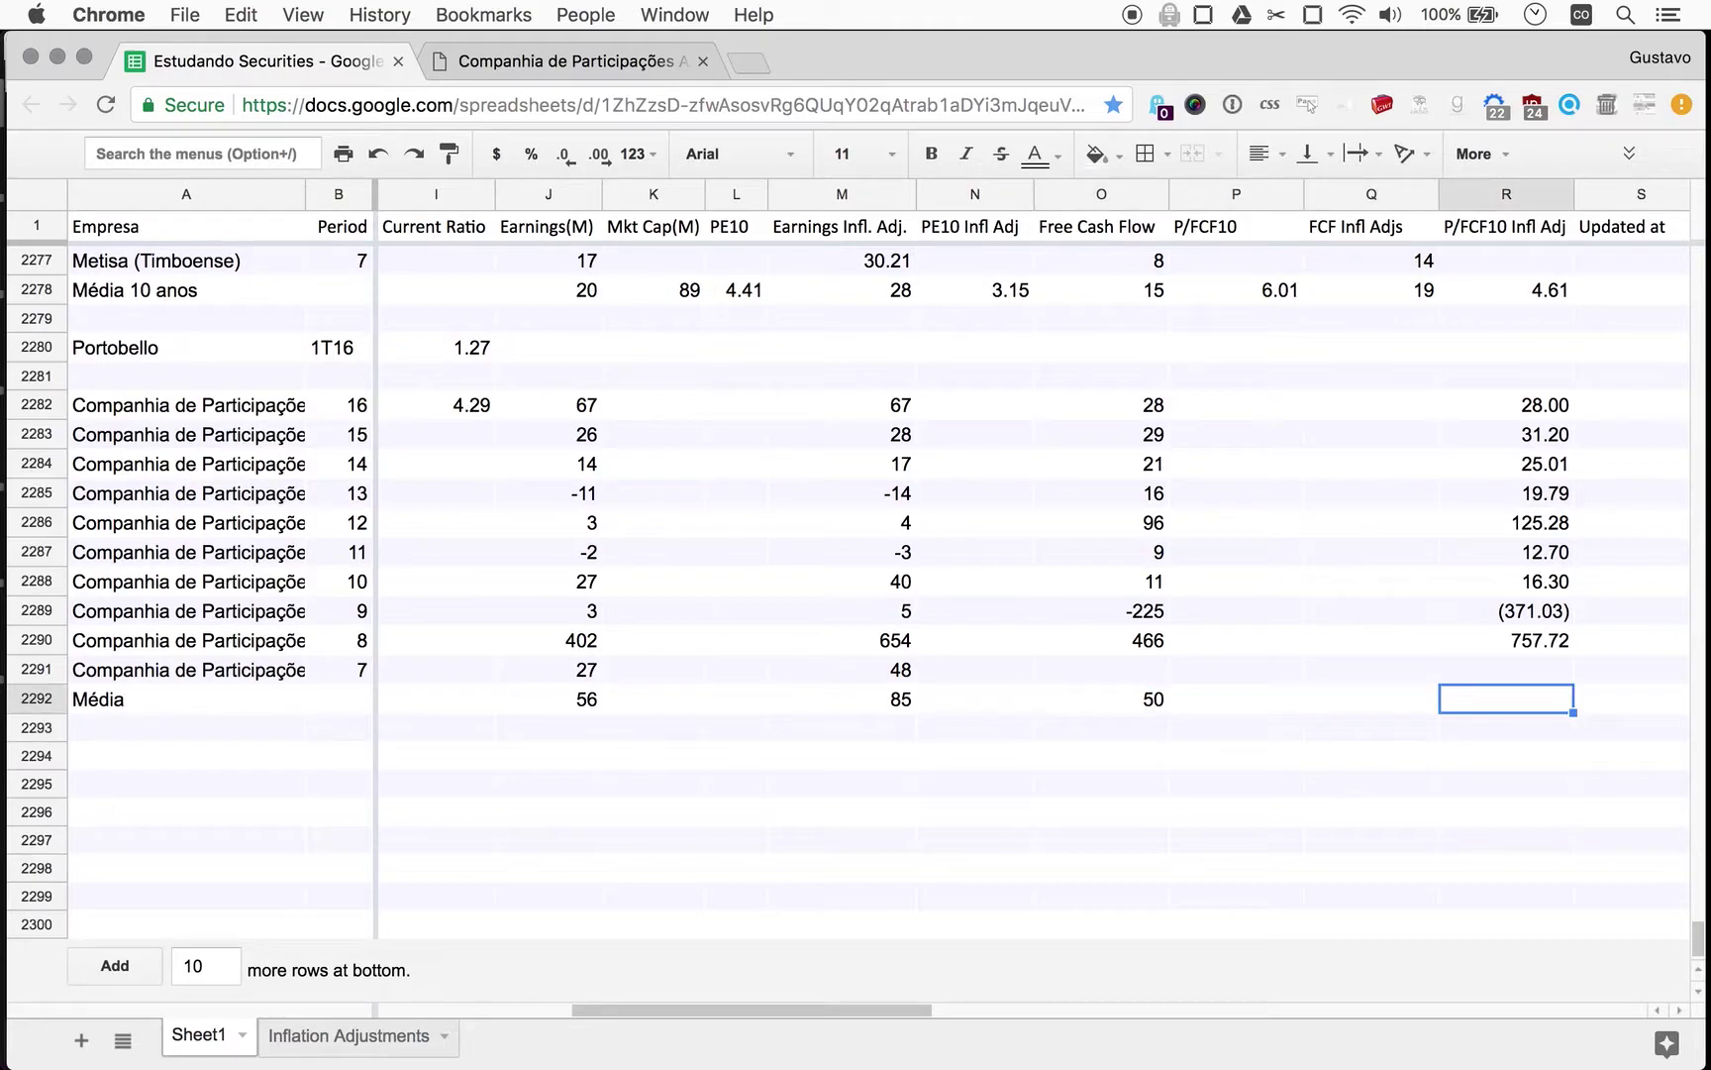
{"action": "key", "text": "cmd+v"}
{"action": "key", "text": "Left"}
{"action": "key", "text": "Left"}
{"action": "key", "text": "Left"}
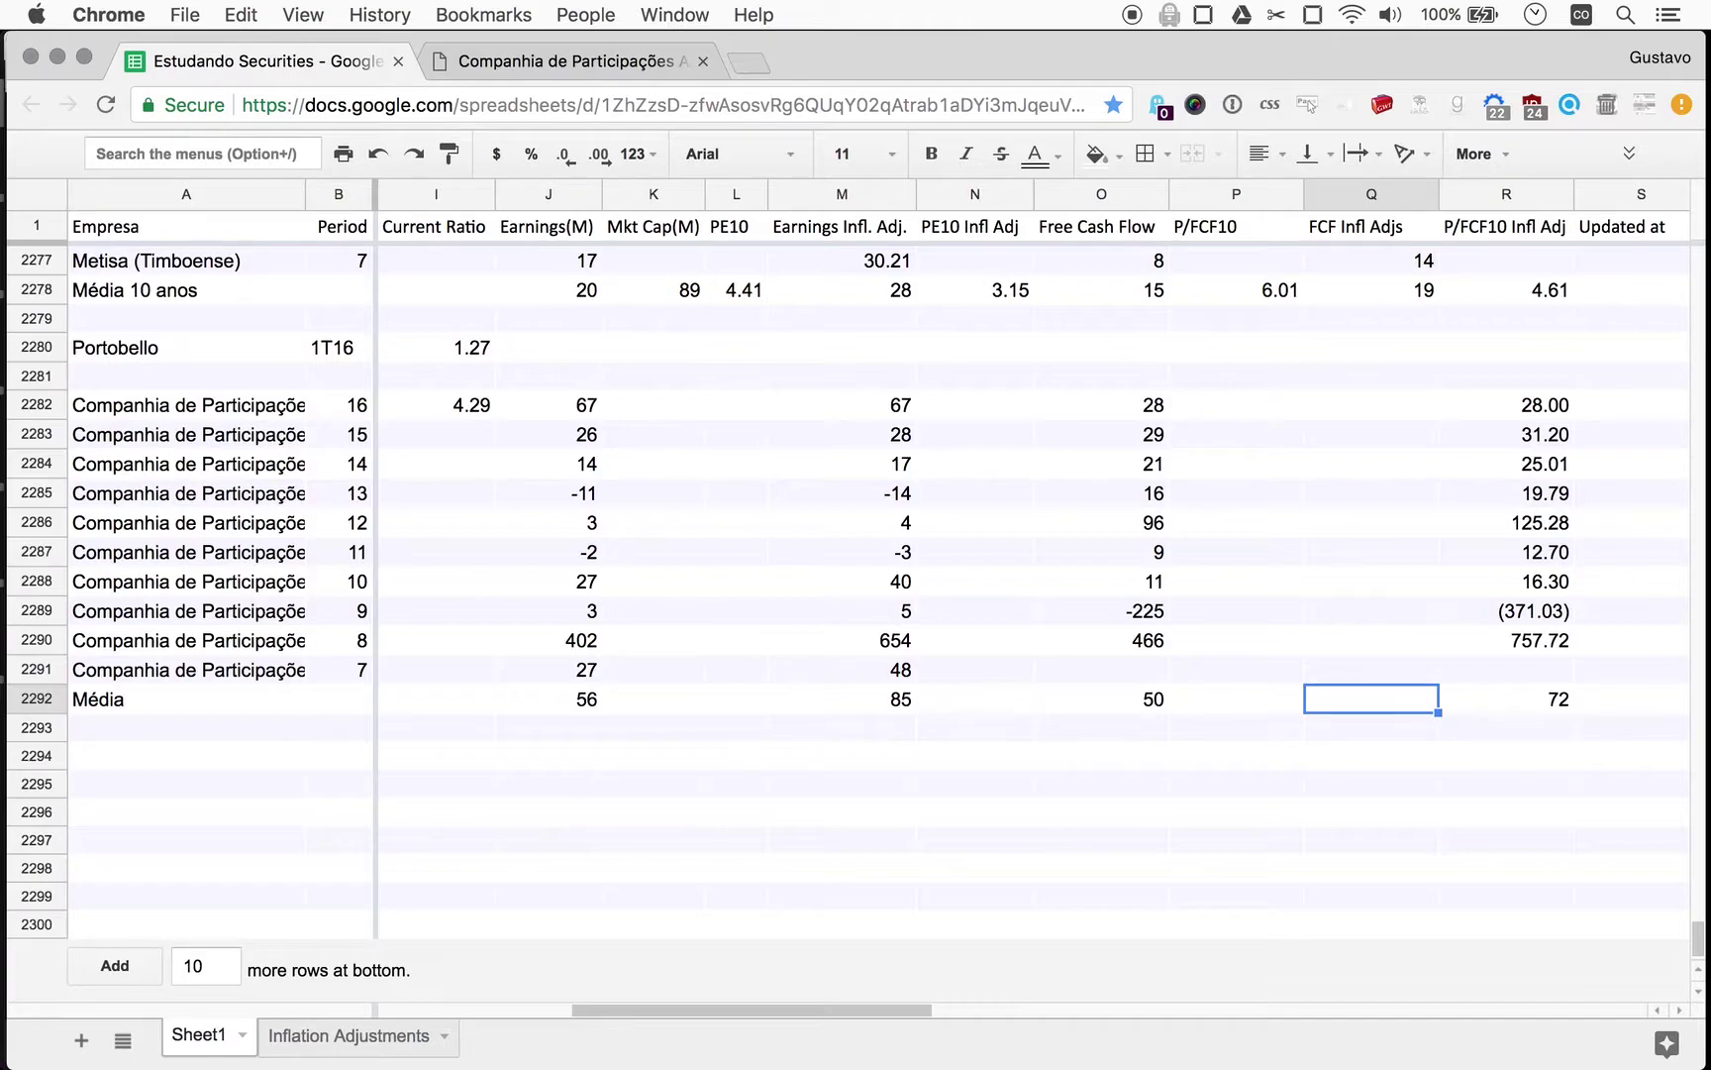
{"action": "key", "text": "cmd+c"}
{"action": "key", "text": "Right"}
{"action": "key", "text": "Right"}
{"action": "key", "text": "Right"}
{"action": "key", "text": "cmd+v"}
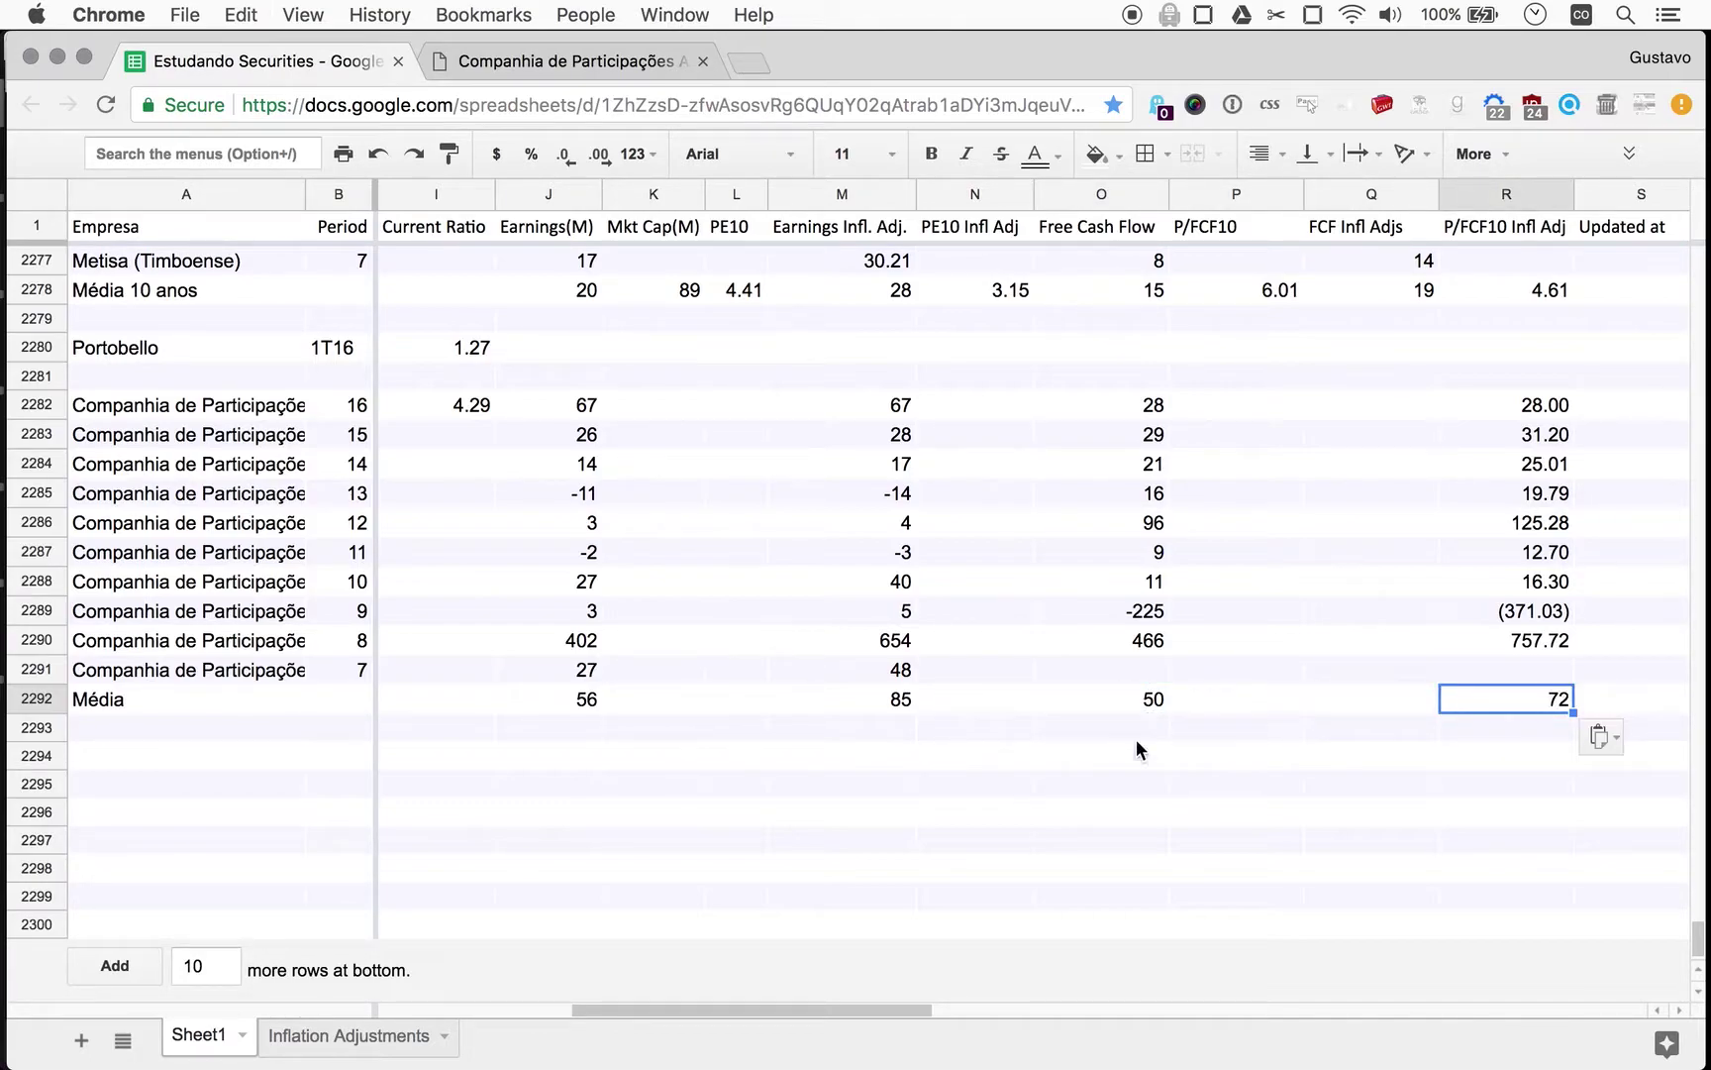
{"action": "left_click", "coordinate": [1181, 821]}
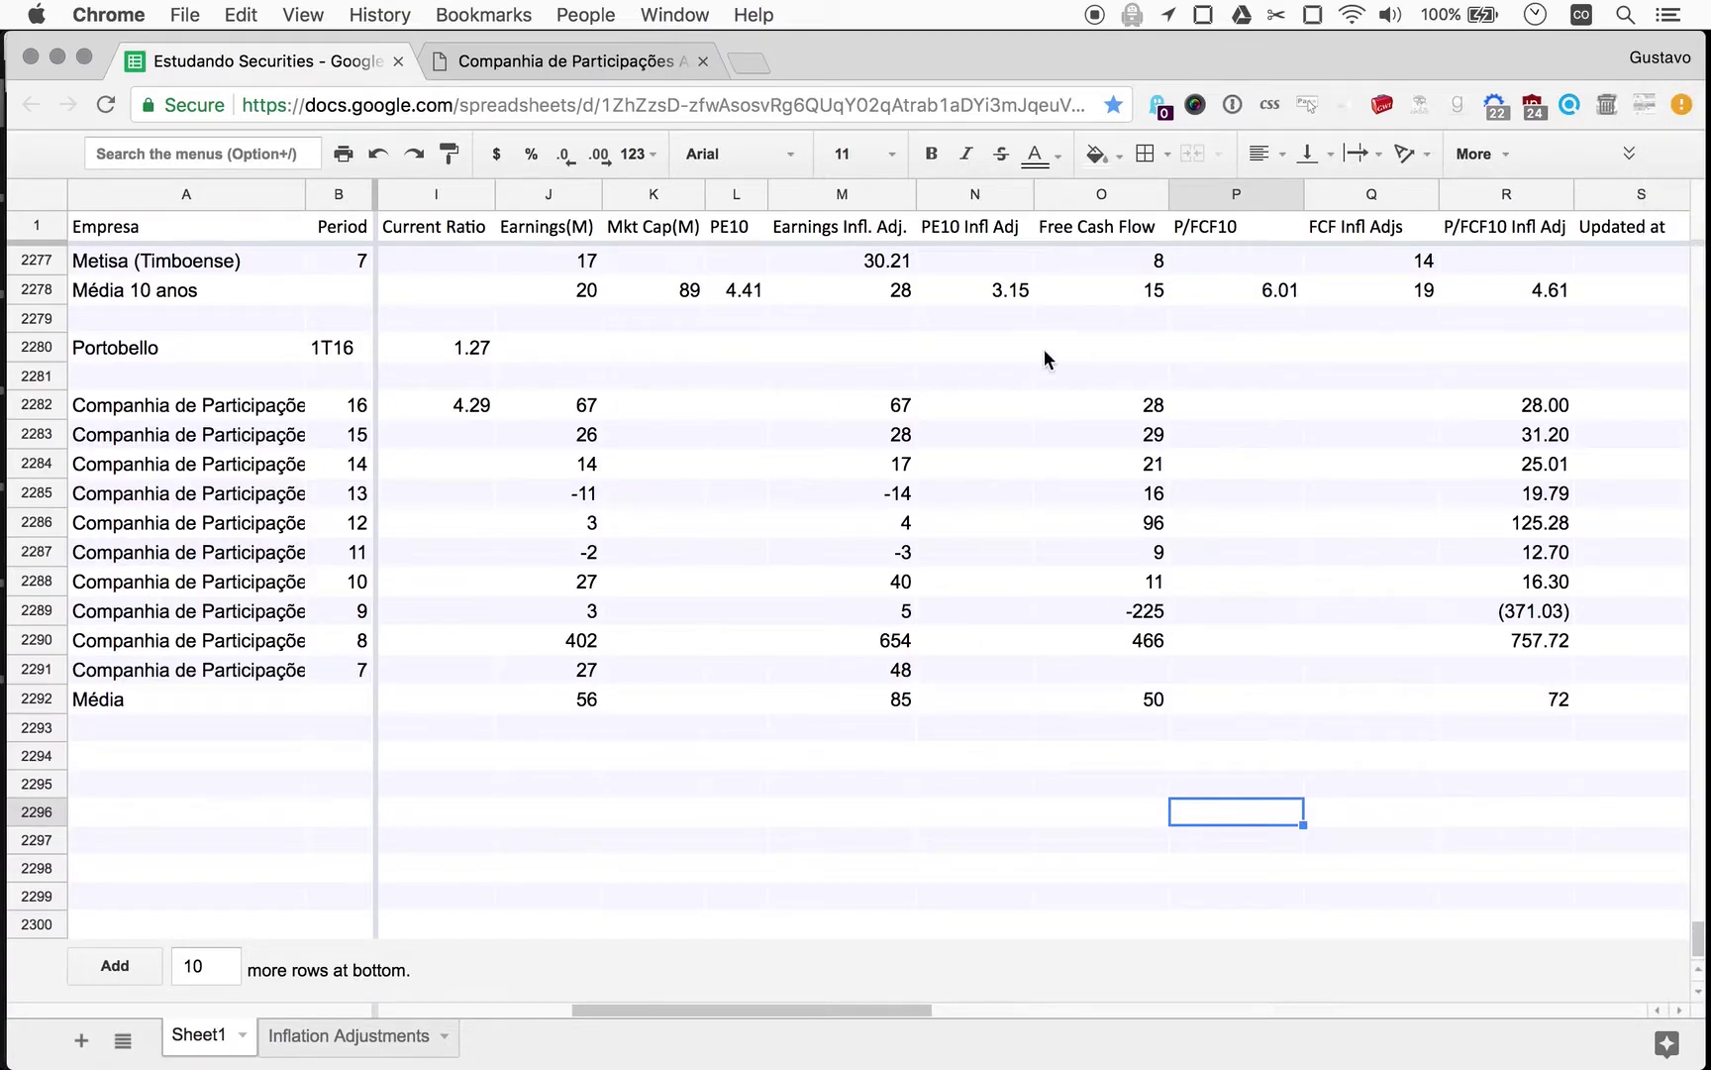
{"action": "scroll", "coordinate": [759, 885], "scroll_direction": "left", "scroll_amount": 8}
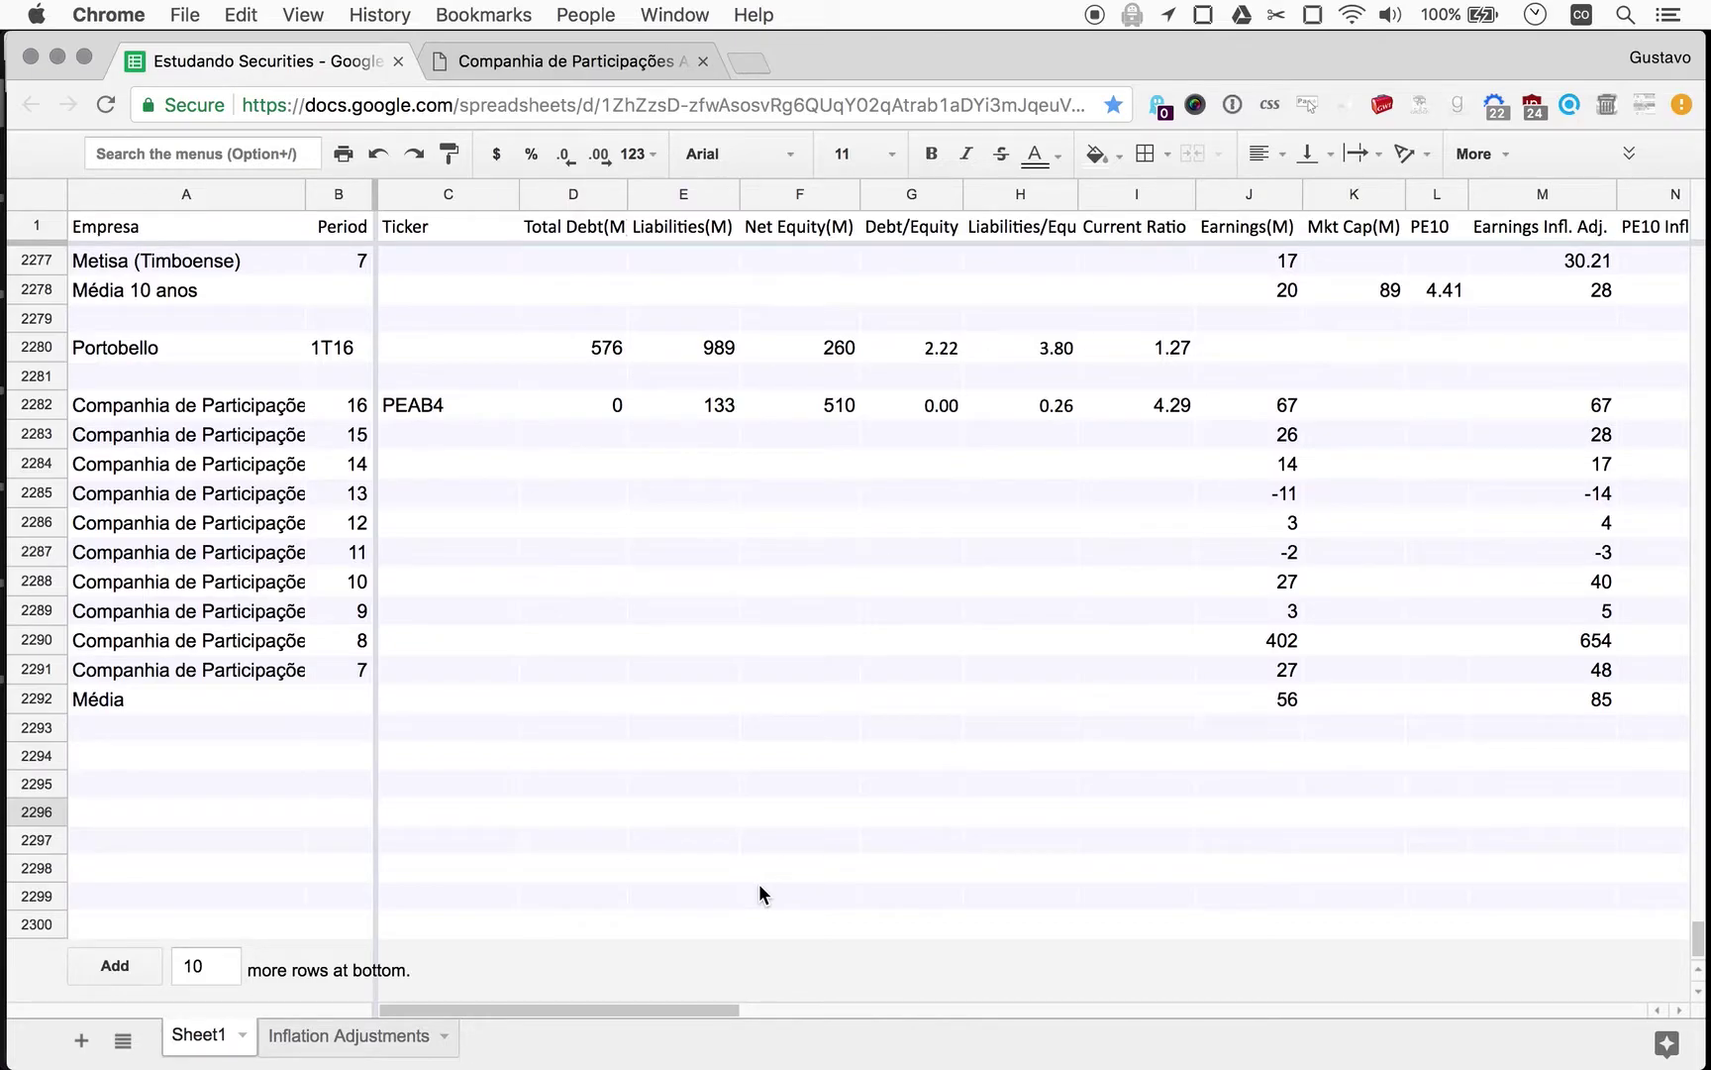
{"action": "scroll", "coordinate": [757, 883], "scroll_direction": "right", "scroll_amount": 3}
{"action": "scroll", "coordinate": [758, 884], "scroll_direction": "left", "scroll_amount": 3}
{"action": "scroll", "coordinate": [759, 886], "scroll_direction": "right", "scroll_amount": 4}
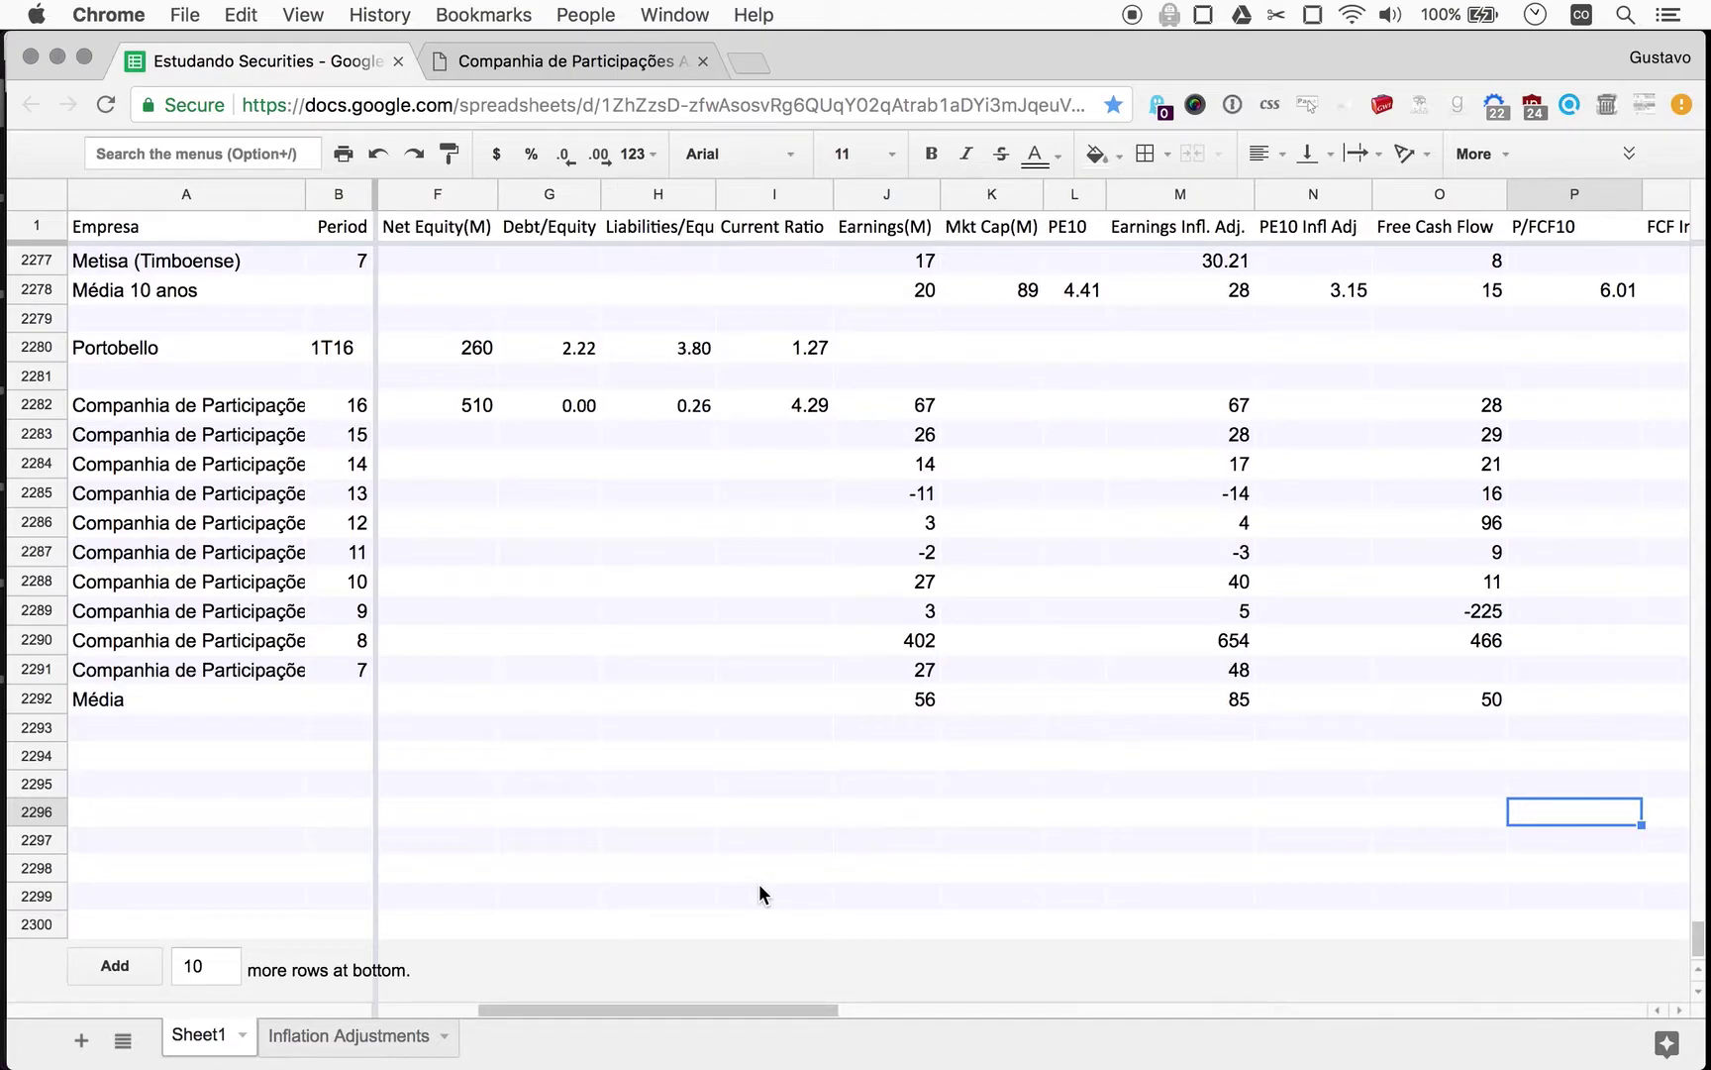
{"action": "scroll", "coordinate": [763, 877], "scroll_direction": "right", "scroll_amount": 2}
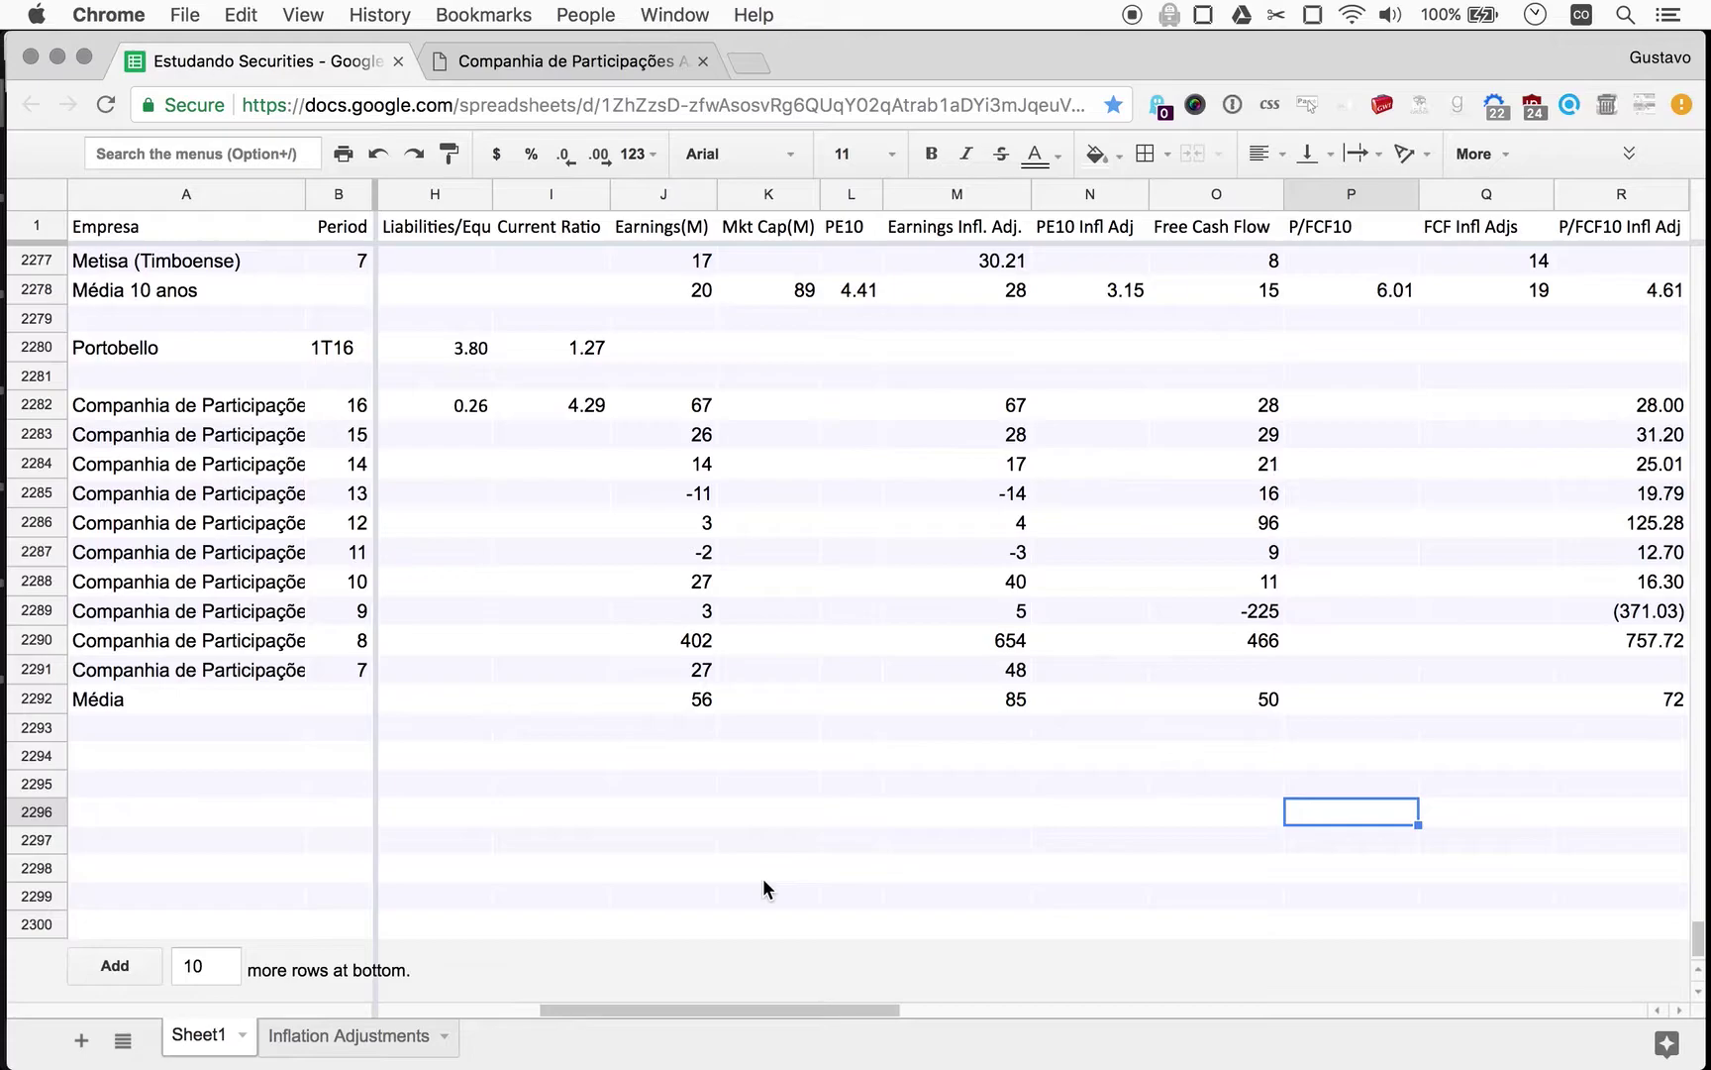
{"action": "scroll", "coordinate": [763, 877], "scroll_direction": "left", "scroll_amount": 5}
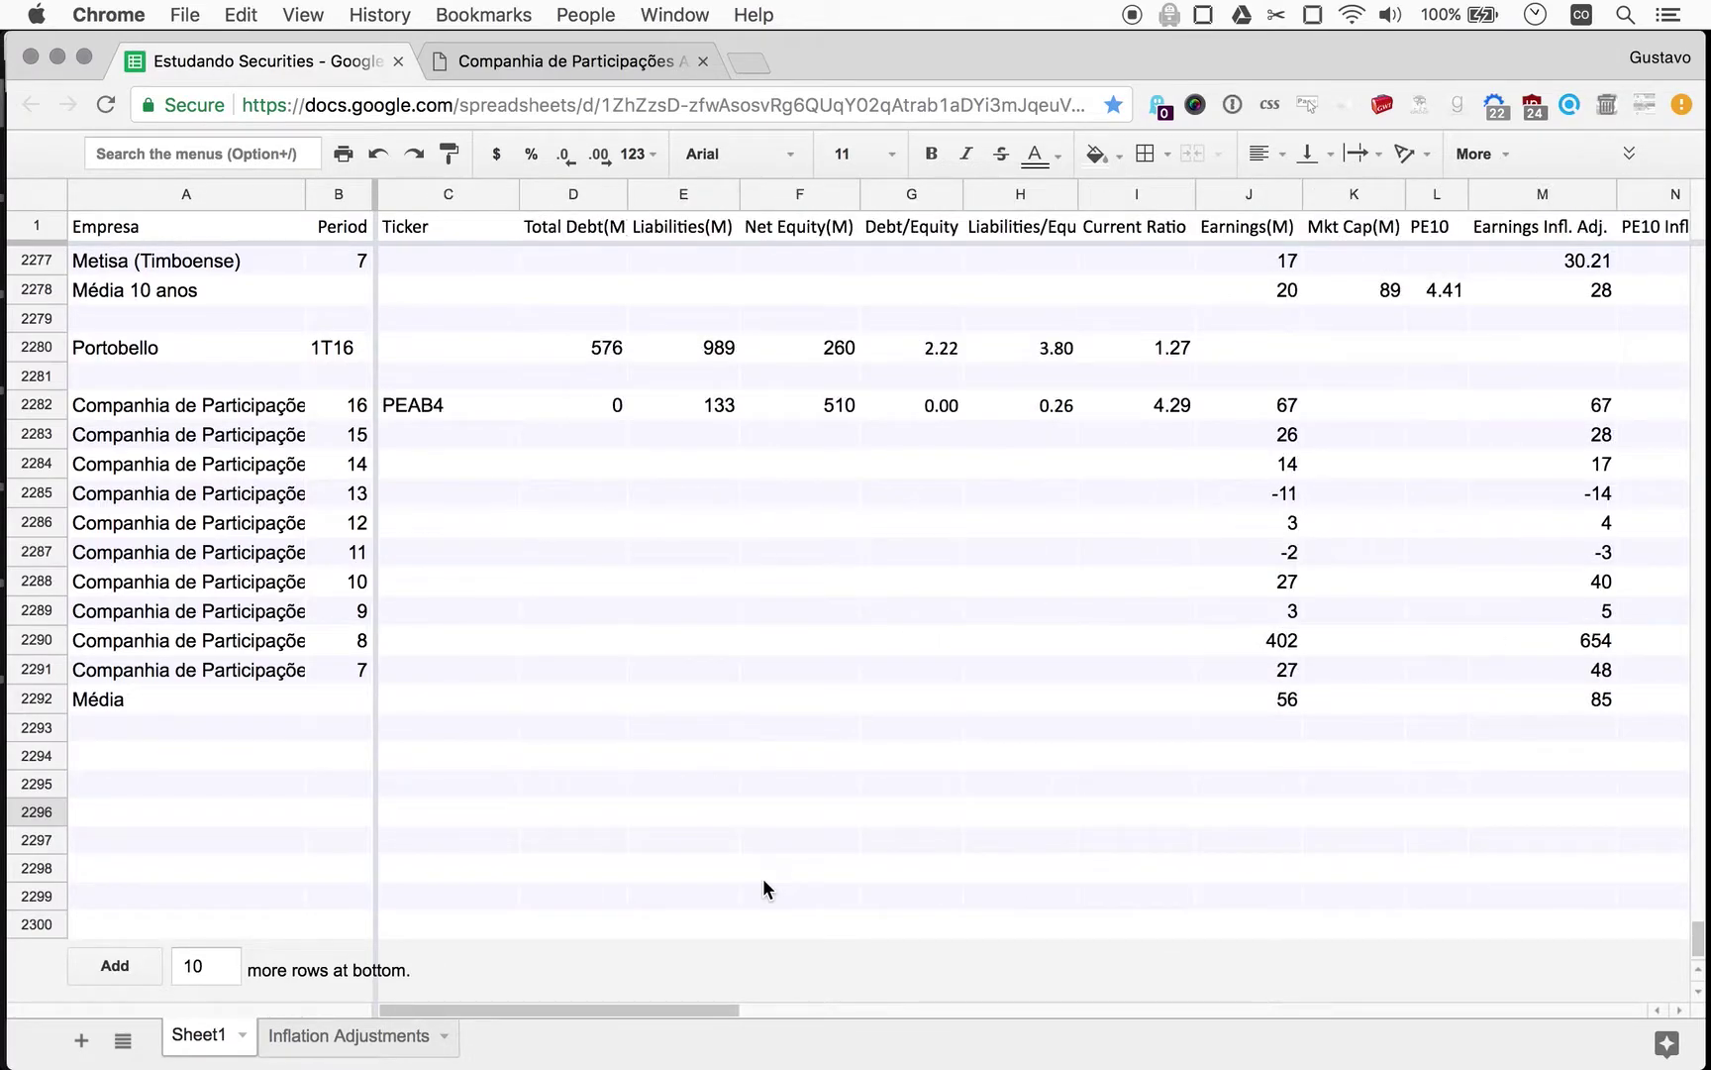
{"action": "scroll", "coordinate": [763, 878], "scroll_direction": "right", "scroll_amount": 4}
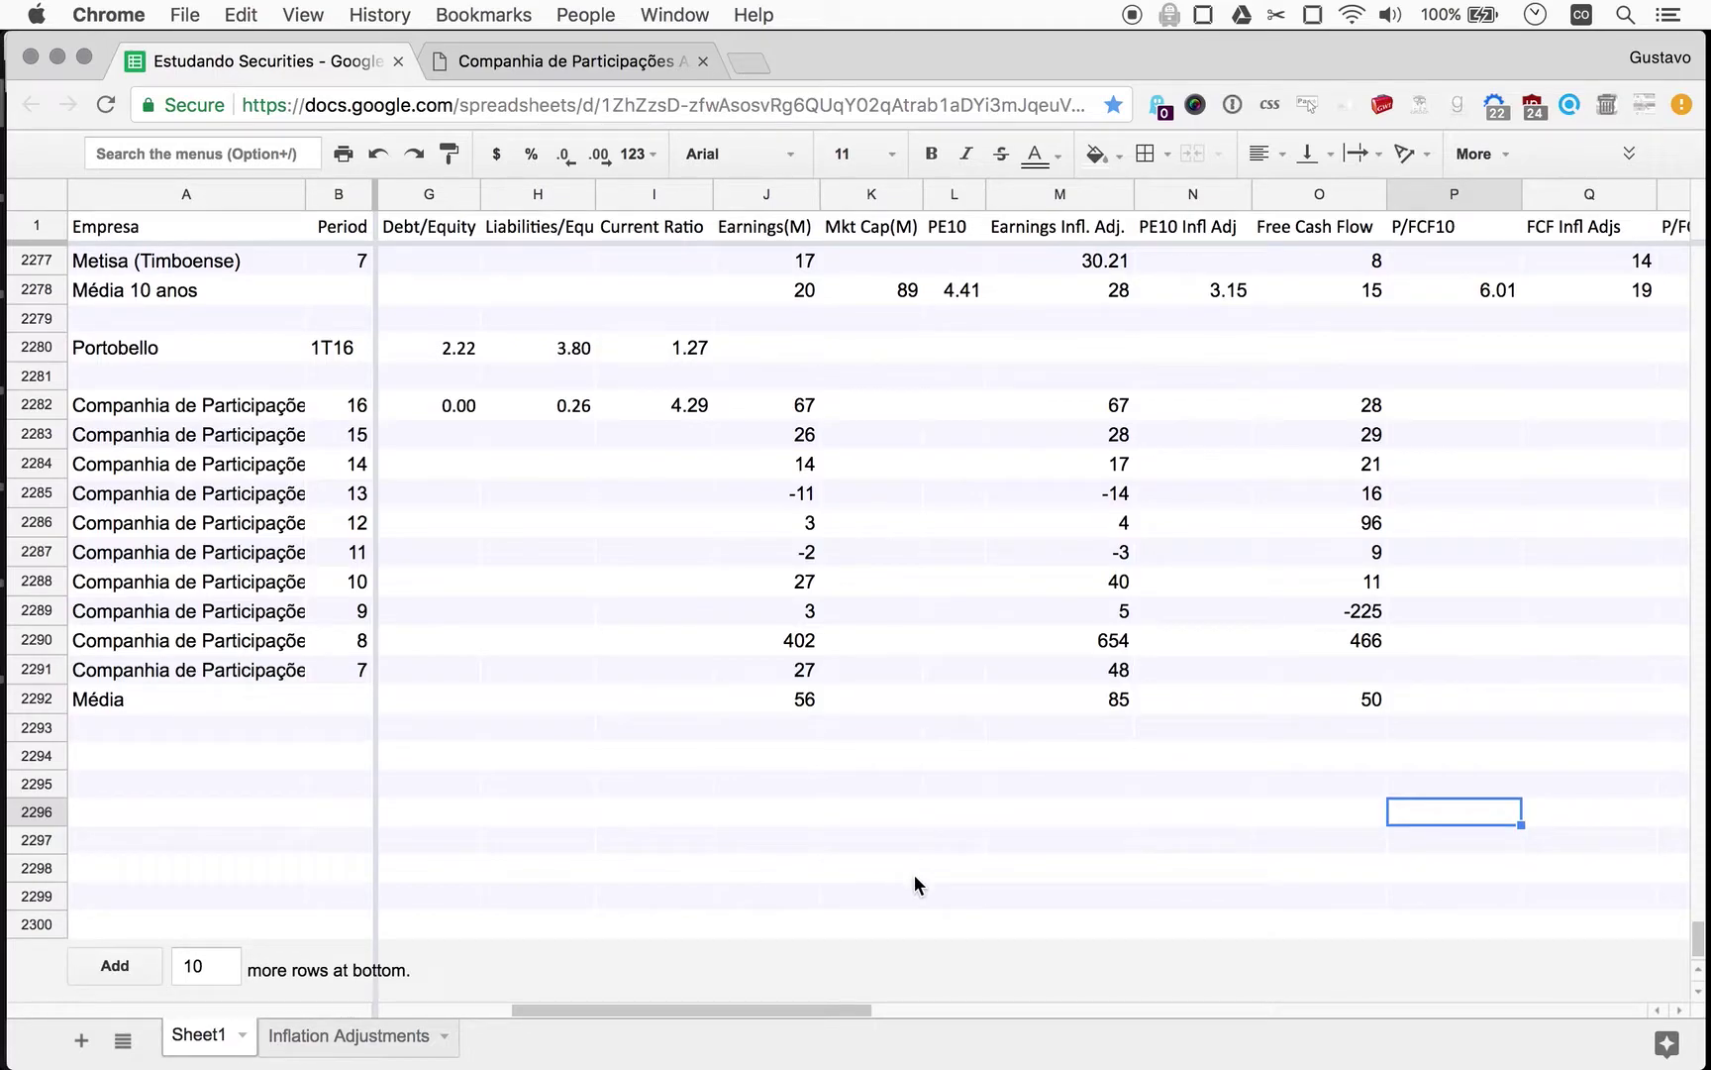
{"action": "scroll", "coordinate": [914, 877], "scroll_direction": "left", "scroll_amount": 4}
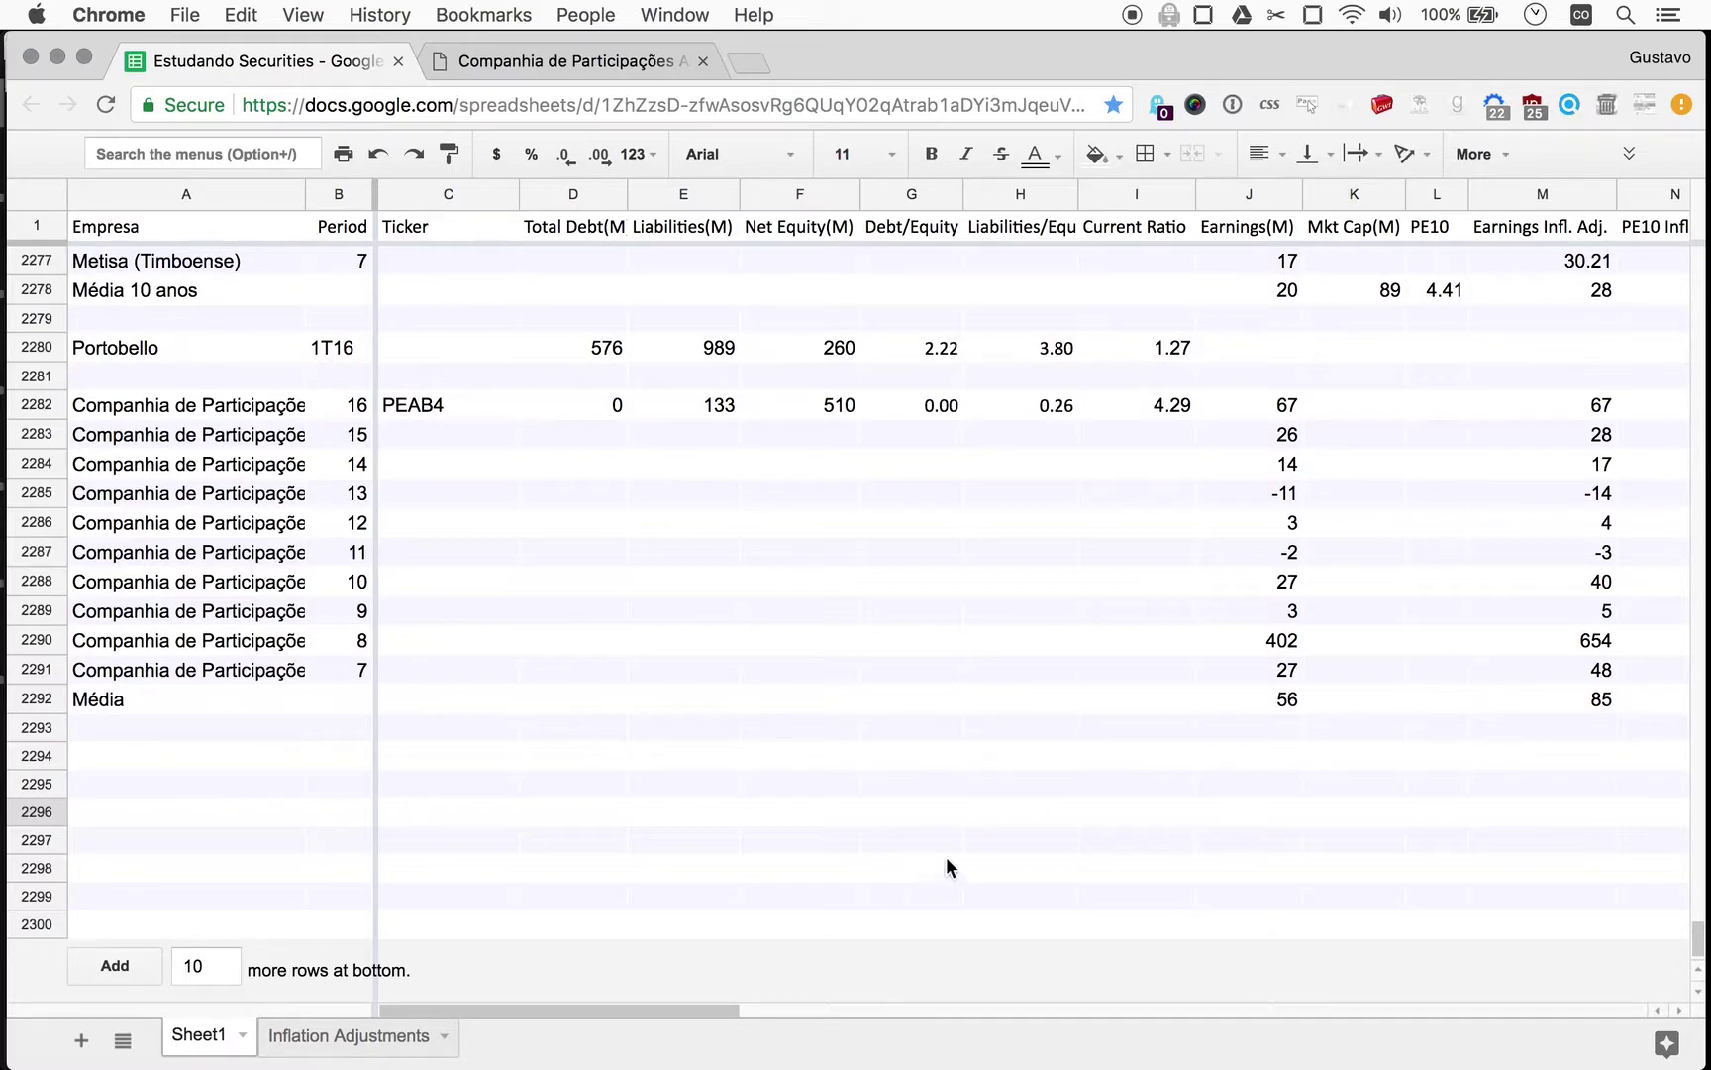
{"action": "scroll", "coordinate": [1109, 777], "scroll_direction": "right", "scroll_amount": 5}
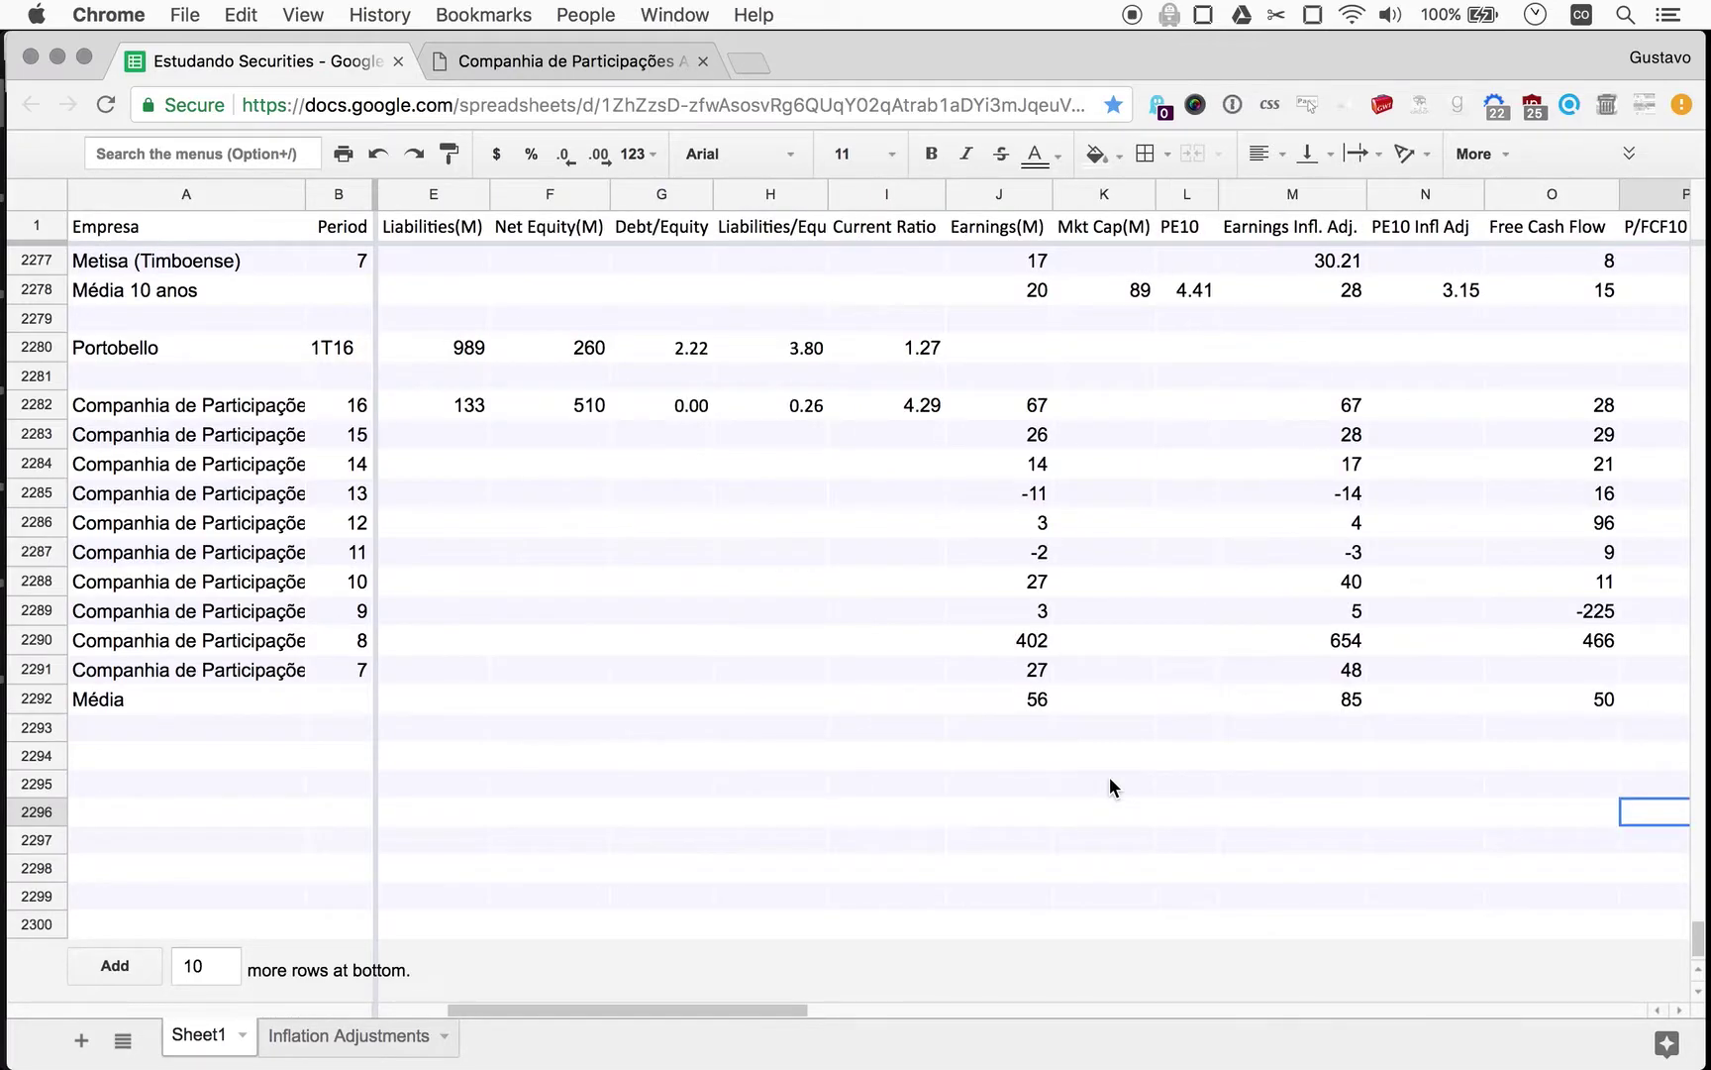
{"action": "scroll", "coordinate": [1110, 788], "scroll_direction": "right", "scroll_amount": 3}
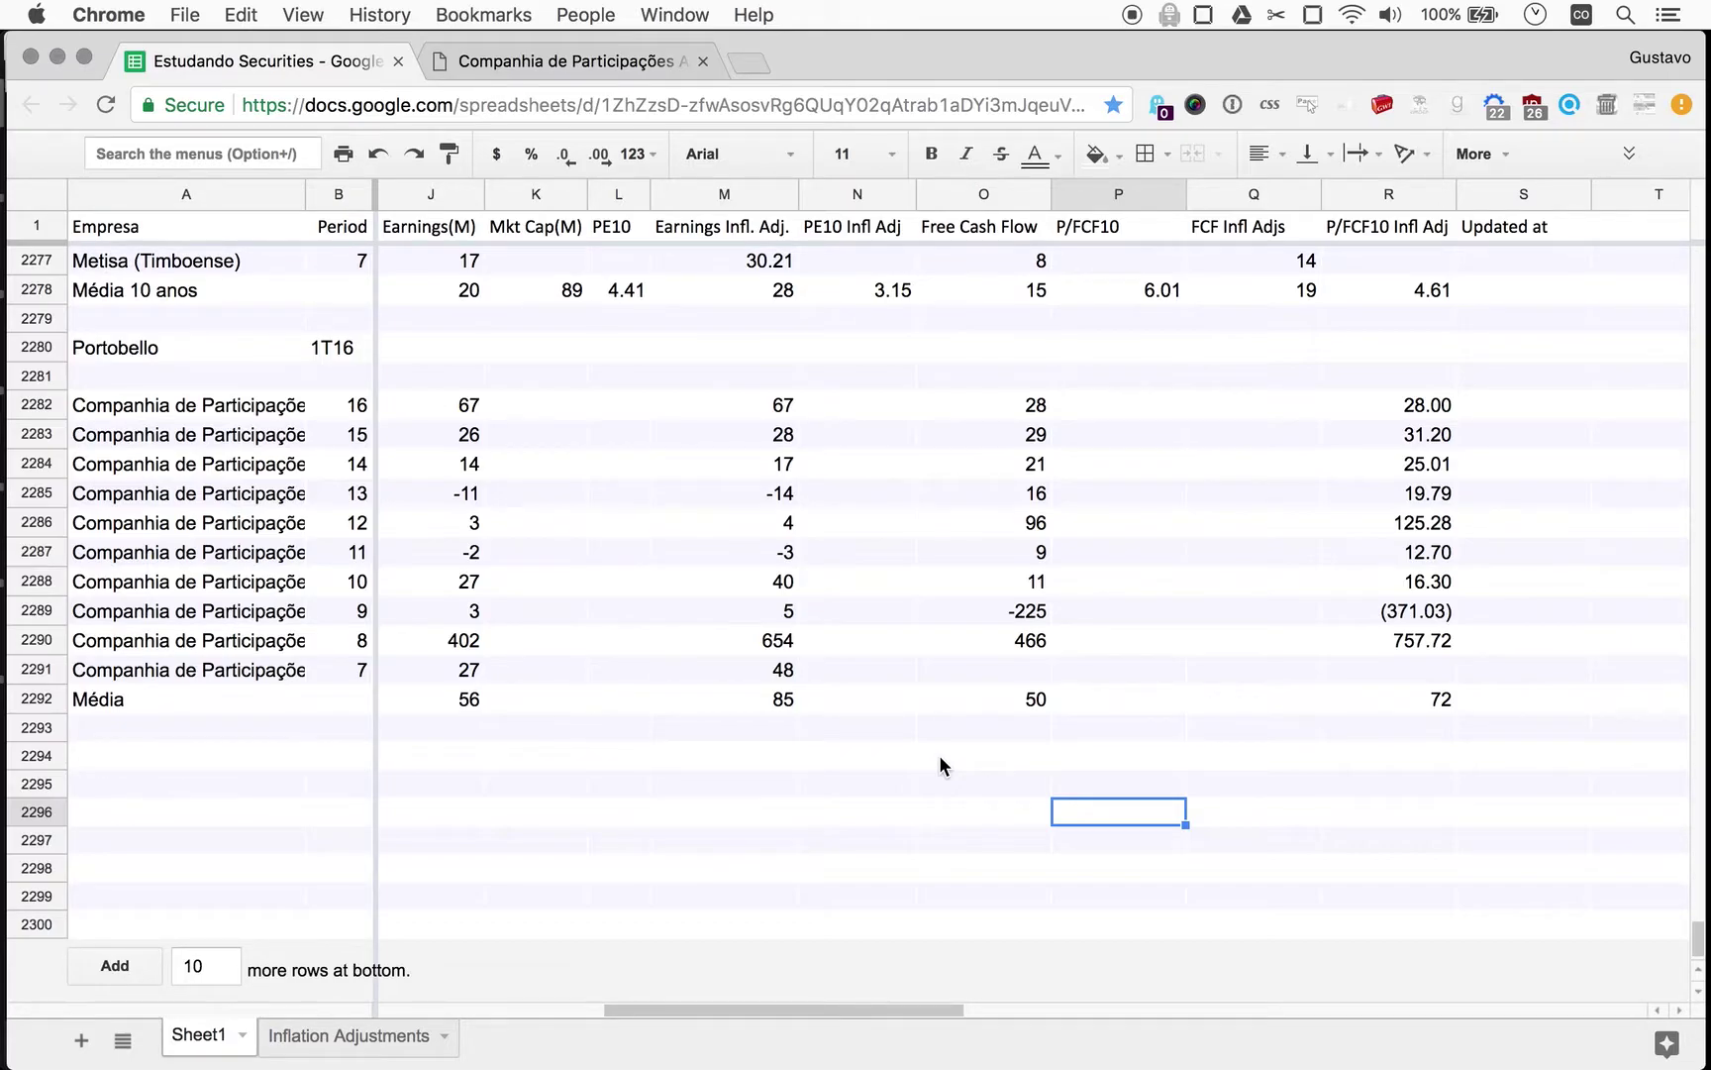
{"action": "key", "text": "ctrl+Tab"}
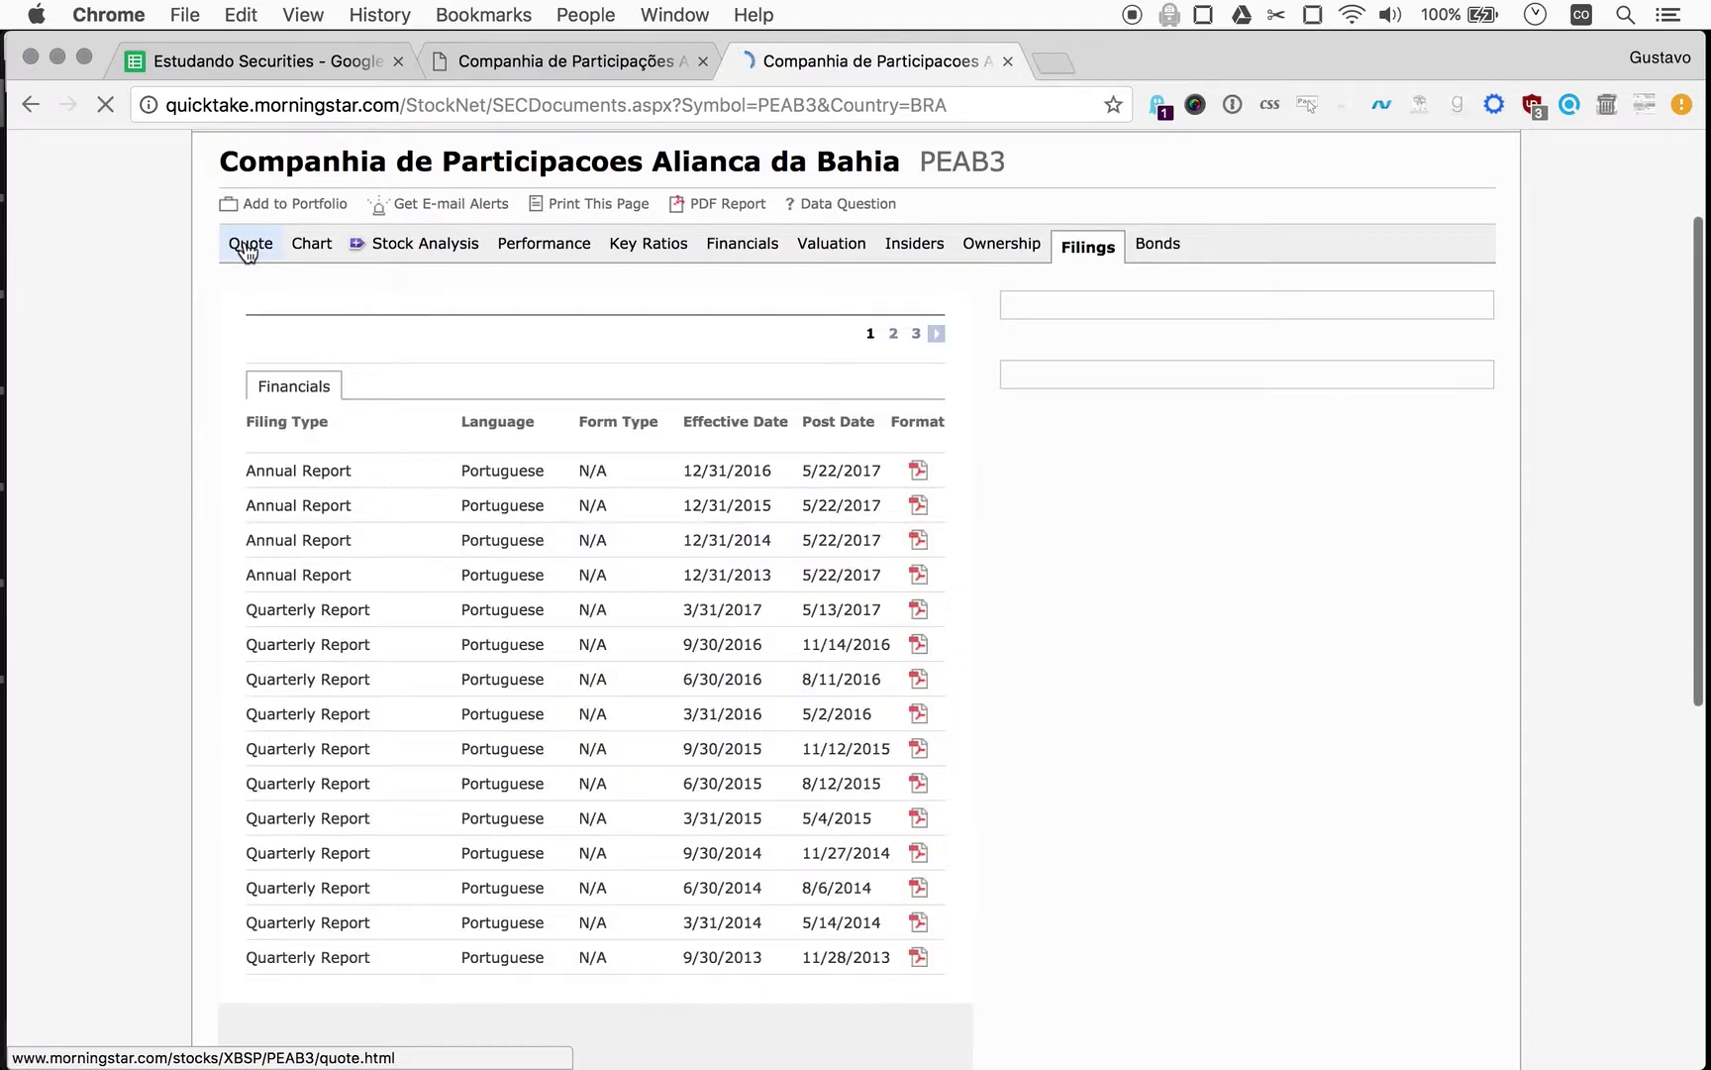
Open Morningstar's quote and change PEAB3 to PEAB4, showing a 404.9 mil market cap.
{"action": "left_click", "coordinate": [247, 252]}
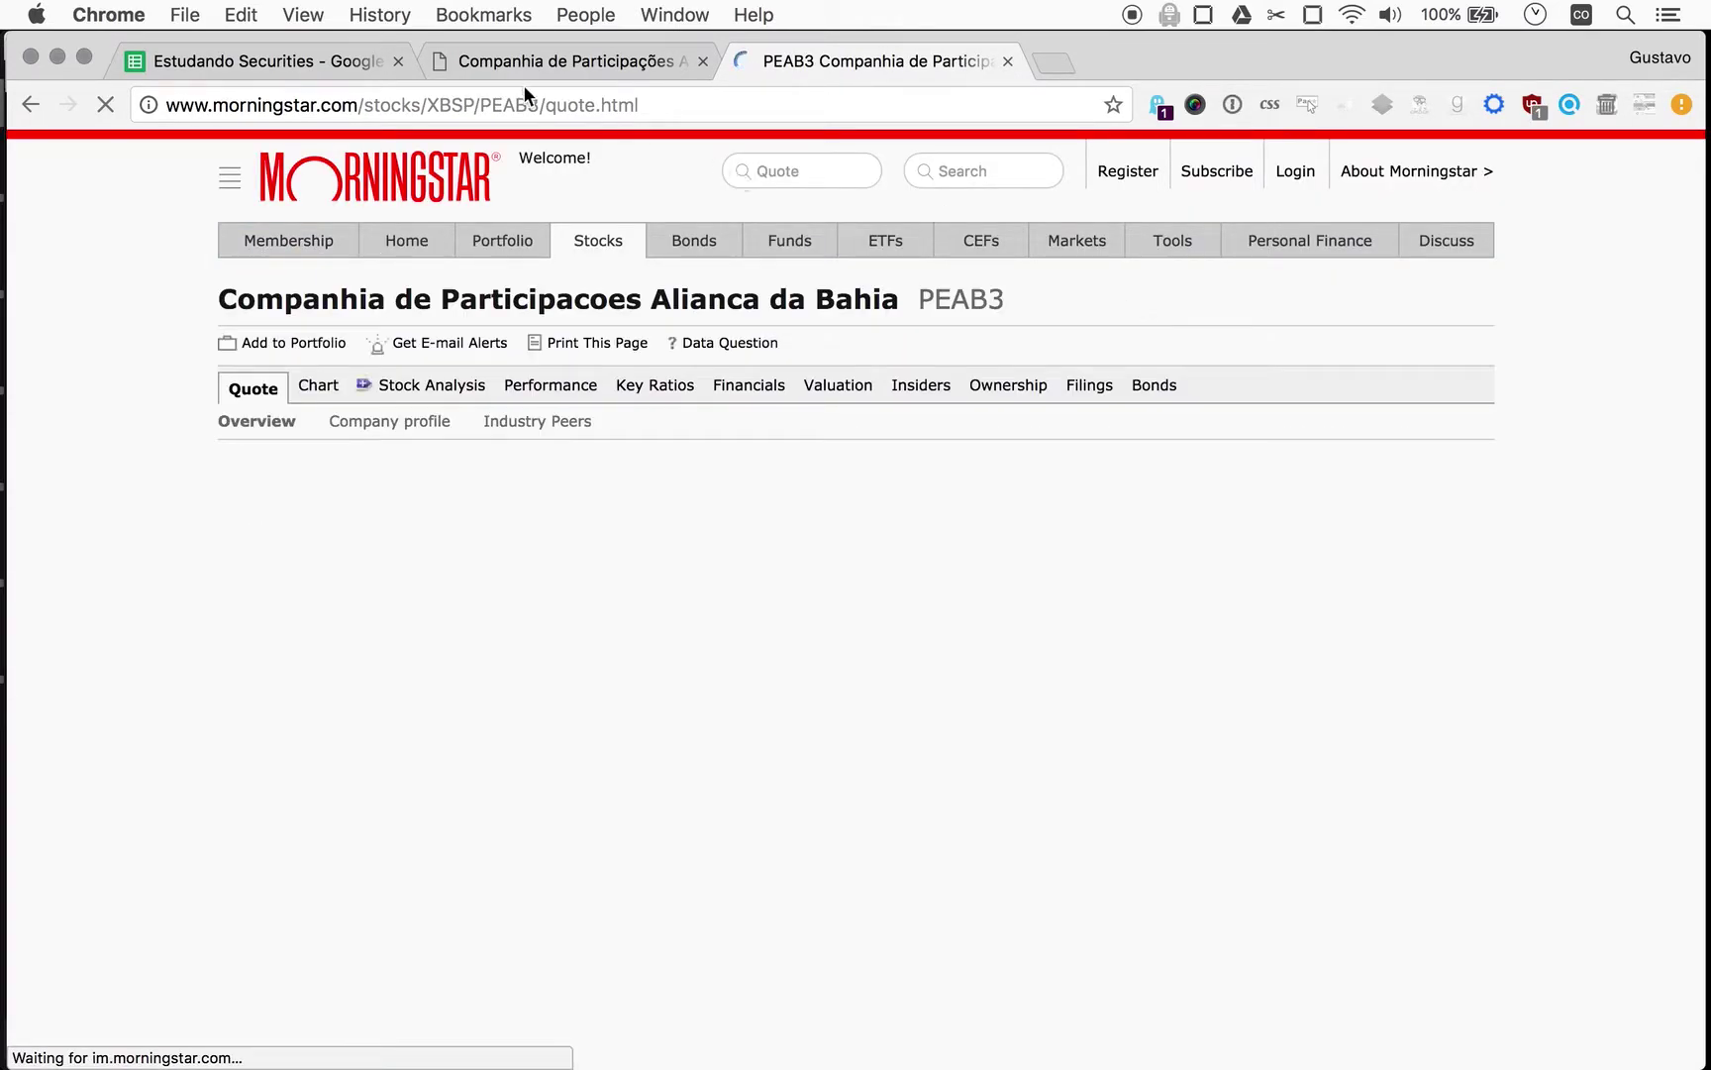
{"action": "left_click_drag", "start_coordinate": [524, 102], "coordinate": [535, 103]}
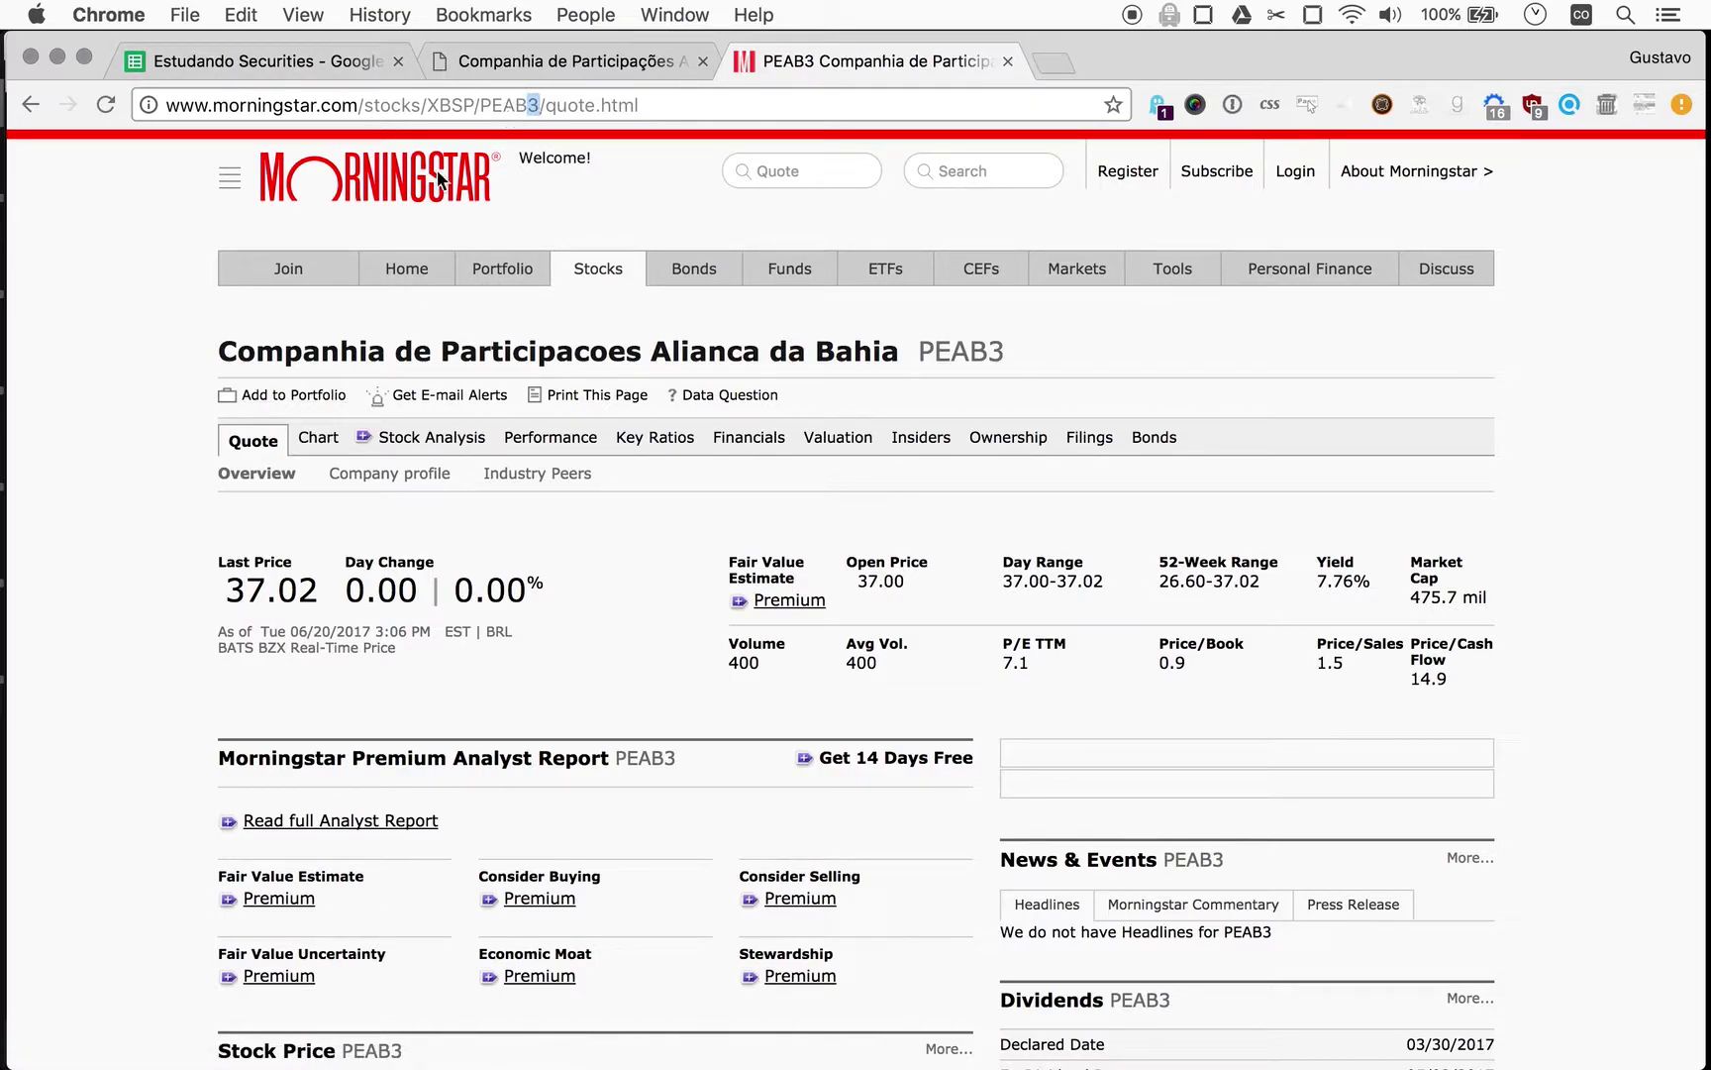
{"action": "type", "text": "4"}
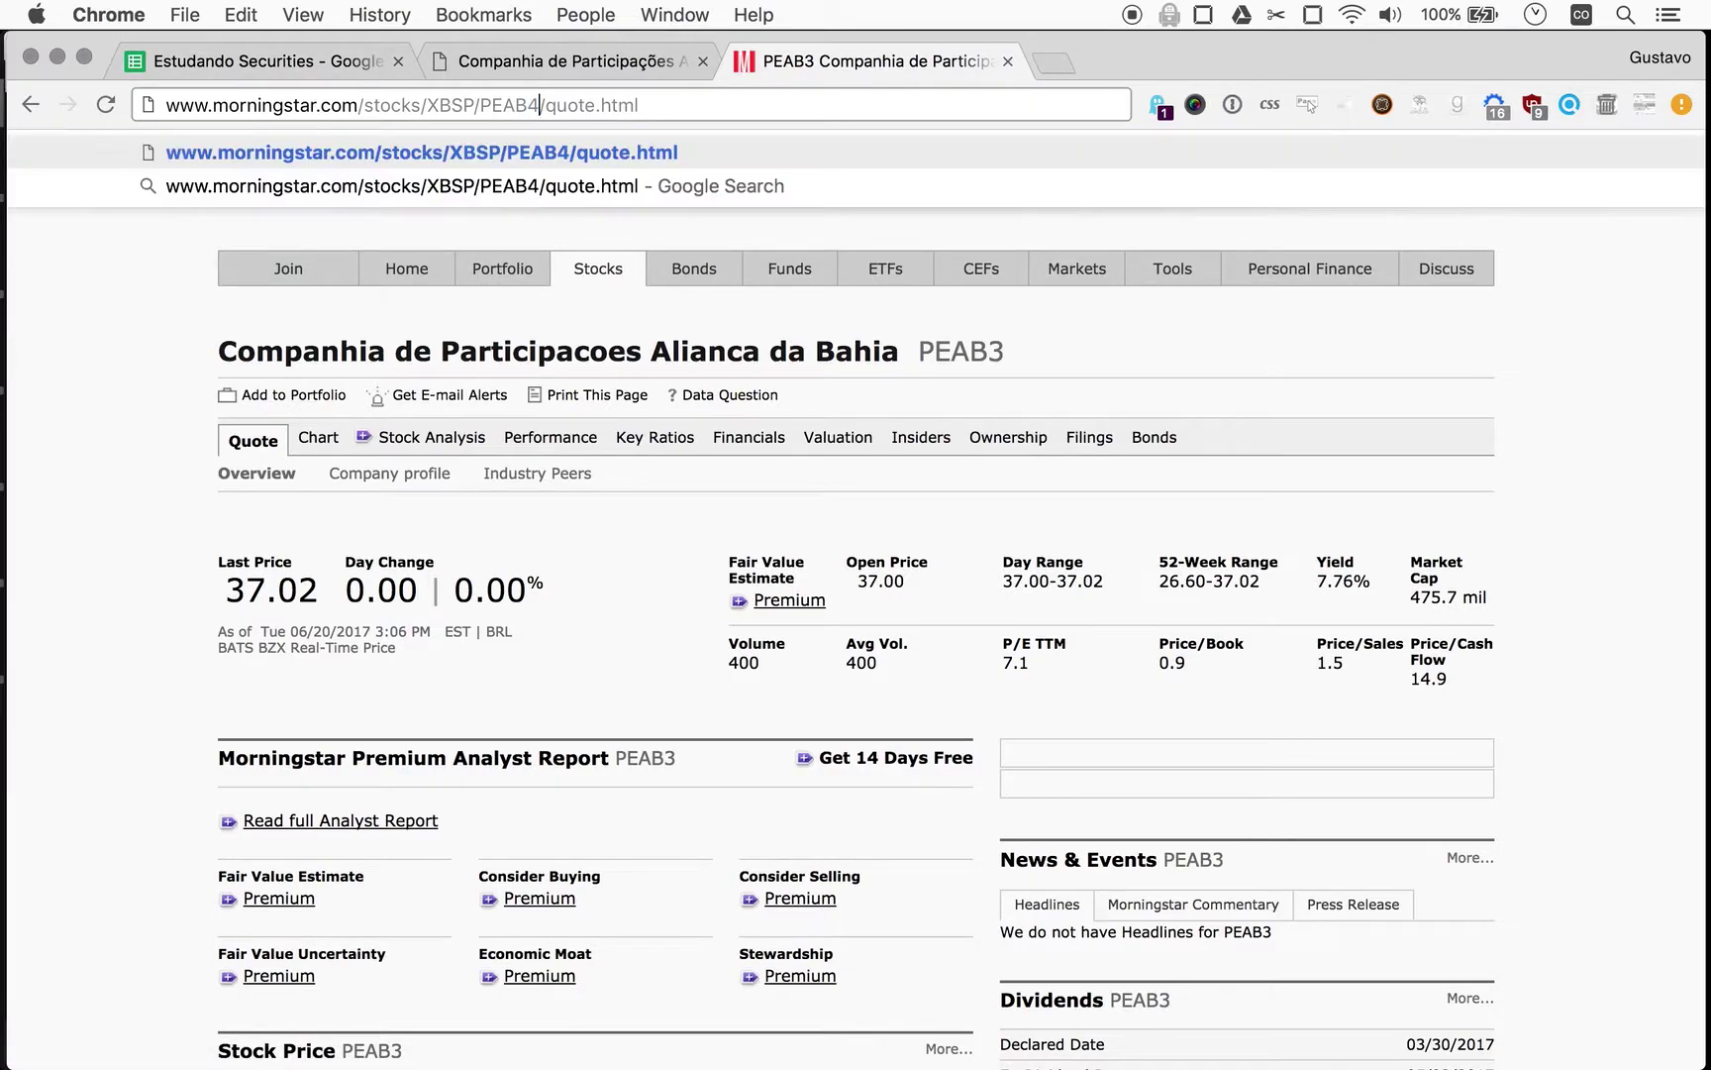
{"action": "key", "text": "Return"}
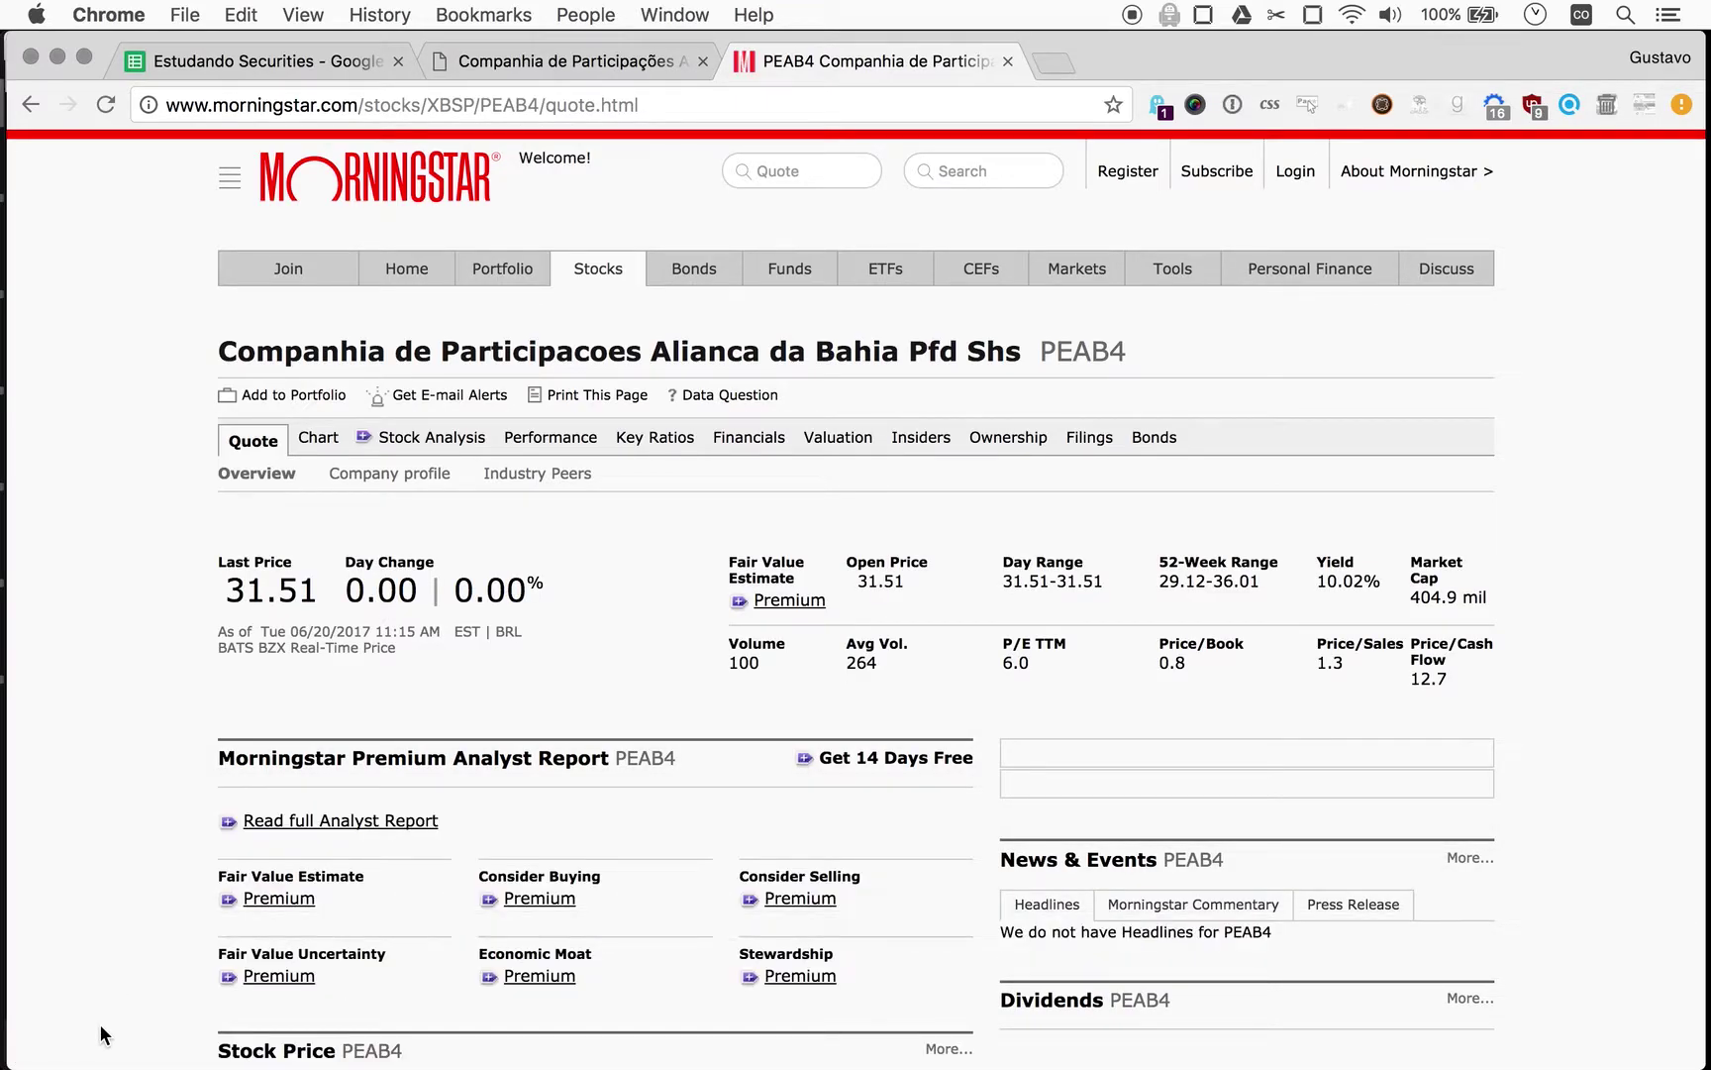
{"action": "scroll", "coordinate": [100, 1033], "scroll_direction": "down", "scroll_amount": 5}
{"action": "scroll", "coordinate": [109, 1025], "scroll_direction": "up", "scroll_amount": 2}
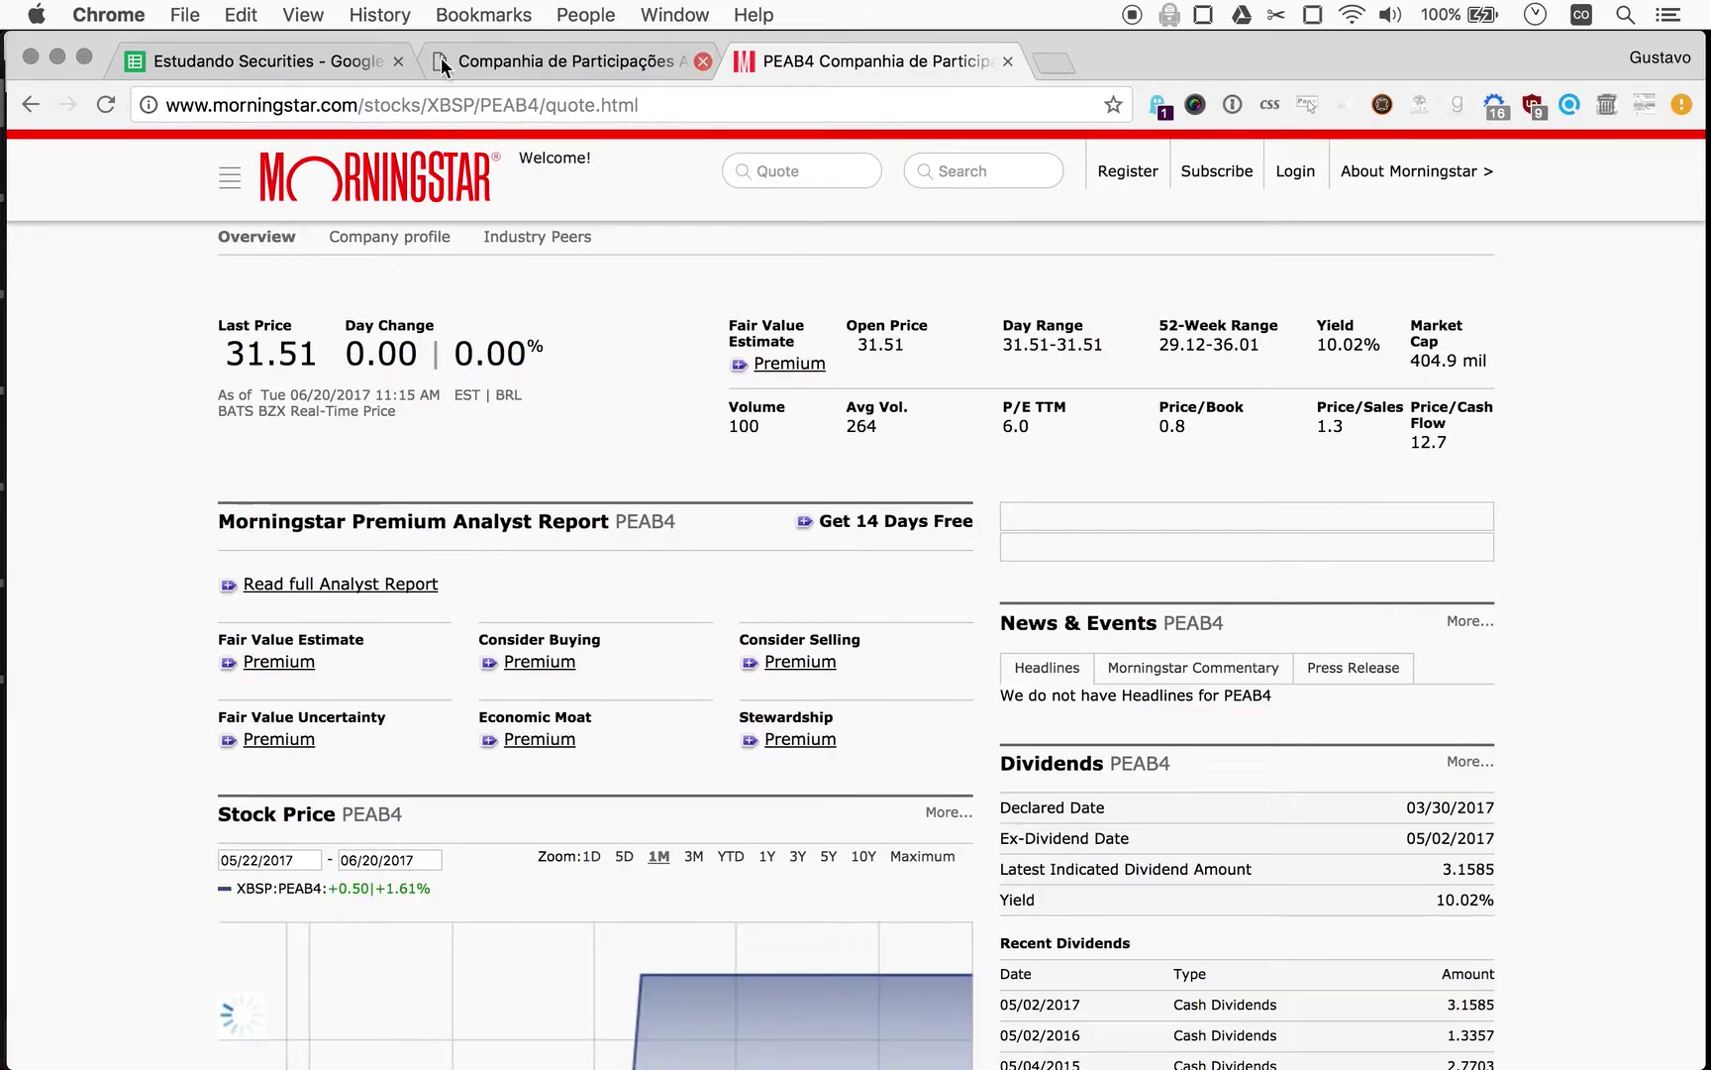
{"action": "left_click", "coordinate": [238, 58]}
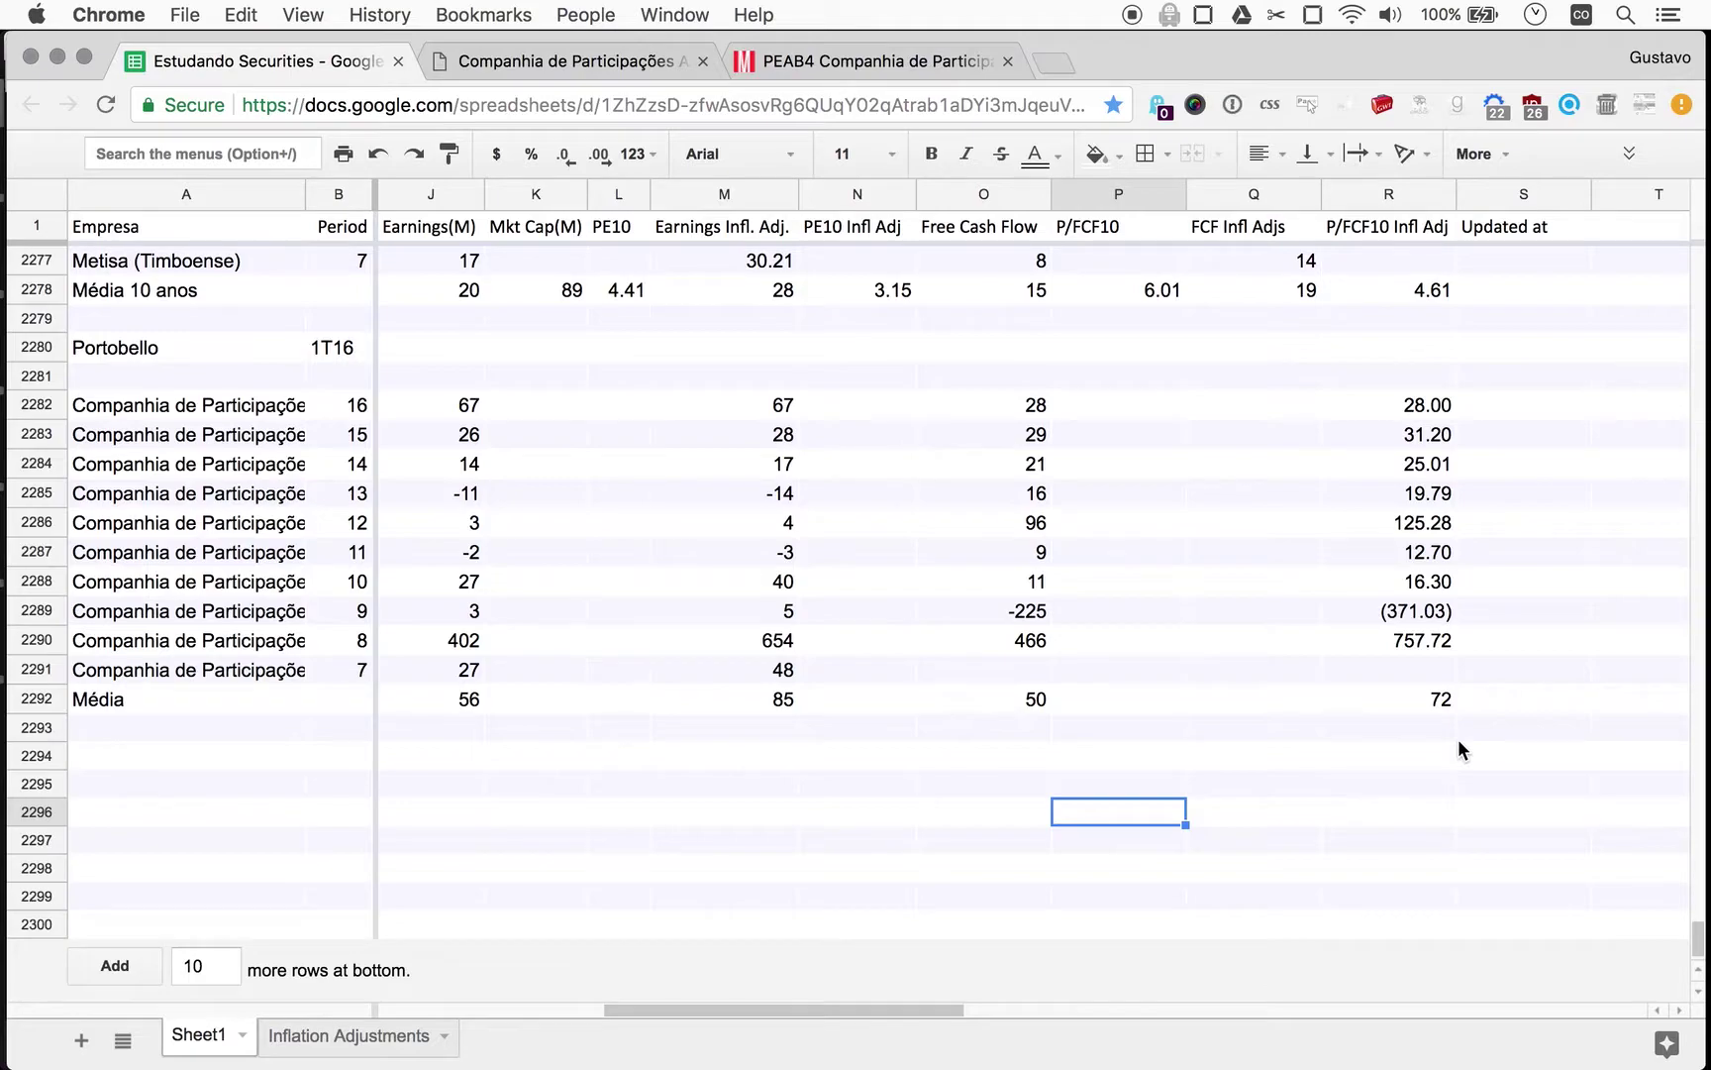
Enter 404 as the Média row's Mkt Cap(M) in K2292.
{"action": "scroll", "coordinate": [1459, 748], "scroll_direction": "right", "scroll_amount": 2}
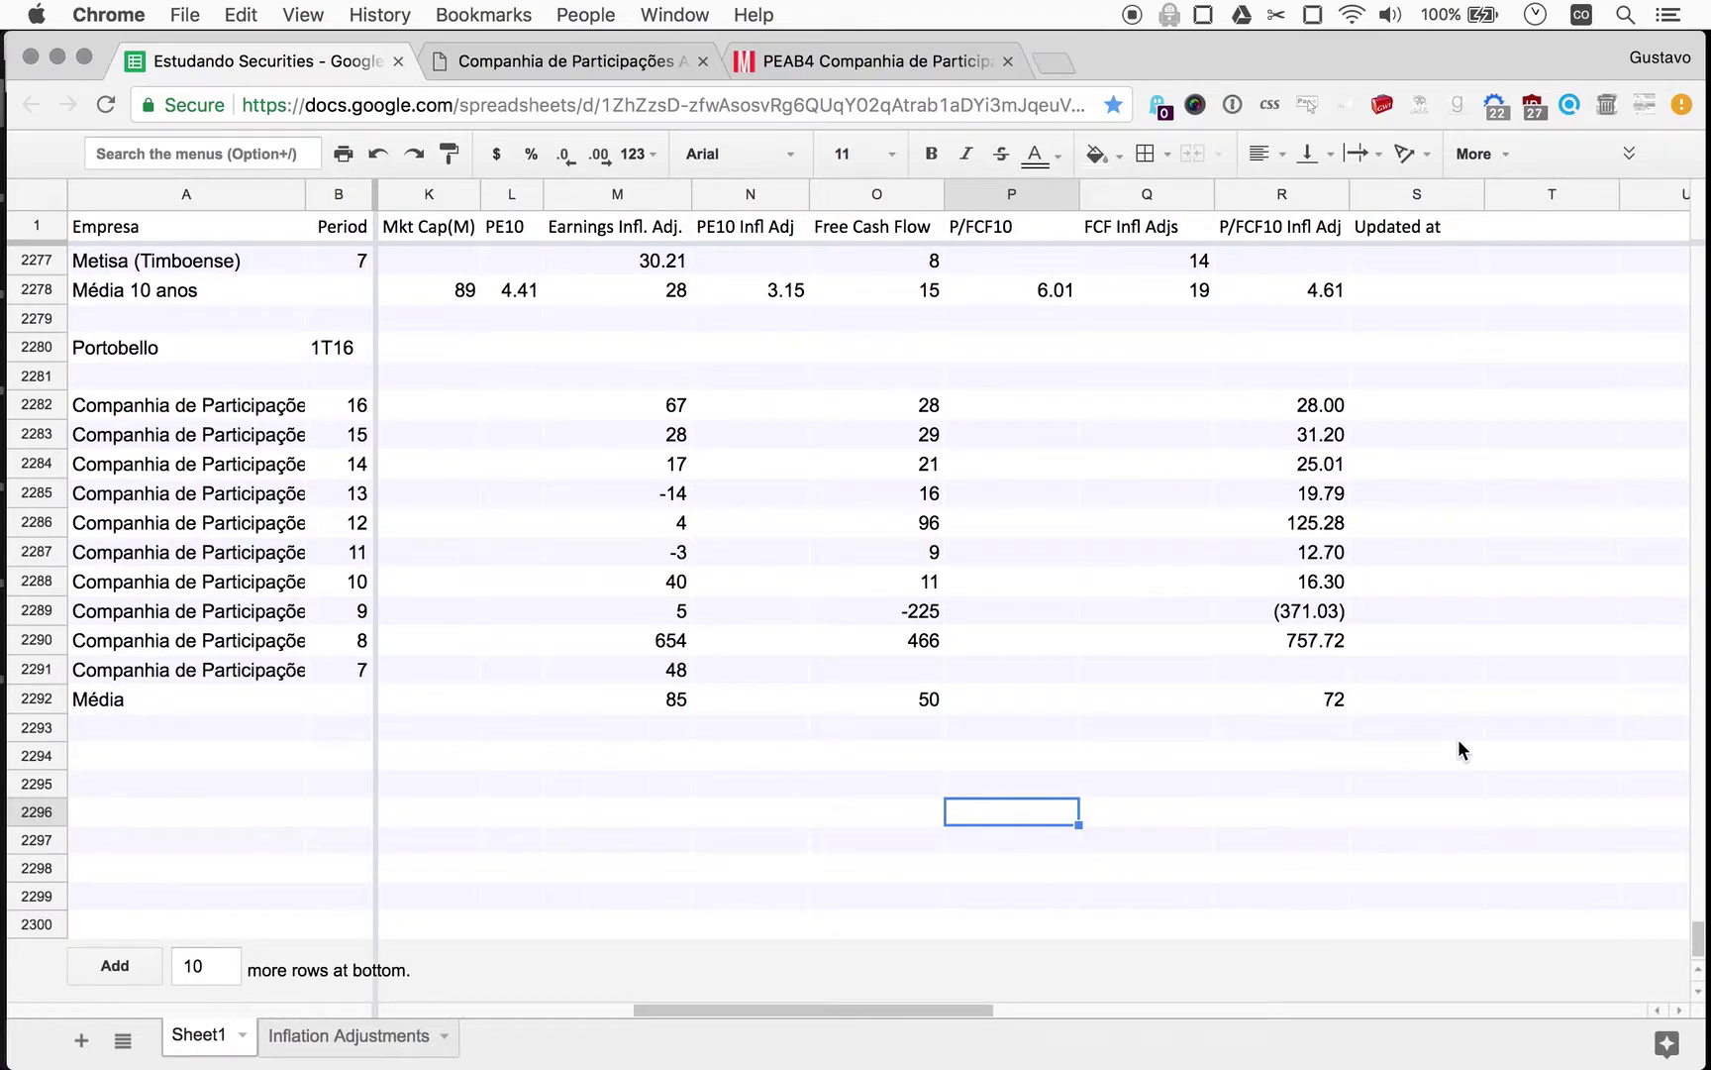
{"action": "scroll", "coordinate": [1458, 741], "scroll_direction": "left", "scroll_amount": 3}
{"action": "left_click", "coordinate": [780, 700]}
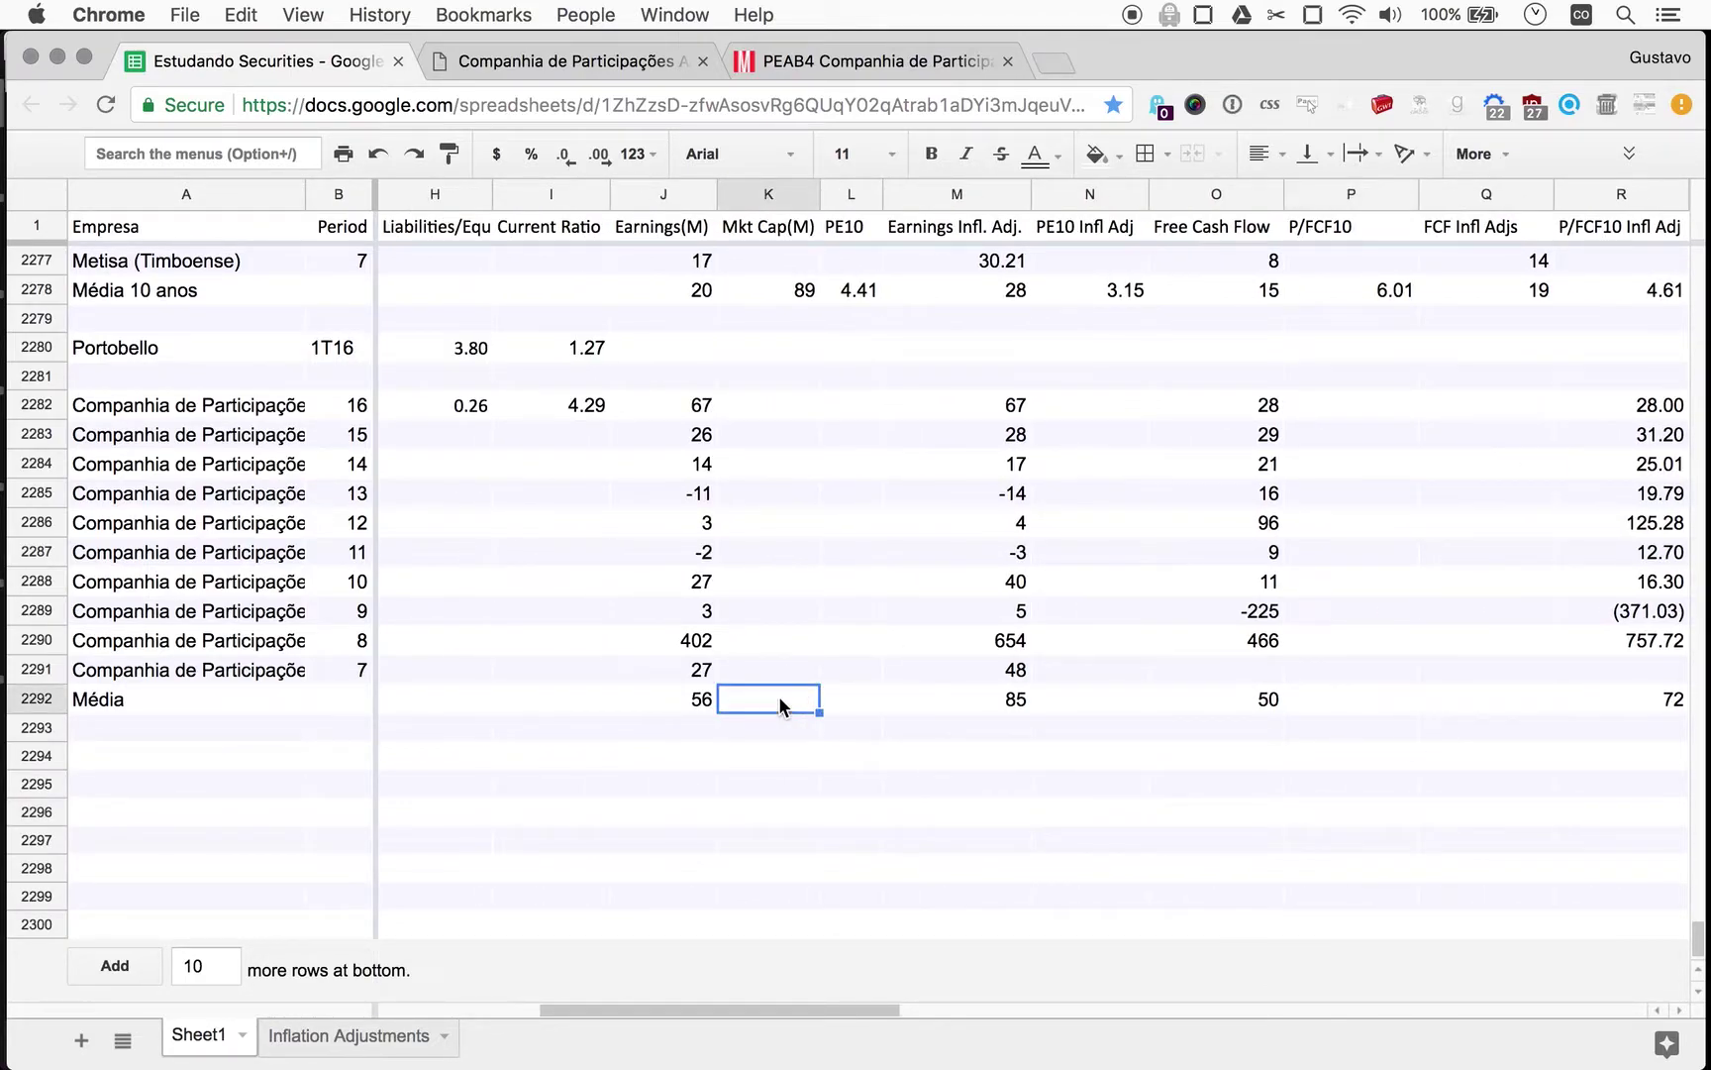
{"action": "type", "text": "404"}
{"action": "key", "text": "Return"}
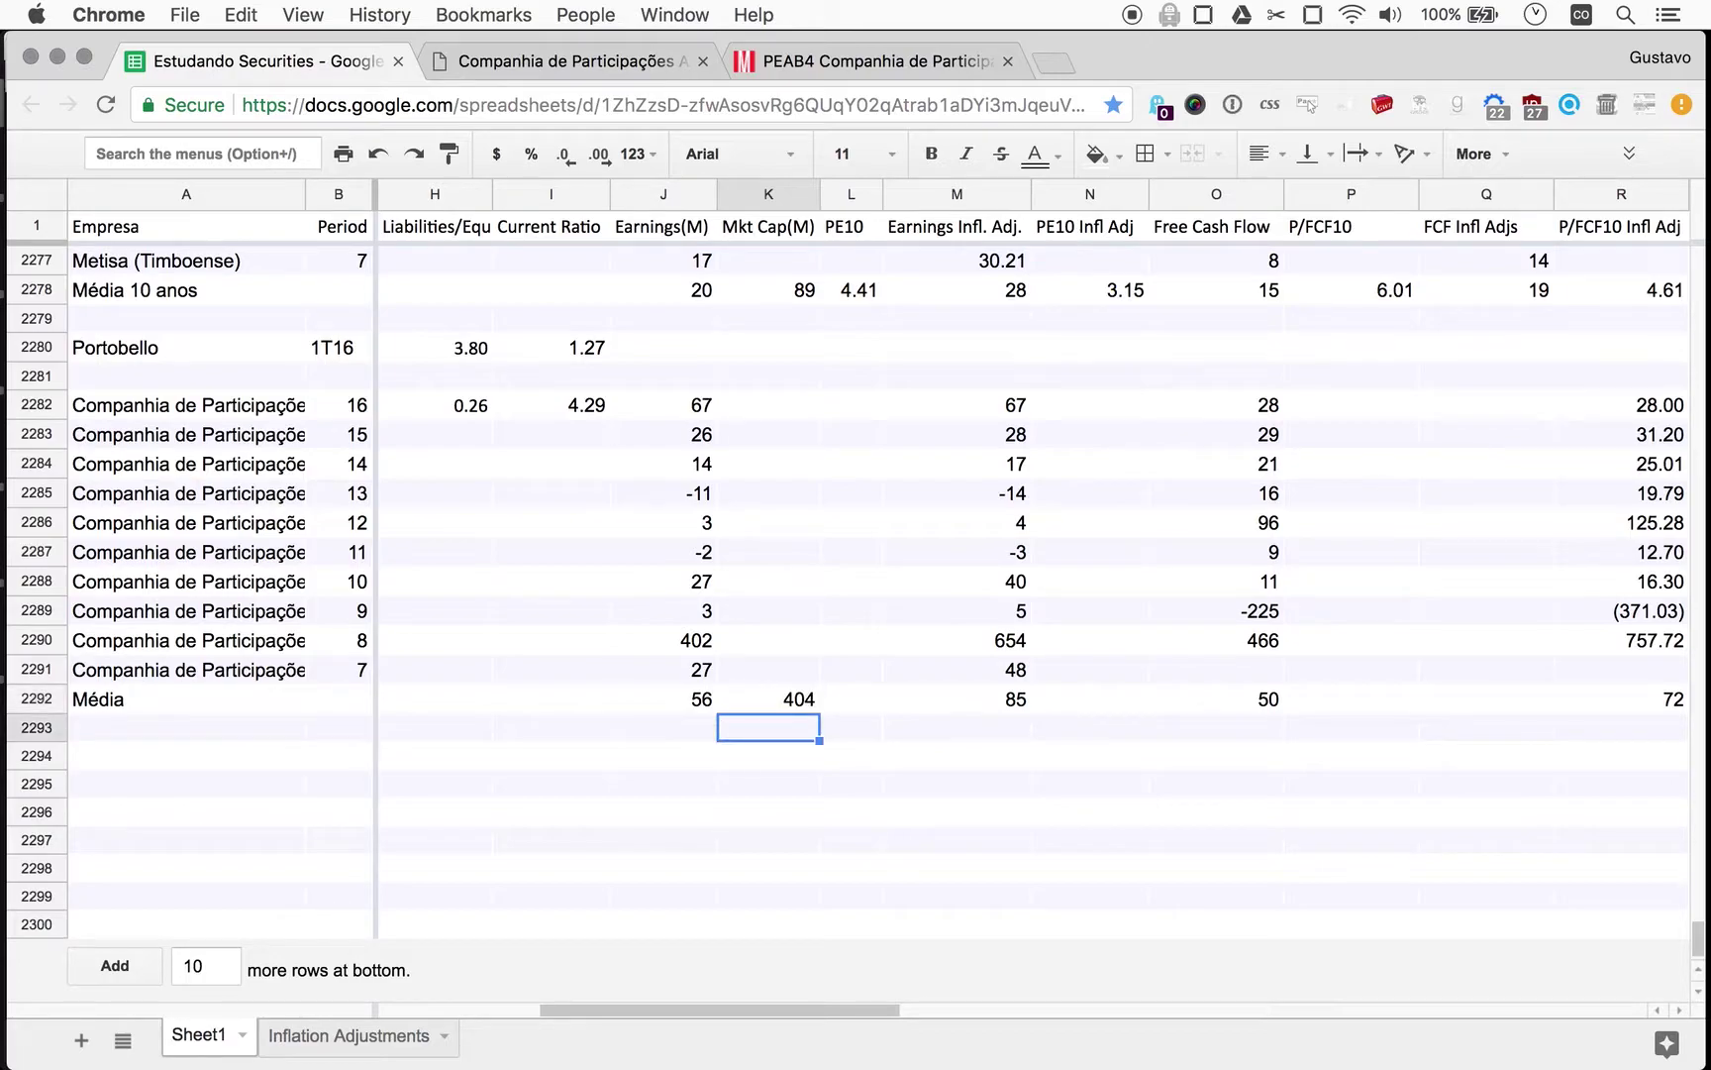
{"action": "key", "text": "Up"}
{"action": "key", "text": "Right"}
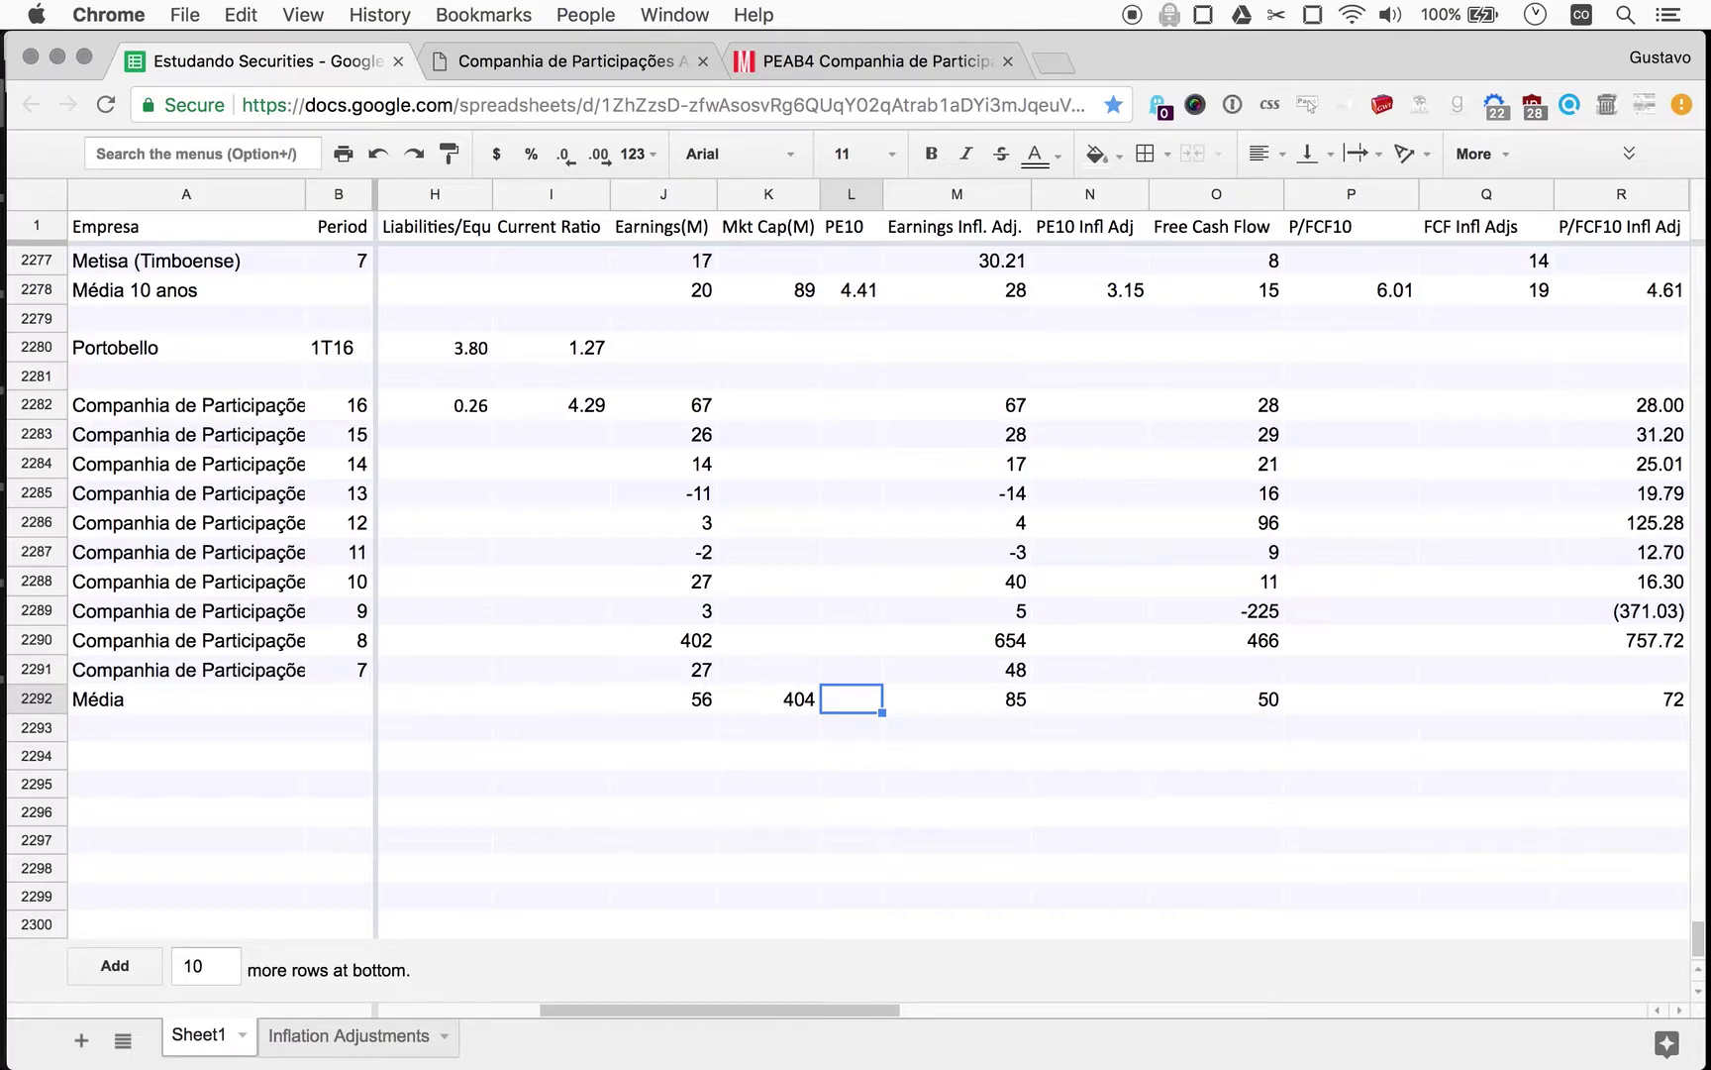
Enter =sum(K2292/J2292) in L2292 for a Média PE10 of 7.27.
{"action": "type", "text": "=sum("}
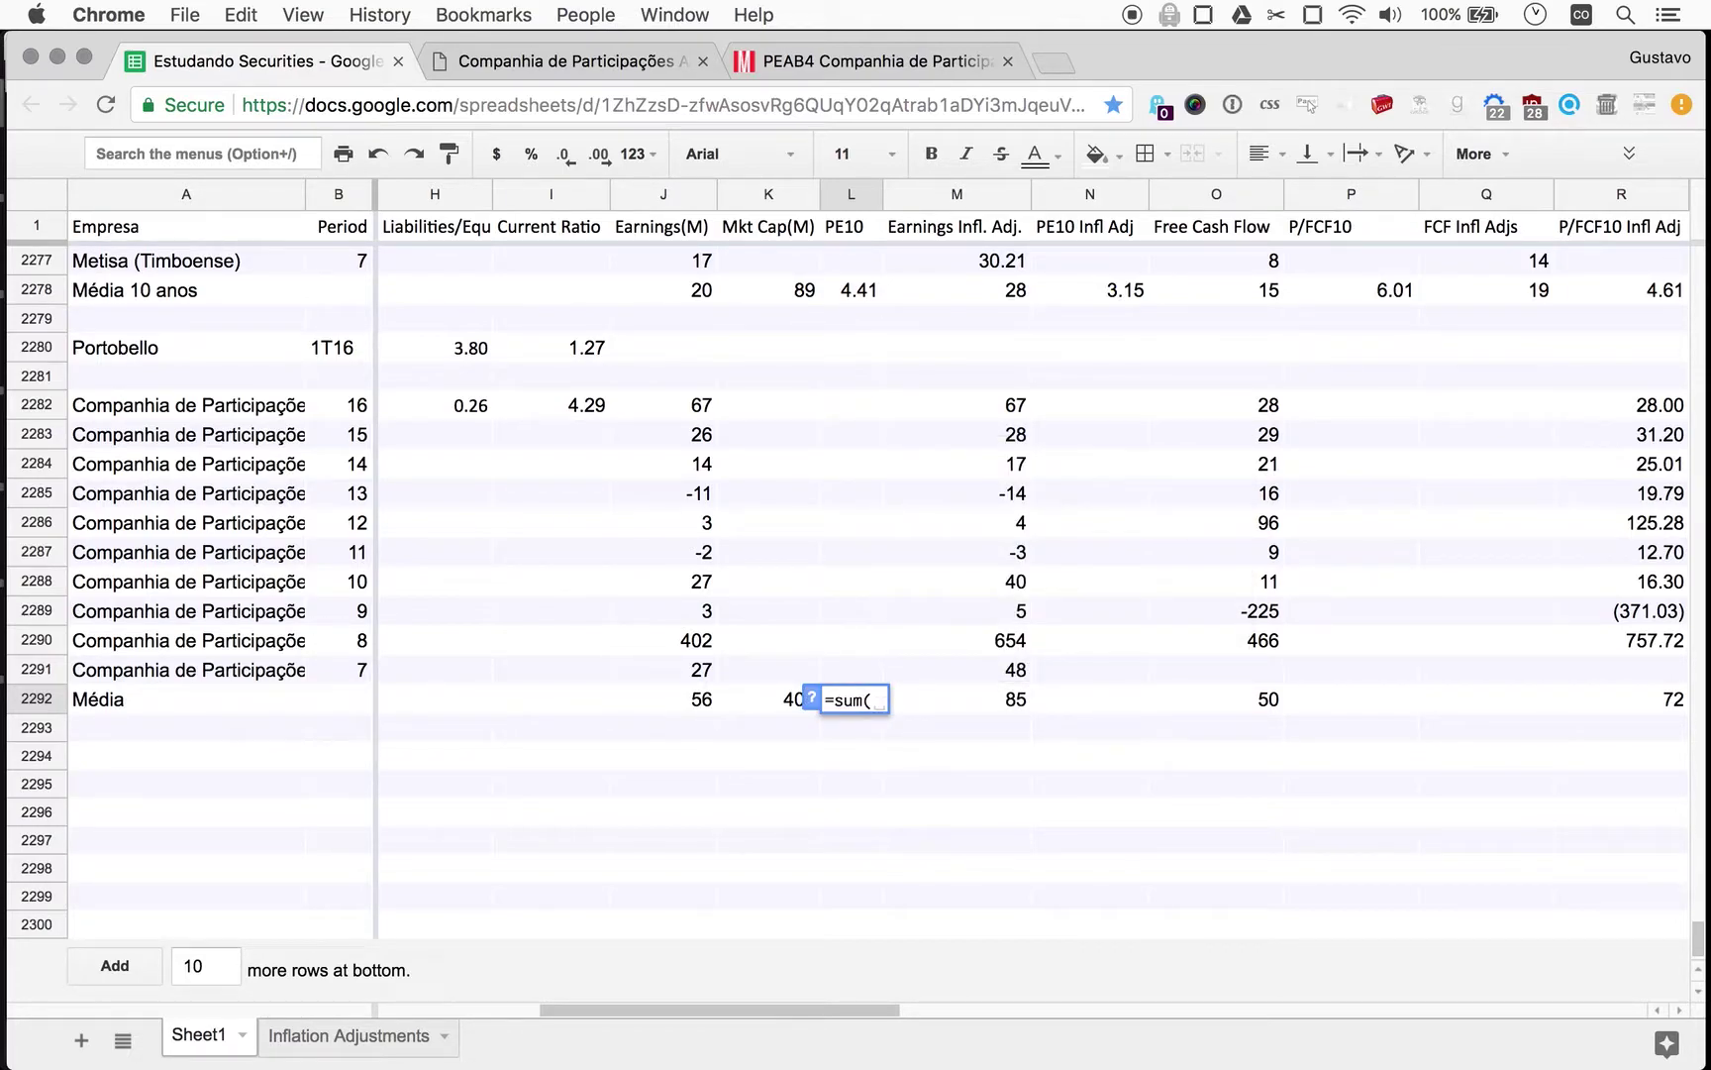
{"action": "key", "text": "Left"}
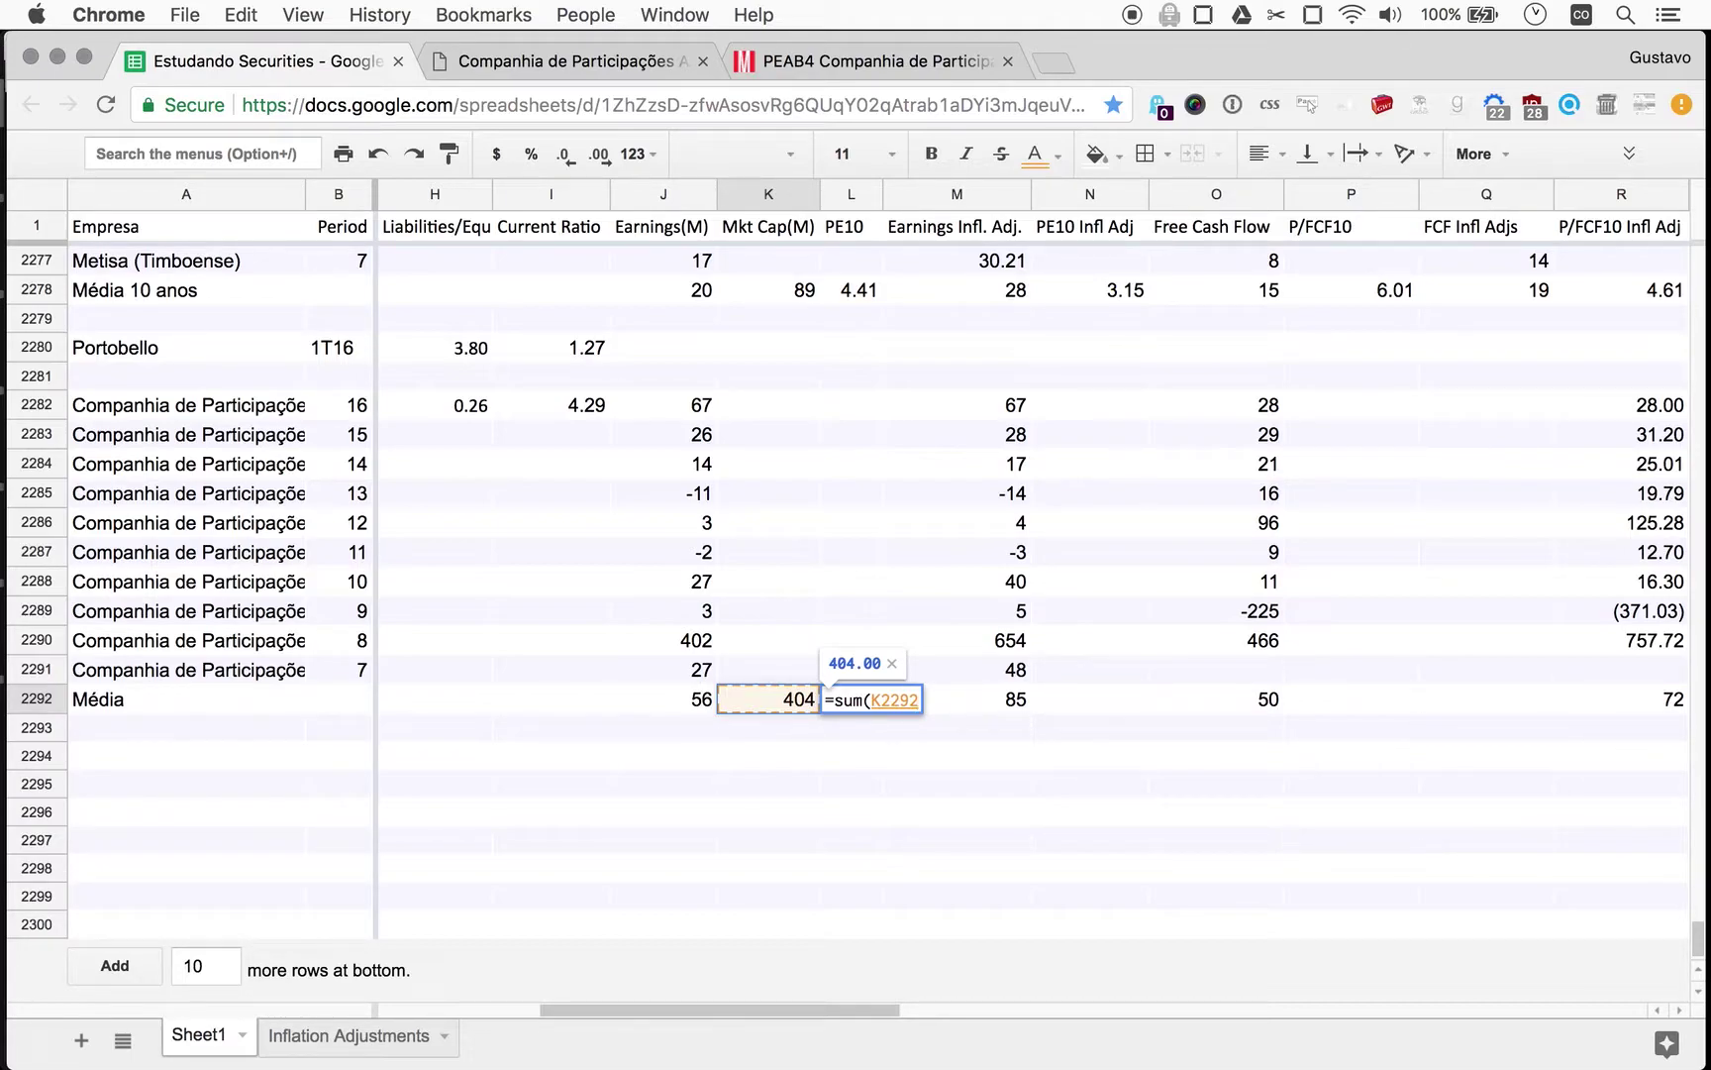
{"action": "type", "text": "/"}
{"action": "key", "text": "Left"}
{"action": "key", "text": "Left"}
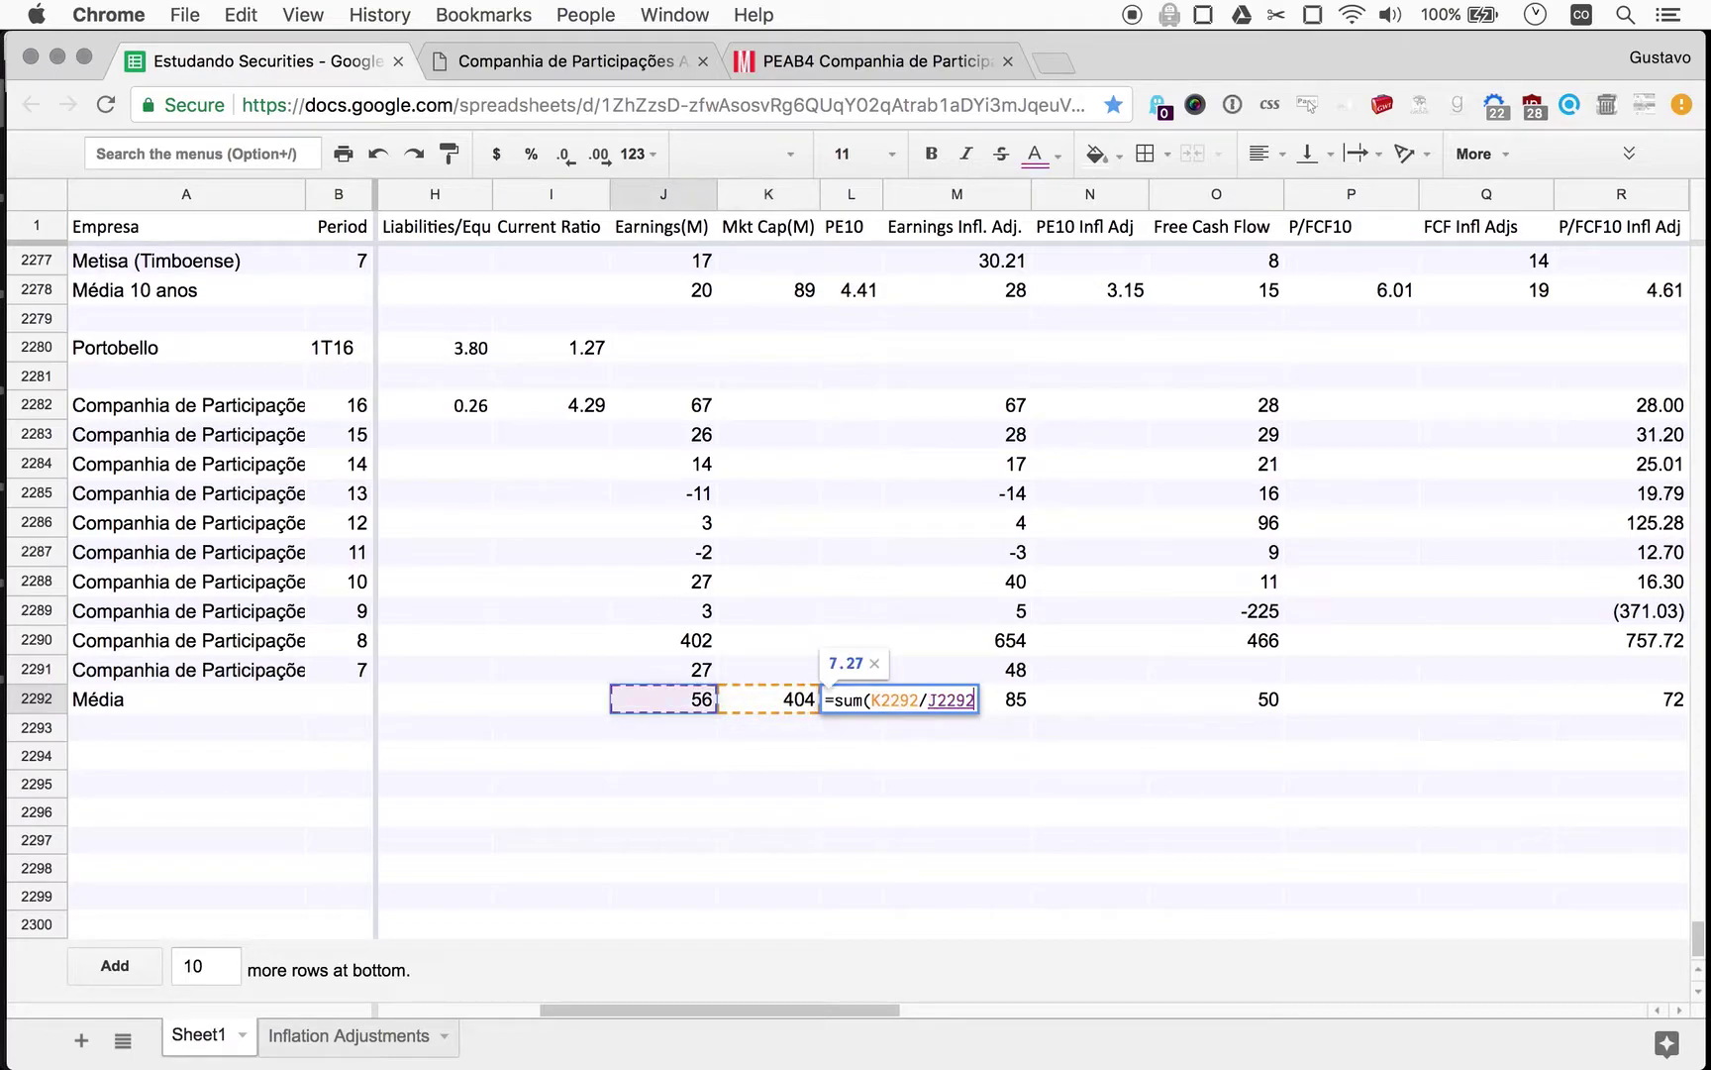
{"action": "key", "text": "Return"}
Enter =sum(K2292/M2292) in N2292 for a PE10 Infl Adj of 4.78.
{"action": "left_click", "coordinate": [957, 698]}
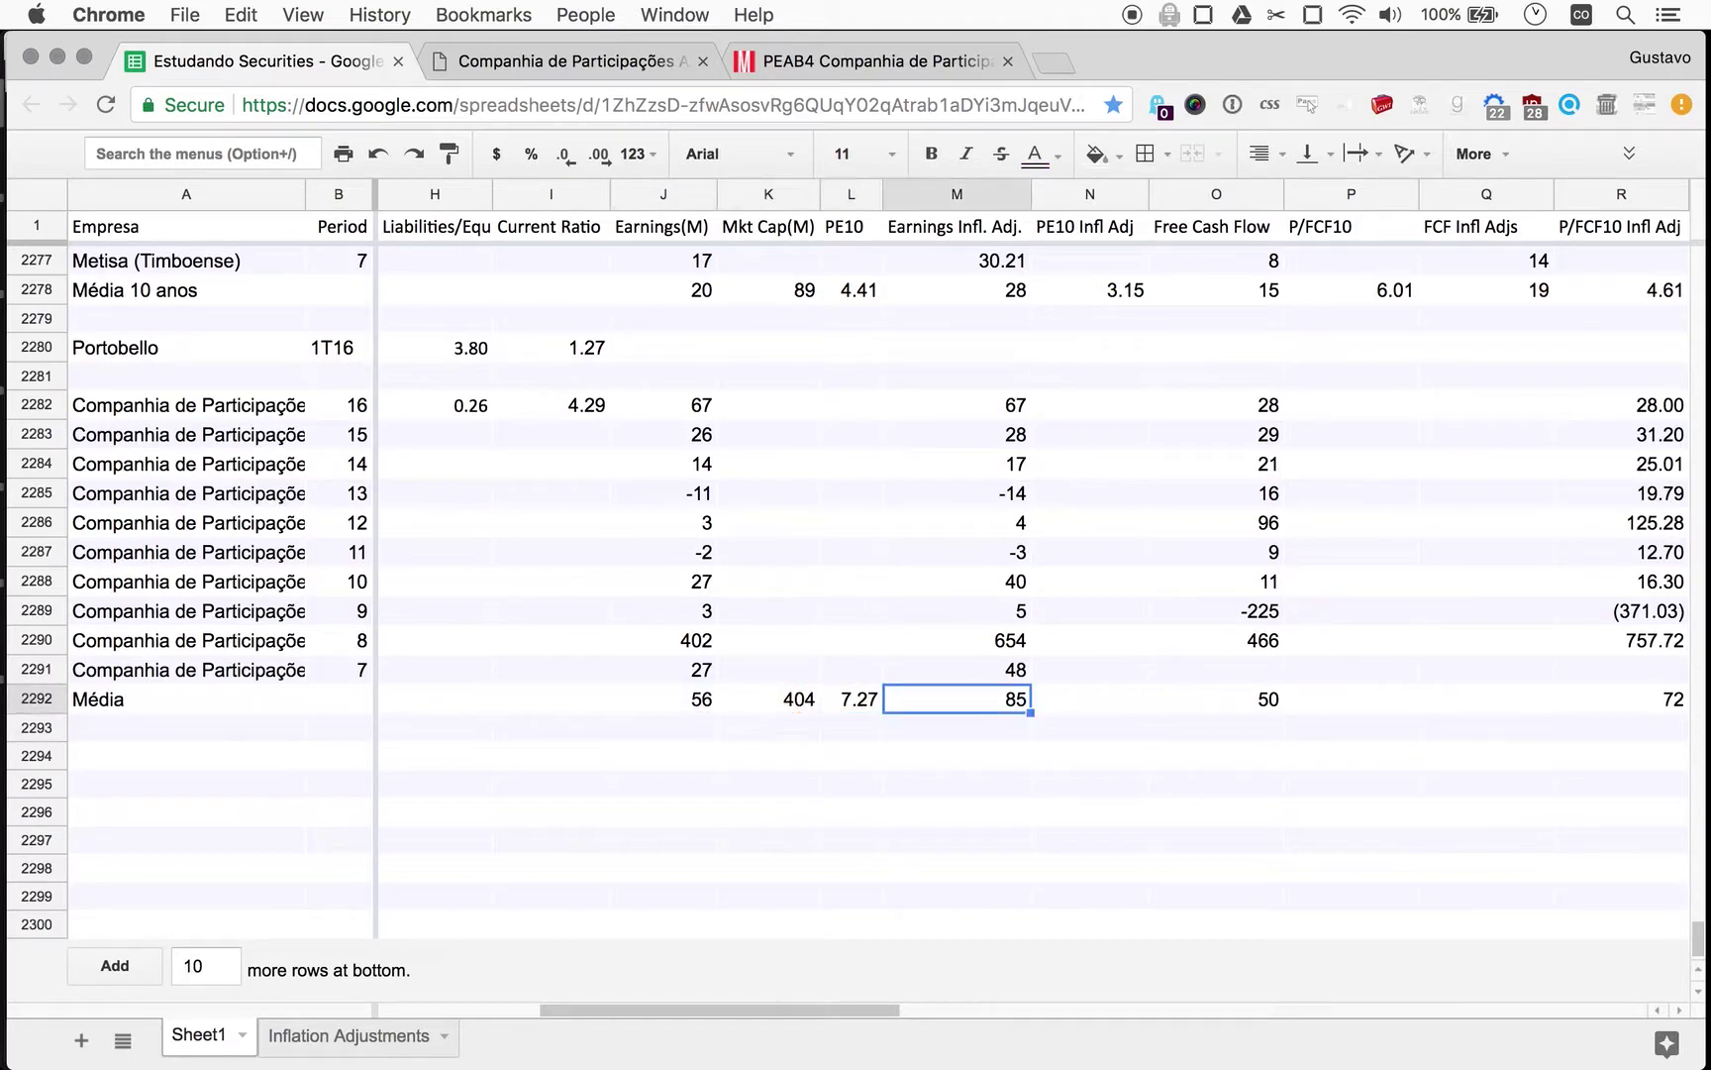
{"action": "left_click", "coordinate": [1090, 698]}
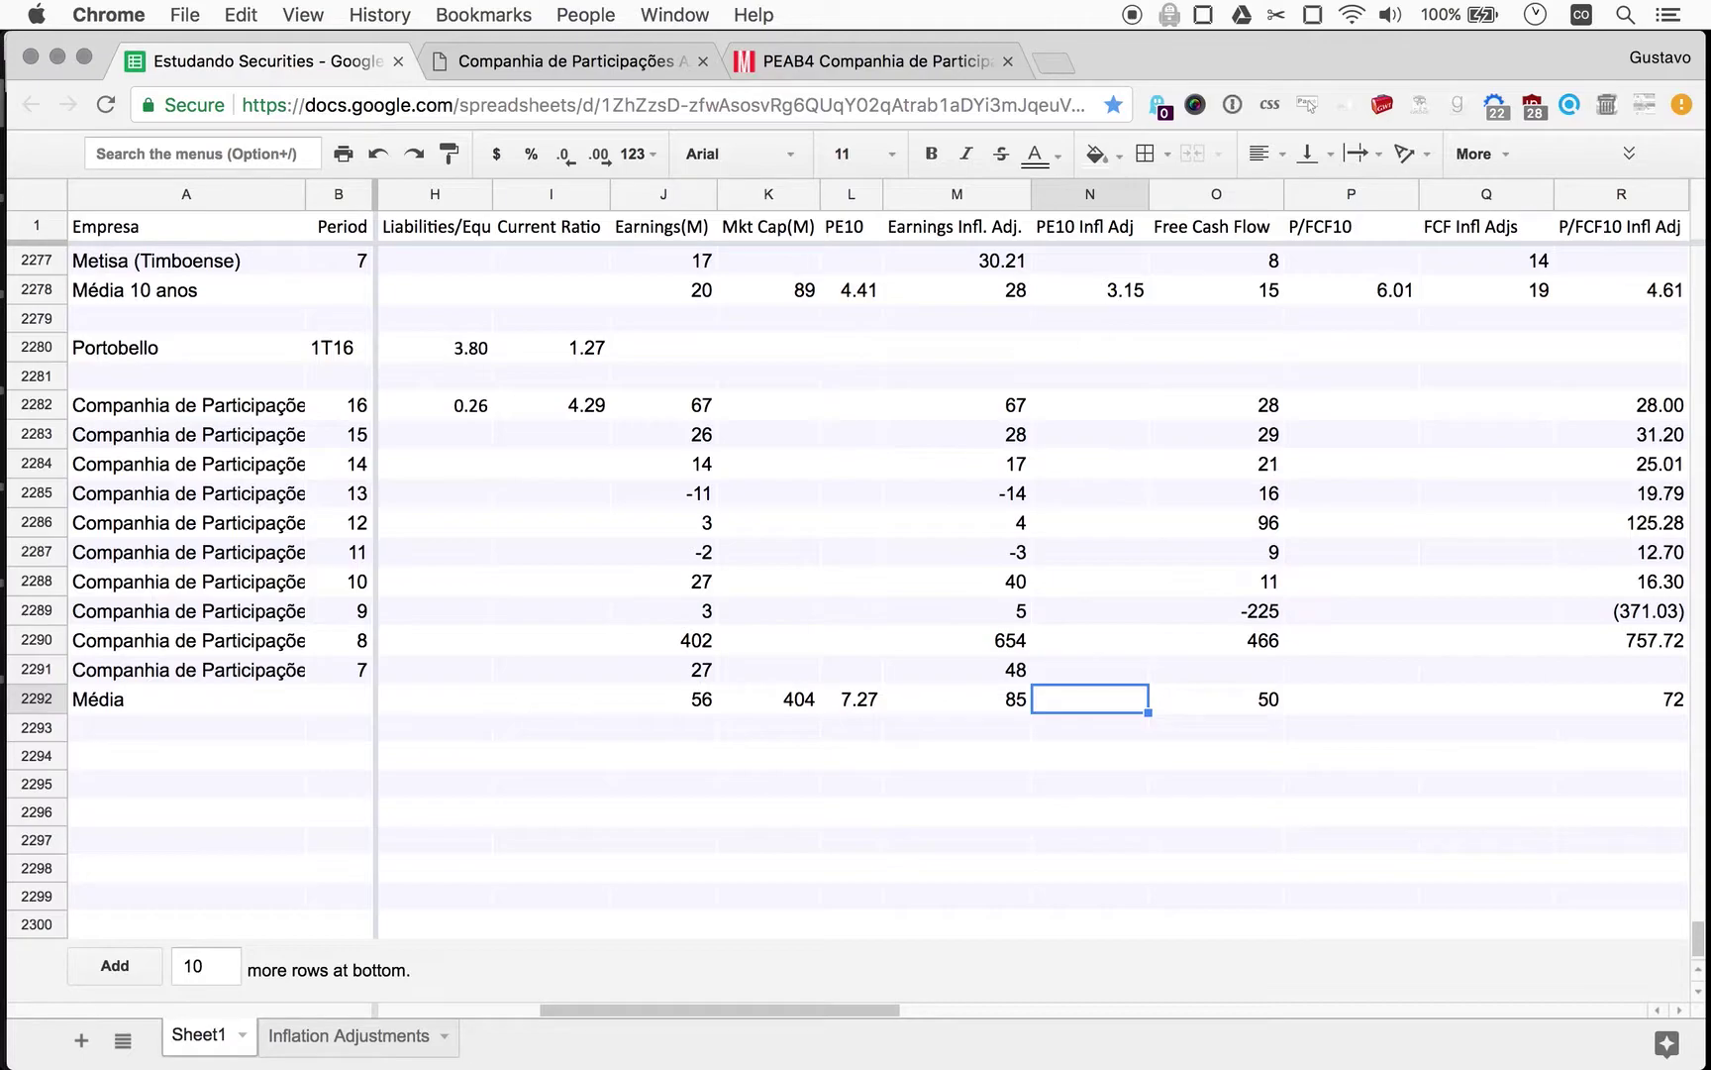
{"action": "type", "text": "=sum("}
{"action": "key", "text": "Left"}
{"action": "key", "text": "Left"}
{"action": "key", "text": "Left"}
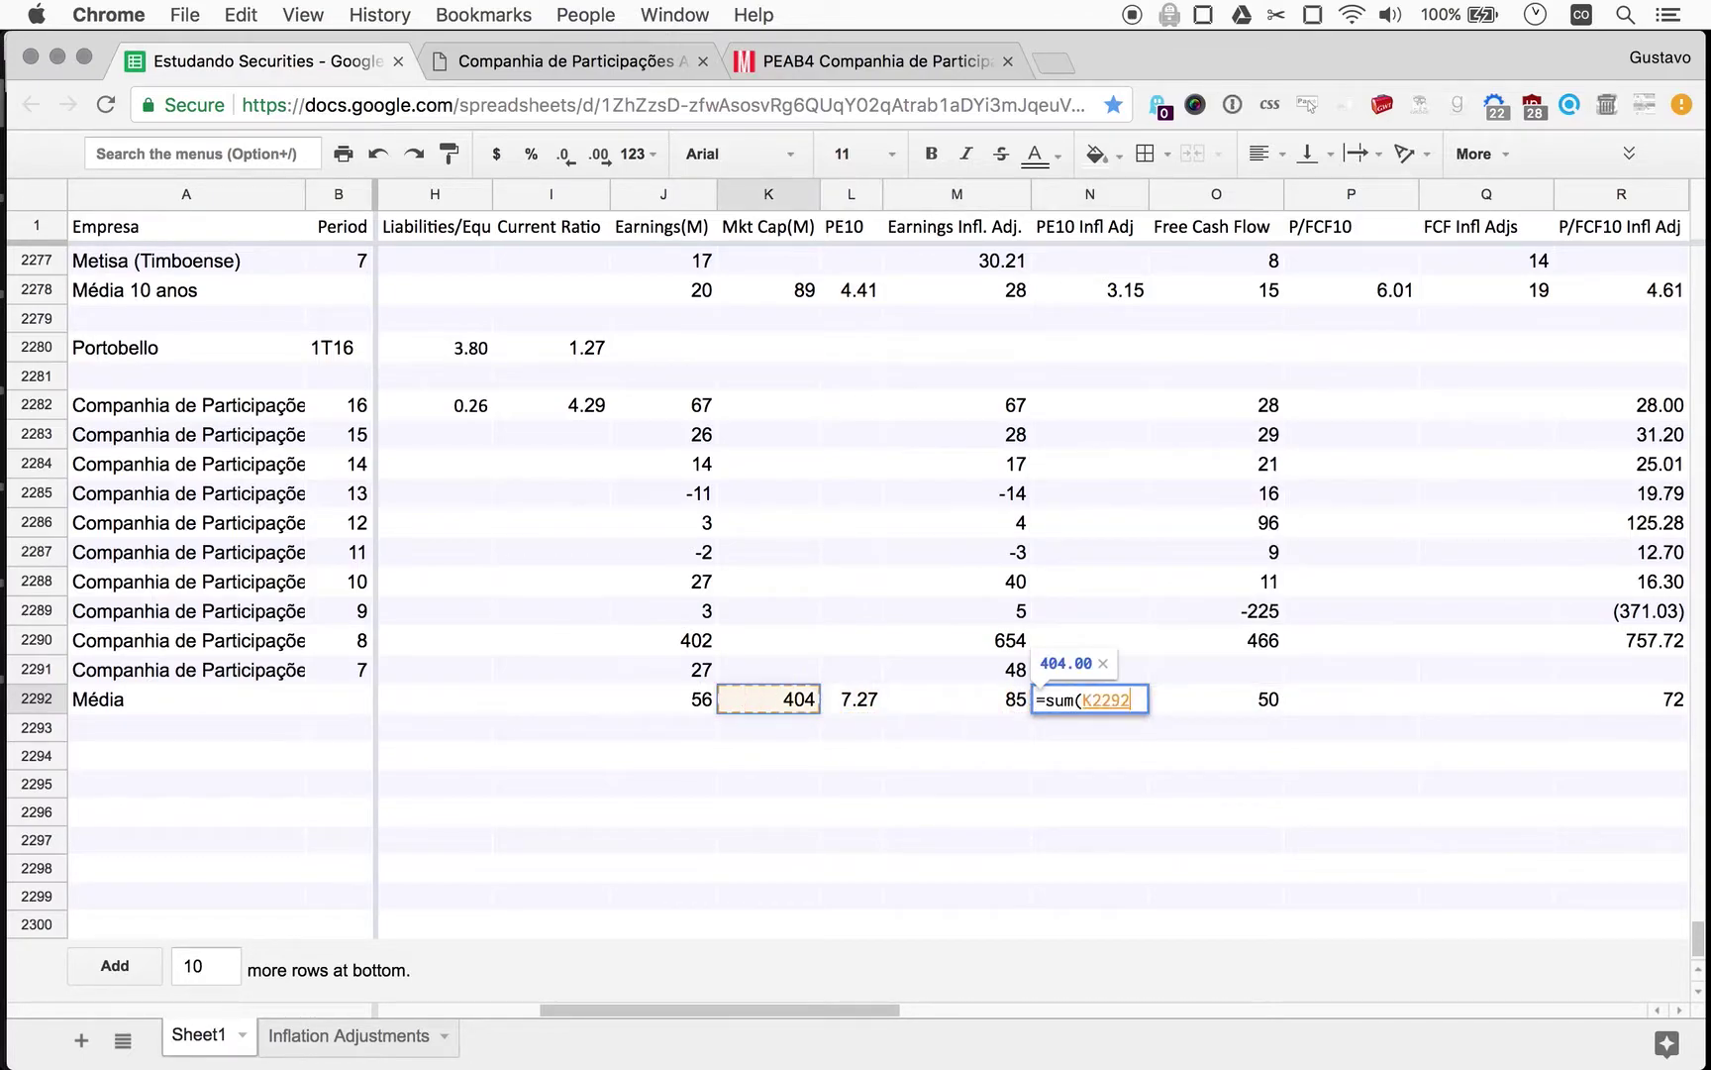
{"action": "key", "text": "Escape"}
{"action": "key", "text": "Down"}
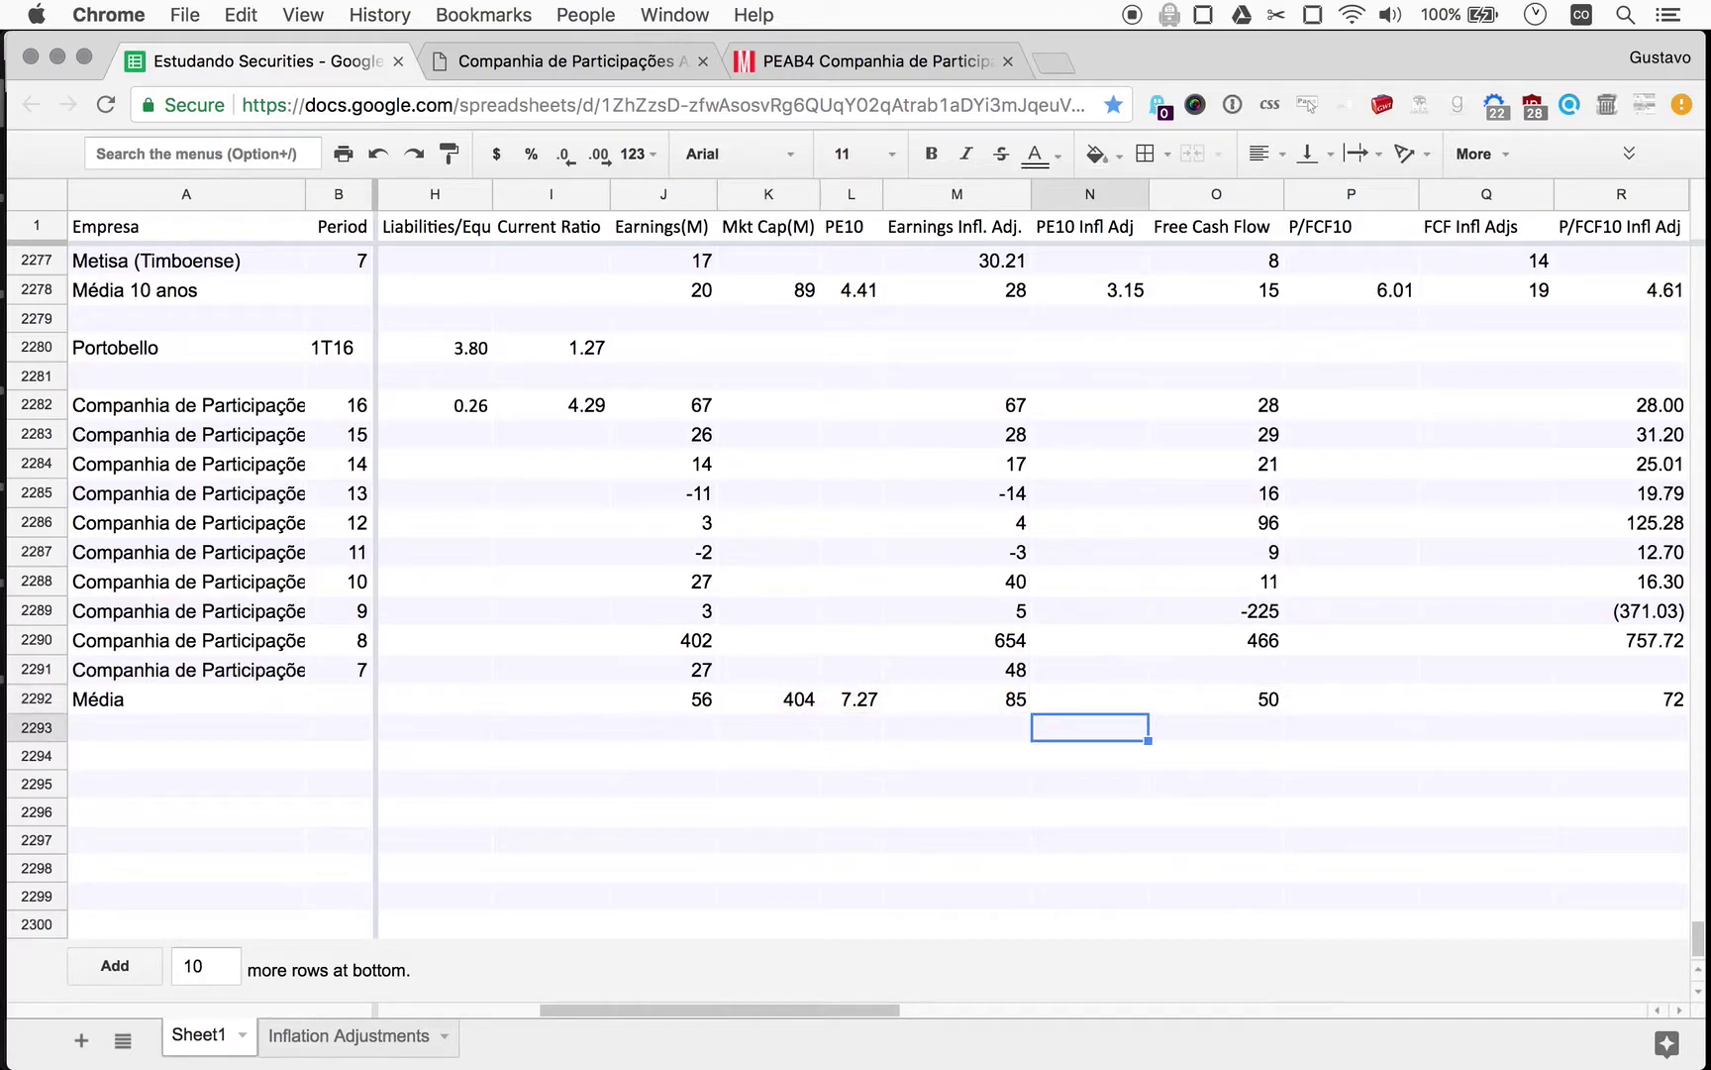
{"action": "key", "text": "Up"}
{"action": "key", "text": "Return"}
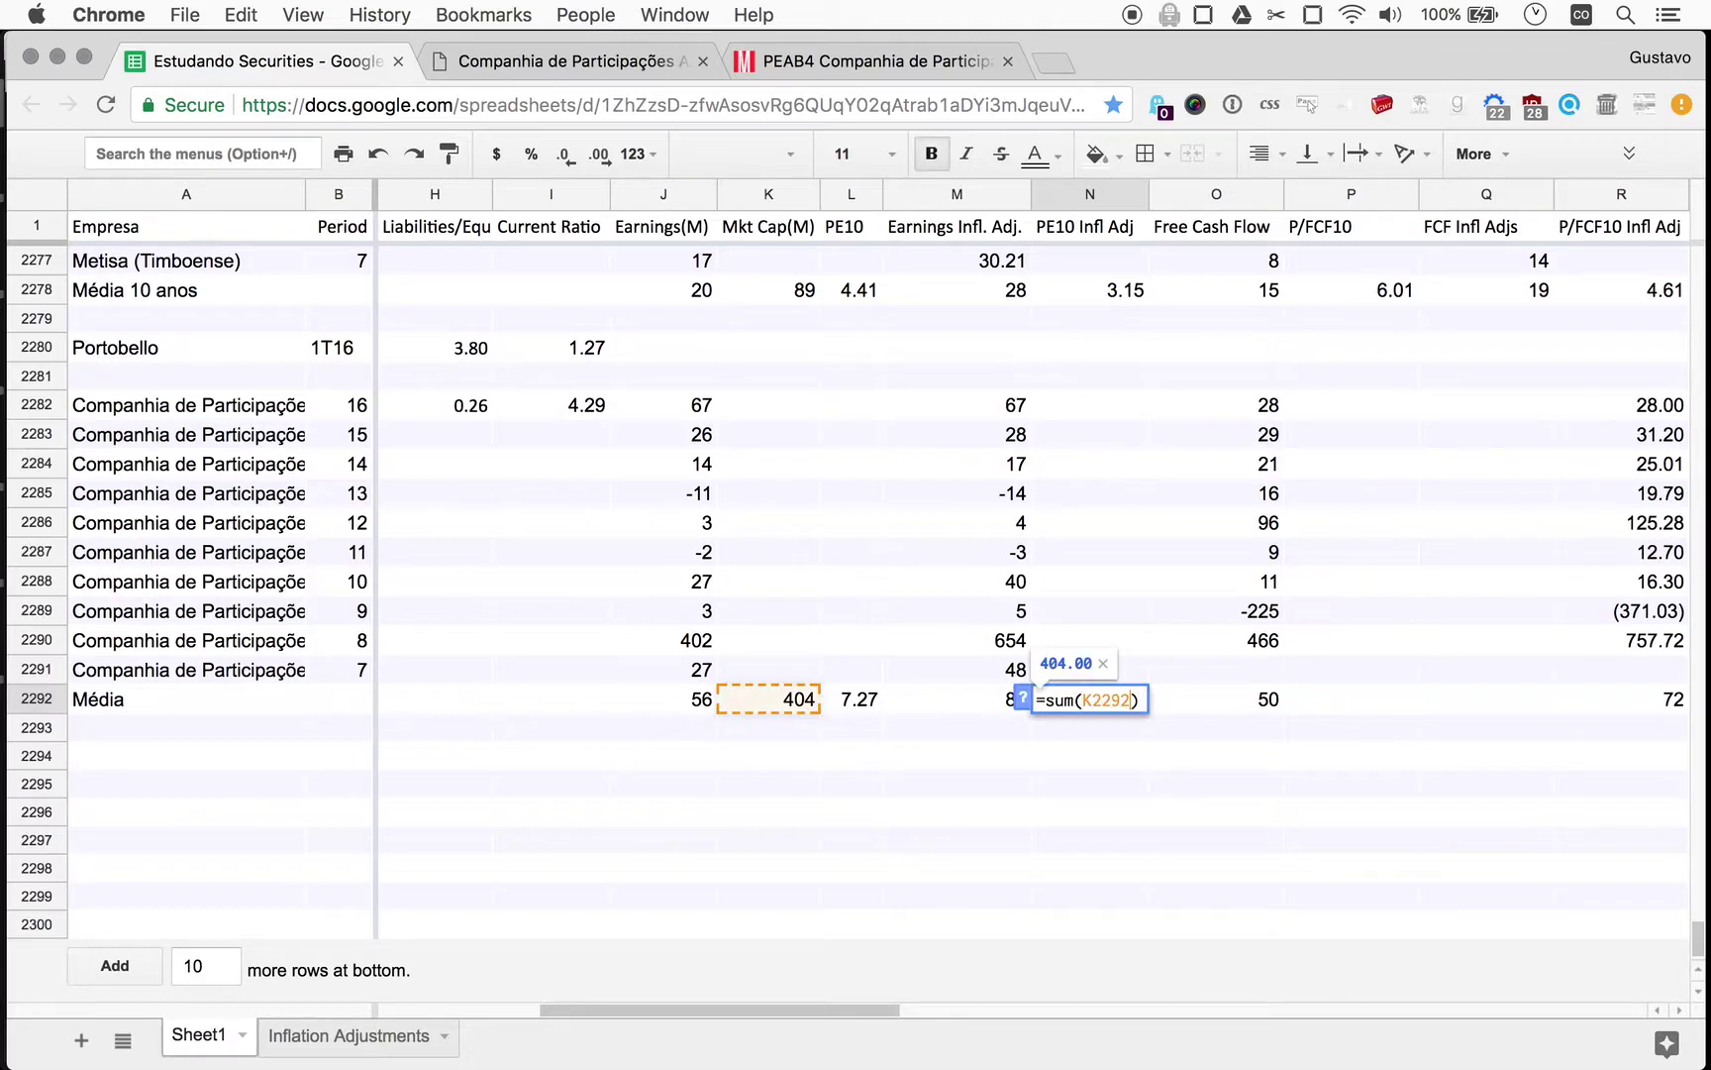
{"action": "type", "text": "/"}
{"action": "key", "text": "Left"}
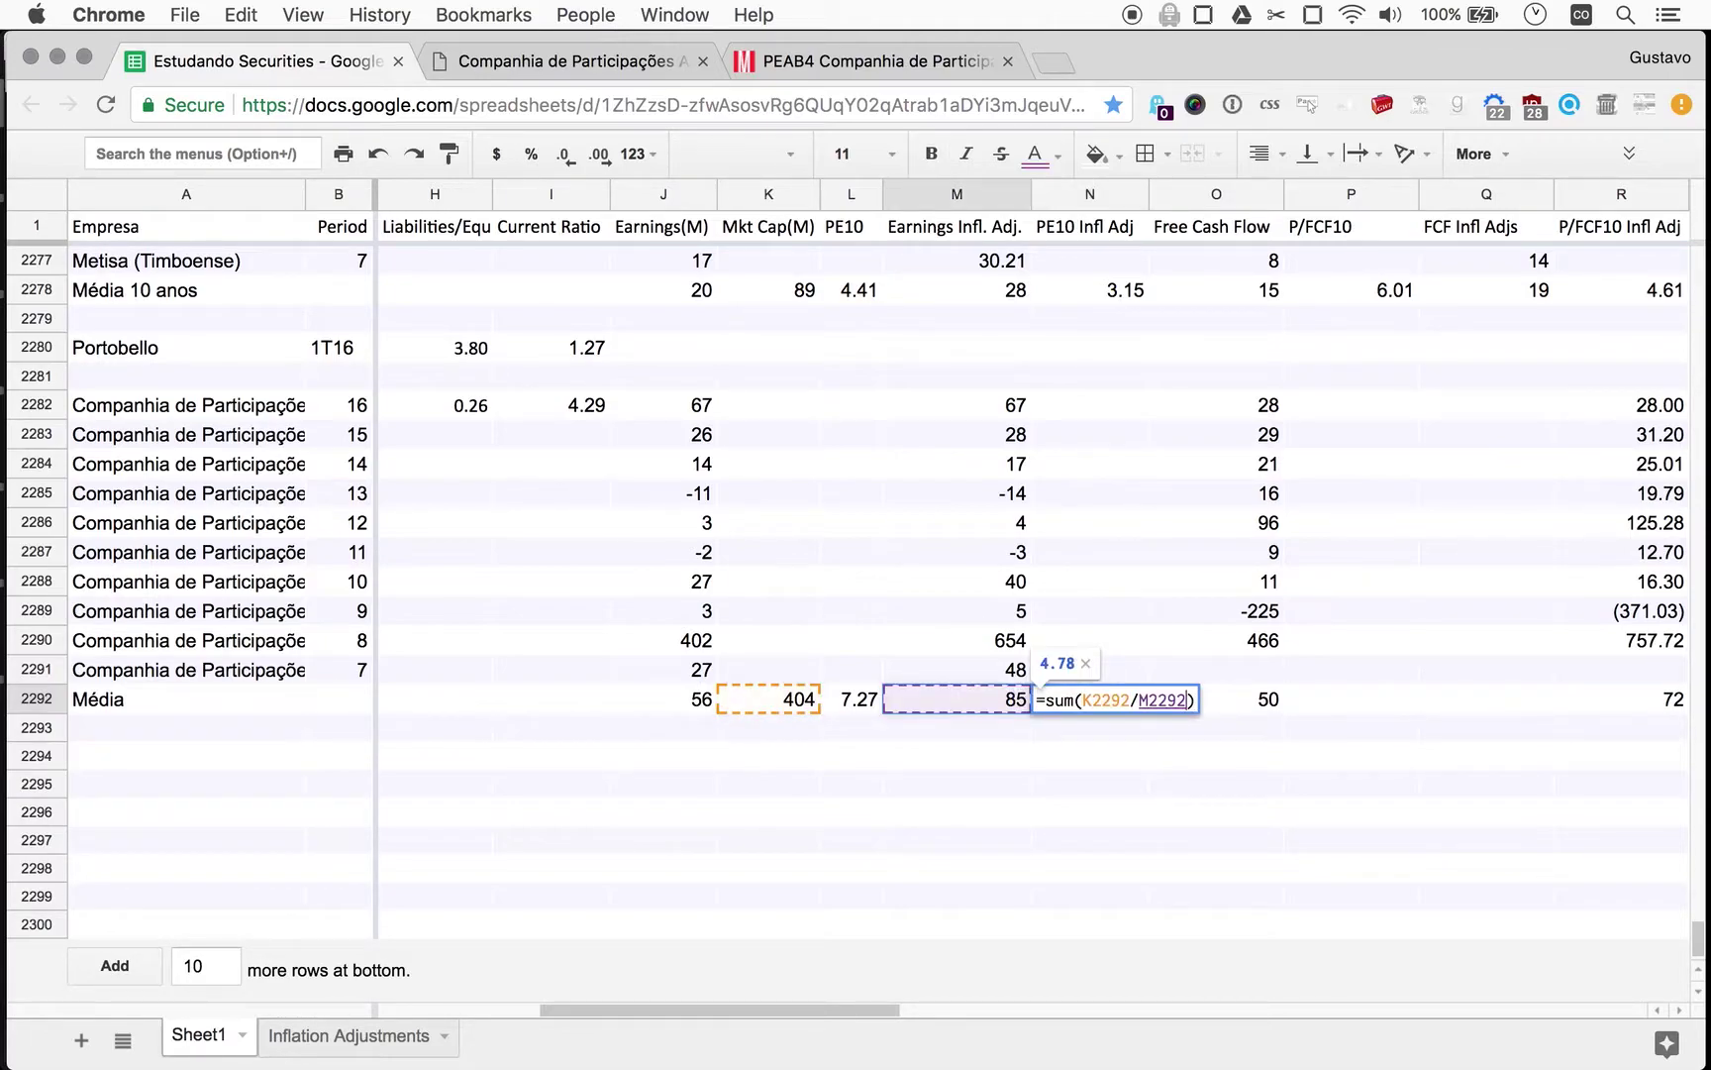
{"action": "key", "text": "Return"}
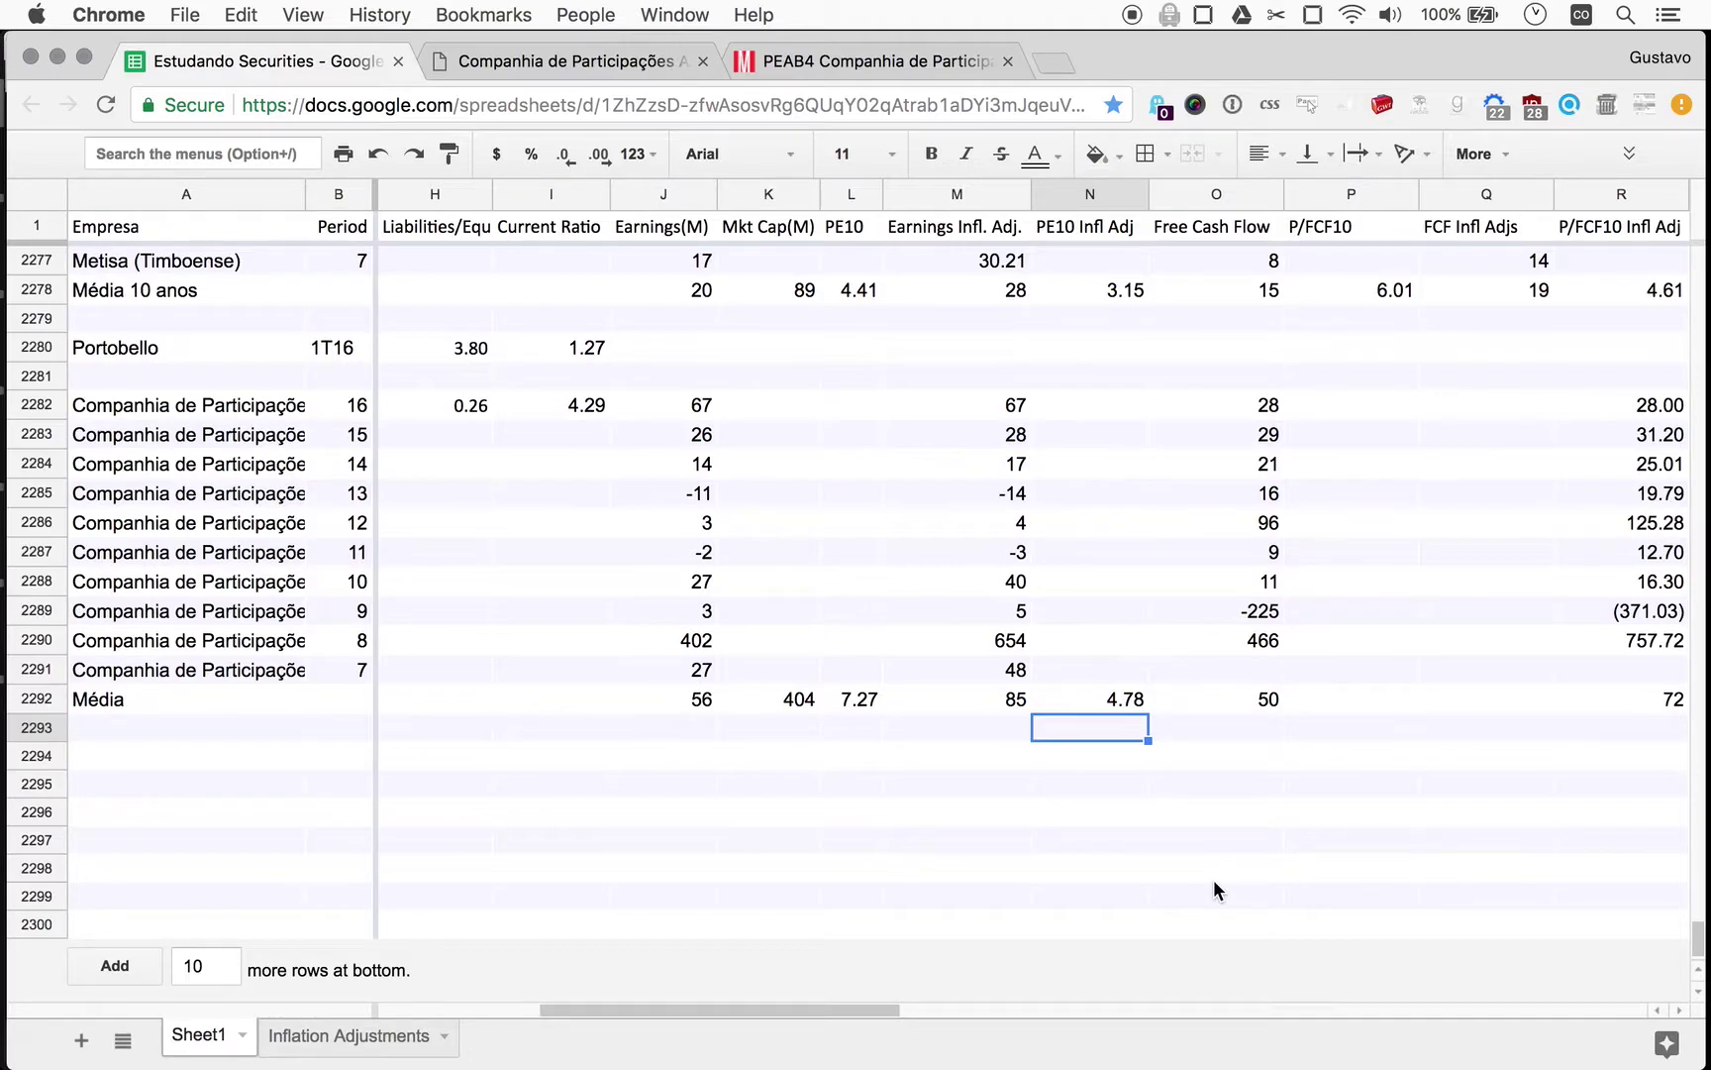
Enter =sum(K2292/O2292) in P2292 for a Média P/FCF10 of 8.06.
{"action": "scroll", "coordinate": [1215, 883], "scroll_direction": "right", "scroll_amount": 2}
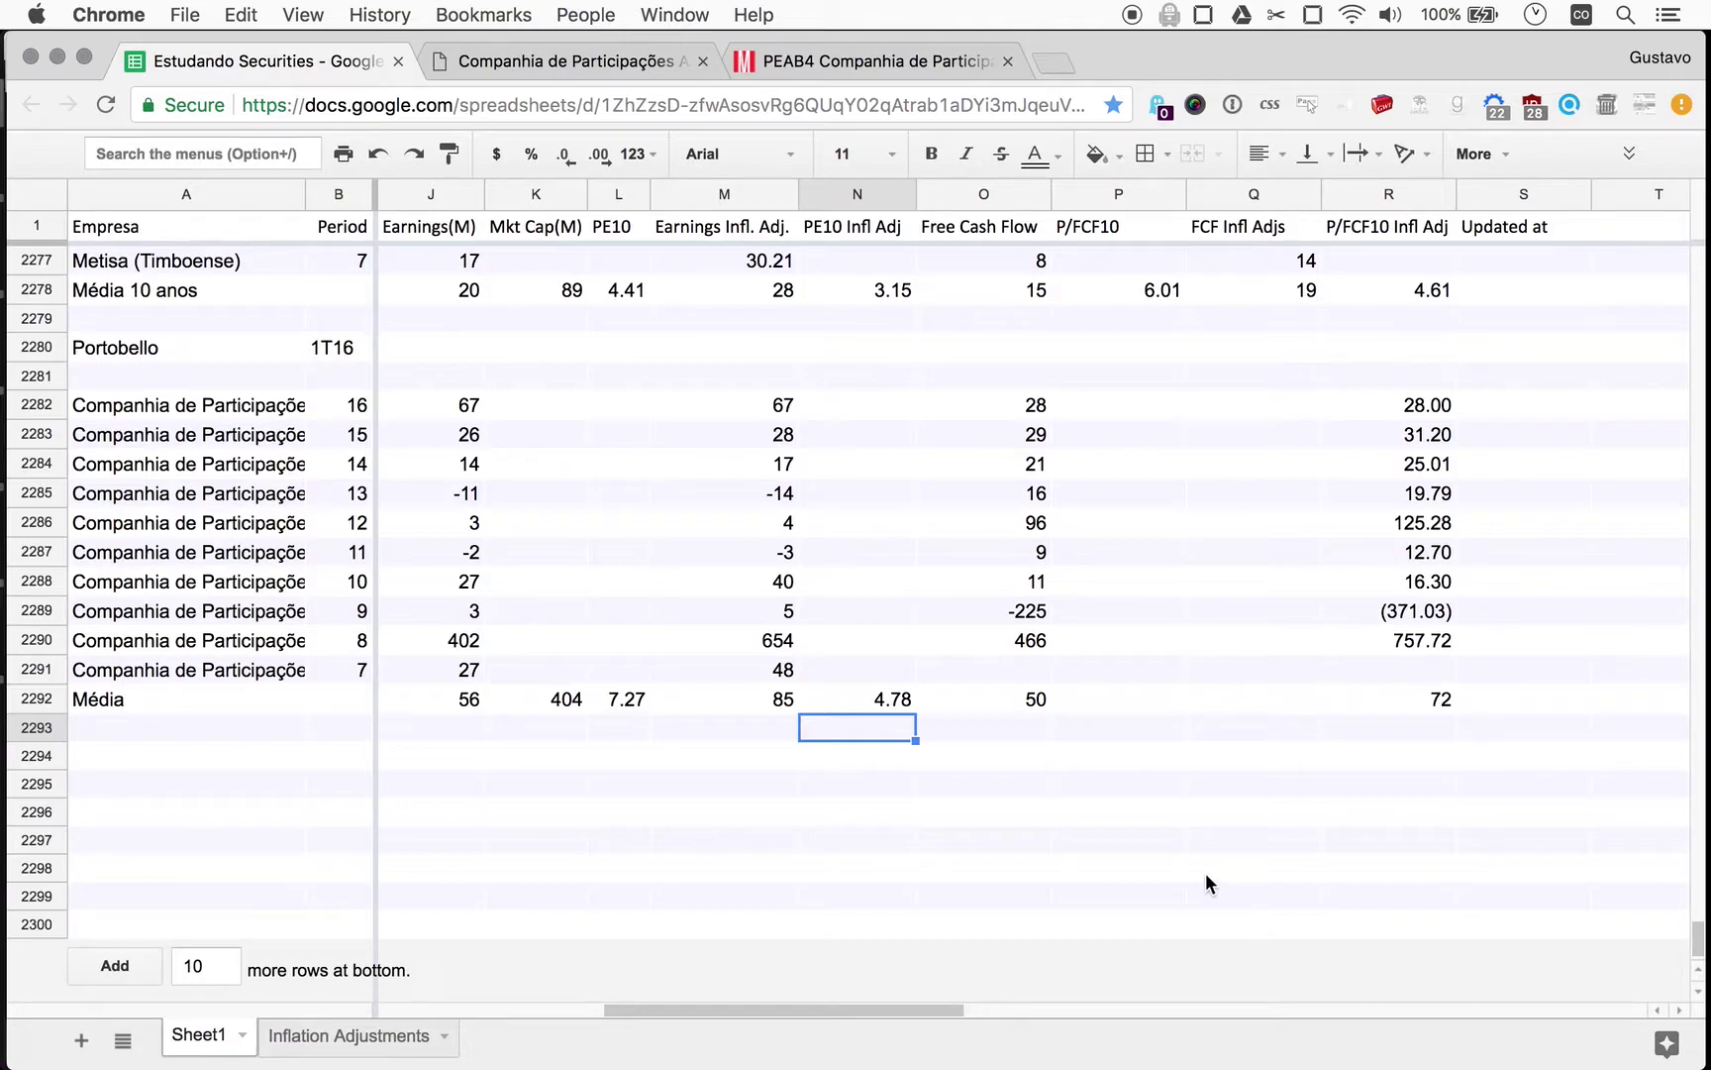
{"action": "left_click", "coordinate": [1126, 700]}
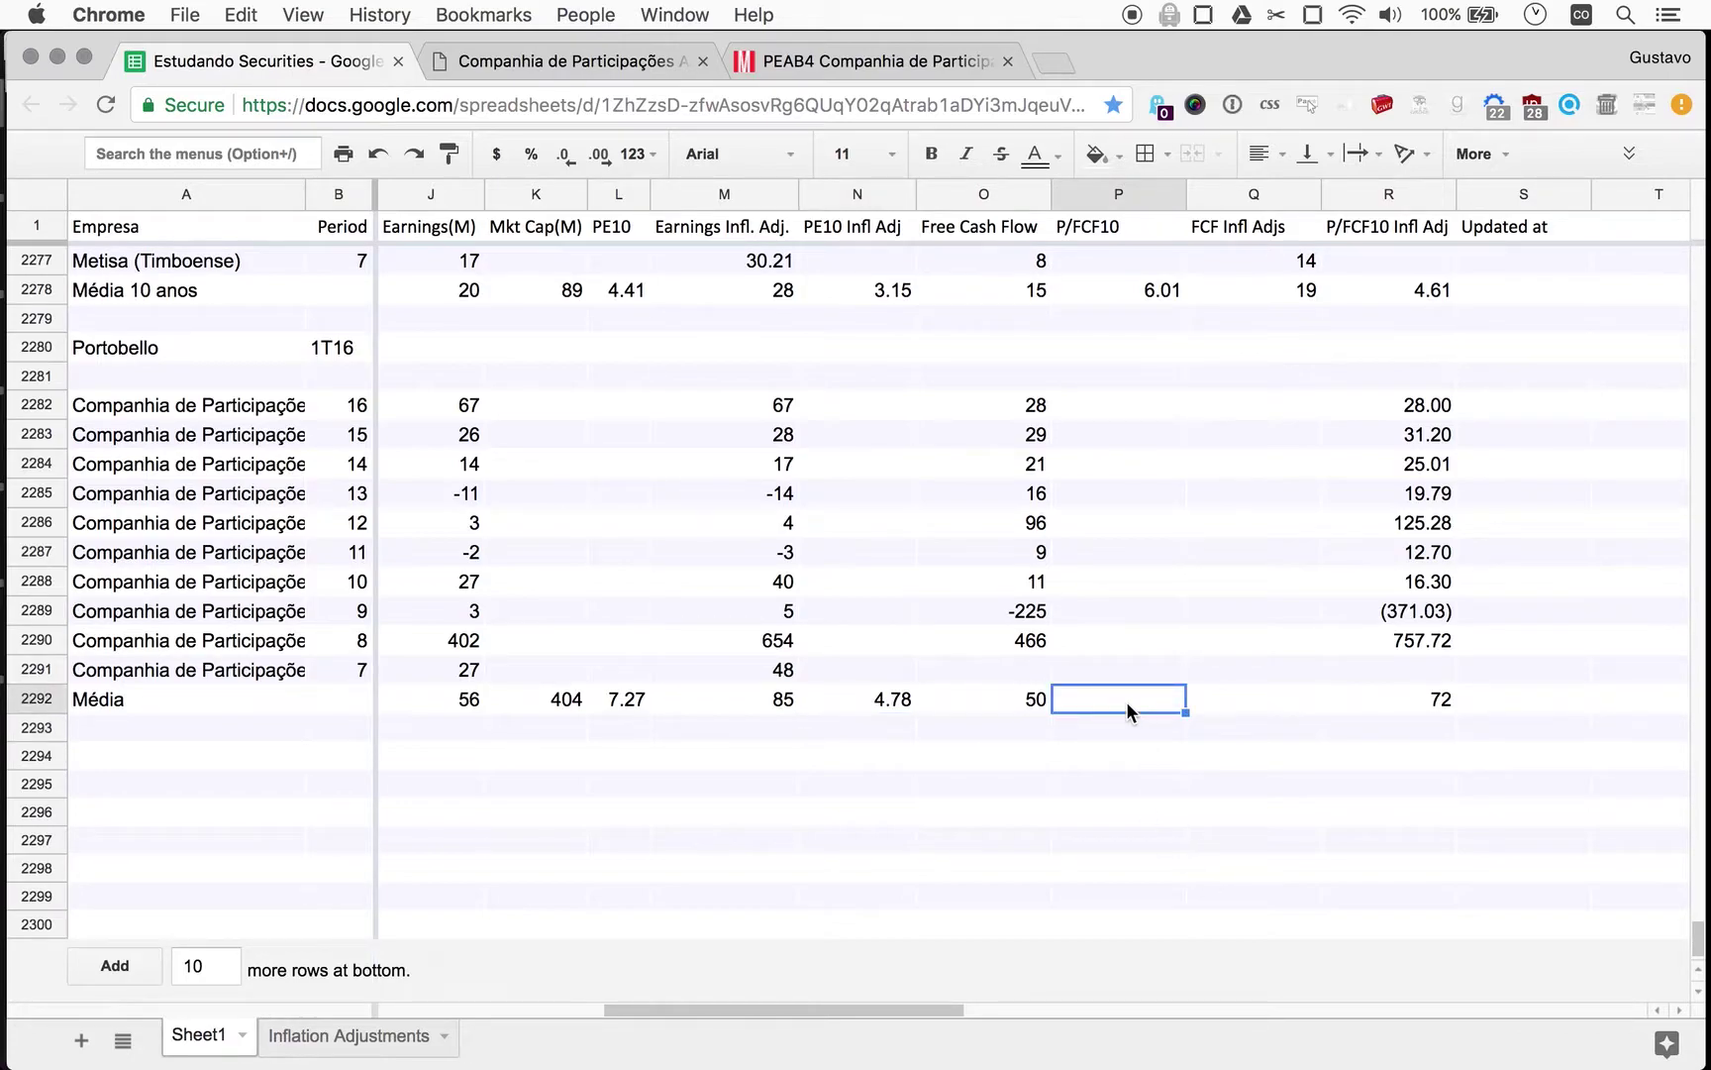
{"action": "type", "text": "=sum("}
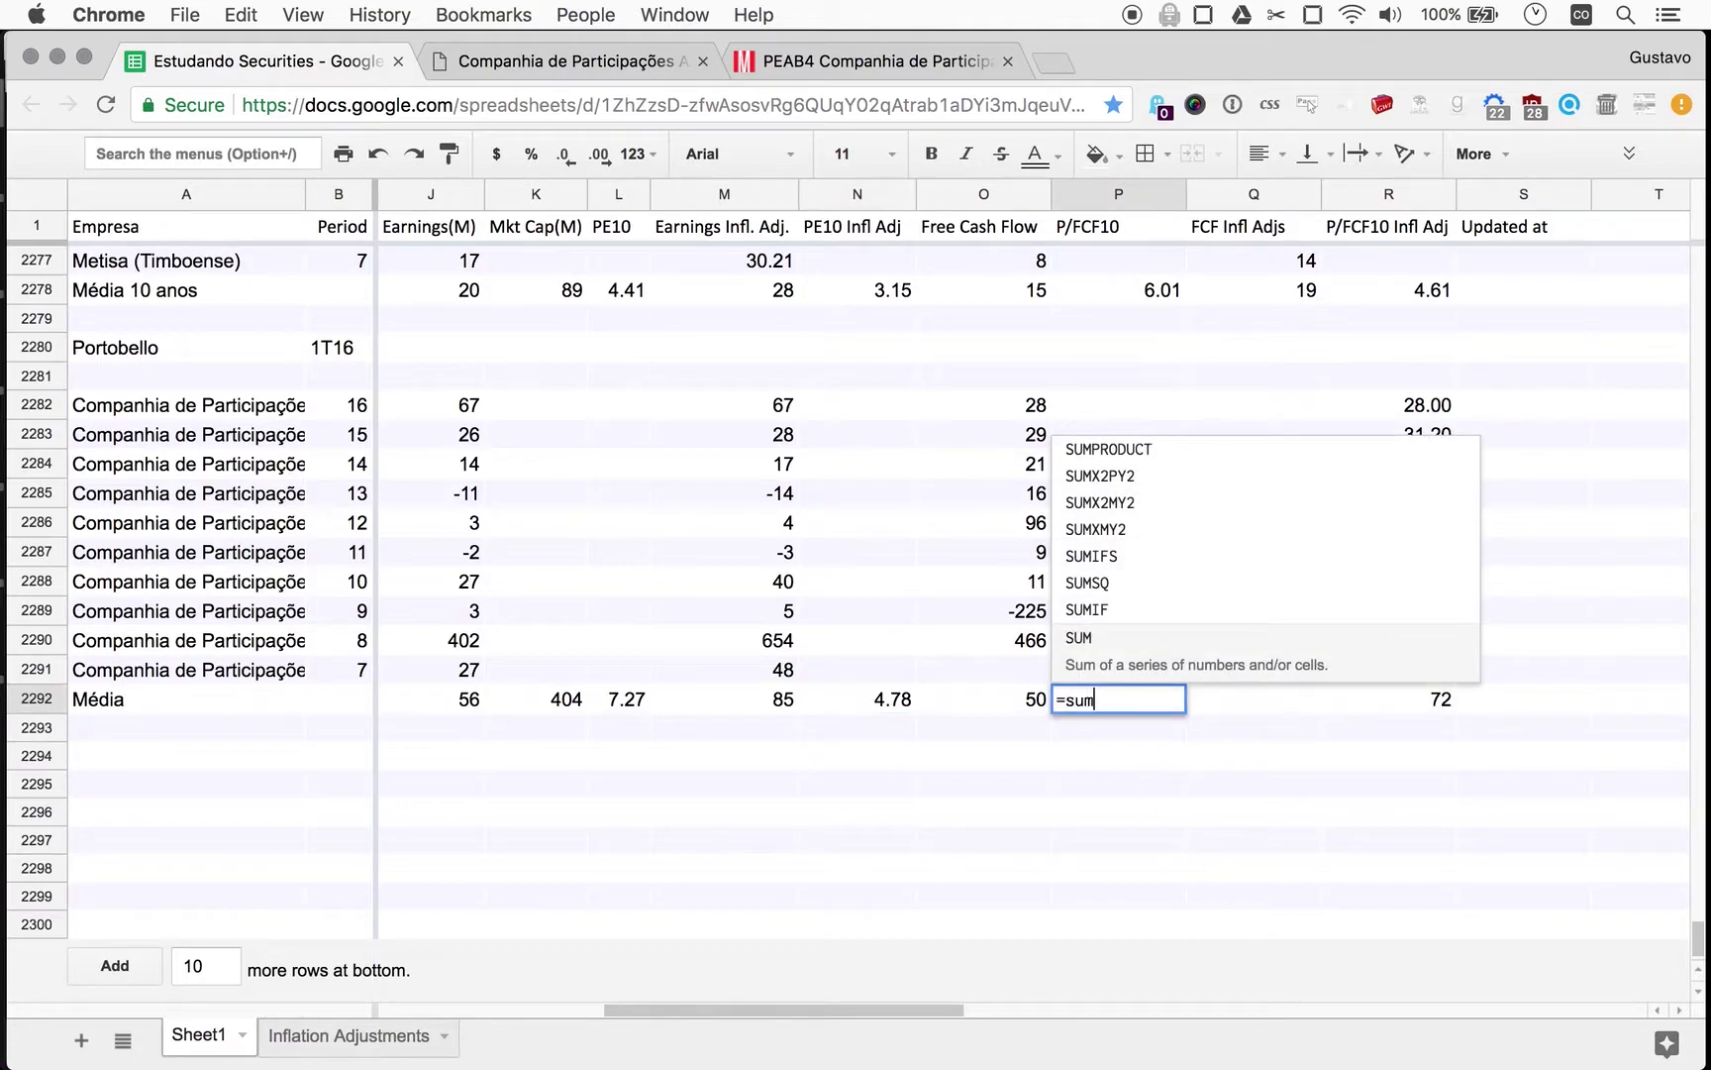
{"action": "key", "text": "Left"}
{"action": "key", "text": "Left"}
{"action": "key", "text": "Left"}
{"action": "key", "text": "Left"}
{"action": "key", "text": "Left"}
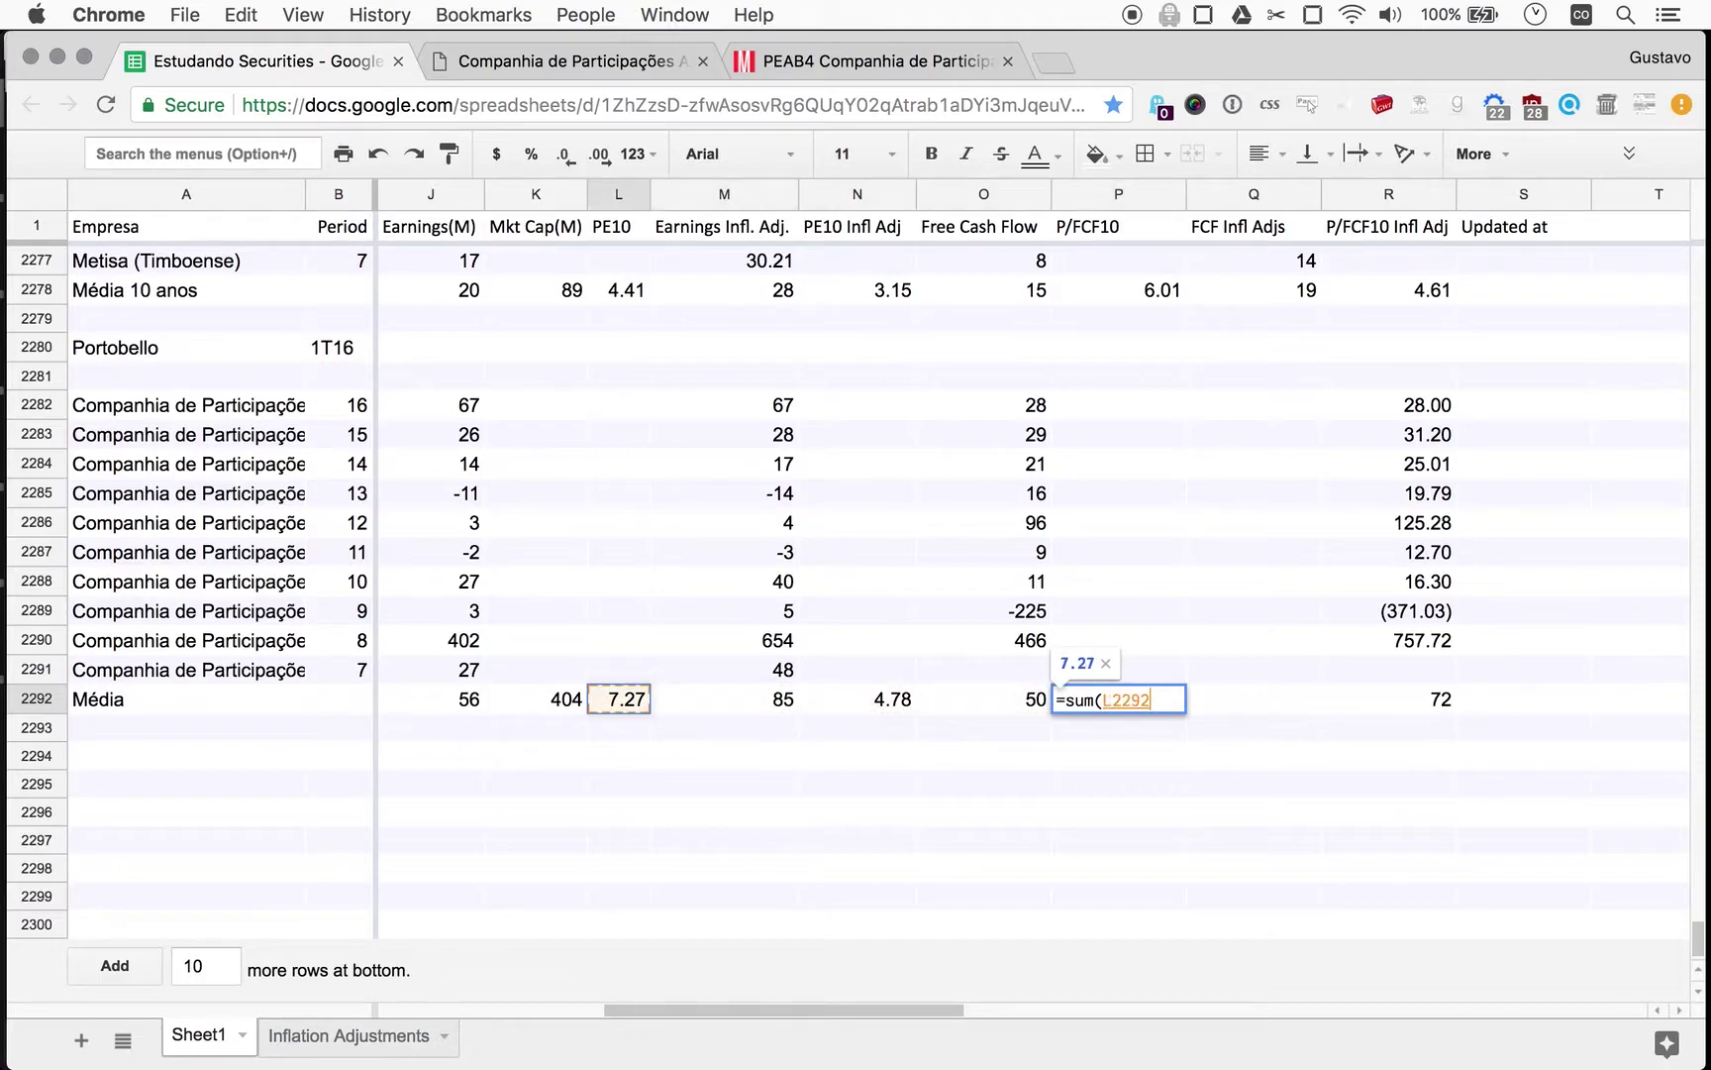
{"action": "key", "text": "shift+Right"}
{"action": "key", "text": "shift+Right"}
{"action": "key", "text": "shift+Right"}
{"action": "key", "text": "shift+Right"}
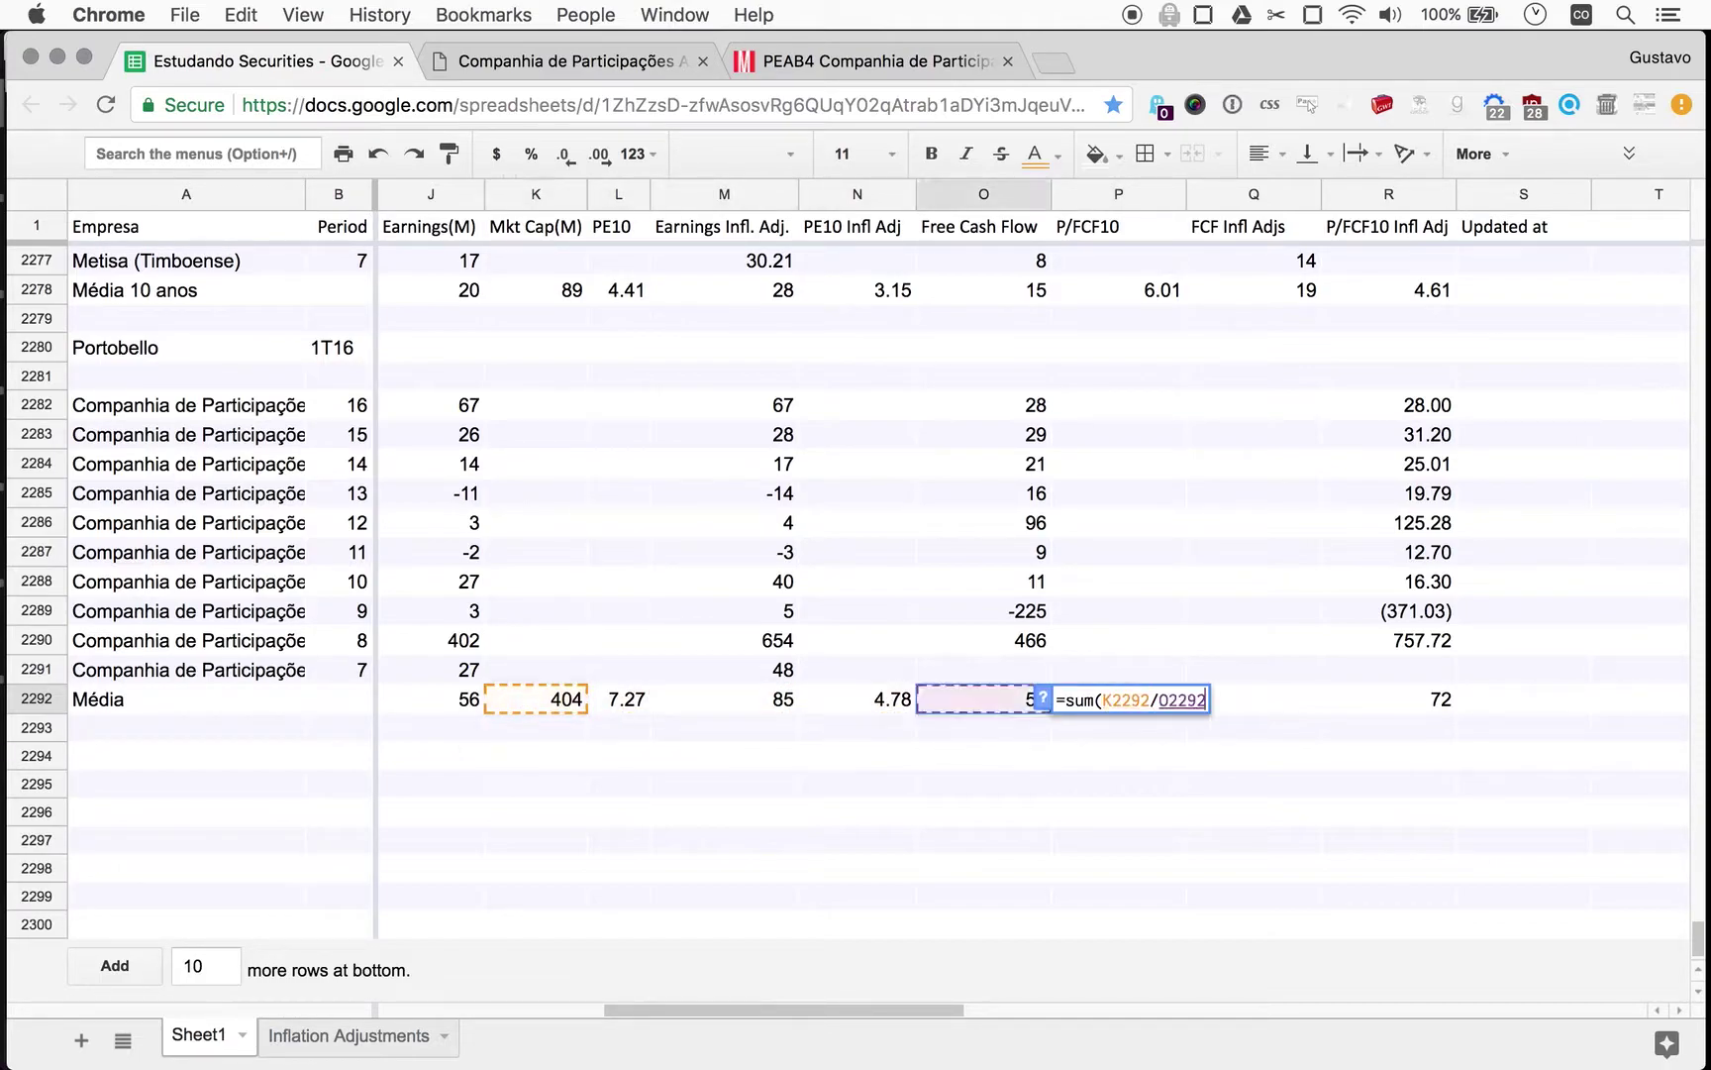
{"action": "key", "text": "Return"}
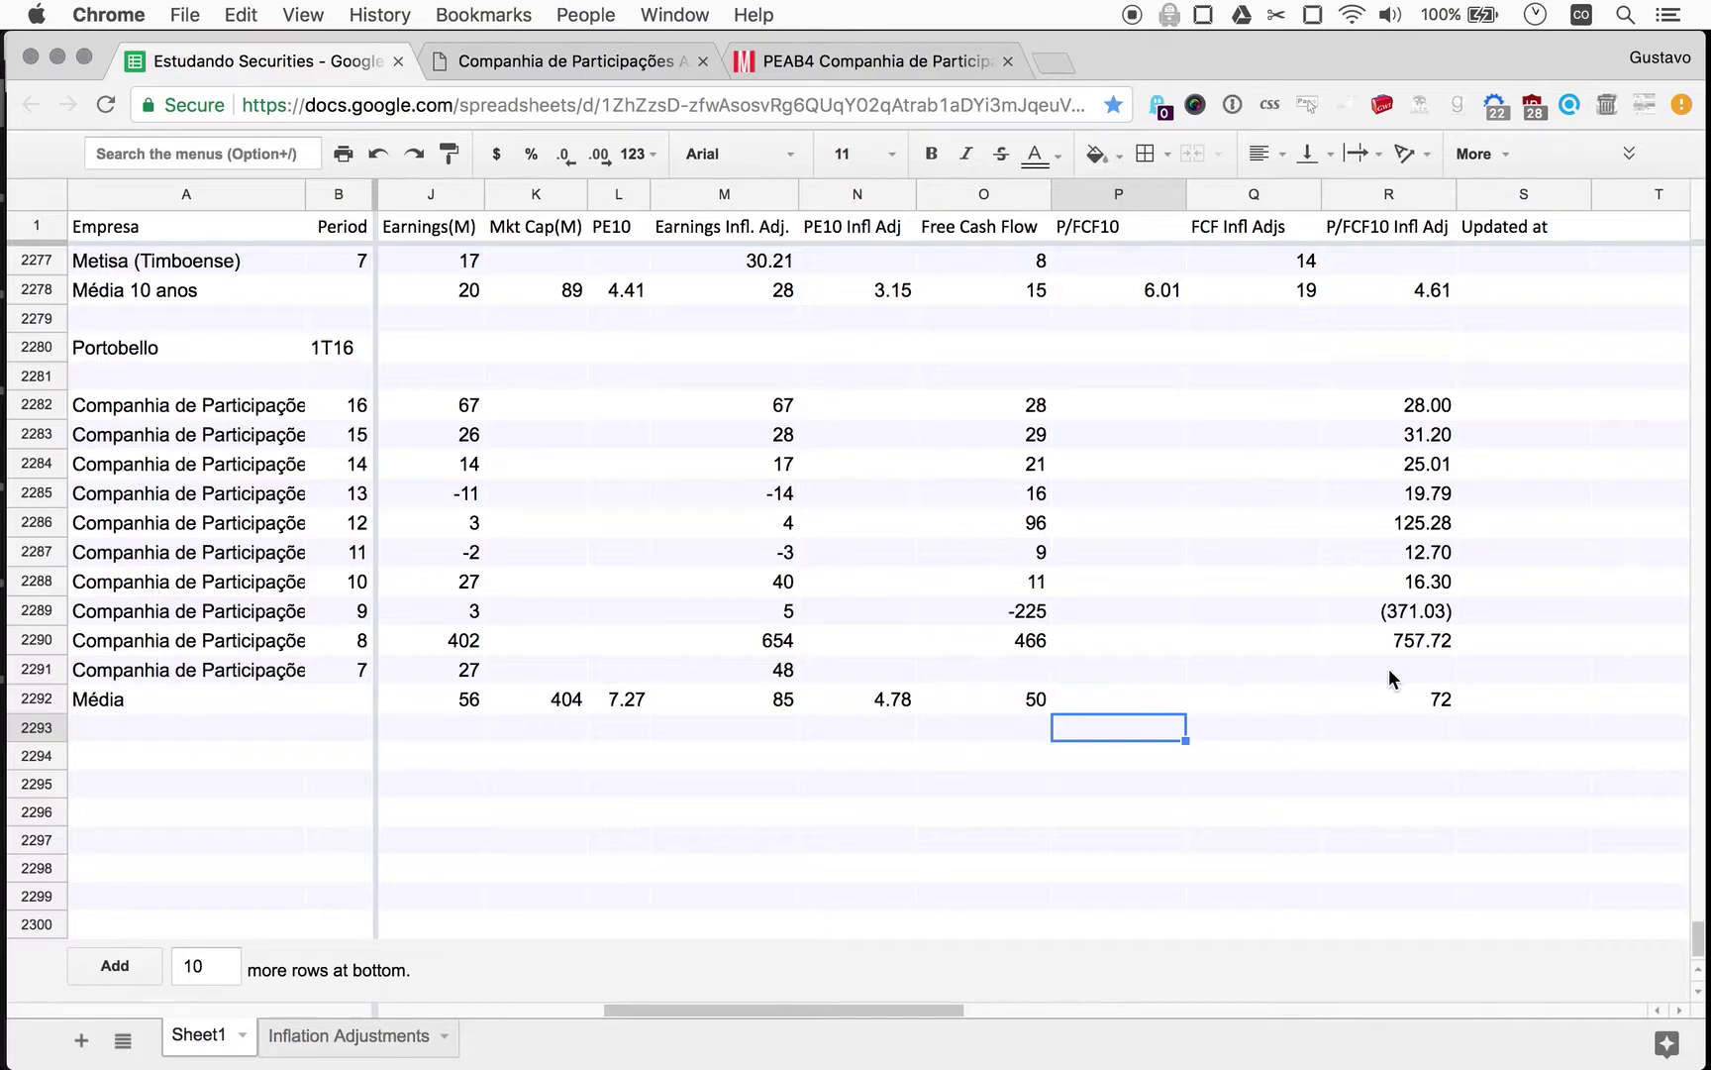
Enter =sum(K2292/R2292) in S2292, dividing market cap by adjusted free cash flow.
{"action": "left_click", "coordinate": [1498, 701]}
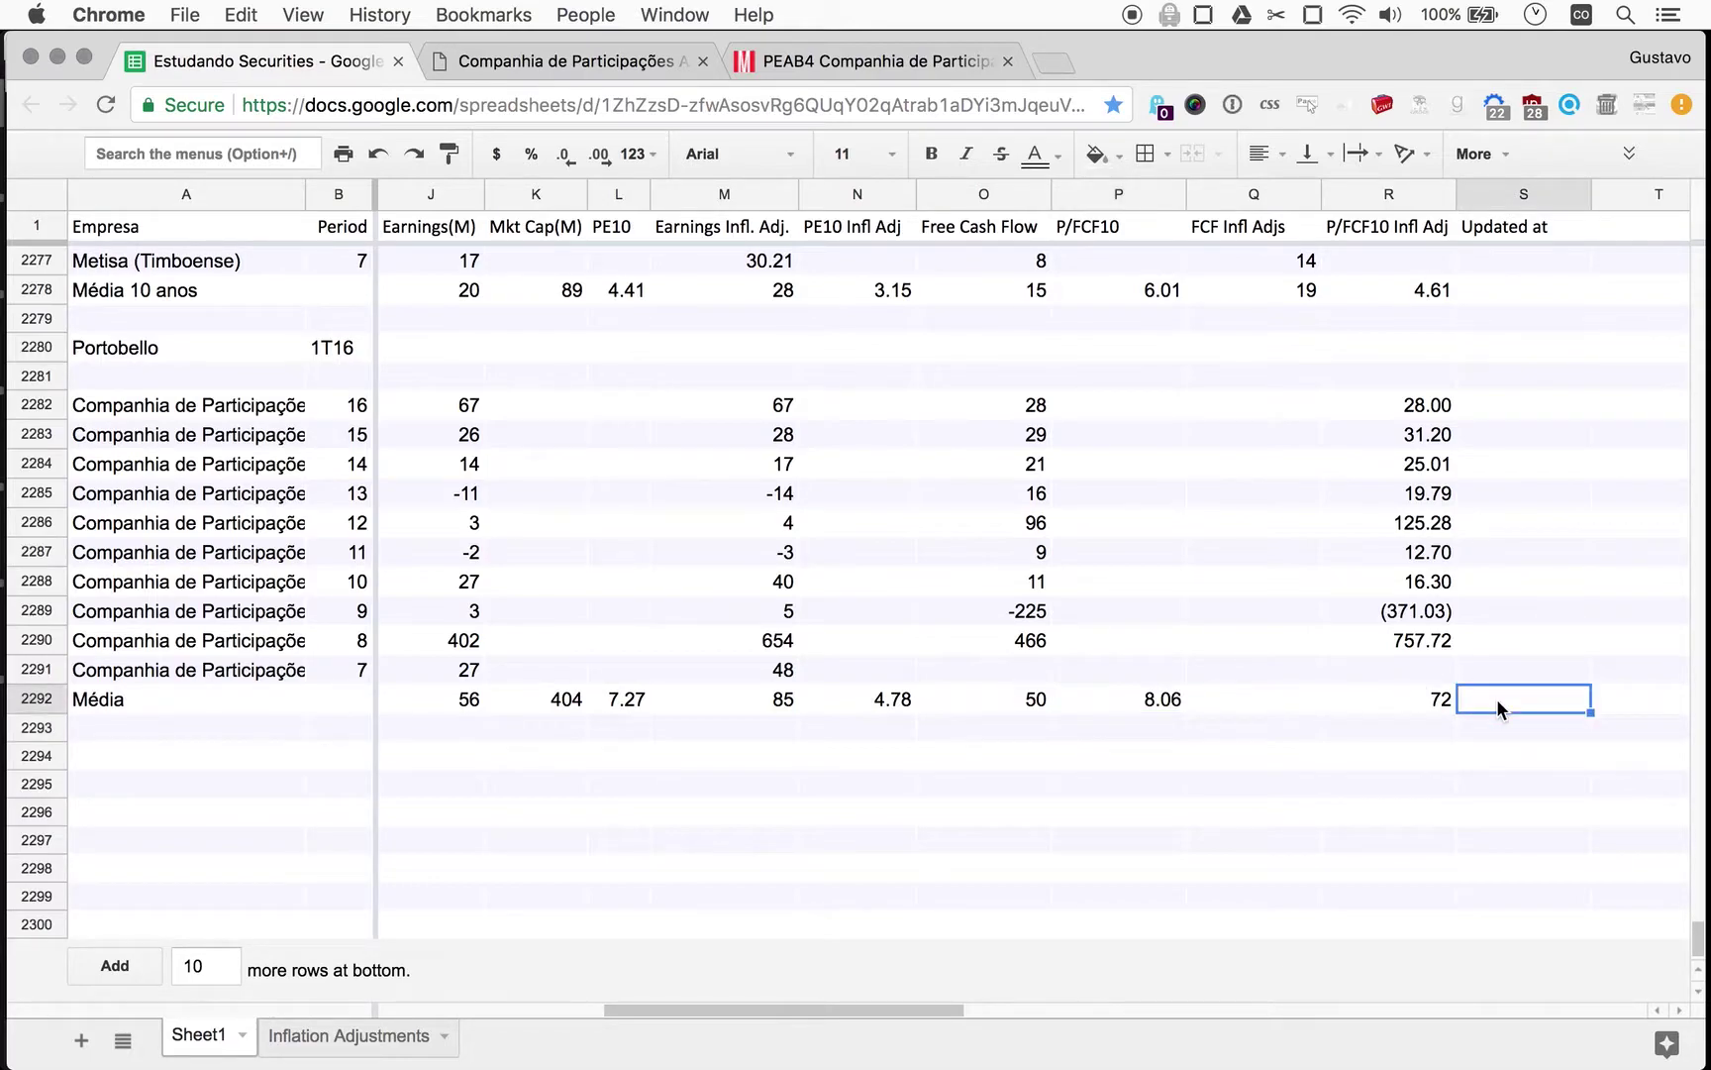
{"action": "type", "text": "=sum("}
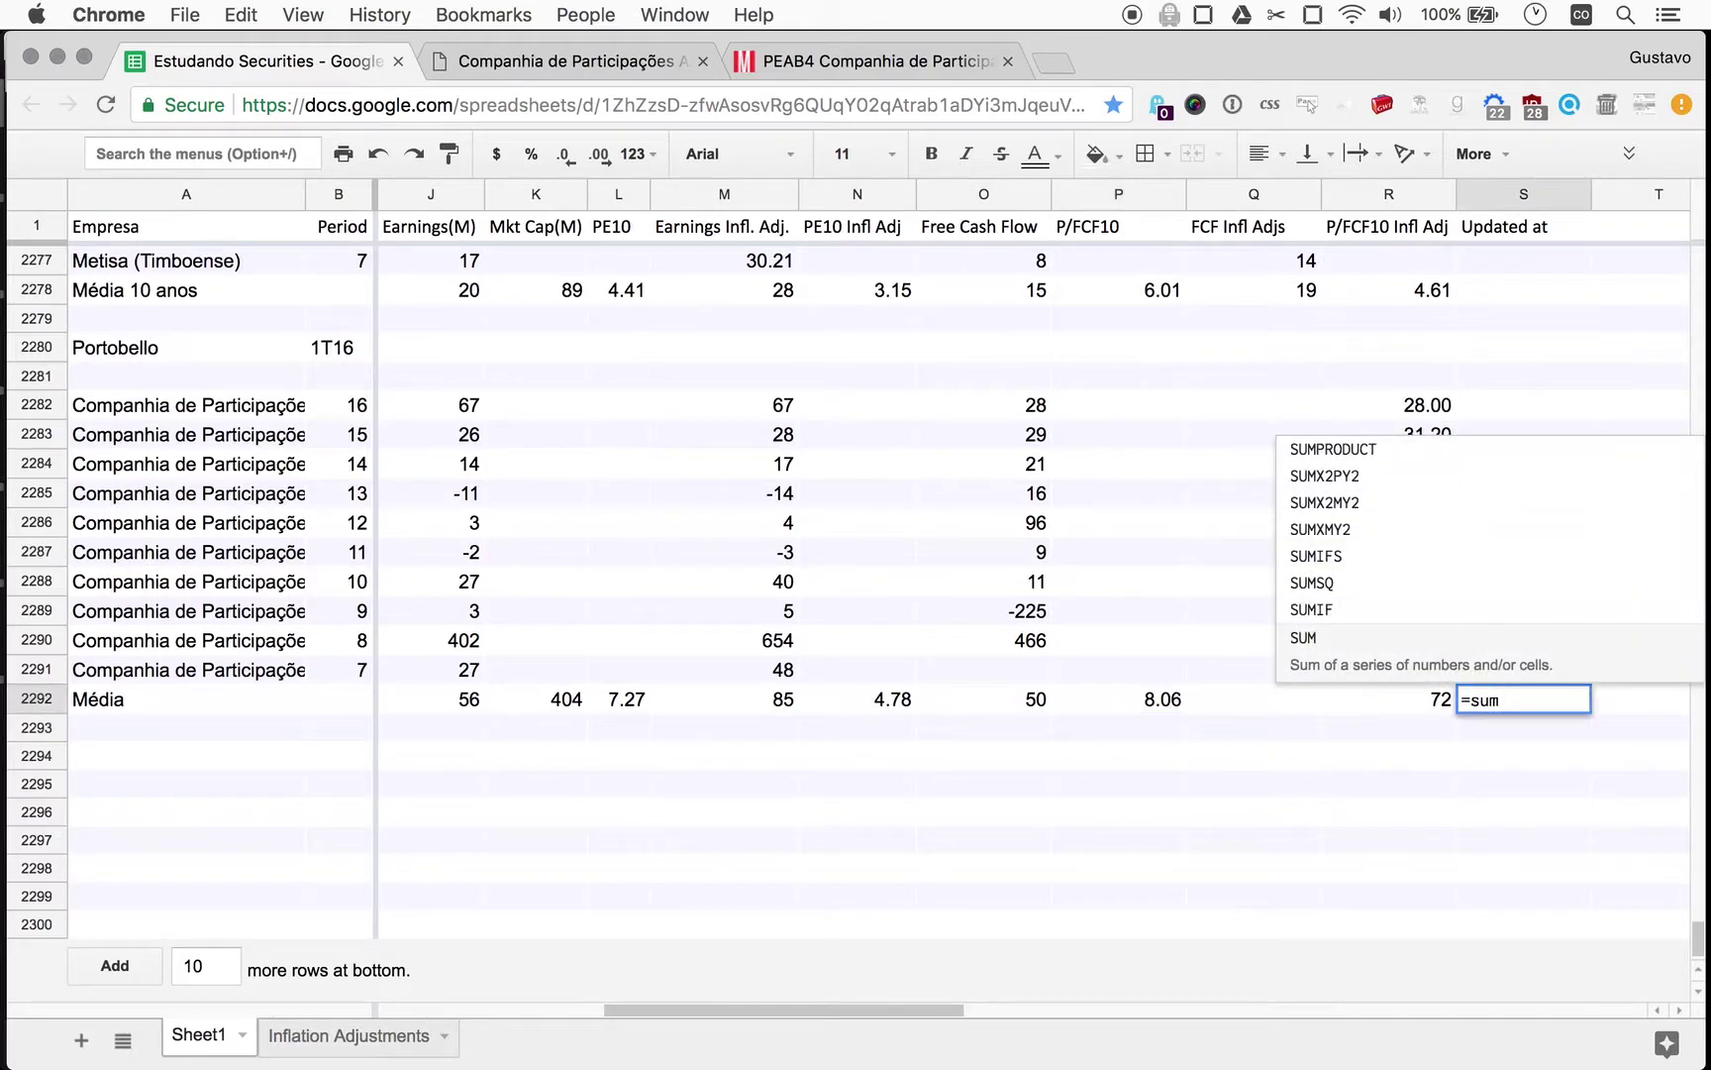
{"action": "key", "text": "Left"}
{"action": "key", "text": "Left"}
{"action": "key", "text": "Left"}
{"action": "key", "text": "Left"}
{"action": "key", "text": "Left"}
{"action": "key", "text": "Left"}
{"action": "key", "text": "Left"}
{"action": "key", "text": "Left"}
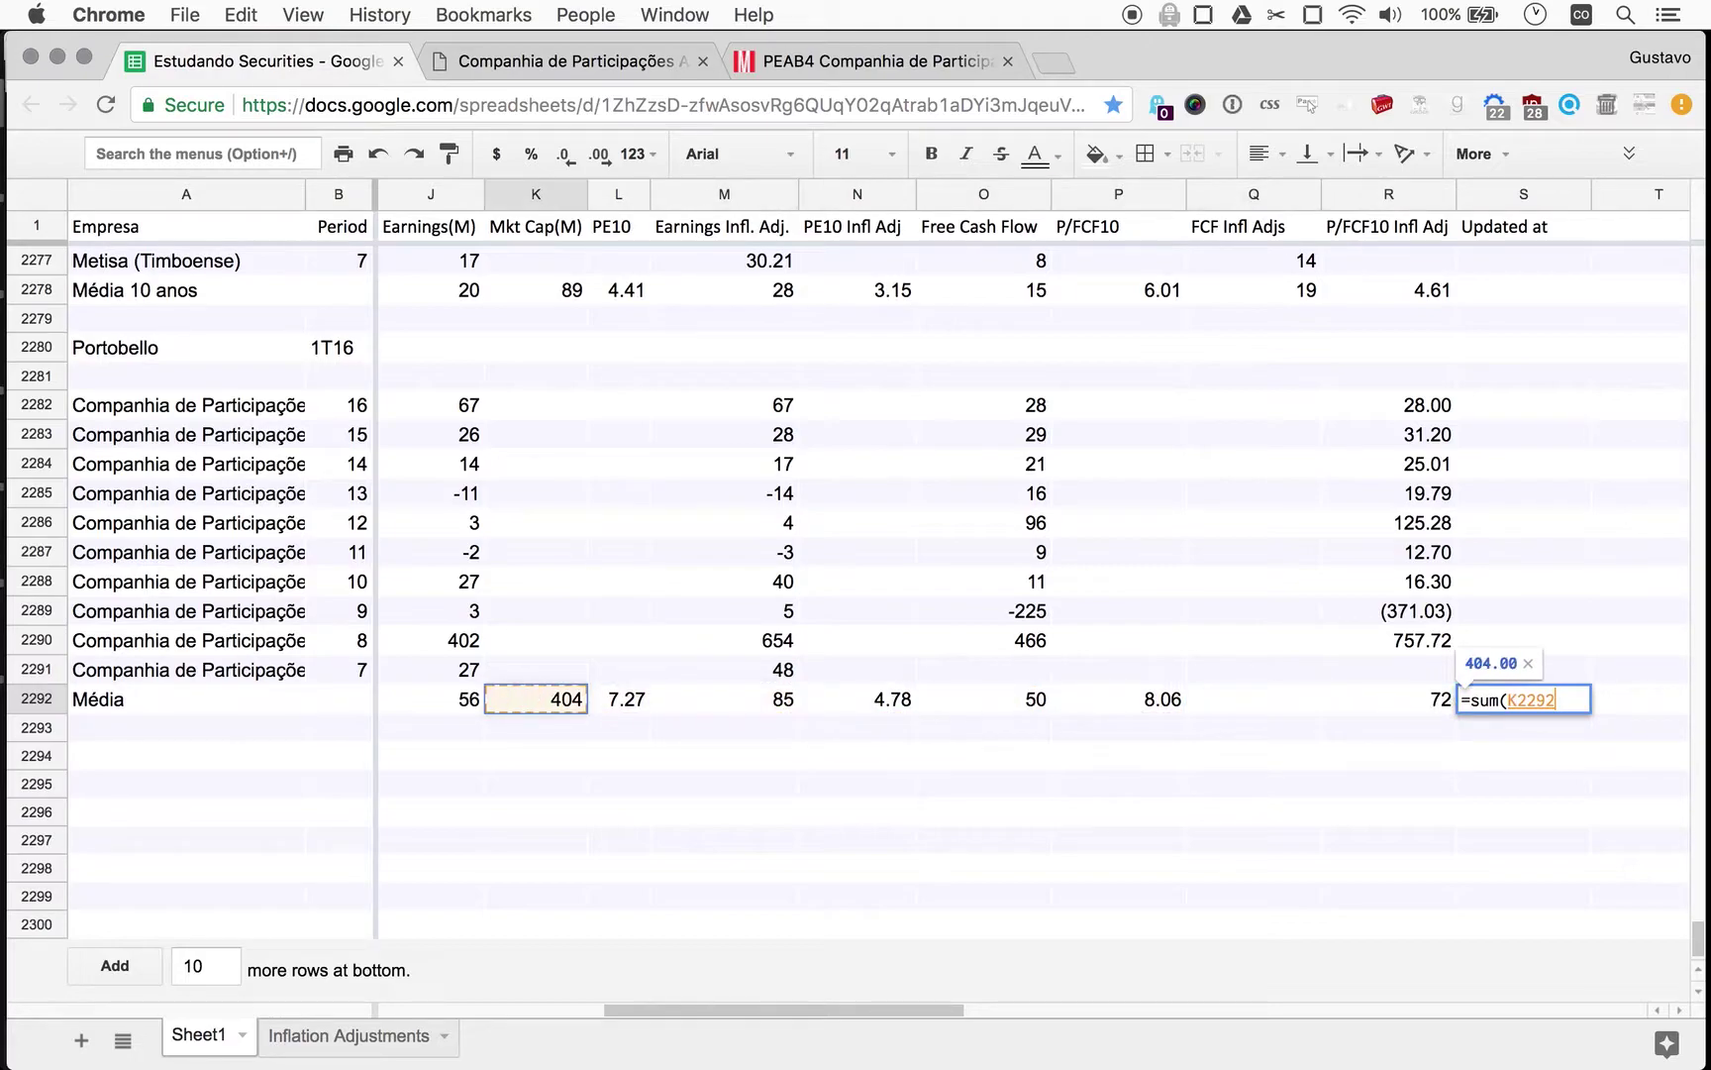
{"action": "type", "text": "/"}
{"action": "key", "text": "Left"}
{"action": "key", "text": "Return"}
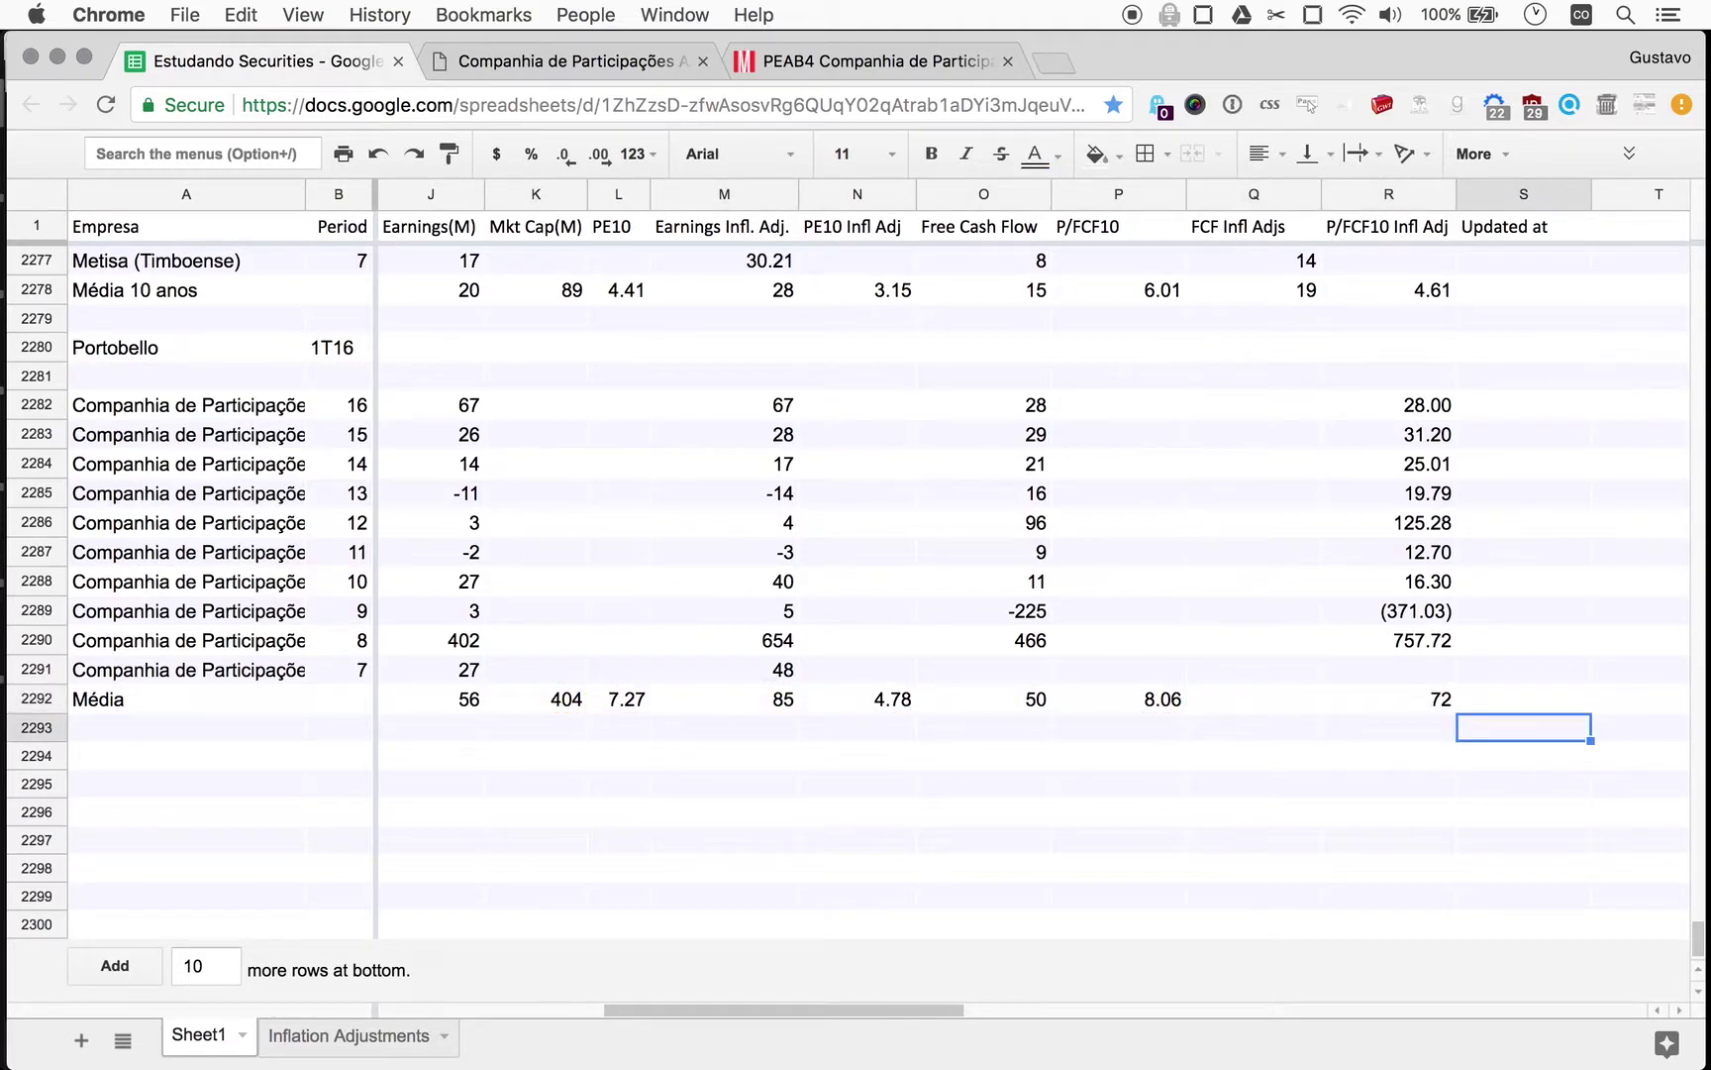